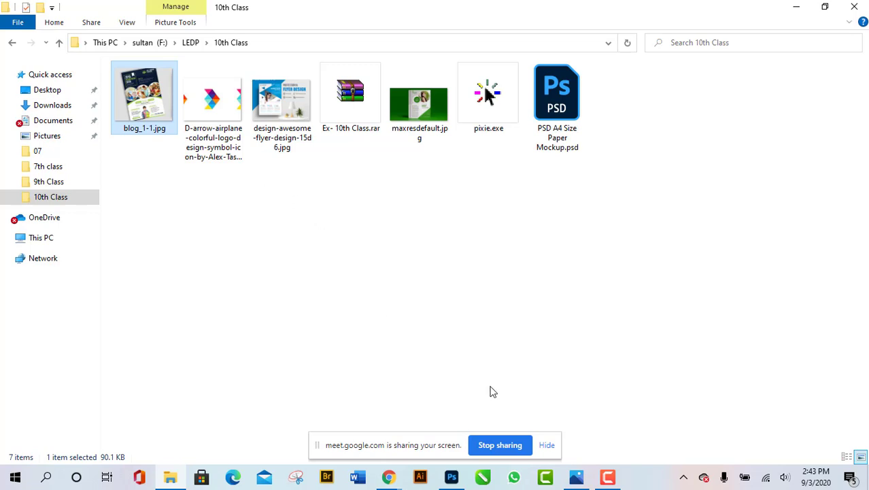
Step: Open the D-arrow airplane colorful logo image, examine its coloured triangles up close and close the viewer
double_click(223, 130)
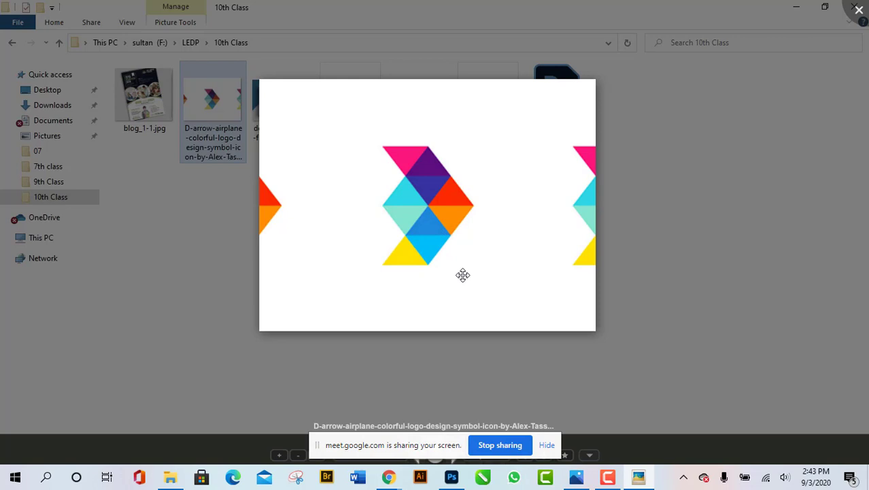
scroll(455, 279, up, 3)
scroll(452, 282, down, 2)
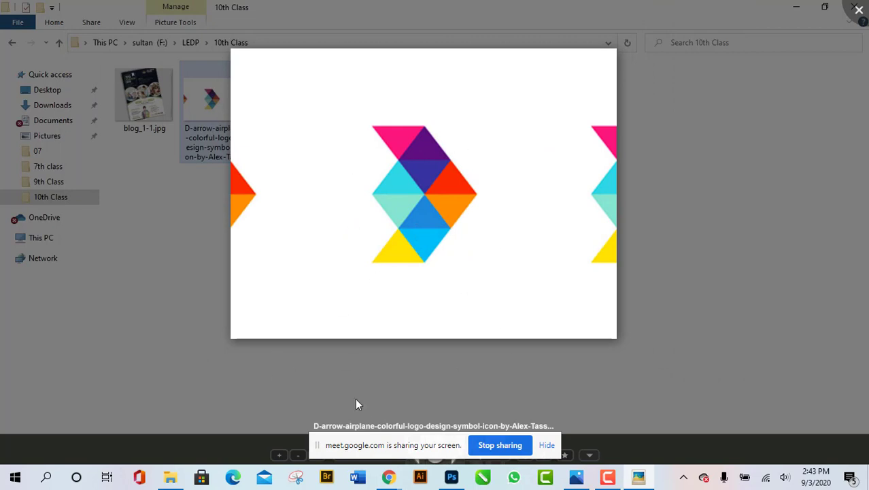
click(859, 10)
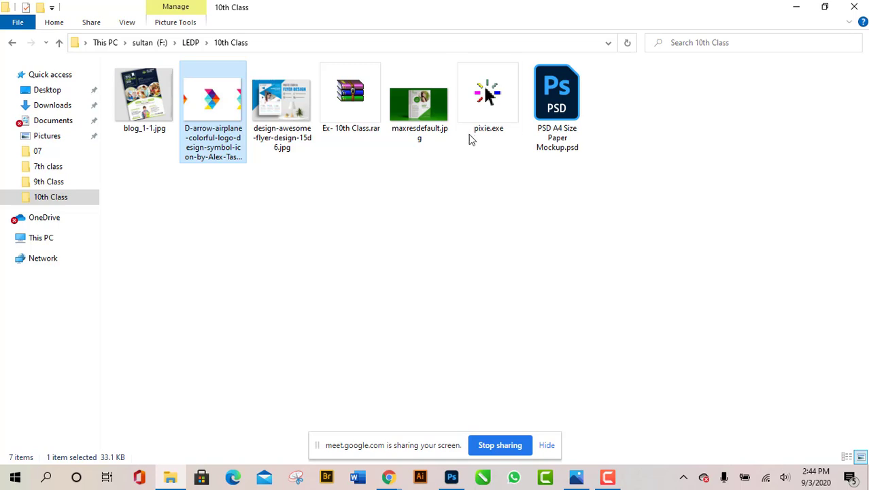
Step: Launch pixie.exe from the 10th Class folder and examine its pixel colour read-out
mouse_move(490, 101)
double_click(487, 94)
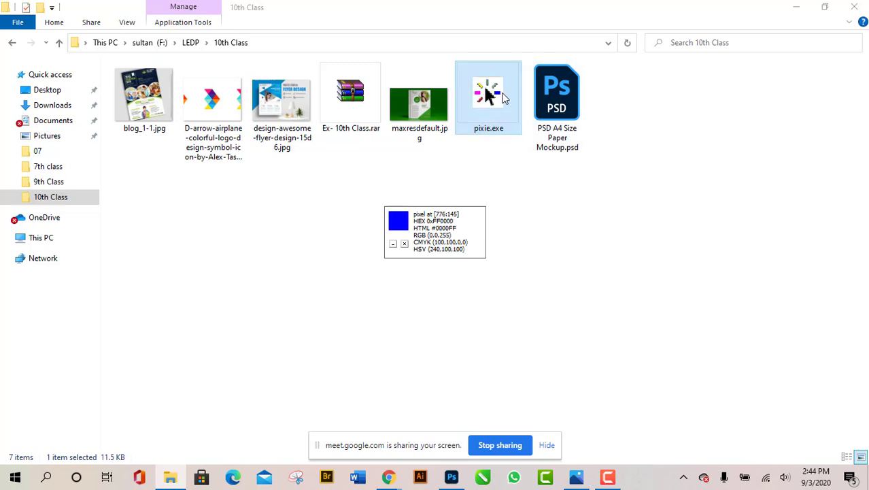
mouse_move(425, 246)
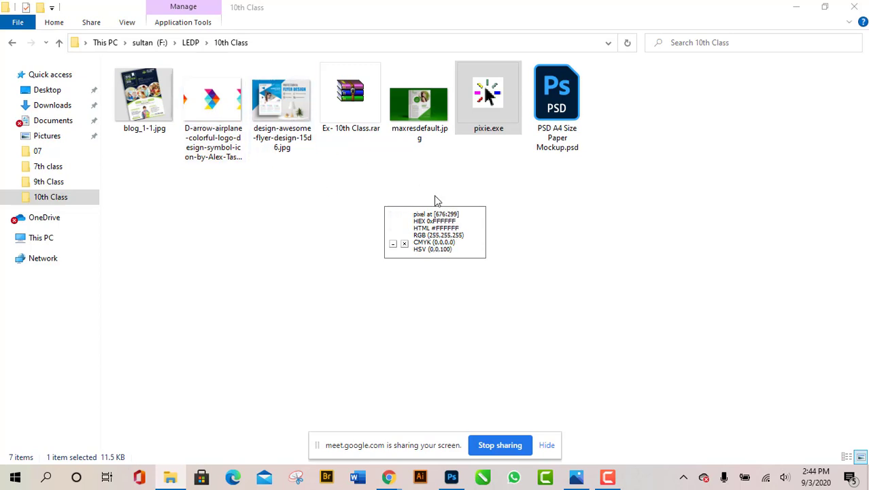
mouse_move(465, 245)
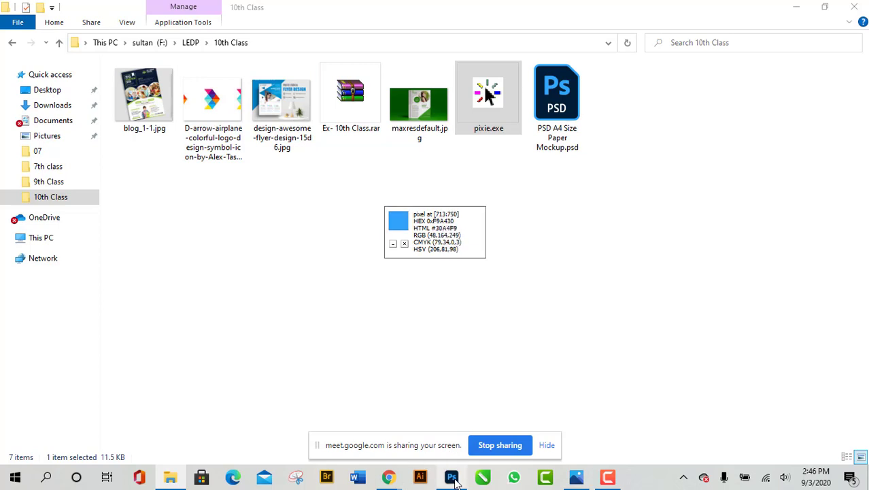
Step: Switch to Photoshop, close Pixie and create a new A4 portrait document, 210 x 297 mm at 300 ppi
click(453, 479)
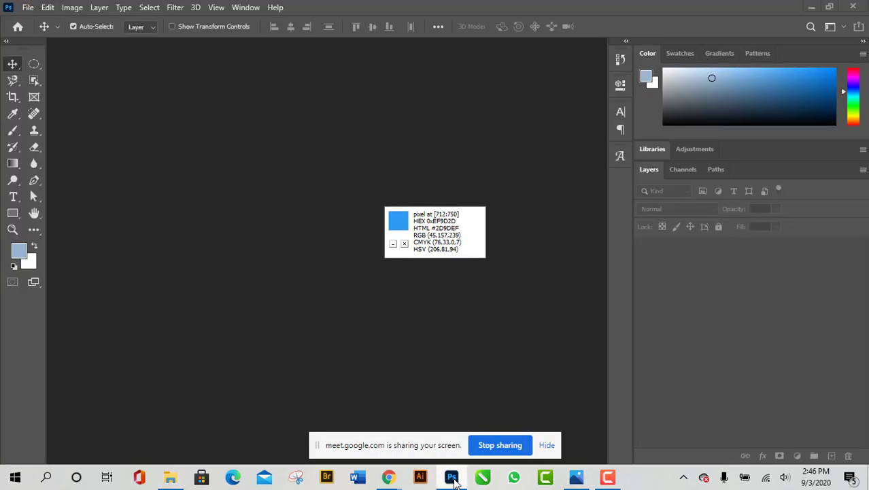
click(405, 243)
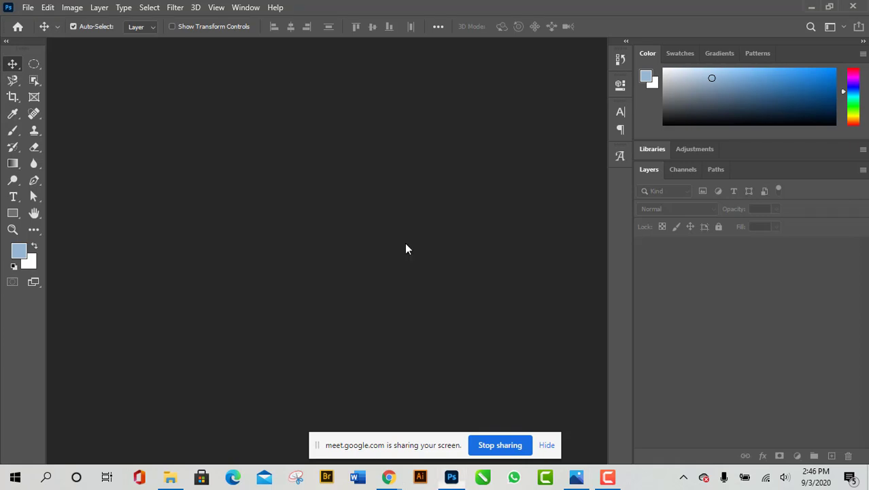
click(28, 7)
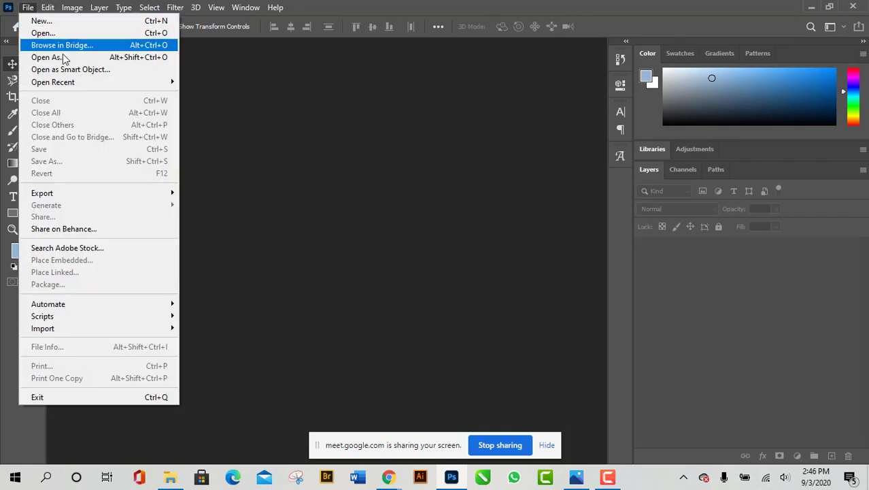
click(64, 25)
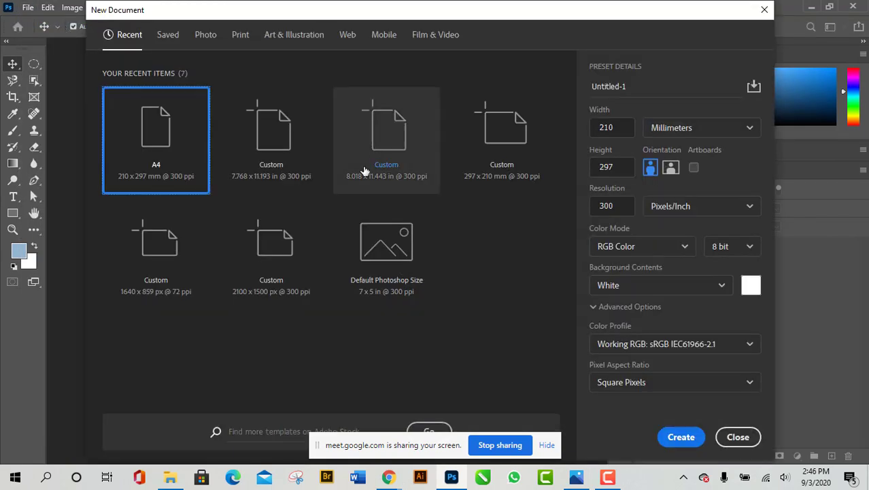
click(679, 436)
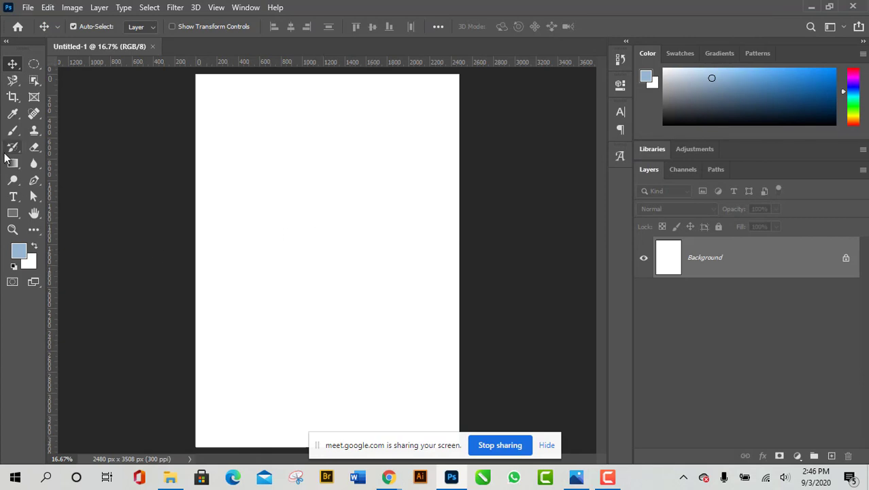
Step: Draw a rectangle shape about 1366 x 781 px in the upper half of the page
click(13, 213)
click(76, 213)
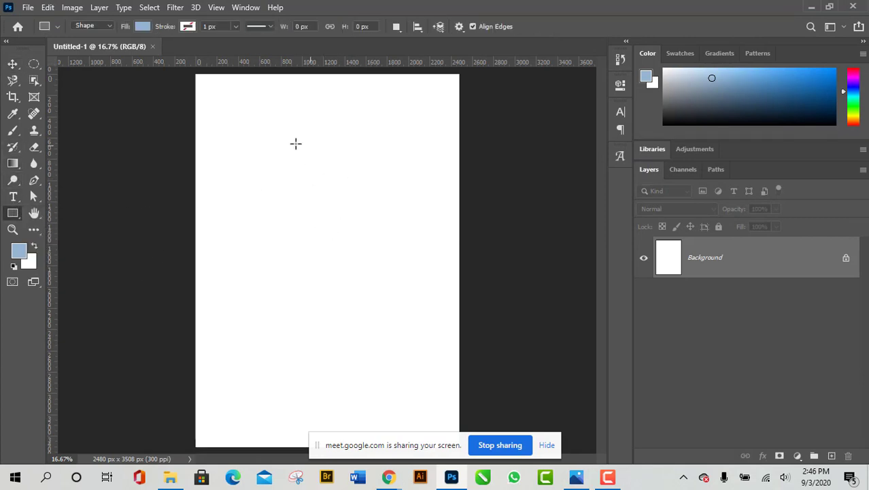
drag(251, 160, 396, 243)
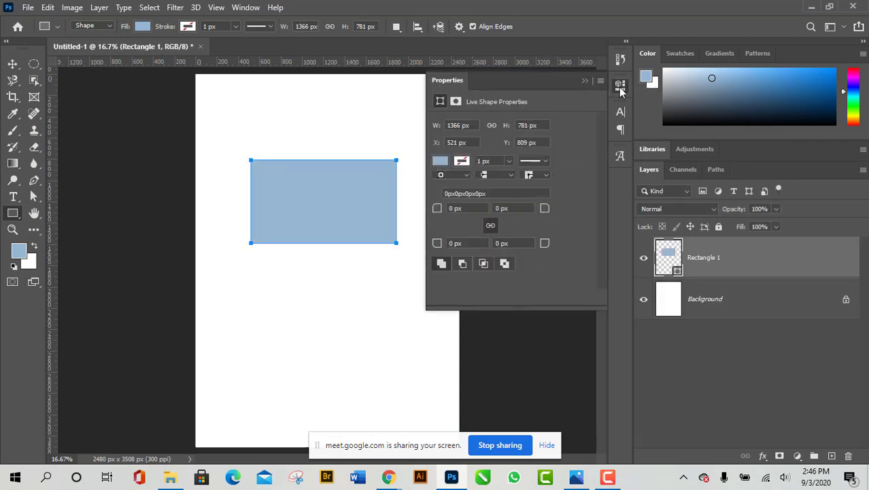
Step: Try the hex colour FB167A as the rectangle's fill
double_click(678, 272)
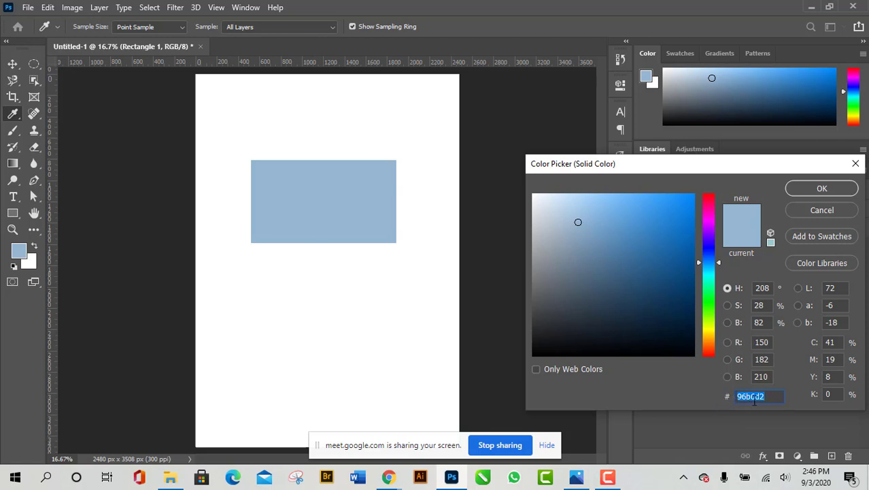
click(771, 397)
drag(774, 396, 717, 401)
click(760, 397)
double_click(775, 399)
text(FB167A)
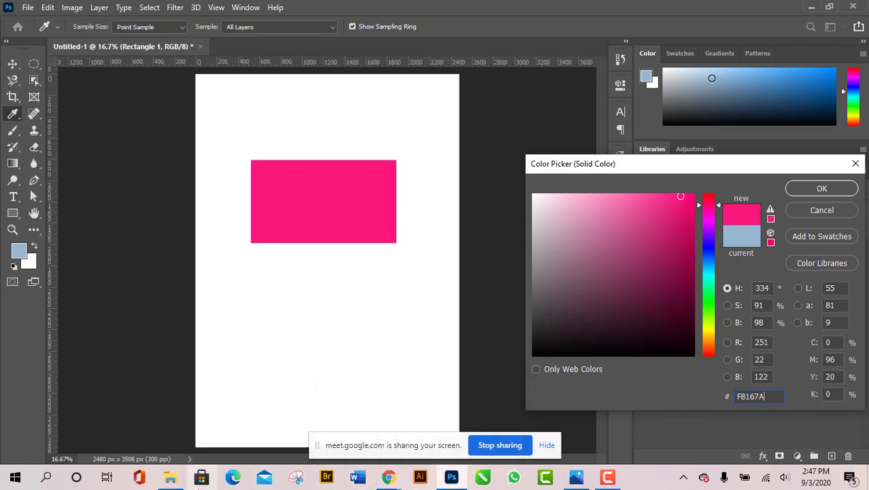
Step: Reopen Pixie from File Explorer beside the Photoshop document, cancel the rectangle's pending fill change and close Pixie
click(181, 481)
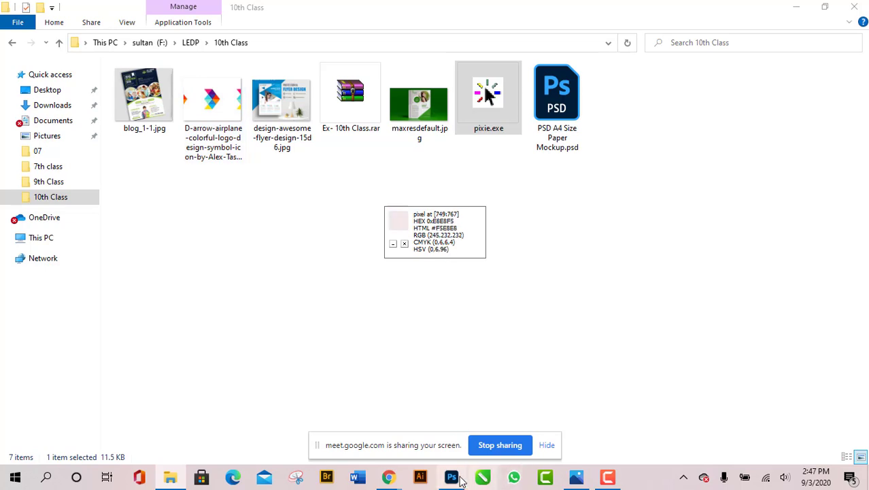
click(451, 477)
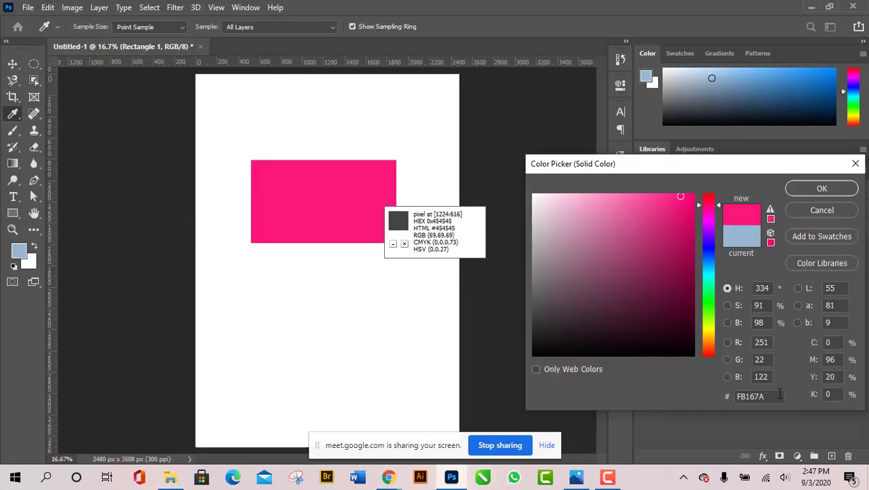
click(822, 210)
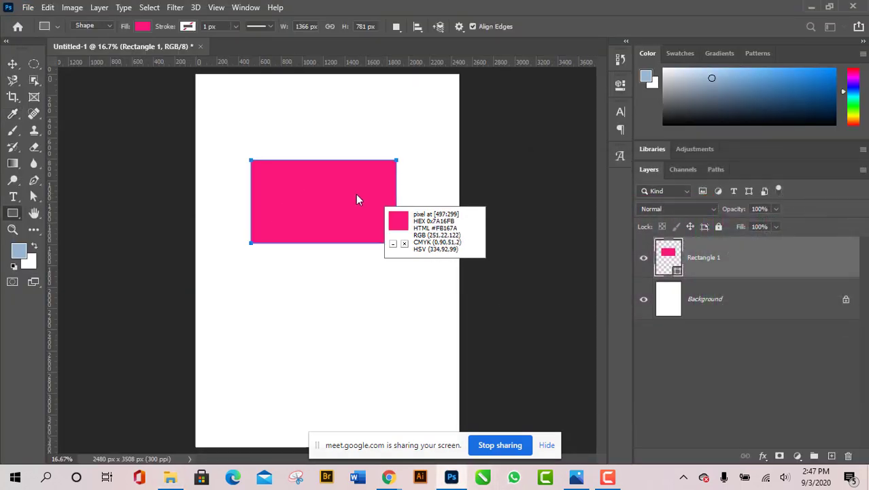
click(404, 243)
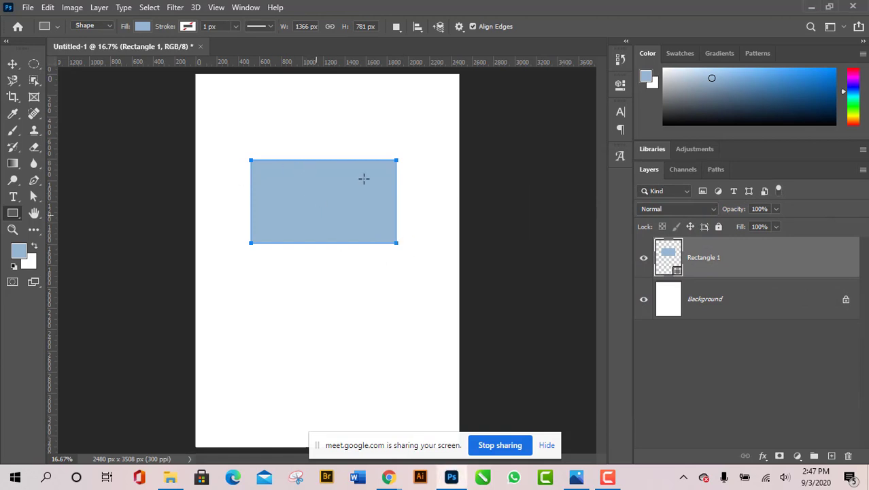
Step: Enter the hex colour 5E0D7F as the rectangle's fill
double_click(679, 273)
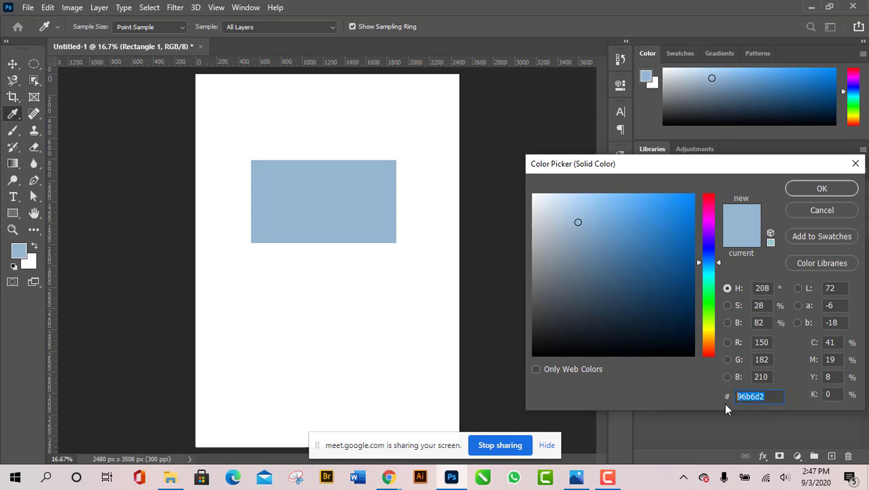
text(5E0D7F)
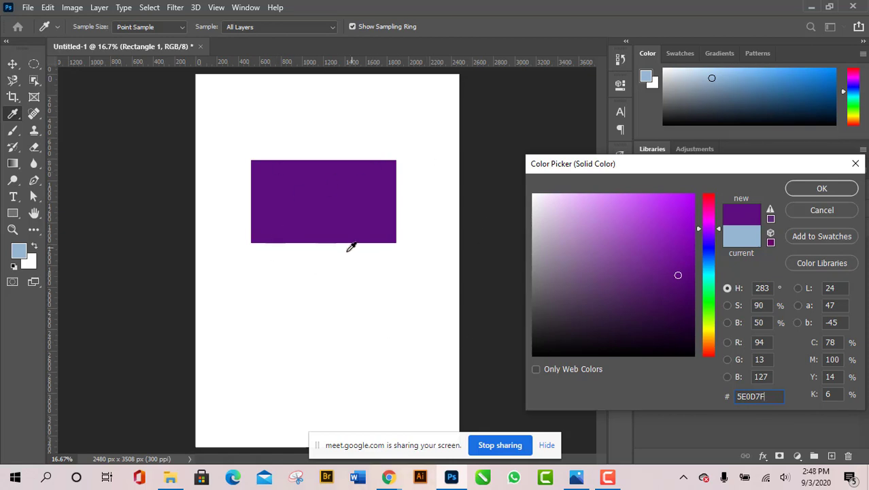
Step: Relaunch pixie.exe from the 10th Class folder and switch to the Google Meet window in Chrome
click(170, 477)
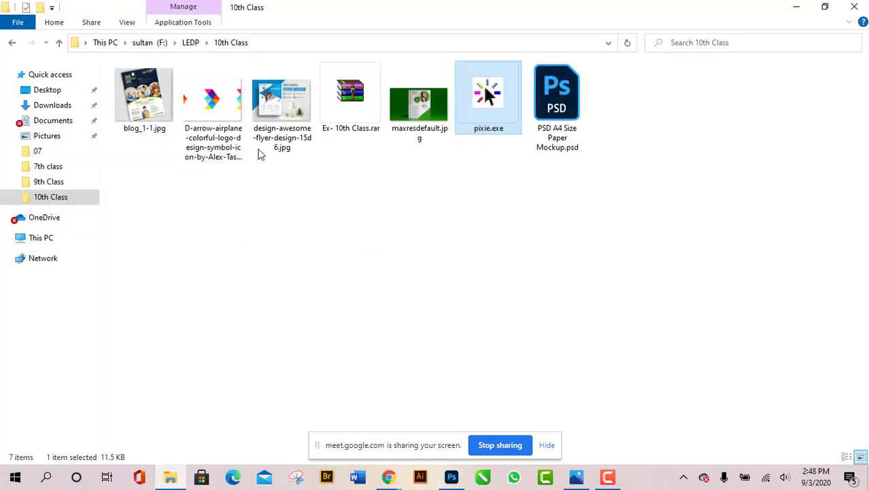
click(388, 475)
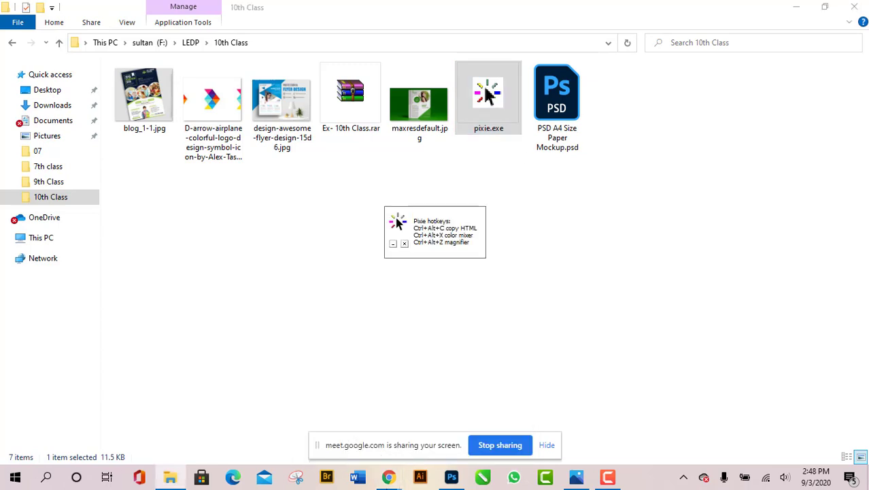
mouse_move(389, 478)
click(322, 425)
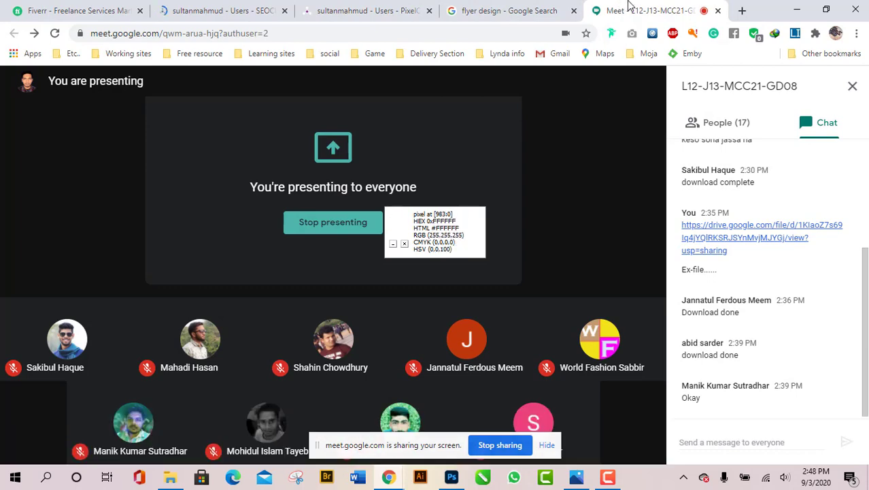
Step: Open LinkedIn from the social bookmarks in a new browser tab
click(335, 6)
click(713, 7)
click(743, 10)
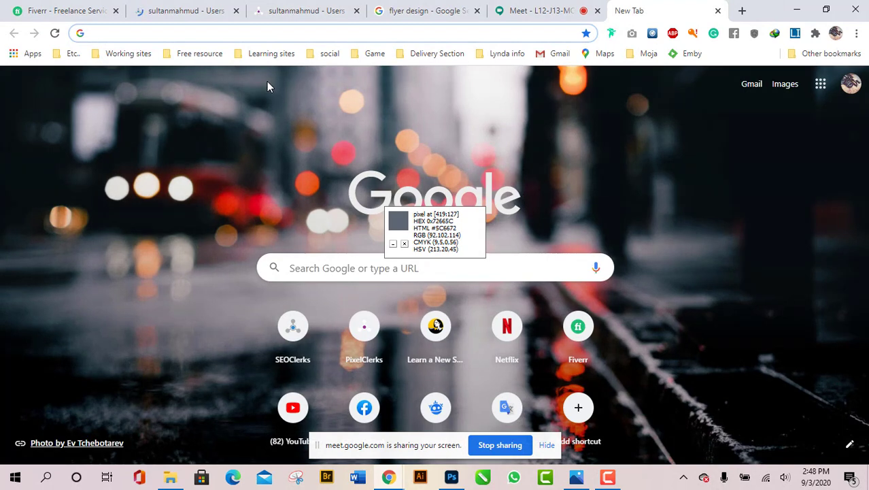
click(336, 55)
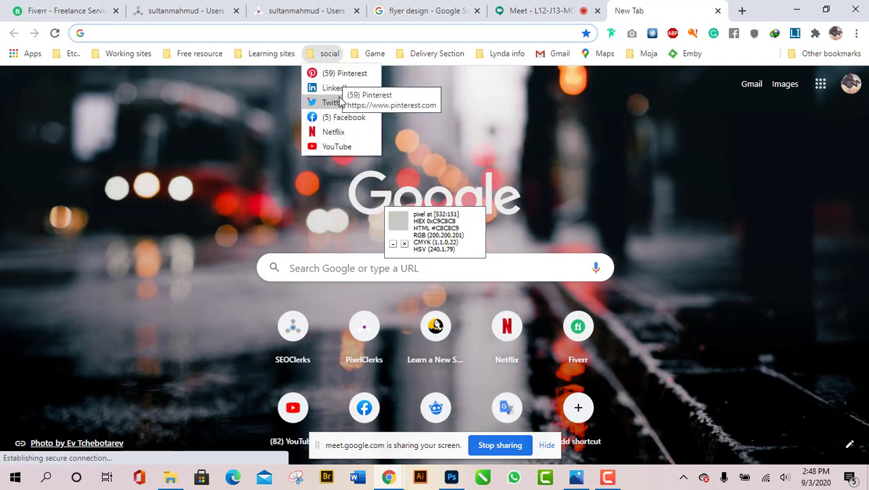
click(339, 89)
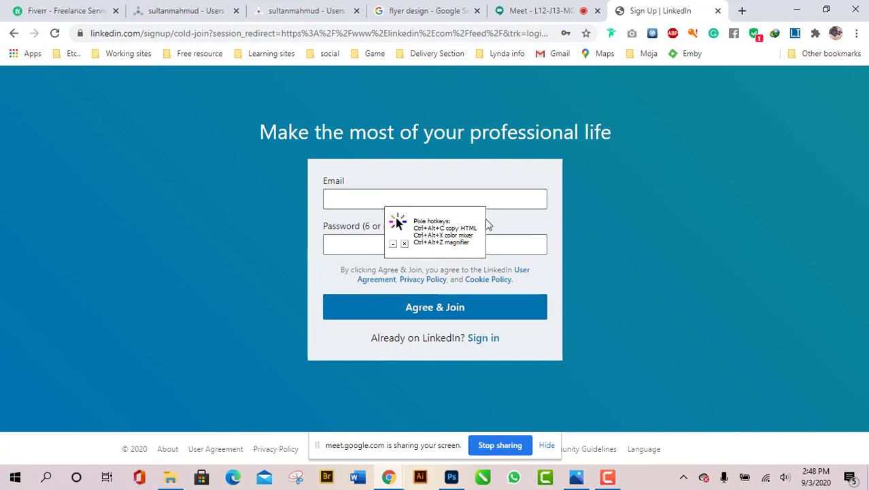
Step: Dismiss the Google account prompt on the LinkedIn sign-up page and close that tab
click(503, 191)
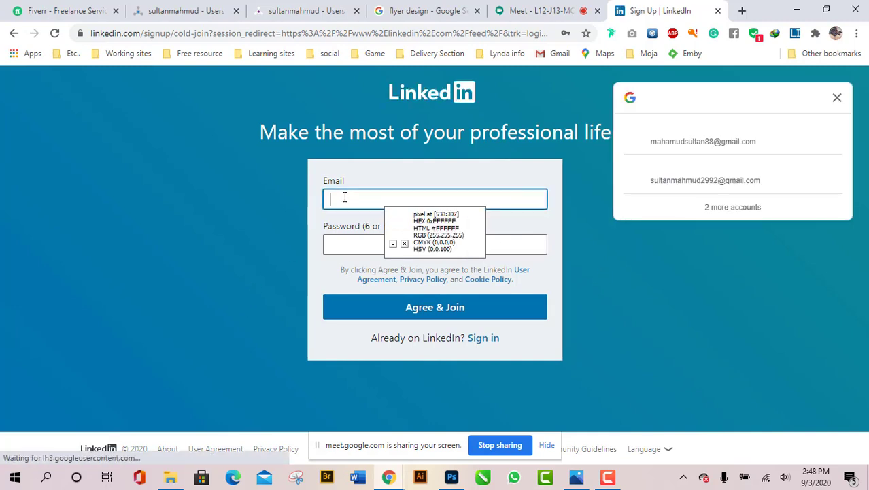
click(727, 187)
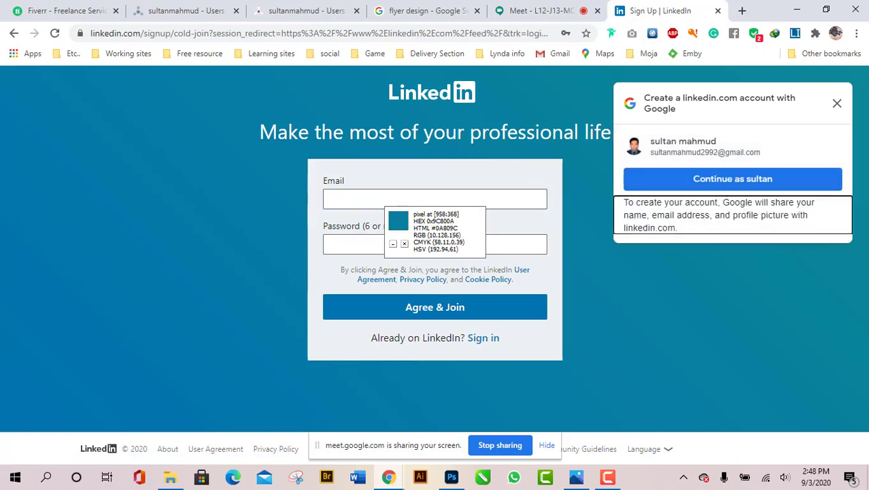
click(837, 104)
click(717, 10)
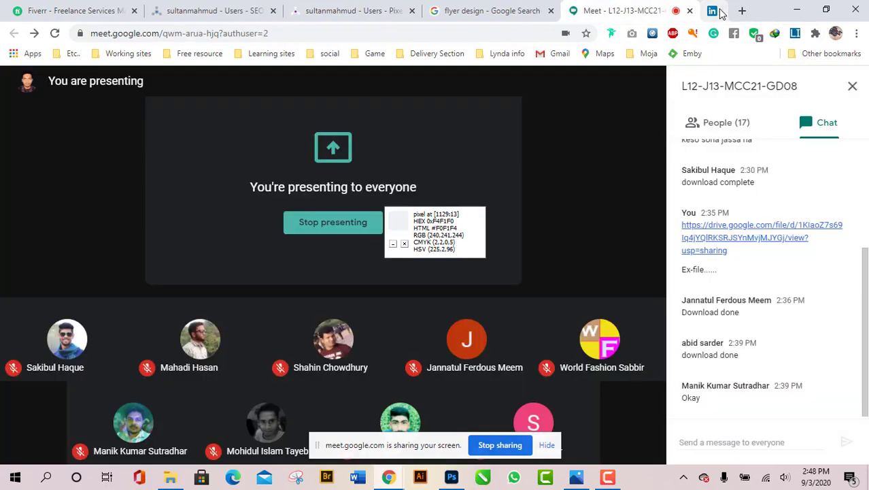
Step: Open Netflix from the social bookmarks in a new browser tab
click(741, 11)
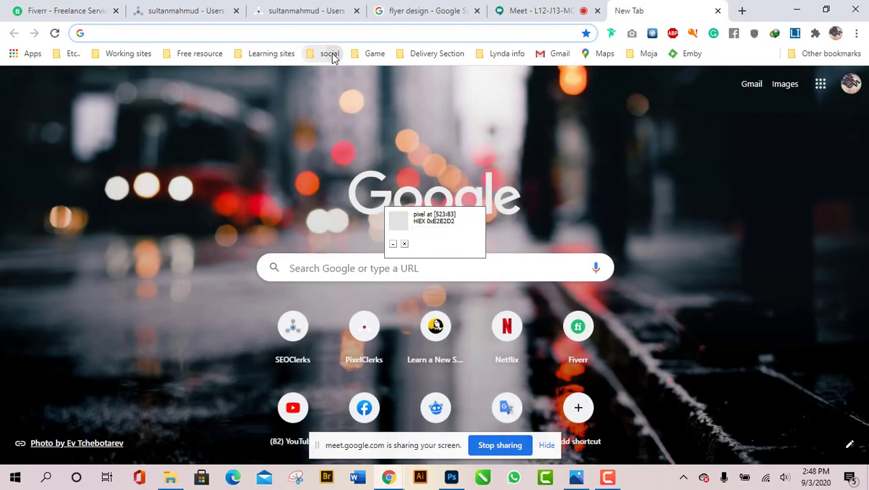
click(332, 56)
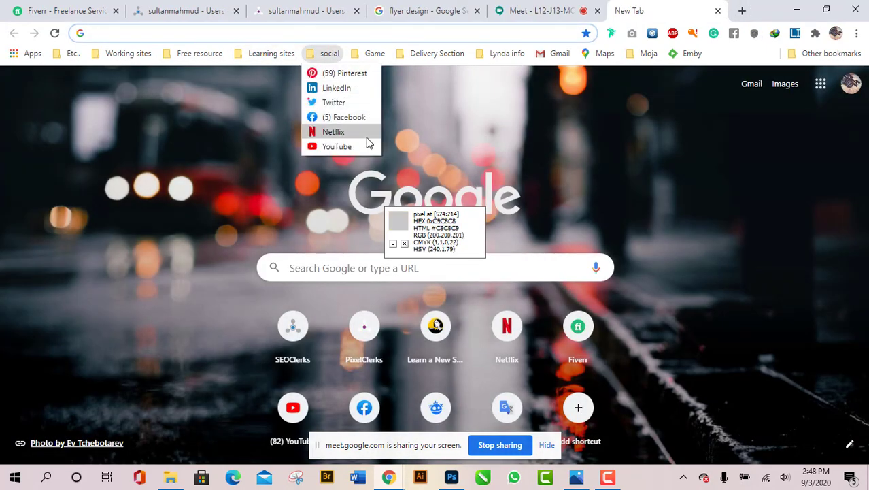
click(341, 135)
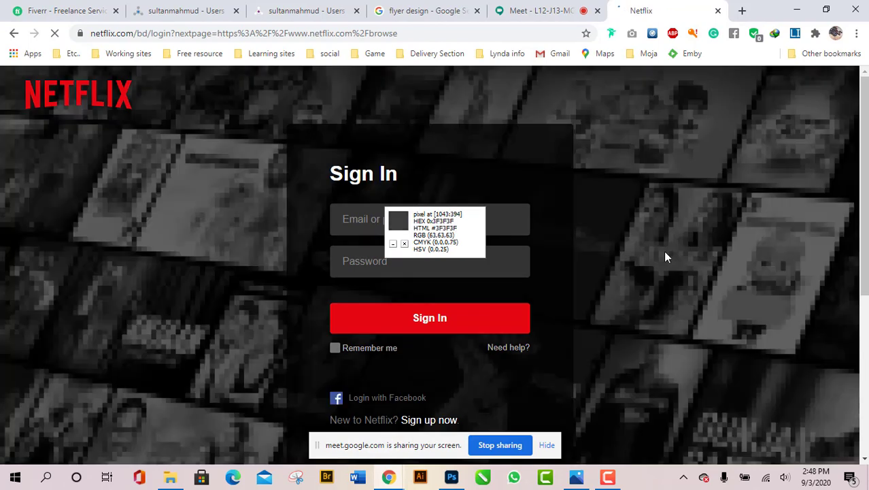
Step: Enable Remember me on the Netflix sign-in form and look through the rest of the page
click(364, 346)
scroll(364, 344, down, 2)
scroll(363, 343, up, 2)
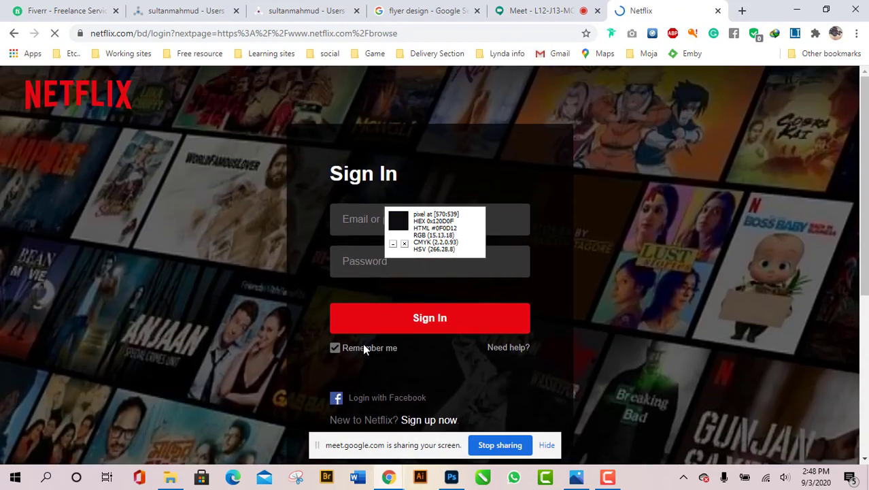
scroll(424, 353, down, 5)
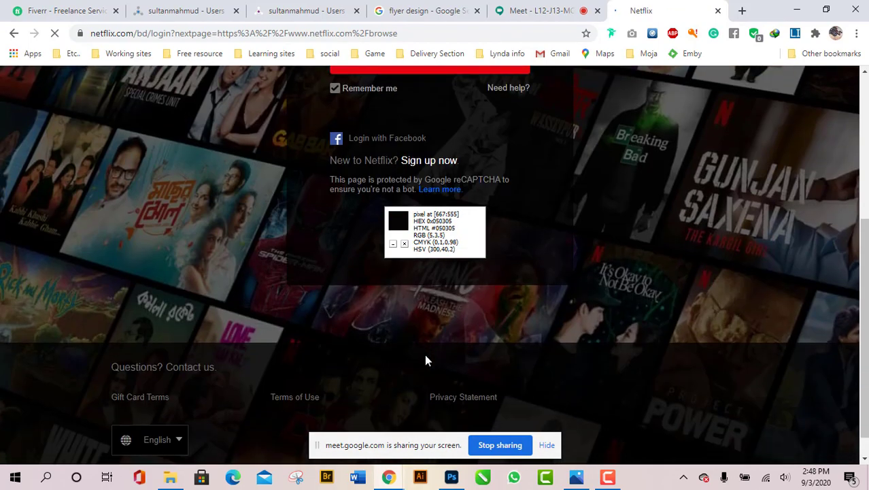
Step: Switch from the Netflix sign-in page to Photoshop and set the rectangle's fill colour to hex E50914
scroll(423, 353, up, 5)
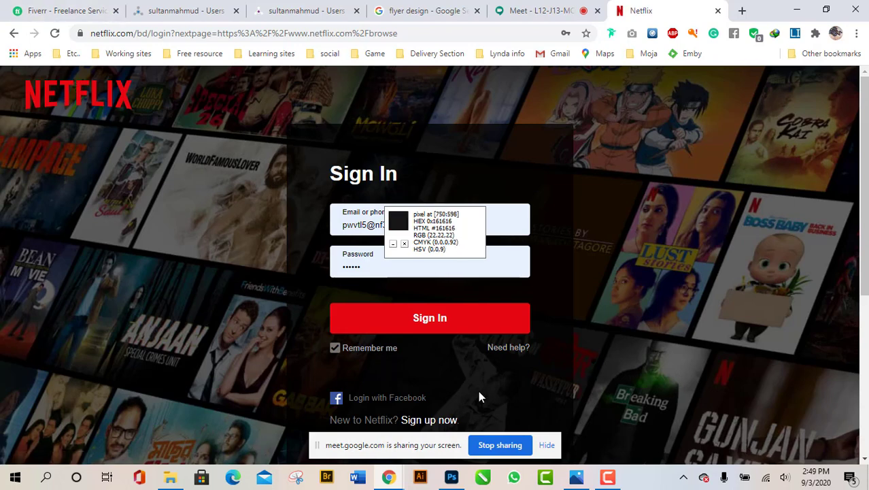
click(452, 480)
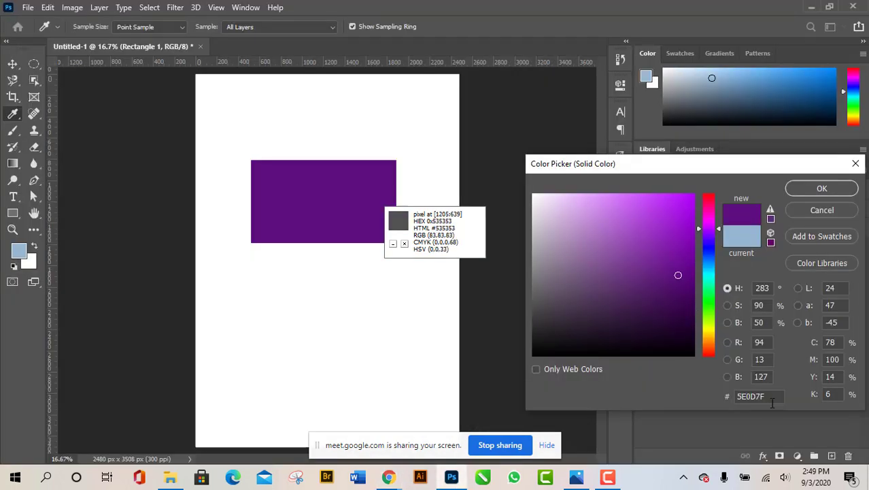
drag(777, 395, 726, 400)
text(E50914)
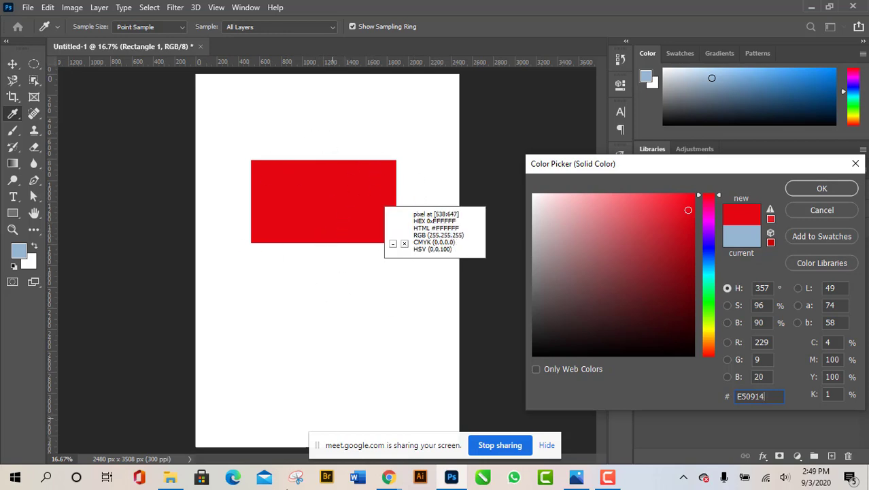
Step: Return to the browser and open the E-valy Limited online shopping site from the Delivery Section bookmarks
click(382, 464)
click(329, 425)
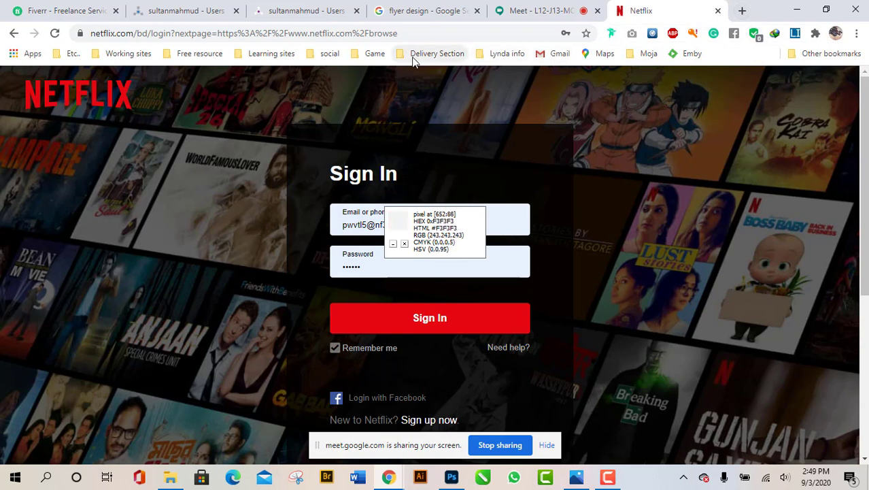
click(439, 58)
mouse_move(386, 58)
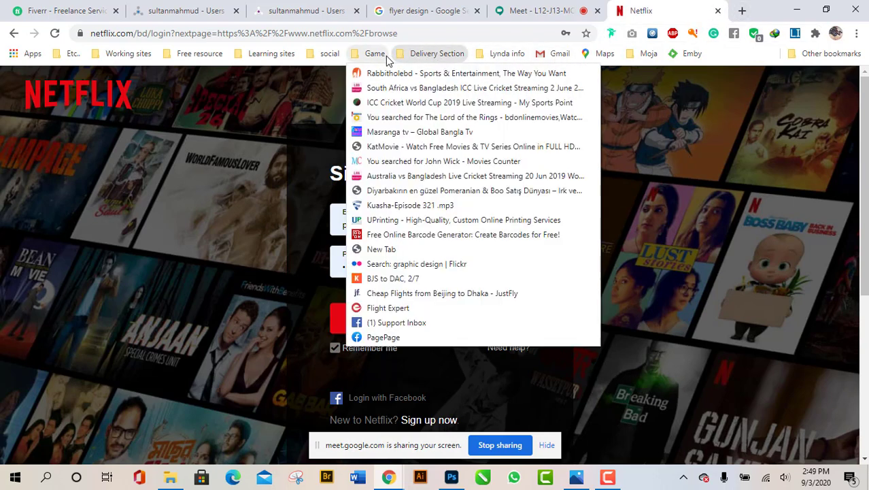
mouse_move(435, 55)
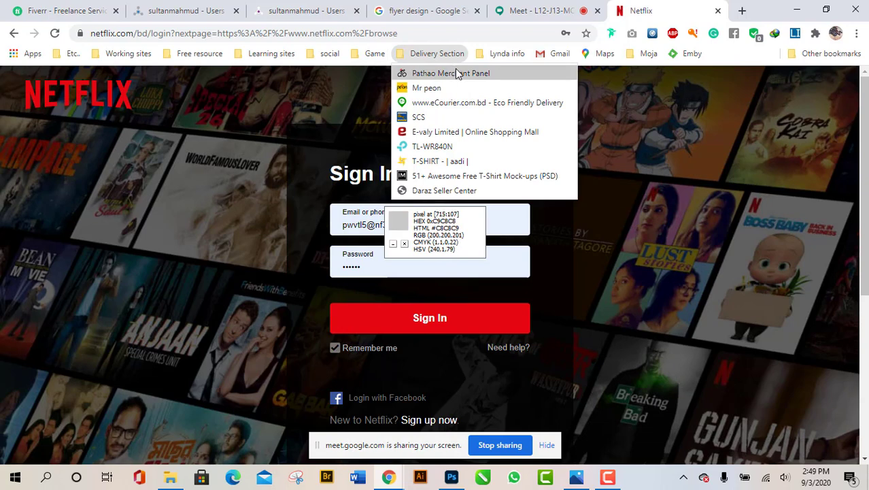
click(500, 132)
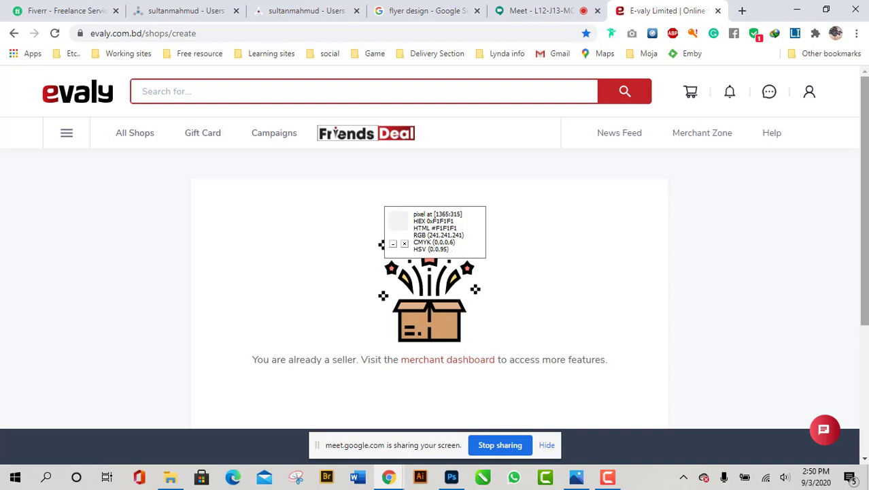
Step: Go to the Evaly home page and look over its banners and categories for colours
click(80, 99)
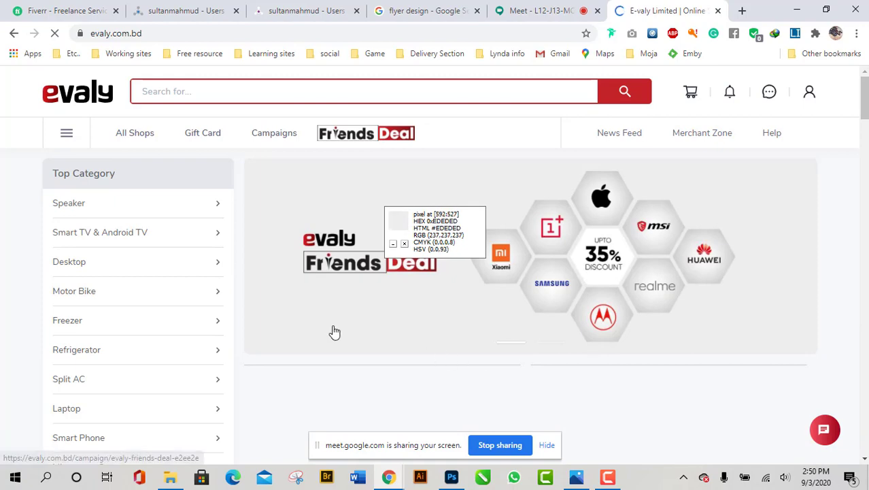
scroll(332, 332, down, 4)
scroll(332, 332, up, 4)
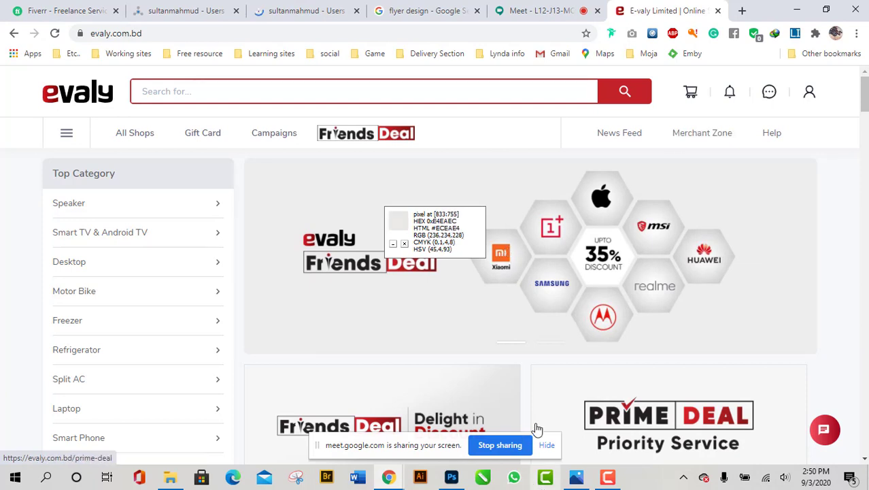
Step: Switch to Photoshop and replace the rectangle's fill colour with hex ED6828
click(452, 477)
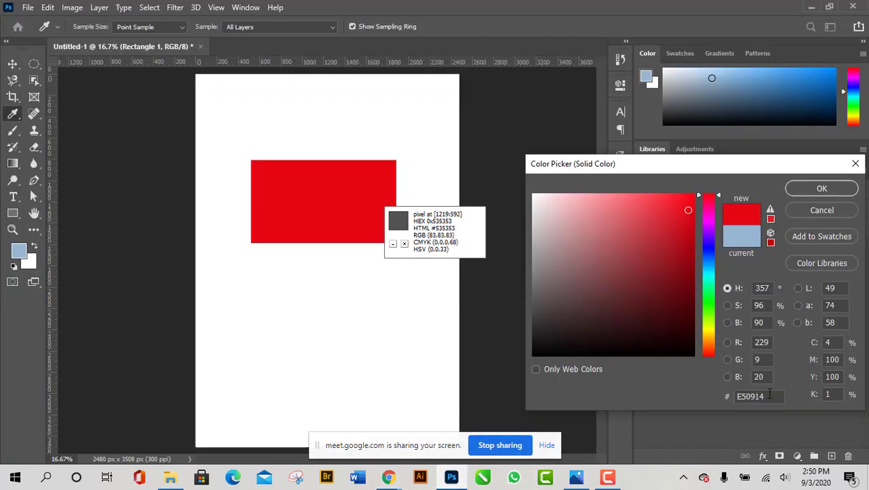
click(752, 396)
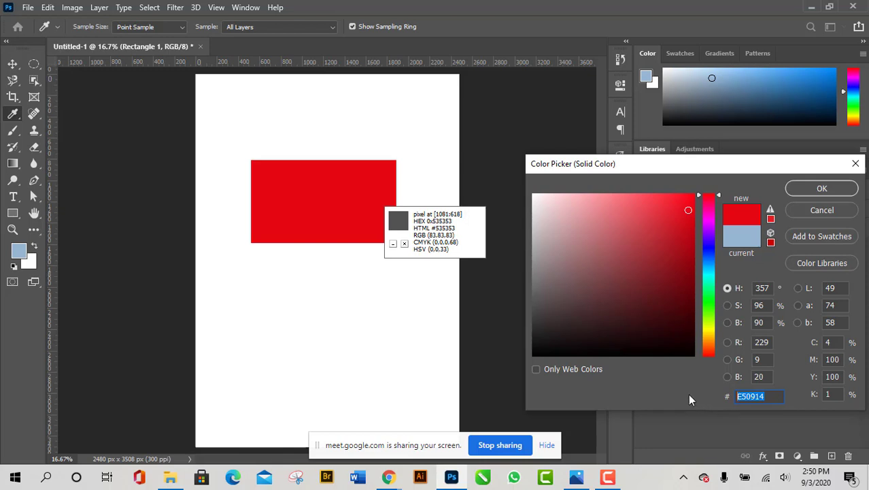
text(ED6828)
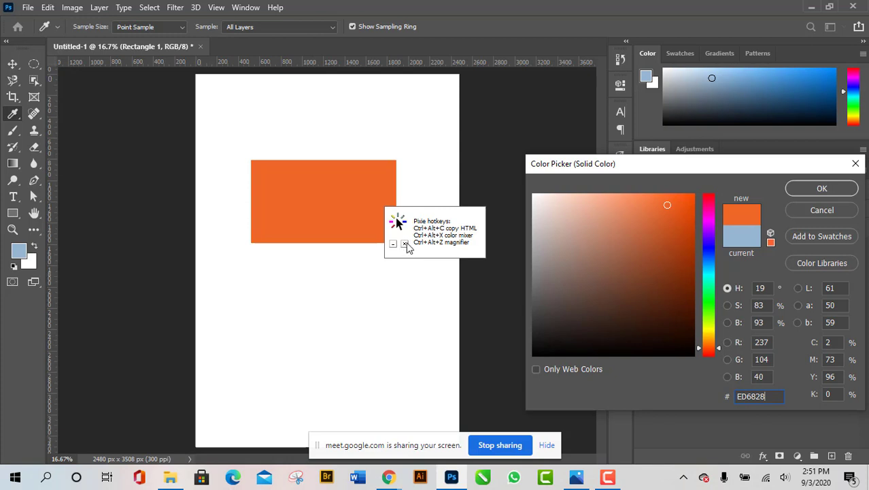
Step: Close Pixie, accept the rectangle's new fill colour and activate the Move tool
click(404, 244)
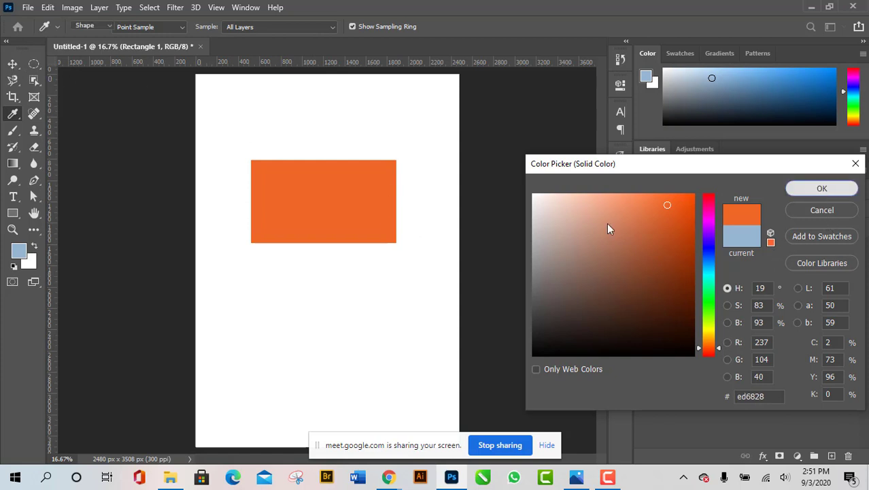
click(822, 189)
click(13, 64)
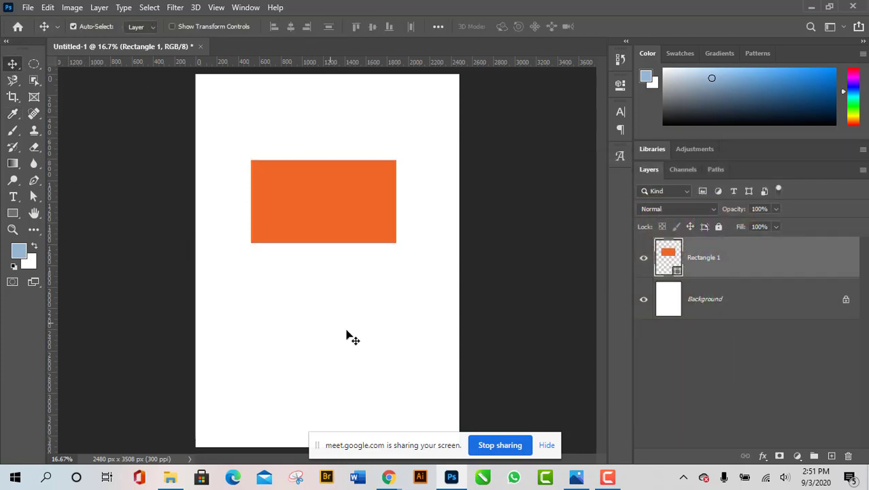
Step: Switch back to the browser and close the Evaly page
mouse_move(389, 478)
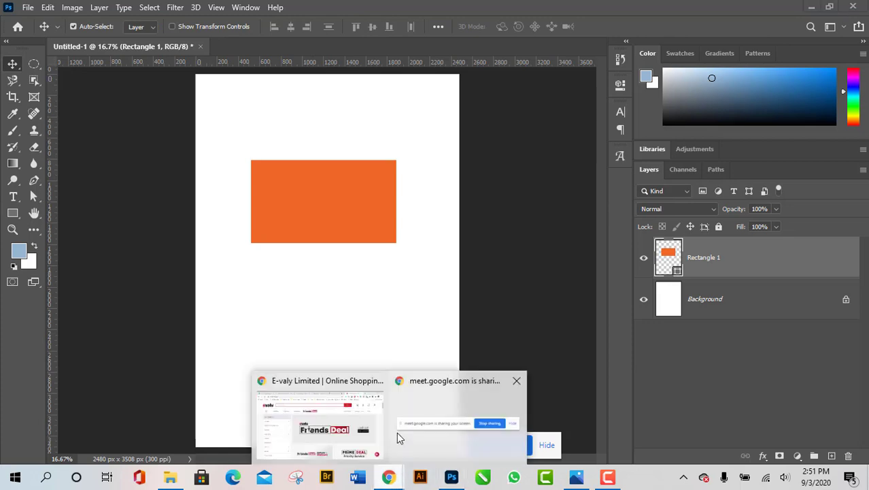
click(316, 417)
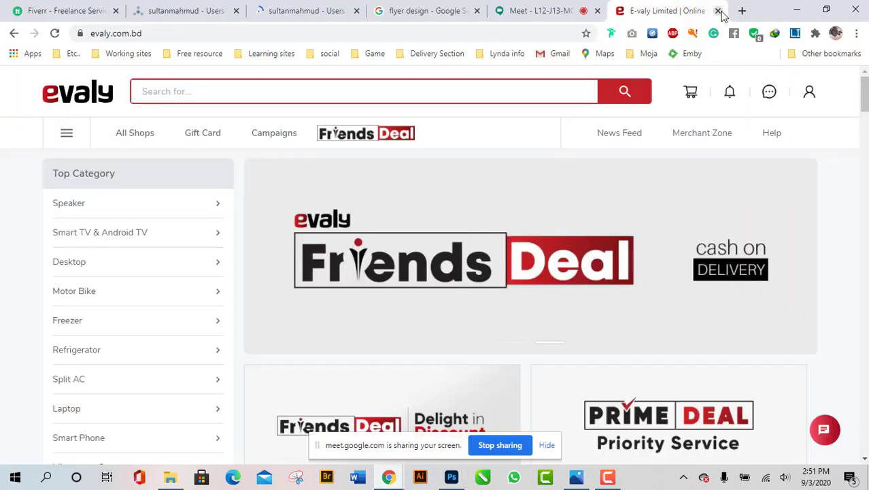
click(717, 10)
Step: Look through the remaining flyer design, PixelClerks, SEOClerks, Fiverr and Meet pages, then minimise the browser
click(535, 7)
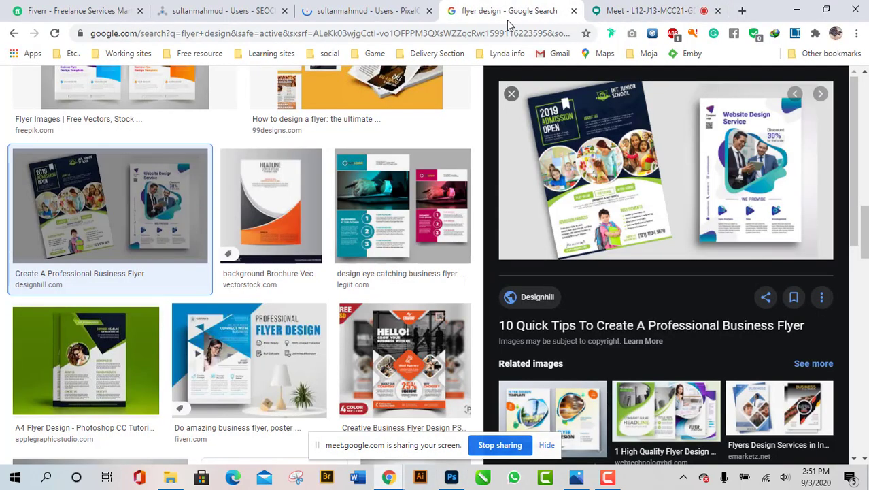
click(306, 9)
click(239, 6)
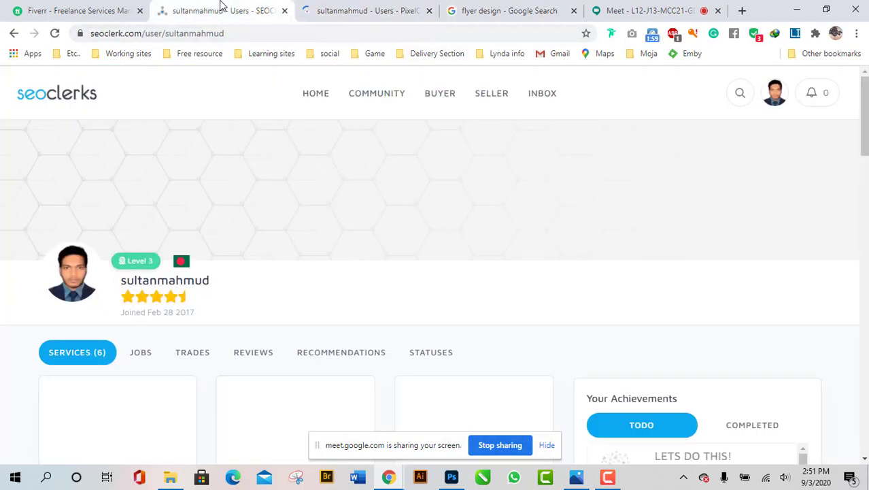
click(49, 7)
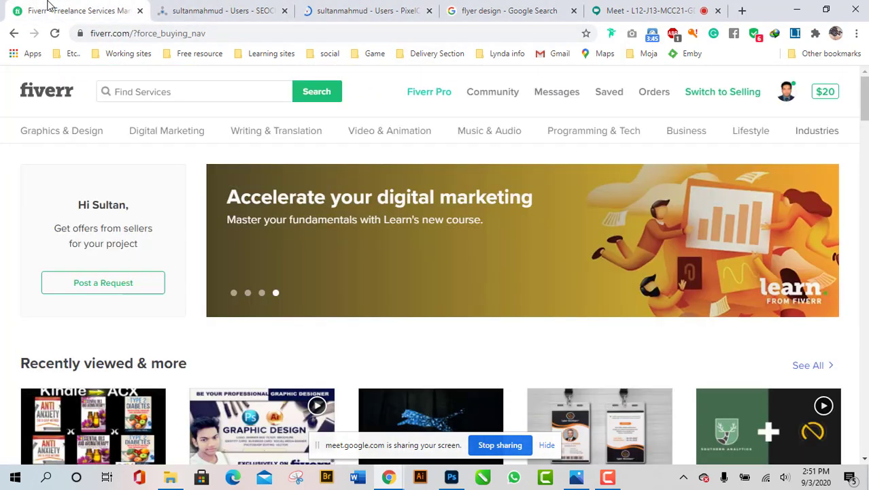
click(637, 11)
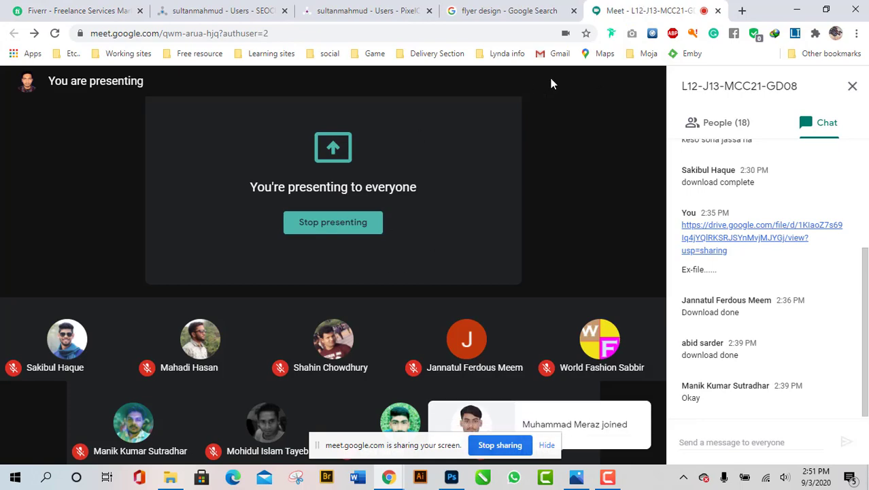
click(796, 10)
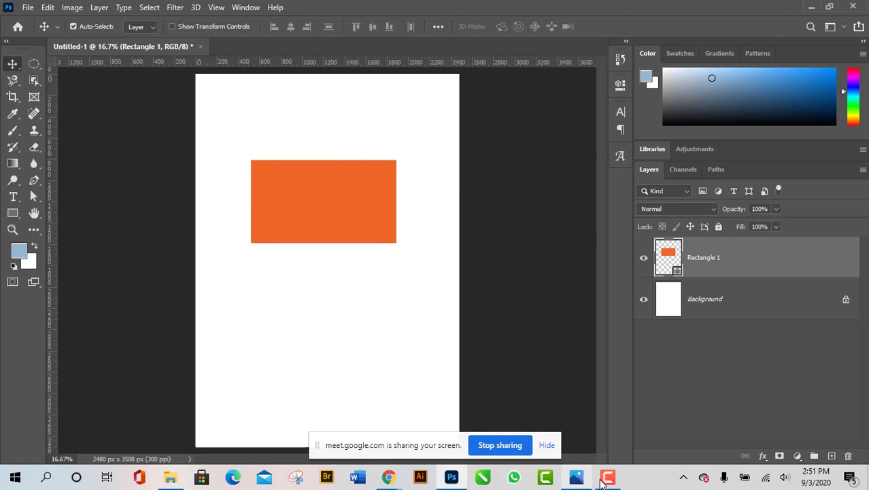
click(608, 479)
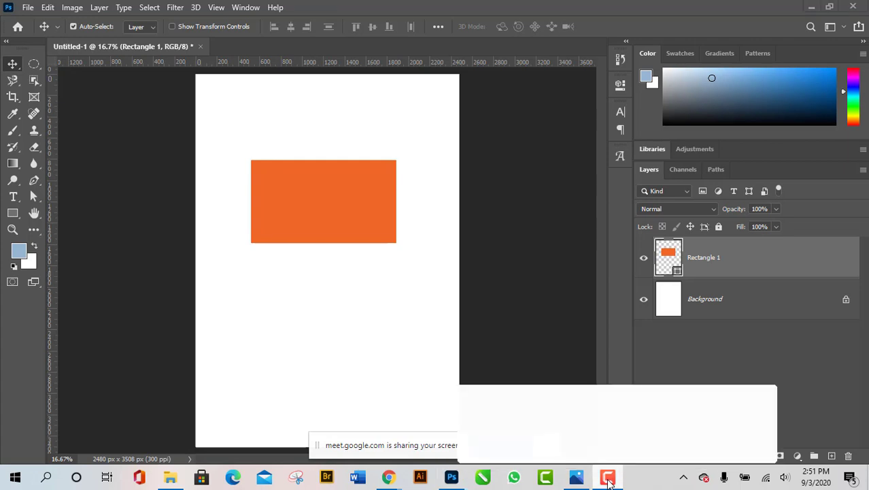
click(608, 479)
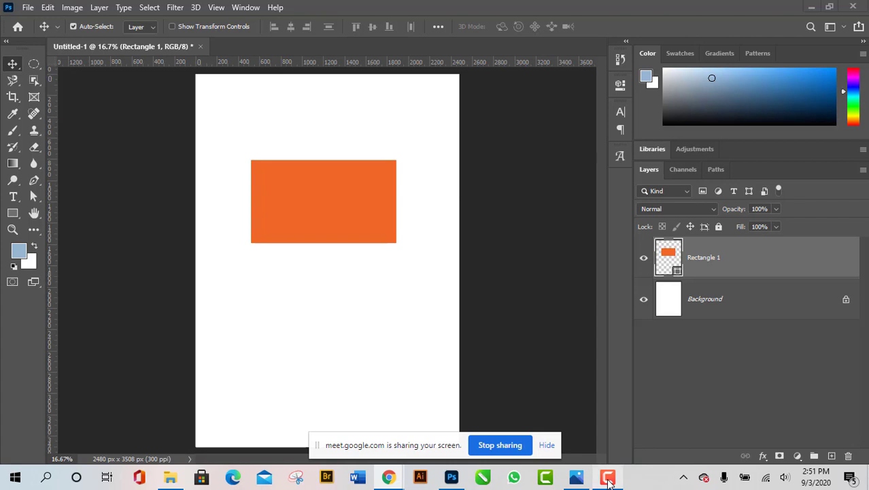
click(609, 479)
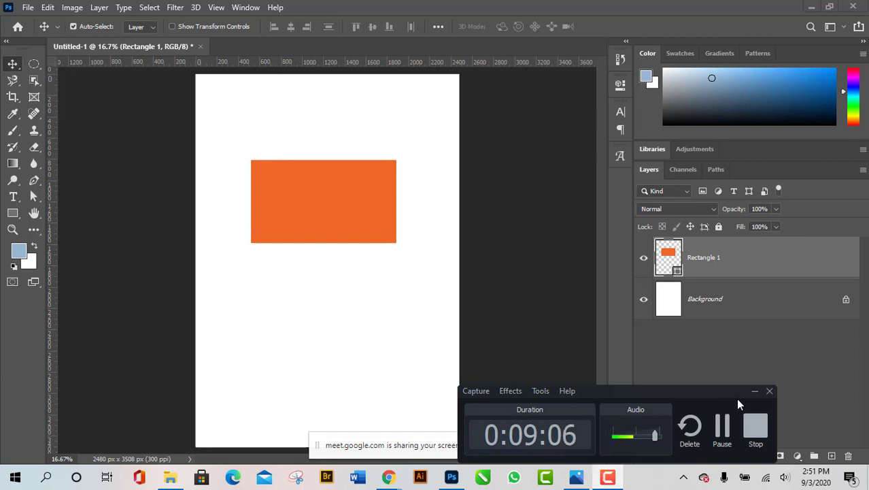
click(753, 391)
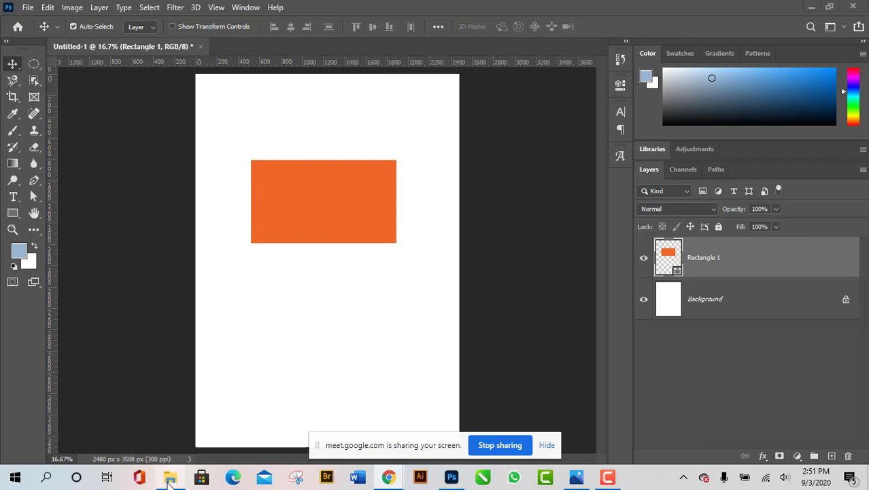
Step: Switch to the 10th Class folder in File Explorer and preview the colourful arrow logo image, closing the viewer when done
click(170, 477)
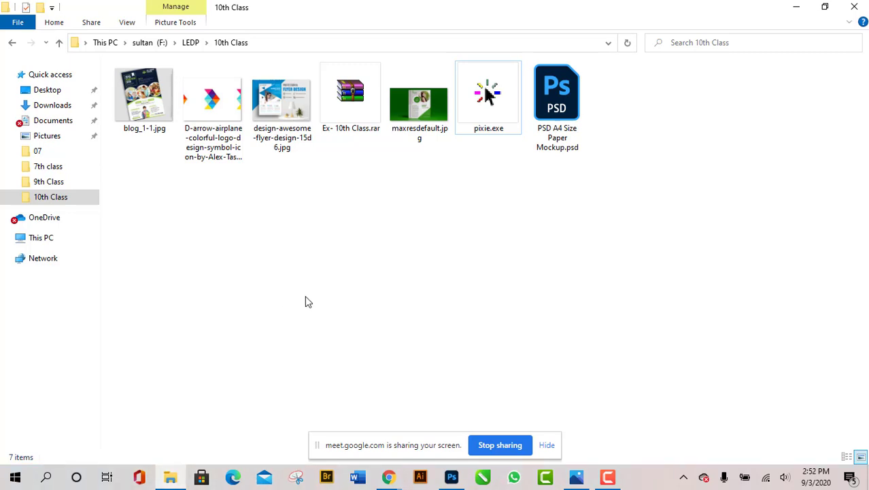
click(206, 97)
double_click(205, 97)
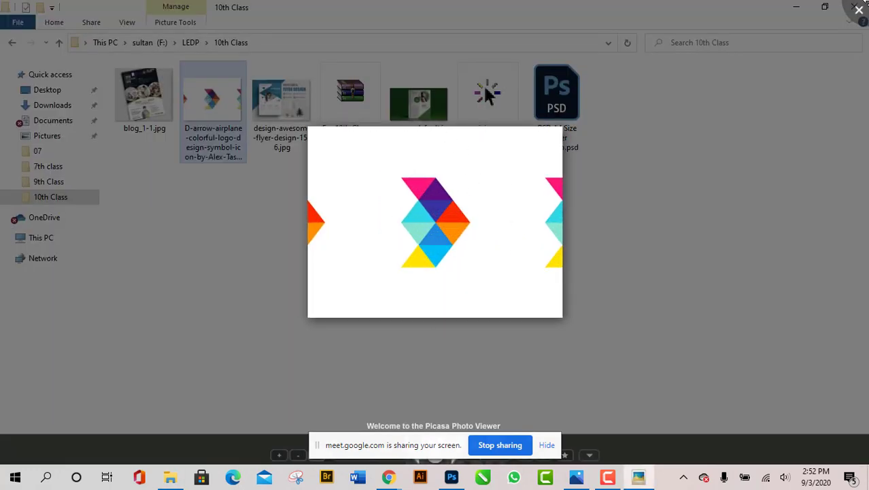
key(Escape)
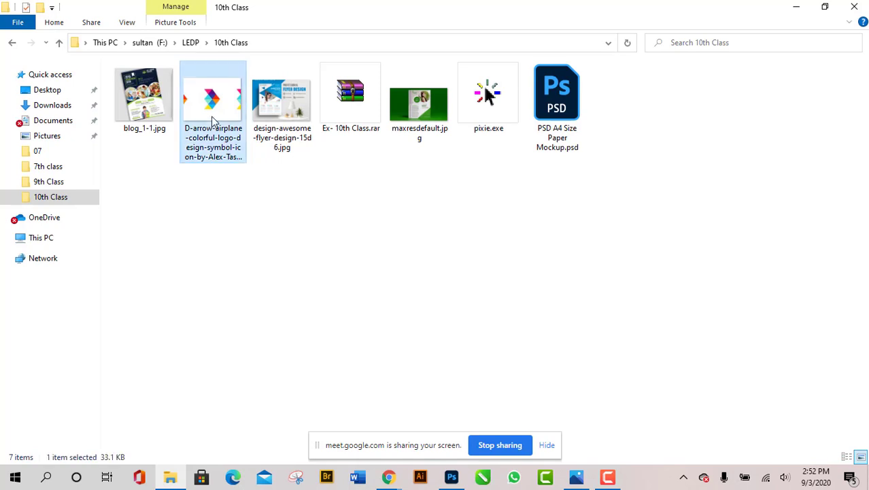
double_click(214, 120)
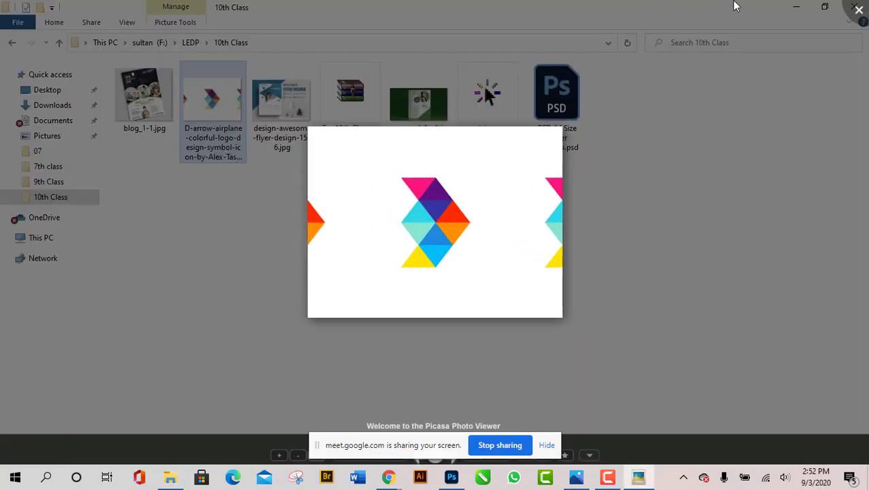
click(858, 9)
Step: Preview blog_1-1.jpg and maxresdefault.jpg in the photo viewer, closing each one, and clear the file selection
click(141, 104)
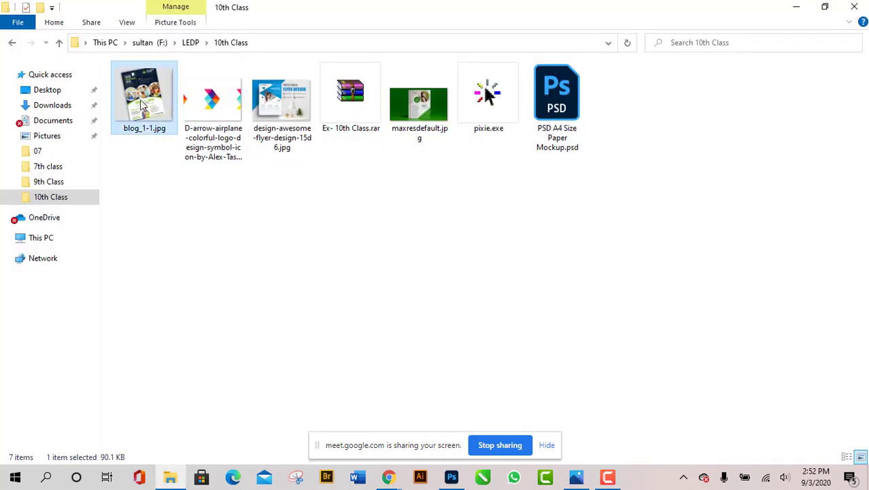
double_click(141, 103)
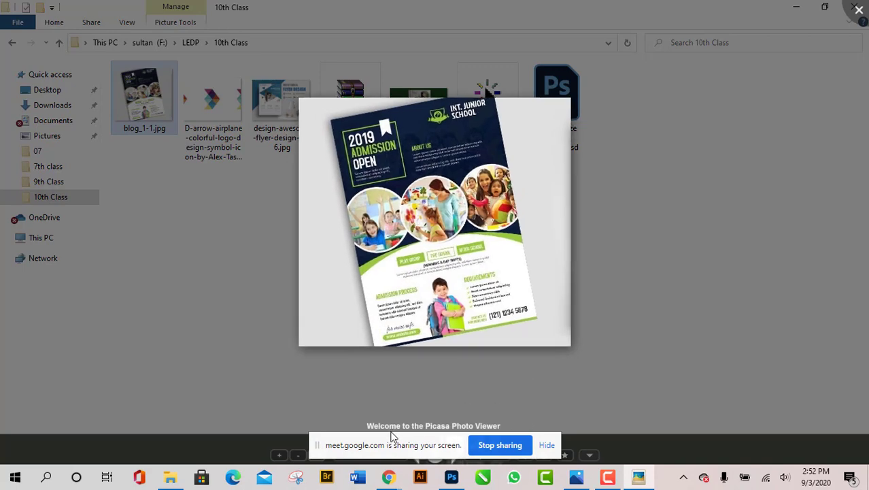
click(859, 10)
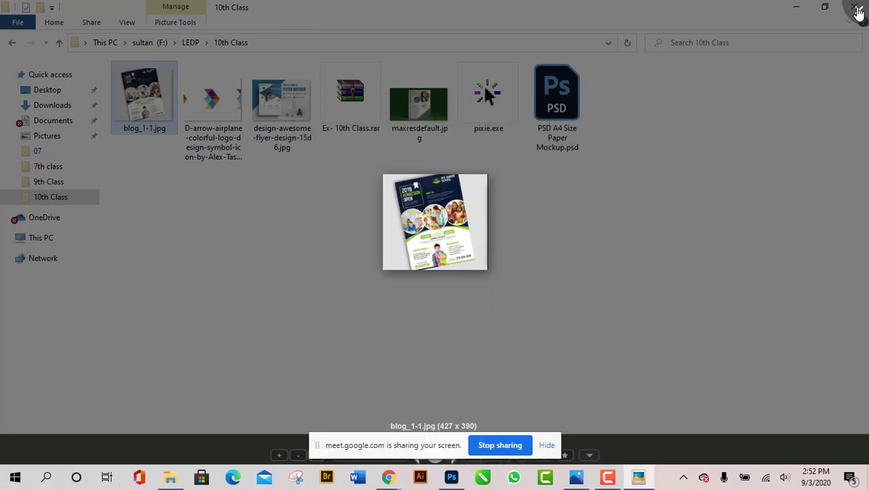
double_click(402, 130)
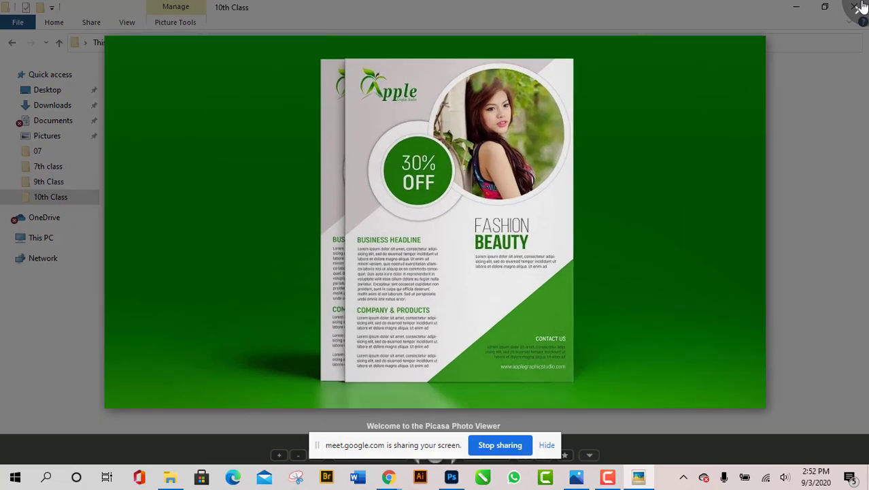
click(850, 11)
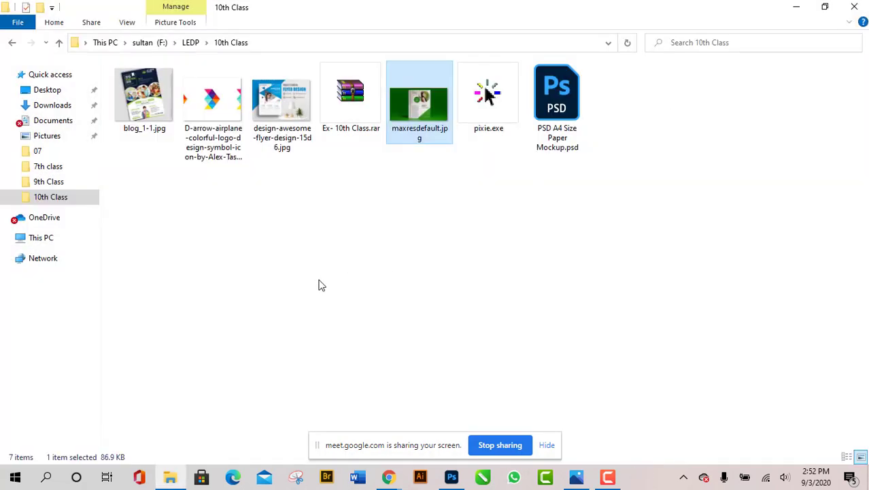
click(314, 279)
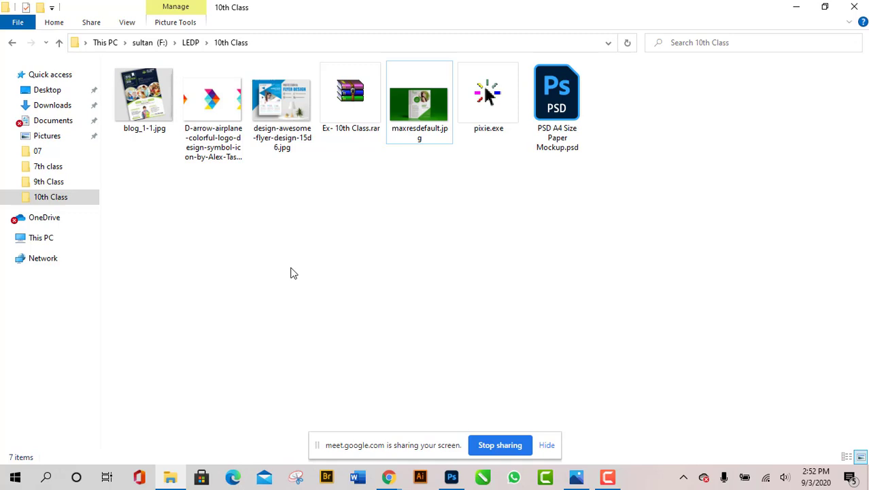
Step: Open blog_1-1.jpg in the photo viewer at full screen and move the screen-sharing bar clear of the viewer's controls
double_click(153, 101)
scroll(469, 306, up, 2)
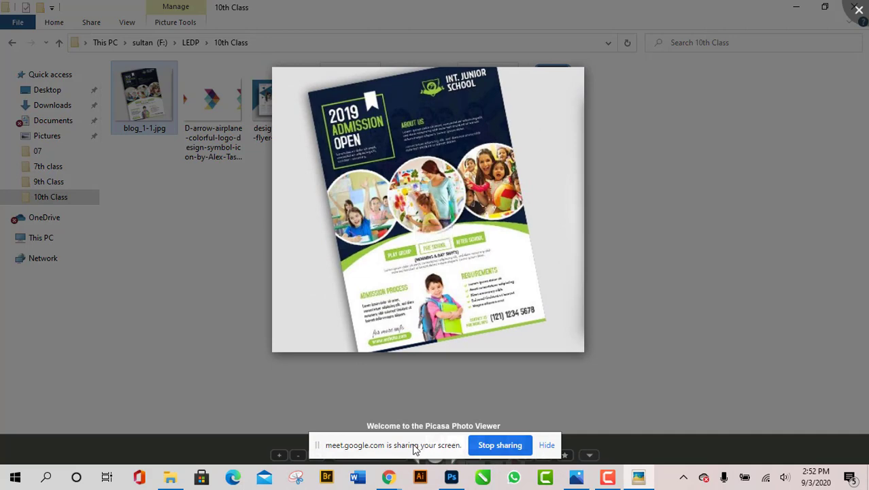
drag(415, 449, 58, 408)
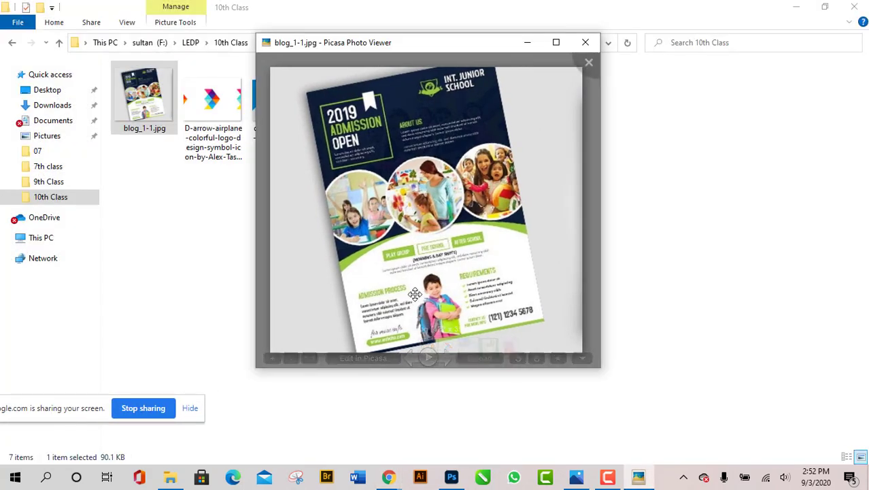
click(556, 42)
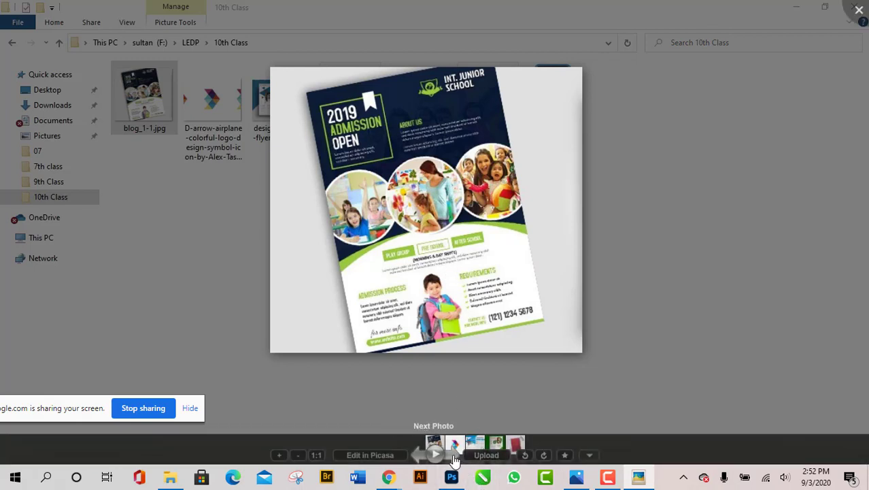
Step: Browse the folder's images forward from blog_1-1.jpg to maxresdefault.jpg and back to compare the flyer samples
click(453, 456)
click(453, 455)
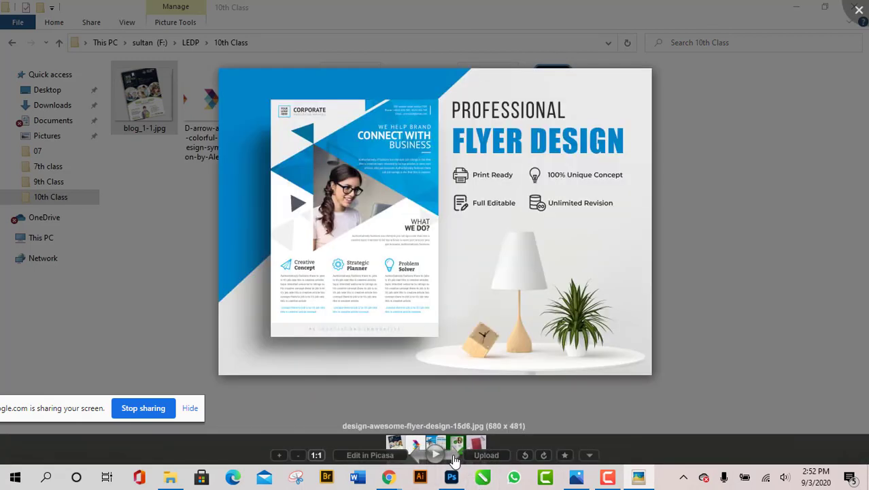
click(453, 455)
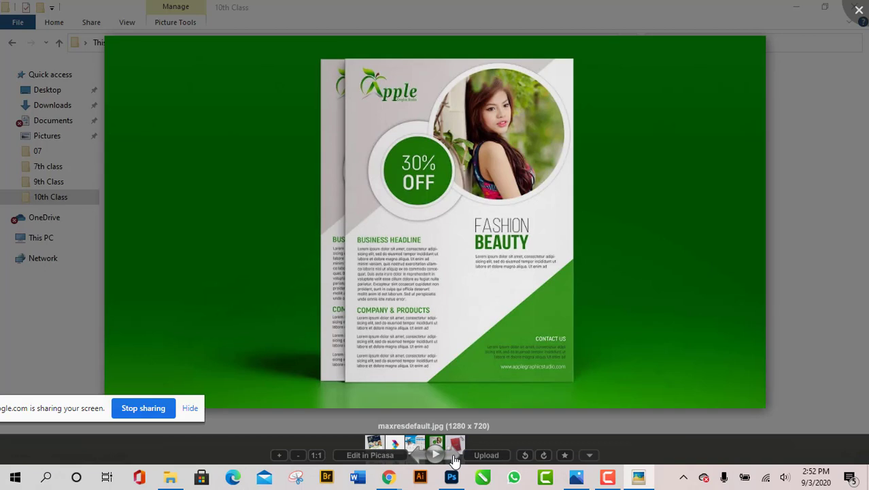
click(417, 456)
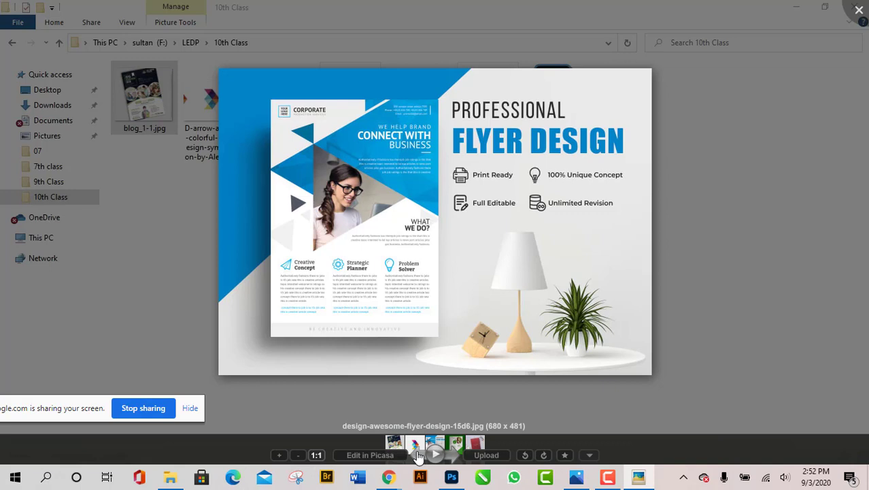
click(418, 454)
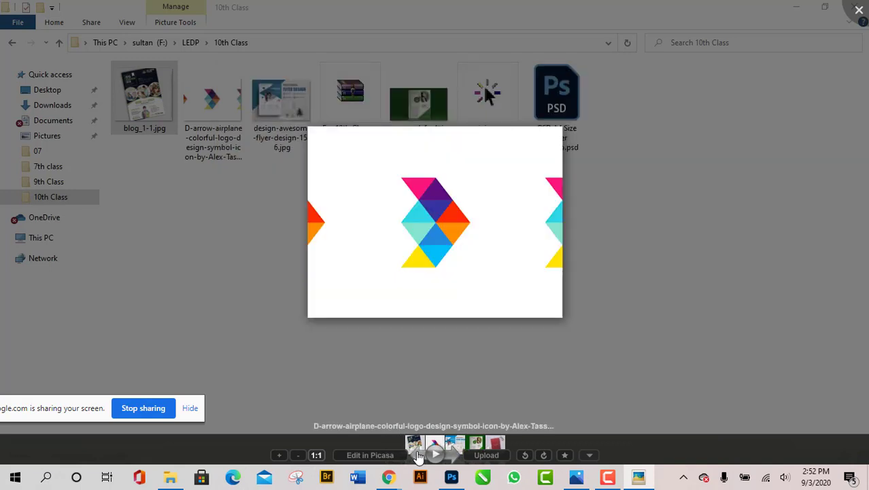
click(419, 454)
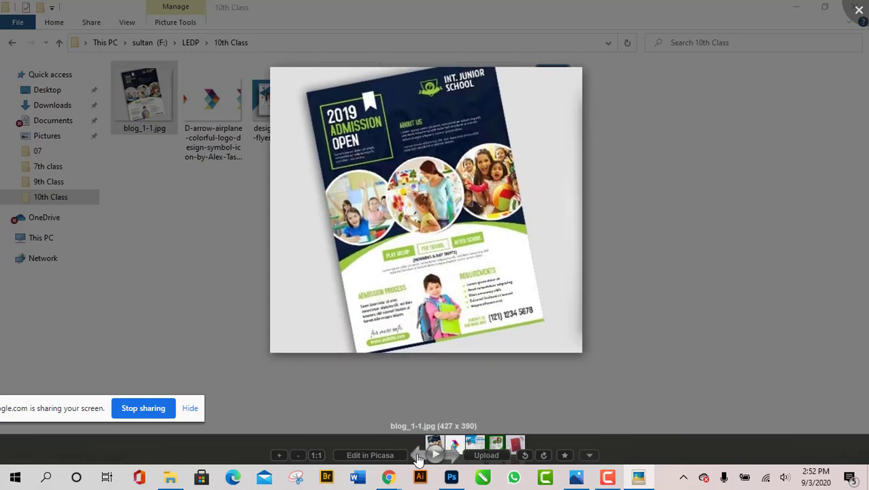
Step: Go through the sample images once more, examine the school admission flyer up close, and close the viewer on the arrow logo
click(450, 457)
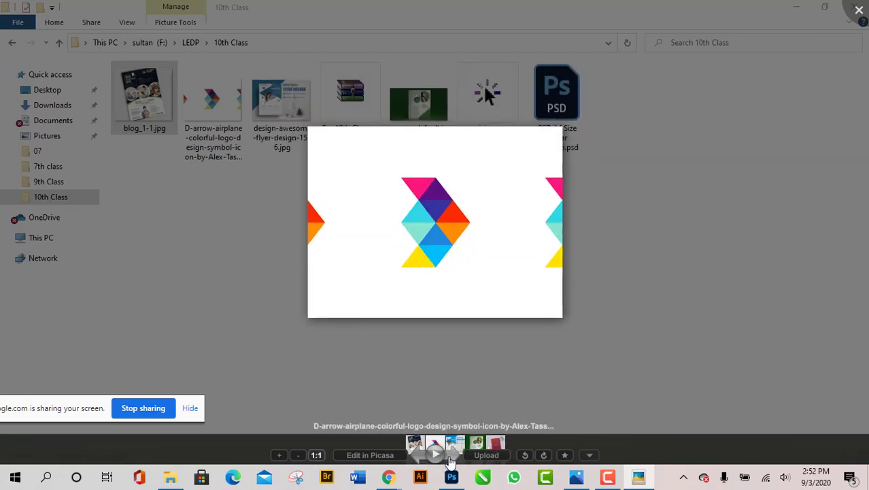
click(449, 458)
click(450, 455)
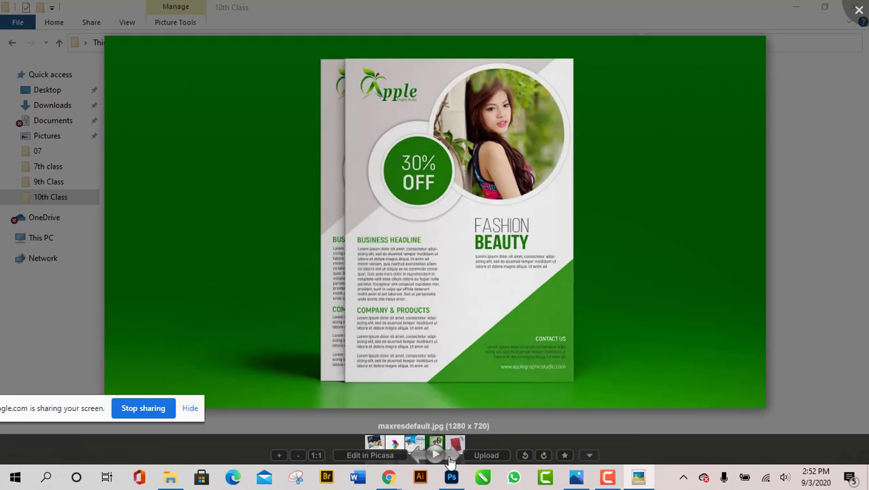
click(416, 455)
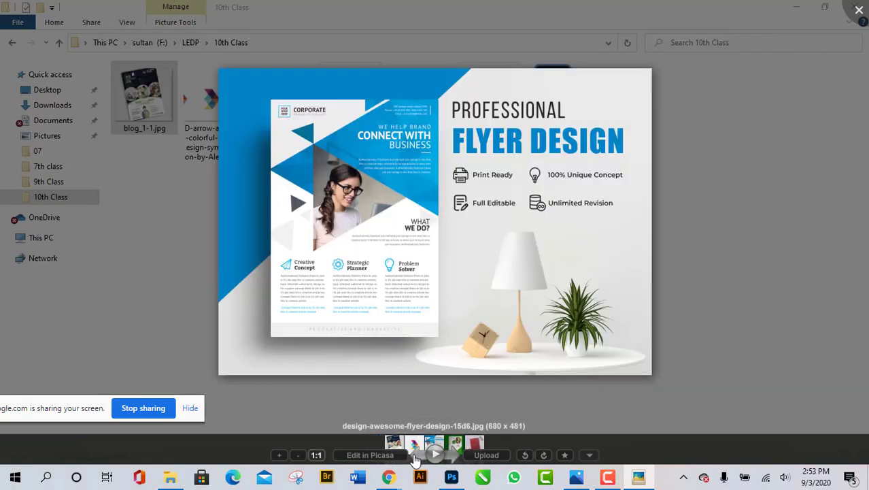
click(415, 455)
click(415, 455)
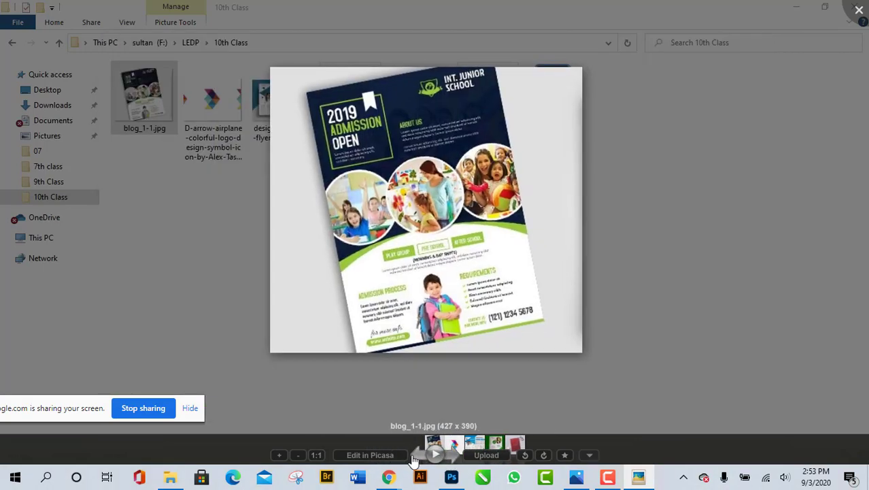
scroll(404, 219, up, 3)
scroll(404, 219, down, 3)
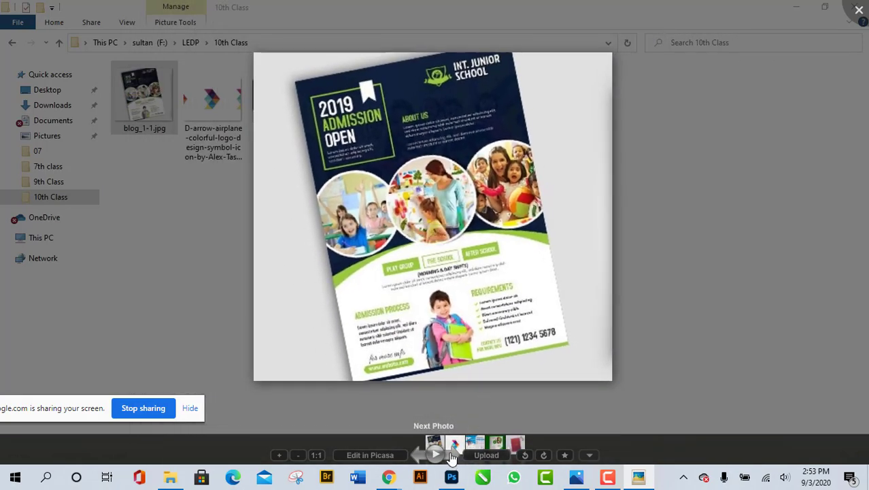
key(Right)
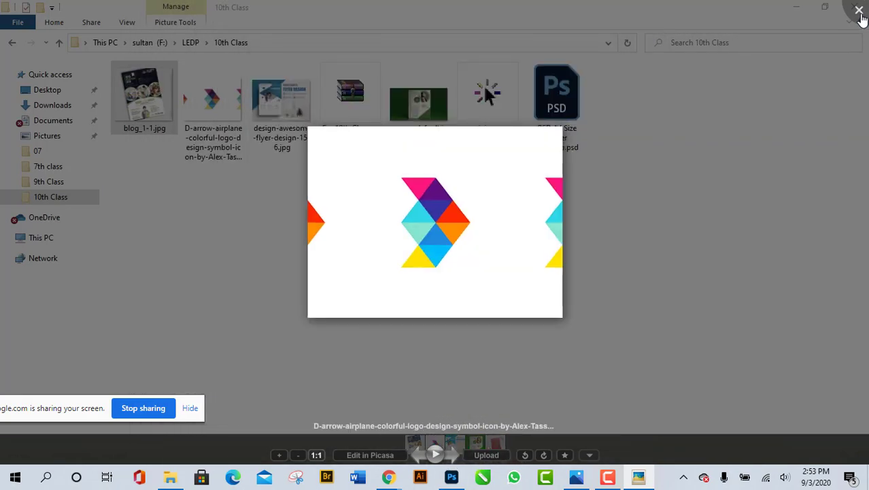
click(858, 12)
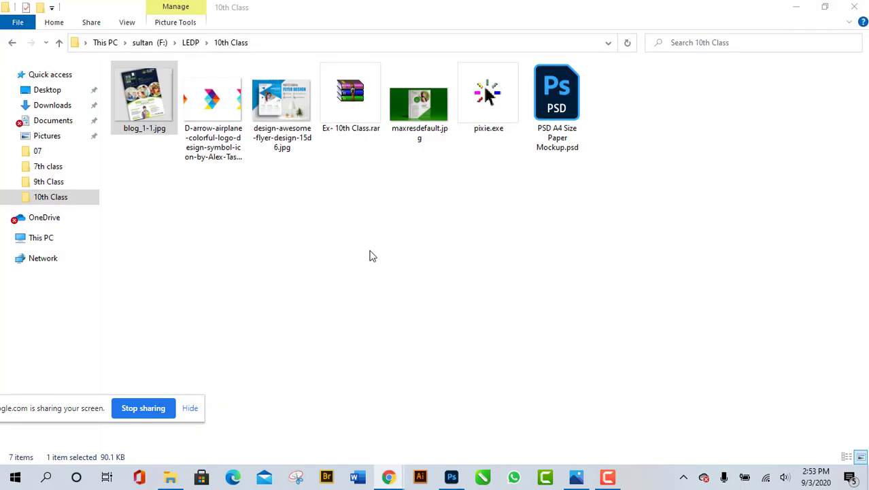
Step: Preview design-awesome-flyer-design-15d6.jpg enlarged in the photo viewer, then close it
double_click(281, 102)
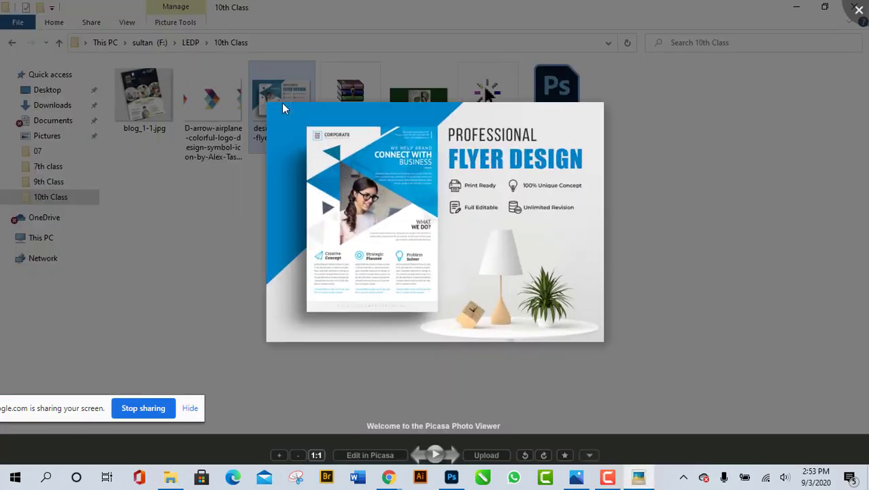
scroll(330, 324, up, 2)
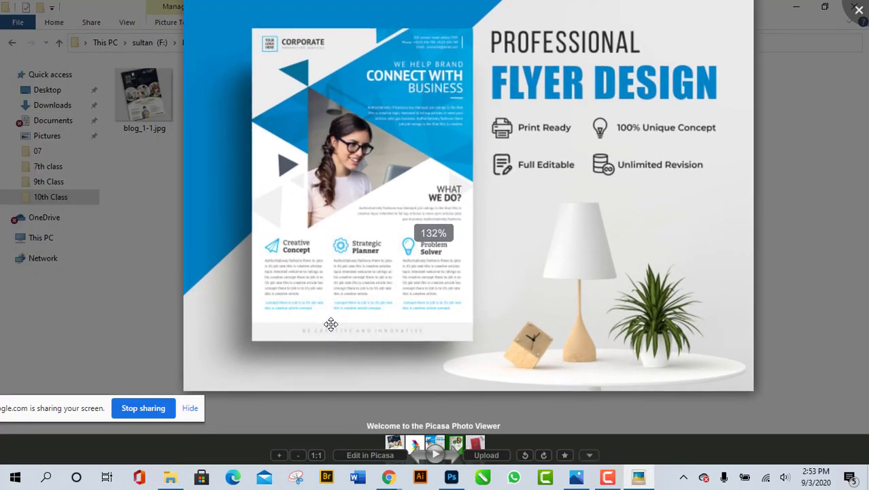
scroll(330, 324, up, 2)
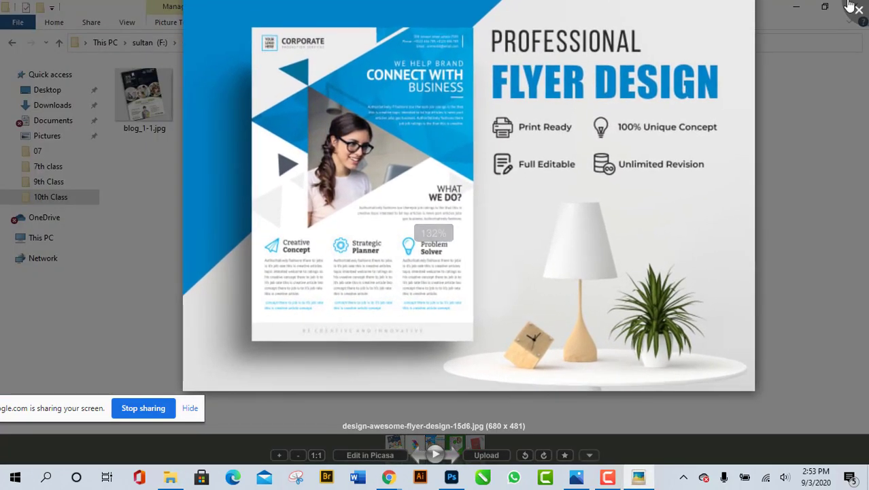
click(857, 15)
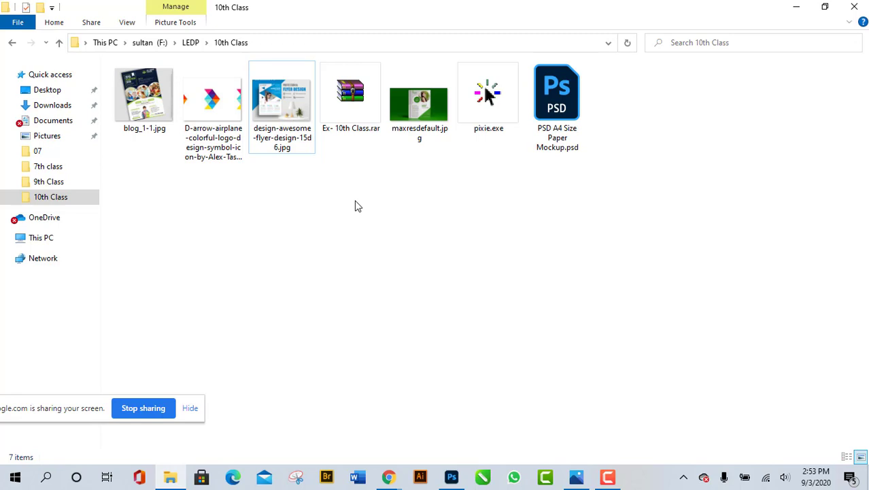
Step: Switch to Photoshop, delete the orange rectangle from the Untitled-1 document, and return to the 10th Class folder
click(452, 477)
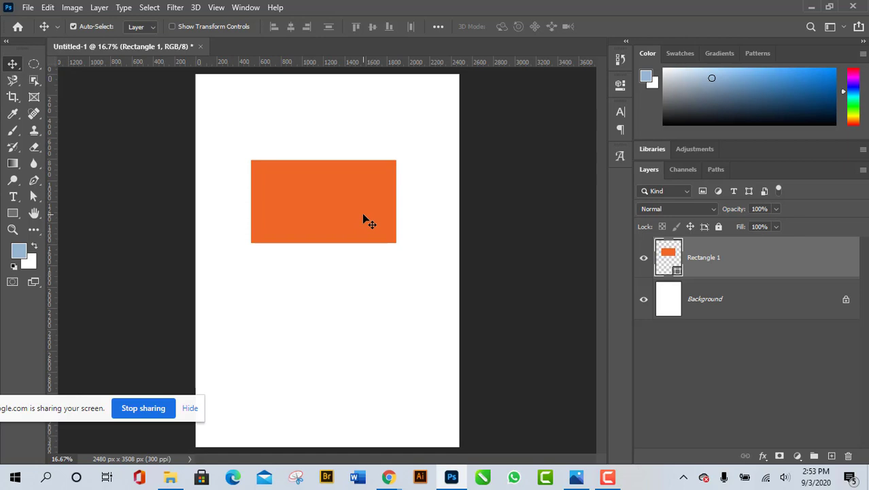
key(Delete)
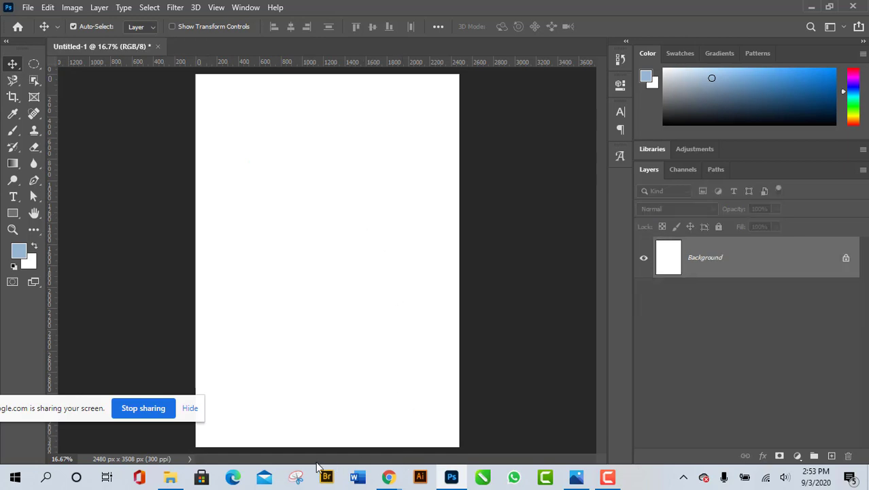
click(170, 477)
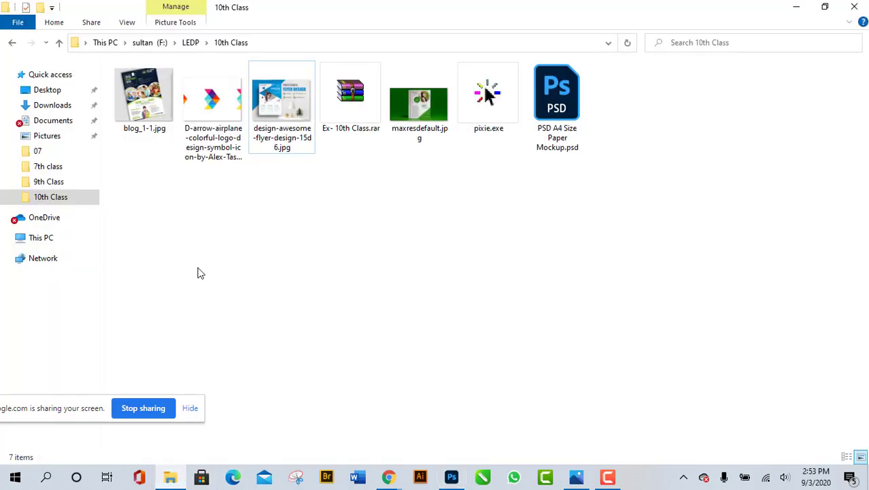
Step: Reopen blog_1-1.jpg, examine the school flyer's layout up close, and close the viewer
double_click(141, 95)
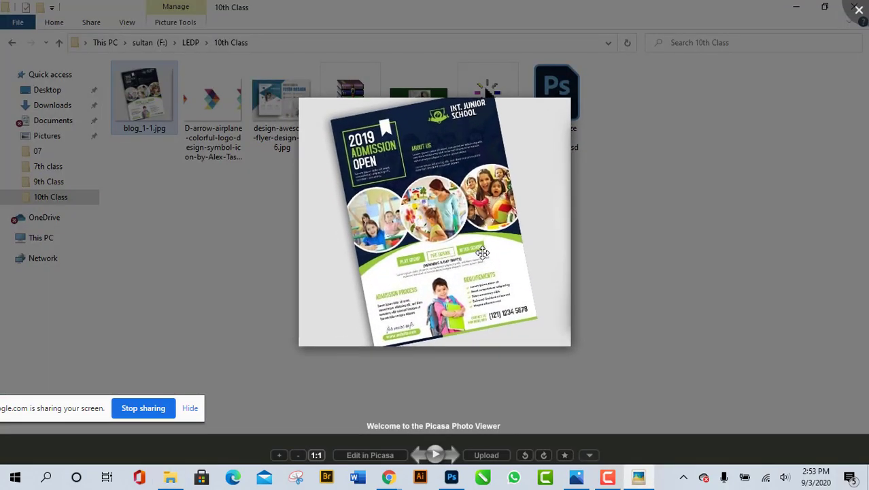
scroll(428, 234, up, 5)
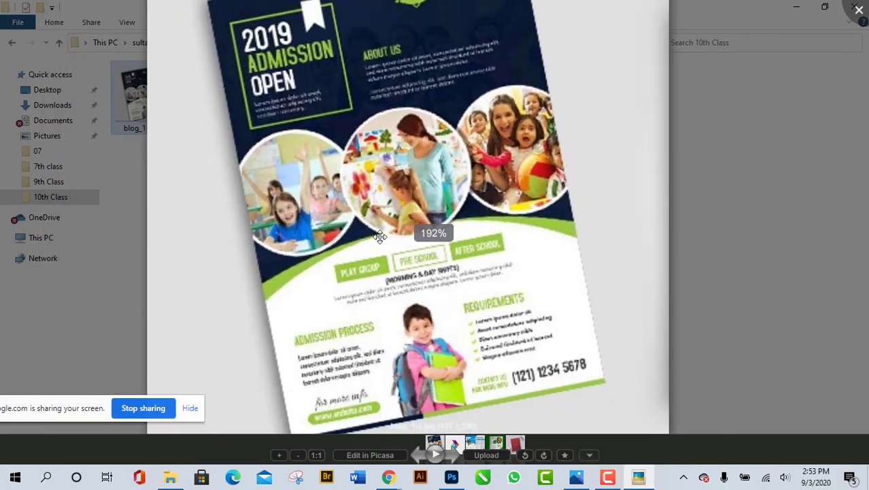
scroll(380, 236, down, 4)
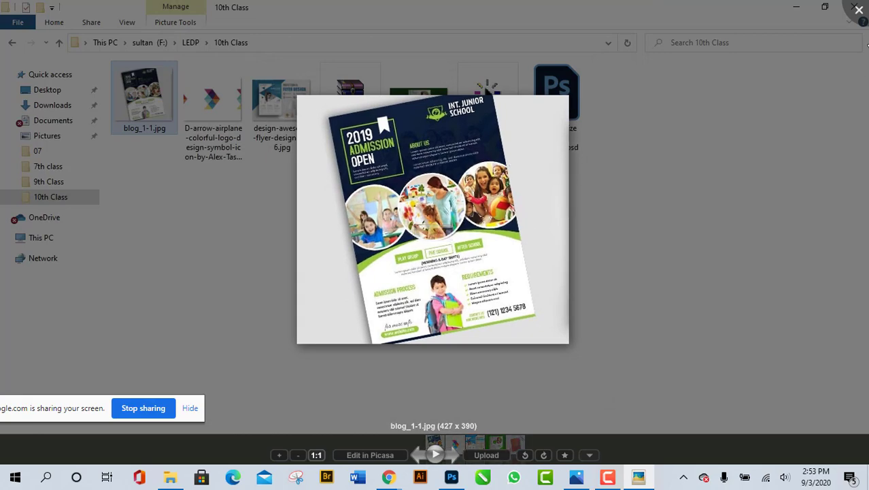
click(858, 7)
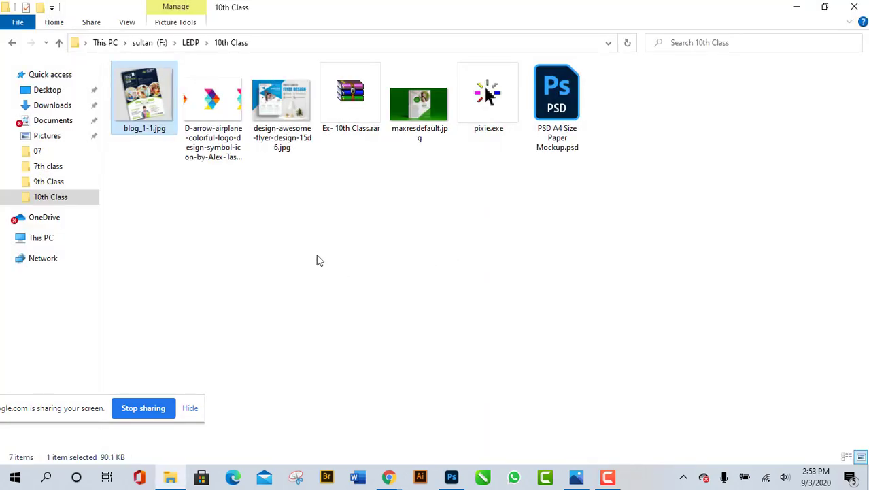
Step: Take a brief look at the blue corporate flyer image design-awesome-flyer-design-15d6.jpg and close it
click(281, 112)
double_click(280, 112)
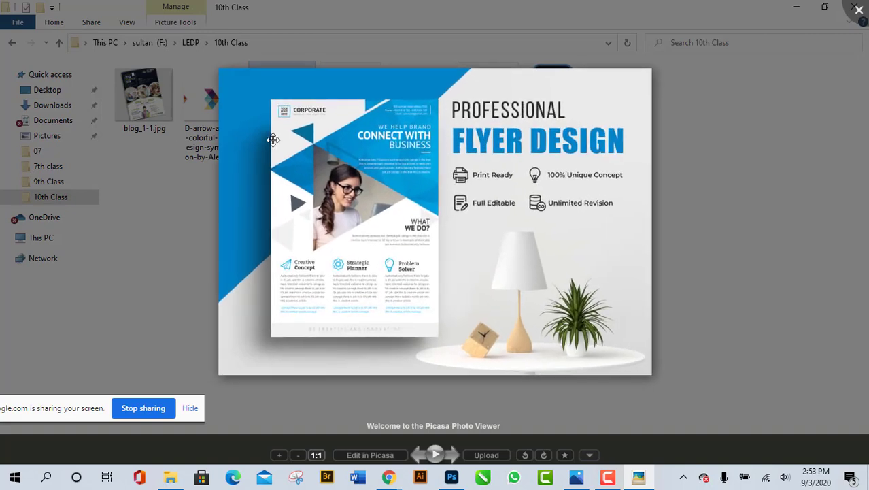
click(858, 9)
Step: Open maxresdefault.jpg, examine the green Fashion Beauty flyer both enlarged and as a whole, and close the viewer
double_click(437, 105)
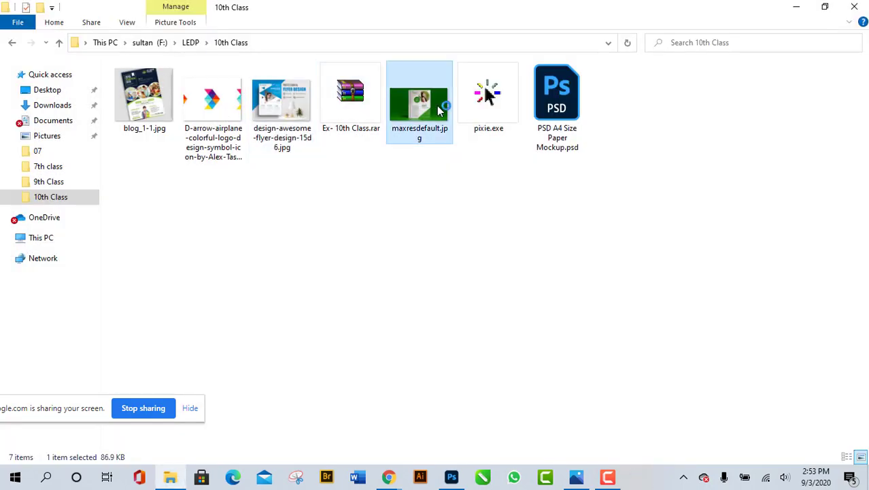
scroll(409, 245, up, 4)
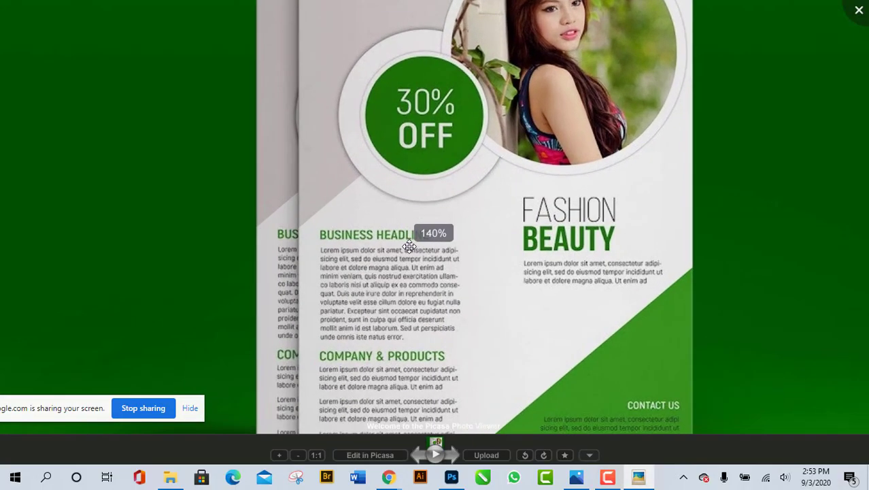
scroll(408, 245, down, 4)
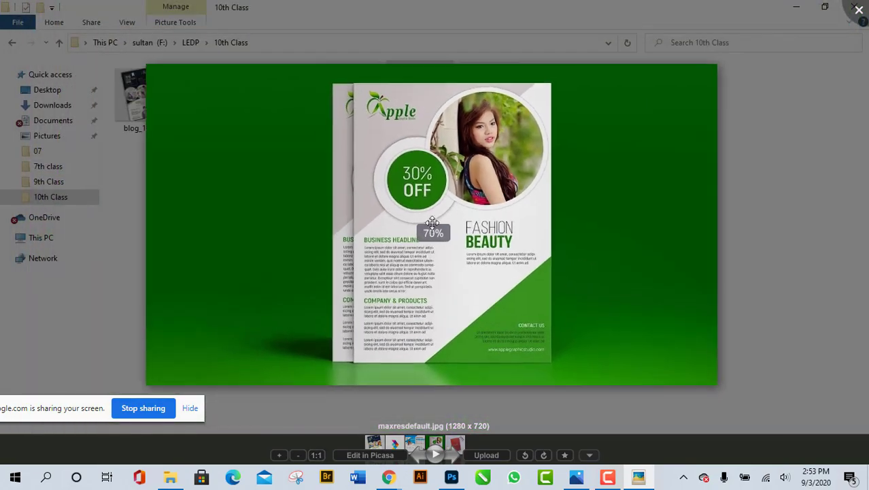
scroll(488, 156, up, 5)
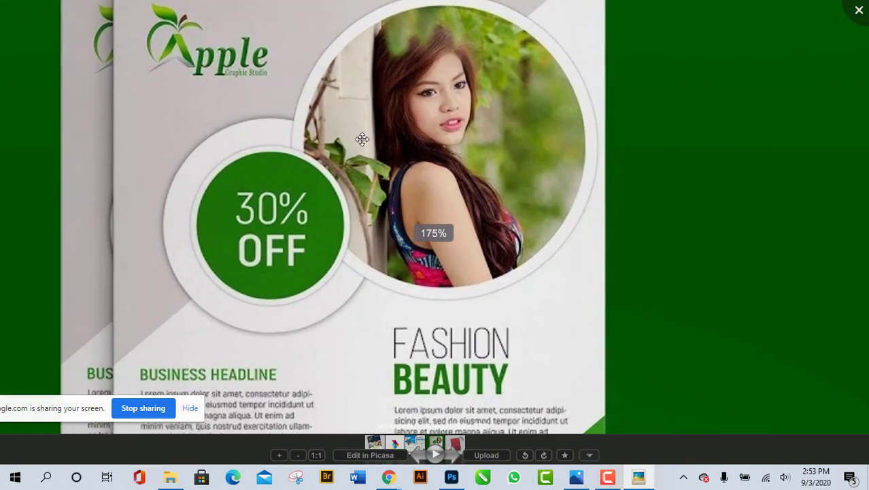
scroll(414, 293, down, 5)
click(859, 10)
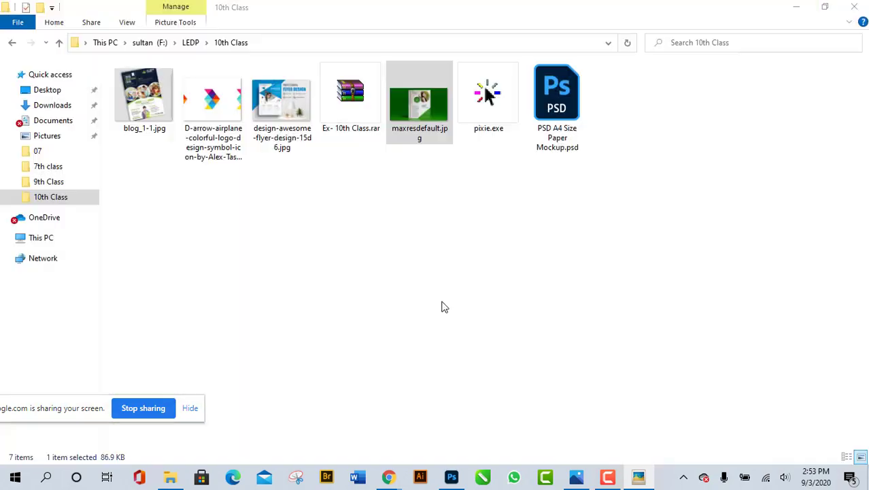
Step: Open the blue corporate flyer image again and enlarge it to examine its triangular shapes and text layout
click(276, 115)
double_click(277, 116)
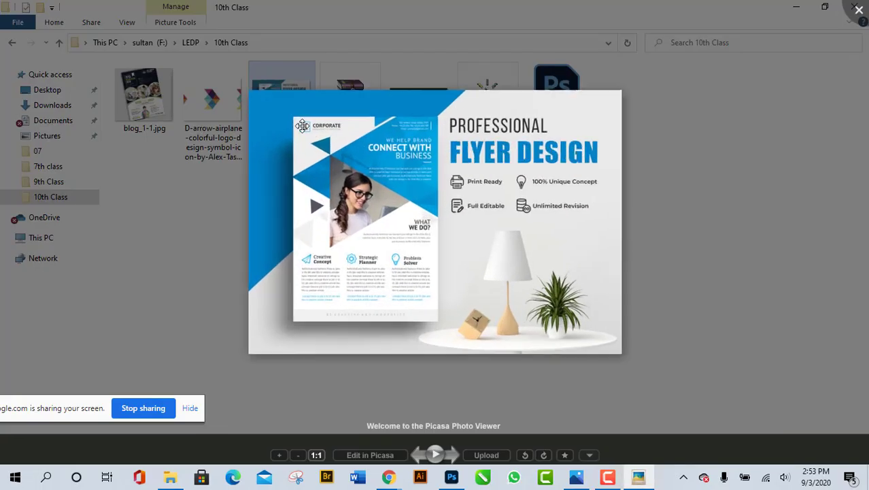
scroll(366, 232, up, 5)
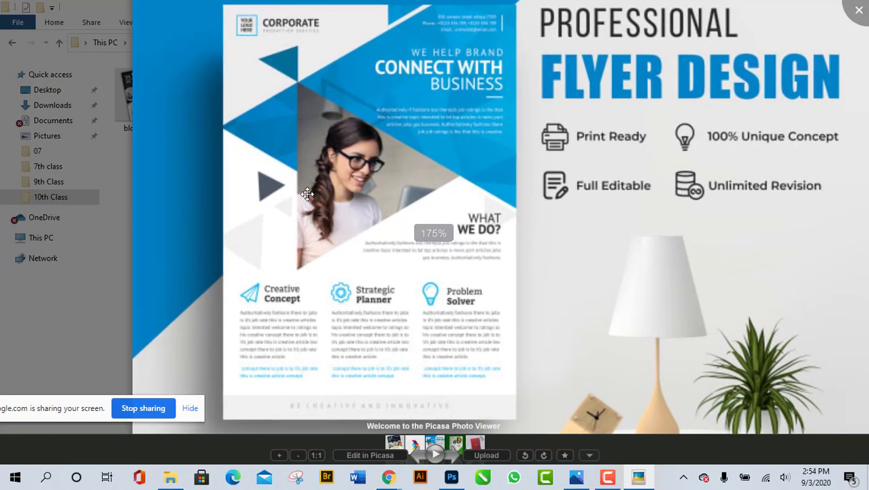
scroll(463, 197, down, 1)
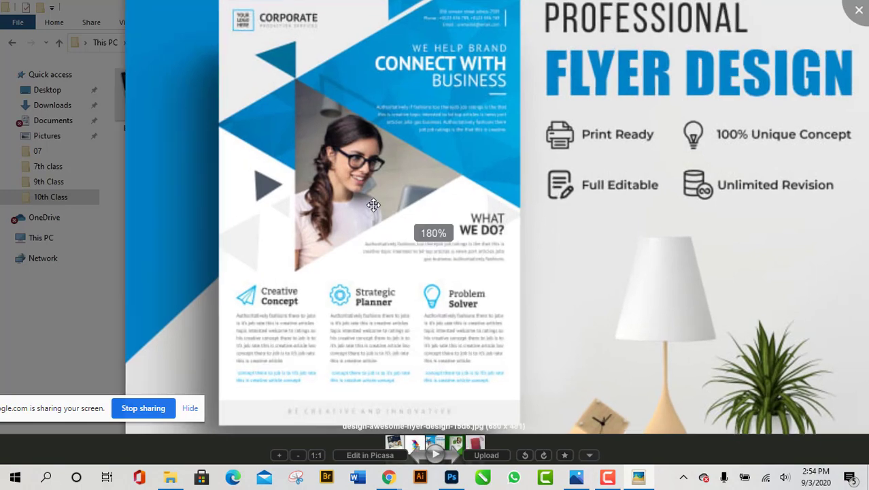
Step: Examine the blue corporate flyer enlarged and as a whole, and close the viewer
scroll(316, 202, up, 4)
scroll(286, 157, down, 3)
scroll(285, 157, down, 4)
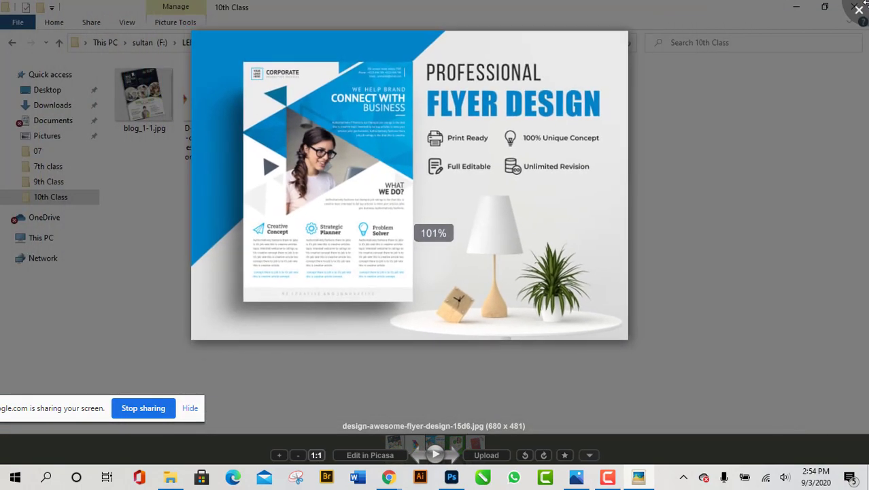
click(859, 10)
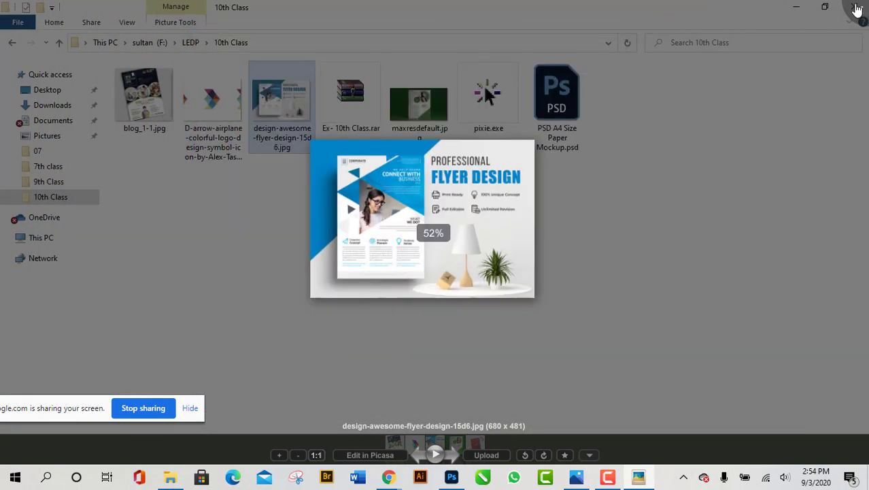
Step: Open blog_1-1.jpg again, view the school admission flyer enlarged, and close it
click(145, 104)
double_click(147, 104)
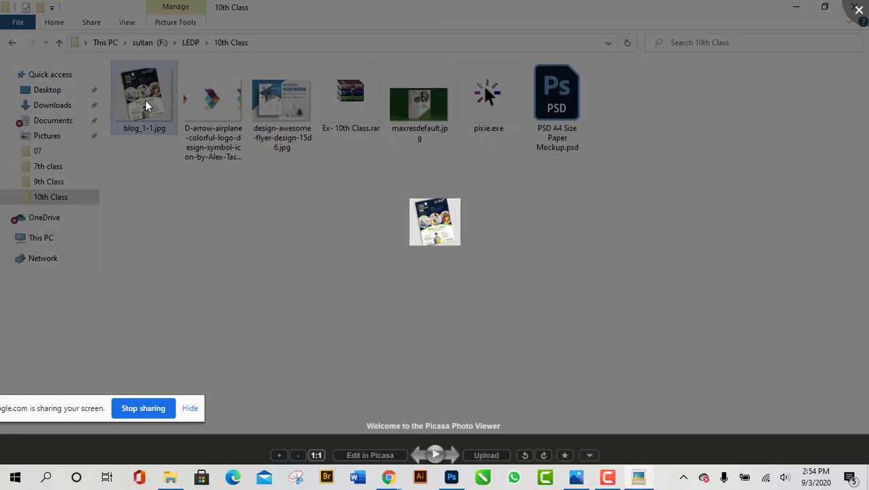
scroll(336, 261, up, 3)
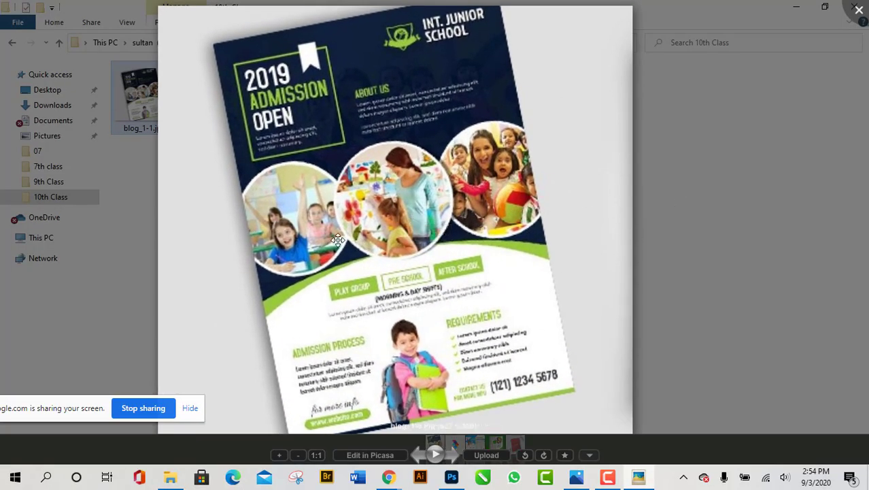
click(856, 10)
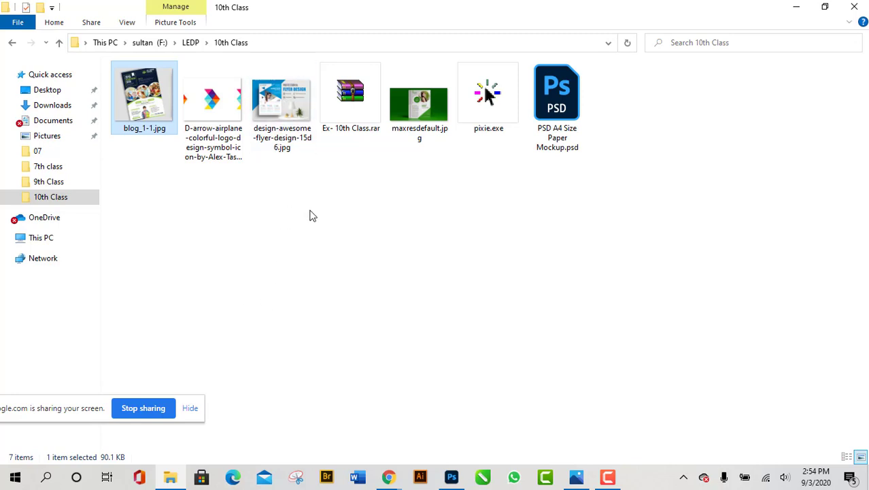
Step: Open design-awesome-flyer-design-15d6.jpg once more, look over the corporate flyer's layout, and close the viewer
click(288, 100)
double_click(297, 117)
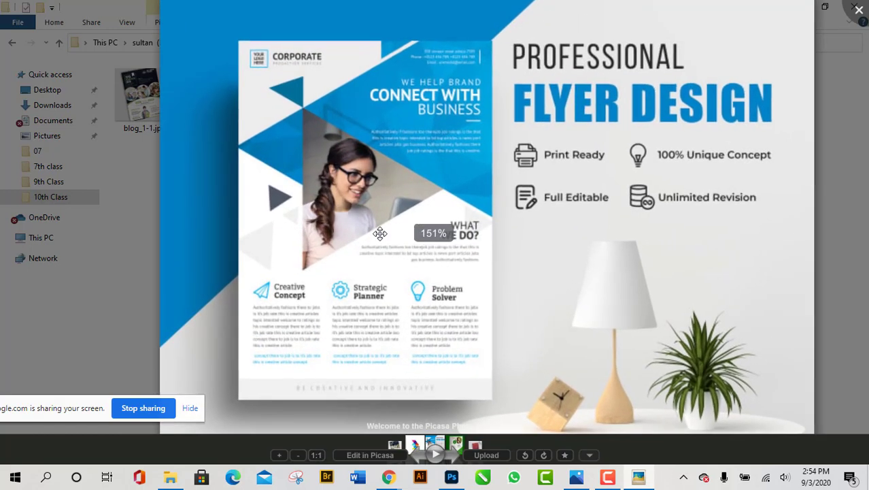
scroll(357, 246, up, 1)
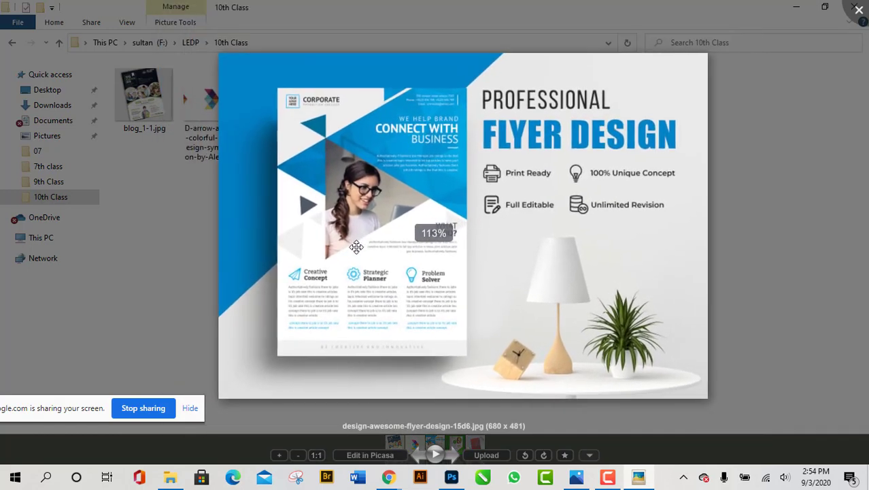
click(851, 15)
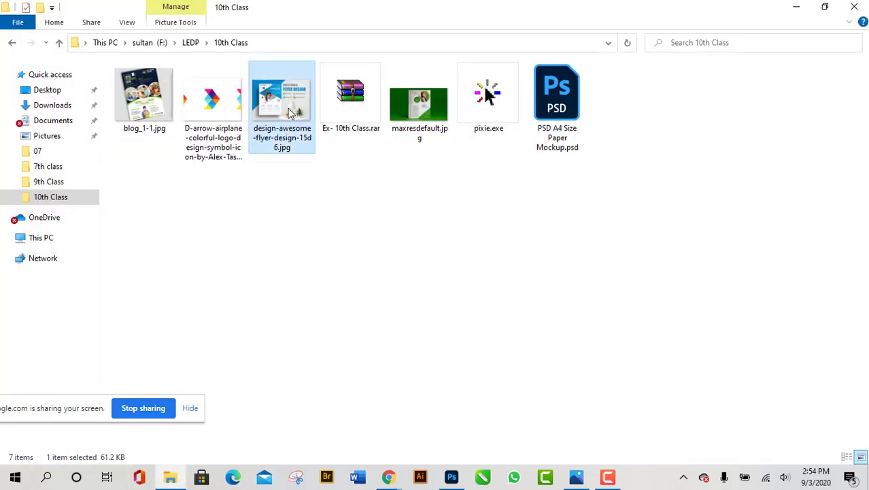
click(476, 330)
drag(283, 106, 342, 299)
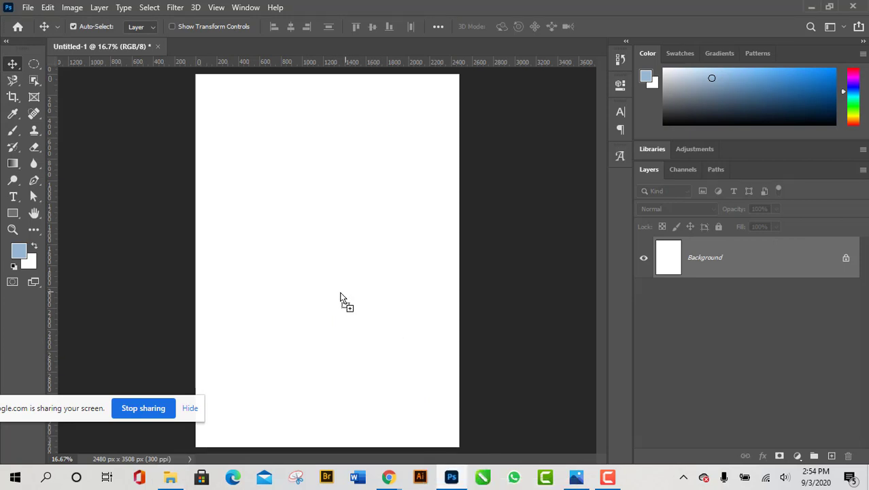
drag(341, 299, 331, 306)
drag(49, 415, 863, 457)
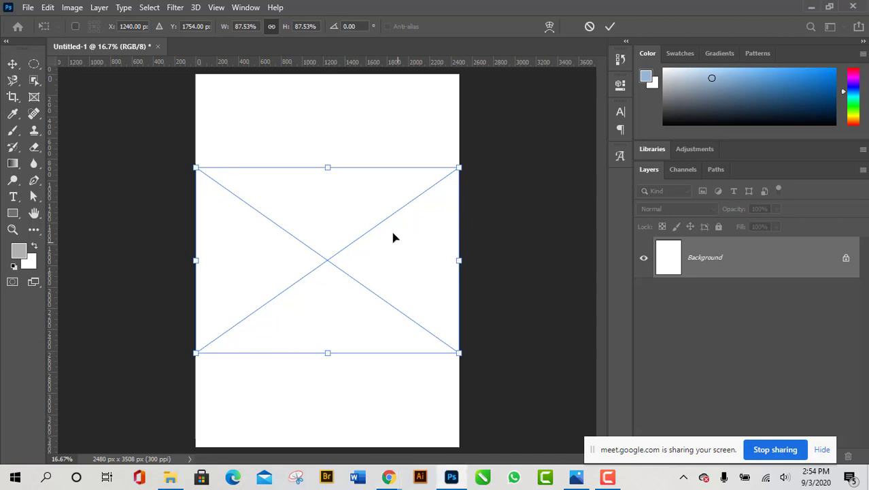
key(Escape)
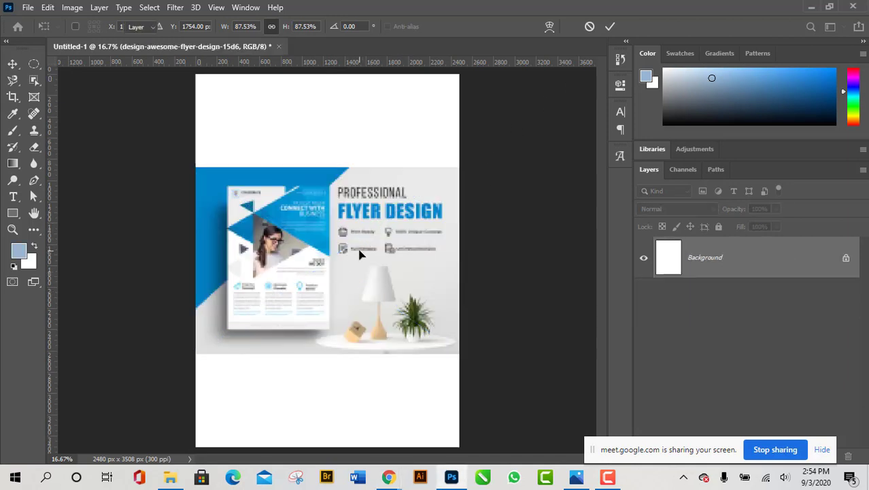
Step: Close the blank Untitled-1 document without saving and set up a new A4 document measured in inches
click(159, 47)
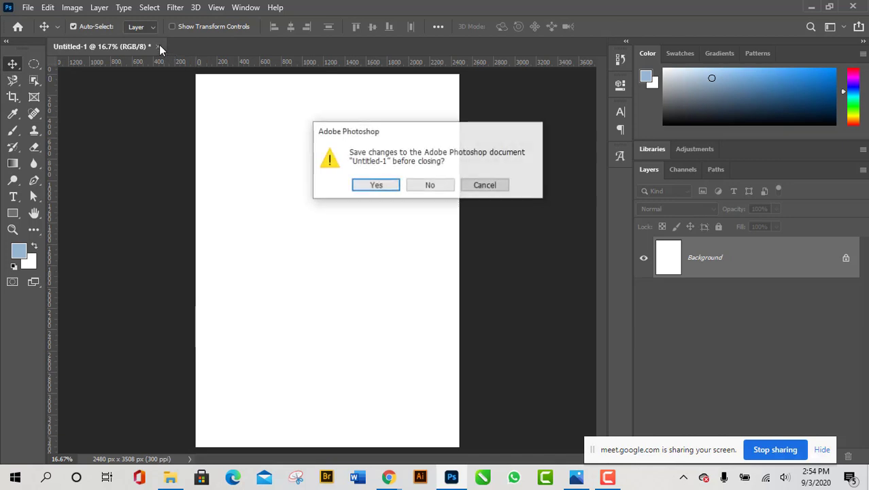
click(429, 185)
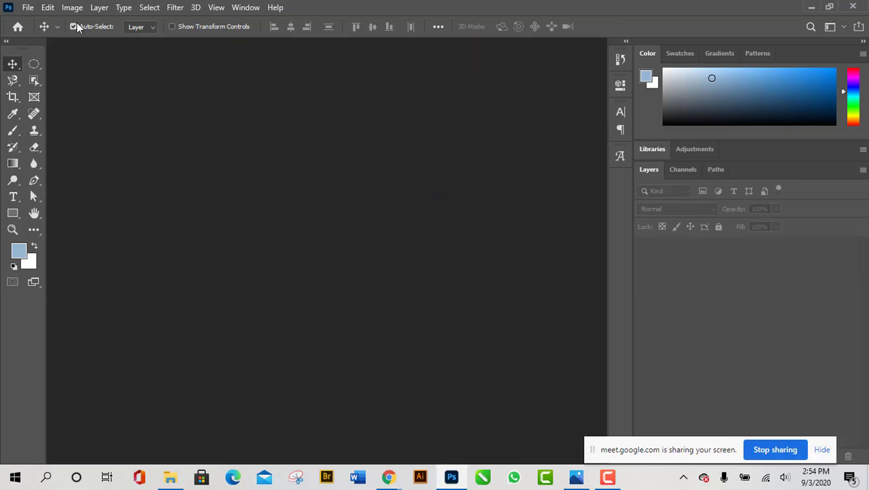
click(28, 8)
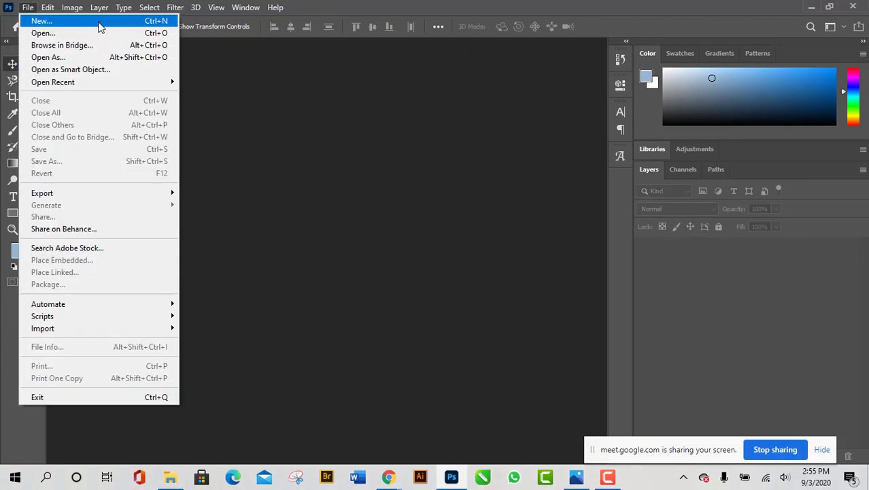
click(99, 23)
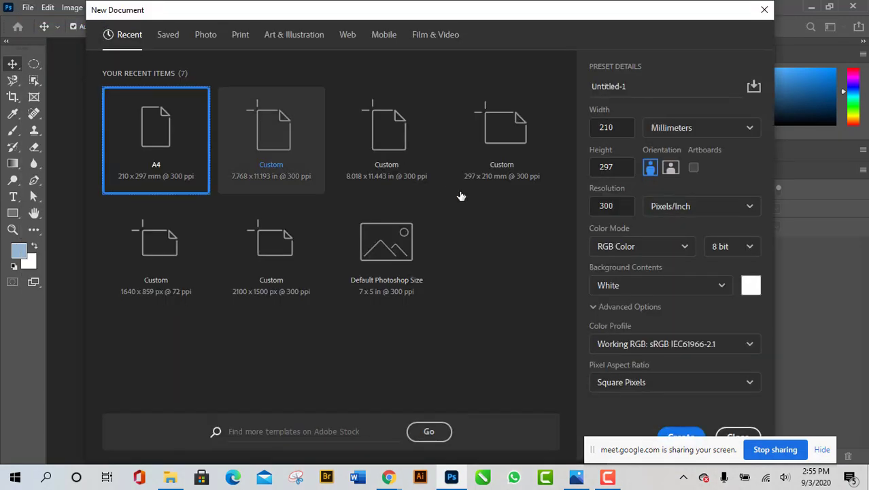
click(739, 132)
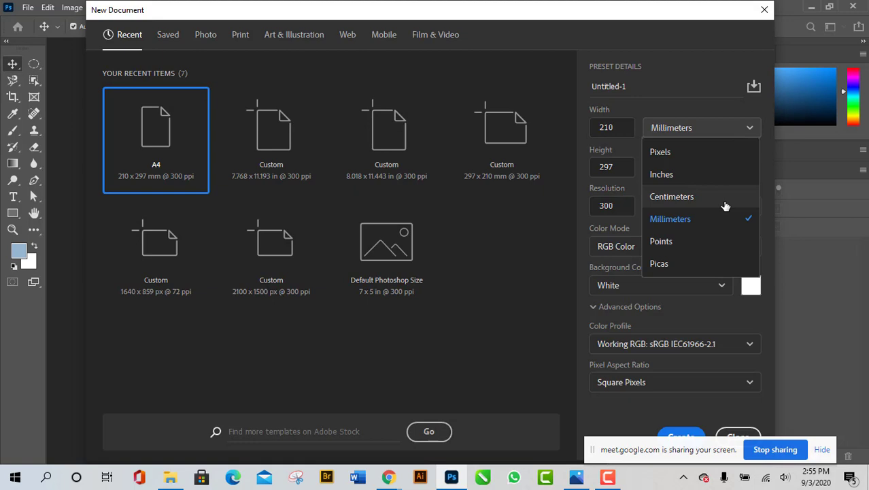
click(715, 179)
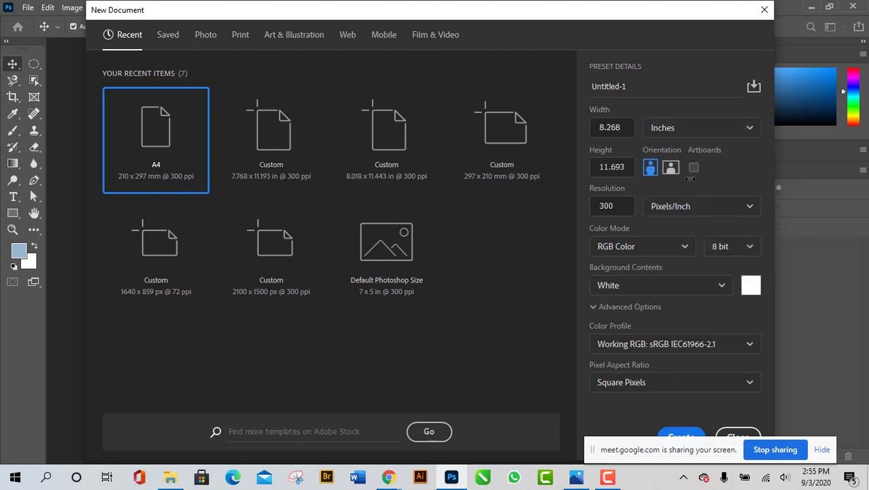
Step: Subtract 0.5 inch from each dimension of the new document, giving a width of 7.768 and a height of 11.193 inches
click(622, 129)
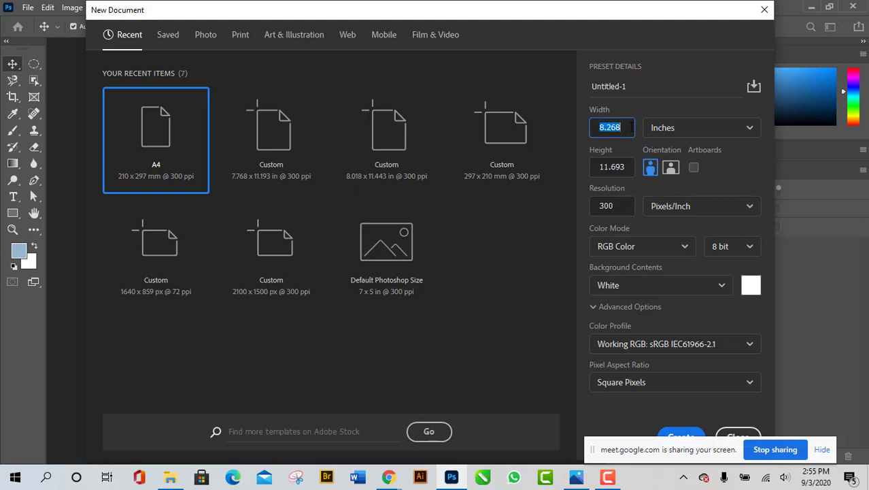
click(612, 127)
click(619, 168)
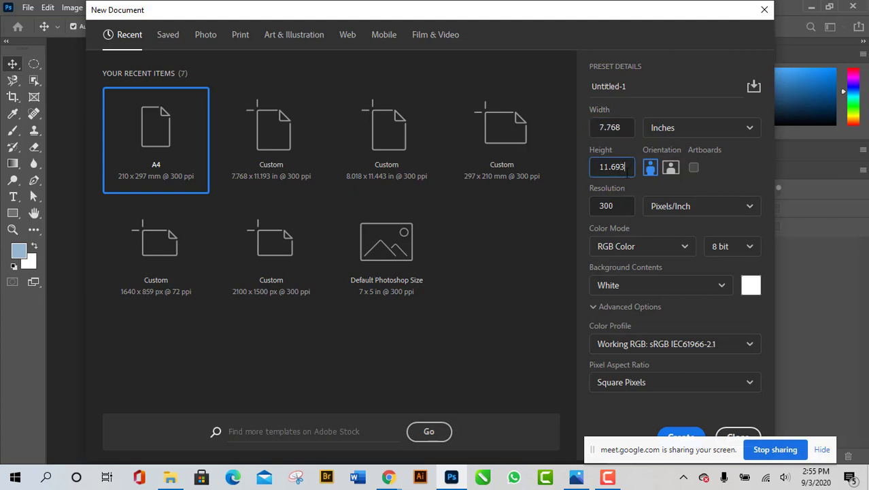
text(-.5)
drag(695, 448, 722, 479)
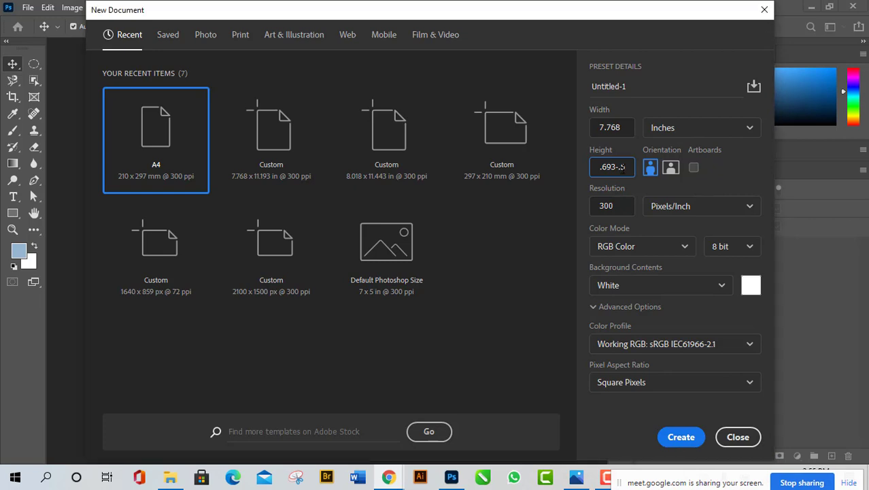
Step: Set the new document's color mode to CMYK Color and create it
click(666, 250)
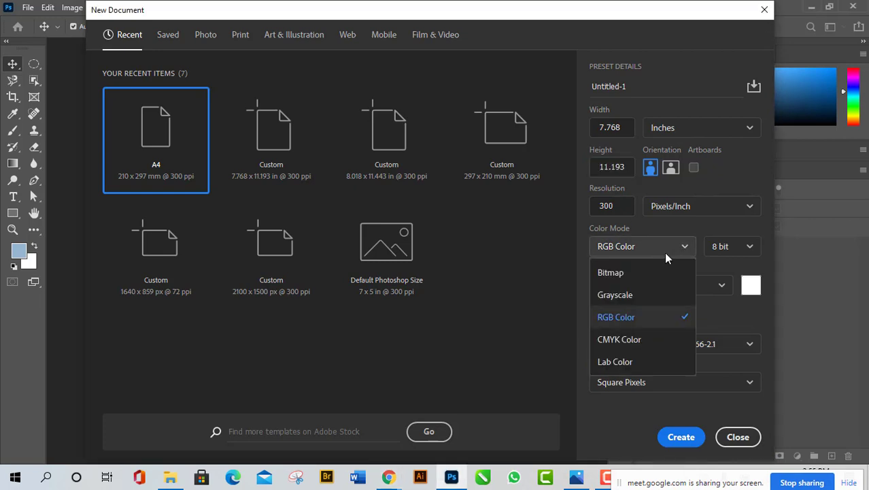
click(650, 340)
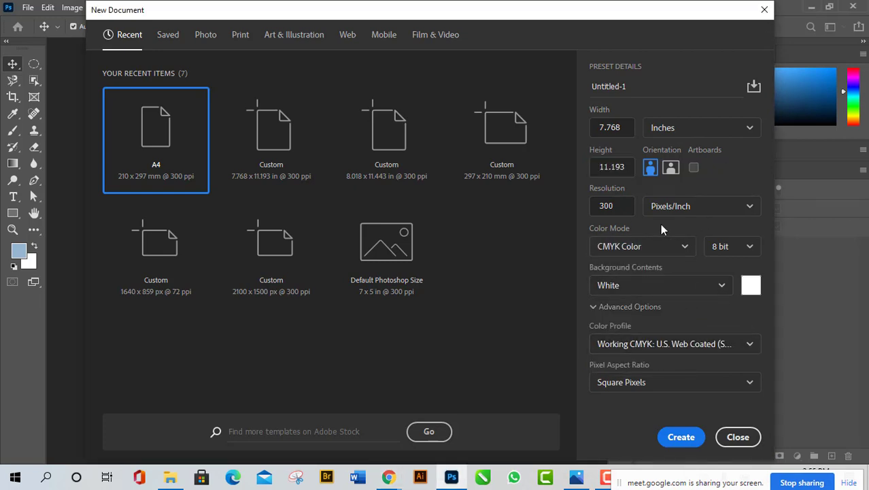
click(614, 201)
click(683, 439)
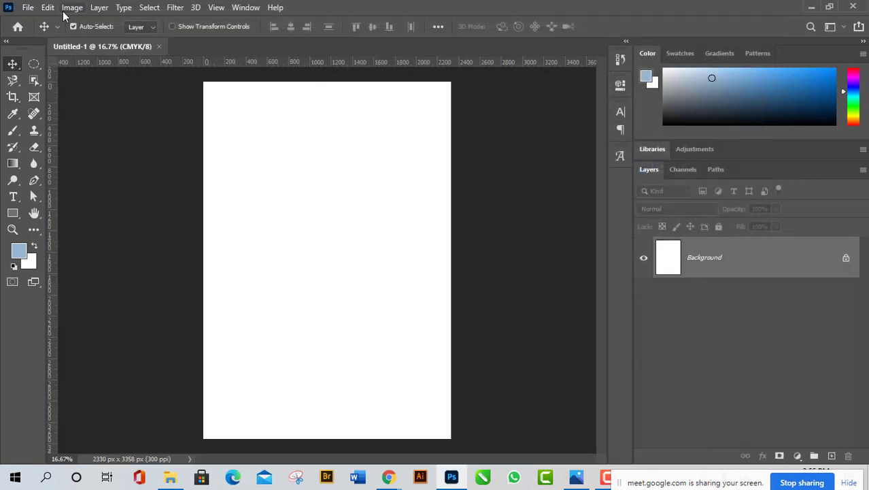
Step: Place guides along all four edges of the blank page
drag(51, 204, 202, 226)
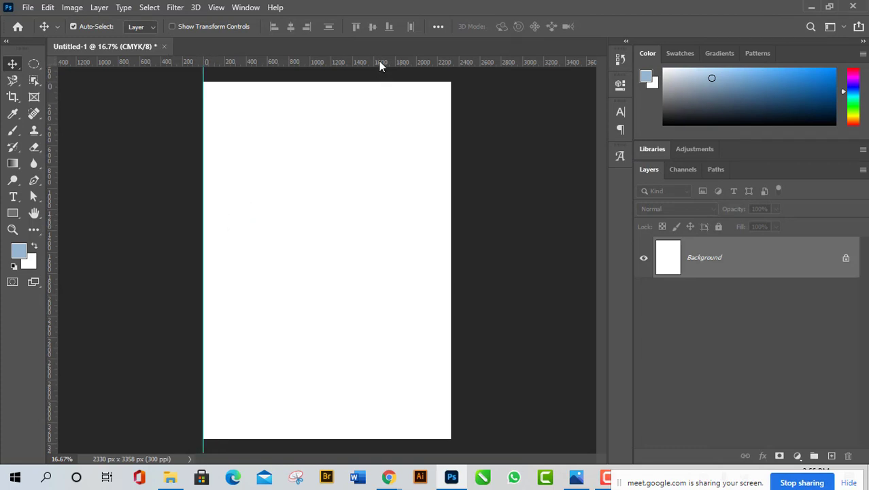
drag(380, 65, 378, 82)
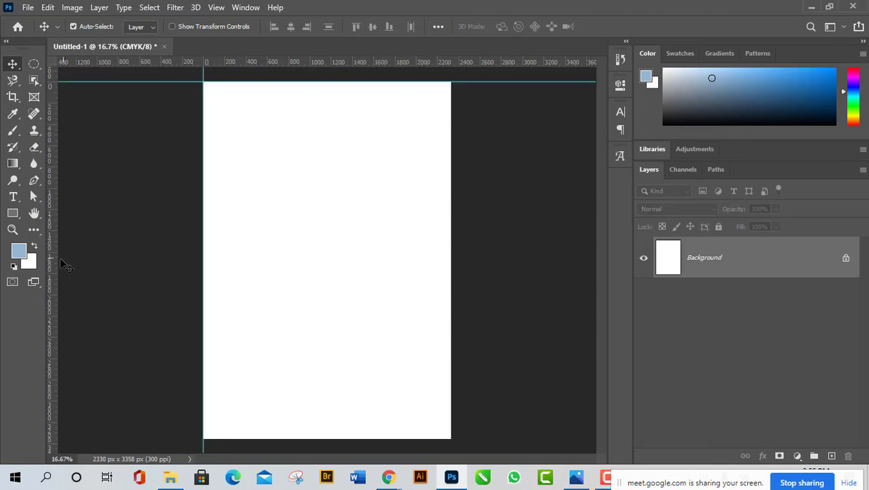
drag(53, 262, 450, 295)
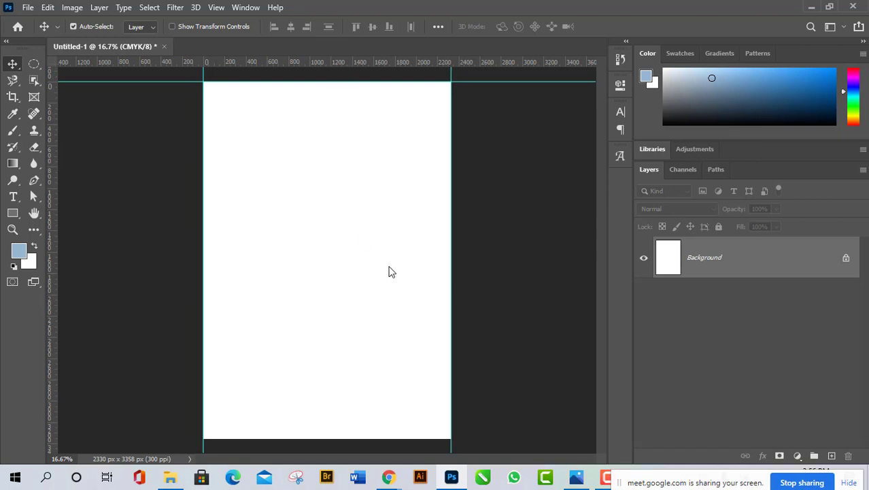
double_click(230, 62)
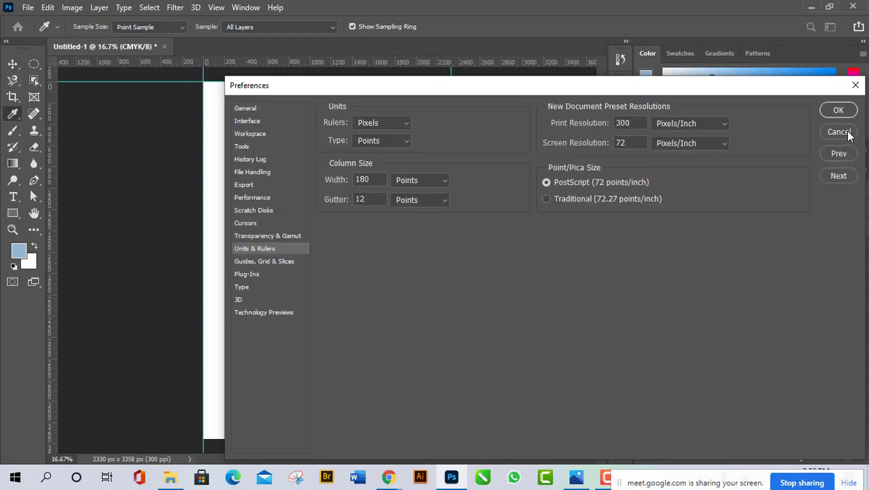
click(839, 132)
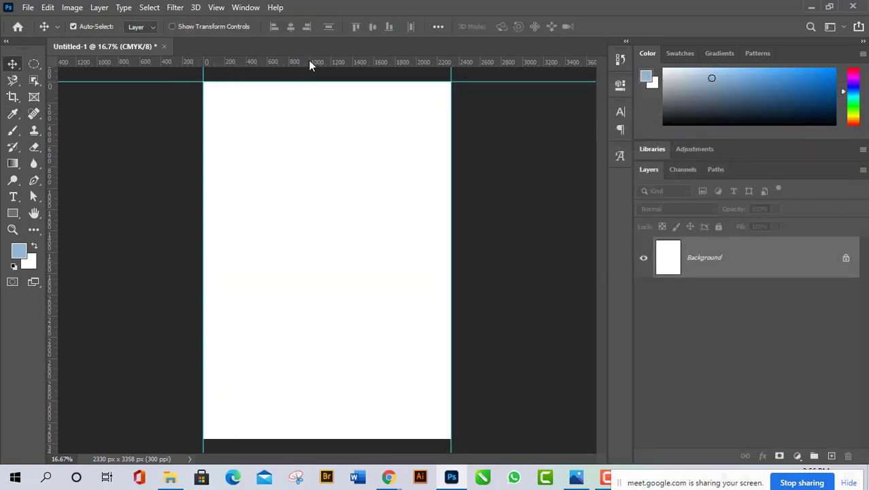
drag(310, 64, 340, 382)
drag(334, 434, 336, 435)
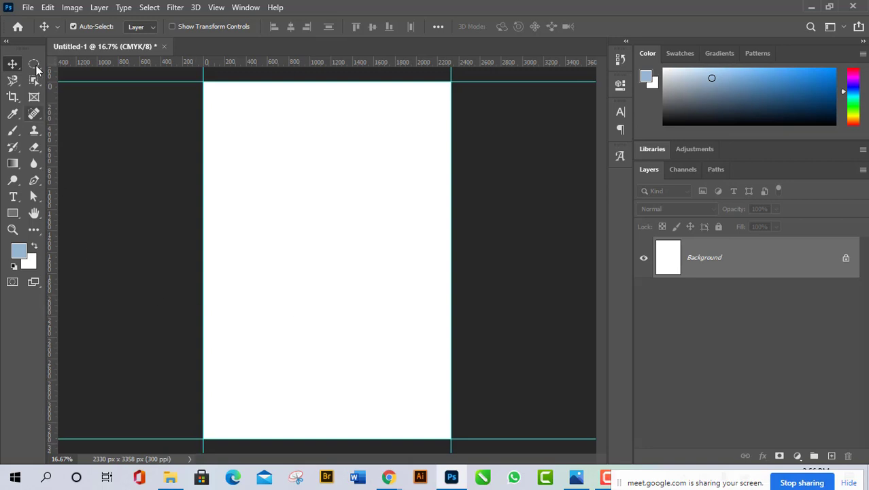
Step: Extend the canvas by a relative 0.5 inch in both width and height, keeping it centred
click(72, 8)
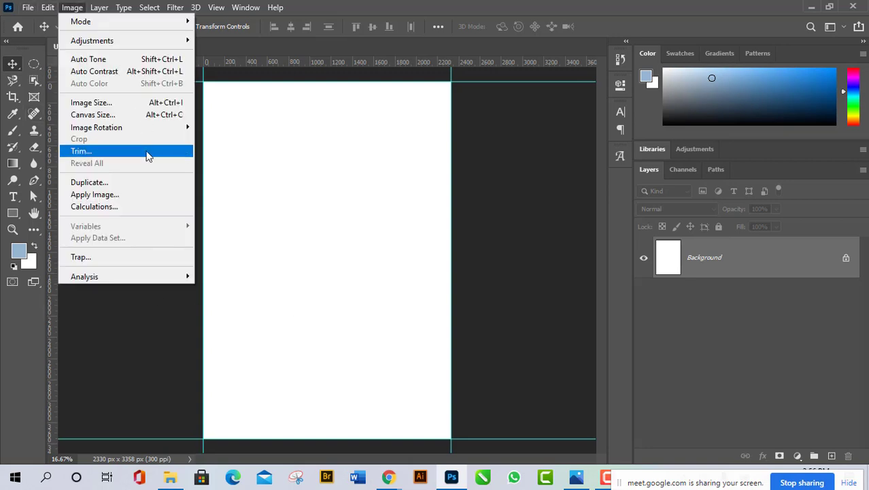
click(158, 117)
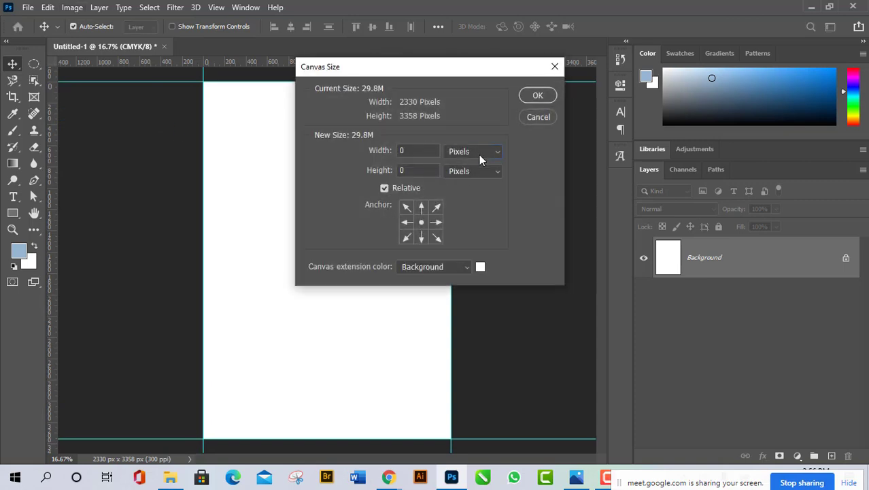
click(480, 156)
click(479, 193)
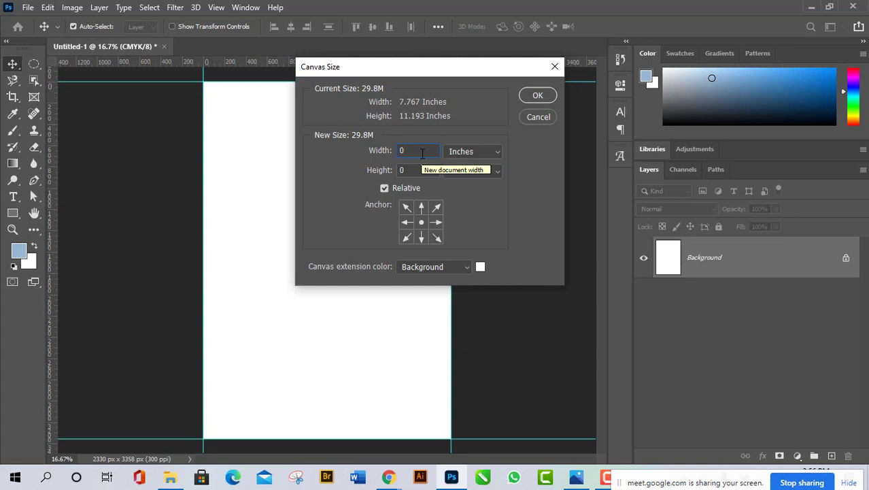
text(.5)
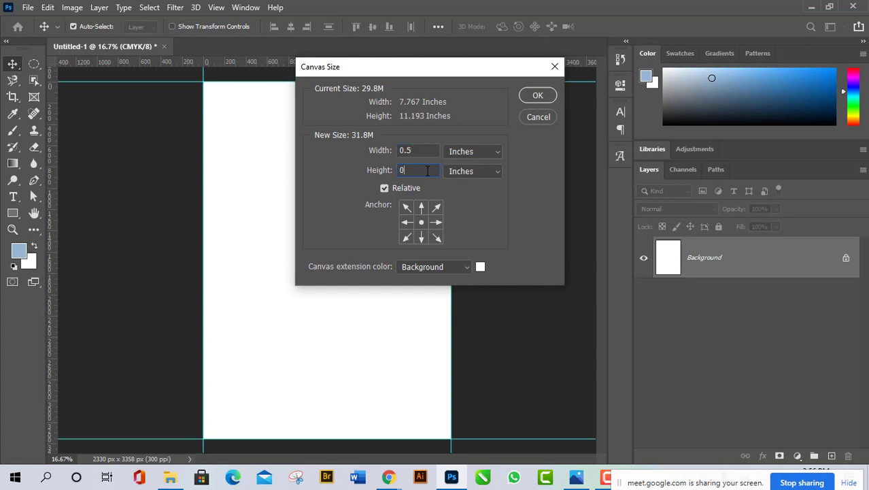
click(427, 170)
text(.5)
click(537, 97)
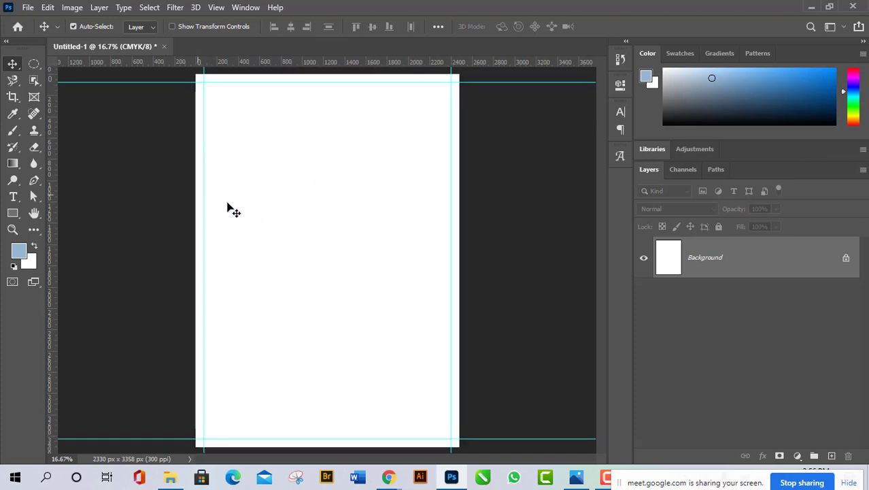
Step: Place a second set of guides along the four outer edges of the enlarged canvas
drag(51, 256, 196, 266)
drag(379, 65, 379, 73)
drag(50, 318, 461, 340)
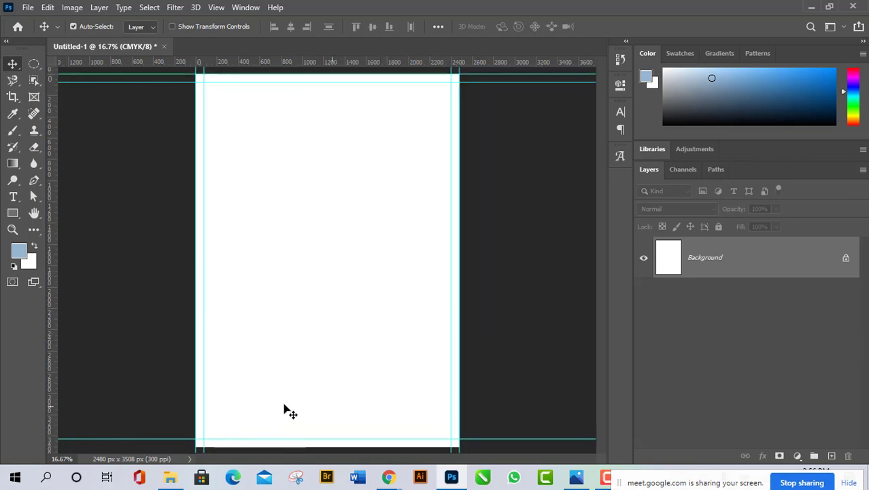
drag(360, 69, 368, 443)
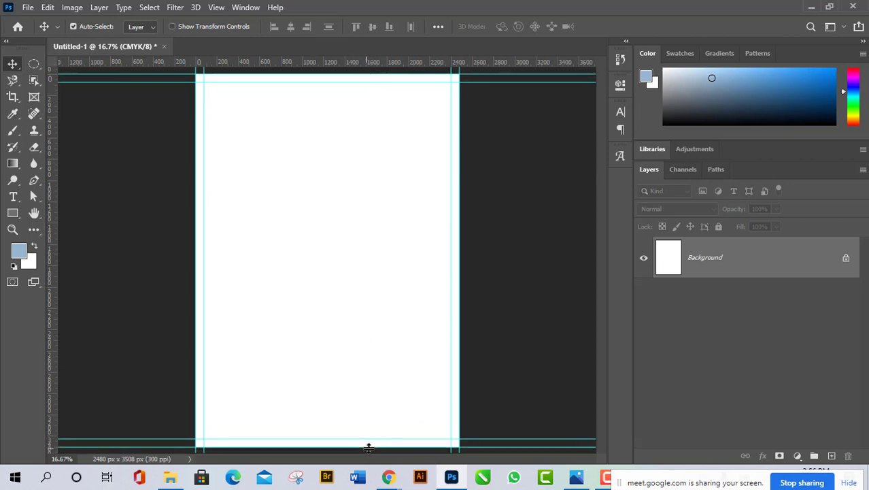
Step: Extend the guided canvas for bleed by another relative 0.5 inch in width and height, anchored at the centre
click(72, 8)
click(120, 114)
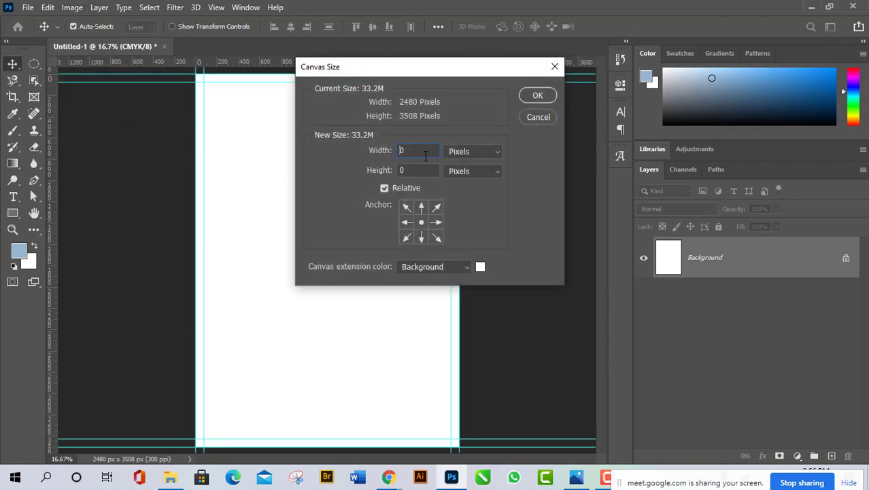
click(485, 152)
click(459, 185)
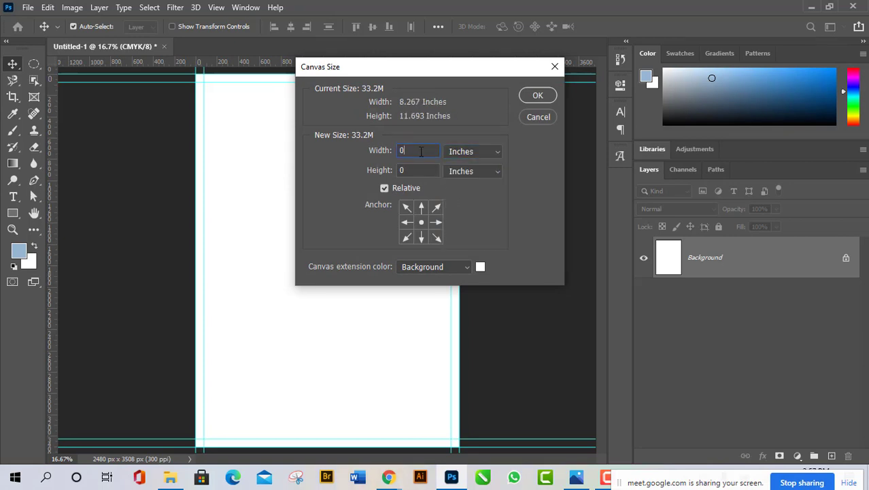
click(420, 151)
text(.5)
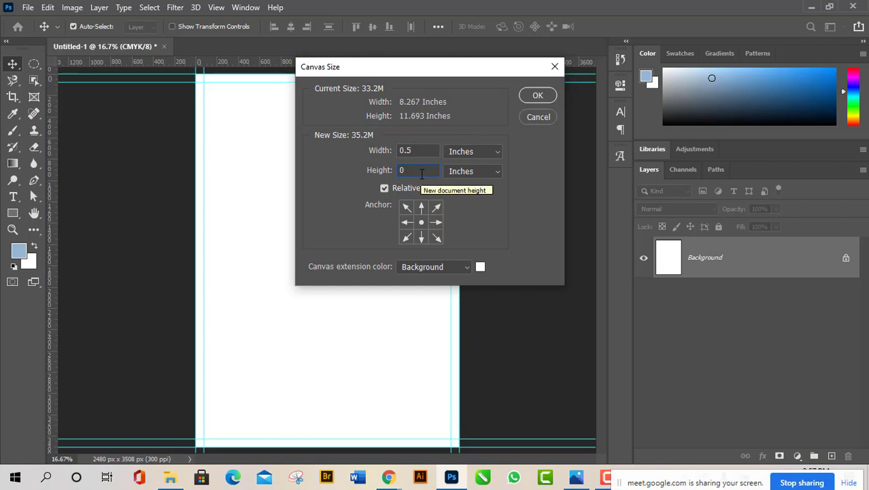
text(.)
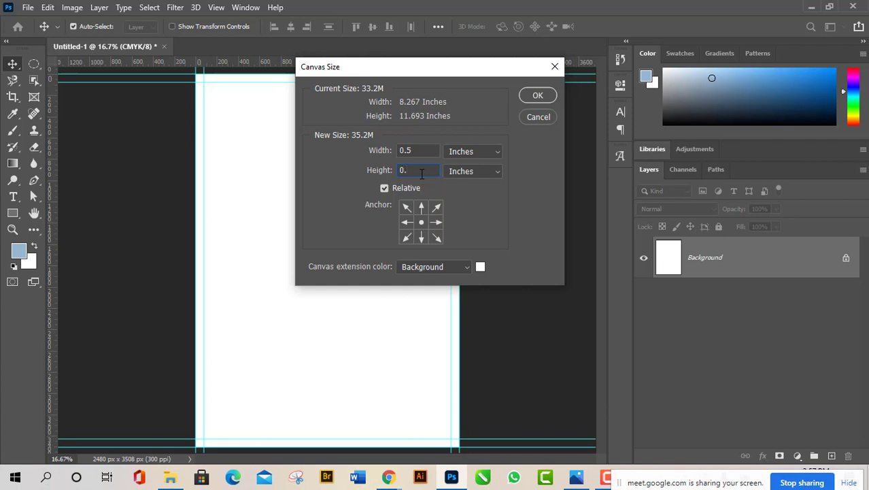
text(5)
click(538, 96)
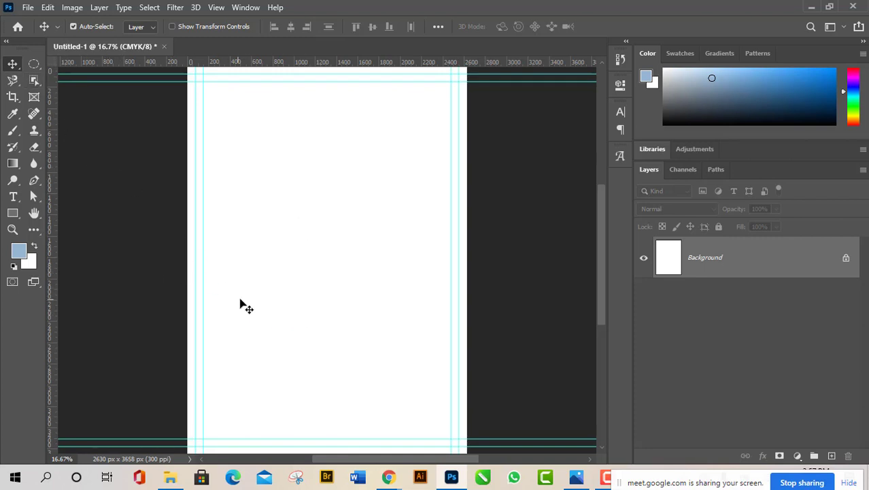
scroll(299, 251, down, 1)
scroll(386, 387, up, 1)
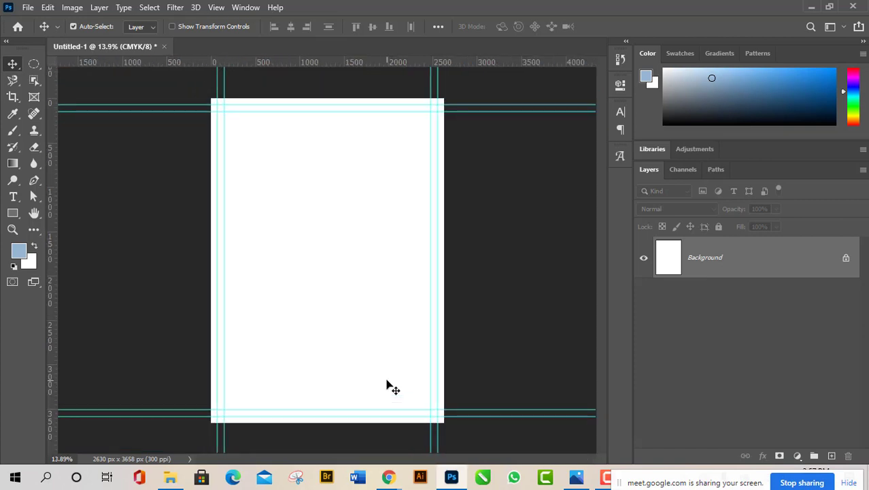
scroll(387, 387, up, 1)
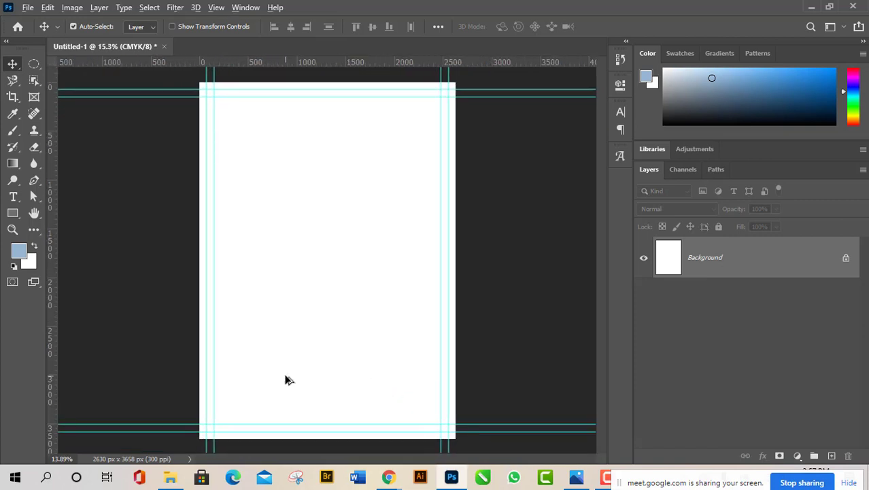
scroll(285, 380, down, 1)
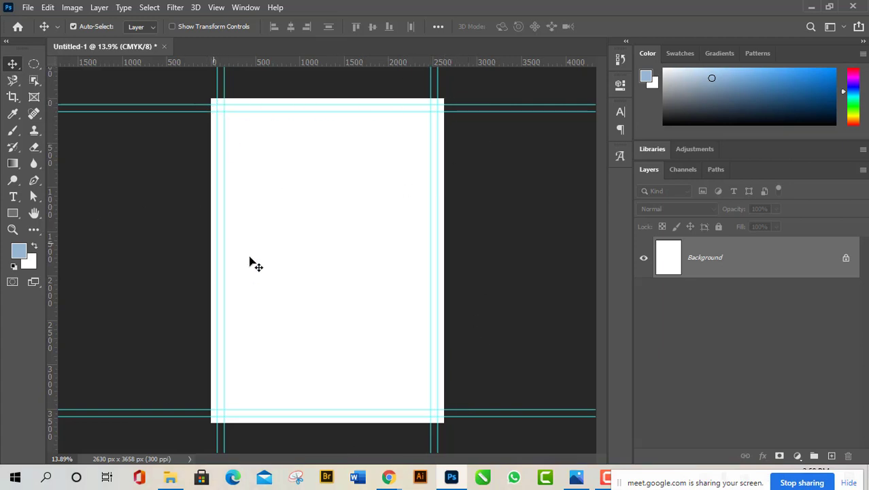
Step: Open design-awesome-flyer-design-15d6.jpg from the 10th Class folder, examine the flyer's geometric shapes up close, and return to Photoshop
click(170, 478)
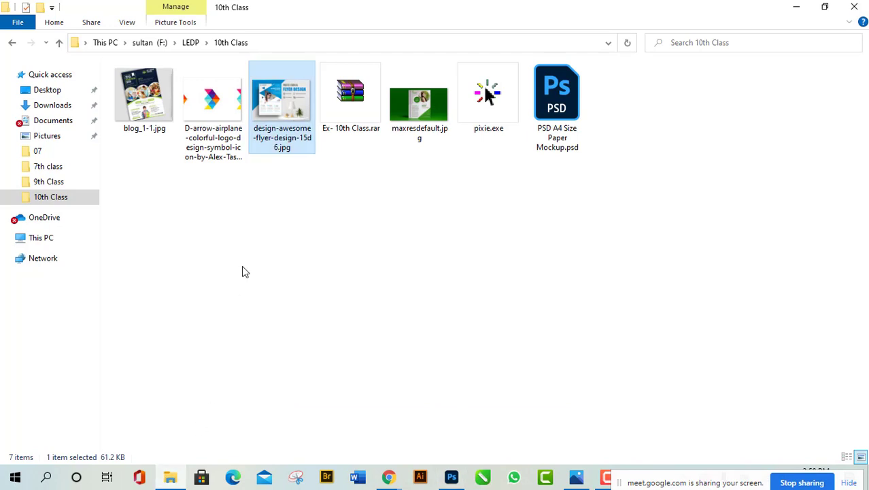
double_click(282, 109)
scroll(339, 307, up, 3)
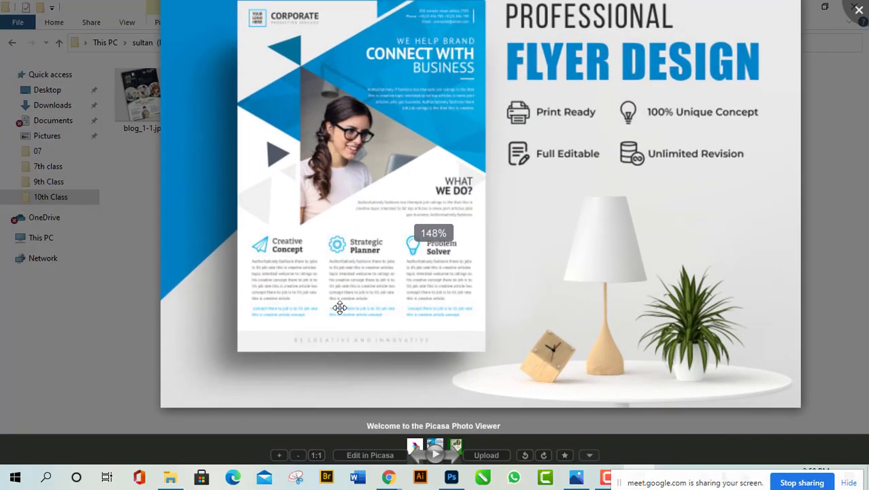
scroll(339, 307, down, 3)
scroll(359, 293, up, 1)
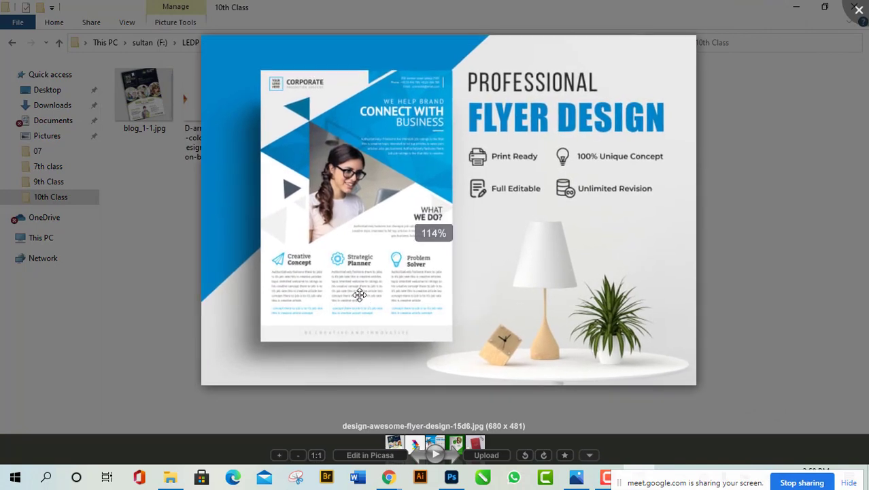
scroll(367, 217, up, 1)
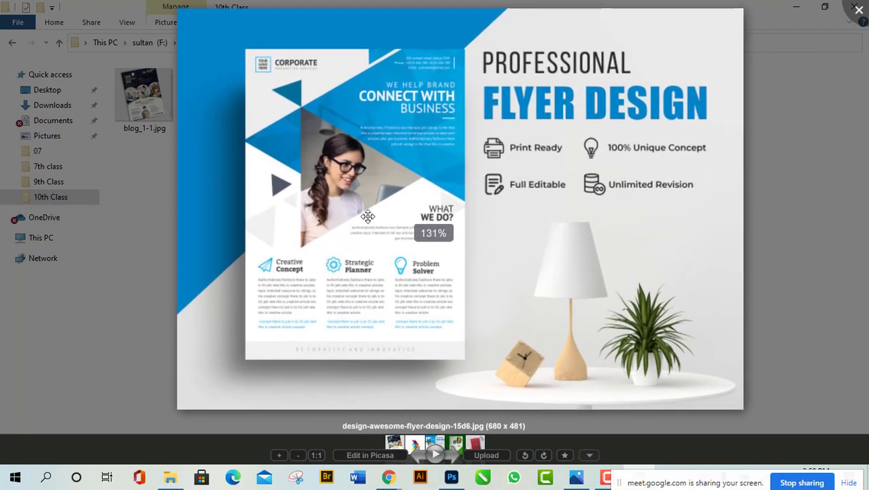
click(451, 476)
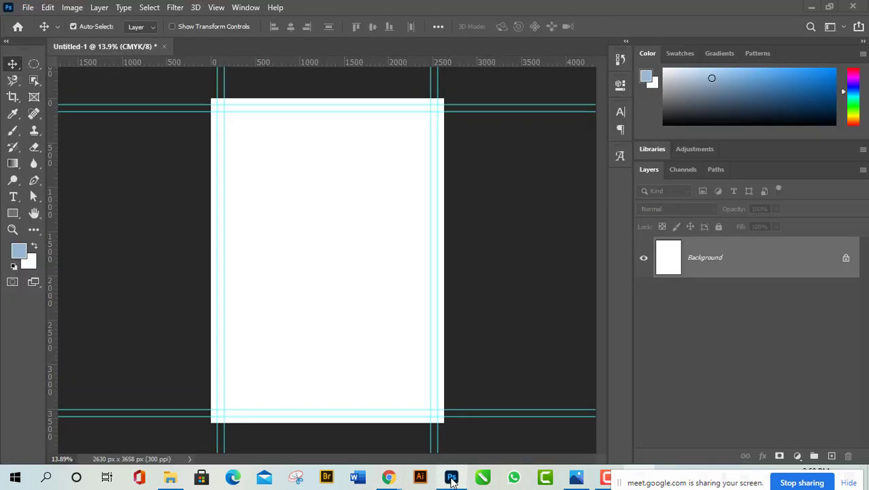
Step: Create a three-sided polygon 100 px wide and 100 px high in the upper middle of the page
click(12, 213)
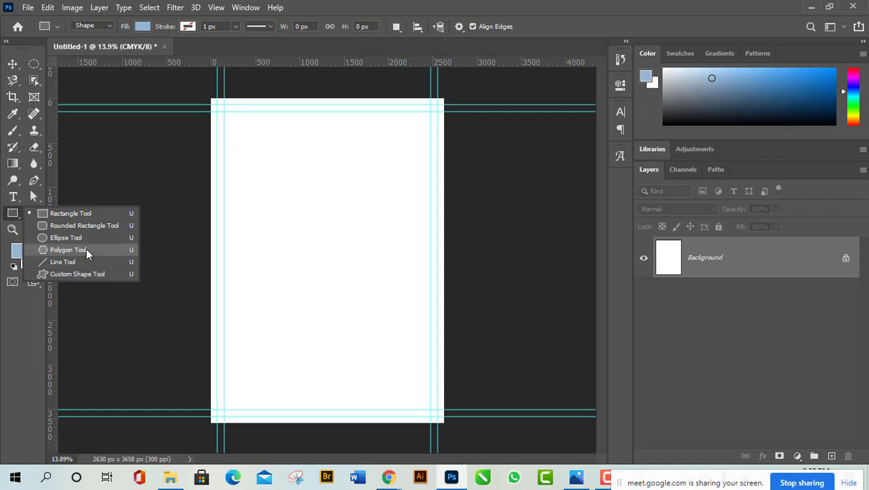
key(Escape)
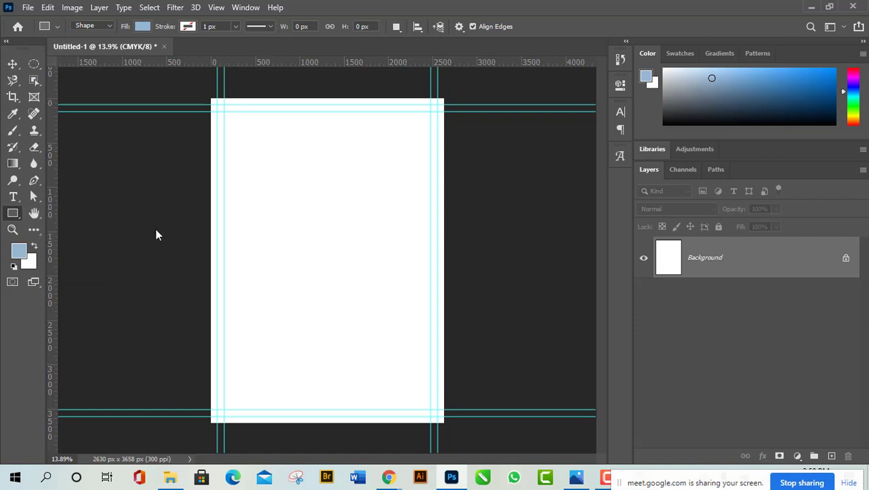
click(306, 176)
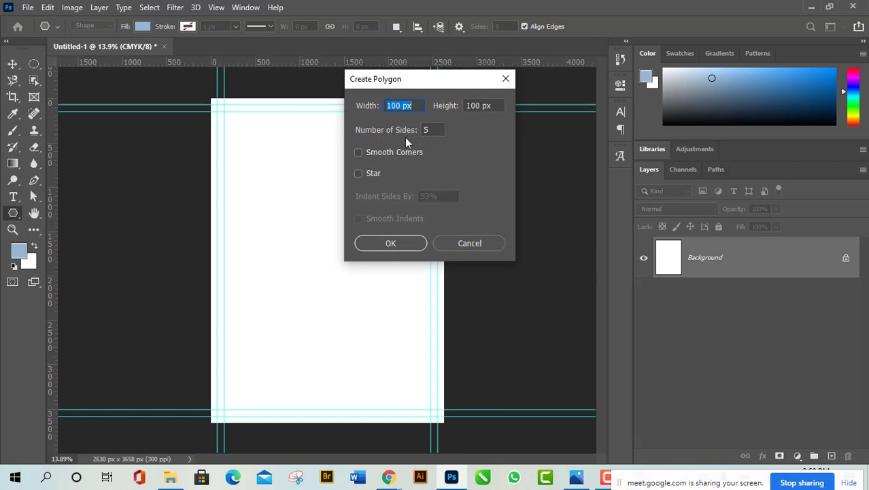
click(436, 130)
double_click(426, 130)
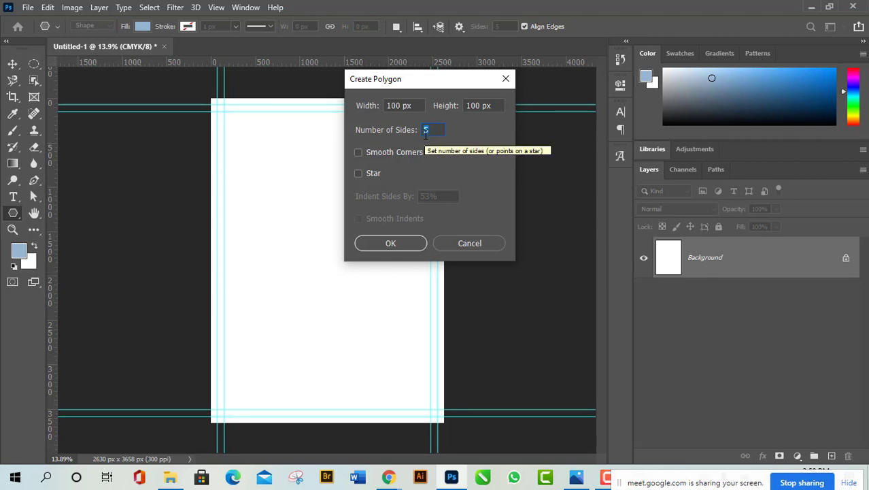
text(3)
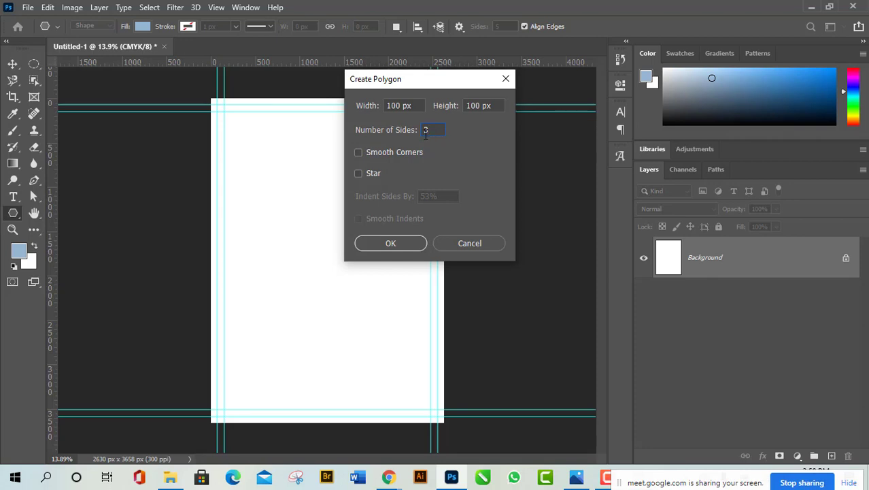
click(405, 243)
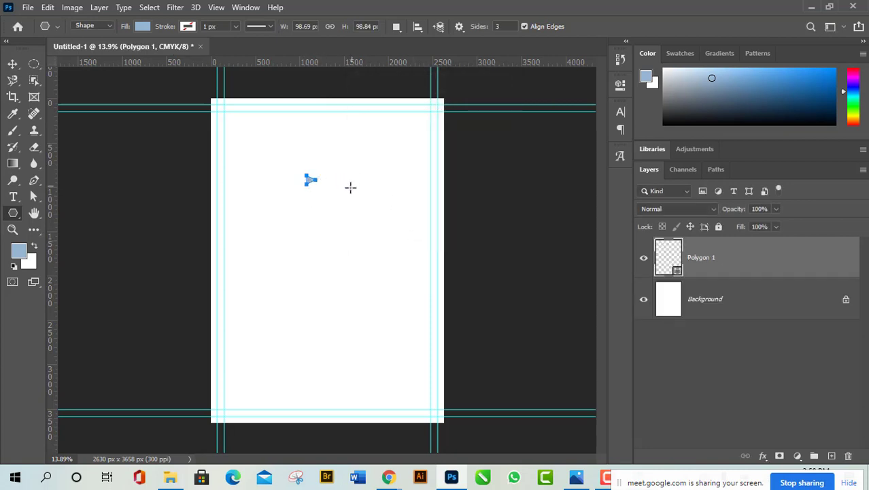
Step: Scale the triangle up proportionally to about 1417% and delete it from the page
click(12, 63)
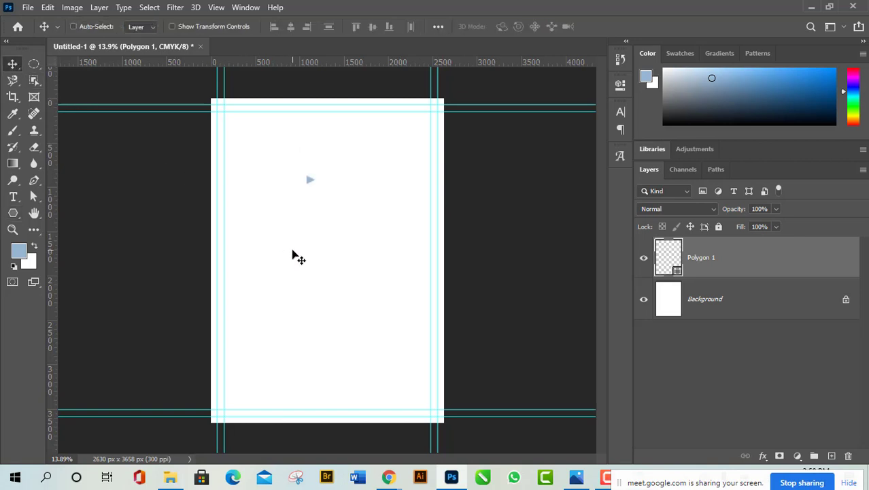
key(ctrl)
key(ctrl+t)
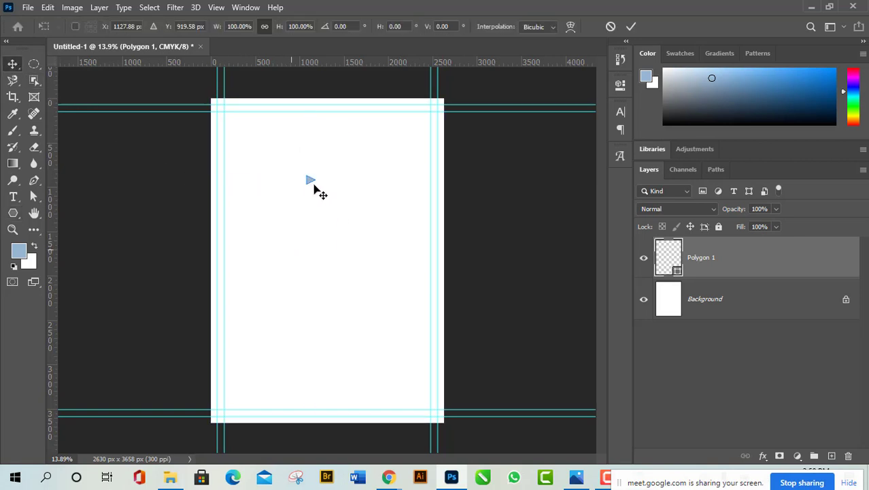
drag(317, 189, 403, 320)
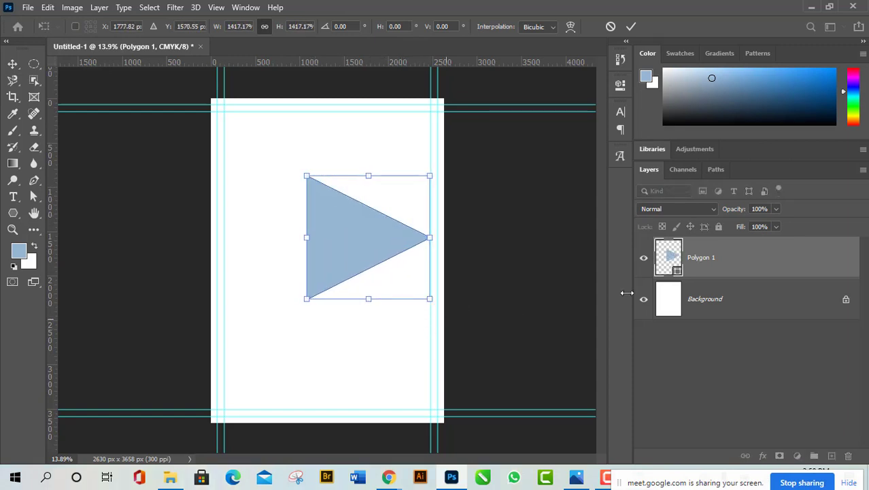
click(632, 27)
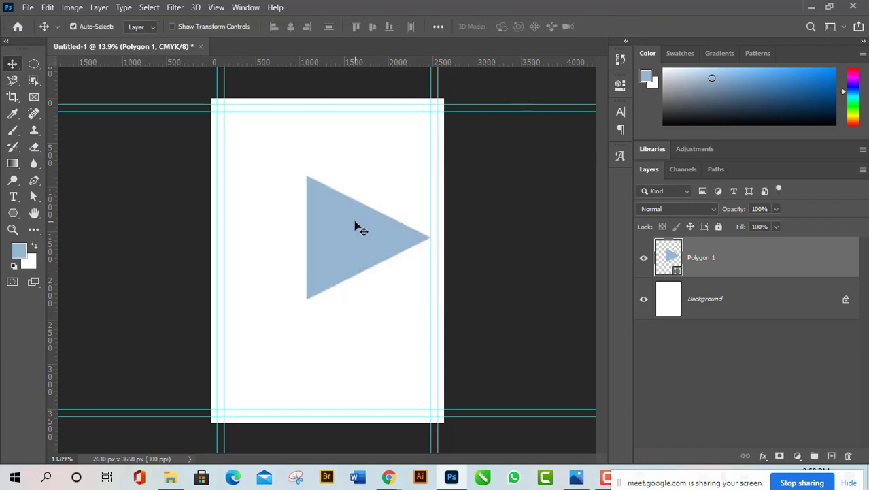
key(Delete)
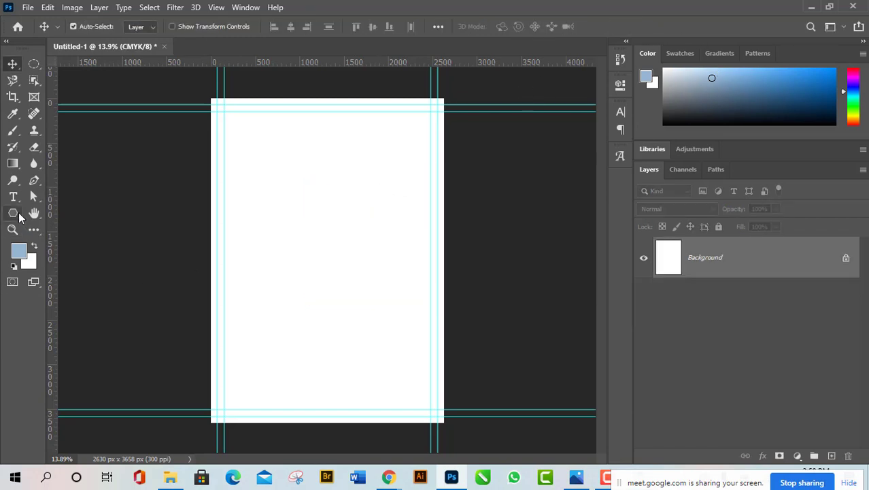
Step: Create a ten-sided polygon 100 px wide and 100 px high on the page with the Polygon tool
click(18, 212)
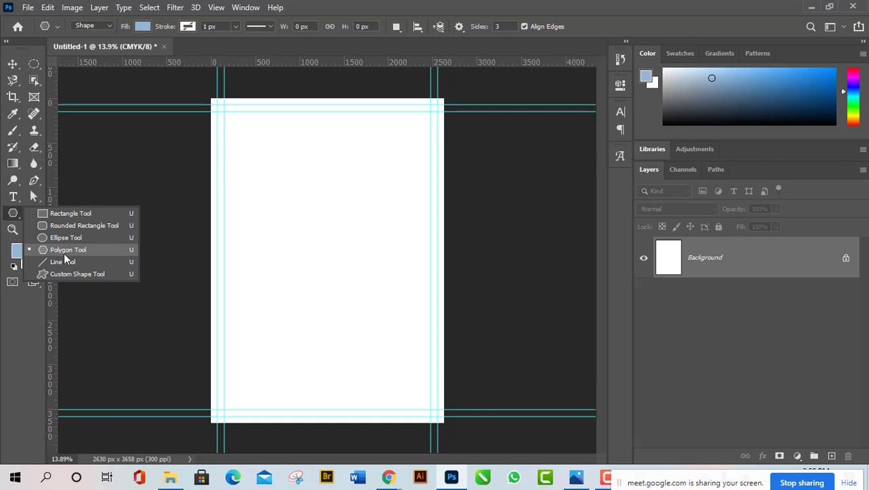
click(64, 251)
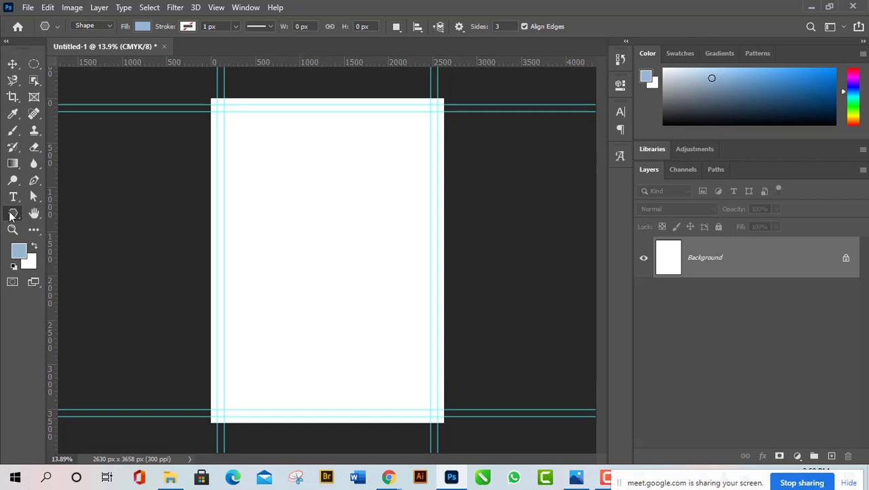
click(12, 215)
click(68, 249)
click(326, 208)
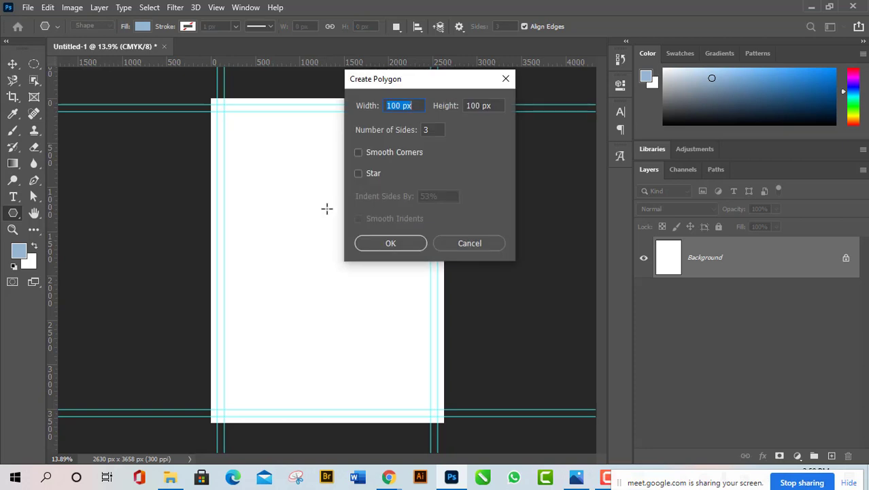
click(436, 132)
drag(430, 95, 413, 133)
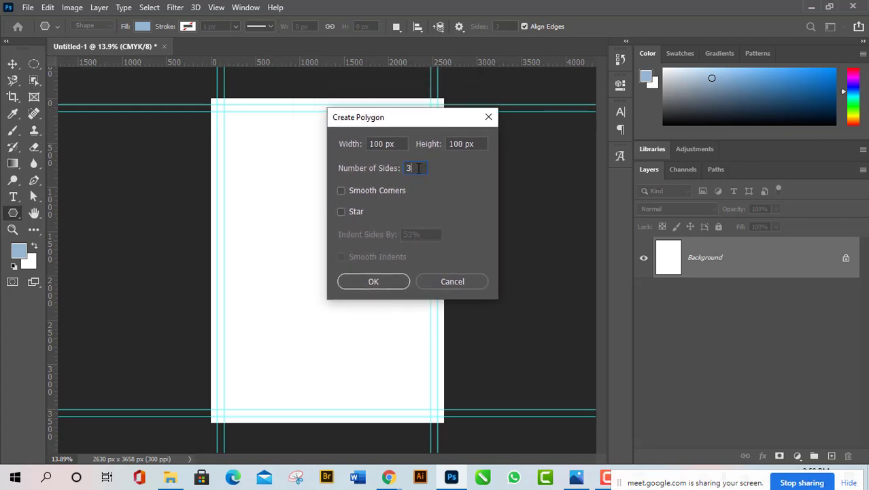
key(BackSpace)
click(373, 281)
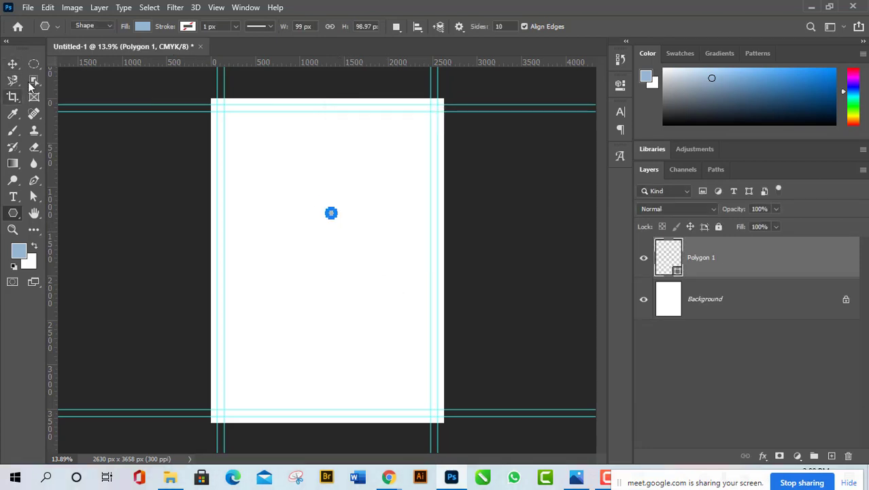
Step: Scale the ten-sided polygon up proportionally to about 1646% and position it in the upper-middle area of the page
click(12, 64)
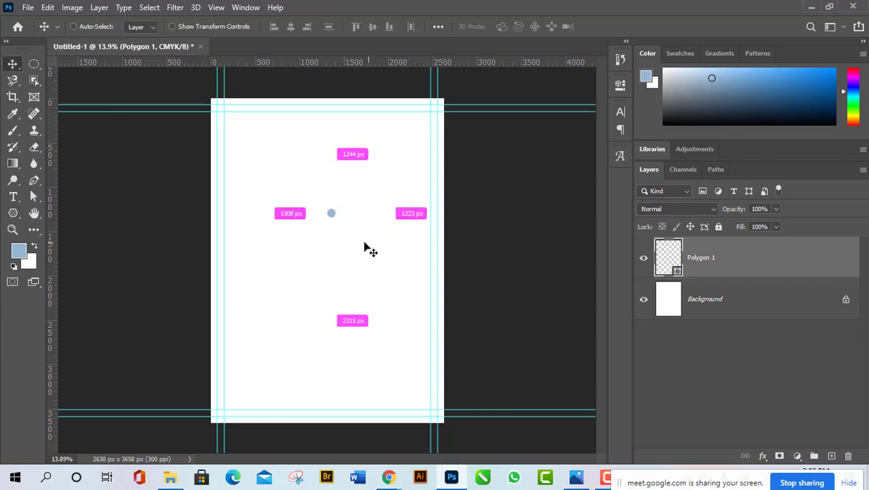
key(ctrl+t)
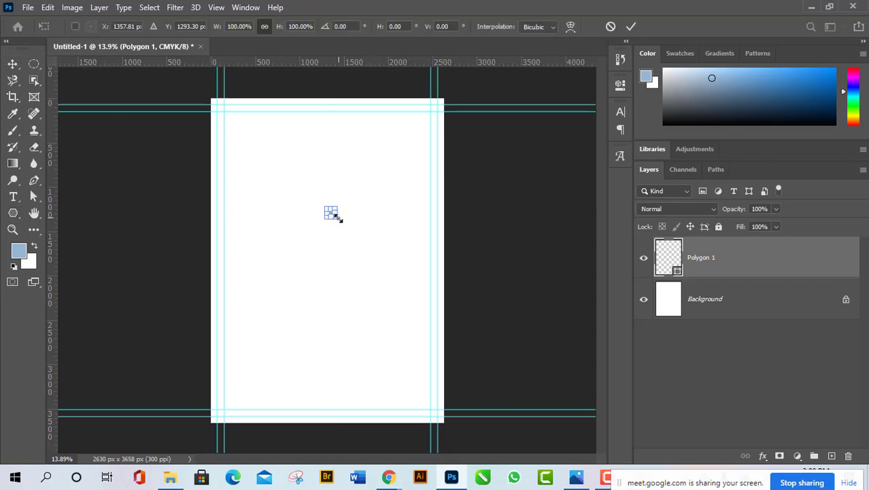
drag(335, 216, 427, 310)
drag(388, 270, 313, 225)
drag(369, 272, 412, 315)
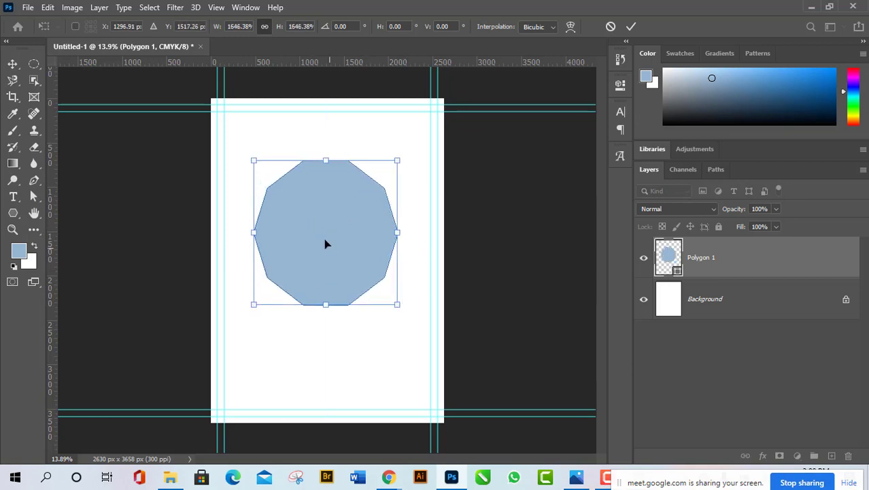
click(630, 29)
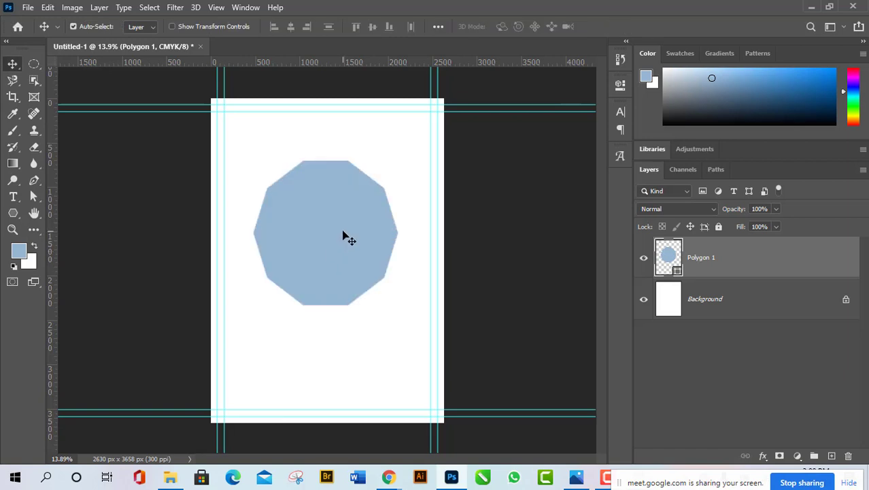
Step: Delete the ten-sided polygon from the page and activate the Polygon tool
key(Delete)
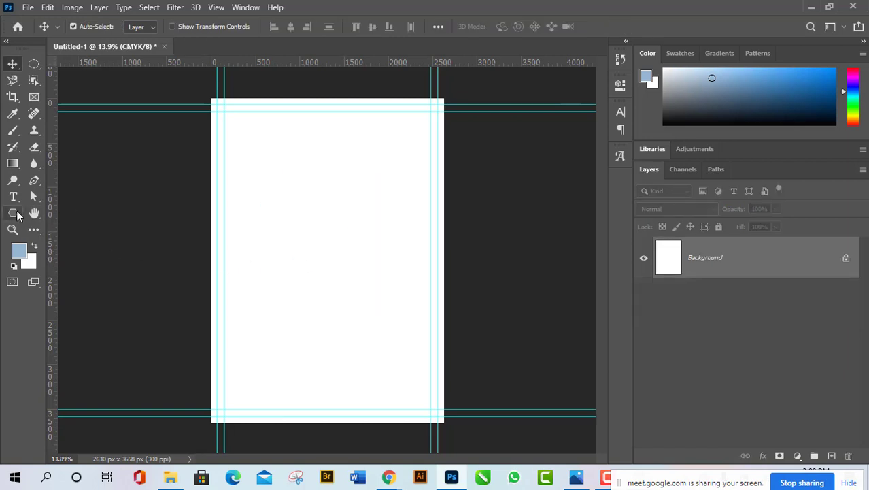
click(17, 215)
click(85, 248)
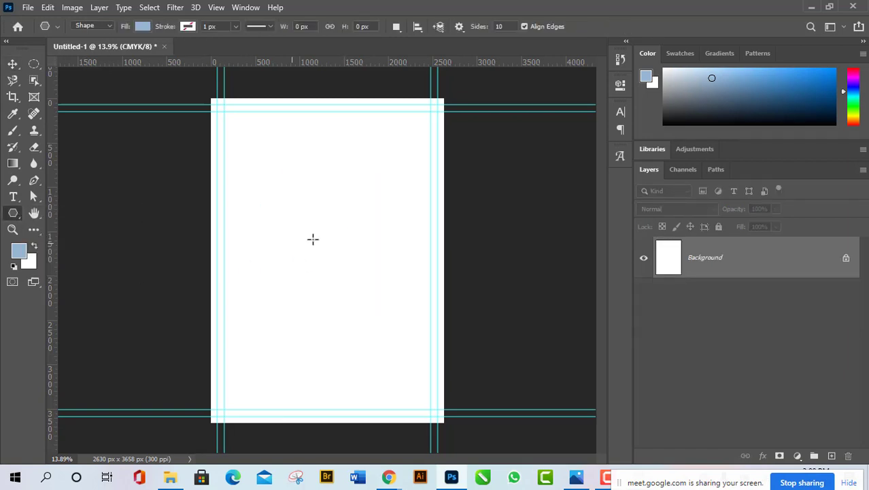
Step: Try drawing a ten-sided polygon freehand, about 1981 px wide and 1994 px high, over the page's upper-left corner, and undo it
click(329, 197)
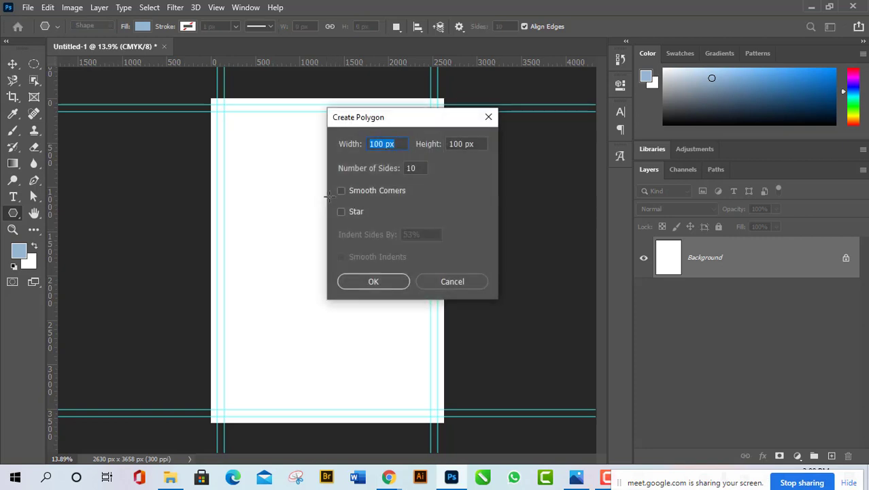
click(453, 278)
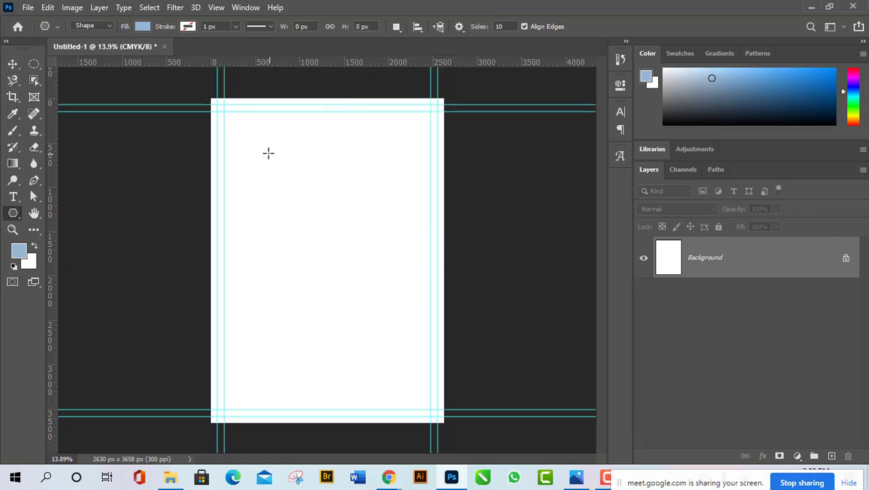
drag(278, 161, 330, 216)
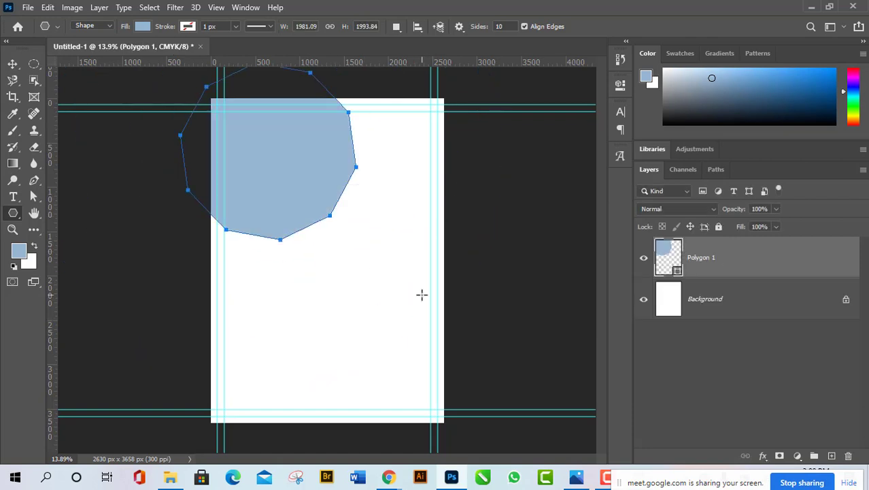
key(ctrl+z)
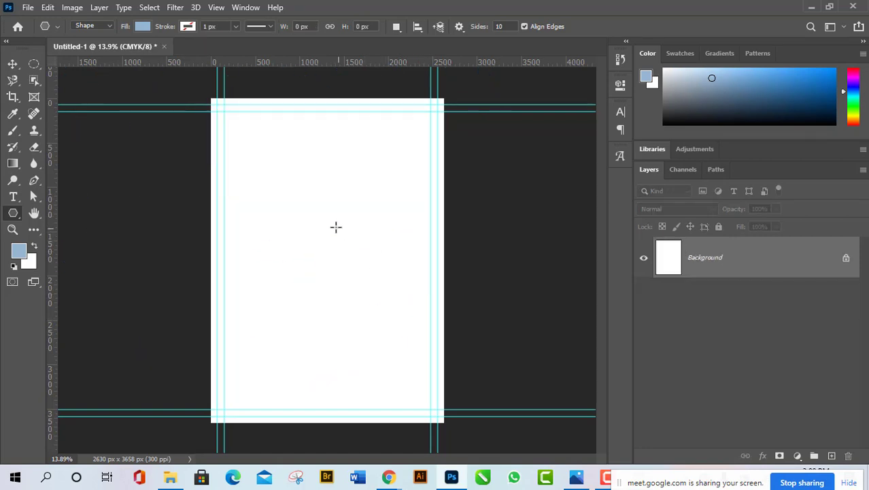
click(334, 225)
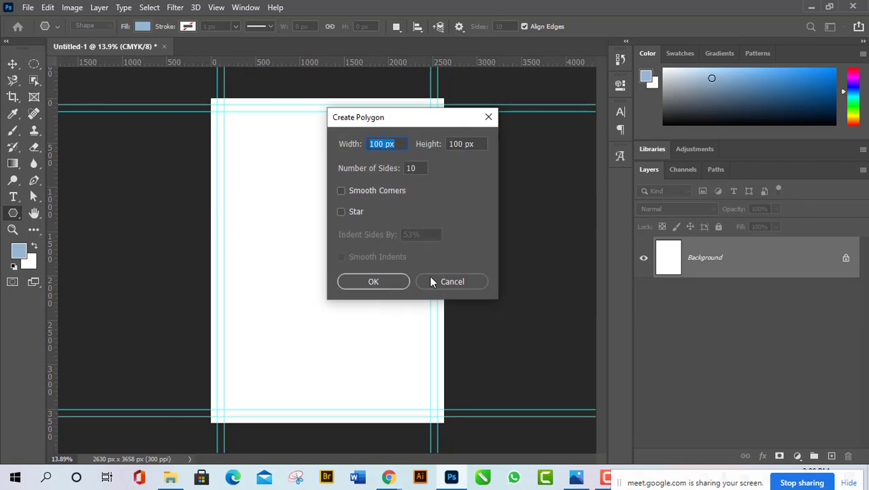
click(456, 281)
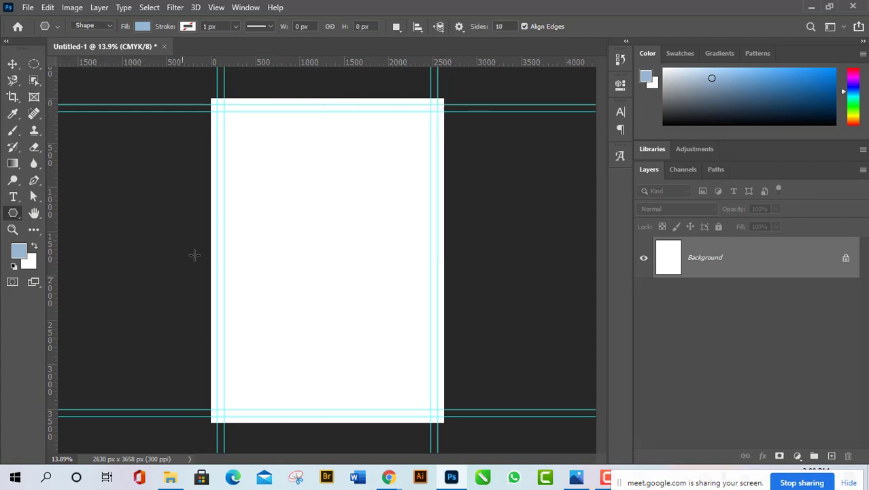
Step: Start a new polygon in the upper middle of the page and open its number of sides for editing
click(314, 188)
click(422, 167)
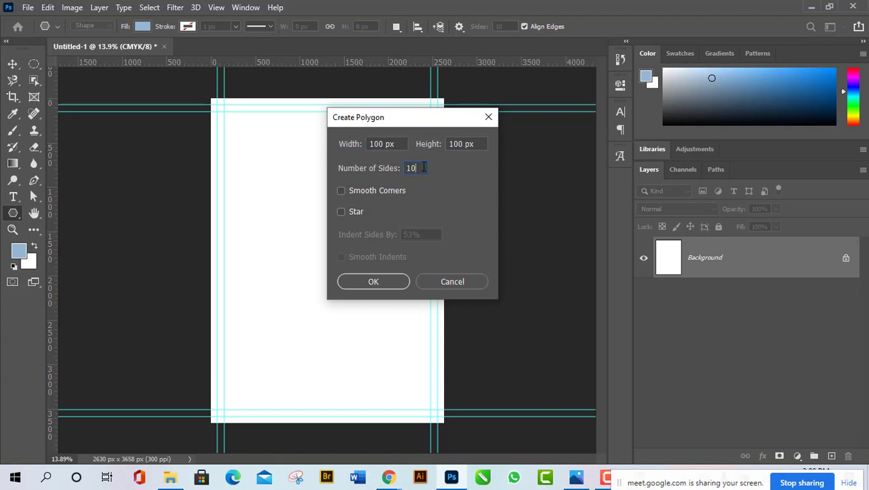
Step: Open design-awesome-flyer-design-15d6.jpg from the 10th Class folder in File Explorer and examine the flyer's triangular shapes, photo and text layout
click(170, 477)
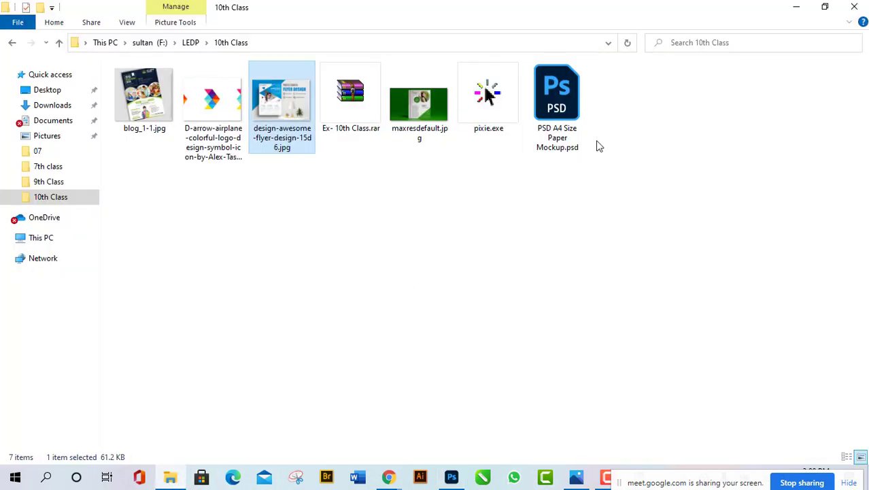
double_click(265, 117)
scroll(400, 202, up, 3)
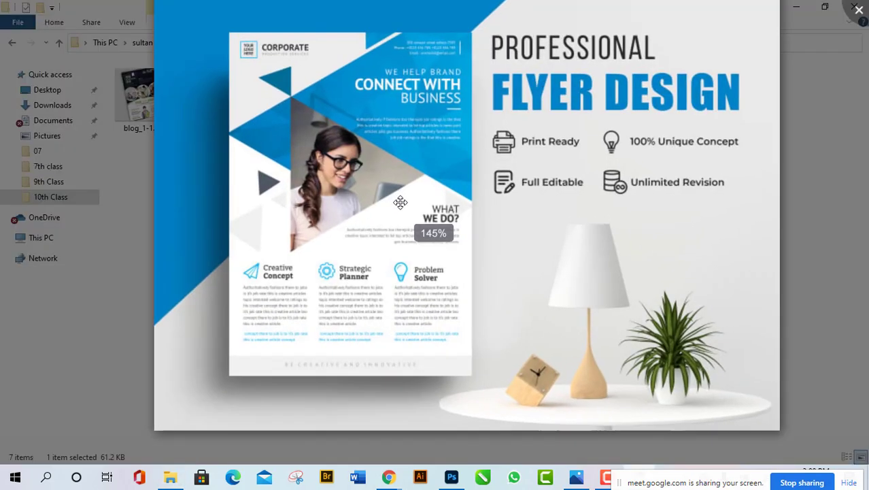
scroll(400, 202, down, 2)
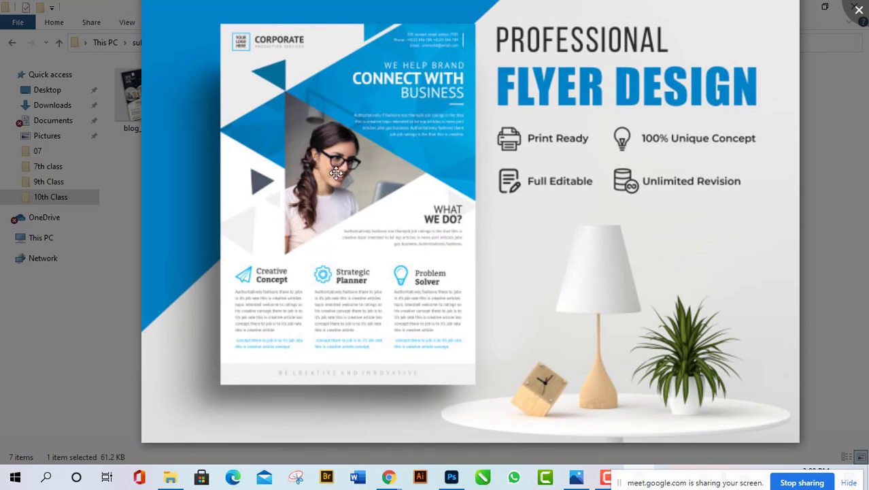
scroll(459, 65, up, 1)
scroll(458, 74, up, 1)
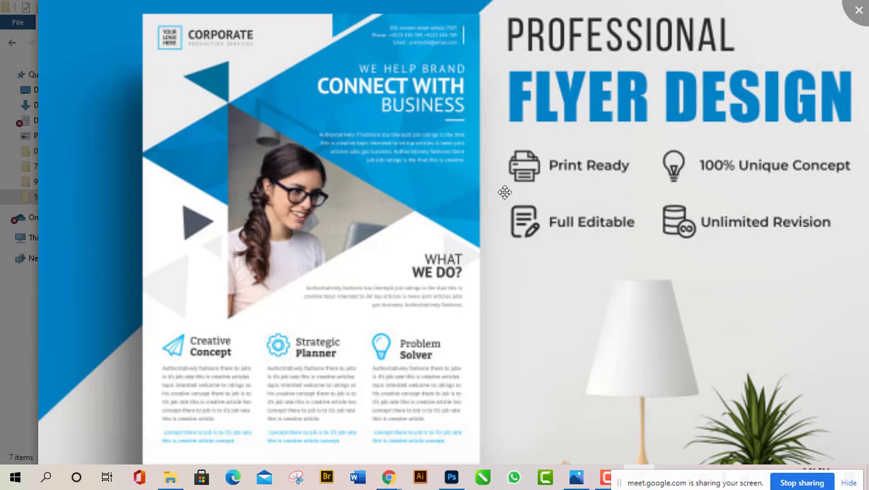
scroll(312, 211, down, 3)
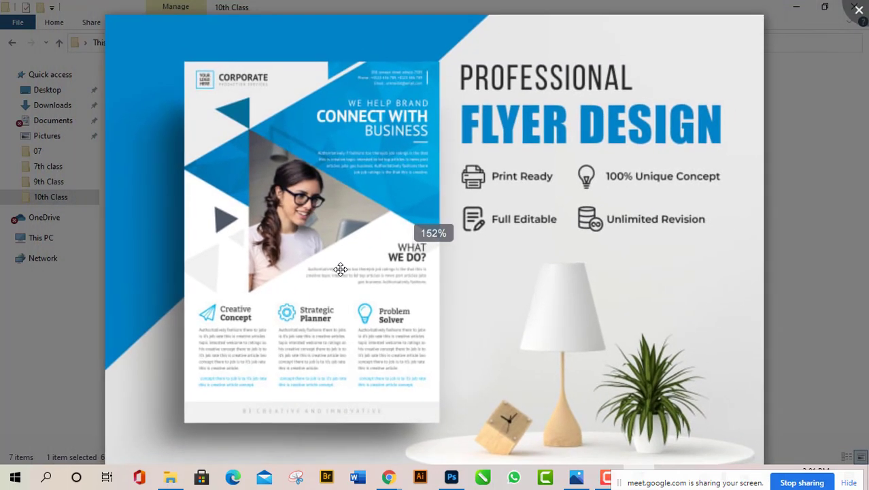
scroll(334, 286, up, 2)
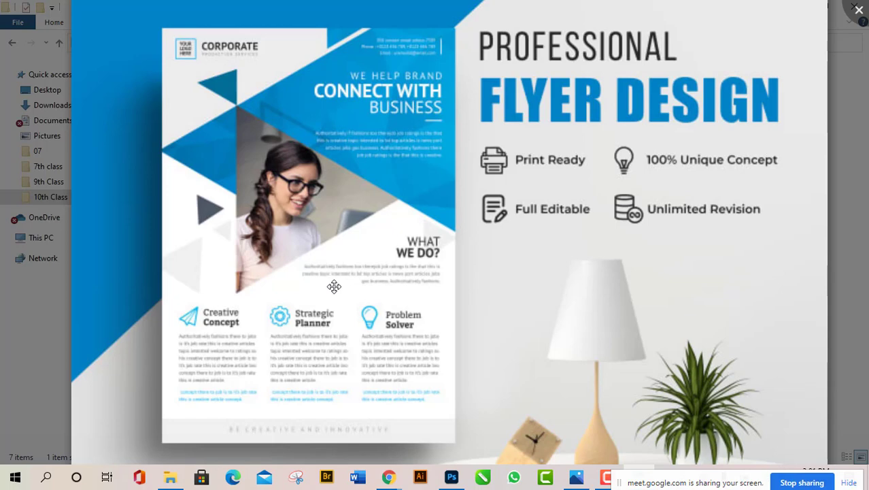
scroll(420, 128, up, 3)
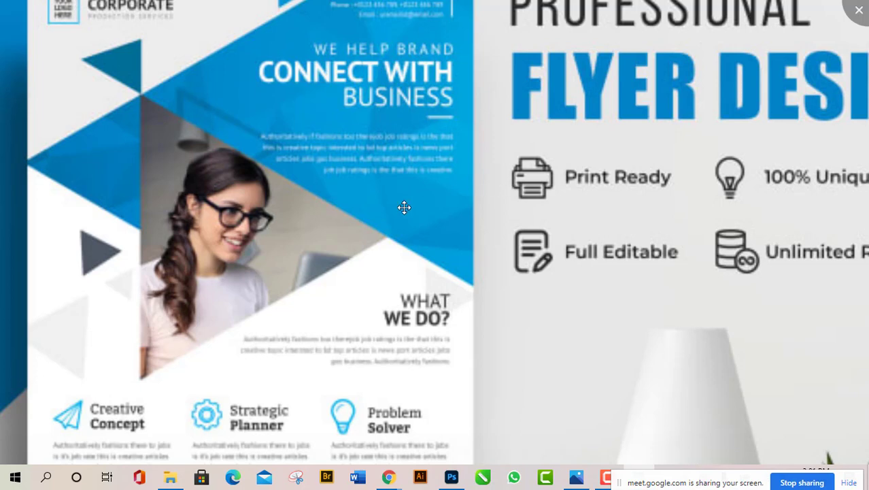
scroll(404, 206, down, 3)
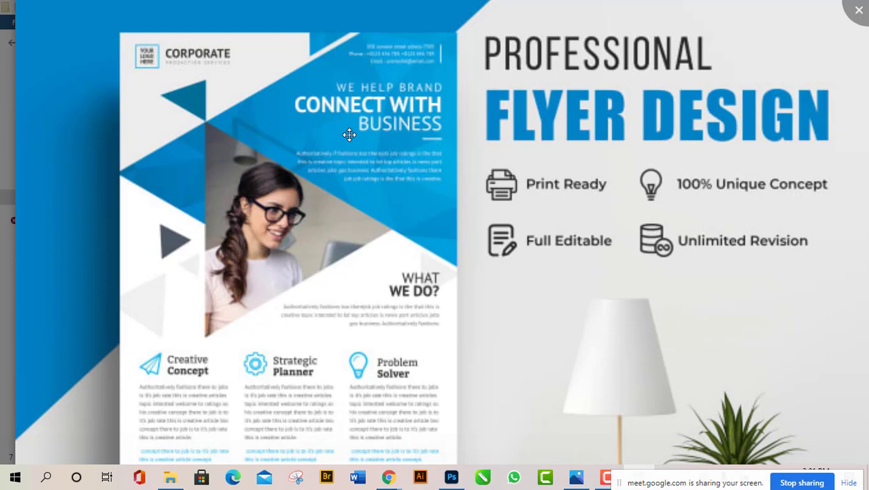
scroll(423, 140, up, 5)
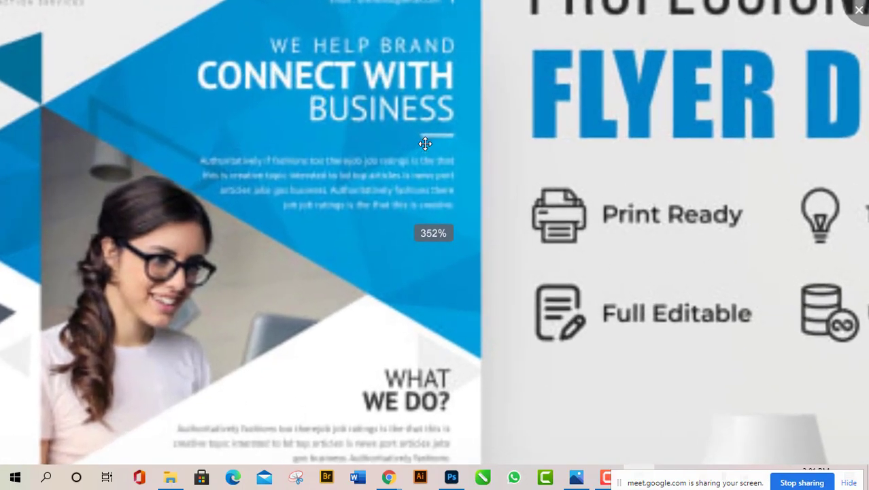
scroll(425, 143, down, 3)
scroll(425, 143, down, 1)
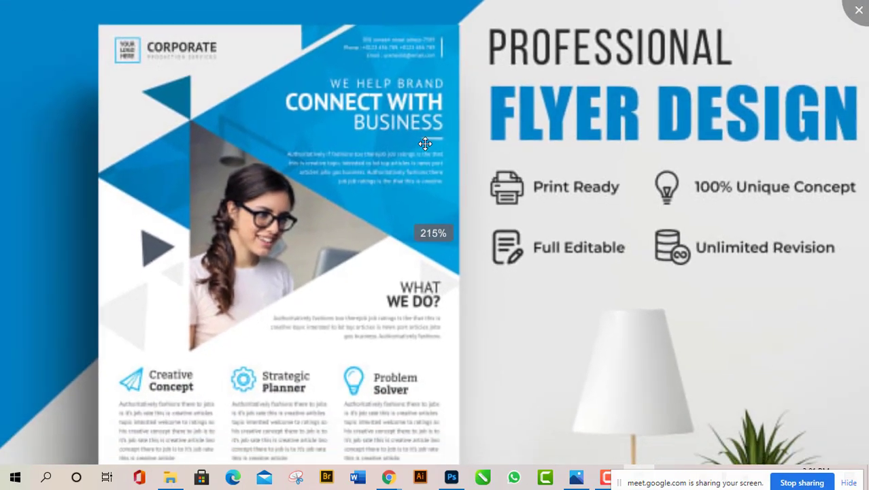
scroll(425, 143, down, 2)
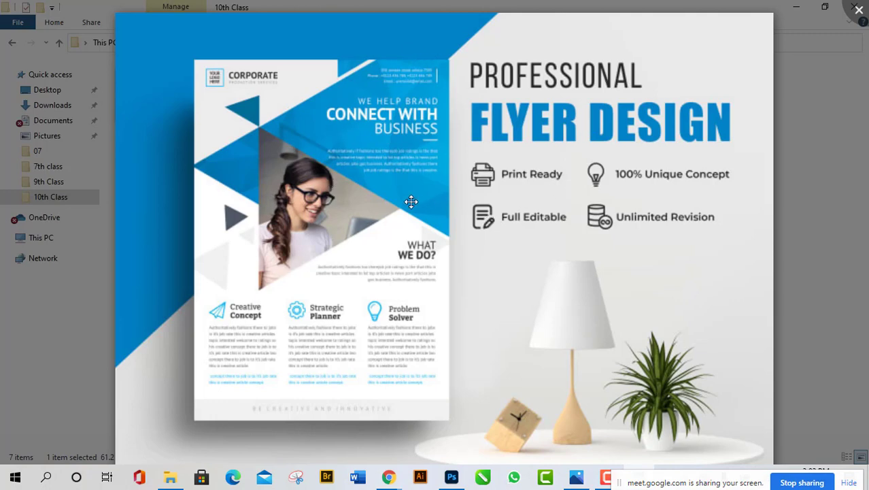
scroll(393, 192, down, 1)
scroll(394, 194, down, 2)
scroll(394, 194, up, 2)
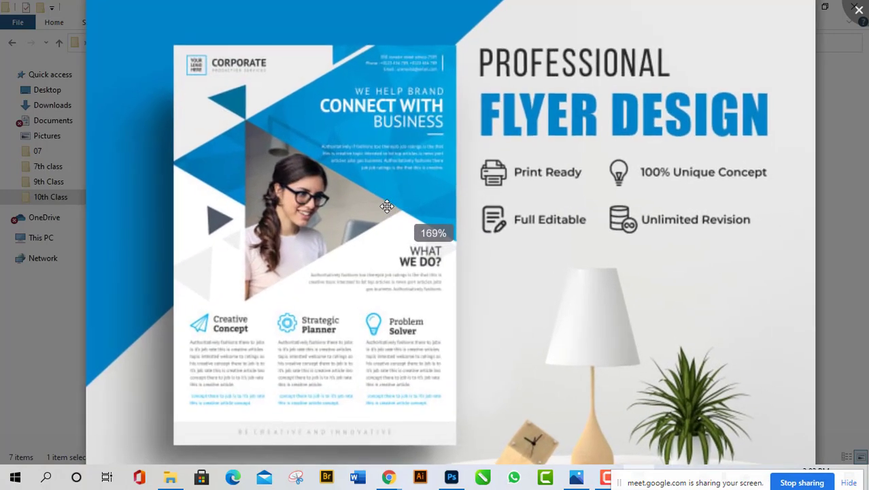
scroll(432, 298, down, 2)
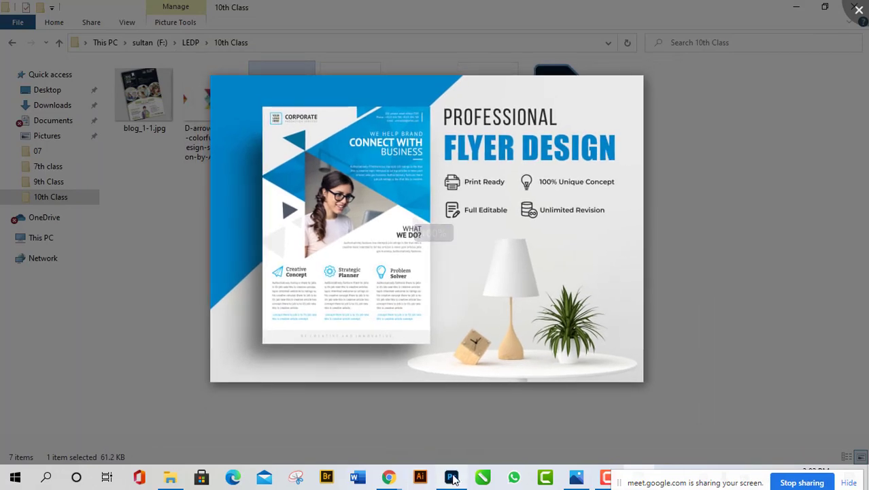
Step: Switch back to Photoshop and create a three-sided polygon 100 px wide and 100 px high
click(451, 477)
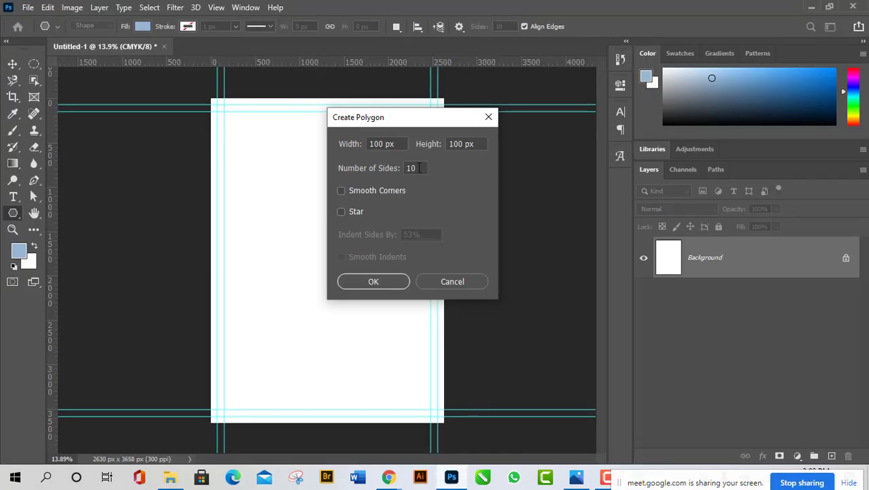
drag(419, 168, 400, 172)
text(3)
click(384, 284)
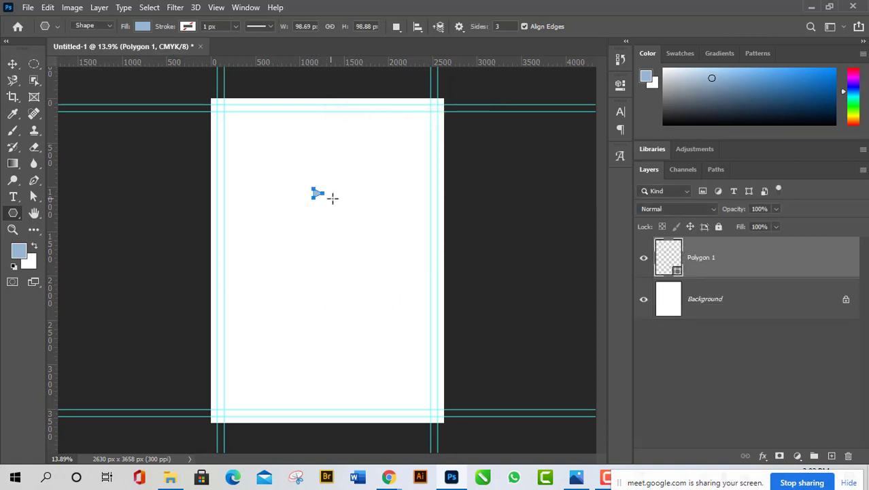
Step: Flip and enlarge the triangle to about -1828% width and -2075% height, with its flat side on the page's right edge
click(13, 63)
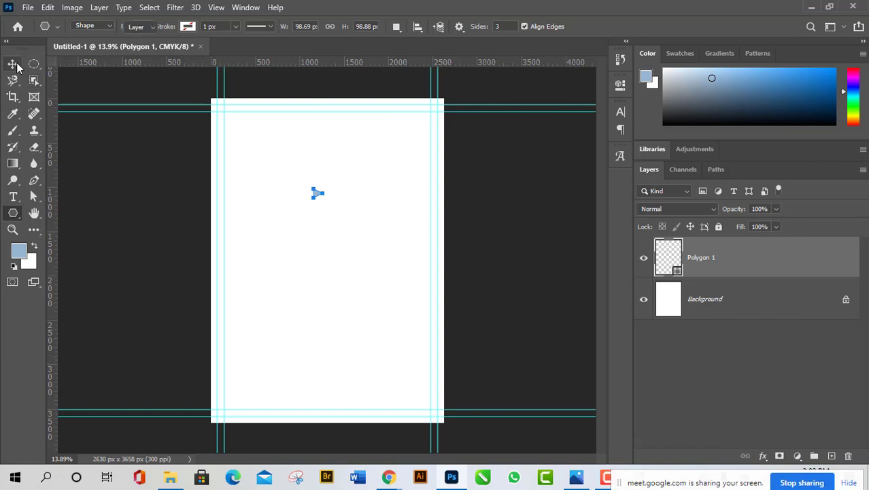
key(ctrl)
key(ctrl+t)
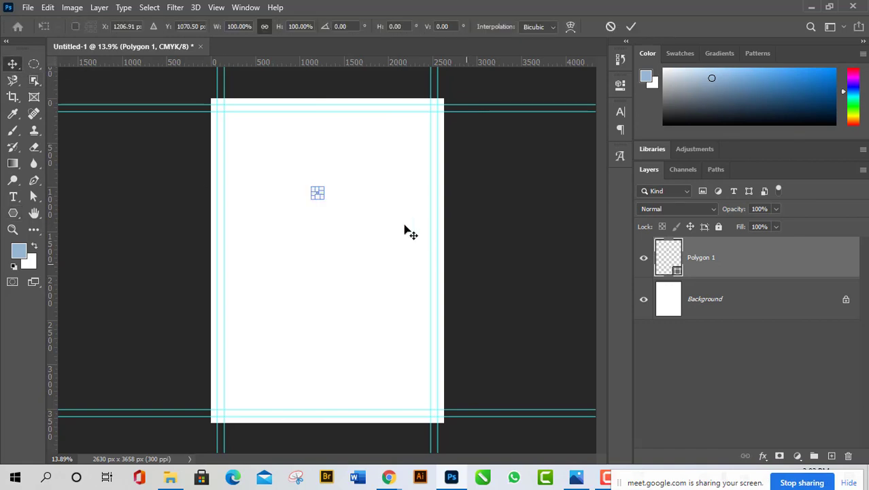
mouse_move(318, 196)
mouse_down()
mouse_move(435, 316)
mouse_move(464, 197)
mouse_move(502, 268)
mouse_move(389, 125)
mouse_move(361, 128)
mouse_move(291, 189)
mouse_move(312, 175)
mouse_move(312, 188)
mouse_up()
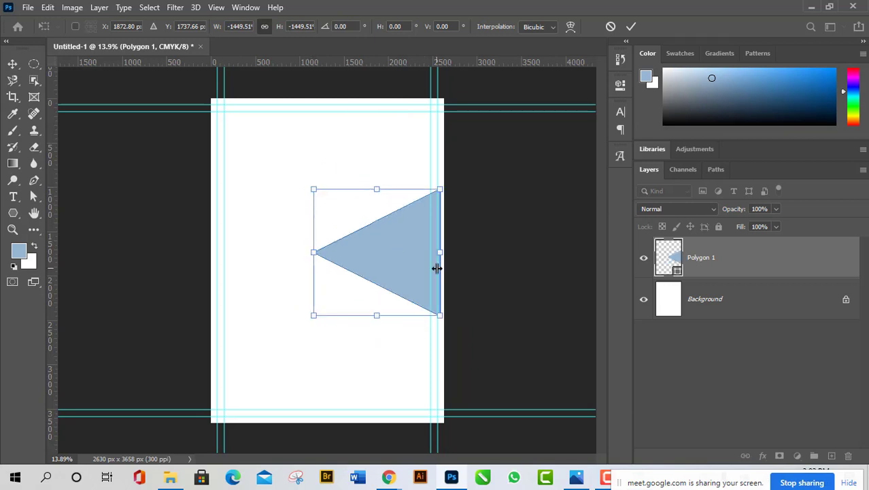
drag(392, 254, 400, 187)
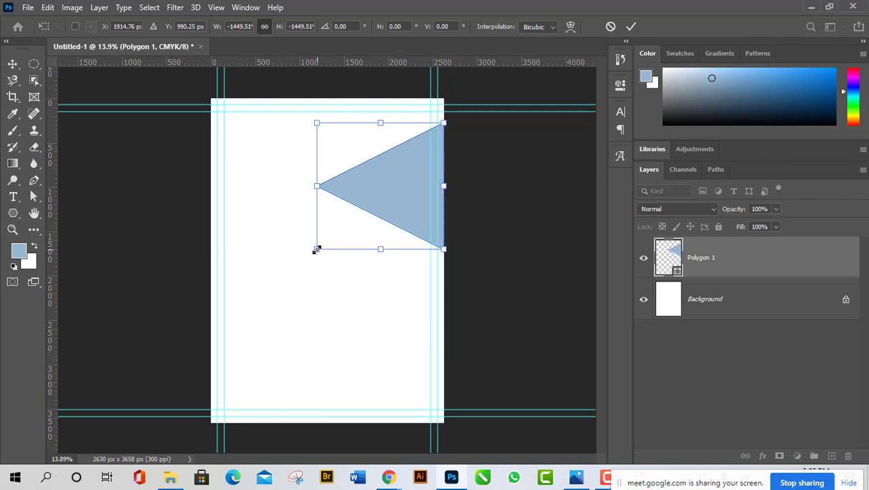
drag(317, 250, 285, 304)
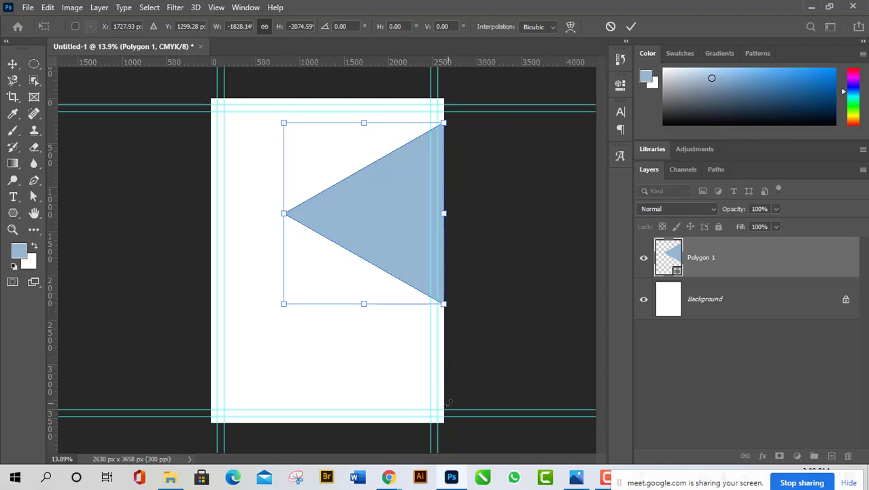
Step: Start saving the document under a new name and apply the triangle's pending transformation
mouse_move(384, 485)
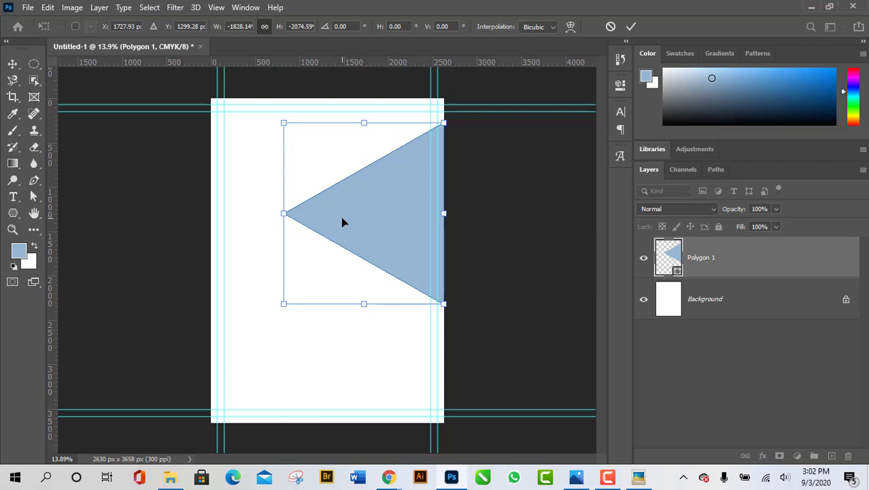
click(28, 8)
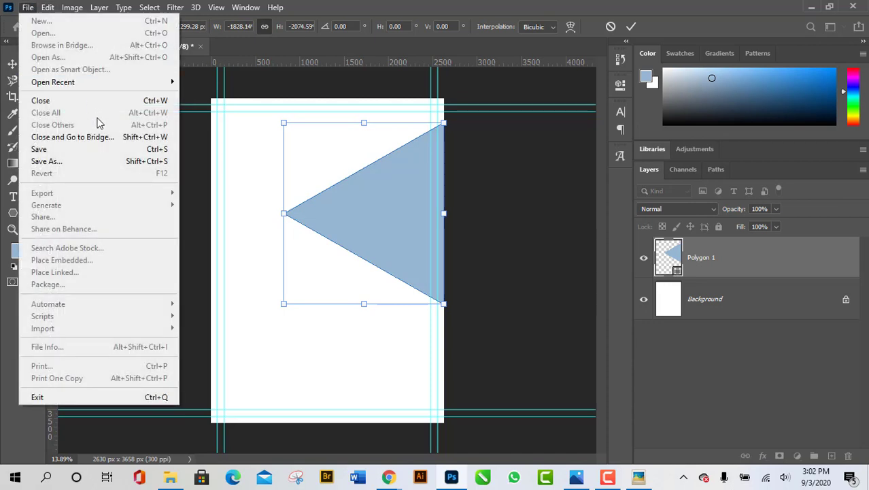
click(83, 162)
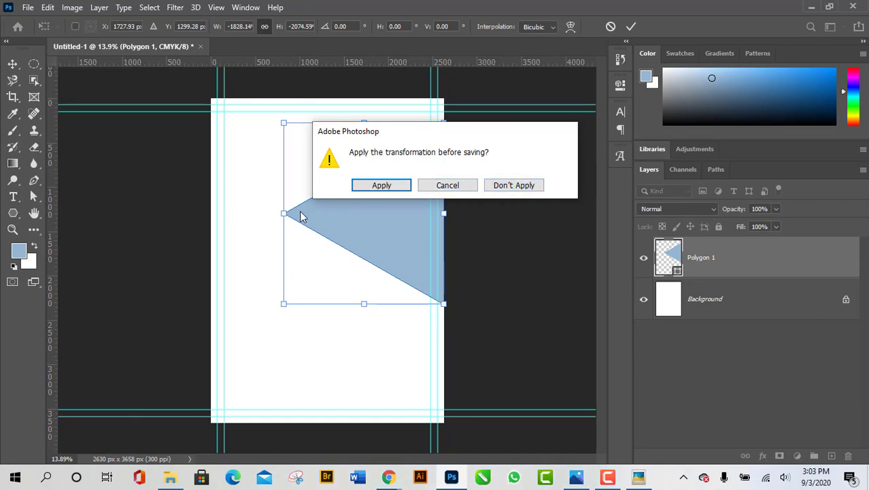
click(381, 185)
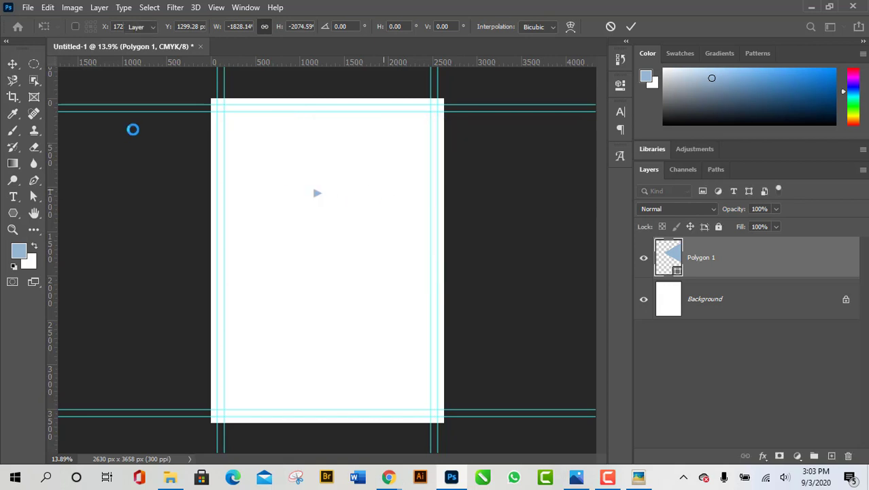
Step: Examine the file types offered for saving Untitled-1.psd in the 10th Class folder, and cancel the save
key(ctrl+s)
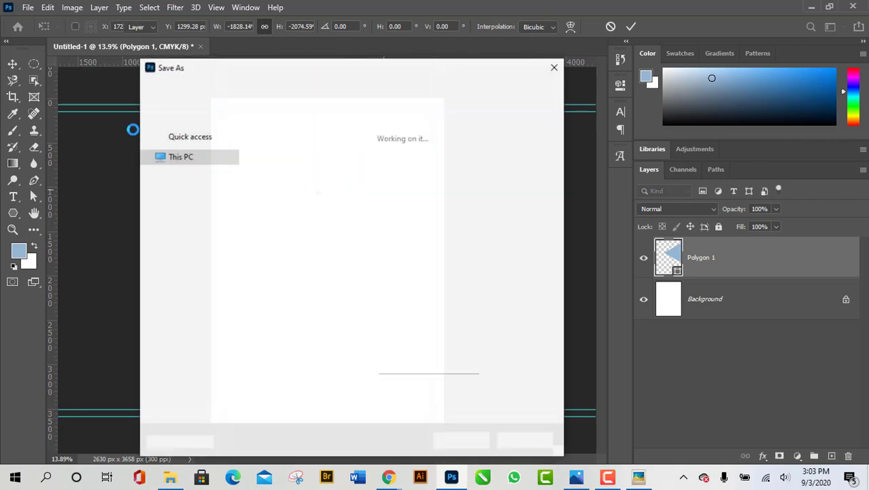
click(340, 312)
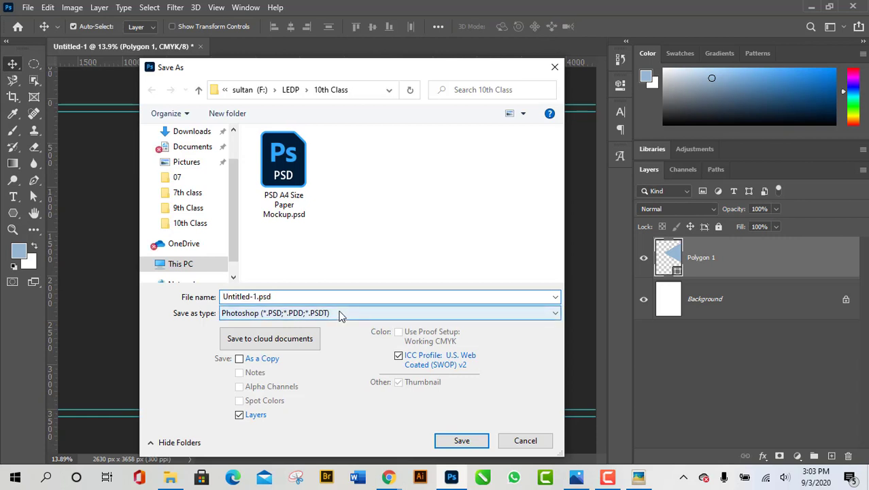
click(340, 313)
click(340, 313)
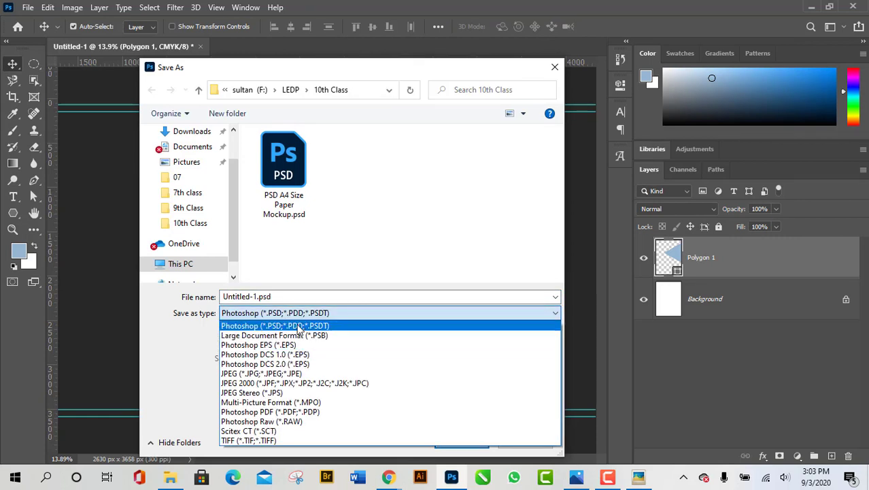
click(287, 296)
click(285, 297)
click(319, 313)
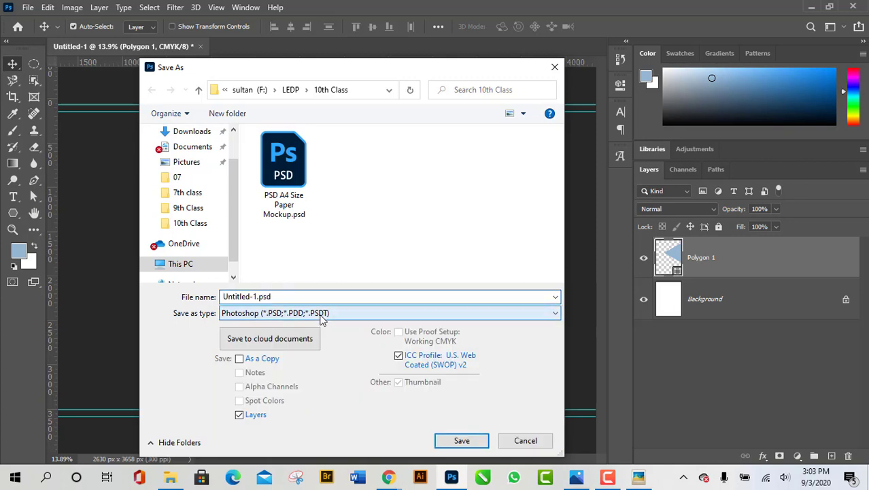
click(323, 314)
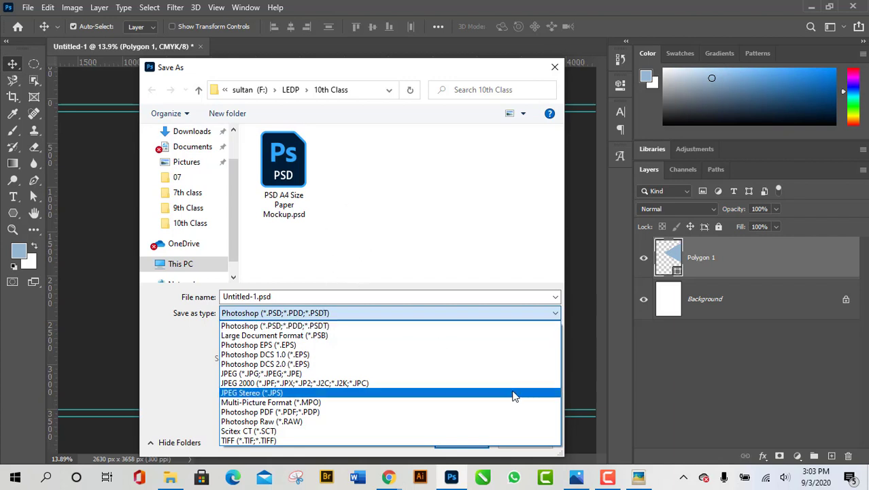
click(462, 224)
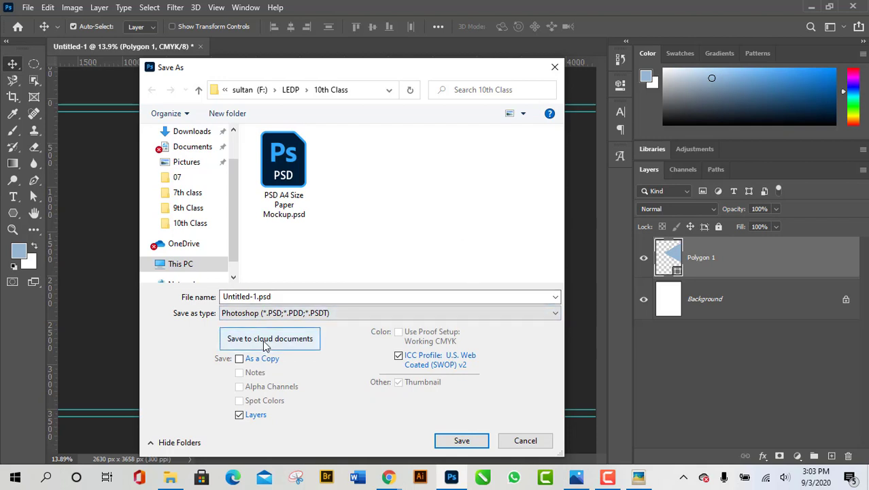
click(525, 441)
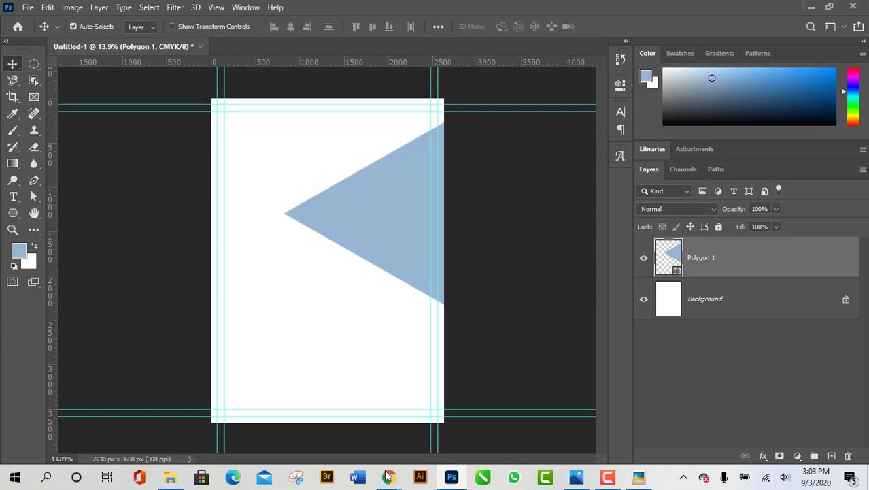
Step: Switch to the Google Meet call in Chrome, mute and unmute the microphone, and return to Photoshop
mouse_move(387, 476)
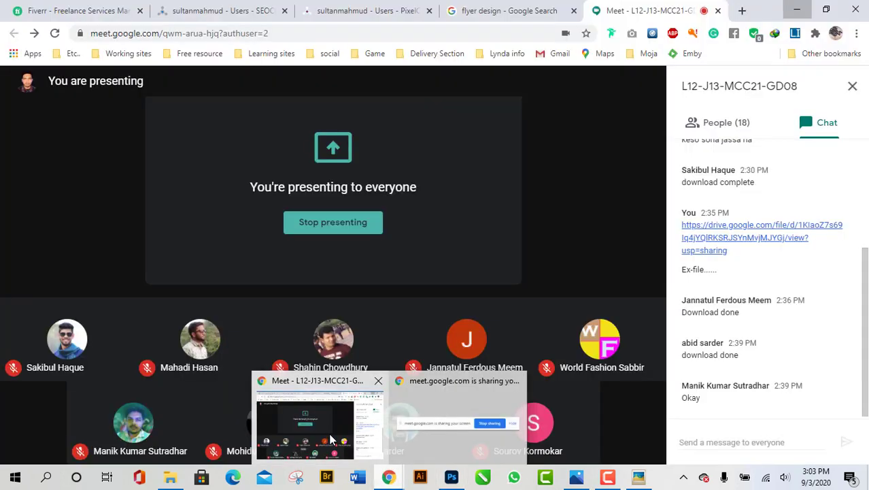
click(331, 440)
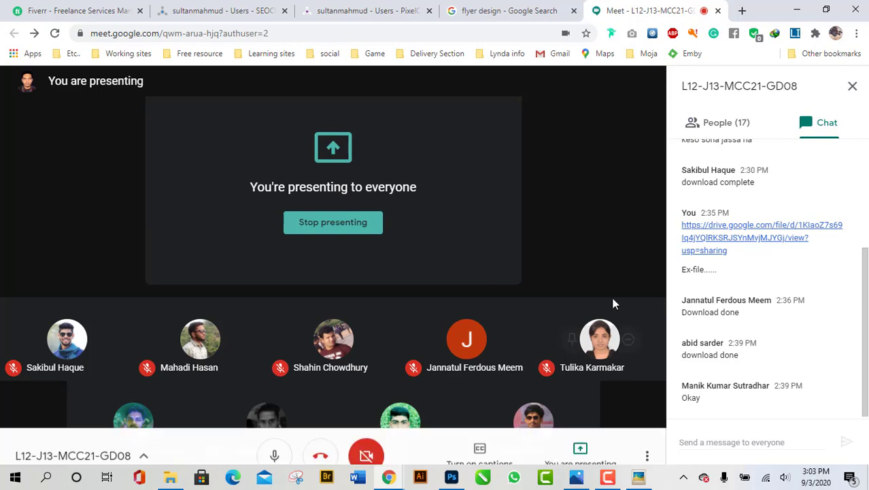
mouse_move(413, 327)
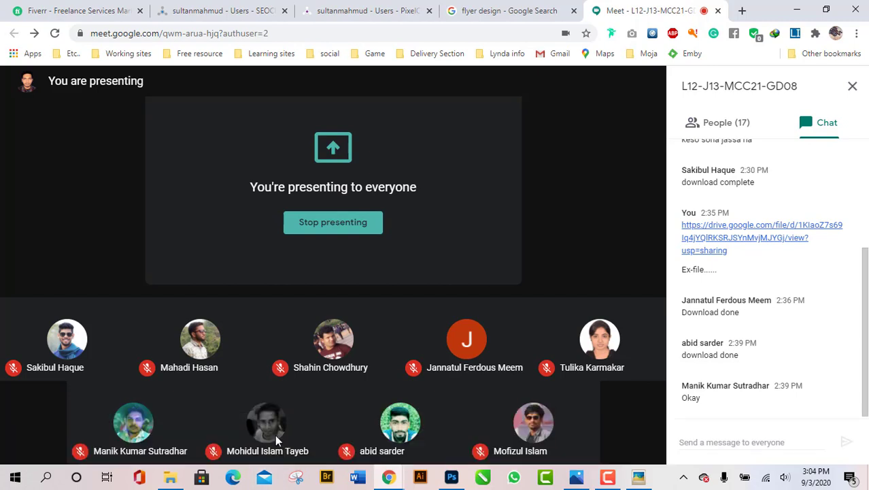
click(275, 438)
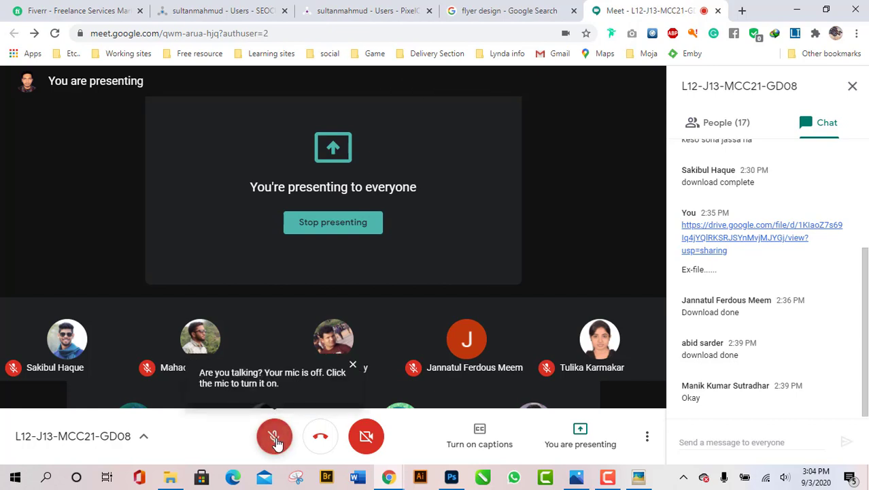
click(275, 438)
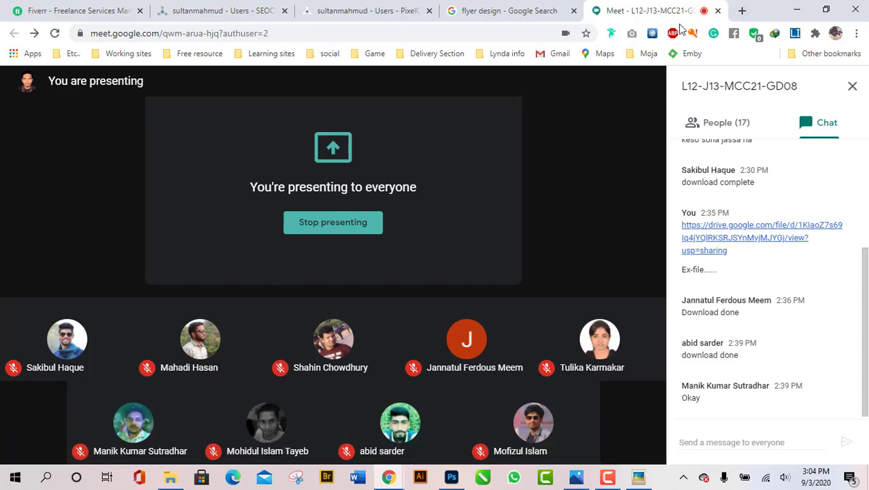
click(796, 10)
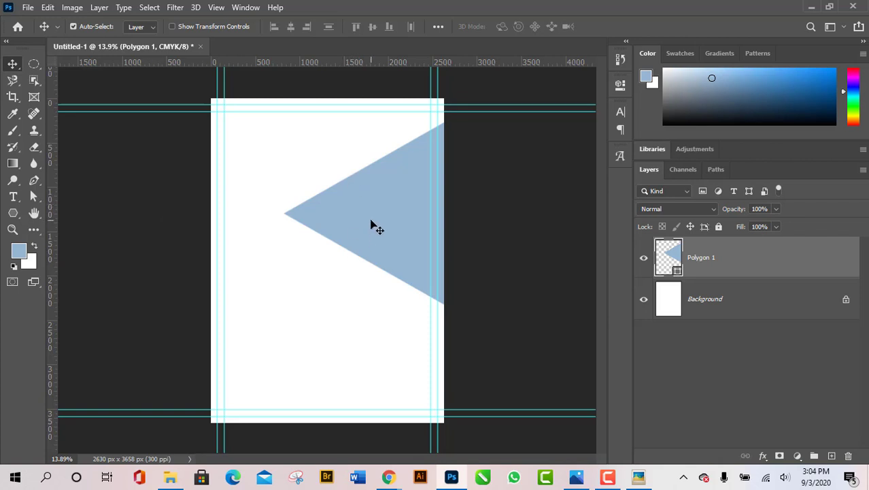
Step: Move the triangle up along the page's right edge to match the sample flyer, so its upper corner extends past the page's top edge
key(shift+Up)
key(shift+Up)
key(shift+Up)
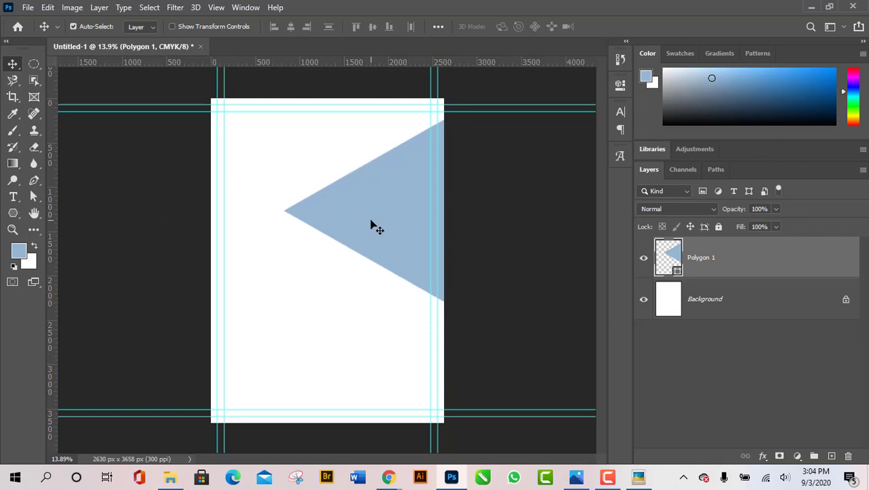
click(638, 476)
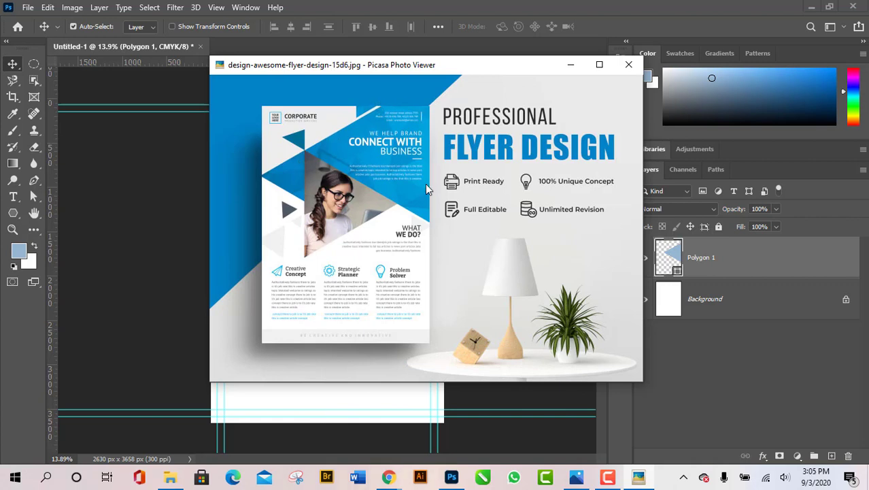
click(374, 411)
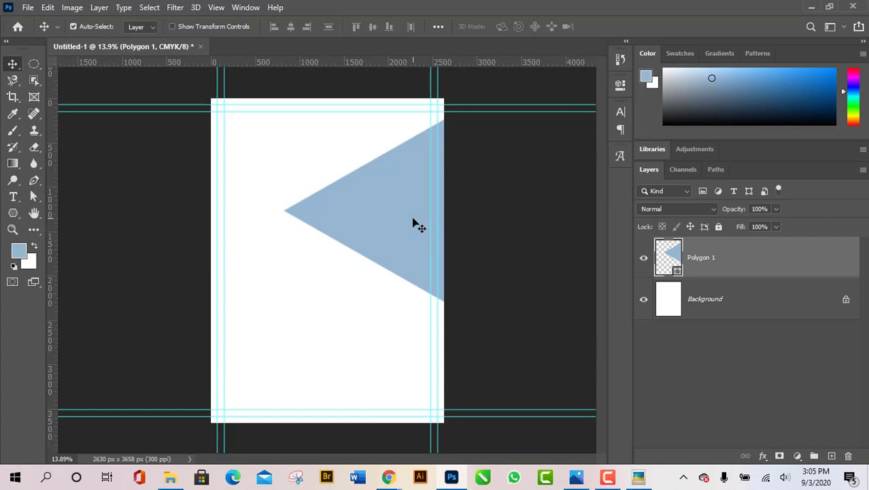
key(Up)
key(Up)
key(Up)
key(Up)
key(Up)
key(Up)
key(Up)
key(Up)
key(Up)
key(Up)
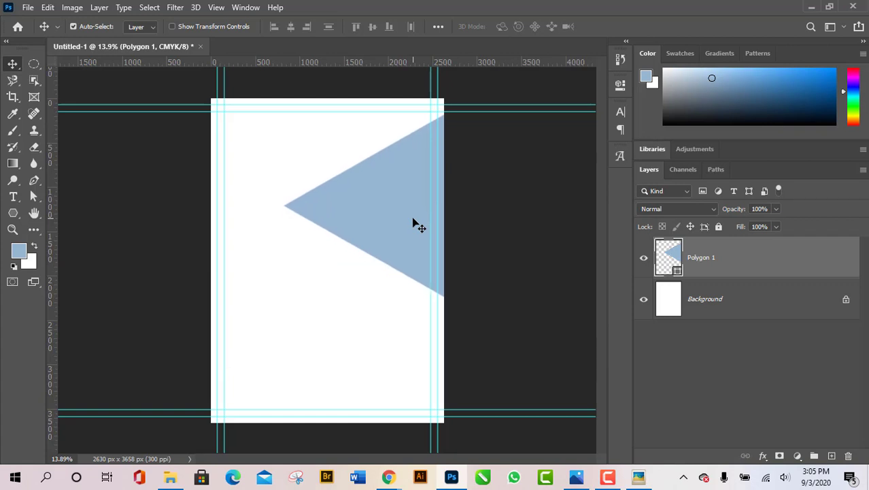
key(Up)
key(Up)
key(Up)
key(Up)
key(Up)
key(Up)
key(Up)
key(Up)
key(Up)
key(Up)
key(Up)
key(Up)
key(Up)
key(Up)
key(Up)
key(Up)
key(Up)
key(Up)
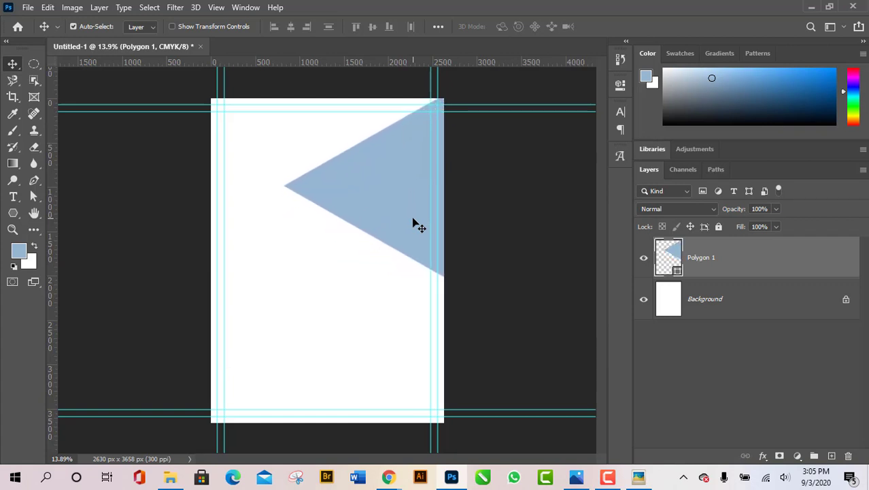
key(Up)
key(Up)
key(Up)
key(Up)
key(Up)
key(Up)
key(Up)
key(Up)
key(Up)
key(Up)
key(Up)
key(Up)
key(Up)
key(Up)
key(Up)
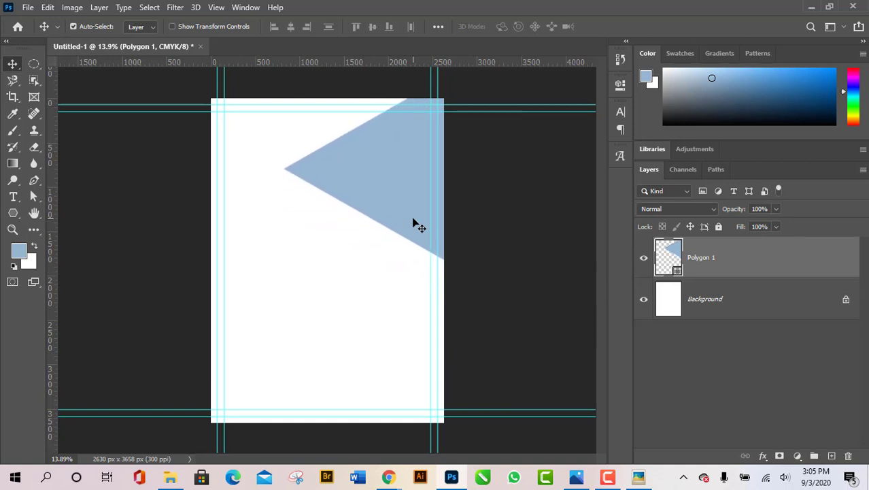
key(Up)
key(Up)
key(Up)
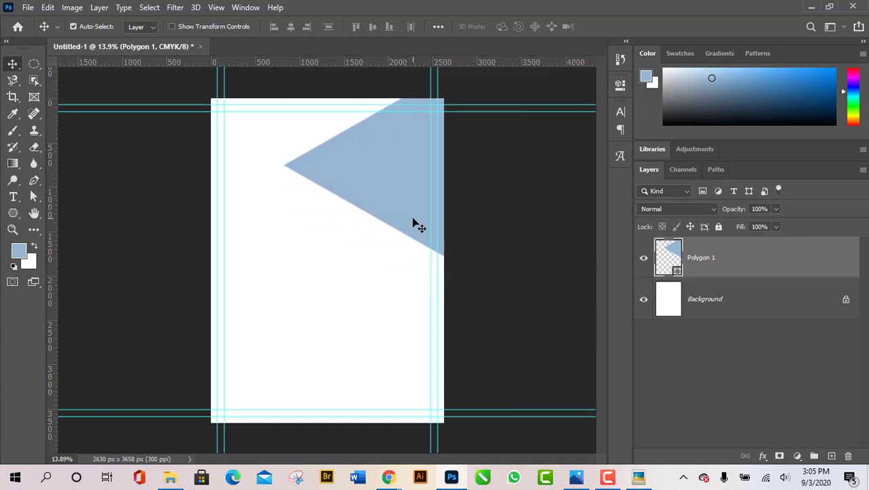
key(Down)
key(Down)
key(Down)
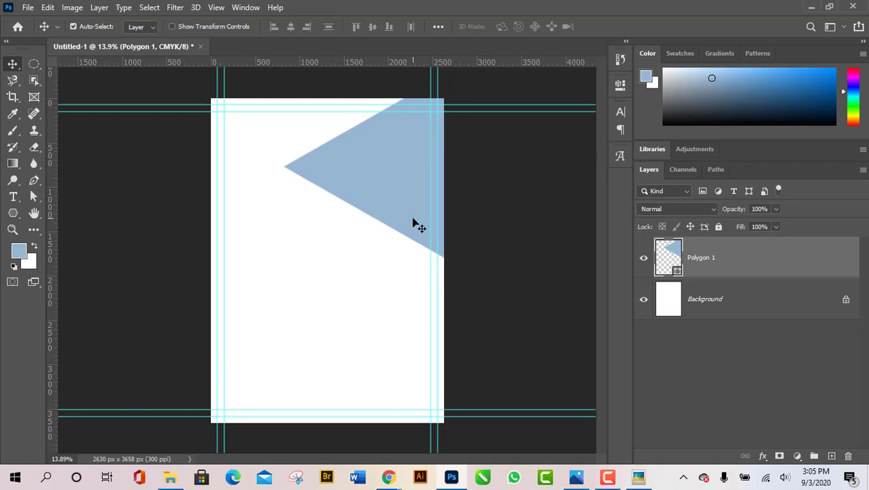
key(Up)
Step: Run pixie.exe from the 10th Class folder in File Explorer to read pixel colours, and close it back in Photoshop
double_click(678, 273)
click(831, 217)
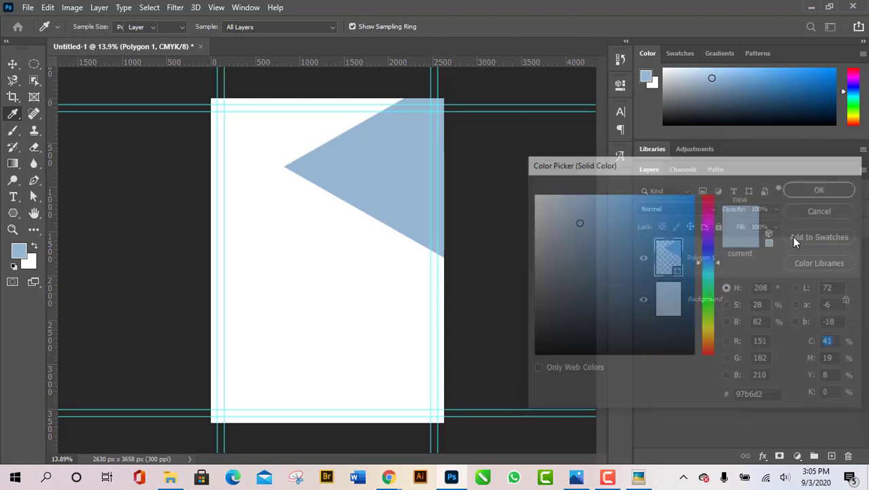
click(170, 476)
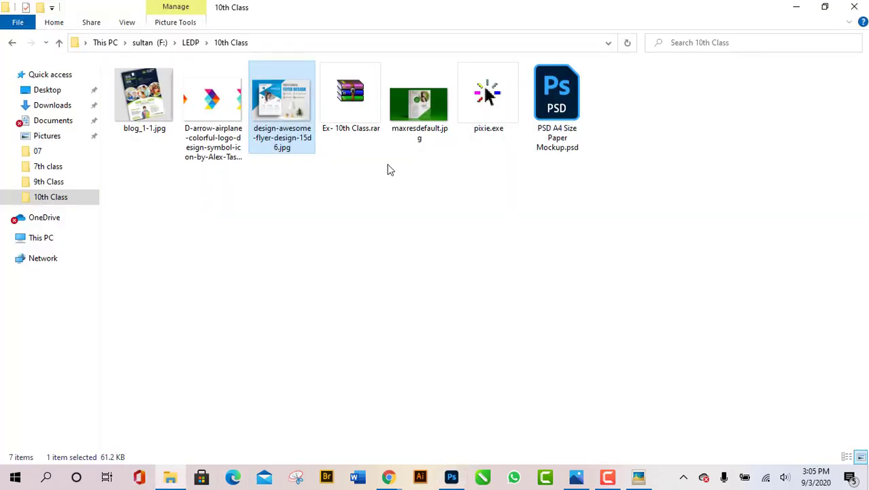
click(510, 112)
double_click(510, 112)
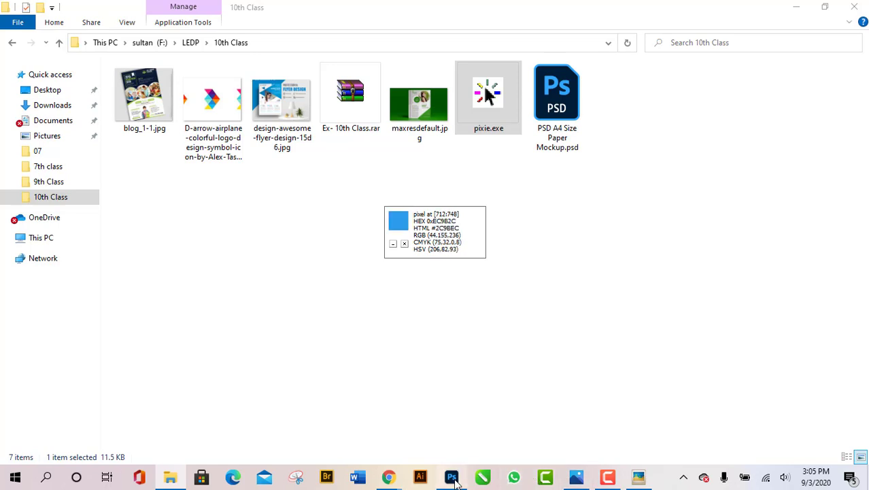
click(451, 476)
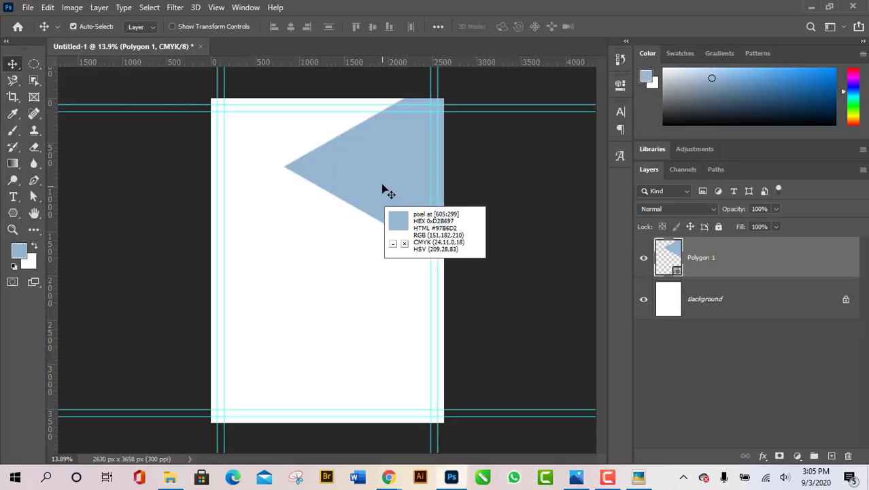
click(404, 243)
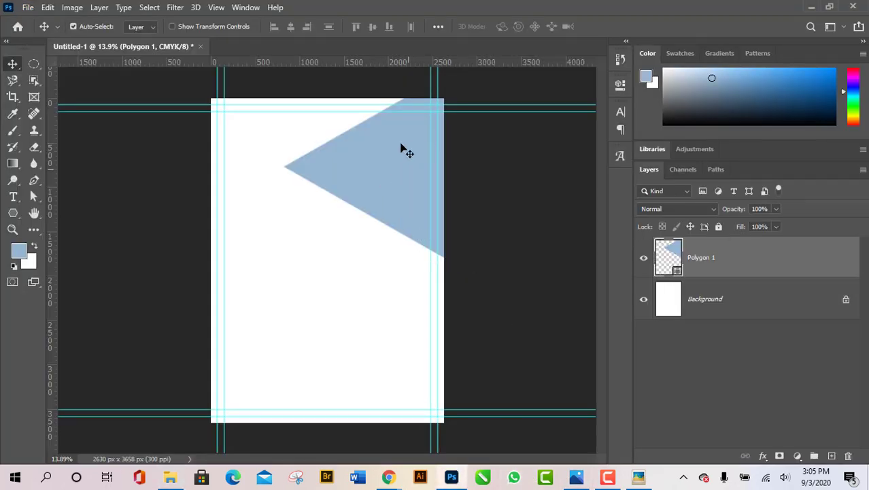
Step: Set the triangle's fill colour to hex 1D90C9
double_click(675, 272)
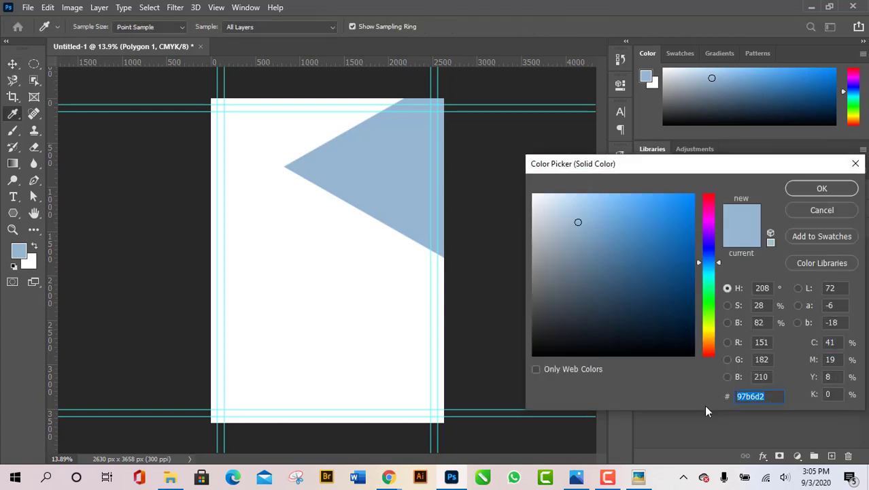
text(1D90C9)
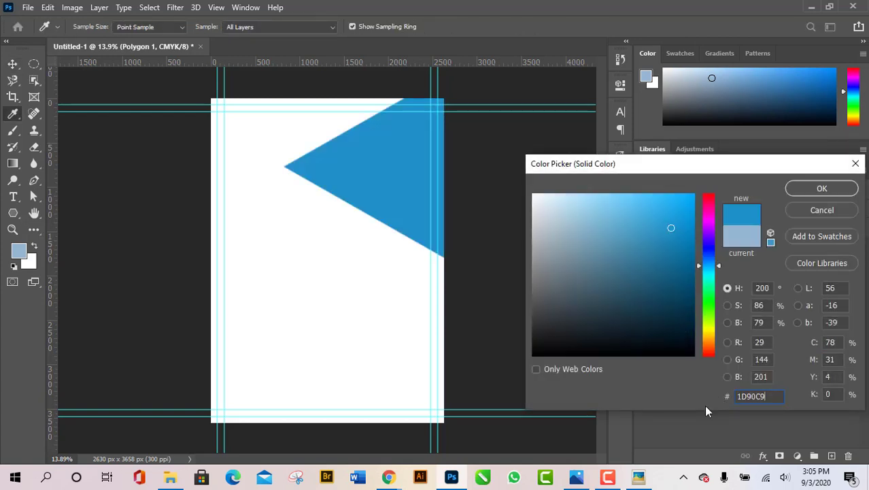
click(823, 188)
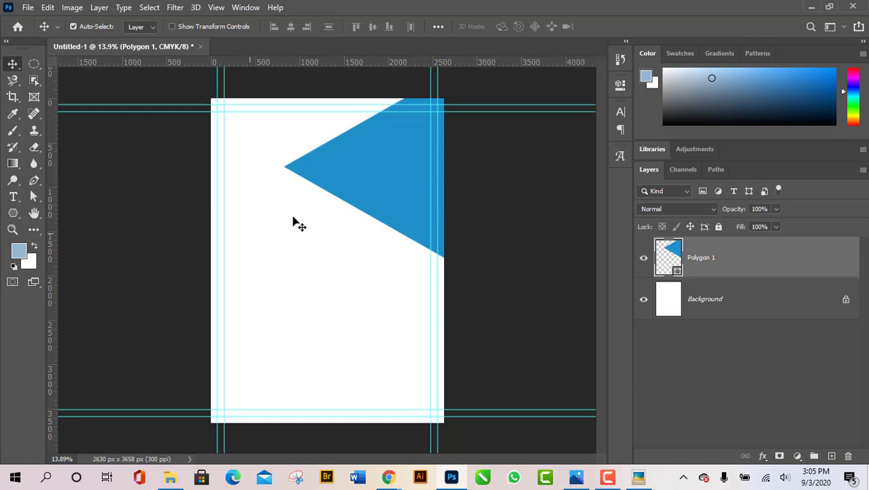
Step: Switch to design-awesome-flyer-design-15d6.jpg in Picasa Photo Viewer and examine the flyer's triangles and photo up close
click(451, 477)
click(638, 483)
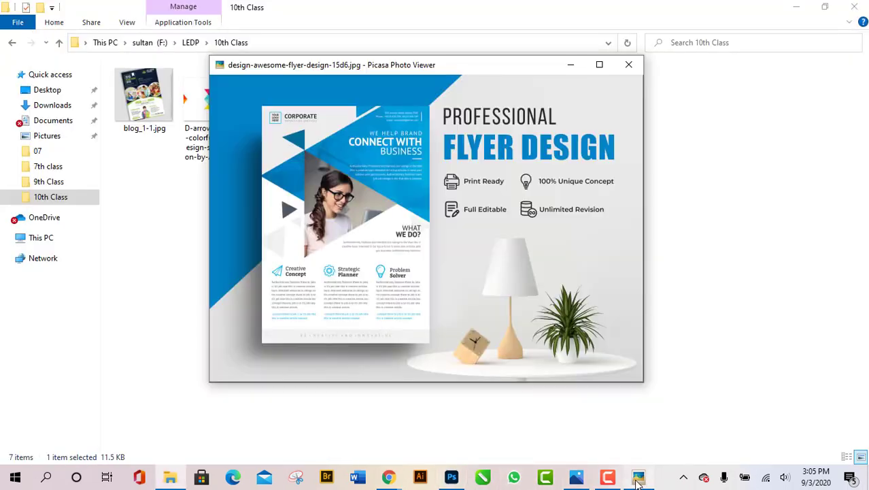
scroll(276, 186, up, 2)
scroll(277, 186, up, 1)
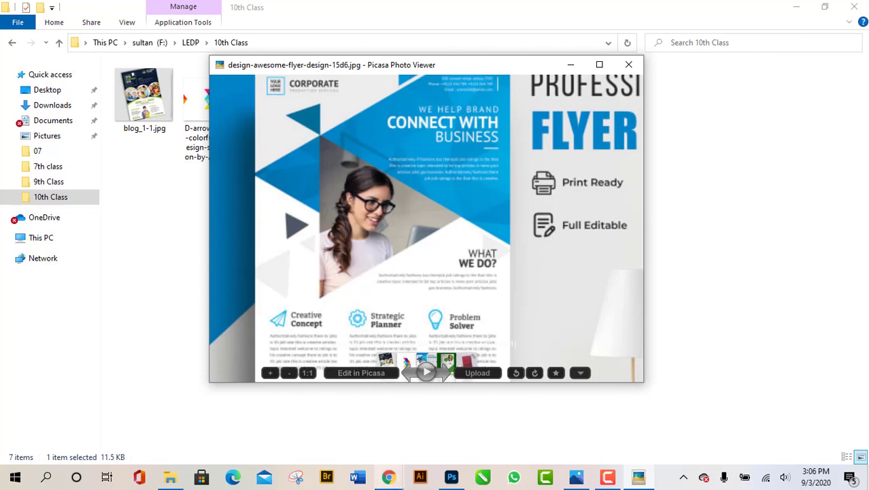
Step: Switch to Photoshop, duplicate the blue triangle down to the page's left edge, and recolour the copy a paler blue
click(452, 478)
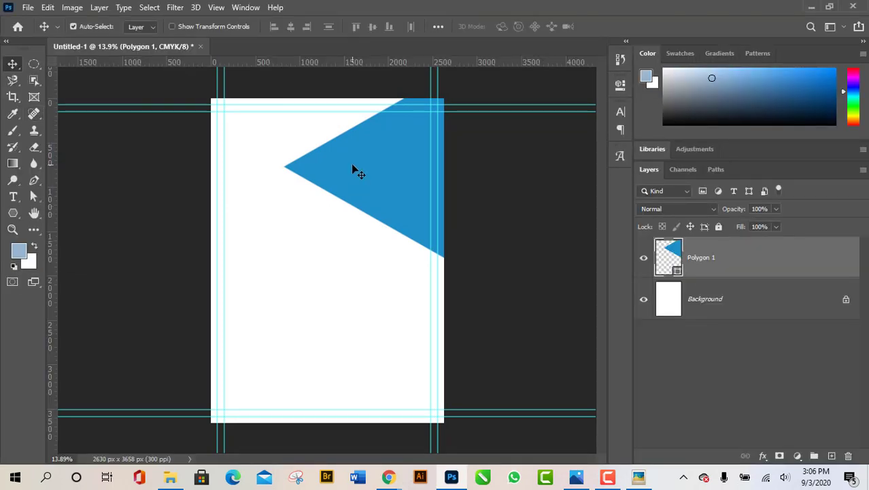
drag(392, 151, 336, 249)
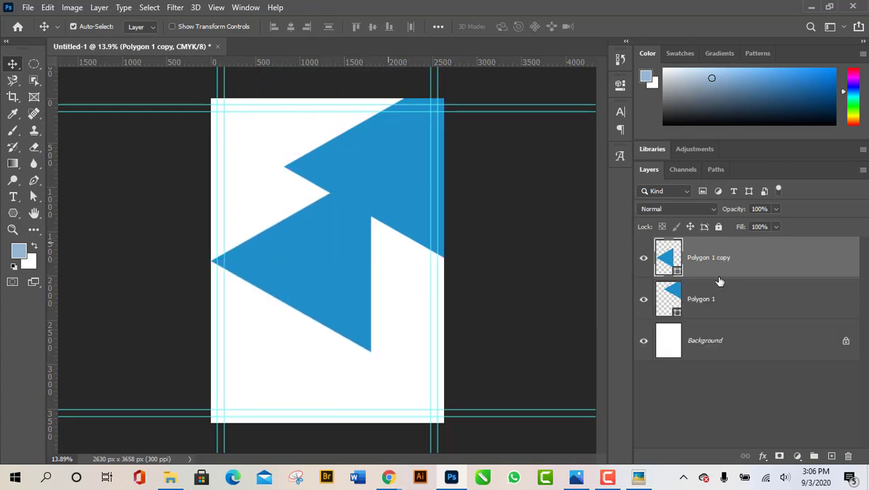
double_click(678, 272)
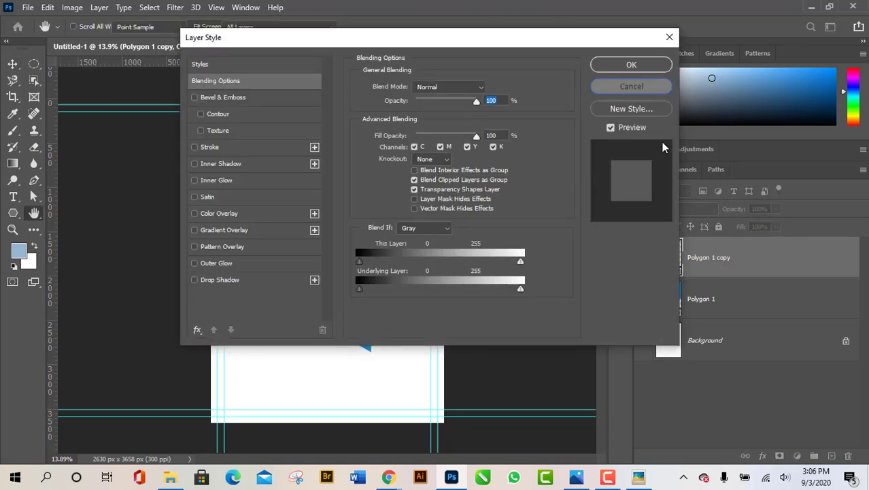
click(650, 85)
double_click(677, 272)
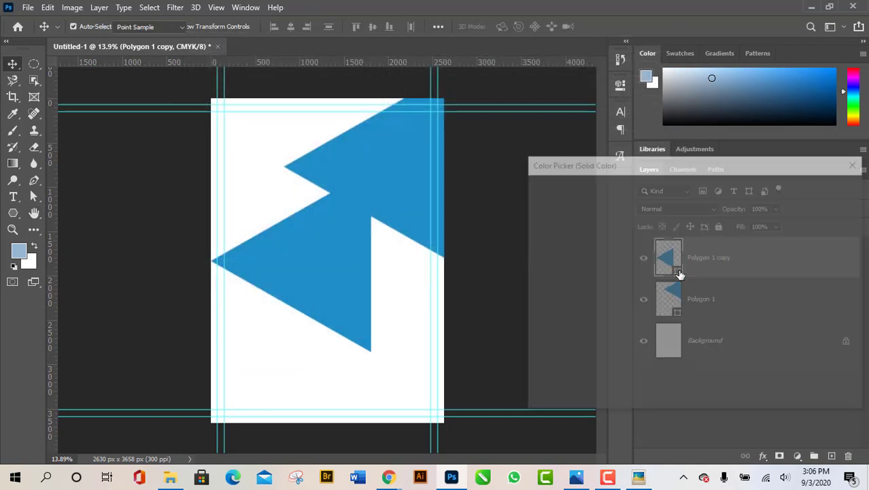
click(629, 227)
click(664, 215)
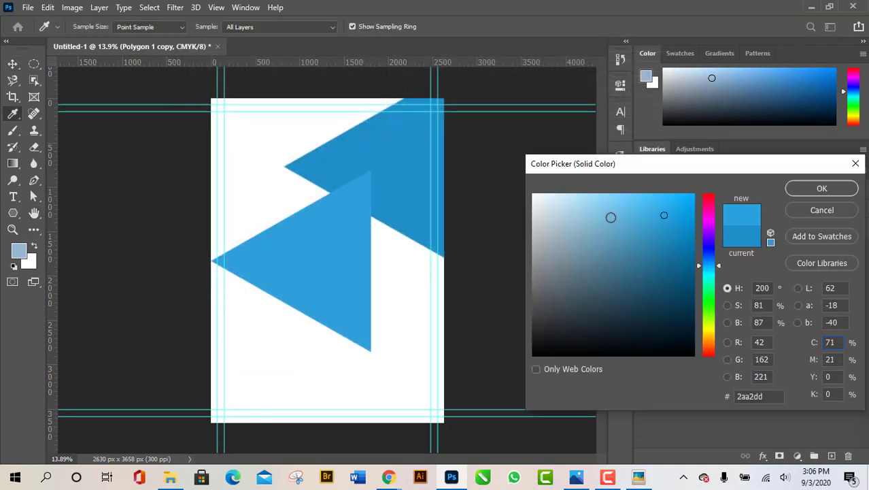
click(610, 218)
click(822, 188)
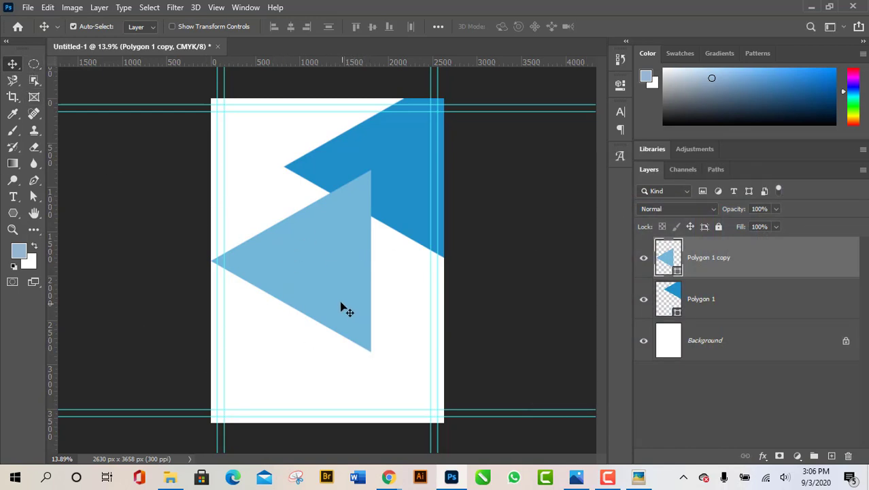
Step: Adjust the pale blue triangle horizontally so its left tip meets the page's left edge
mouse_move(342, 304)
mouse_down()
mouse_move(330, 289)
mouse_move(337, 306)
mouse_up()
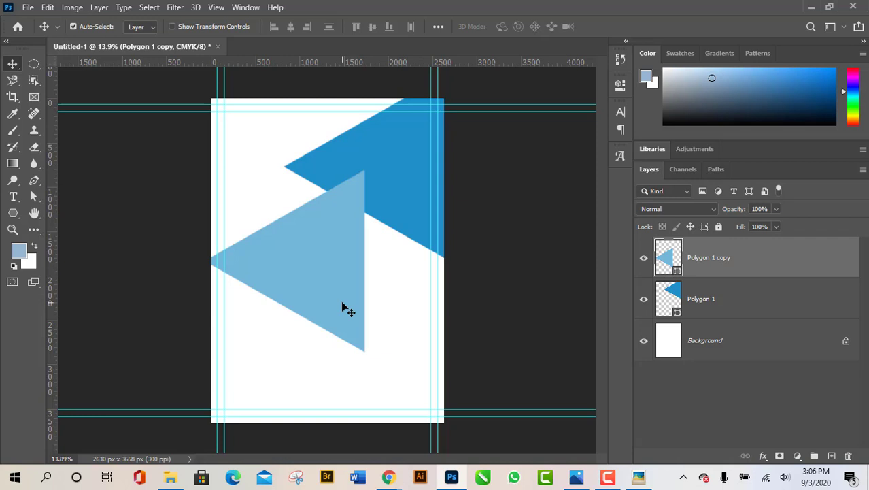
key(shift+Right)
key(shift+Right)
key(shift+Right)
key(shift+Right)
key(shift+Right)
key(shift+Right)
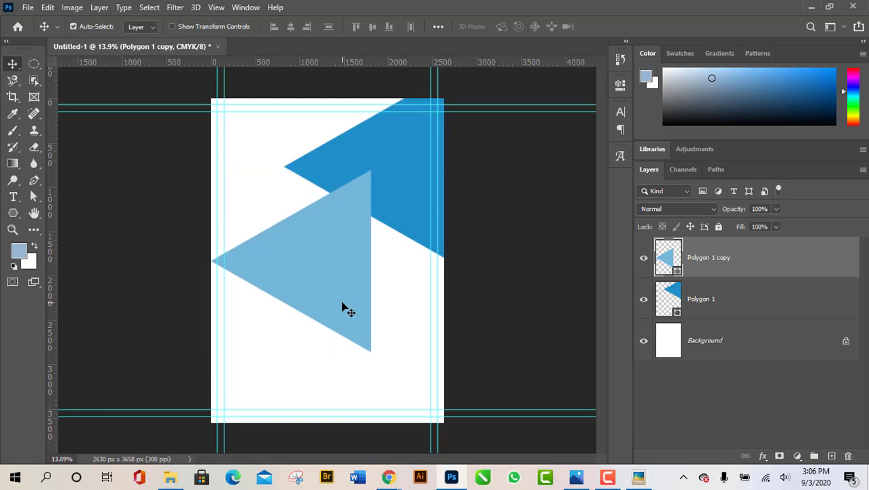
Step: Undo the triangle copy along with its recolouring and moves, leaving only the original blue triangle
key(ctrl+z)
key(ctrl+z)
key(ctrl+z)
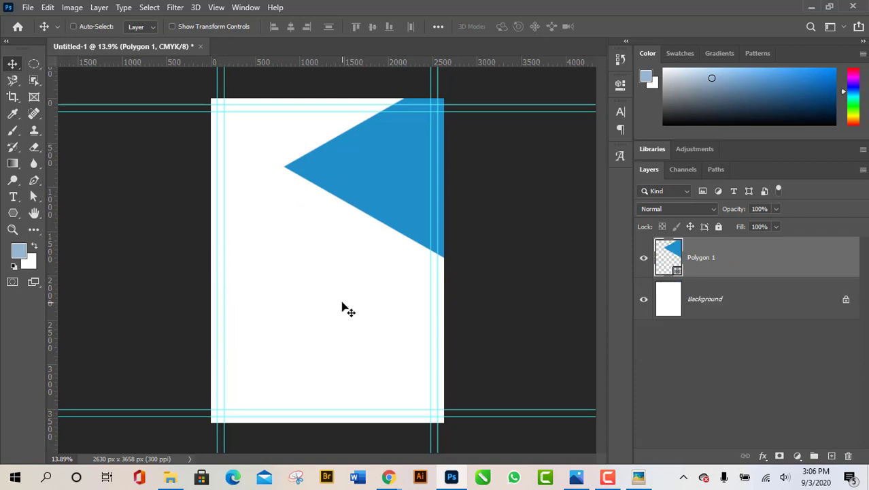
key(ctrl)
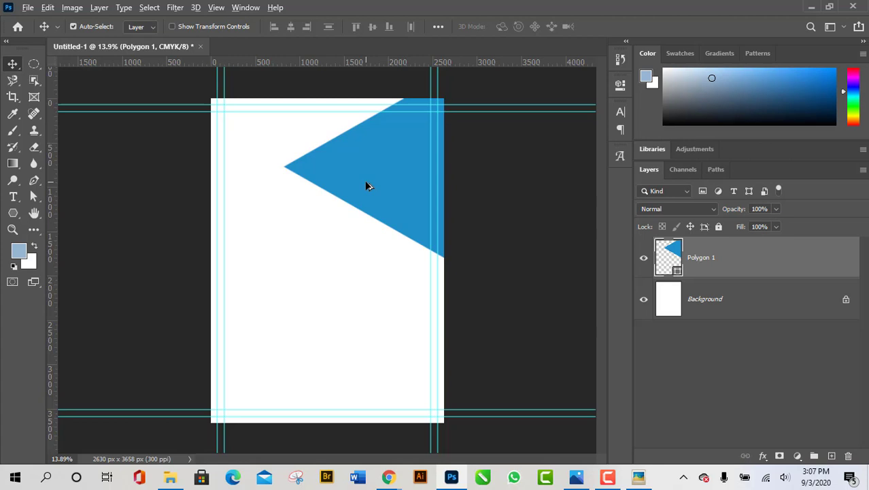
Step: Duplicate the blue triangle down and to the left, and compare the layout with the sample flyer in Picasa Photo Viewer
drag(366, 185, 309, 291)
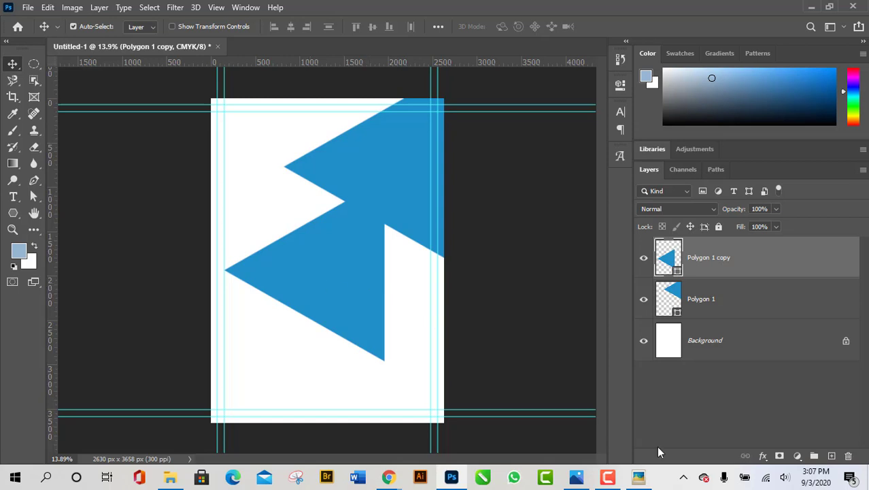
click(639, 478)
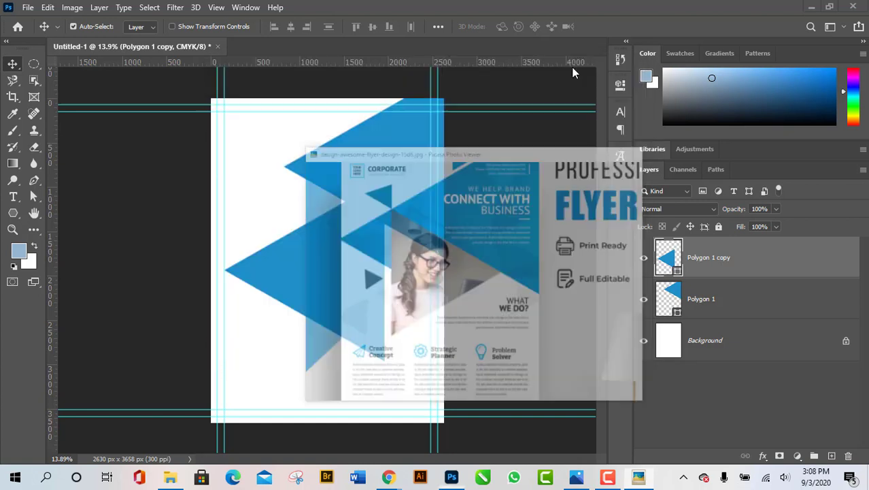
click(571, 65)
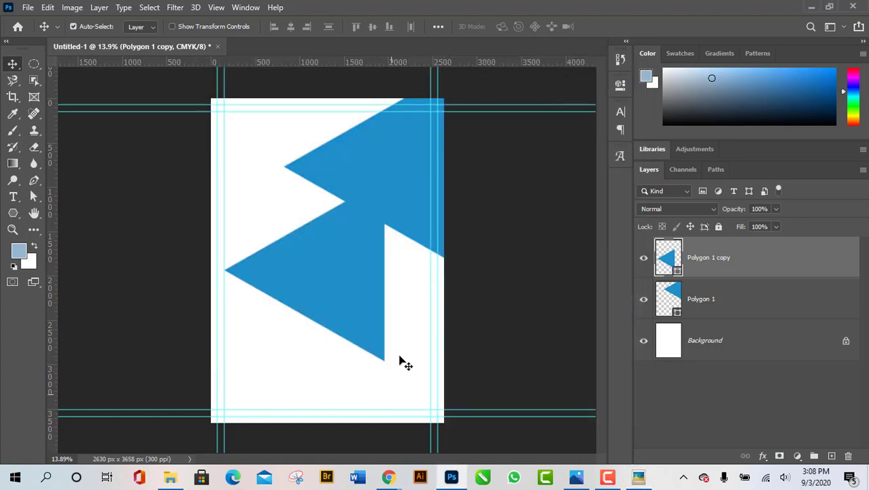
click(638, 476)
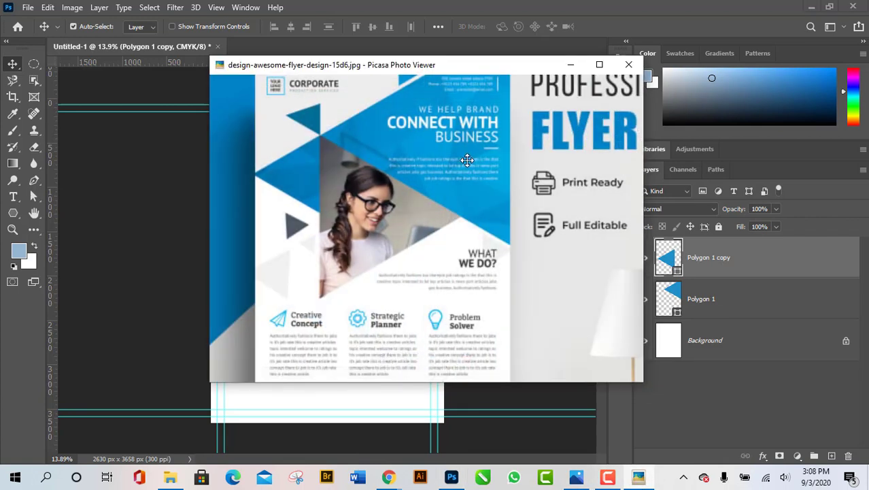
click(452, 476)
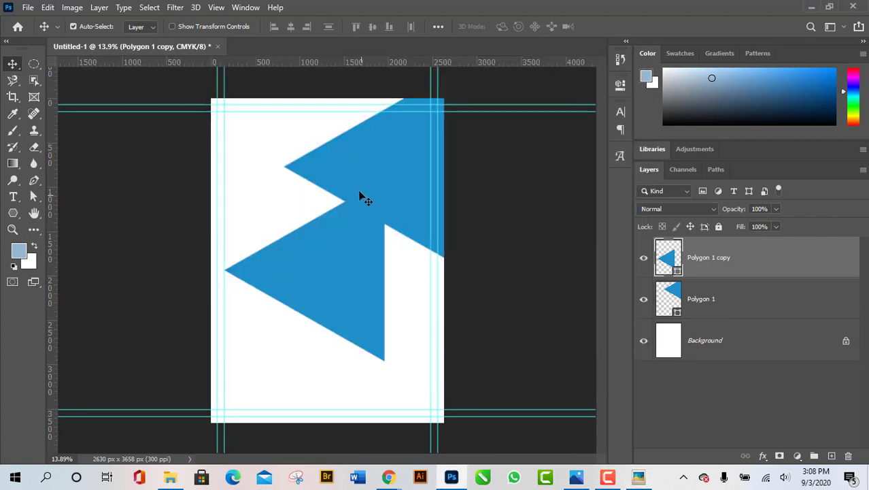
Step: Scale the original triangle on the Polygon 1 layer to about 112%, keeping its upper corner fixed at the page's right edge
click(380, 182)
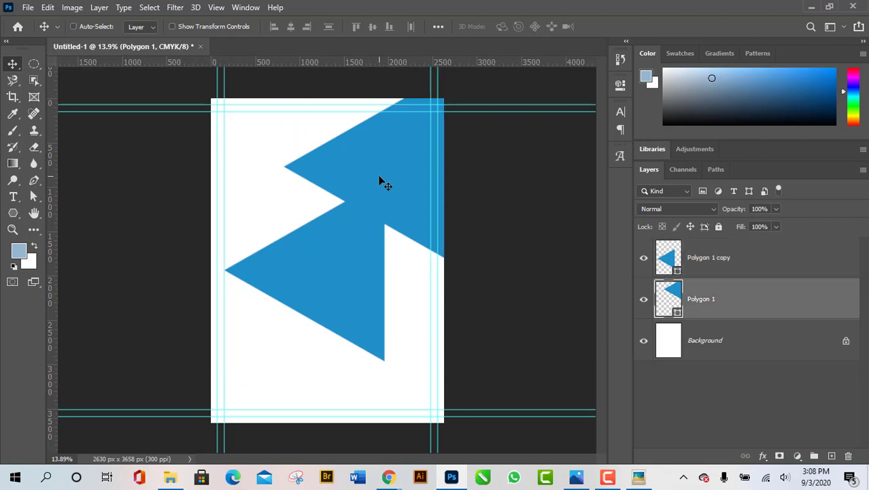
key(ctrl+t)
drag(284, 257, 268, 287)
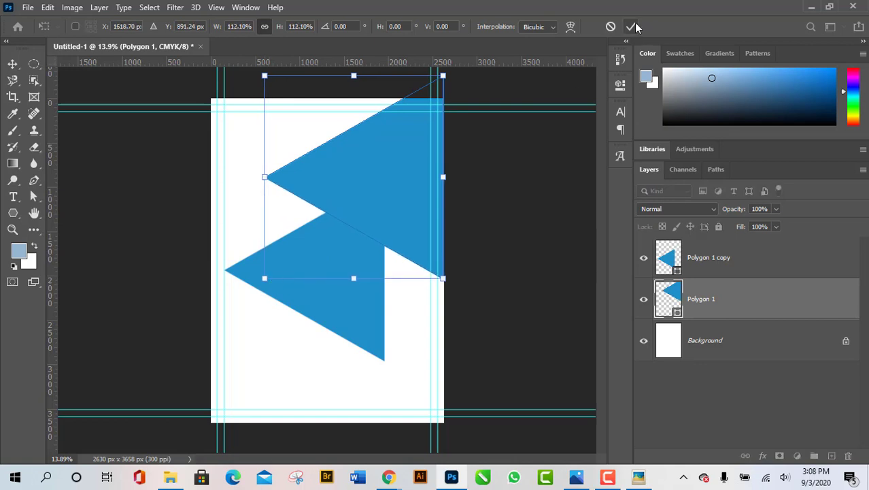
click(631, 27)
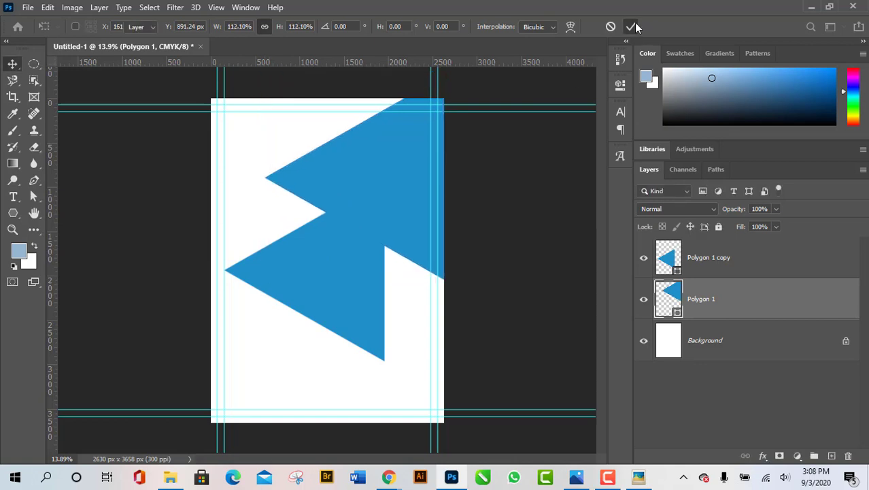
Step: Move the triangle copy below the large triangle, with its left tip slightly past the page's left edge
click(730, 262)
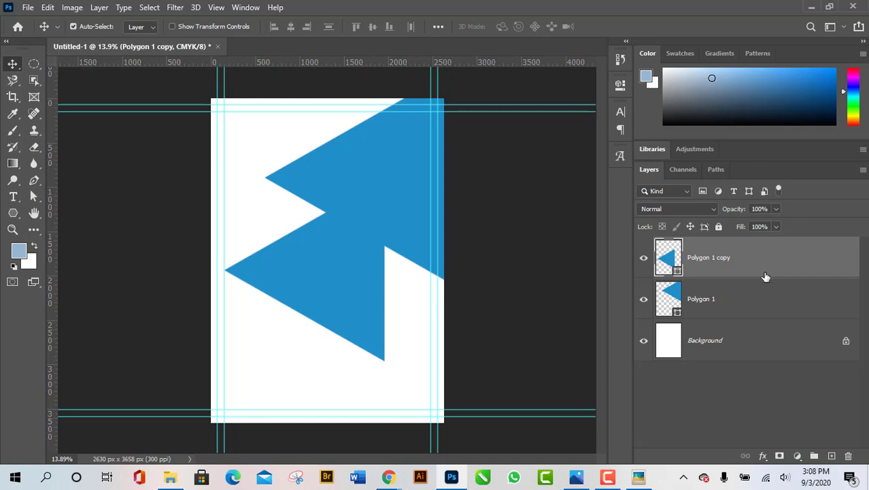
drag(321, 299, 342, 303)
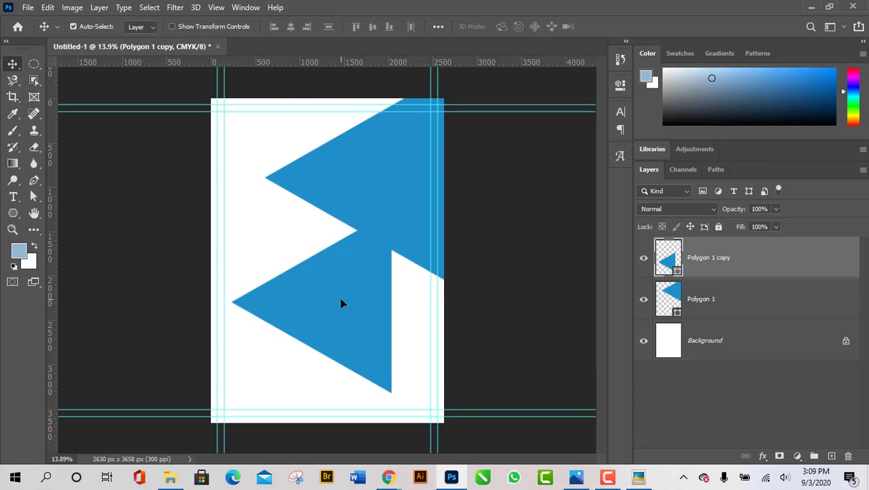
drag(343, 306, 323, 336)
key(ctrl)
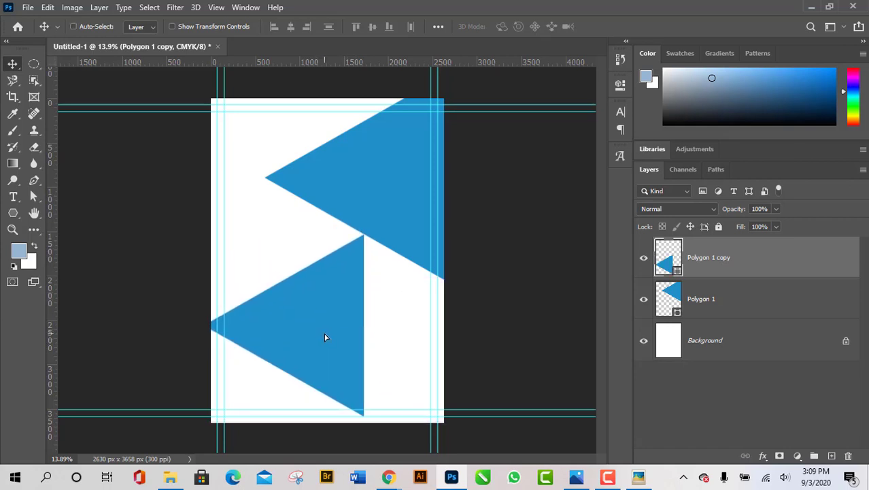
Step: Rotate the triangle copy about -61.4° and fit it against the large triangle's lower edge, with their left corners meeting
key(ctrl+t)
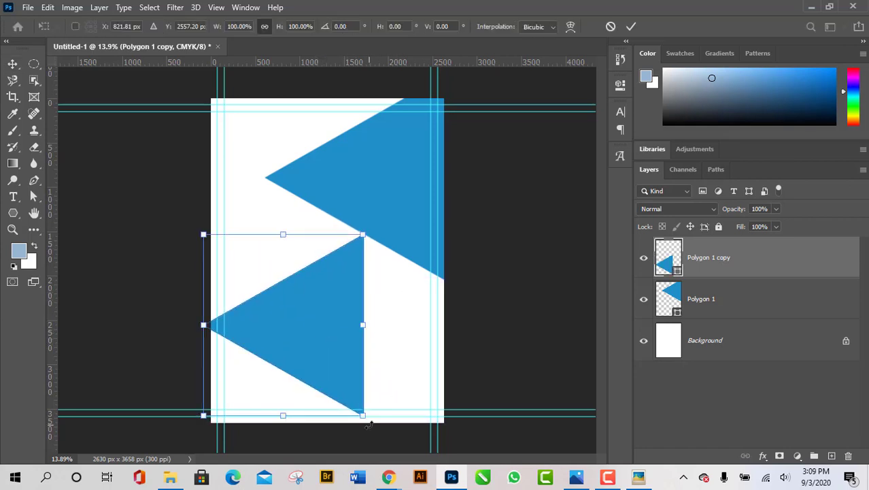
drag(370, 420, 453, 294)
drag(282, 310, 306, 277)
drag(304, 271, 304, 271)
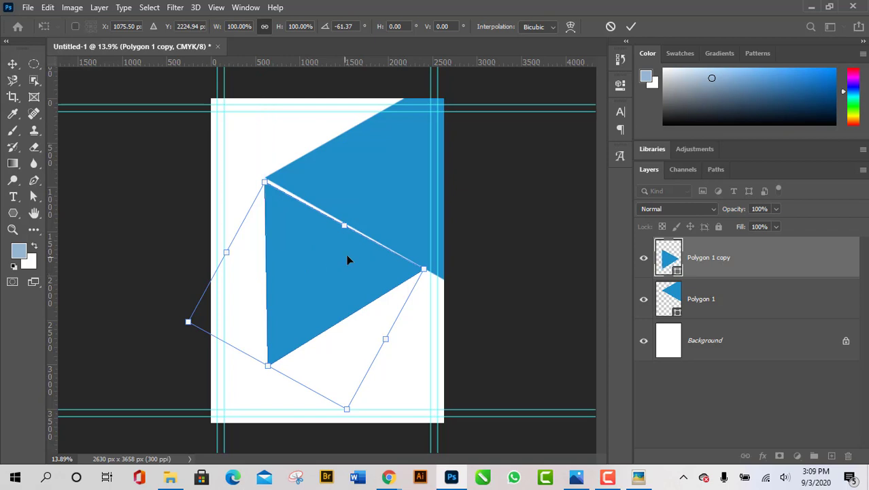
scroll(293, 220, up, 2)
scroll(272, 204, up, 2)
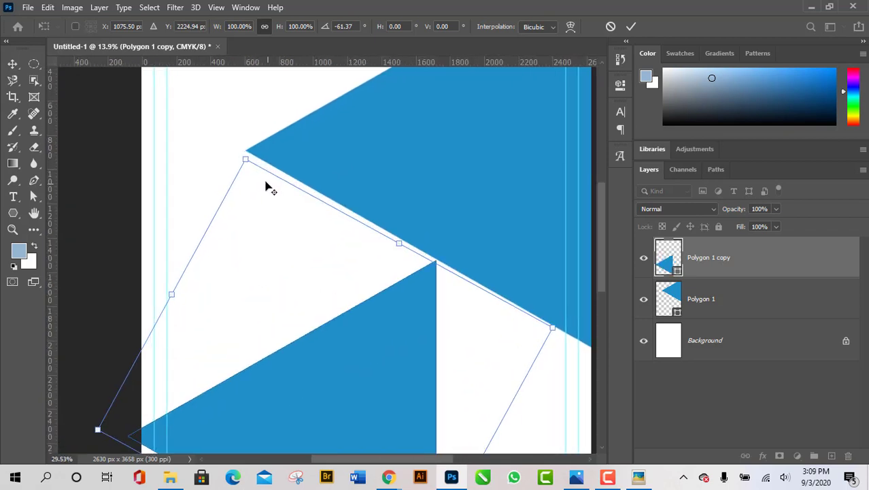
drag(245, 150, 248, 203)
scroll(250, 302, down, 2)
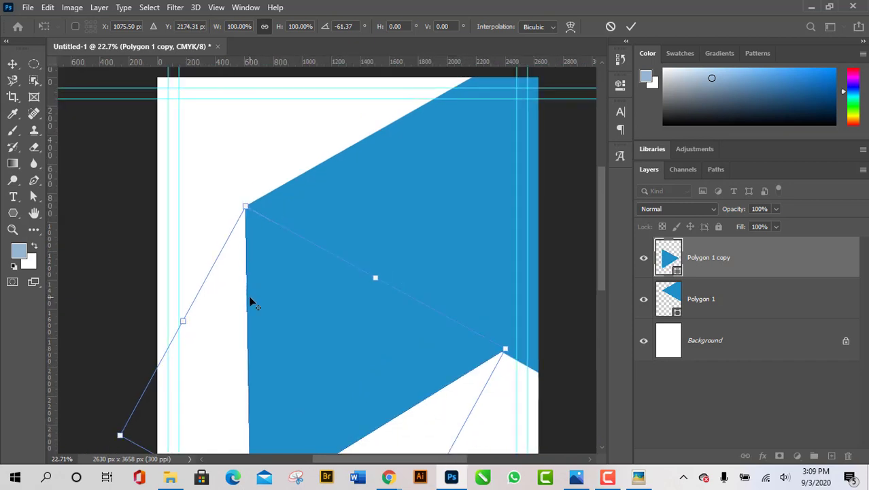
scroll(359, 327, down, 2)
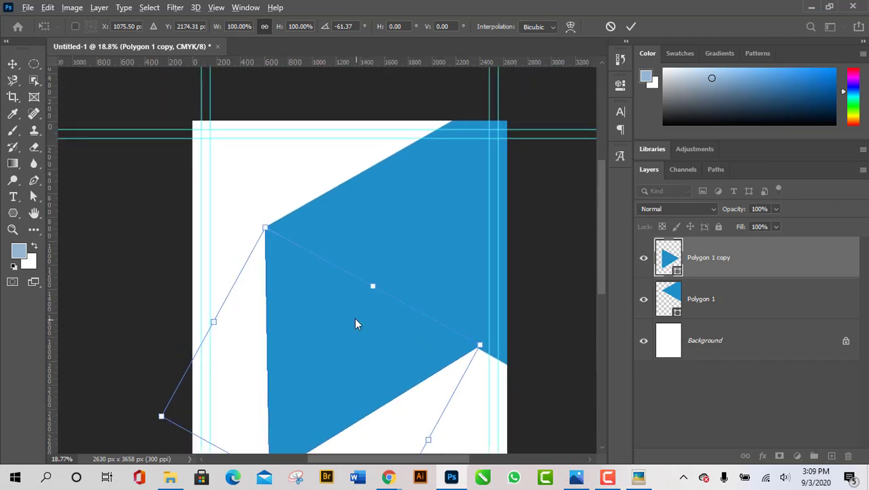
scroll(355, 320, down, 2)
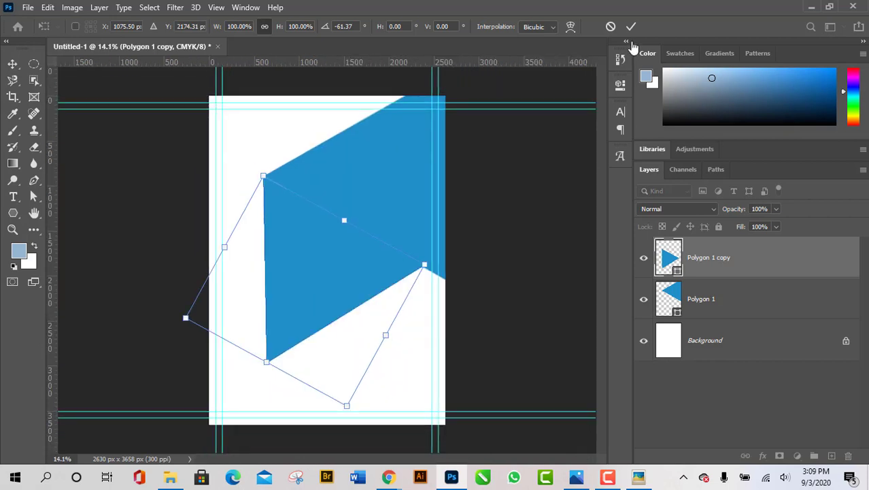
click(631, 27)
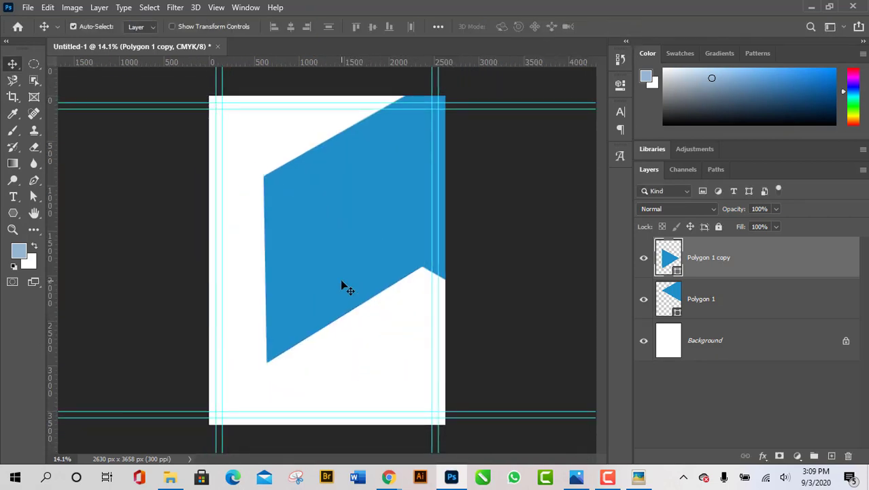
Step: Change the rotated triangle copy's fill to a muted grey-blue
double_click(677, 271)
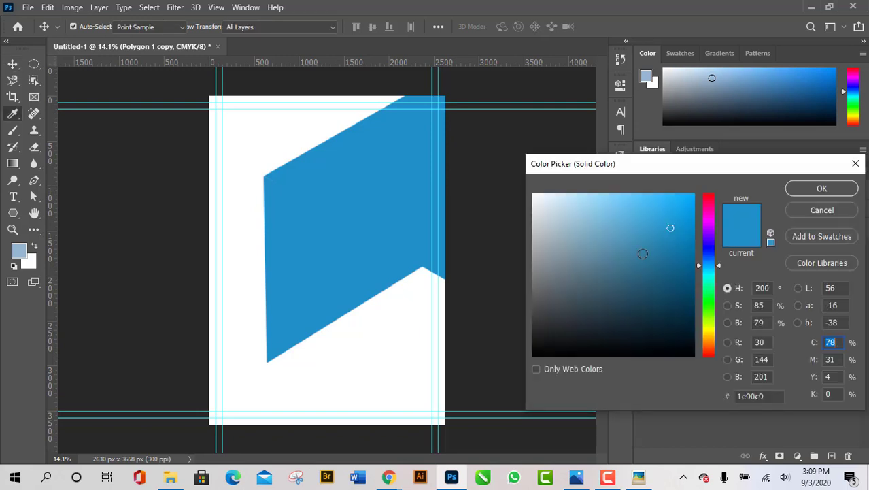
click(592, 211)
click(567, 246)
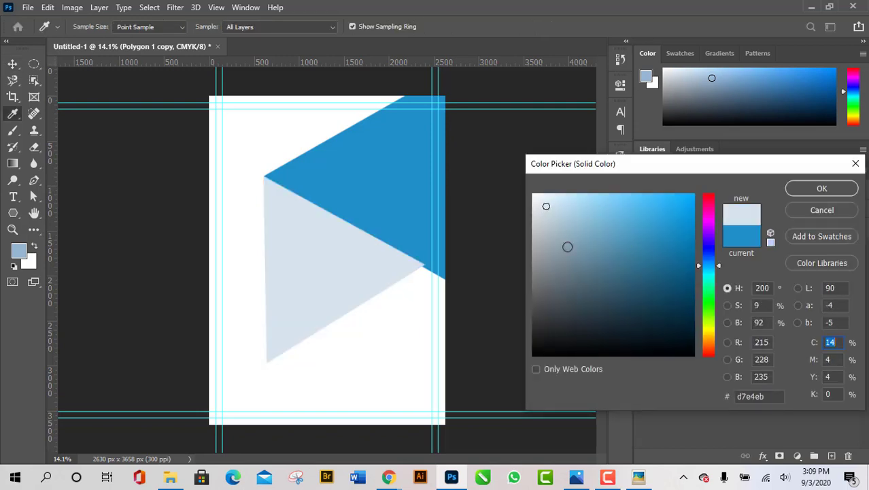
click(828, 191)
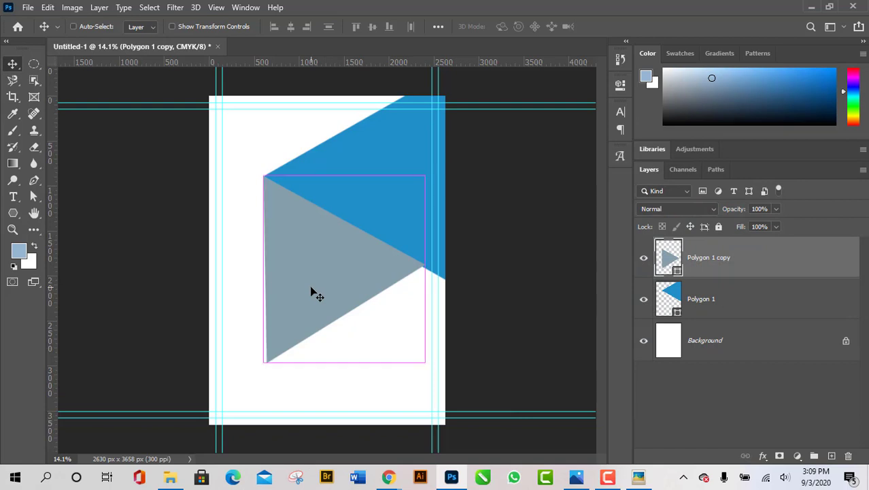
Step: Scale the grey-blue triangle copy to 99.88% and adjust its rotation to 0.32° below the large blue triangle
key(ctrl+t)
scroll(483, 340, up, 2)
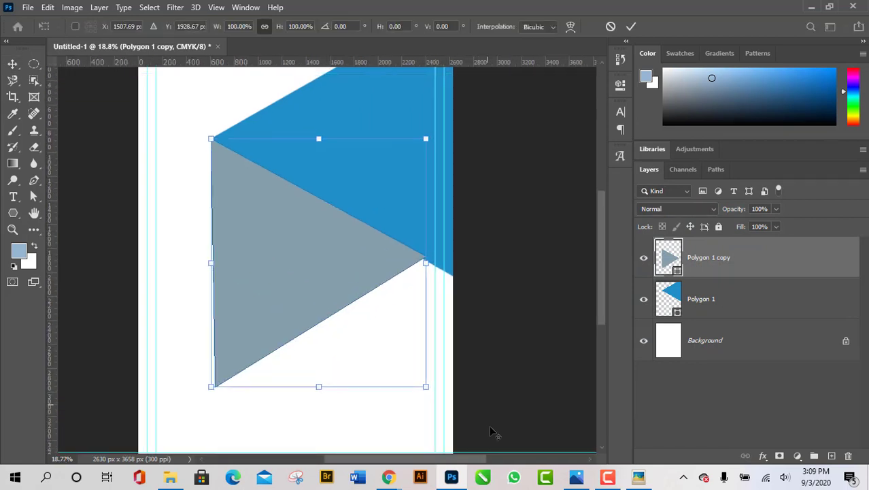
scroll(428, 391, up, 1)
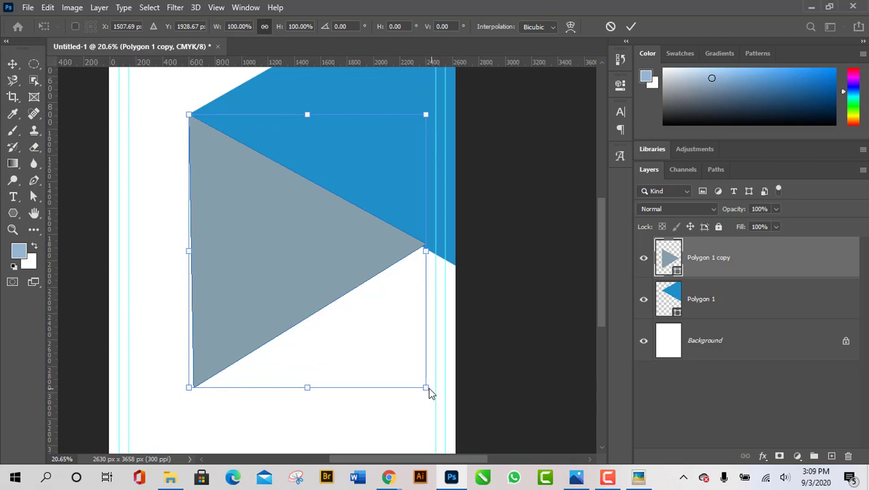
drag(425, 387, 430, 412)
drag(239, 162, 239, 181)
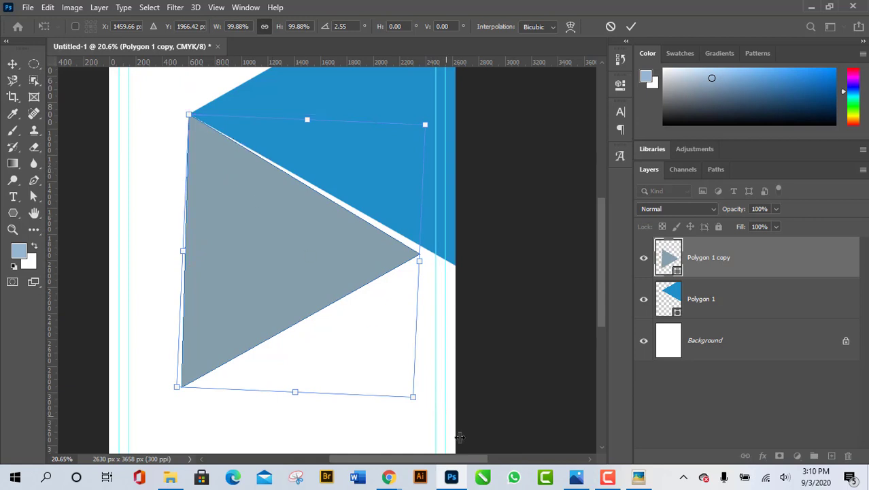
drag(420, 413, 432, 413)
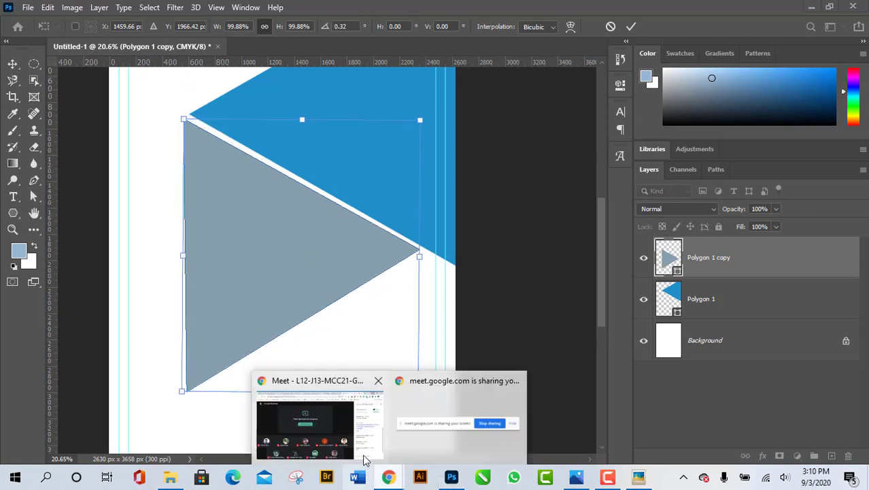
Step: Switch to the Google Meet call in Chrome, admit the waiting participant and return to Photoshop
click(388, 476)
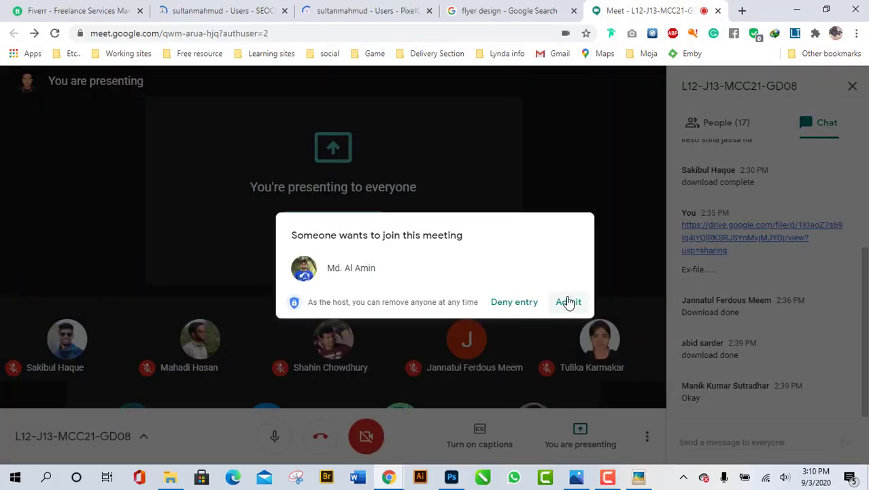
click(565, 304)
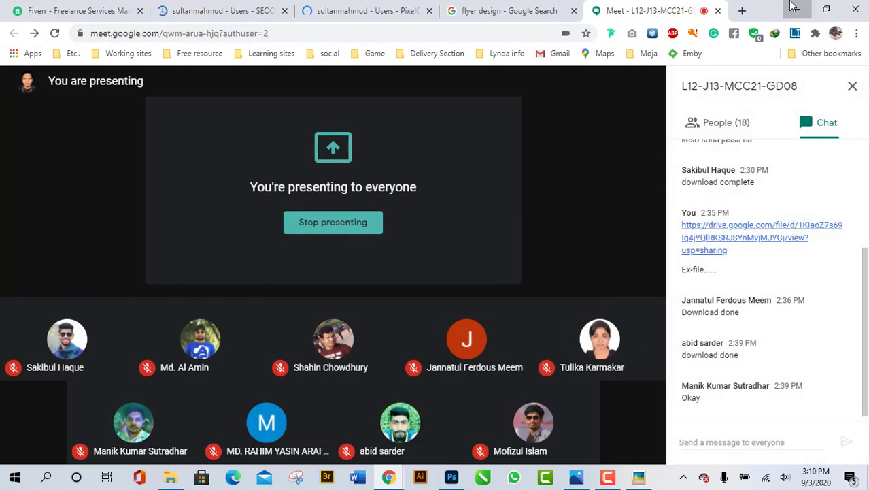
key(alt+Tab)
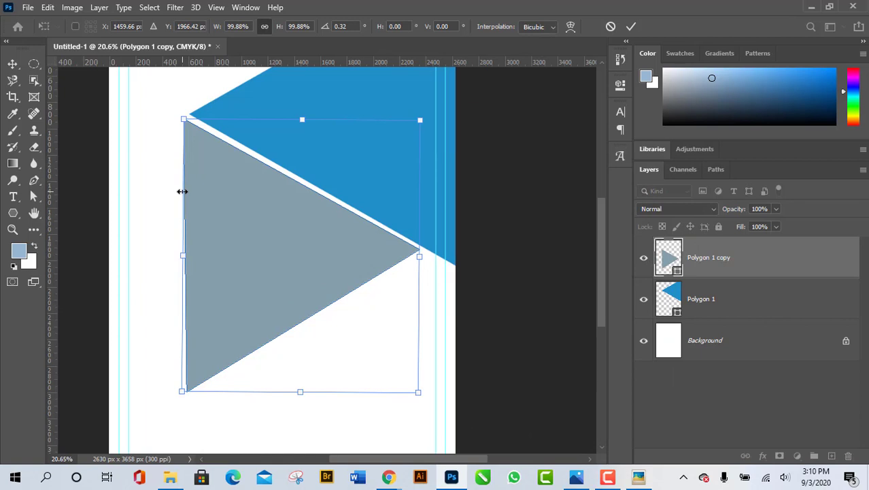
Step: Rotate the grey-blue triangle to 1.10° and move it so its upper corner meets the blue triangle's left tip
scroll(194, 106, up, 3)
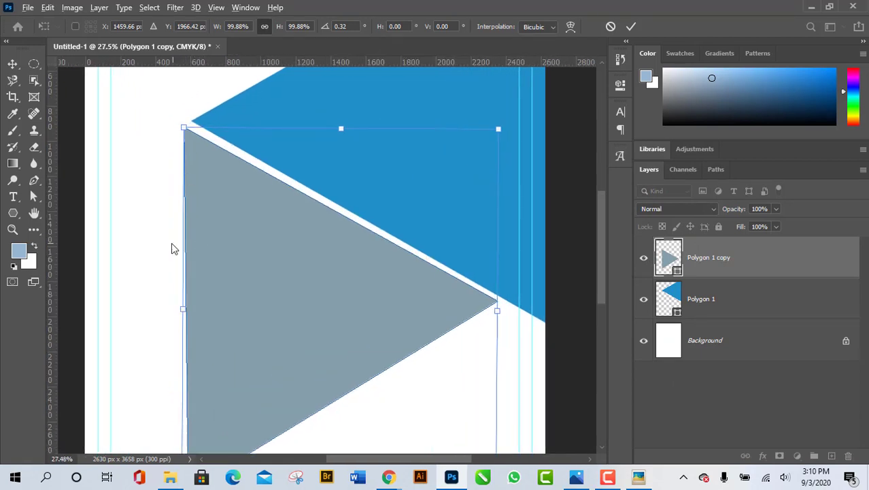
mouse_move(225, 210)
mouse_down()
mouse_move(231, 217)
mouse_move(229, 205)
mouse_up()
scroll(251, 292, down, 3)
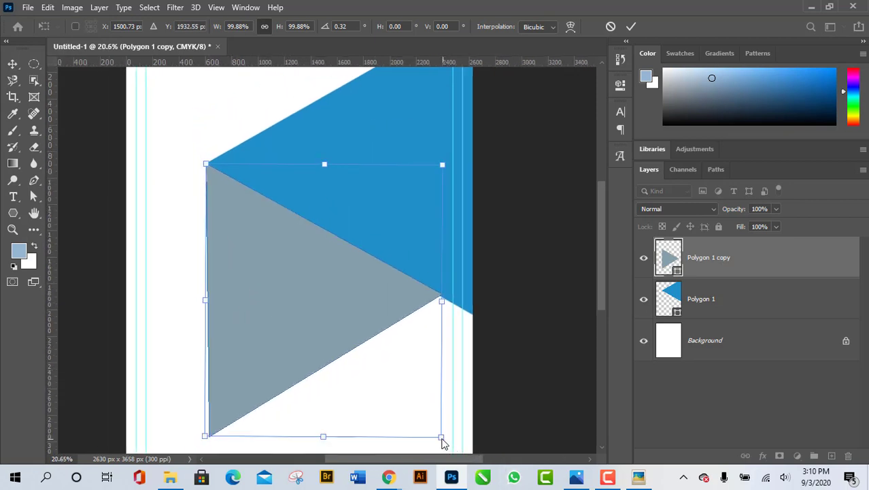
drag(449, 447, 455, 452)
scroll(196, 155, up, 4)
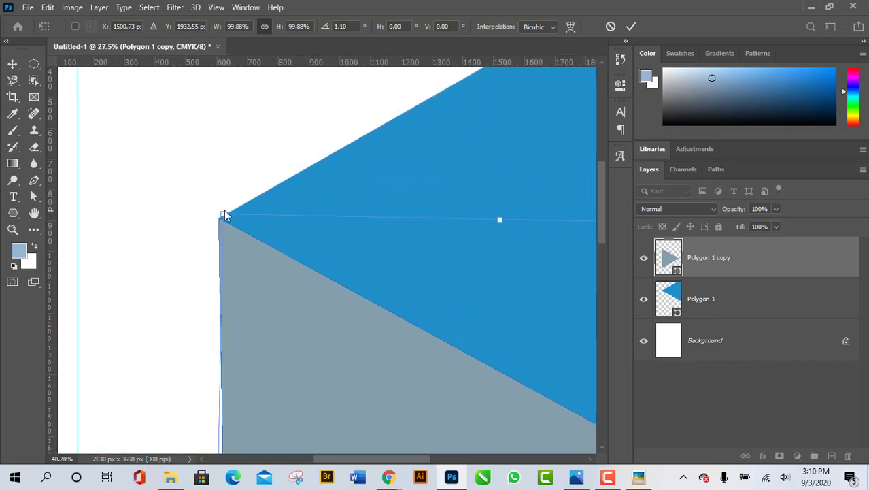
drag(253, 266, 218, 292)
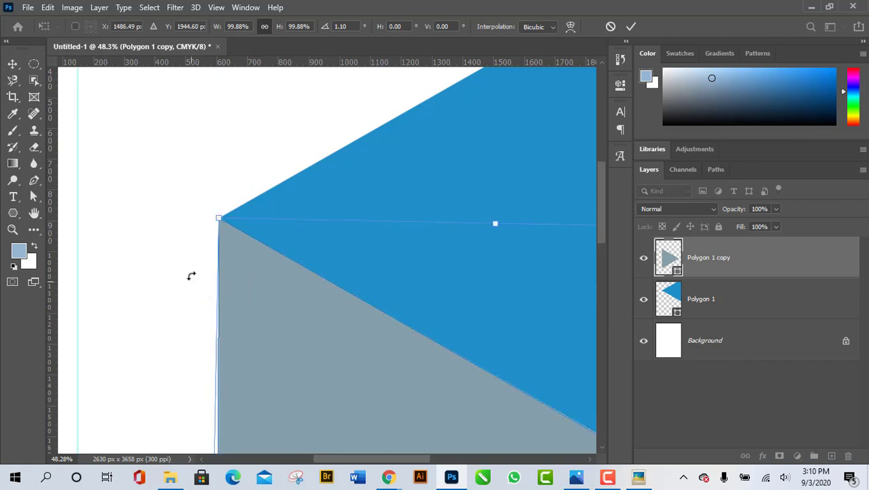
Step: Refine the grey-blue triangle's rotation to 1.15°, check its fit along the blue triangle's lower edge and apply the transform
scroll(194, 280, down, 5)
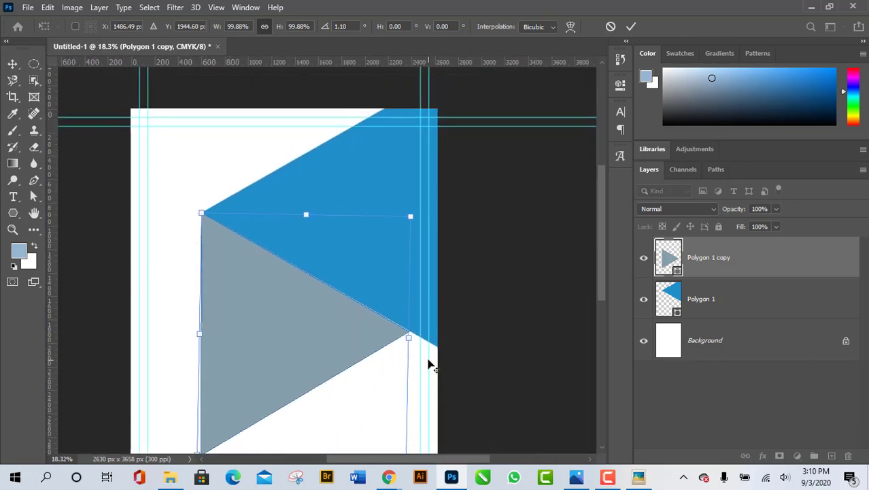
scroll(428, 363, up, 3)
scroll(405, 334, up, 5)
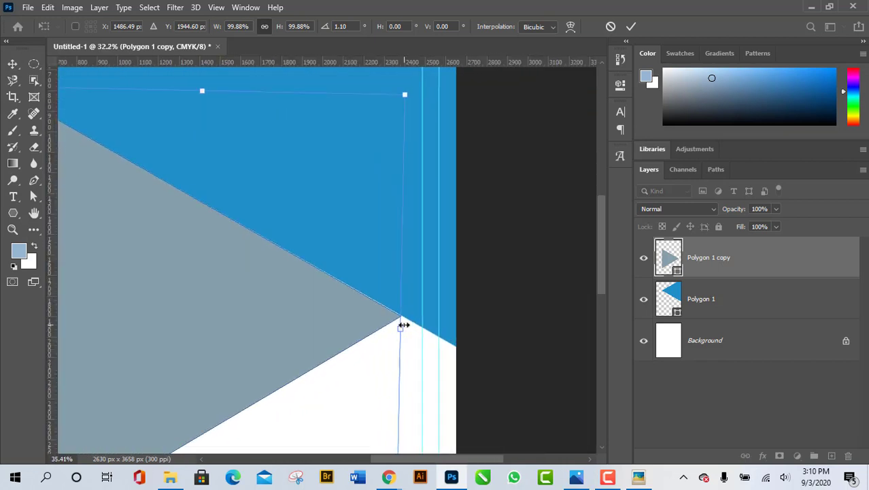
scroll(403, 318, up, 2)
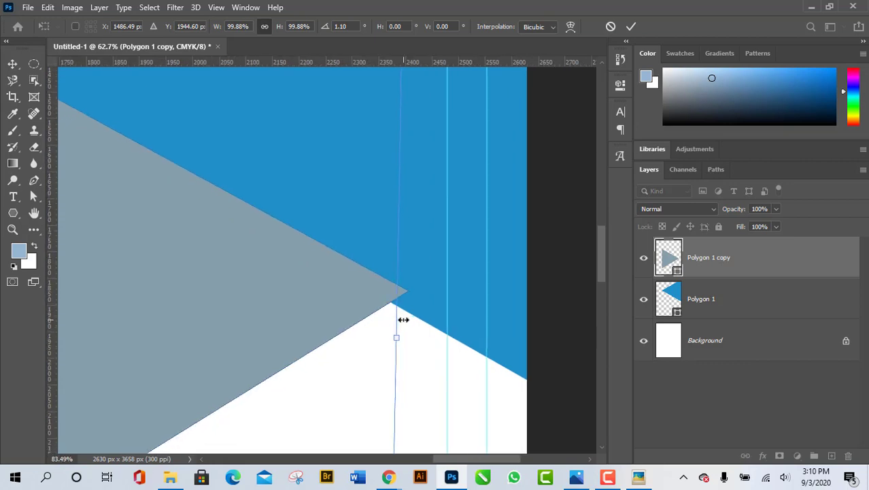
scroll(389, 353, down, 5)
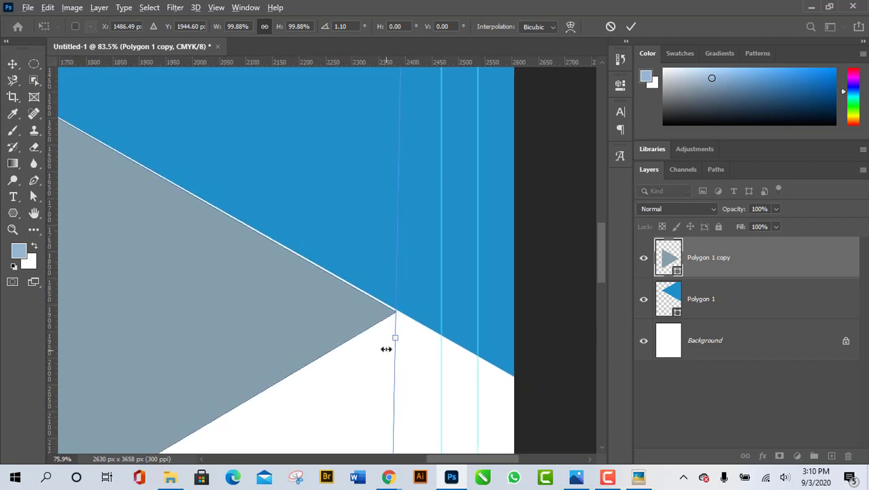
scroll(388, 351, down, 4)
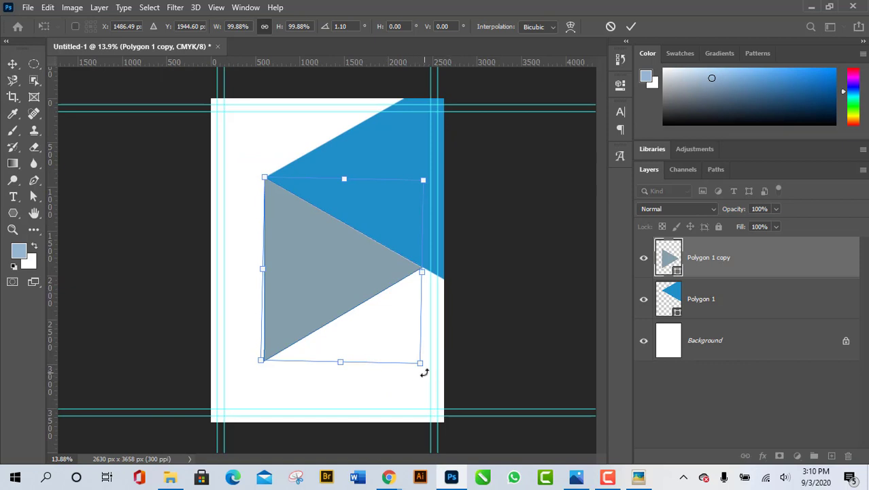
drag(423, 372, 426, 376)
scroll(433, 272, up, 5)
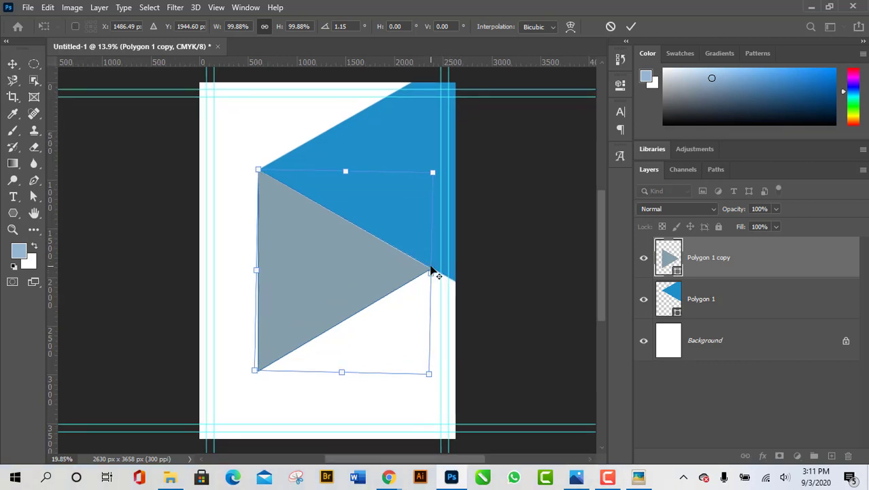
scroll(449, 274, down, 3)
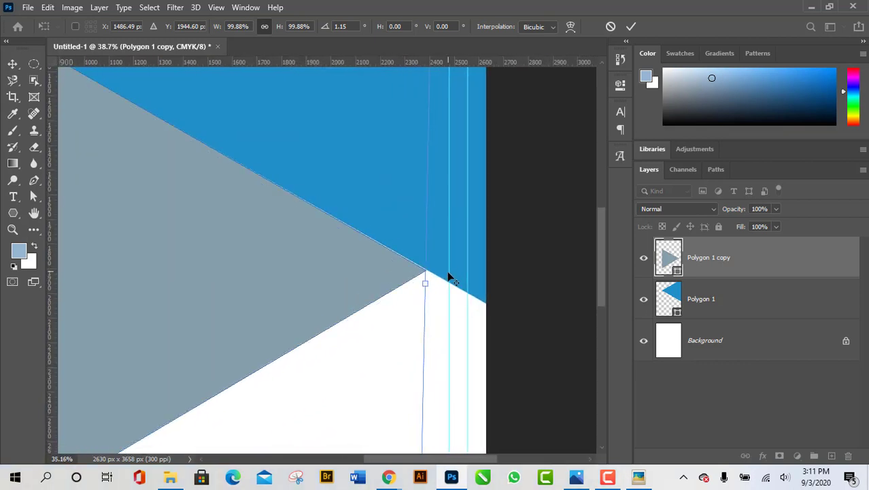
scroll(445, 275, up, 5)
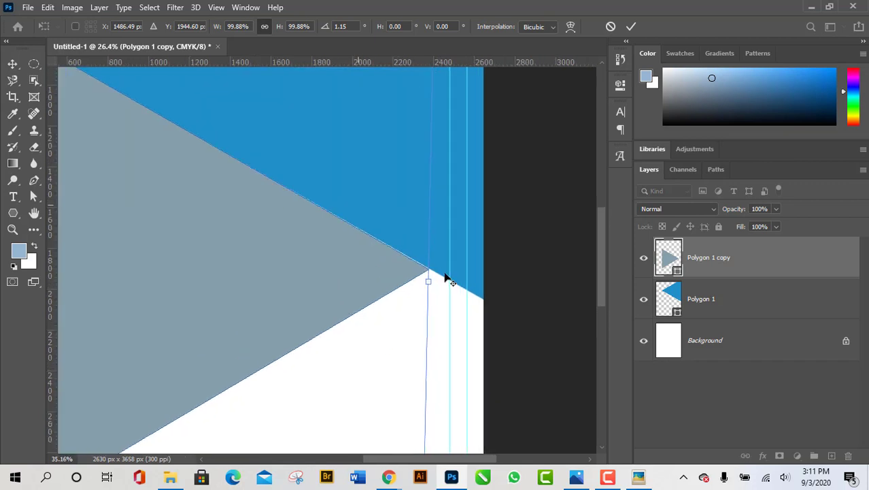
scroll(445, 276, up, 1)
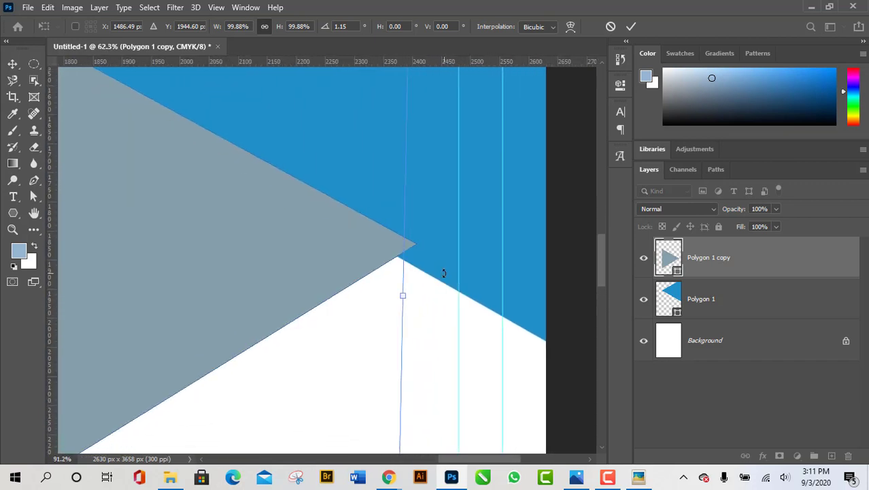
click(631, 27)
Step: Move the Polygon 1 copy layer below the Polygon 1 layer in the stacking order
scroll(484, 265, down, 2)
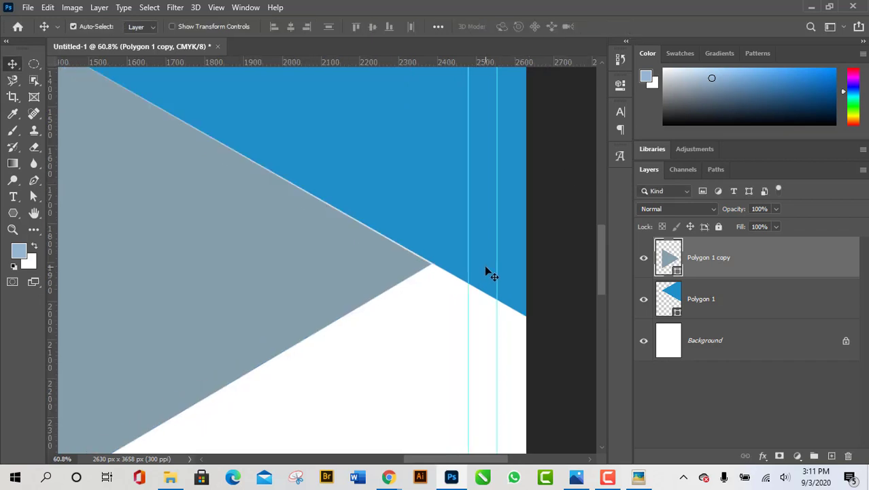
scroll(485, 269, down, 4)
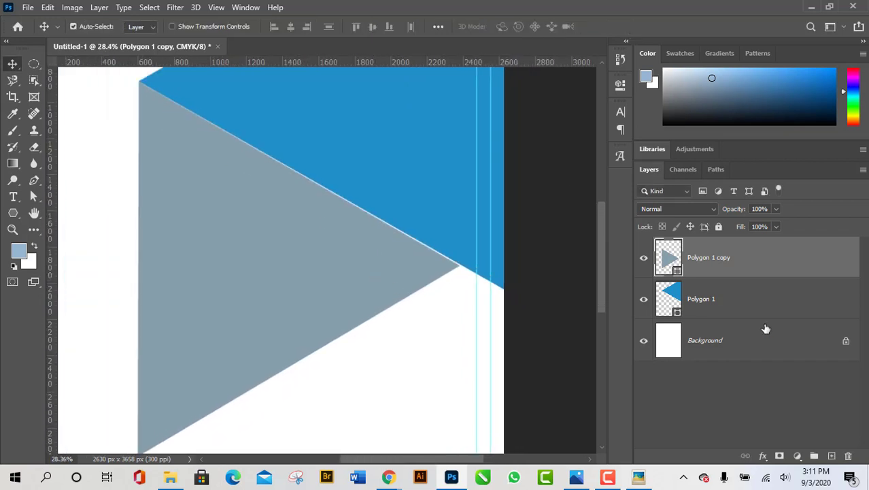
drag(750, 263, 748, 304)
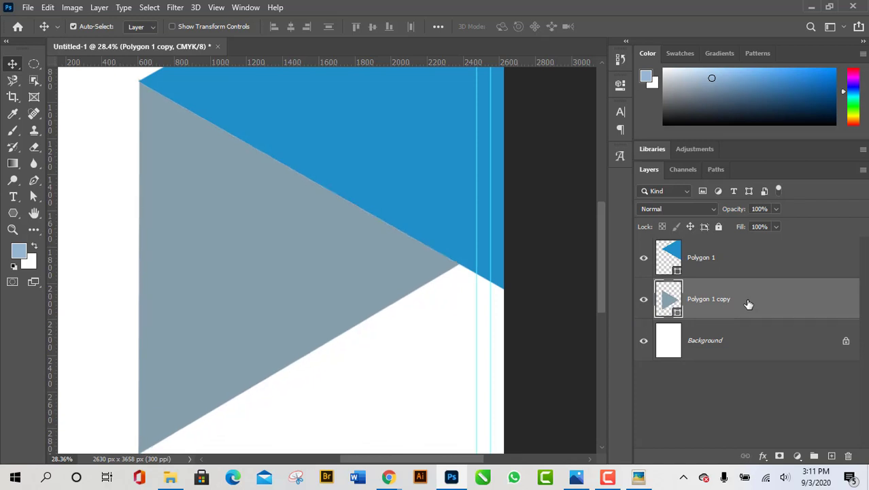
Step: Nudge the grey-blue triangle so its upper corner lines up with the blue triangle's left tip
scroll(132, 81, up, 4)
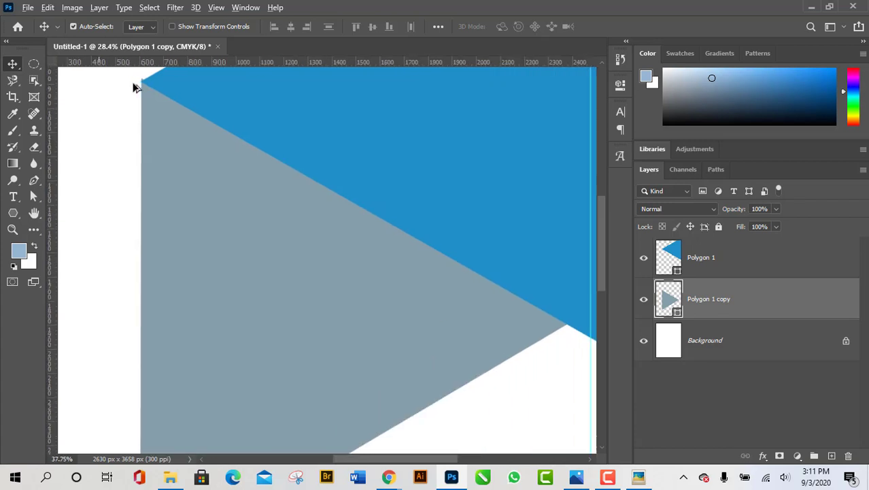
scroll(121, 140, up, 2)
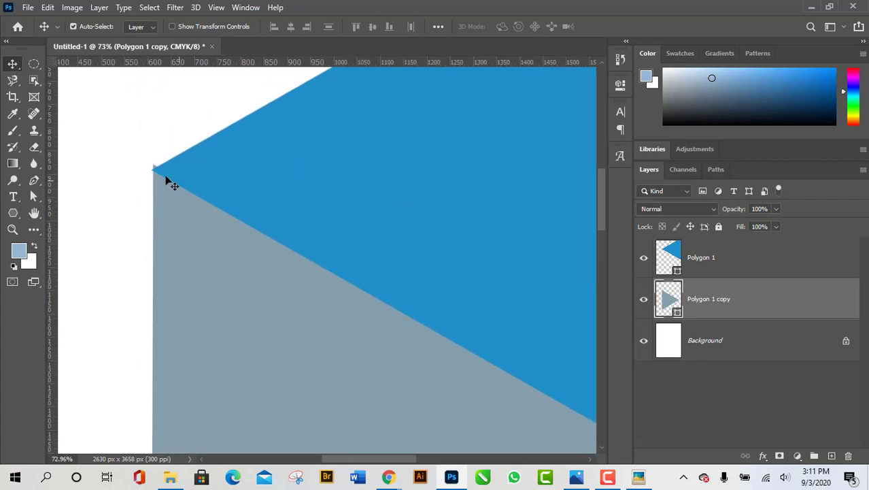
mouse_move(162, 201)
mouse_down()
mouse_move(161, 191)
mouse_move(162, 200)
mouse_up()
key(Left)
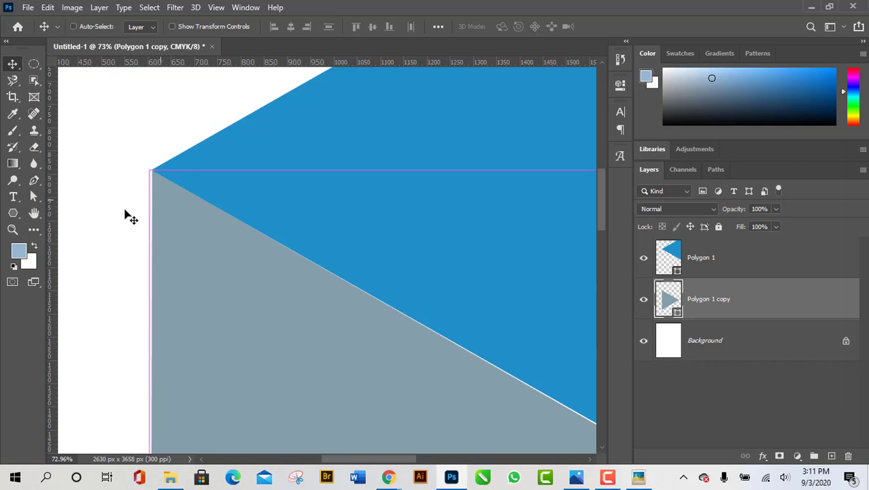
Step: Rotate the grey-blue triangle -0.06° and shift it up slightly against the blue triangle's lower edge, applying the transform
scroll(147, 216, down, 5)
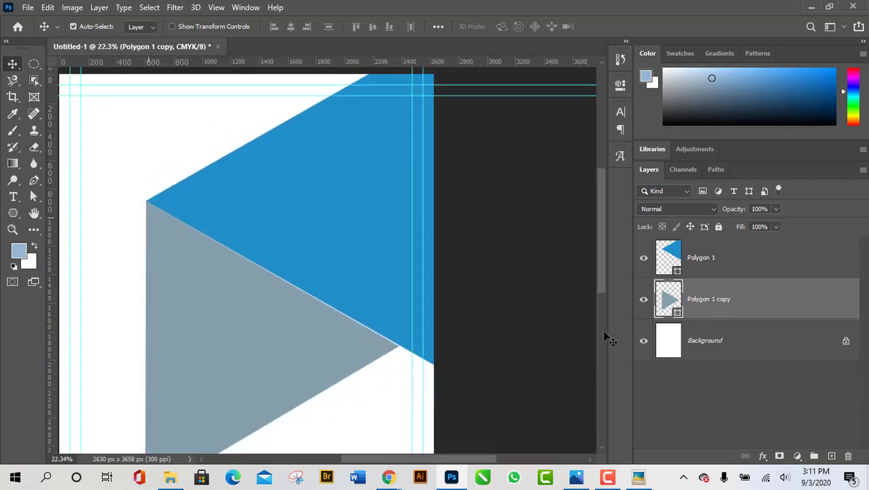
scroll(393, 367, down, 3)
scroll(367, 327, down, 1)
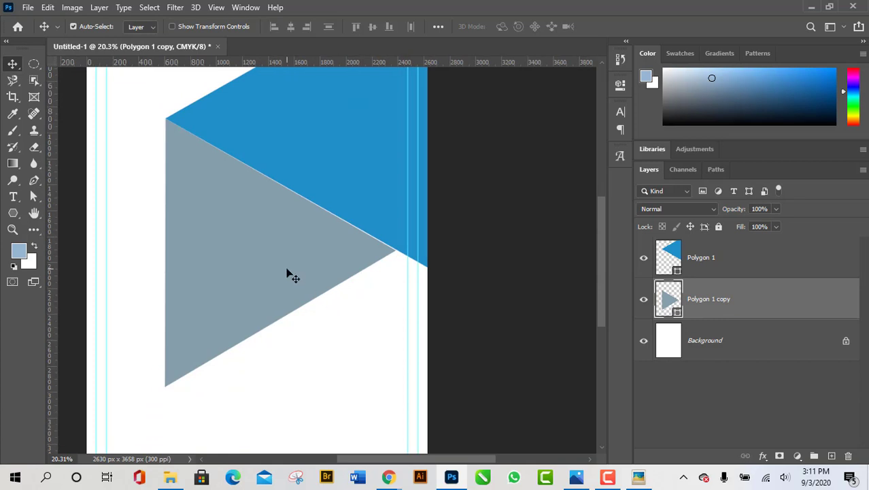
key(ctrl+t)
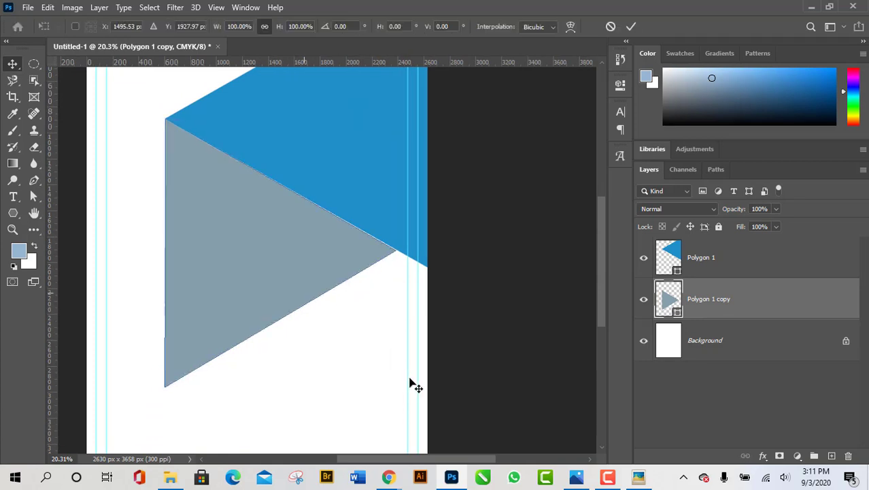
mouse_move(403, 398)
mouse_down()
mouse_move(409, 404)
mouse_move(397, 401)
mouse_up()
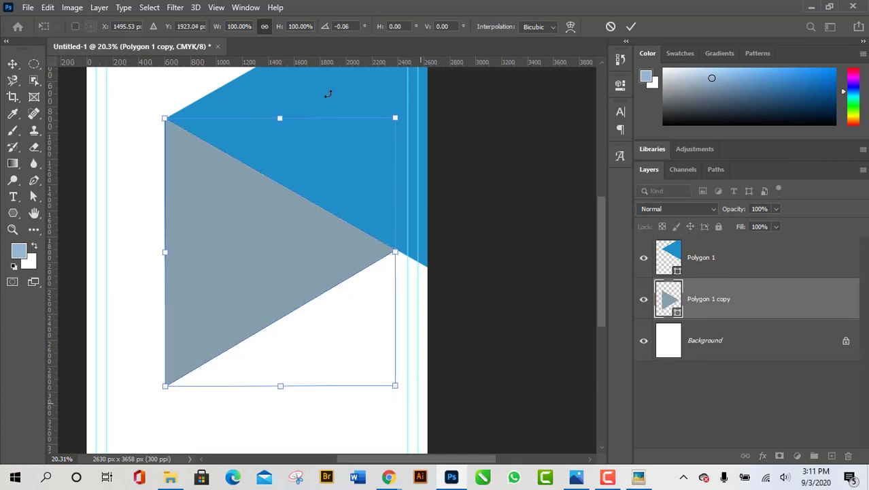
click(631, 26)
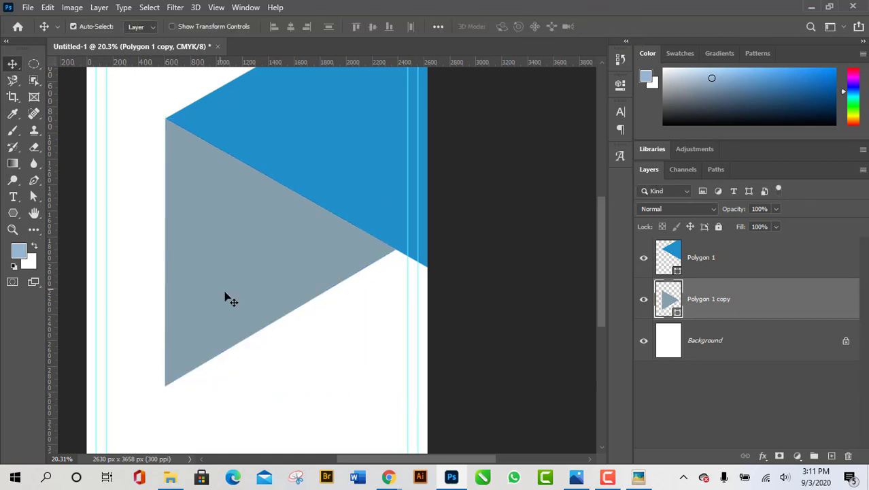
Step: Compare the whole page with the reference flyer image and select the large blue triangle
key(ctrl+0)
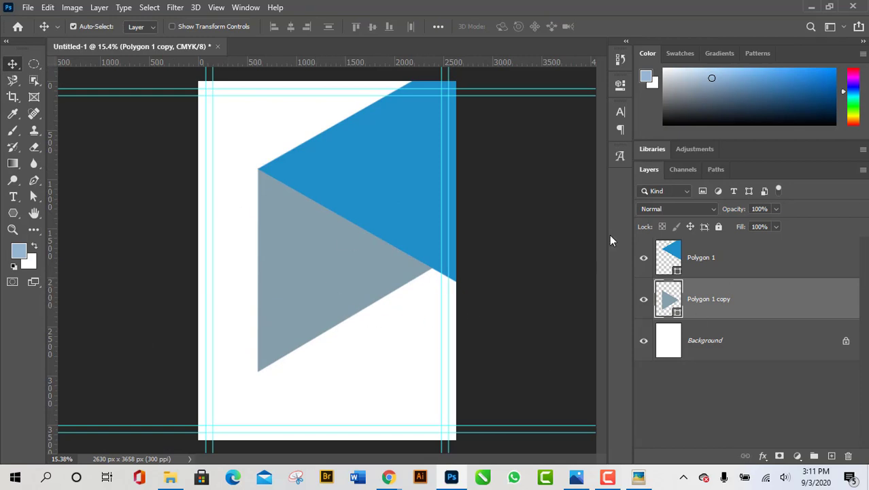
click(638, 479)
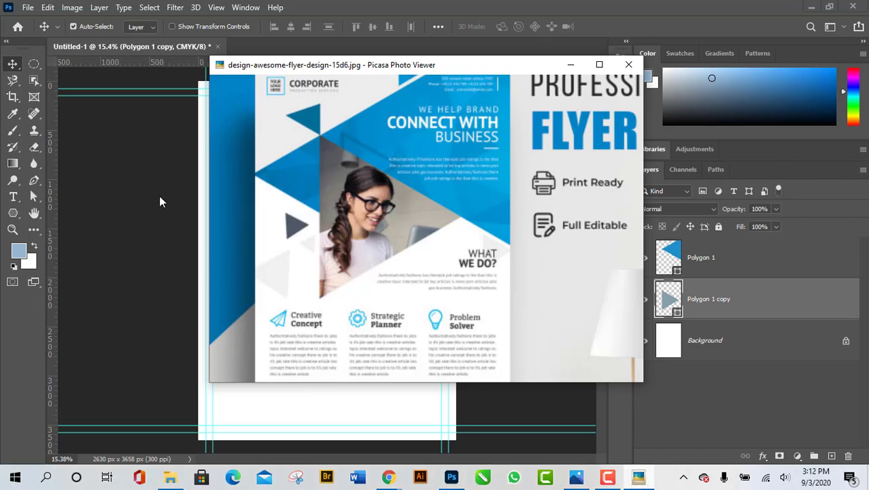
key(Escape)
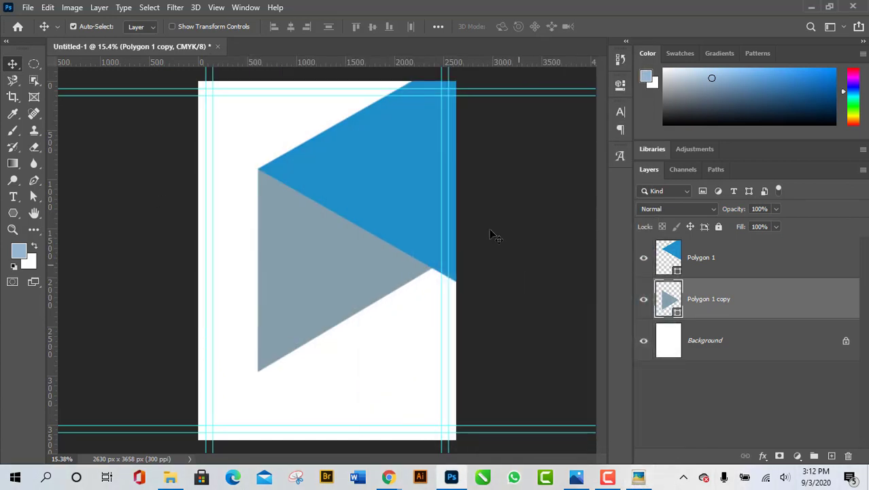
click(363, 153)
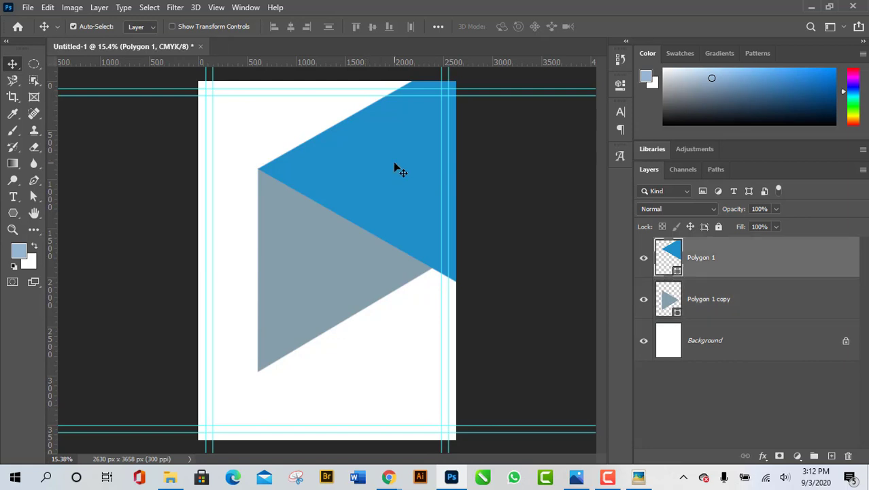
Step: Duplicate the large blue triangle against the grey-blue triangle's vertical edge and scale the copy to about 33%
drag(412, 178, 209, 286)
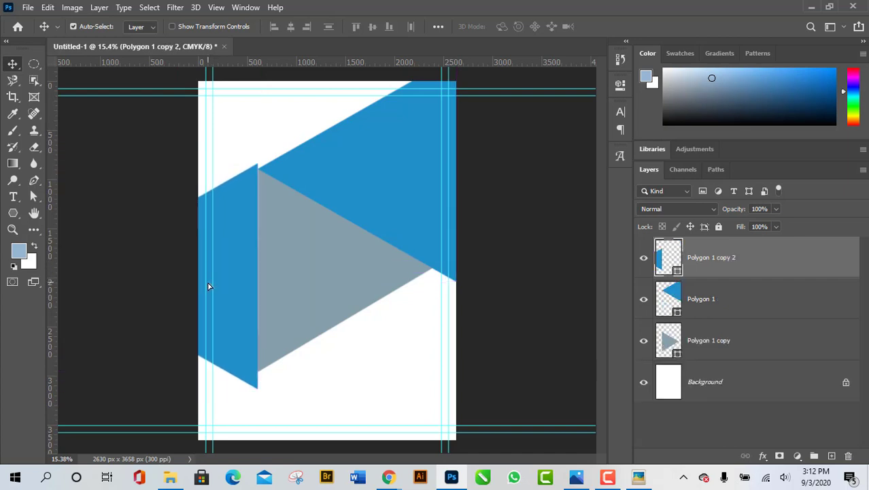
key(ctrl+t)
key(ctrl+minus)
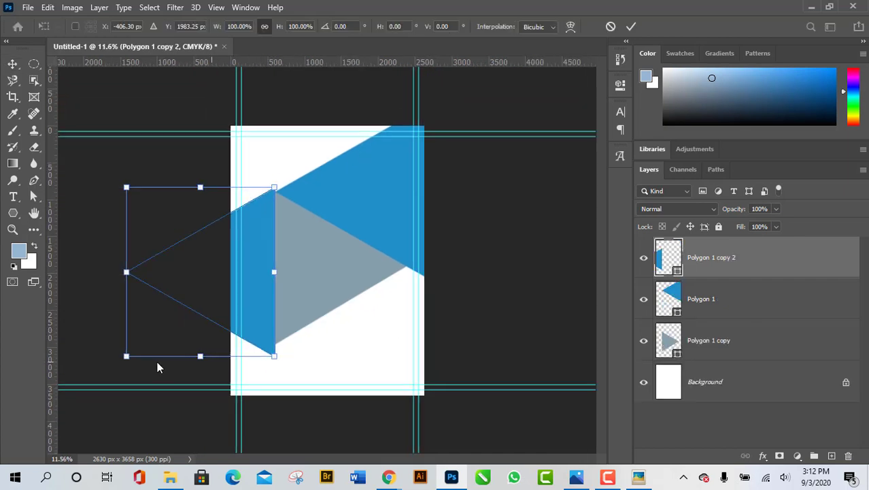
drag(126, 356, 238, 249)
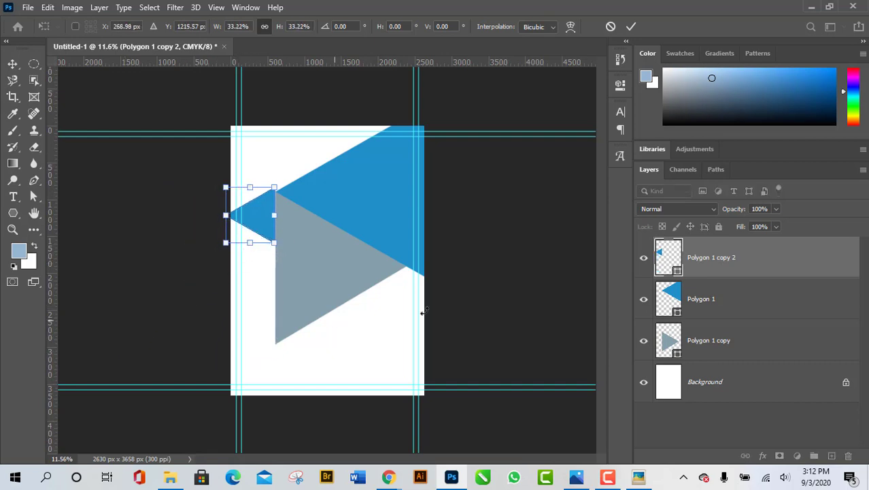
Step: Check the reference flyer and shift the small blue triangle down so its upper corner meets the large blue triangle's tip
click(638, 480)
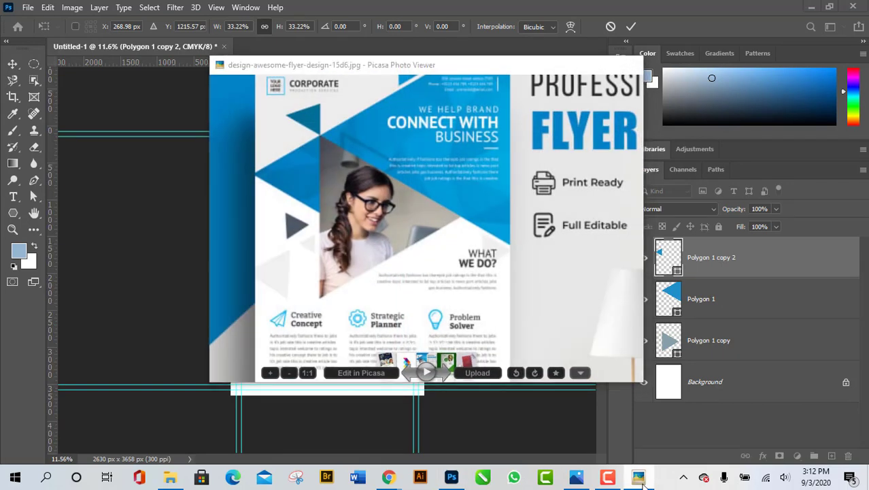
click(639, 480)
scroll(277, 202, up, 3)
scroll(239, 158, up, 6)
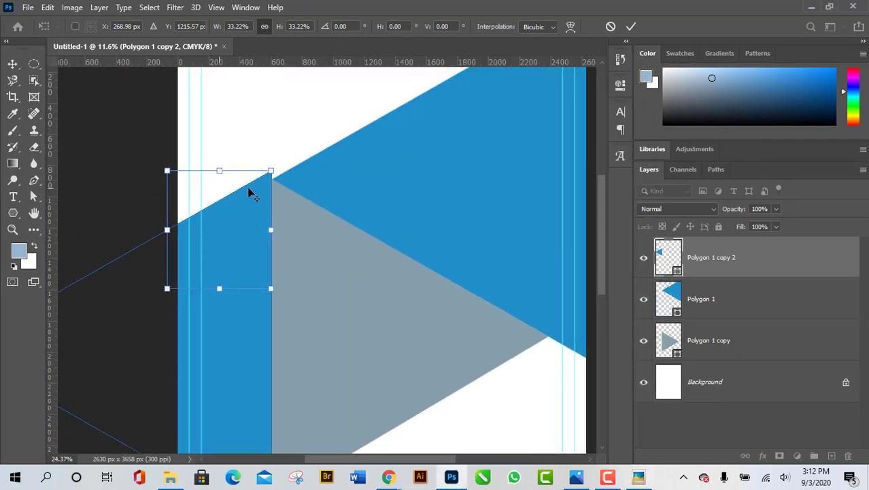
mouse_move(266, 201)
mouse_down()
mouse_move(268, 217)
mouse_move(266, 208)
mouse_up()
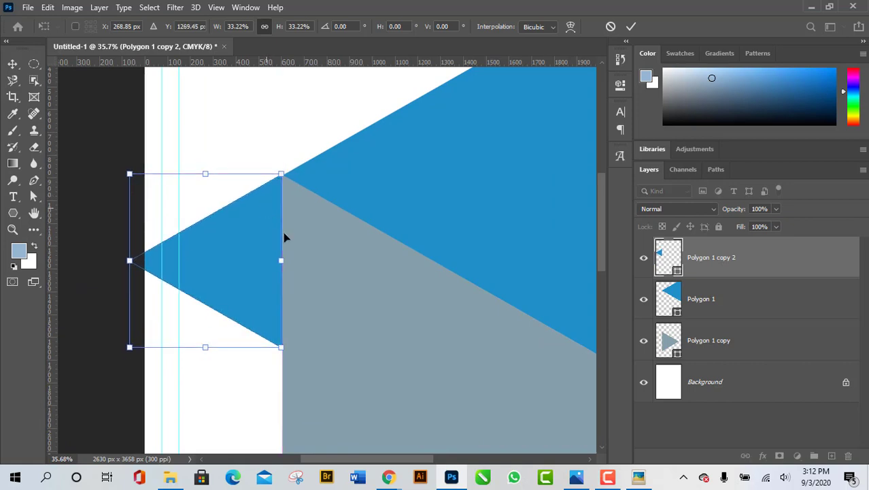
Step: Scale the small blue triangle to about 31% so its tip sits at the page's left edge, applying the transform
click(643, 478)
click(639, 478)
drag(129, 347, 139, 338)
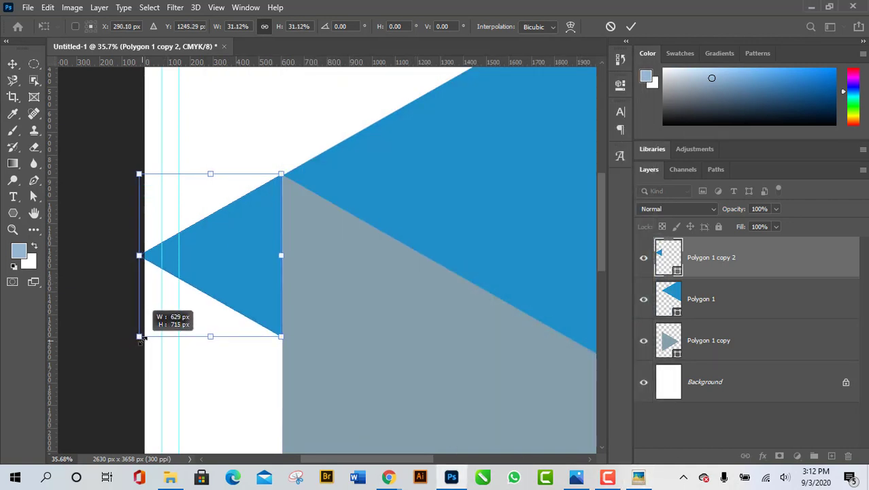
click(631, 26)
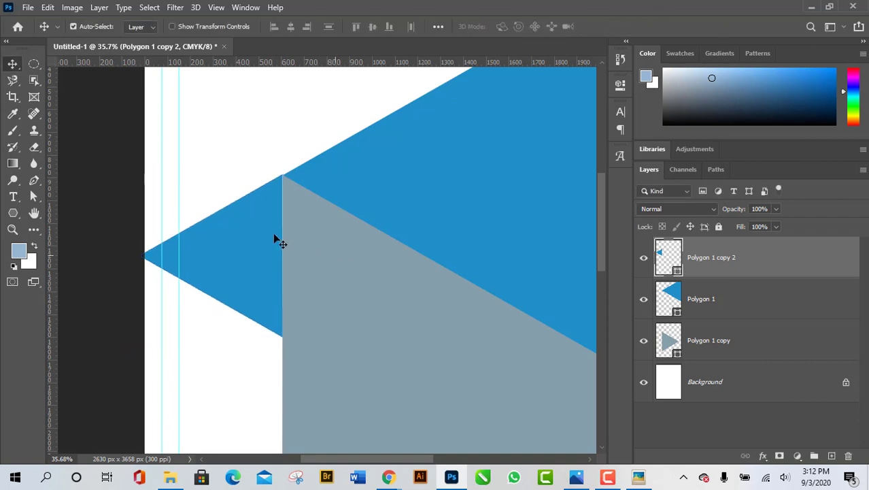
Step: Select the grey-blue triangle and examine the woman's photo and surrounding triangles in the reference flyer image
scroll(292, 224, up, 2)
scroll(207, 238, down, 4)
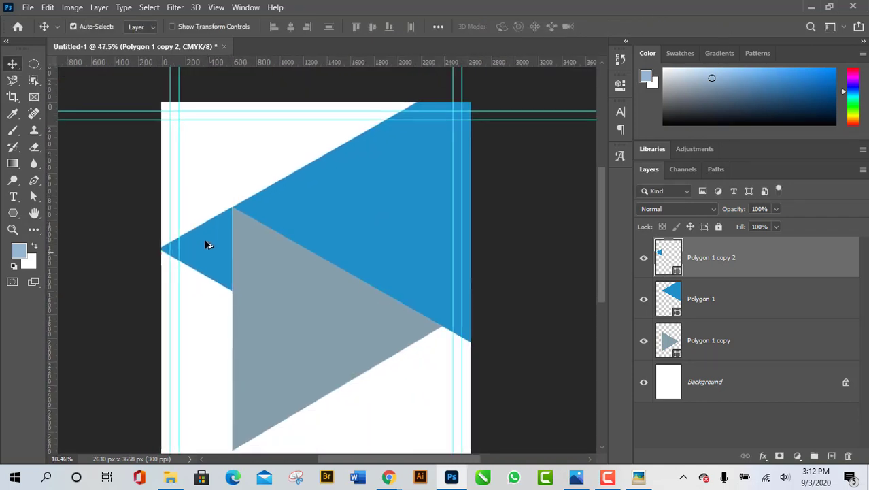
scroll(270, 267, down, 2)
click(329, 274)
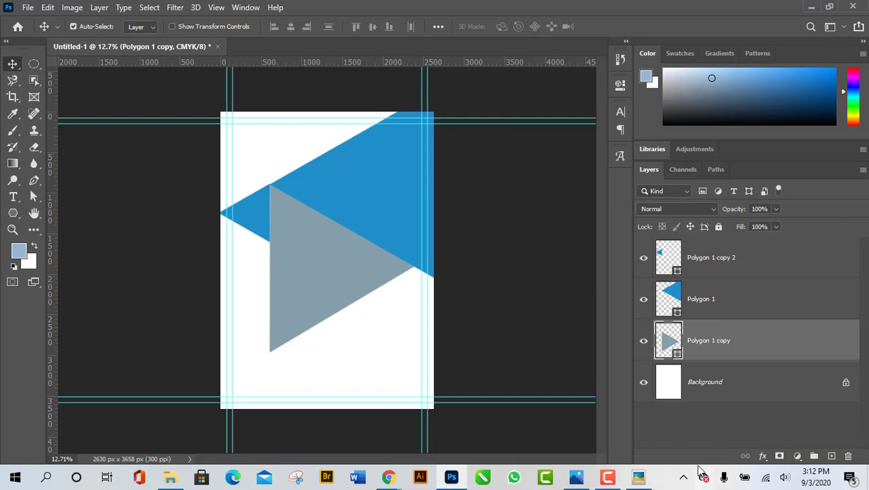
click(643, 480)
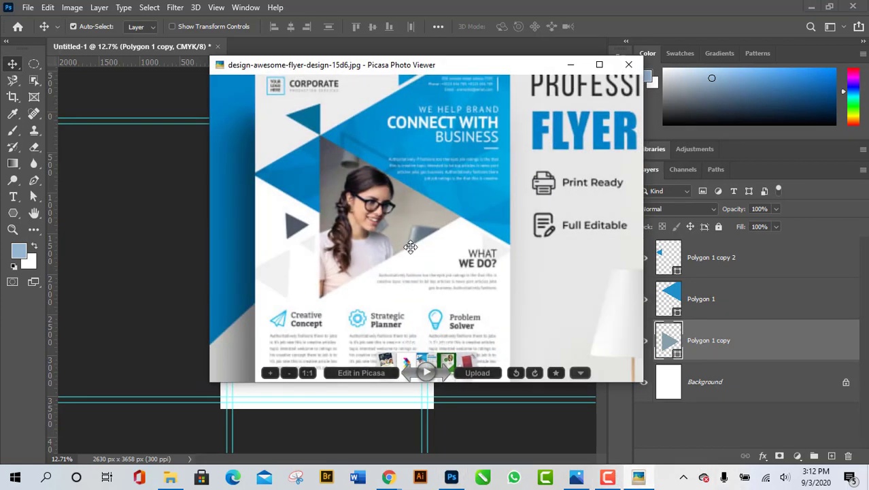
scroll(377, 225, up, 8)
scroll(377, 224, down, 6)
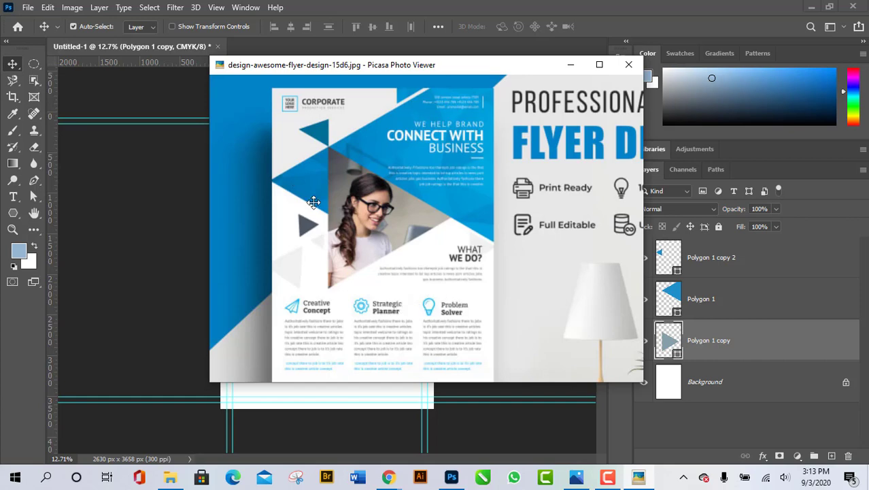
scroll(364, 262, up, 4)
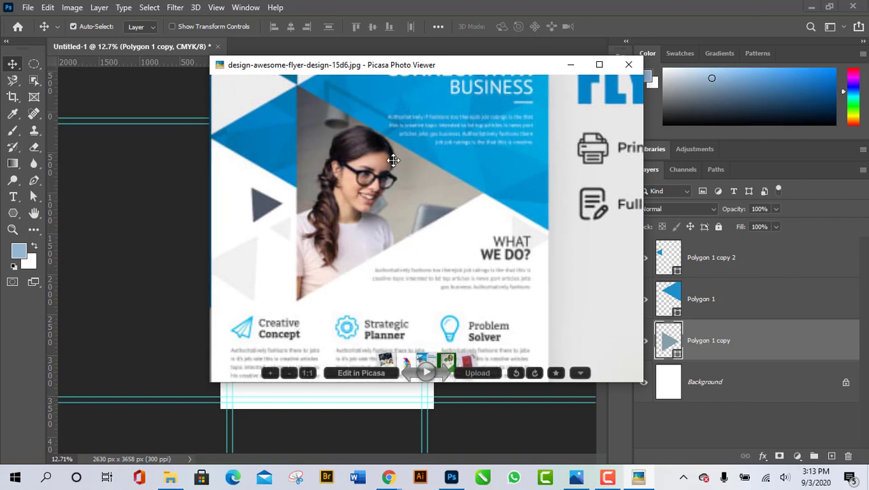
click(571, 65)
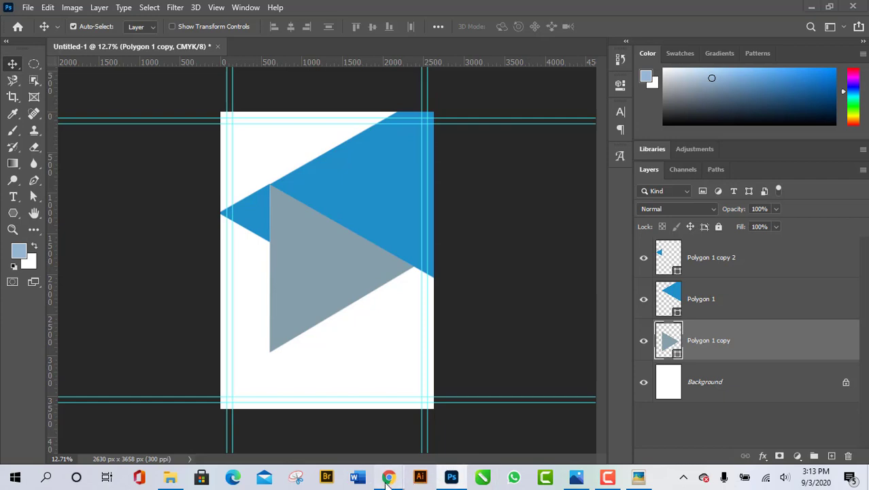
Step: Switch to Chrome and search Google for "girls images" in a new tab
mouse_move(387, 478)
click(376, 380)
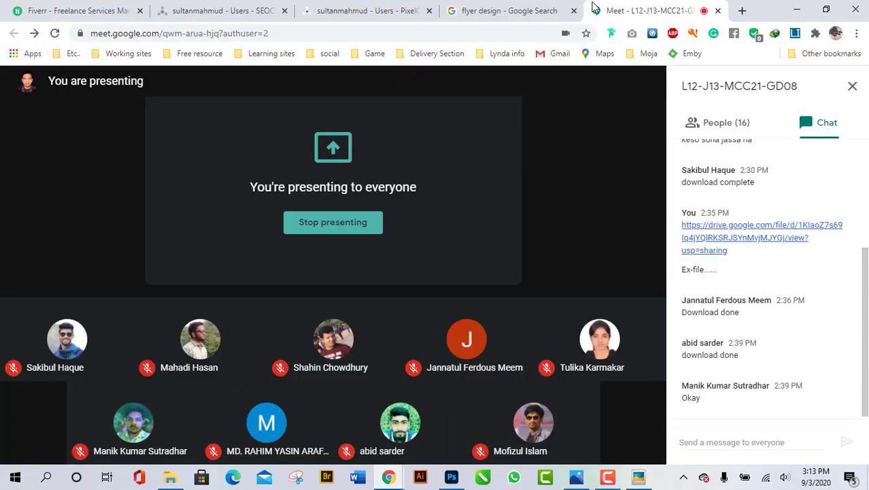
click(742, 10)
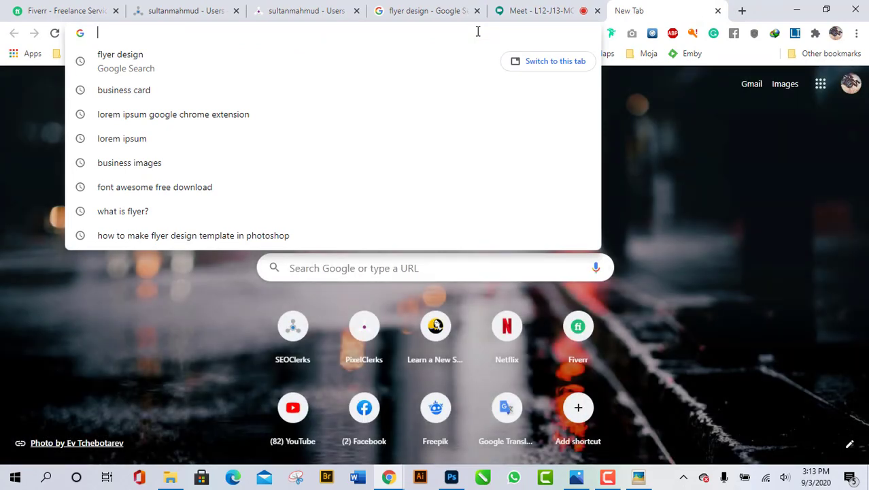
text(gi)
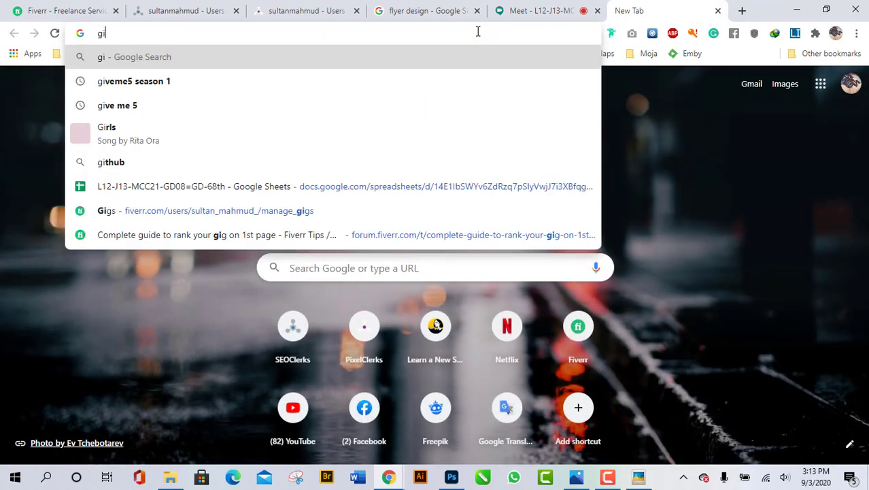
text(rls)
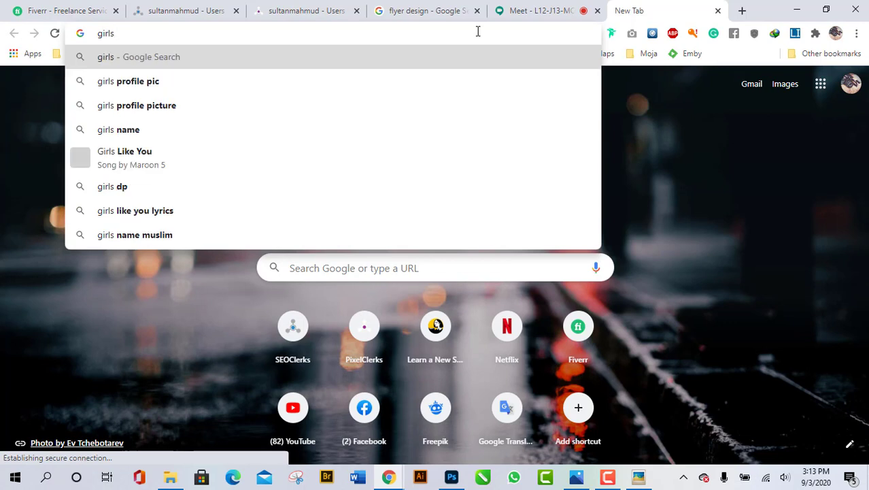
text( imag)
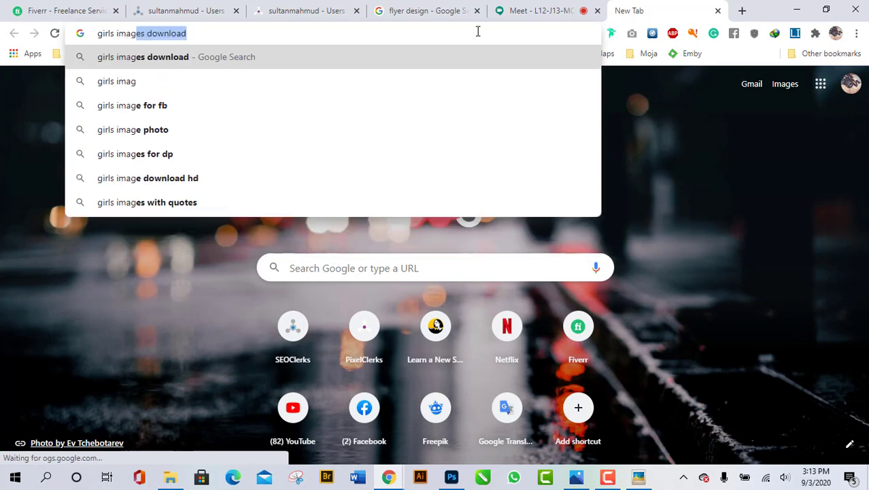
text(es)
key(Return)
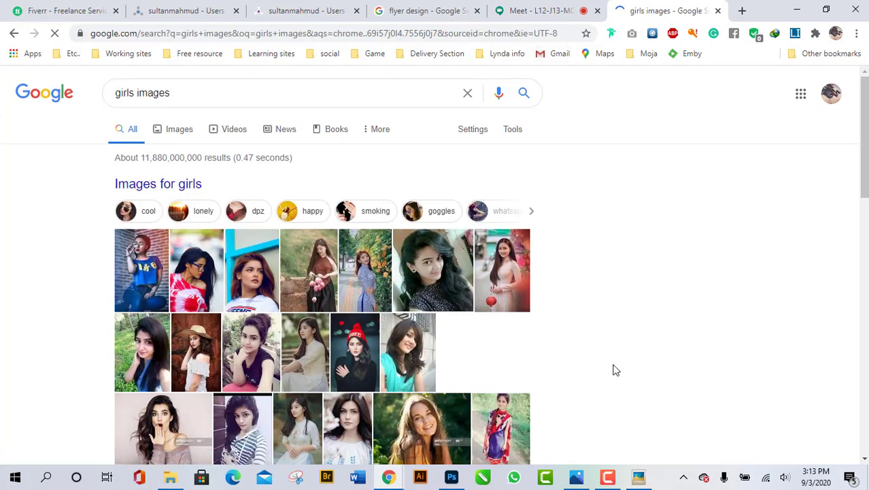
Step: Show the image results for the search and browse them for a photo suitable for the flyer
scroll(340, 353, down, 3)
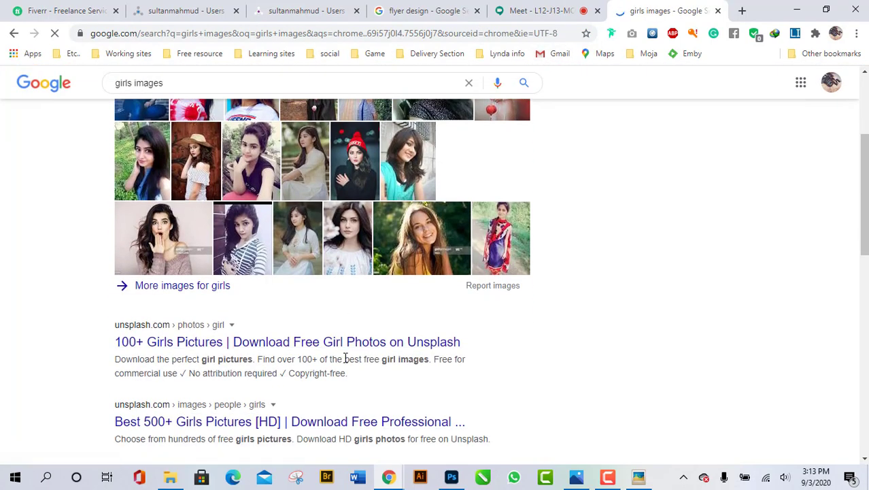
scroll(345, 361, up, 3)
click(173, 134)
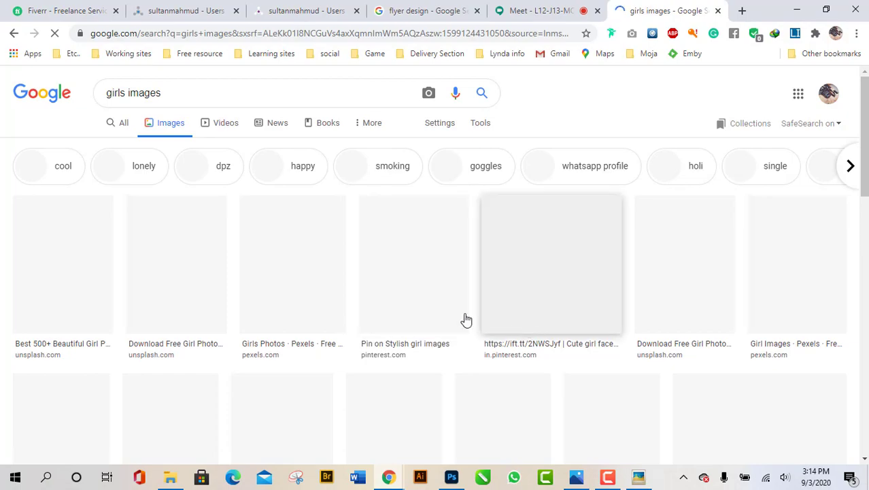
scroll(373, 335, down, 2)
scroll(373, 334, down, 10)
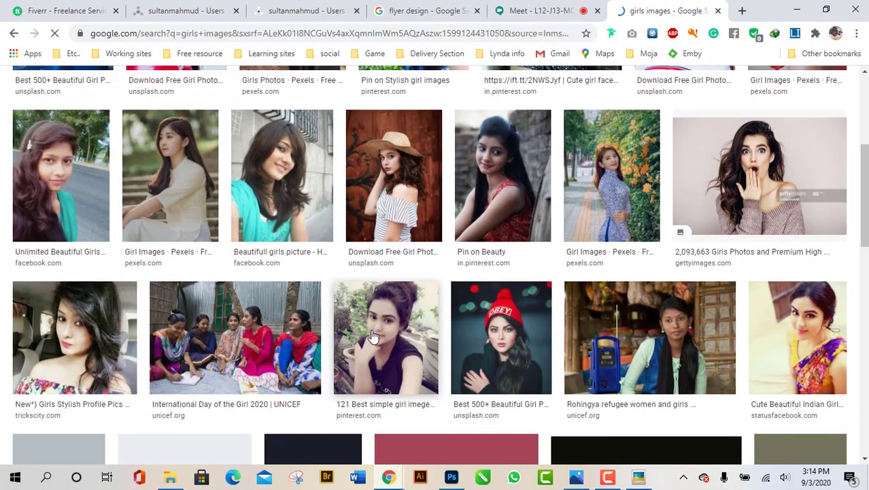
scroll(374, 336, up, 8)
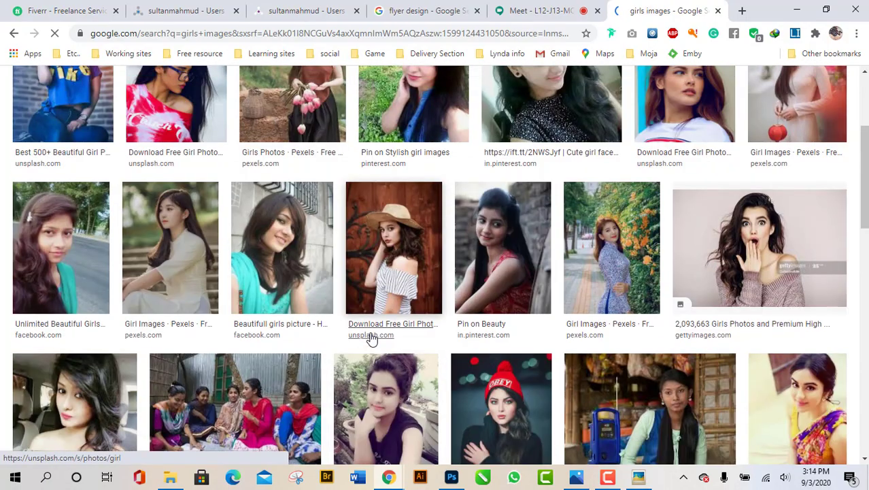
scroll(371, 338, down, 3)
scroll(371, 338, up, 5)
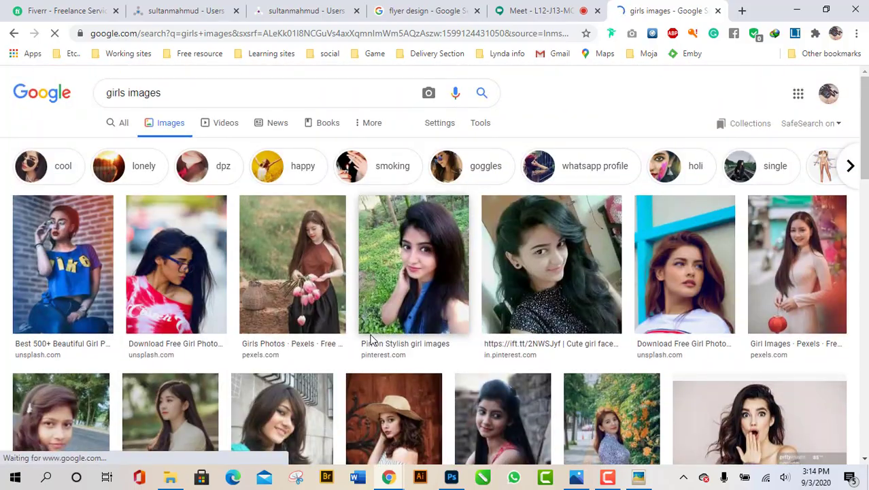
scroll(371, 343, down, 8)
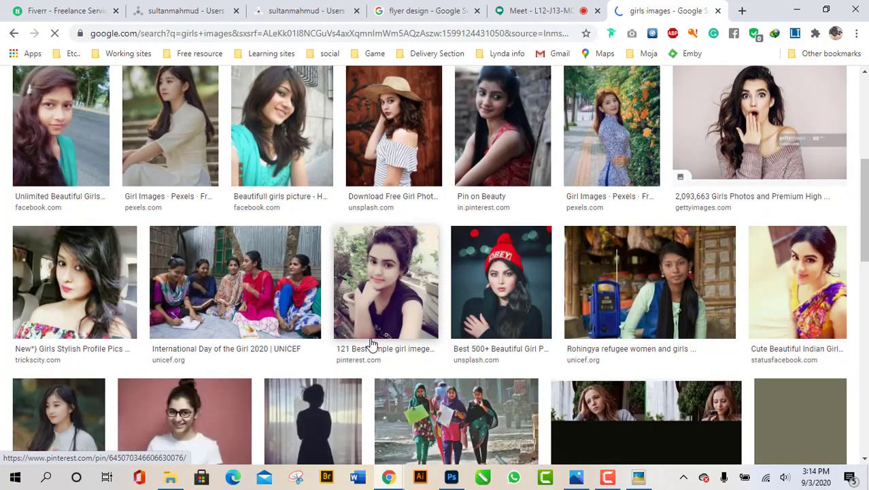
scroll(371, 345, down, 8)
scroll(372, 345, up, 15)
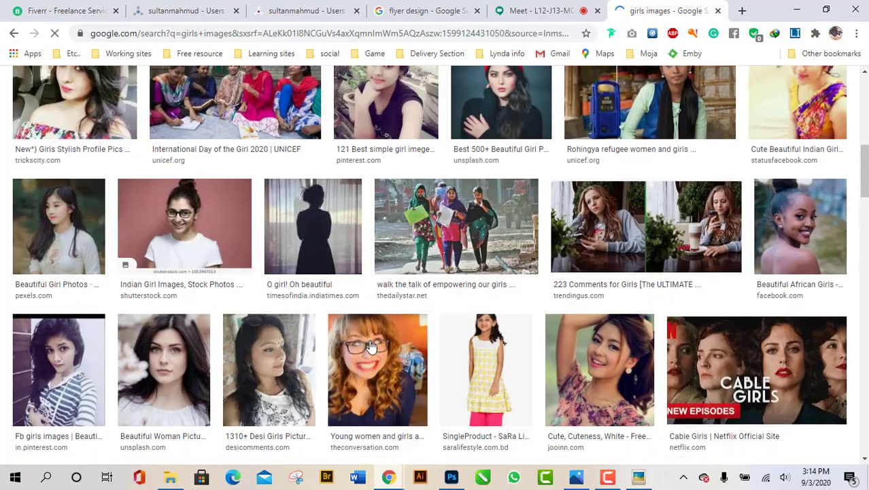
scroll(372, 346, up, 1)
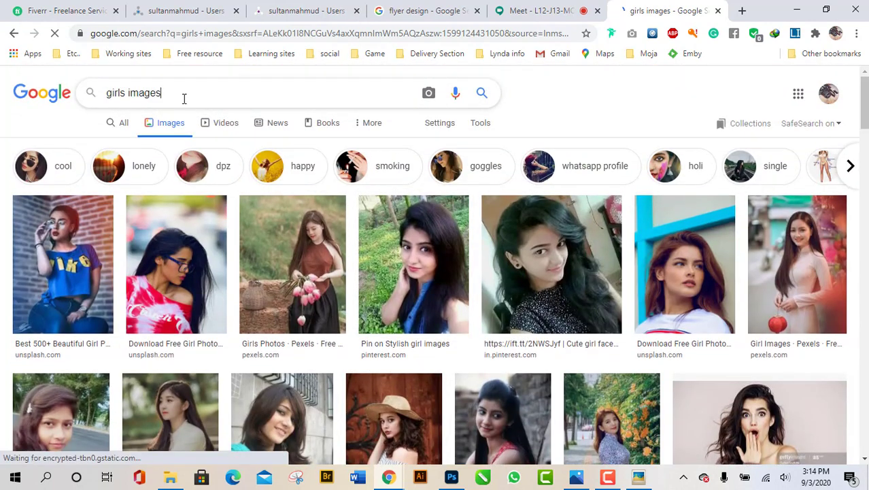
Step: Refine the image search to "shy girl images stock" and look through the stock photo results
click(126, 93)
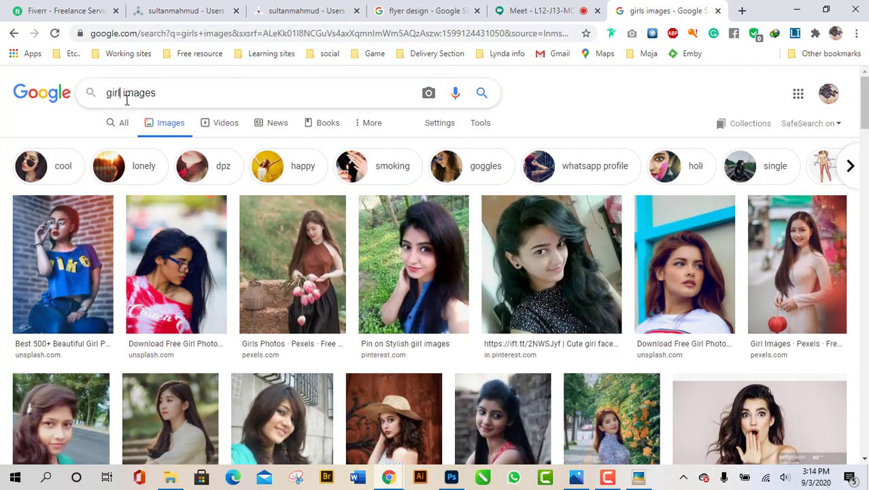
key(BackSpace)
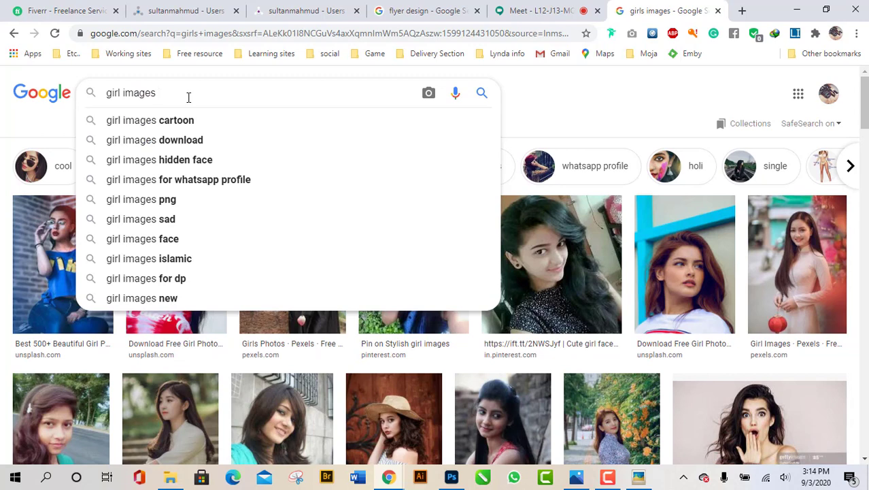
text(s)
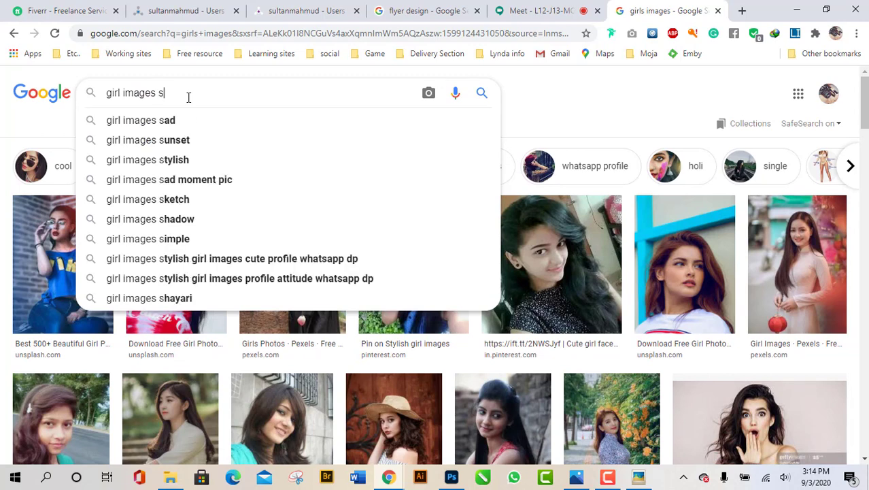
text(tok)
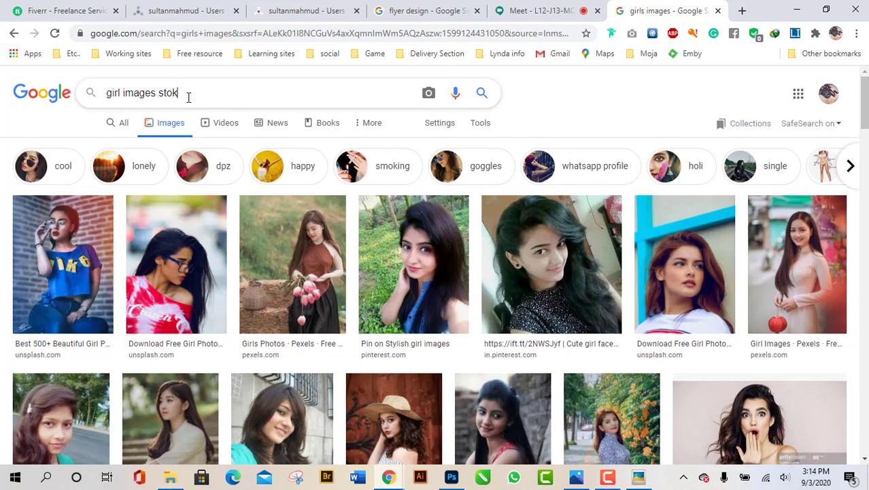
key(BackSpace)
click(213, 120)
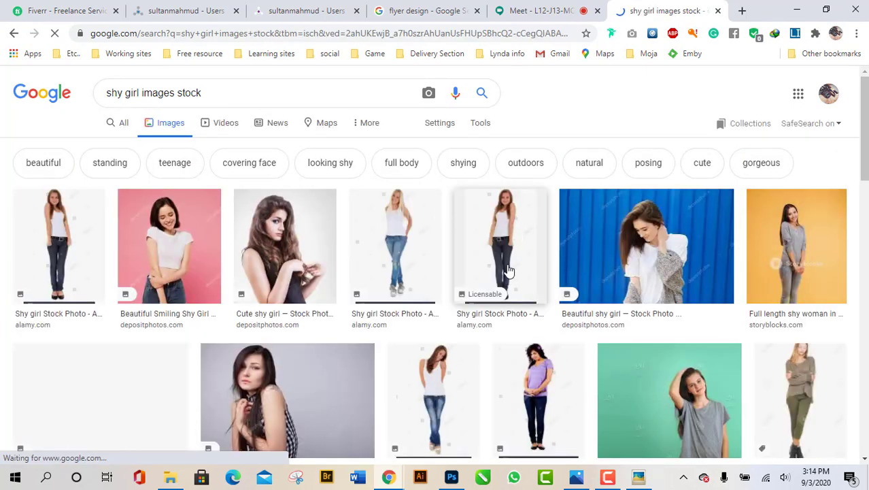
scroll(451, 306, down, 3)
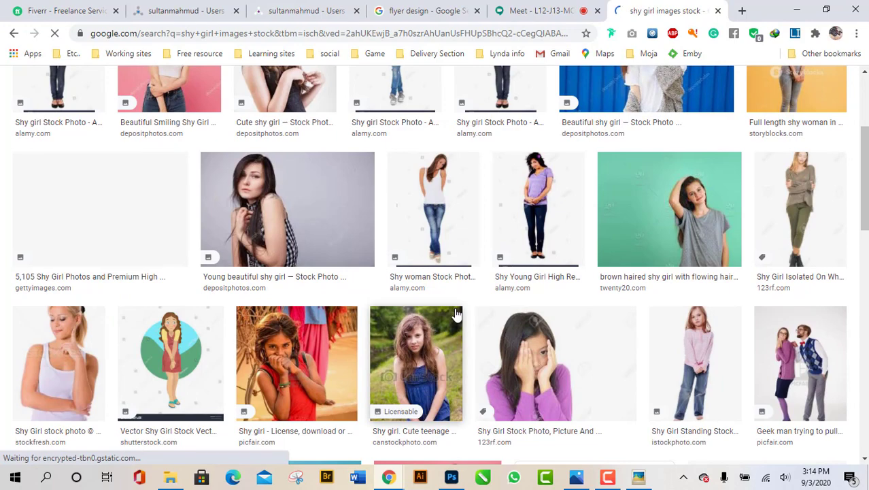
Step: Look through the shy girl stock photo results and preview the full-length portrait of the woman on a pink background
scroll(455, 314, down, 3)
scroll(455, 314, down, 3)
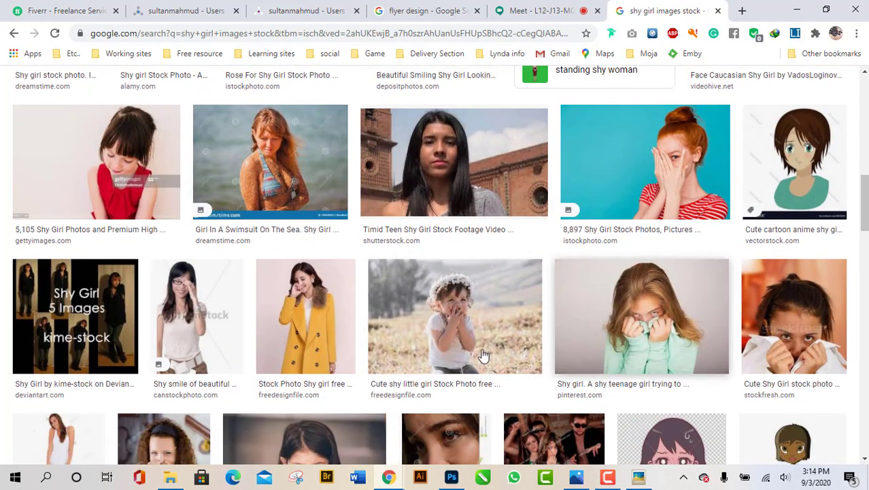
scroll(483, 355, down, 4)
scroll(412, 354, down, 4)
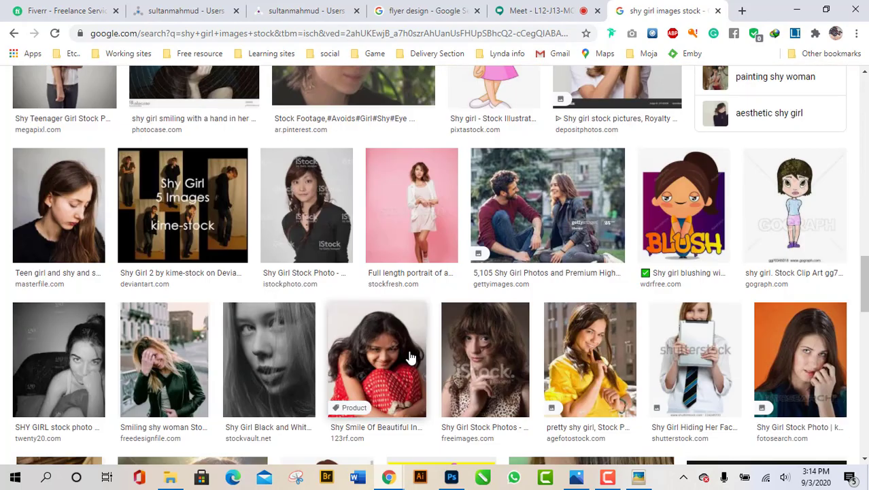
scroll(411, 354, down, 3)
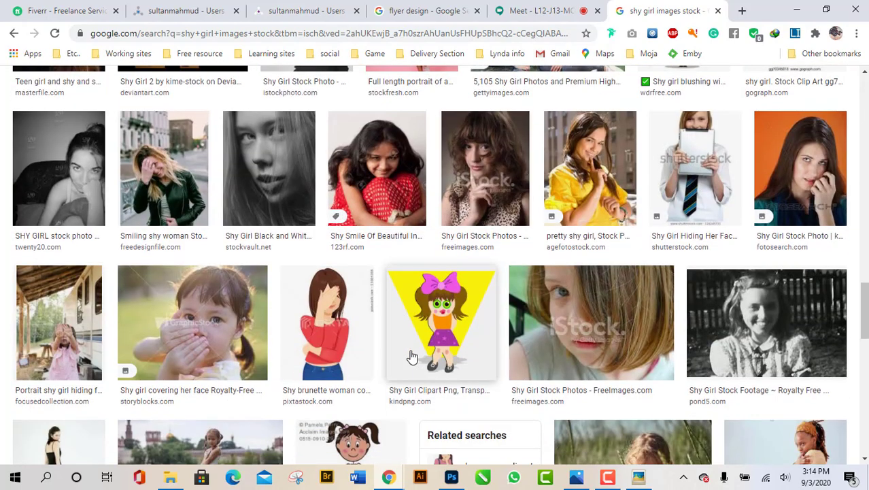
scroll(412, 355, up, 4)
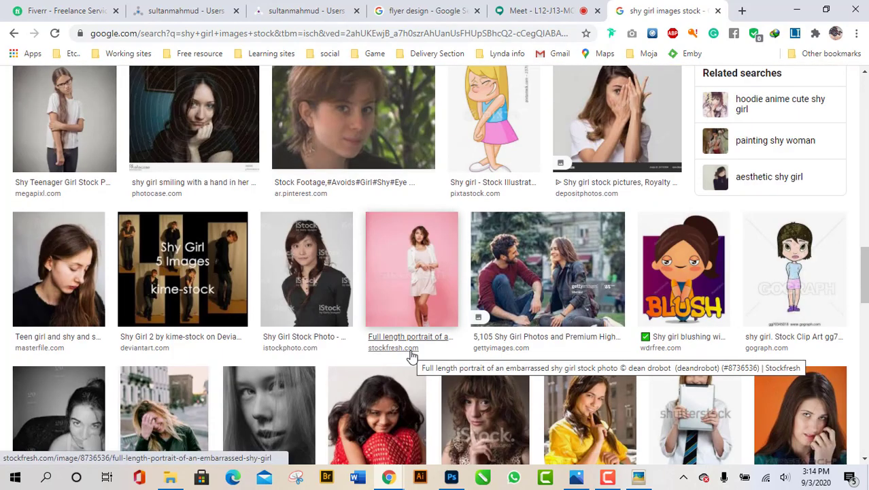
scroll(411, 355, down, 2)
click(426, 172)
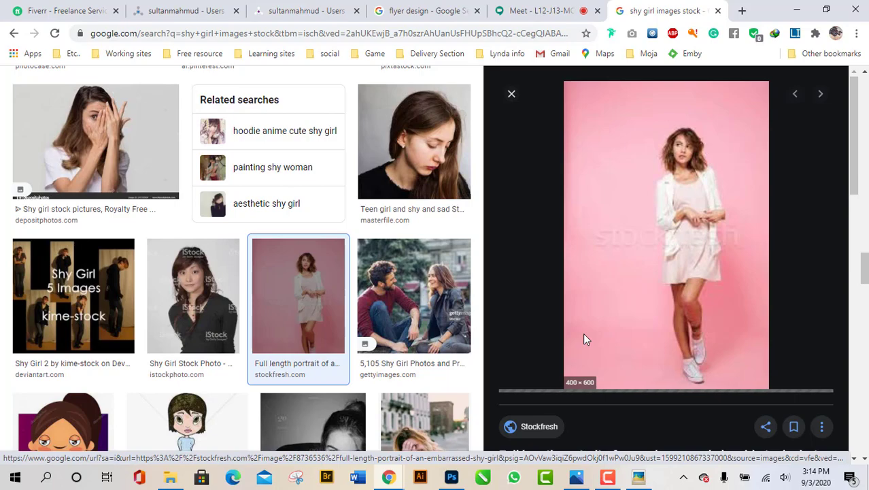
Step: Search the images for "corporet girls image" and switch to the corrected spelling "corporate girls image"
scroll(586, 343, up, 5)
scroll(418, 366, up, 10)
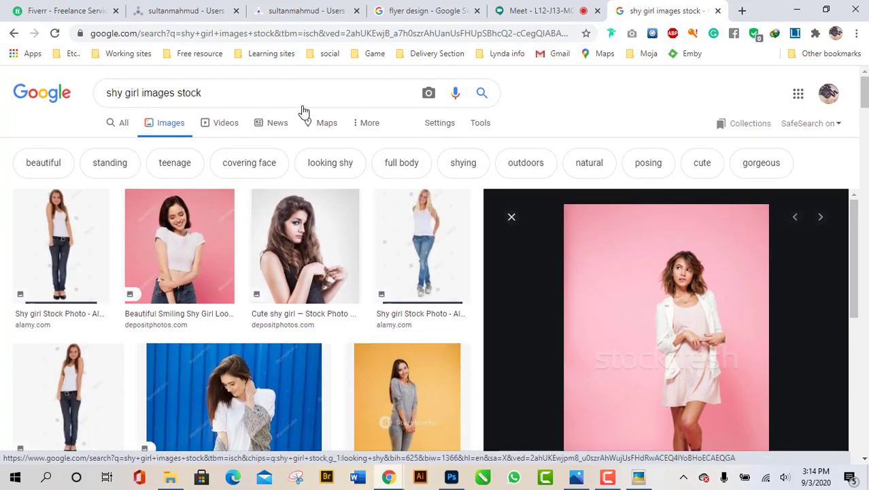
drag(227, 93, 52, 95)
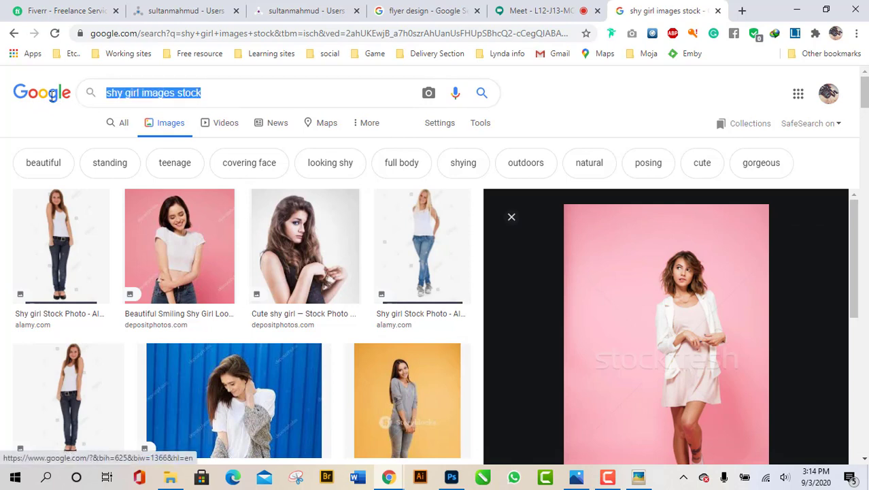
text(co)
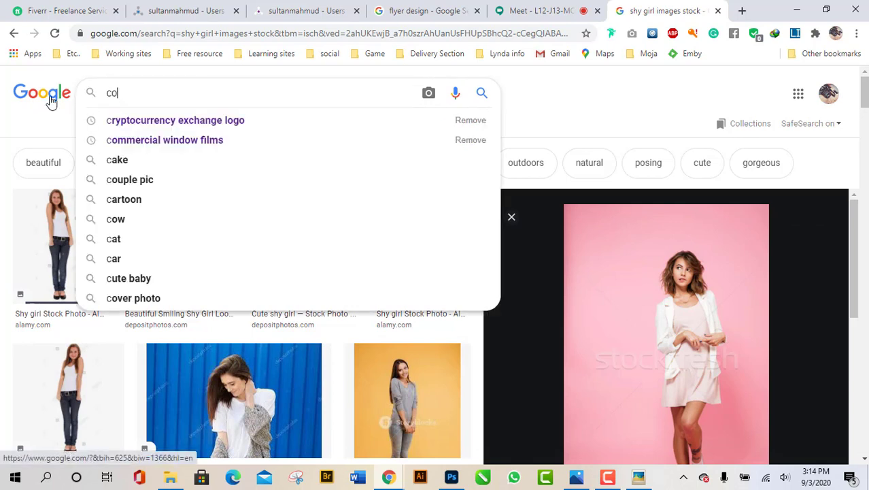
text(rpore)
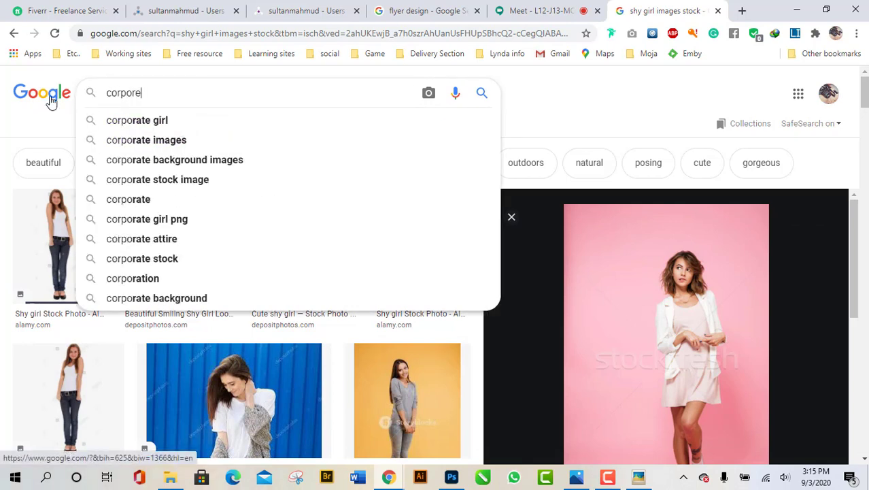
text(t girls image)
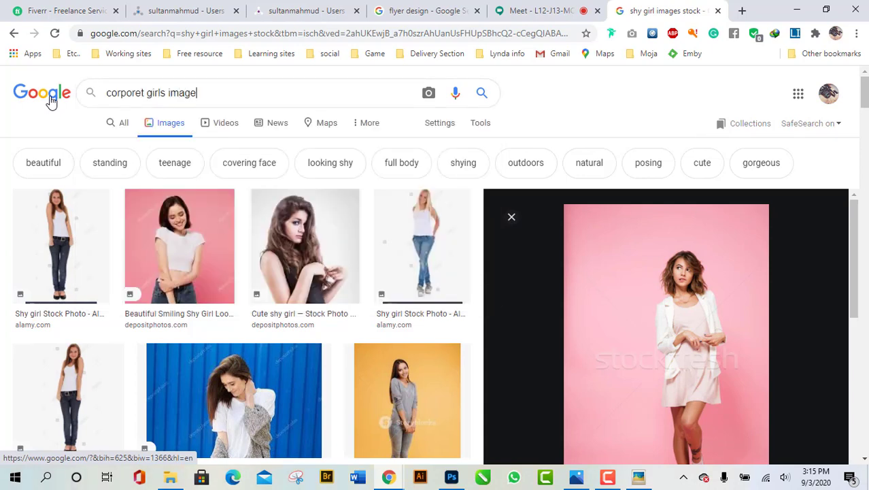
key(Return)
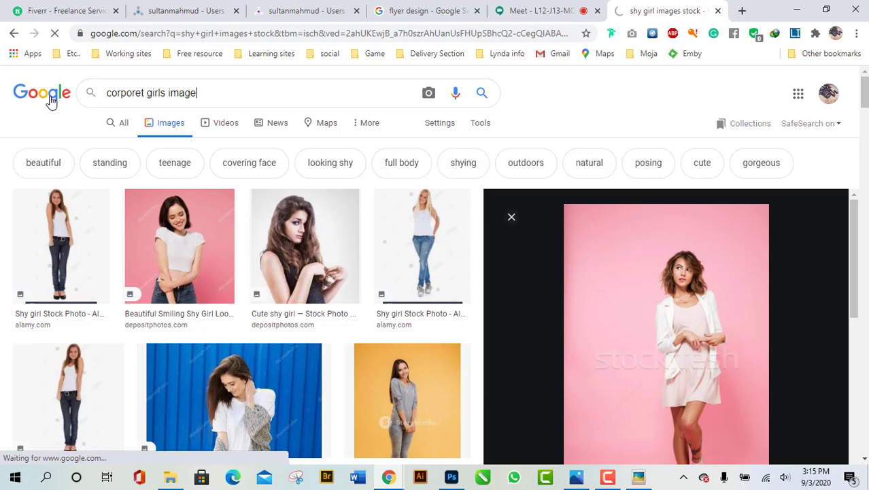
click(305, 99)
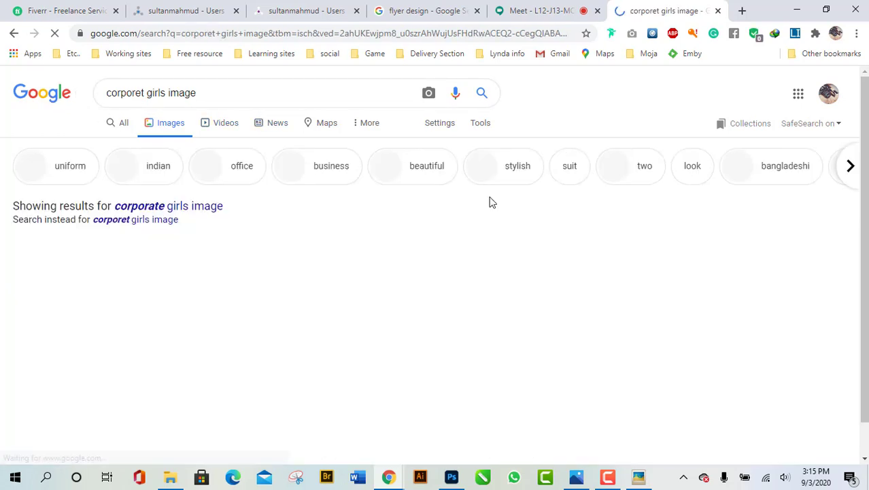
scroll(364, 276, down, 2)
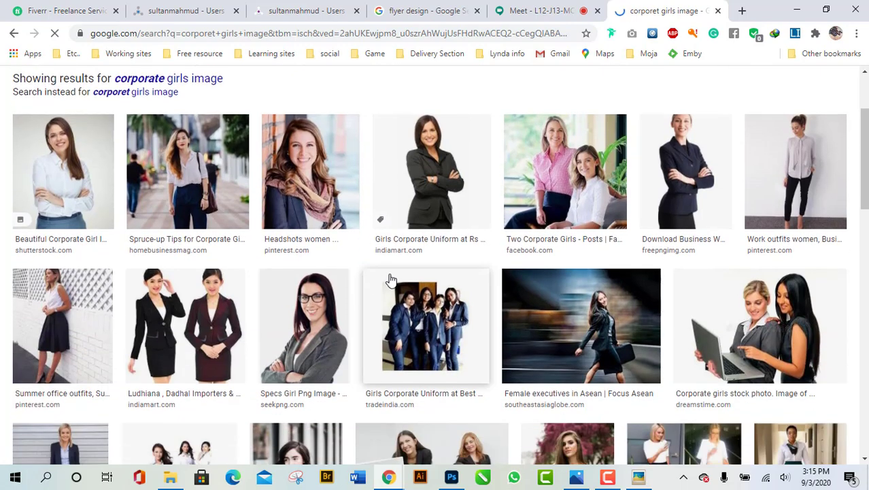
click(202, 80)
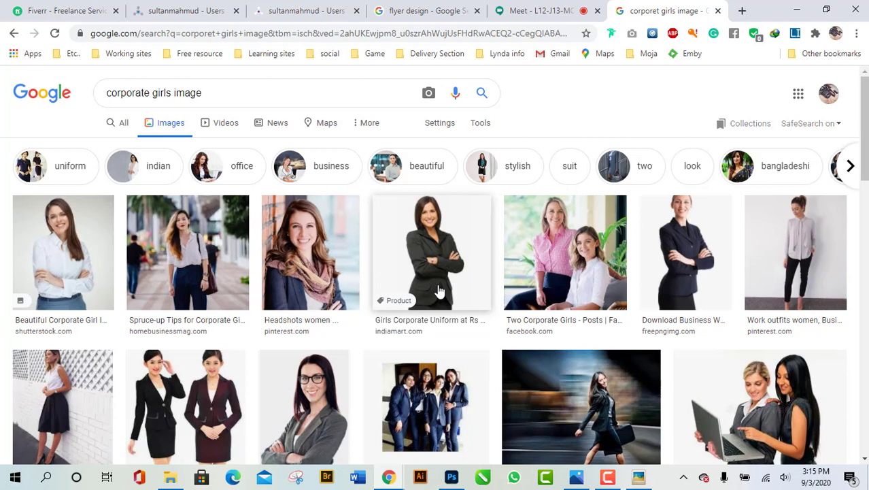
Step: Examine the corporate girls image results for a suitable stock photo of a businesswoman
scroll(687, 285, down, 3)
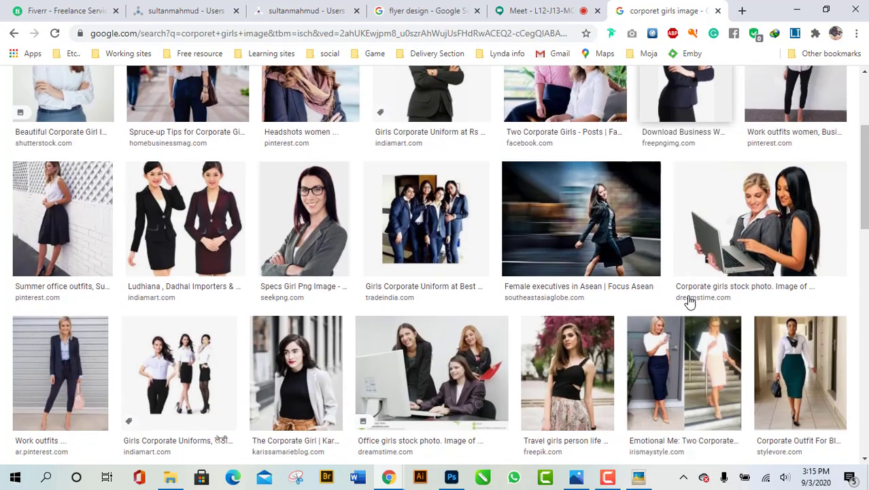
scroll(343, 317, up, 3)
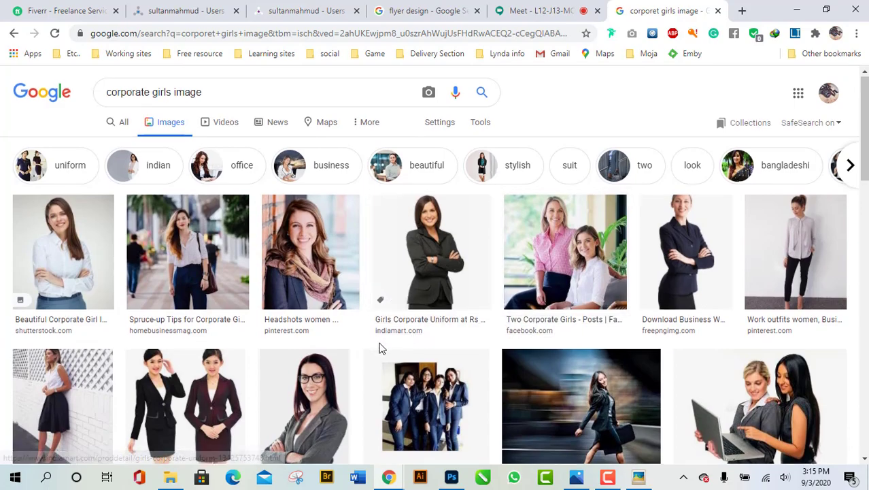
scroll(378, 348, down, 5)
scroll(379, 348, down, 2)
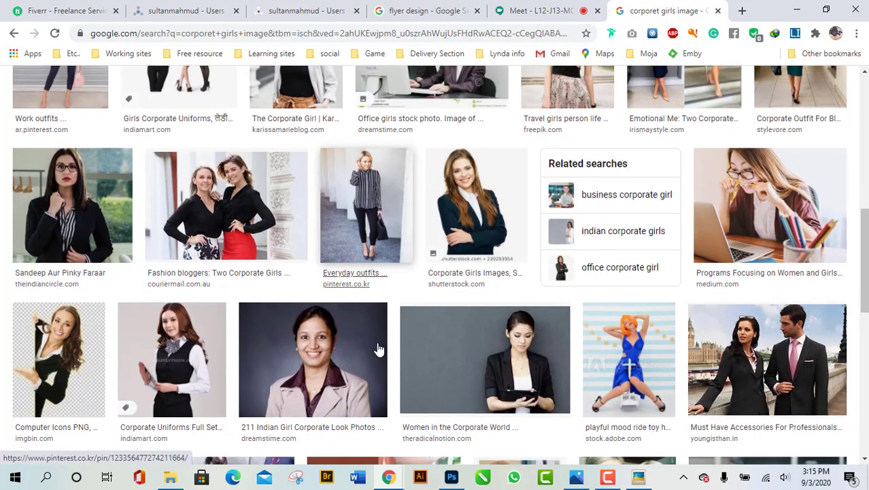
scroll(379, 348, down, 3)
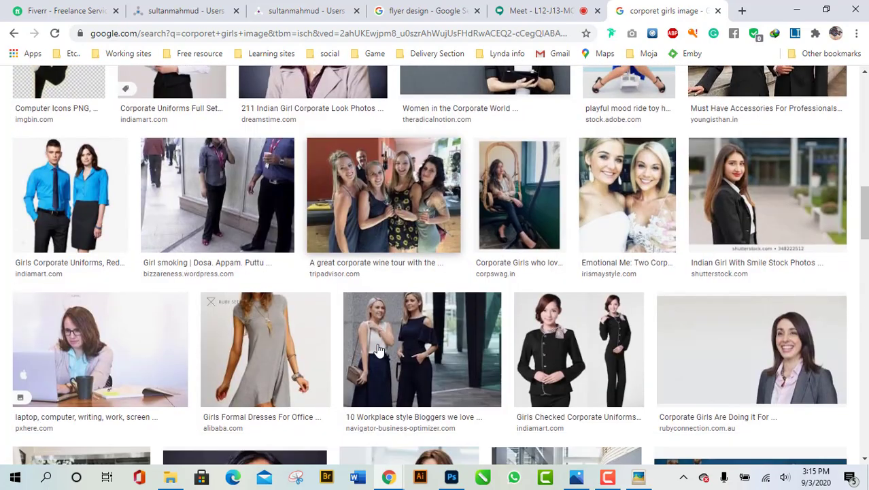
scroll(450, 359, down, 2)
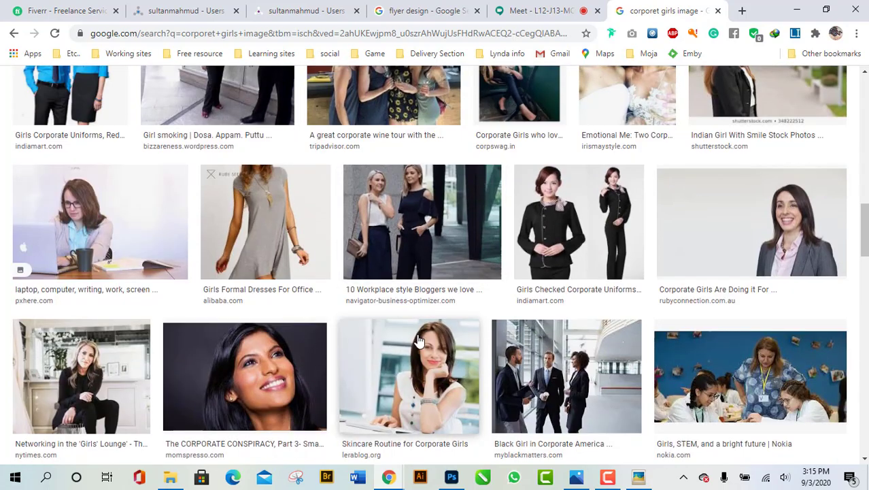
scroll(420, 342, down, 3)
scroll(419, 343, down, 5)
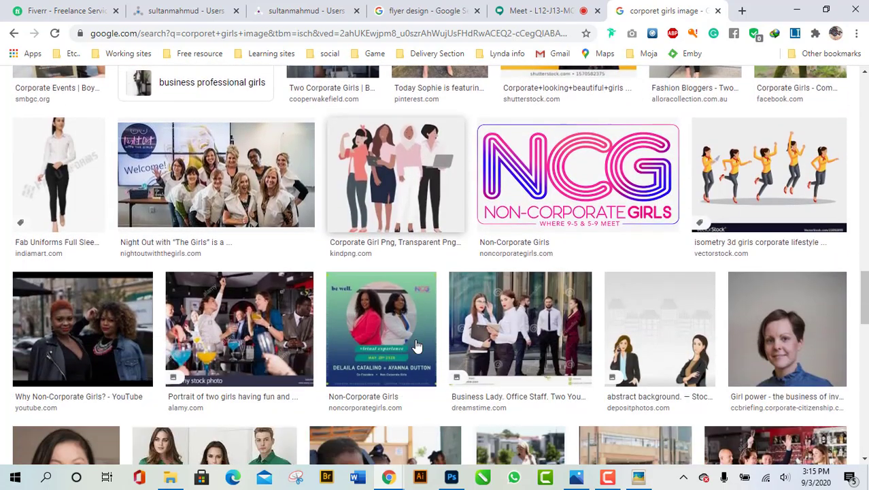
scroll(417, 346, down, 3)
scroll(417, 346, down, 4)
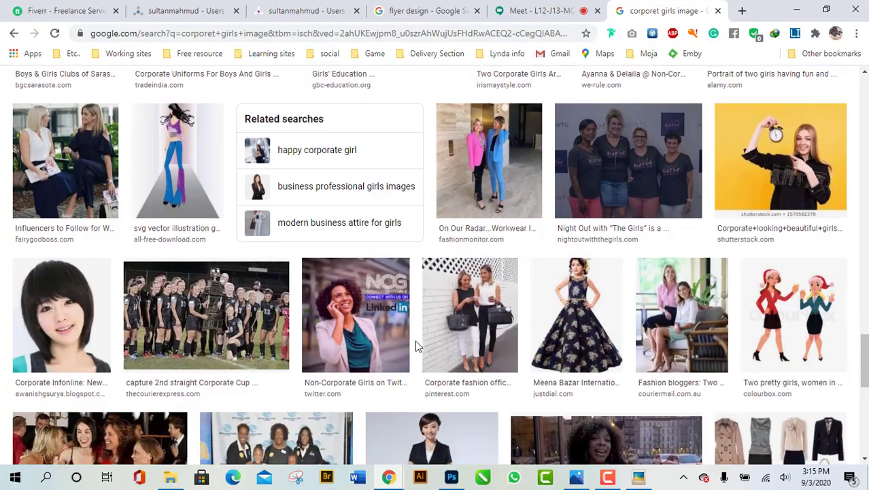
scroll(416, 345, down, 2)
scroll(416, 346, down, 5)
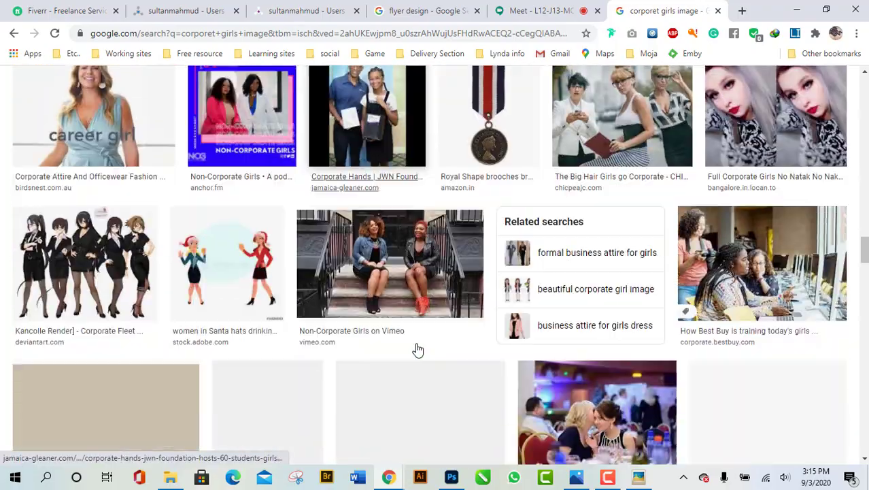
scroll(417, 349, down, 2)
scroll(418, 349, down, 5)
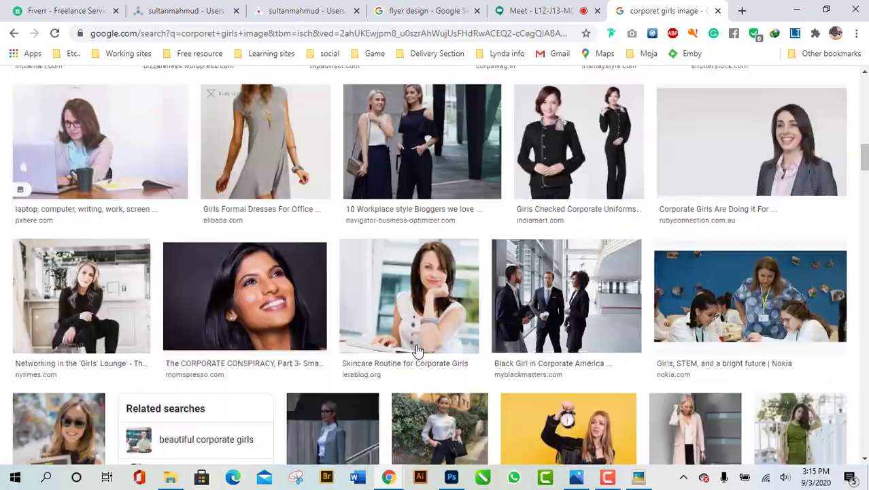
scroll(418, 349, up, 15)
scroll(419, 349, down, 8)
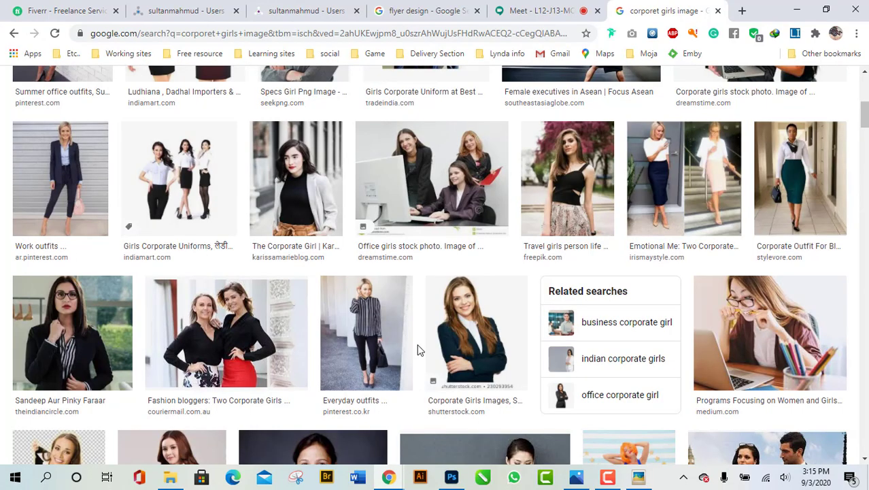
scroll(418, 350, up, 5)
scroll(309, 367, up, 1)
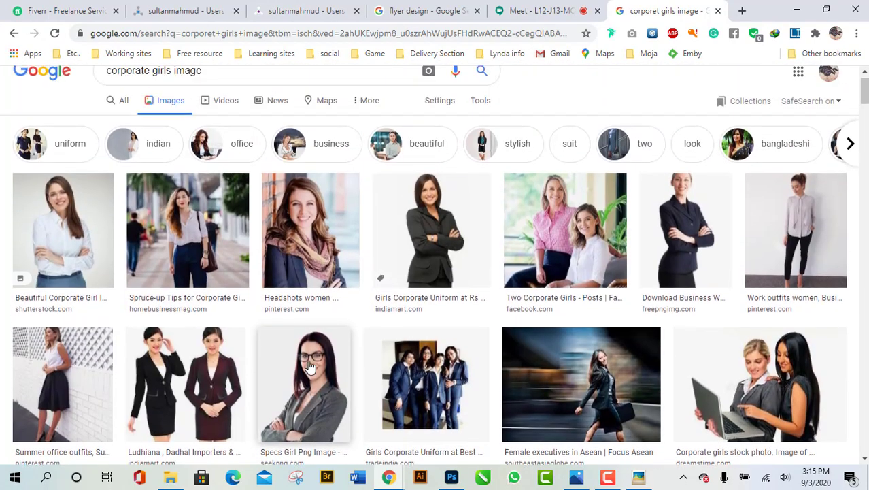
scroll(310, 368, up, 1)
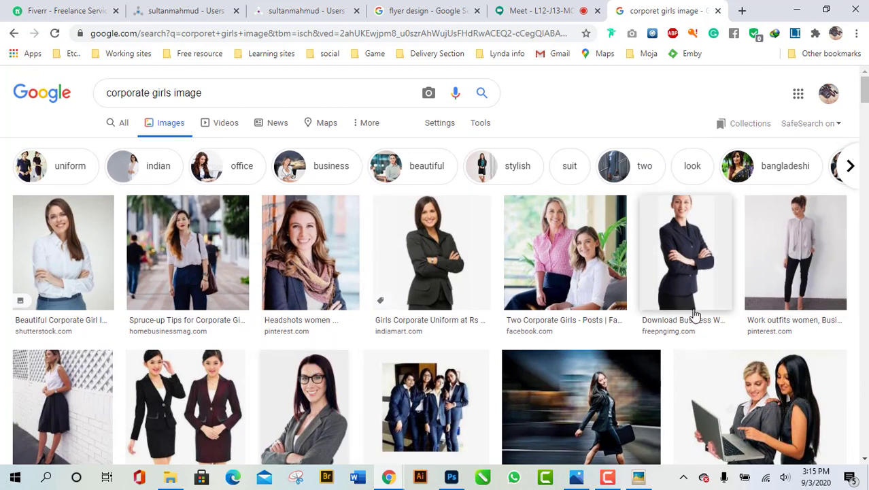
scroll(695, 314, down, 5)
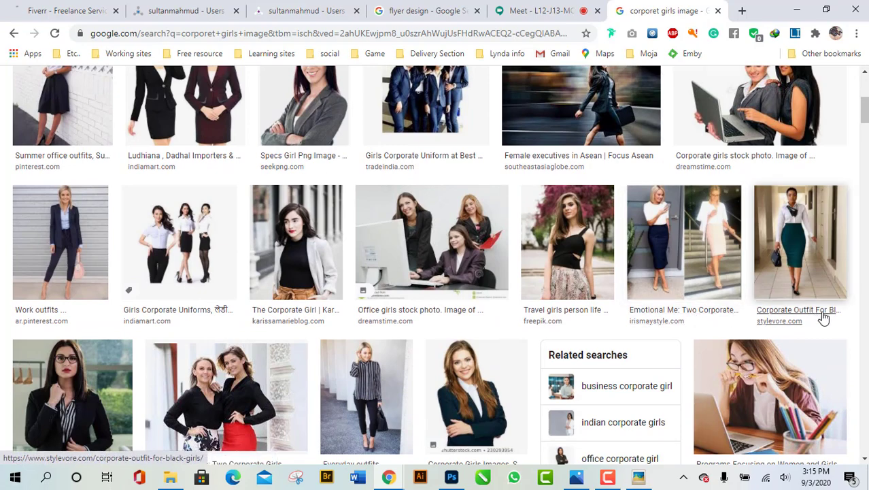
scroll(427, 248, down, 2)
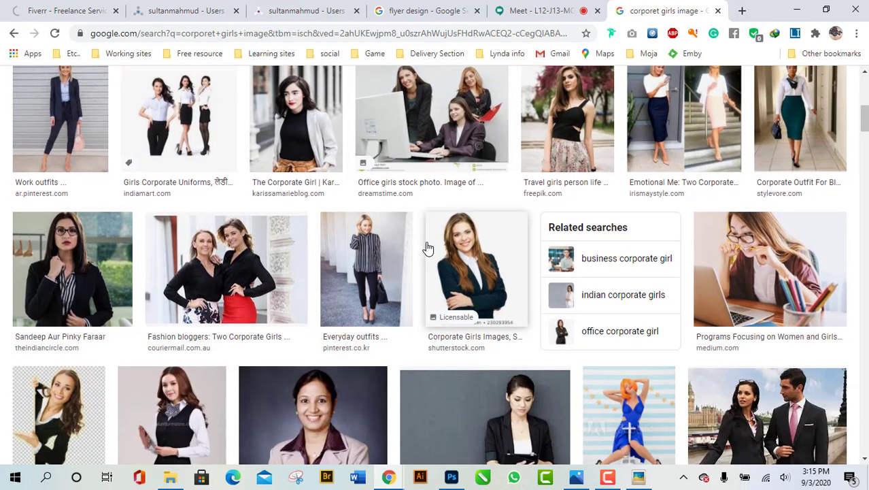
scroll(352, 256, down, 2)
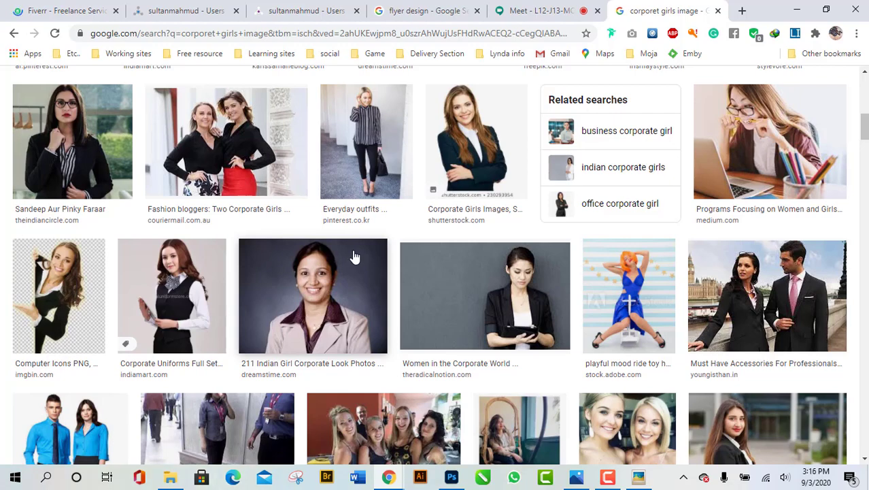
scroll(353, 256, up, 2)
scroll(249, 300, up, 1)
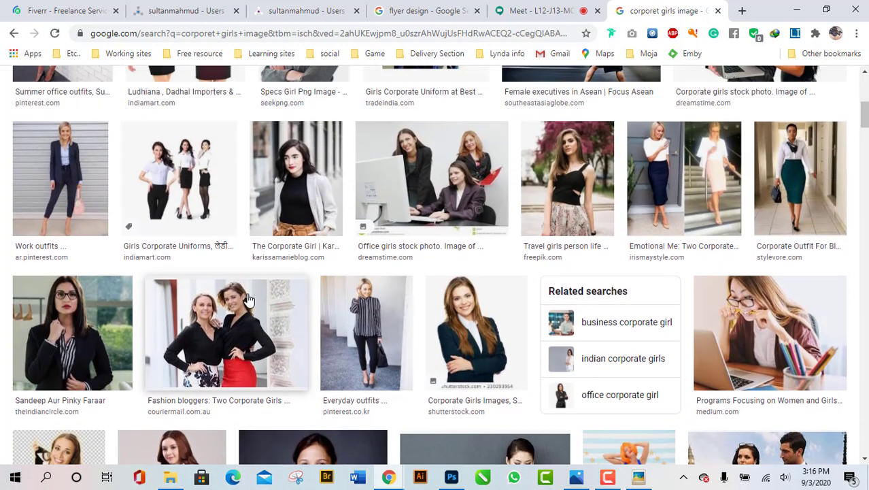
scroll(231, 340, up, 4)
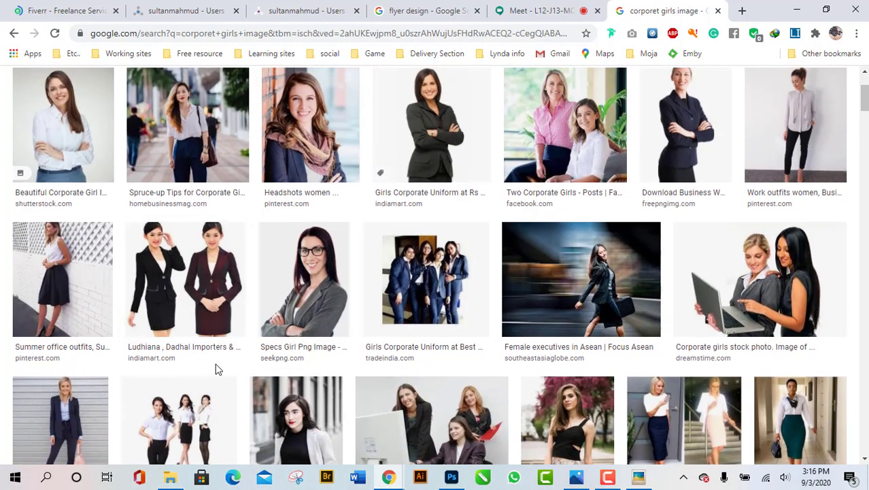
scroll(122, 327, up, 2)
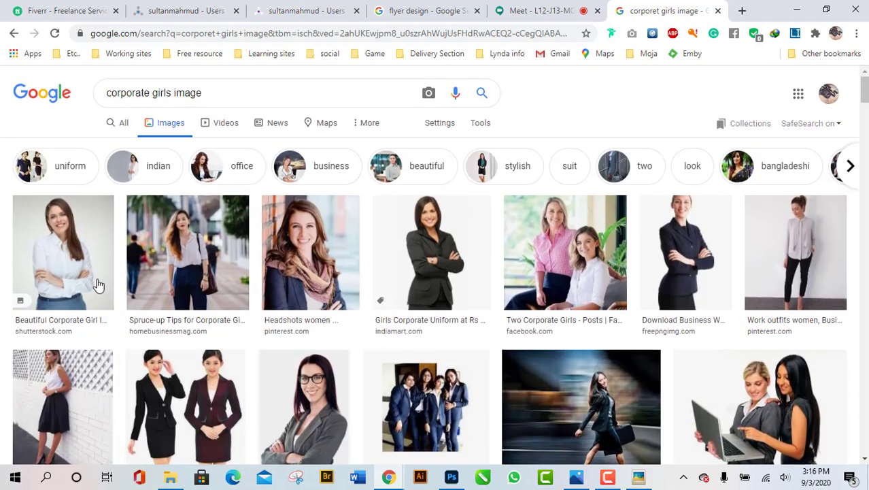
Step: Preview the Shutterstock photo of the woman in a white shirt with crossed arms and check its related images and further results
click(65, 265)
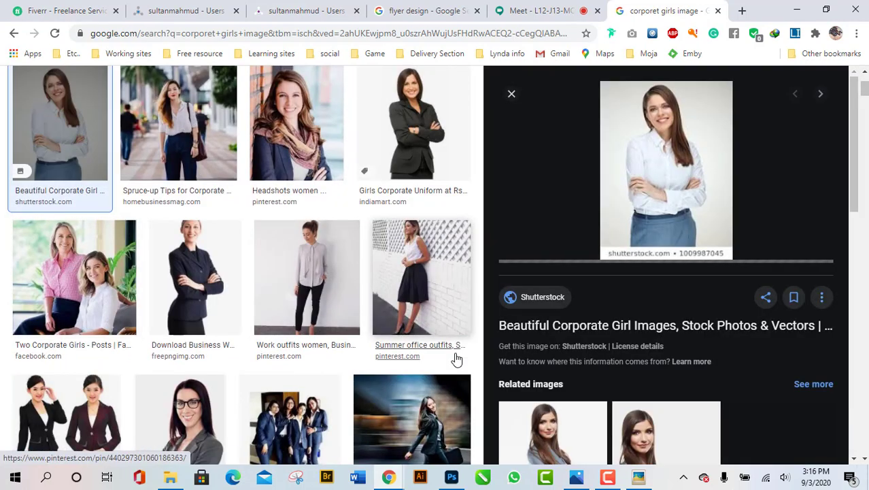
scroll(750, 436, down, 2)
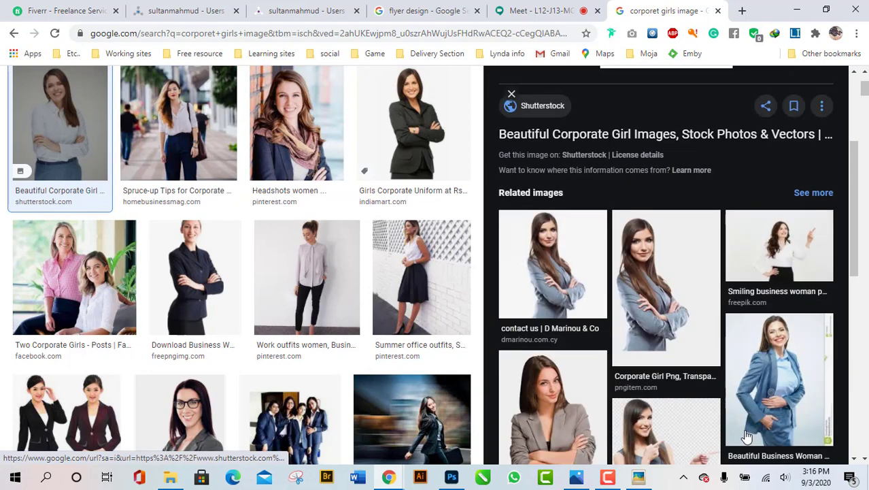
scroll(693, 414, up, 3)
scroll(361, 294, down, 7)
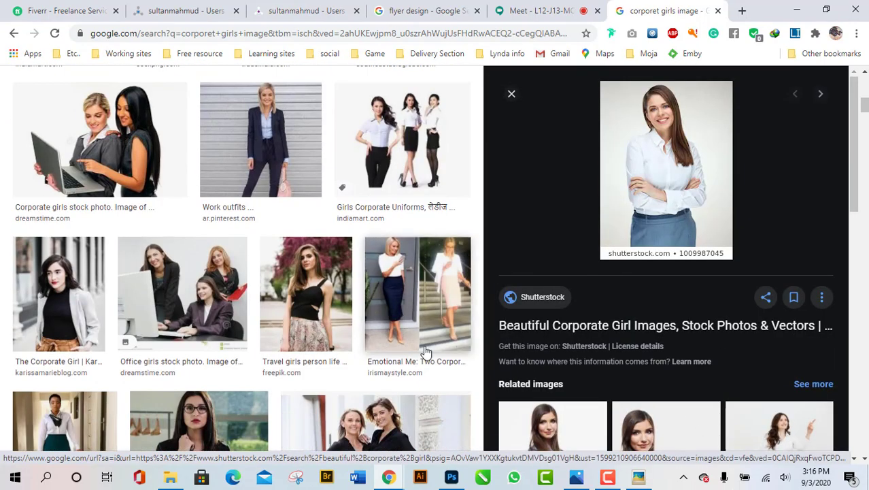
Step: Preview the photo of the woman in glasses and a black blazer, and save it as DOfY7QSUMAAjRM5.jpg in the 10th Class folder
scroll(423, 354, down, 3)
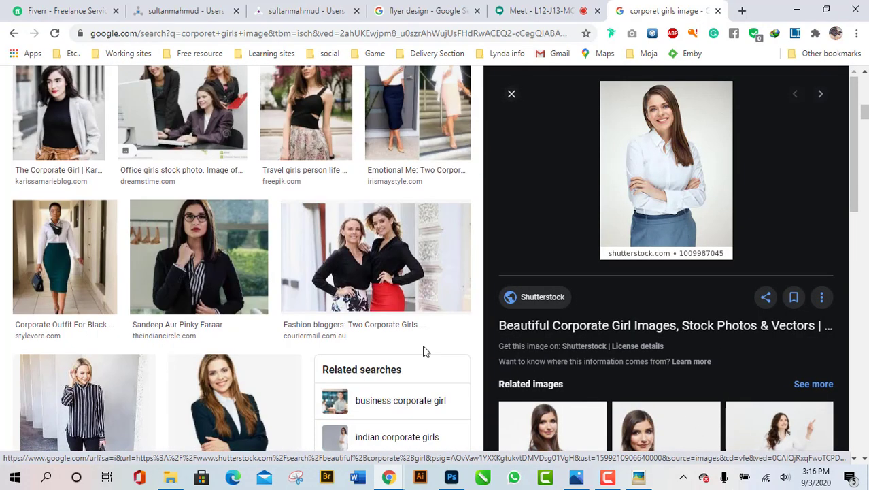
click(225, 272)
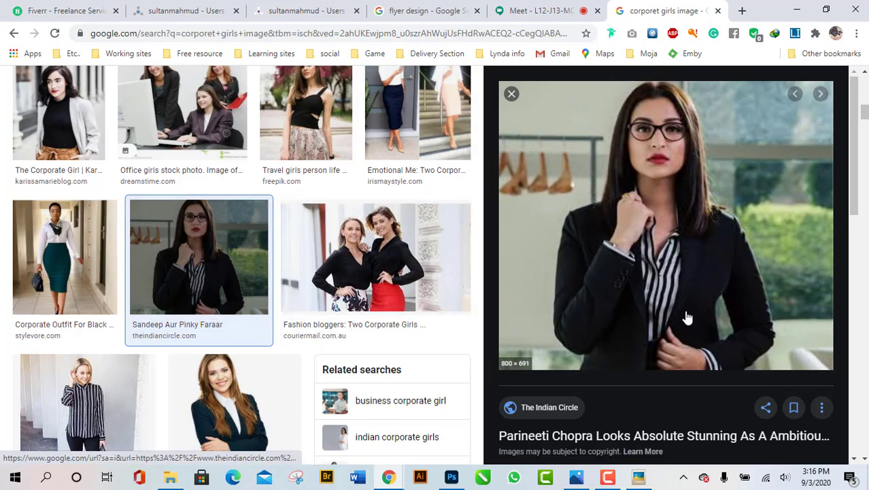
right_click(669, 251)
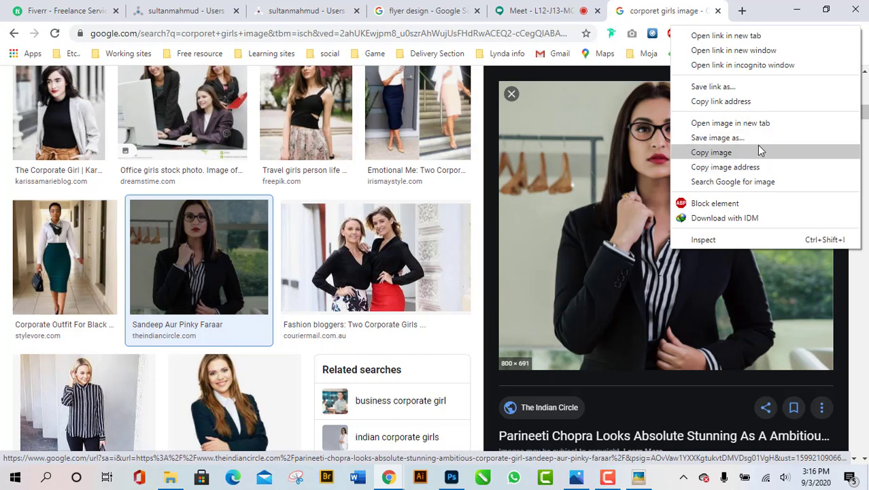
click(711, 152)
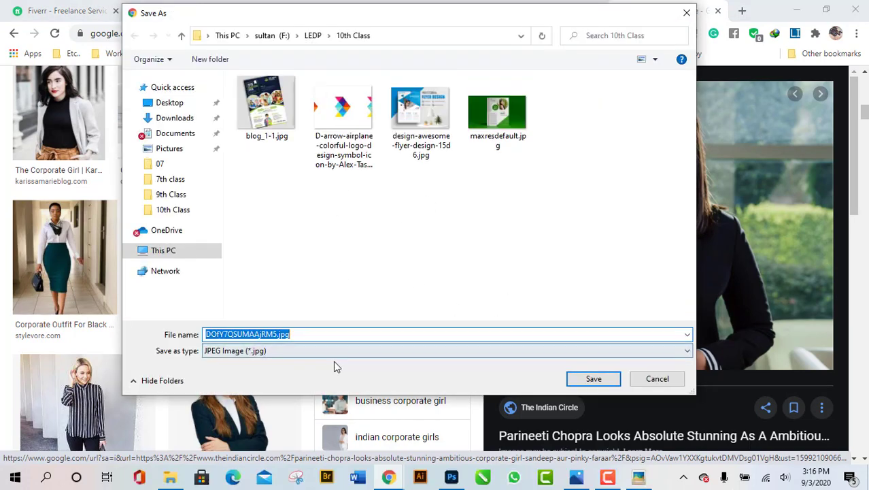
click(589, 378)
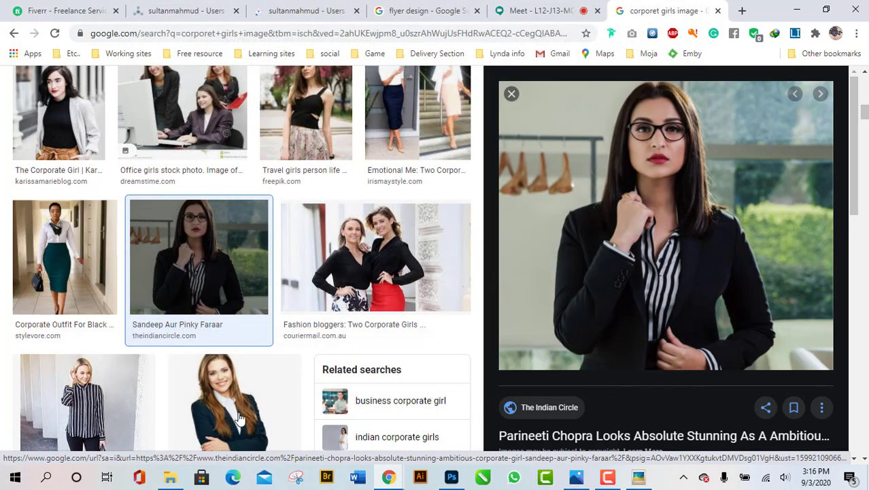
Step: Place DOfY7QSUMAAjRM5.jpg from the 10th Class folder into the Photoshop flyer document, directly above the Polygon 1 copy layer
click(170, 476)
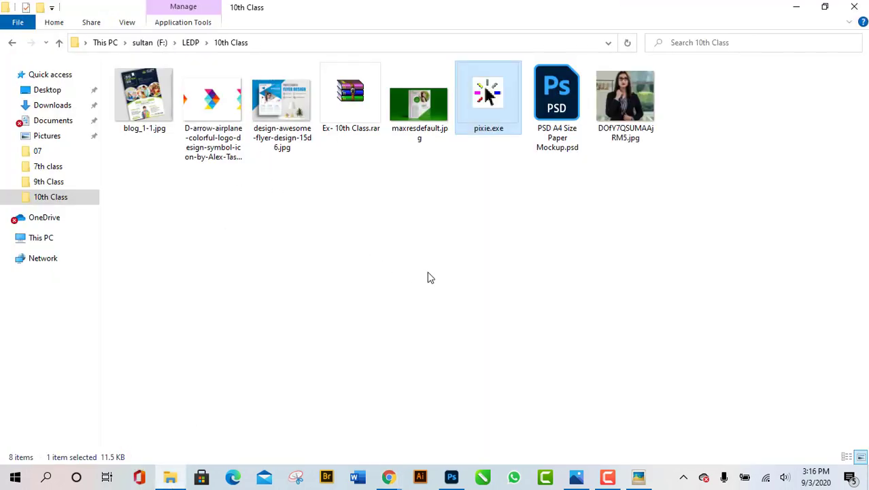
click(625, 102)
drag(620, 196, 335, 284)
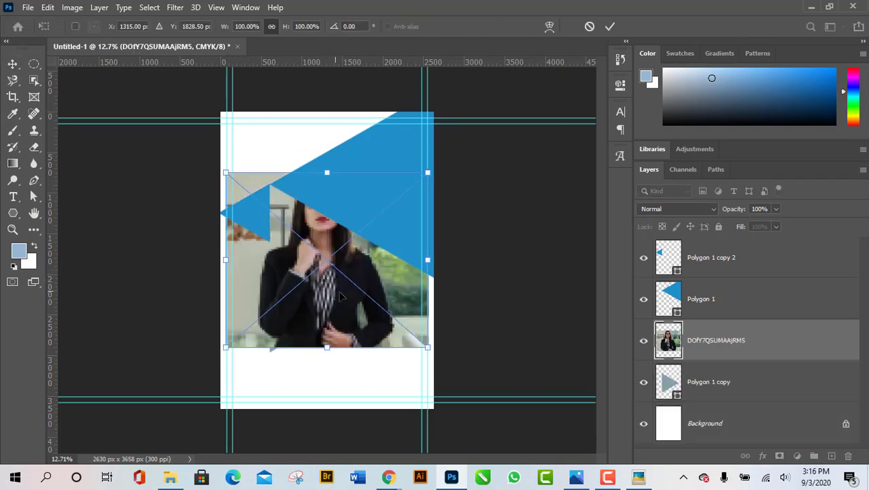
click(609, 26)
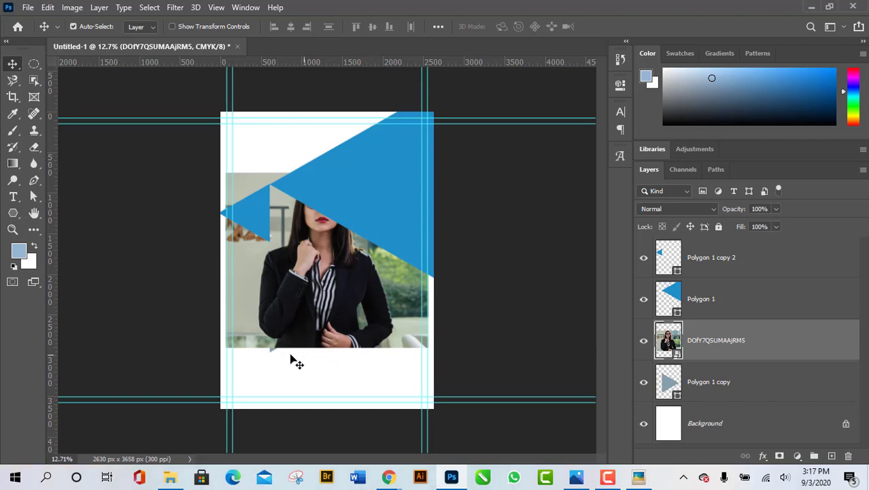
Step: Position the woman's photo over the grey triangle, checking the alignment by hiding and reshowing the photo layer
drag(292, 331, 351, 299)
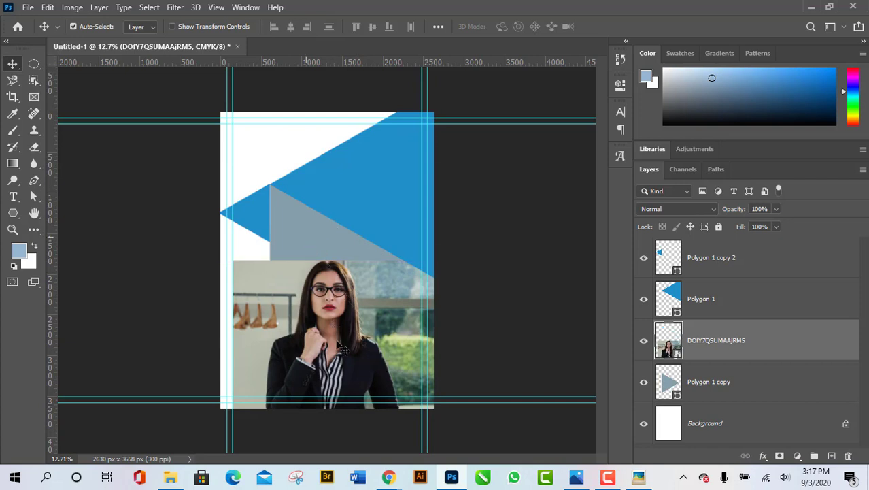
drag(342, 347, 337, 268)
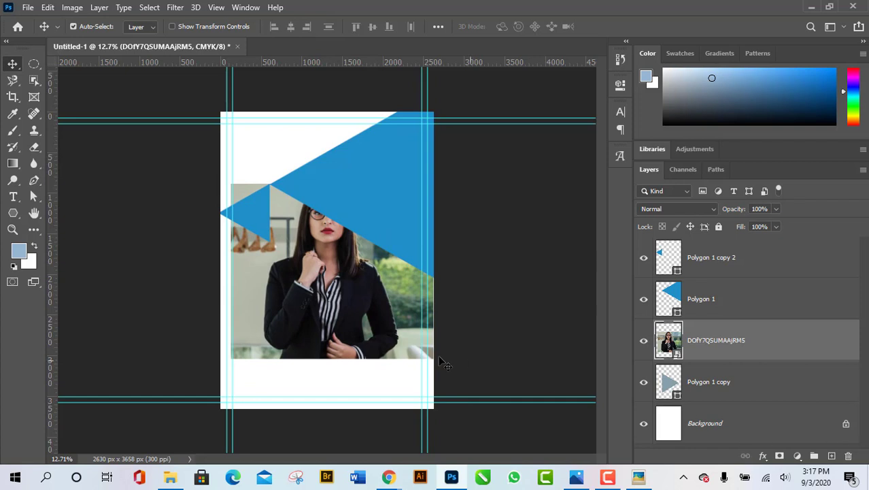
drag(354, 342, 342, 364)
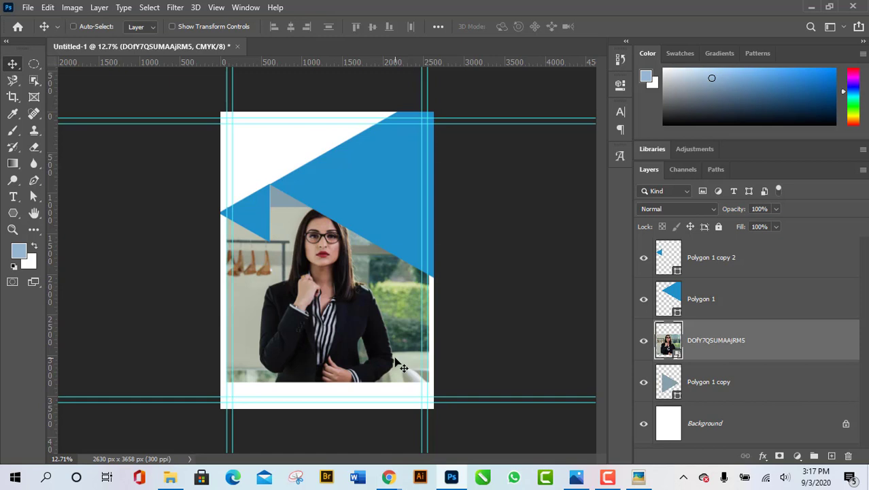
drag(394, 350, 381, 333)
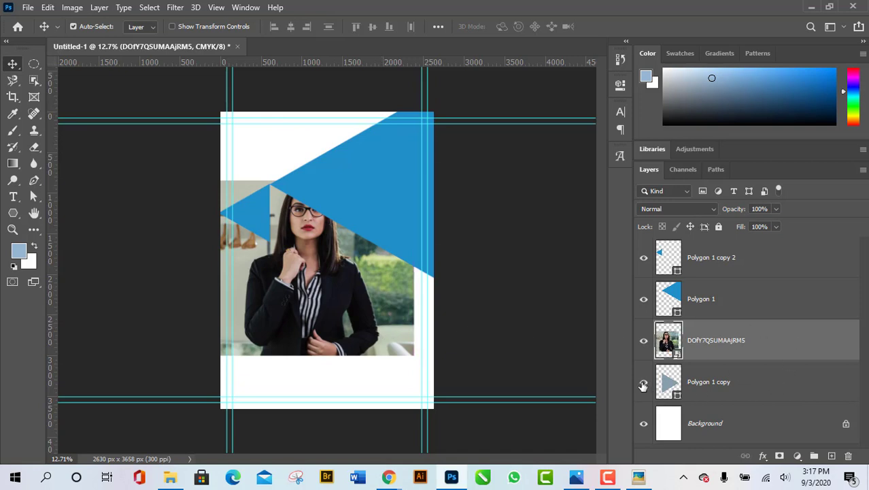
click(644, 340)
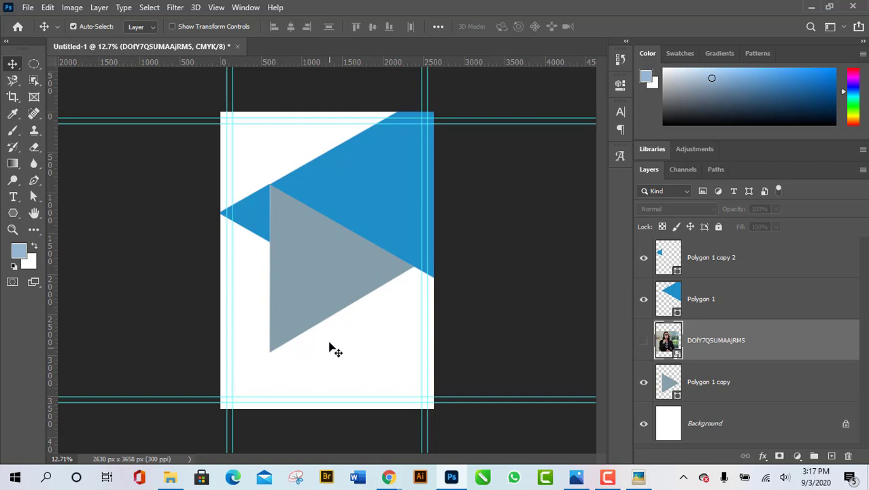
click(643, 340)
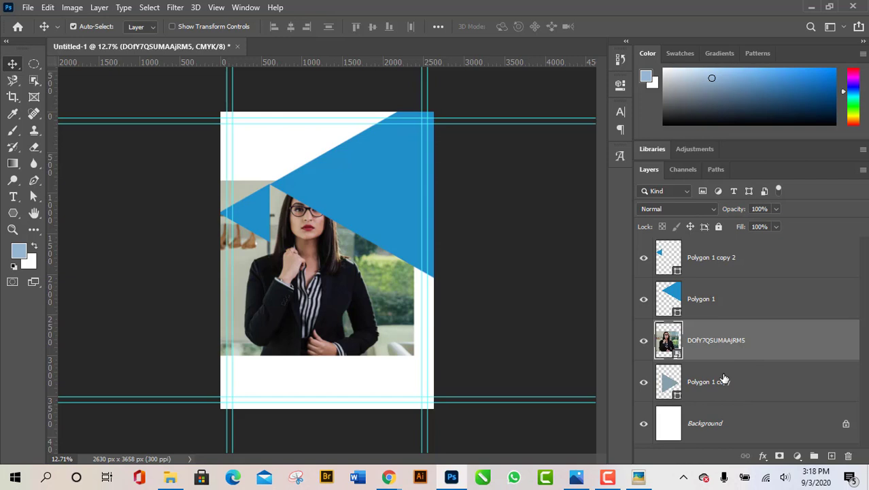
Step: Clip the woman's photo to the Polygon 1 copy triangle and shift it slightly left and down to frame her face
drag(762, 376, 721, 359)
alt+click(723, 359)
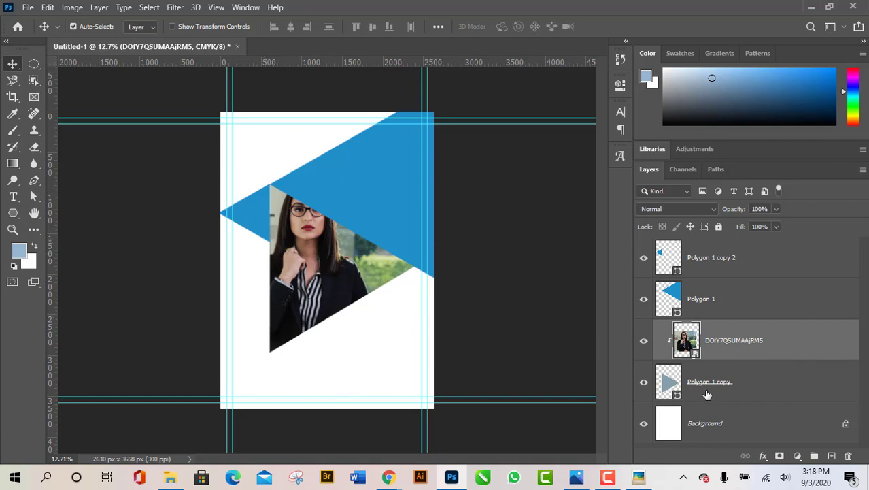
click(644, 385)
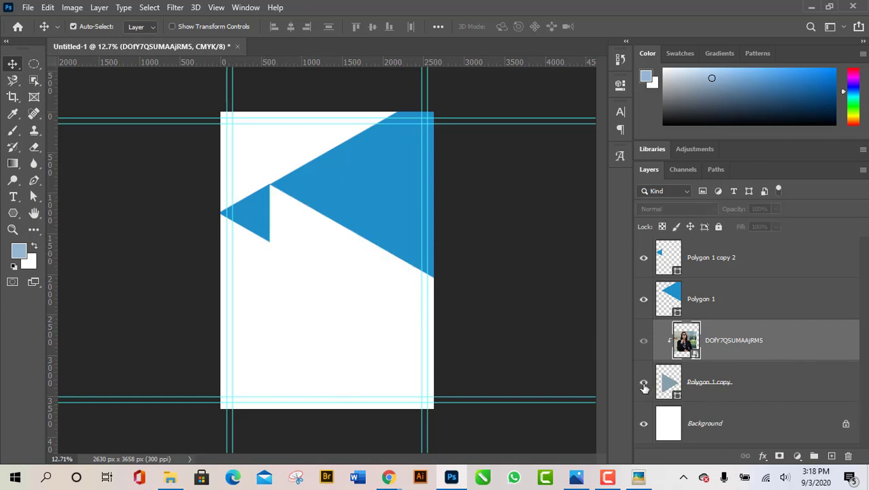
click(643, 385)
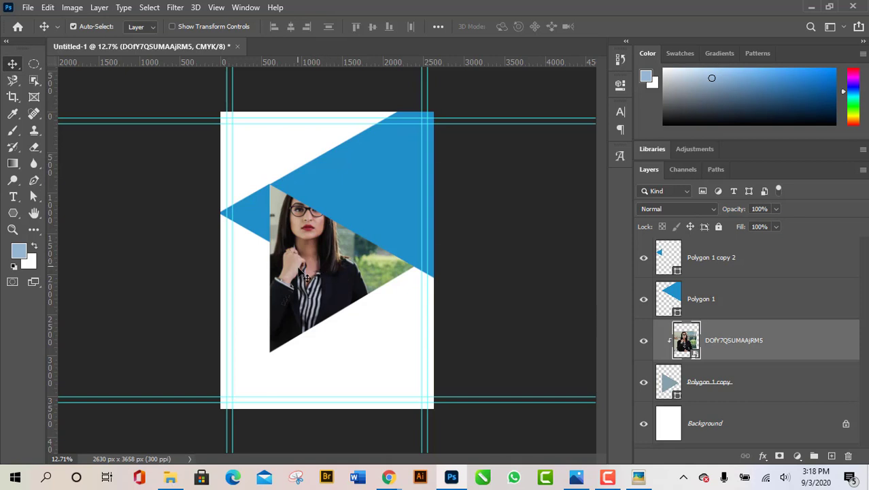
drag(317, 267, 297, 273)
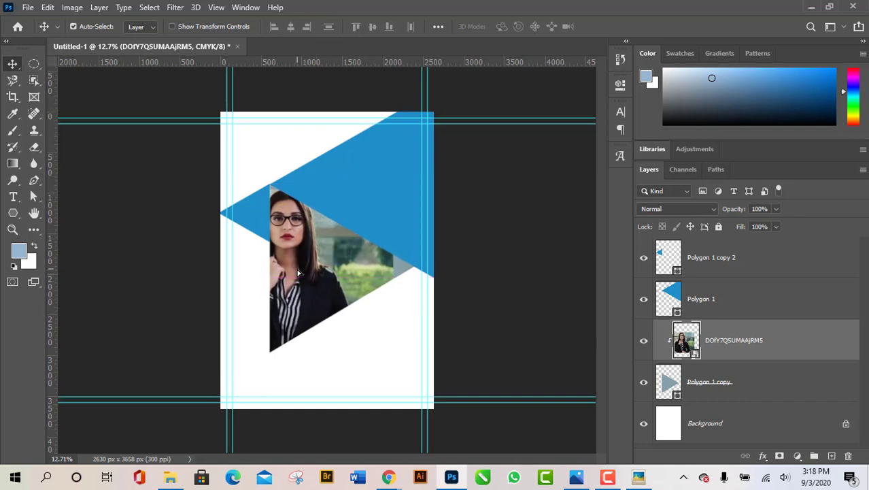
Step: Release the photo's clipping mask, hide the photo layer and select the grey triangle beneath it
alt+click(751, 357)
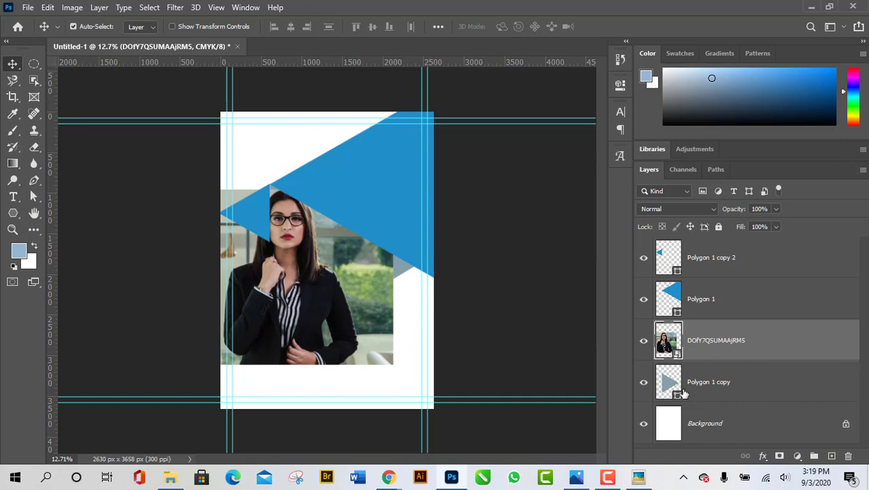
click(644, 340)
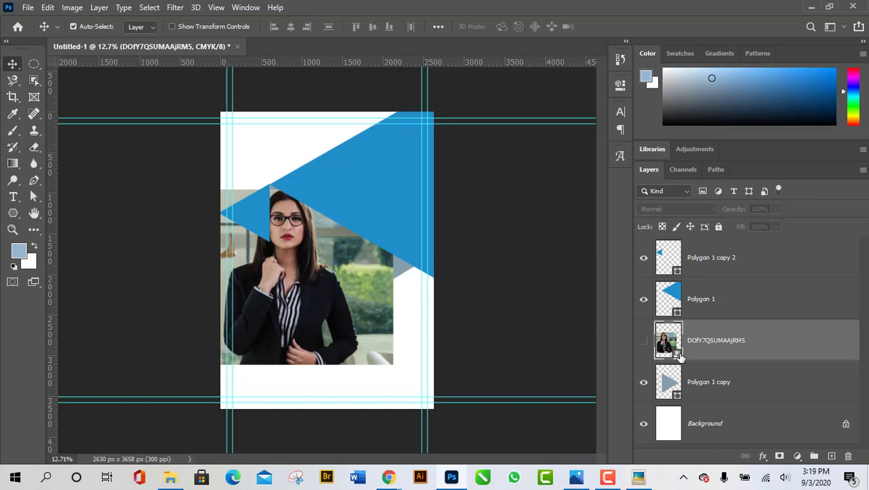
click(646, 343)
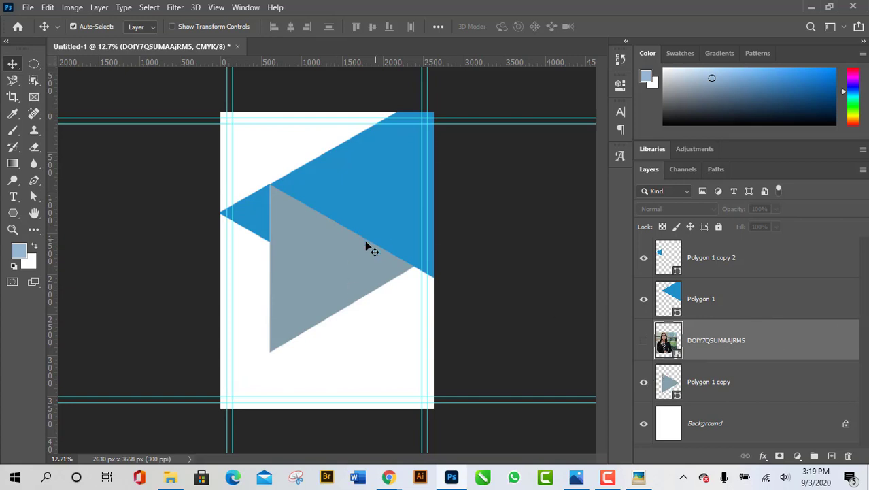
click(293, 271)
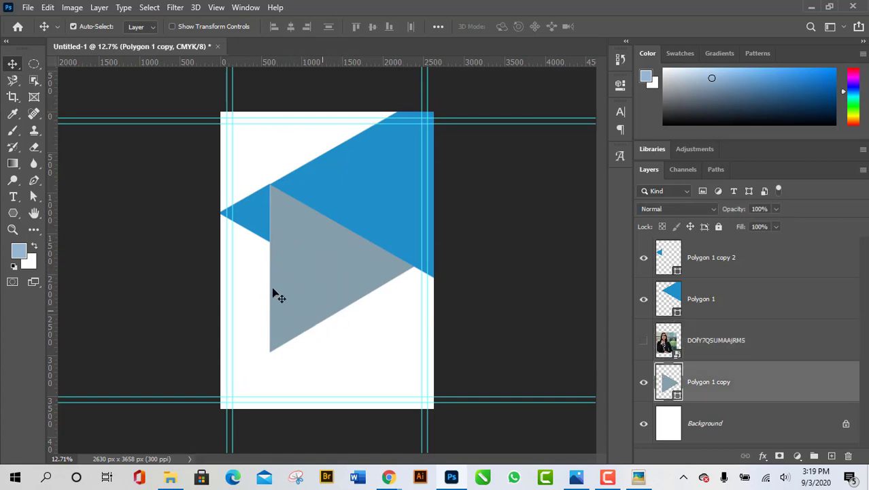
Step: Examine how the woman's photo fills the triangle in the reference flyer design-awesome-flyer-design-15d6.jpg, and return to the Photoshop document
click(632, 479)
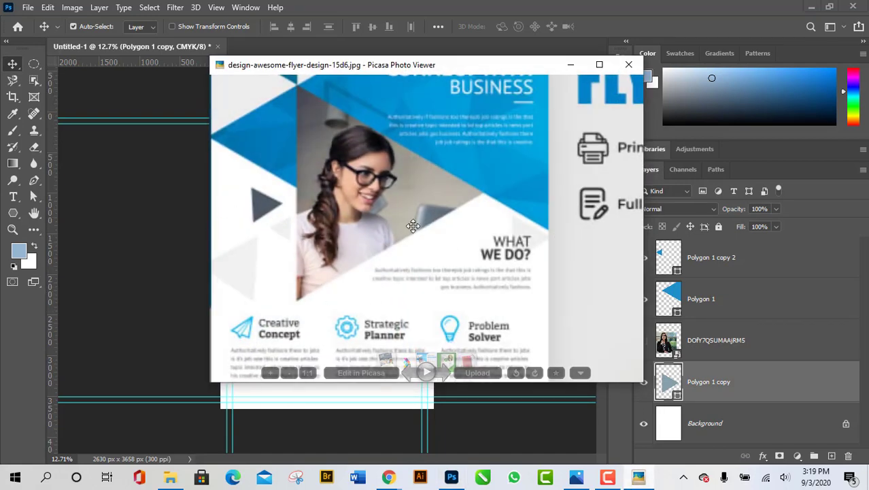
scroll(388, 221, up, 4)
scroll(402, 242, down, 4)
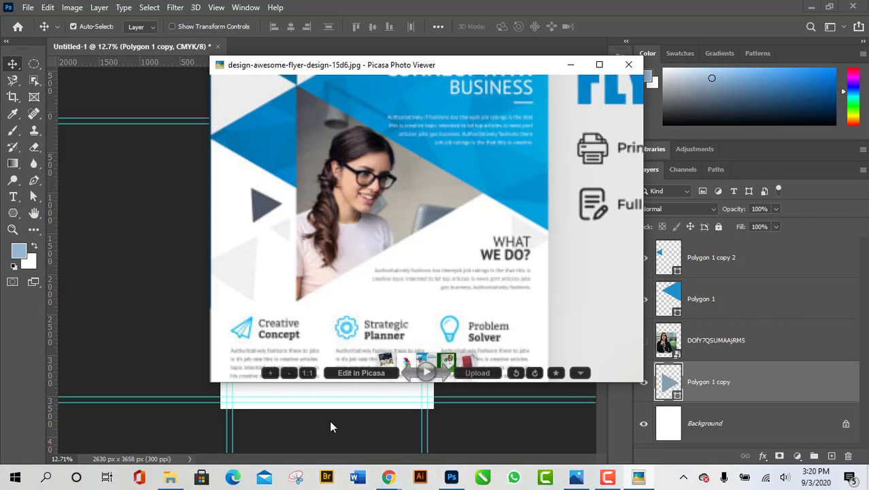
click(170, 477)
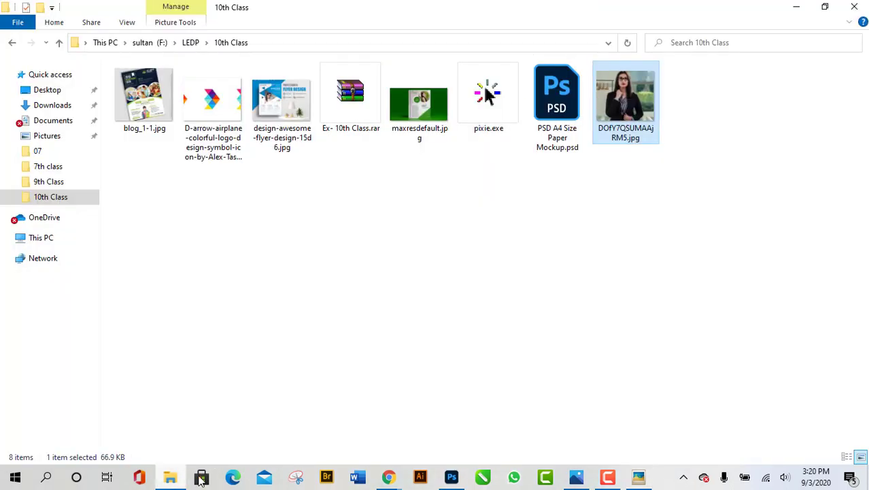
click(451, 477)
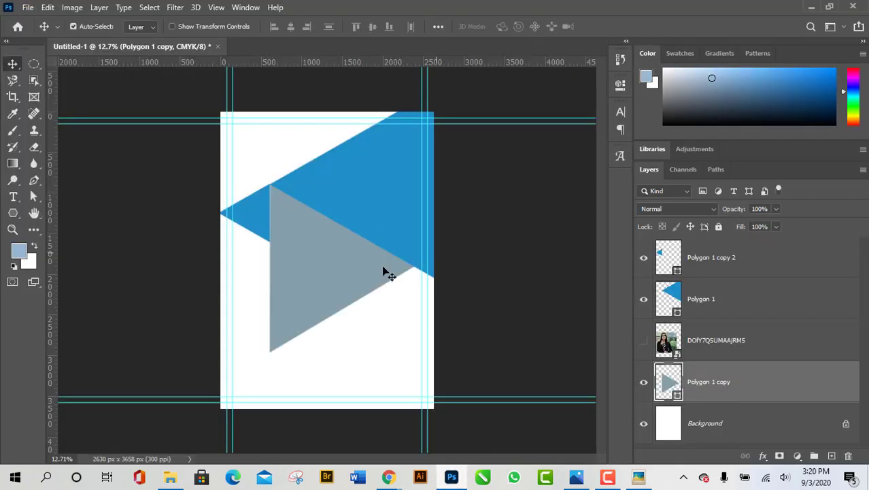
Step: Toggle the visibility of the photo layer and the Polygon 1 copy layer to compare the canvas with and without them
click(642, 341)
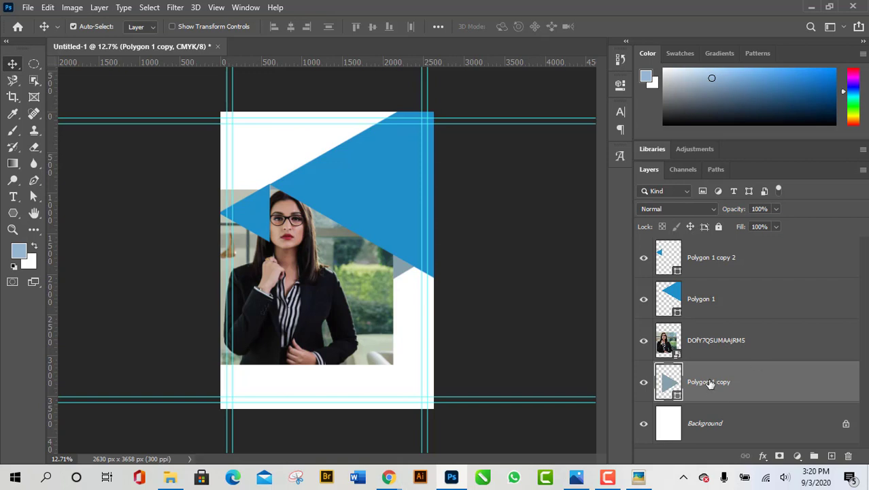
click(643, 340)
click(644, 383)
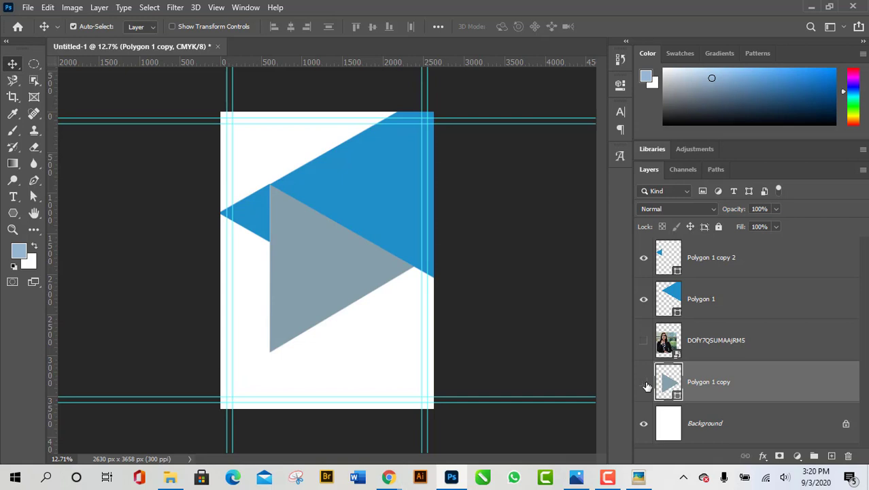
click(644, 382)
click(644, 383)
click(644, 384)
click(645, 384)
click(644, 384)
click(644, 384)
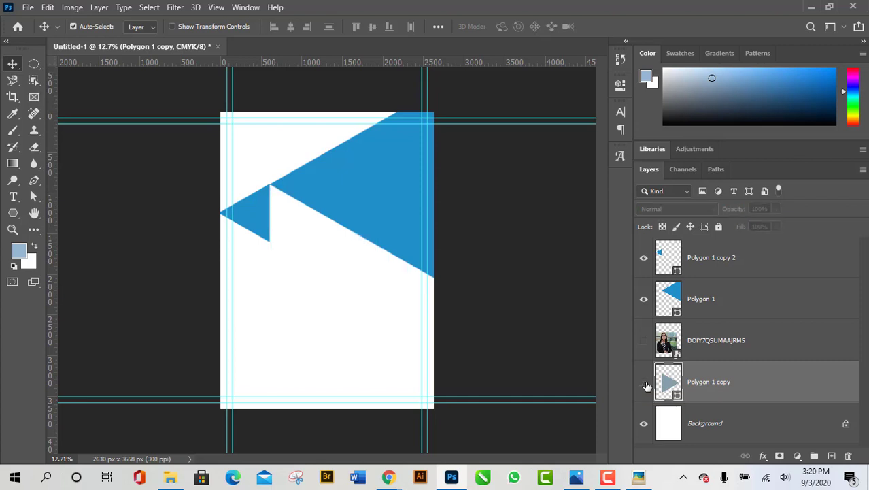
click(644, 384)
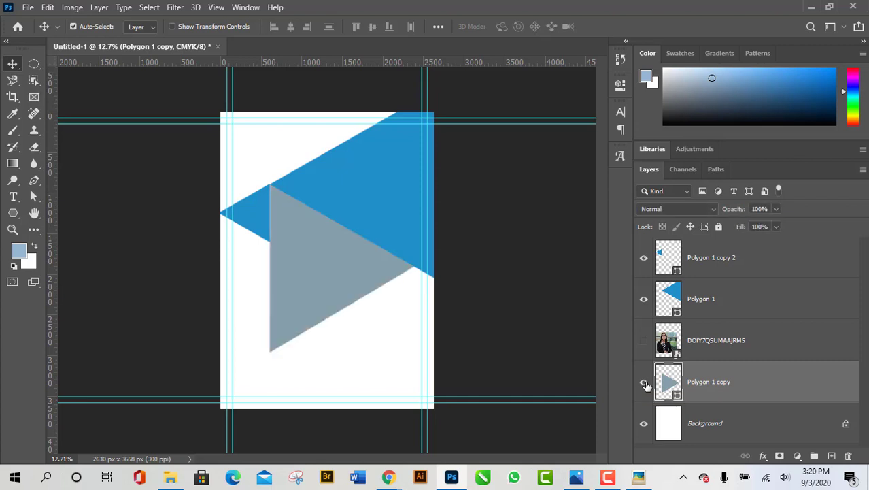
Step: Show the photo layer above the grey triangle, toggling both layers to check how they overlap and leaving both visible
click(645, 340)
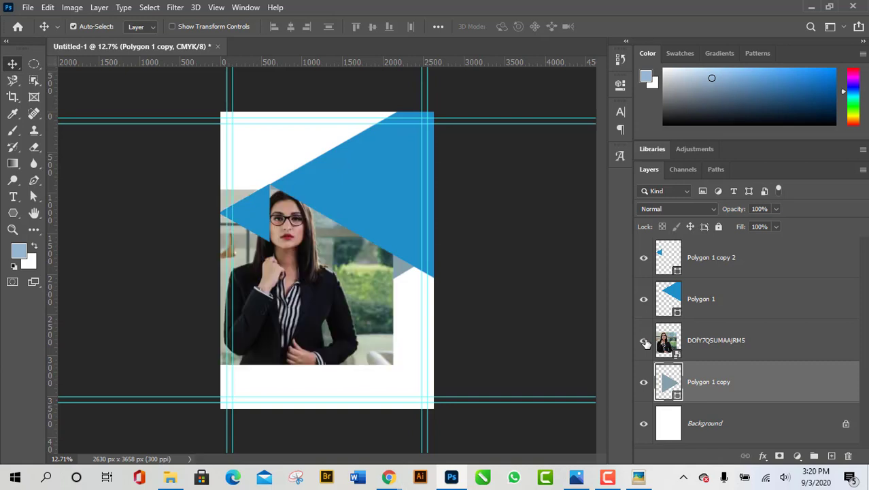
click(645, 382)
click(645, 381)
click(644, 340)
click(644, 340)
click(643, 382)
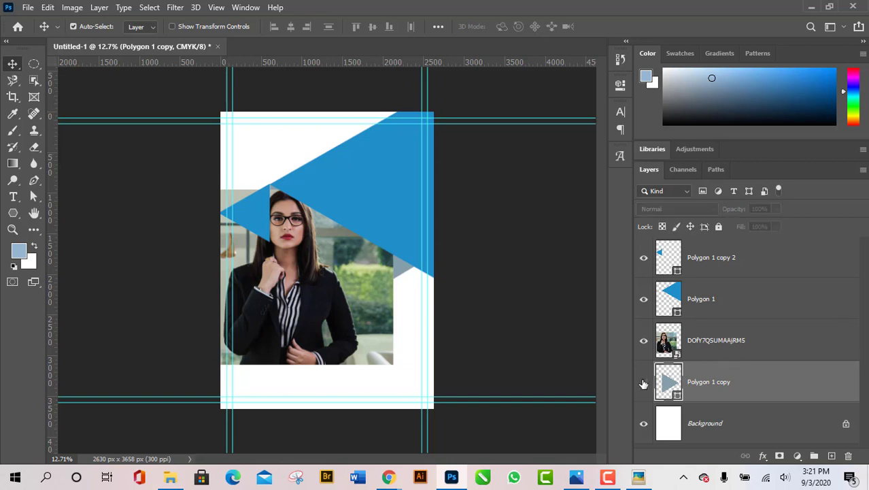
click(643, 384)
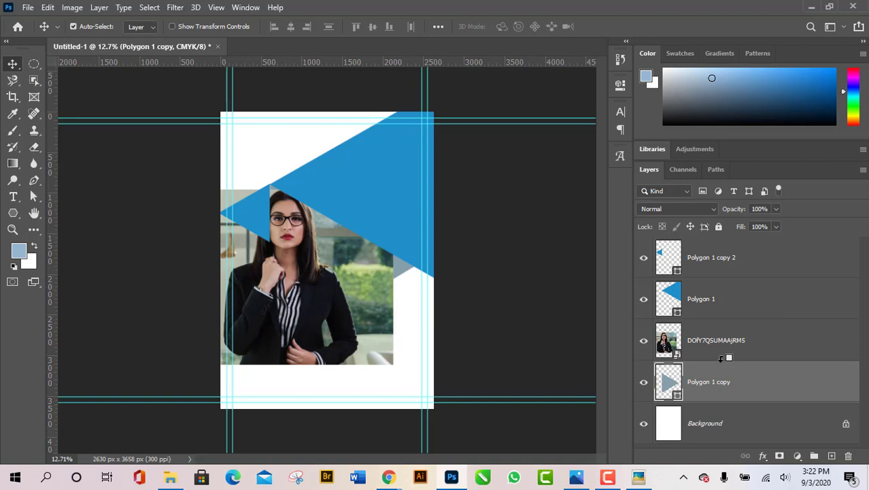
Step: Clip the woman's photo to the Polygon 1 copy triangle and nudge it slightly to the left within the shape
alt+click(723, 359)
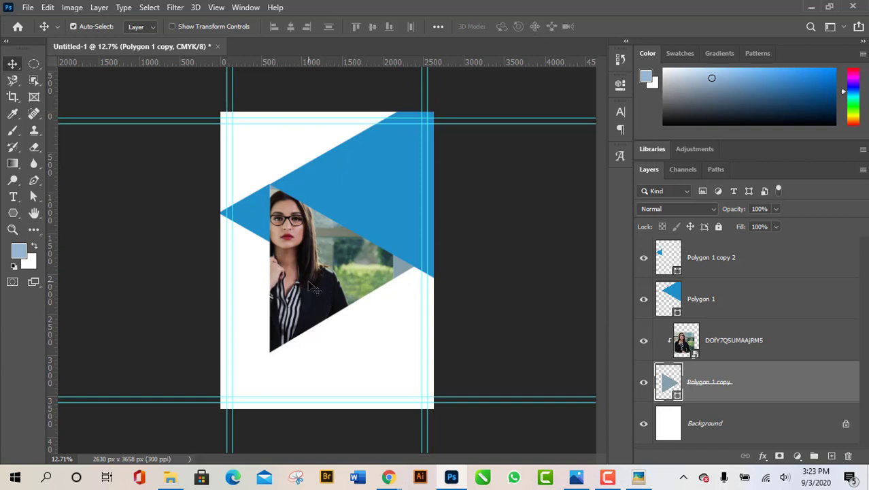
drag(309, 285, 294, 275)
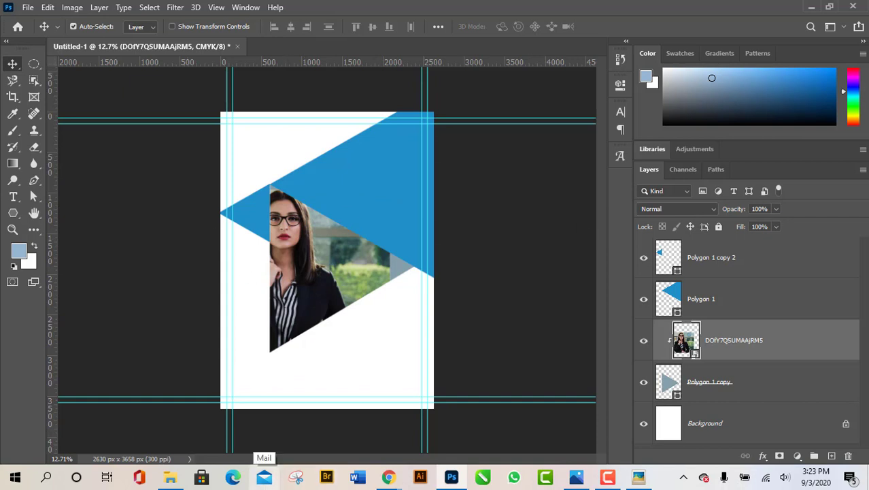
Step: Examine the headline, blue triangles and triangular photo in the reference flyer design-awesome-flyer-design-15d6.jpg
click(643, 480)
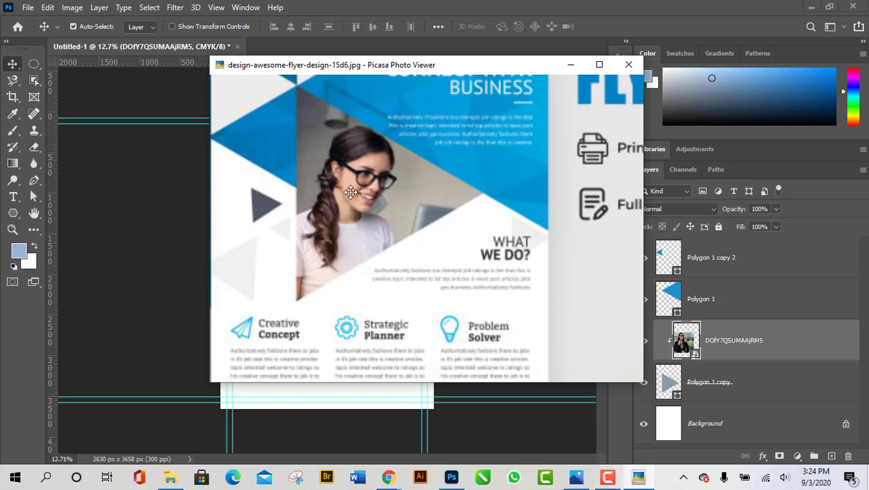
scroll(358, 171, up, 4)
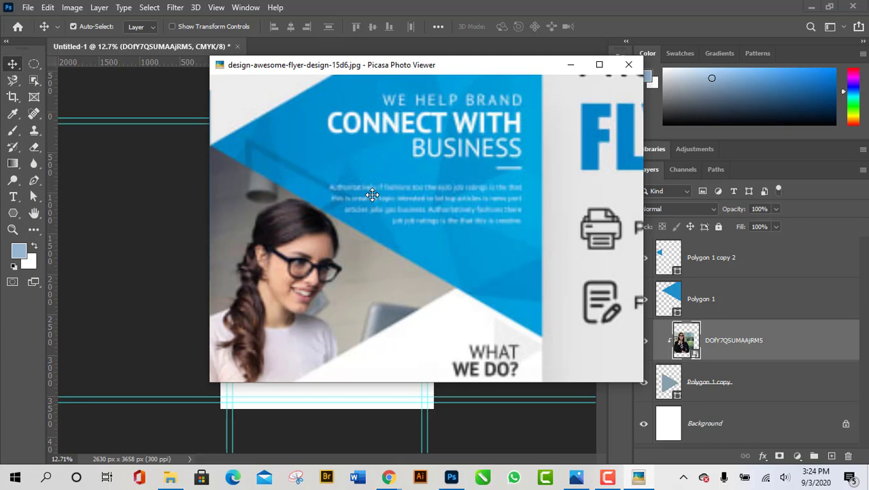
scroll(521, 229, down, 3)
scroll(514, 239, up, 2)
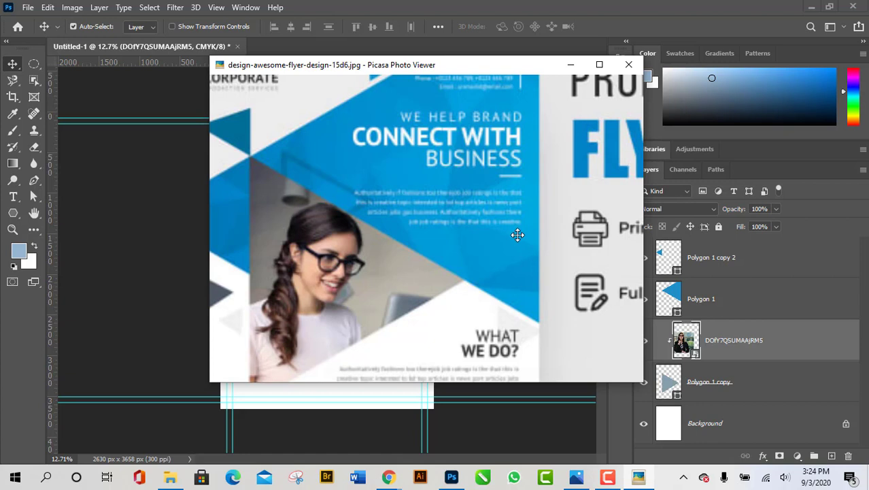
scroll(518, 234, down, 3)
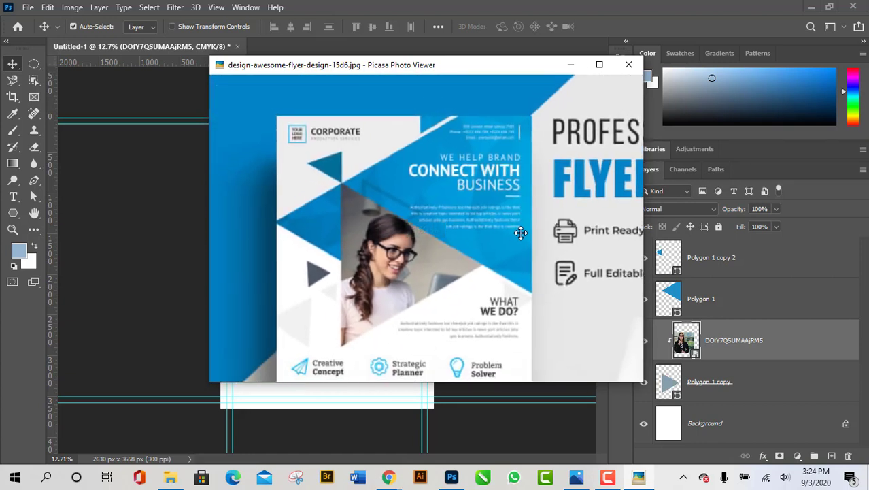
scroll(520, 234, down, 3)
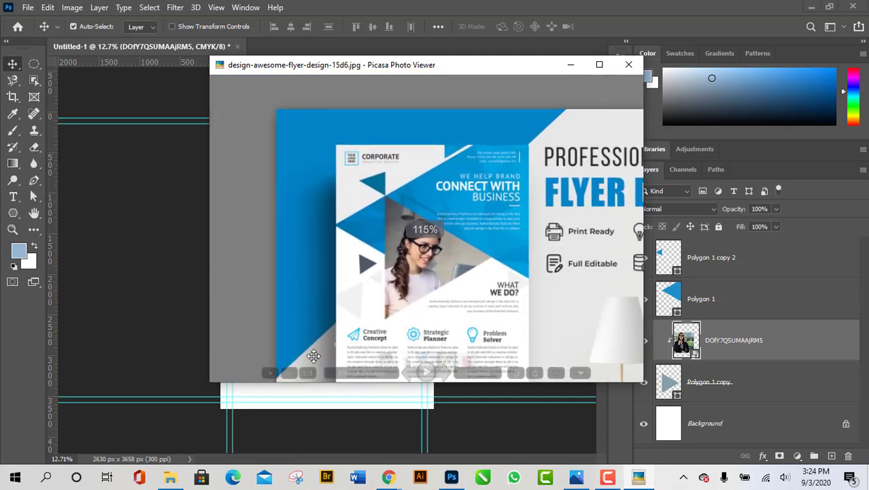
scroll(343, 268, up, 3)
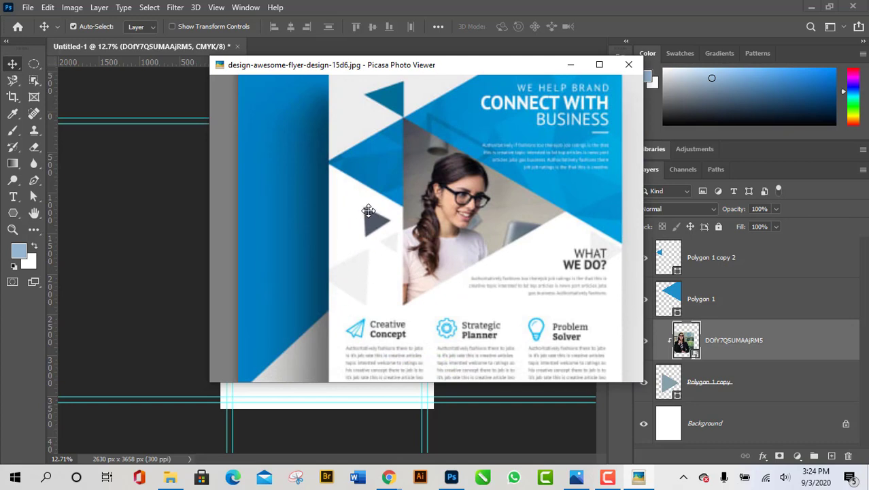
scroll(393, 240, down, 2)
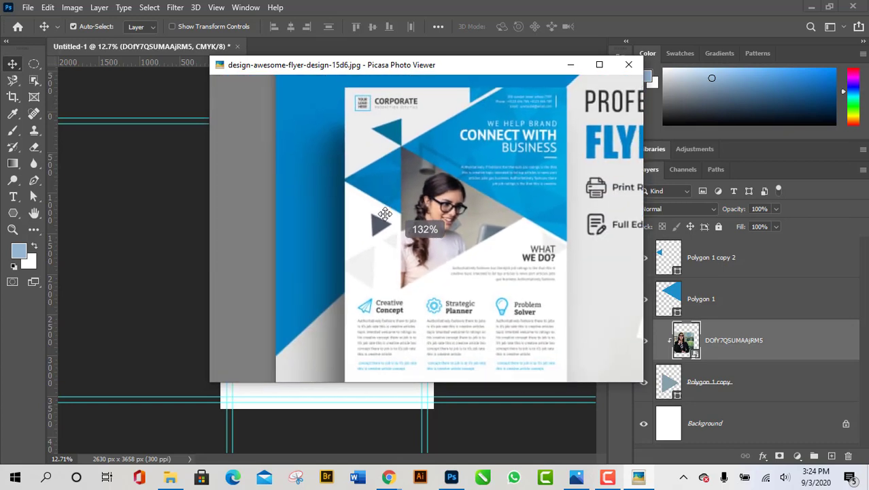
scroll(459, 159, up, 1)
scroll(414, 213, up, 1)
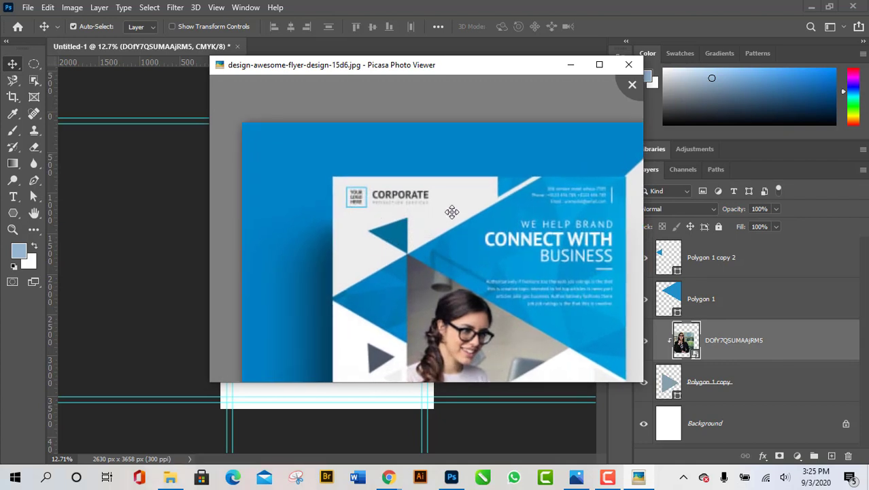
scroll(425, 263, down, 3)
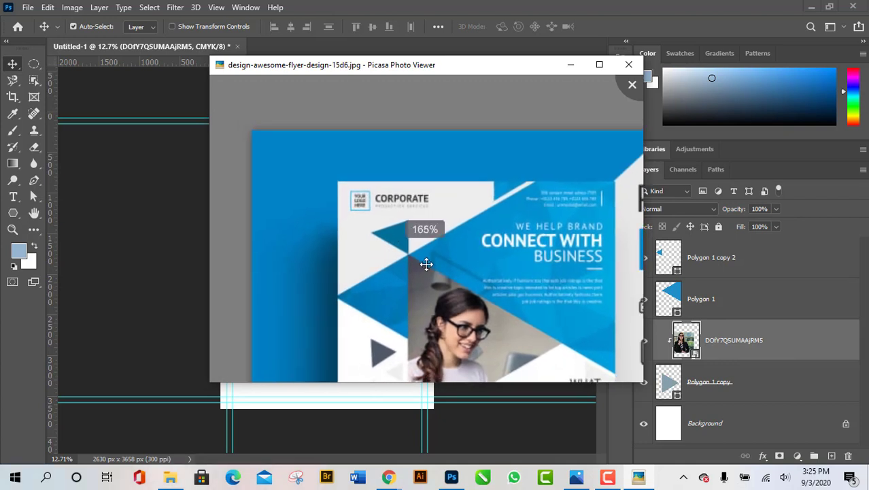
scroll(408, 278, down, 3)
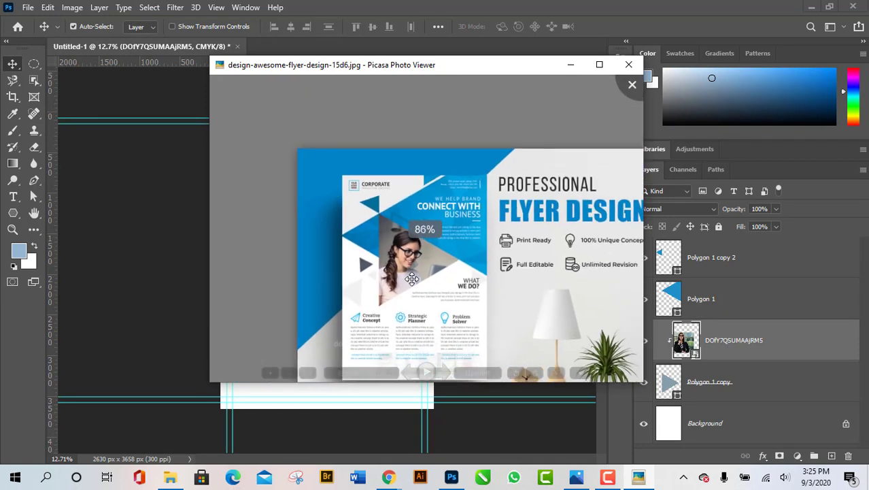
scroll(395, 286, up, 1)
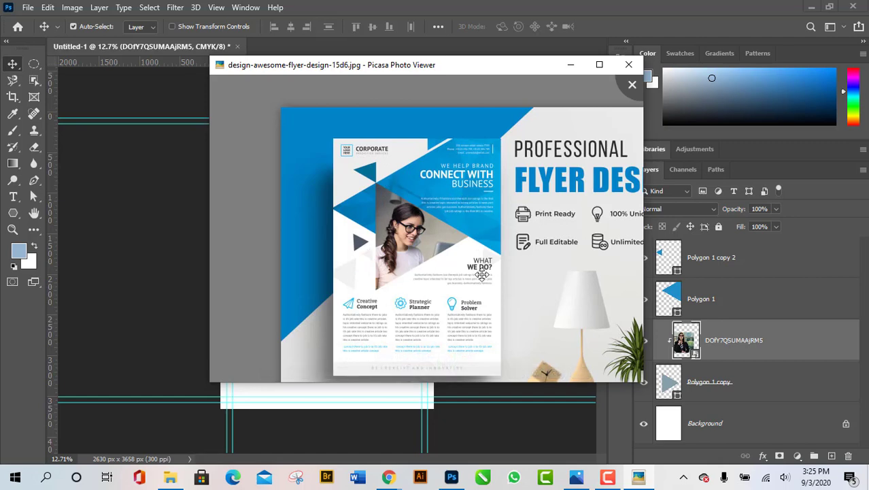
scroll(377, 289, up, 3)
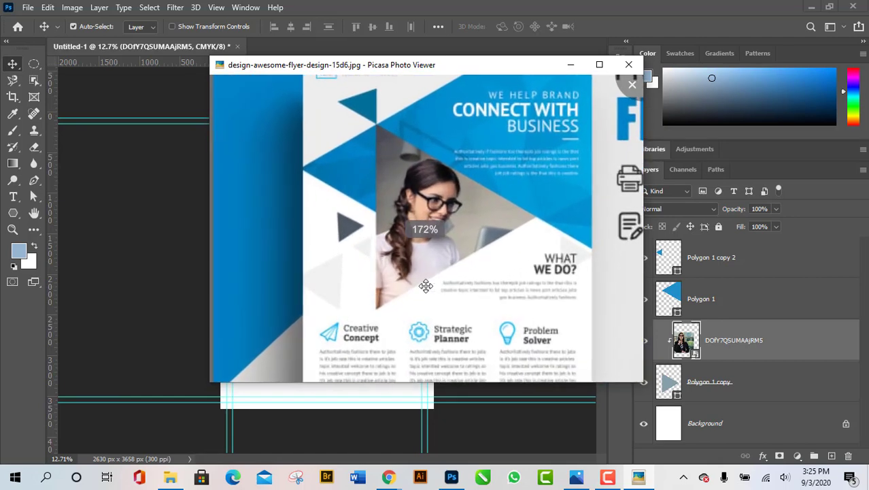
scroll(381, 279, down, 3)
scroll(368, 272, down, 3)
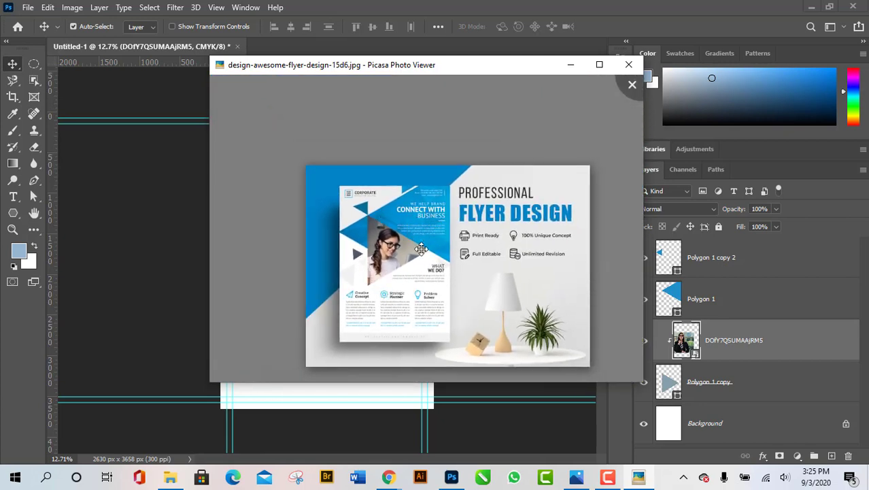
scroll(429, 234, up, 5)
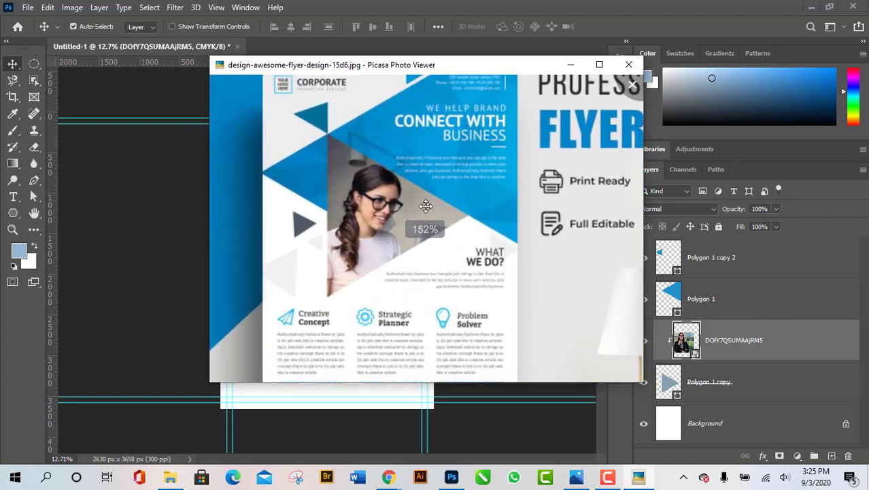
Step: Examine the reference flyer's "WHAT WE DO?" section and overall layout, and close the image to return to the Photoshop document
scroll(369, 274, down, 3)
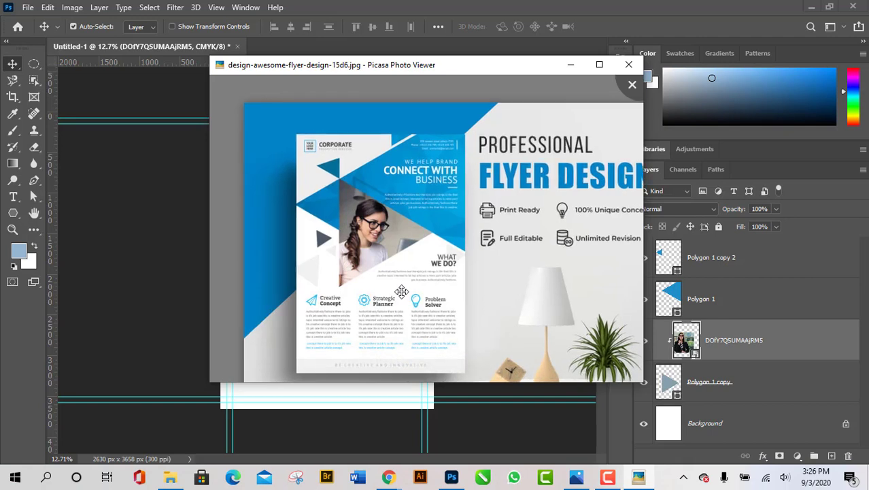
scroll(401, 291, up, 3)
scroll(367, 288, down, 2)
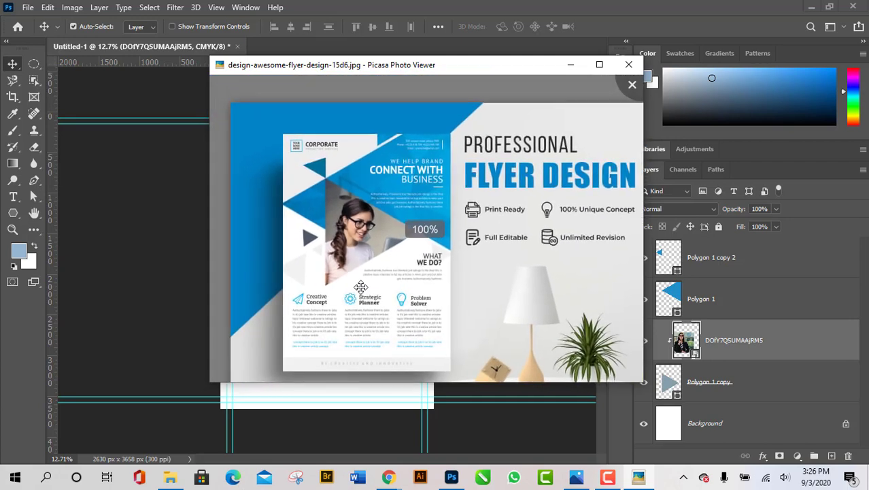
scroll(362, 280, down, 2)
scroll(432, 257, up, 2)
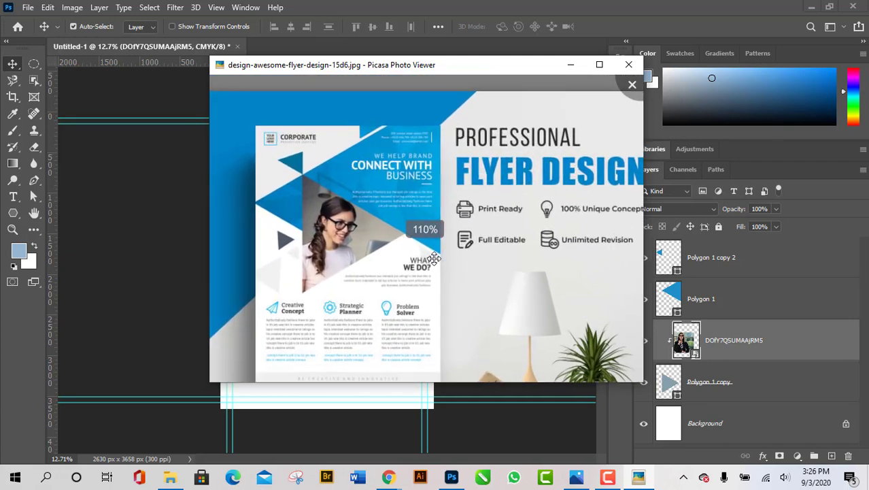
scroll(428, 258, up, 1)
scroll(428, 259, up, 3)
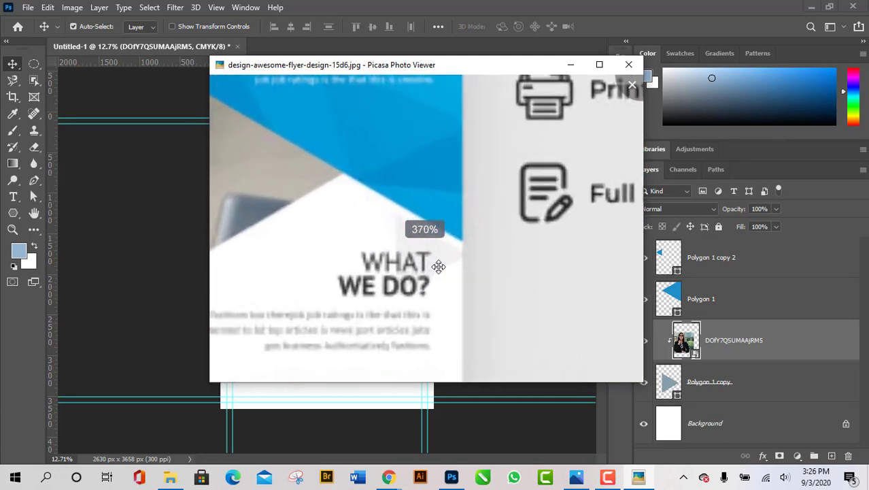
scroll(455, 252, down, 5)
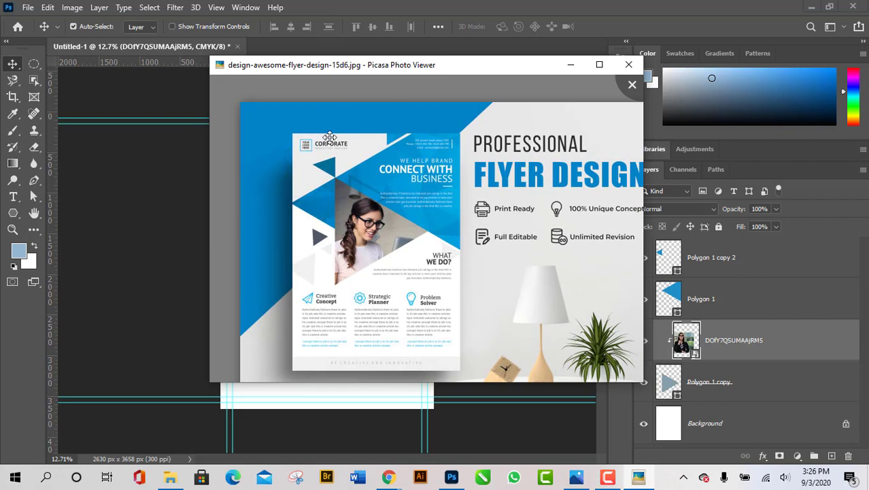
mouse_move(314, 358)
scroll(398, 255, down, 3)
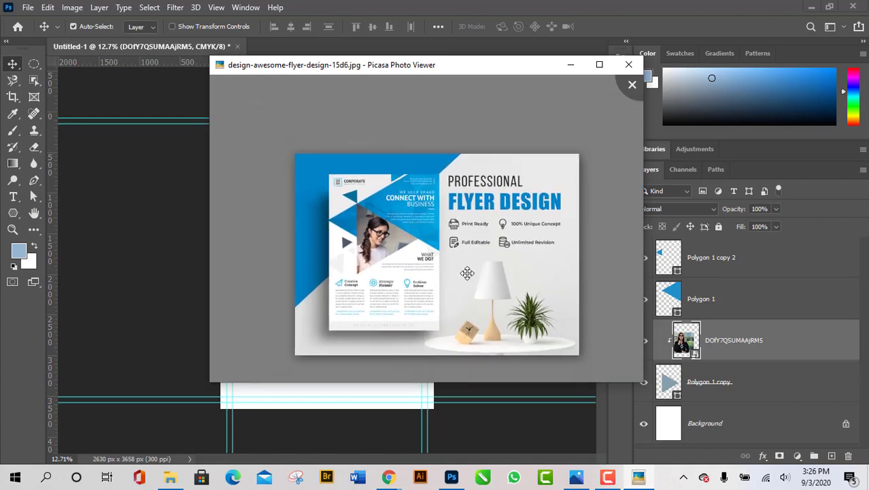
scroll(436, 275, down, 2)
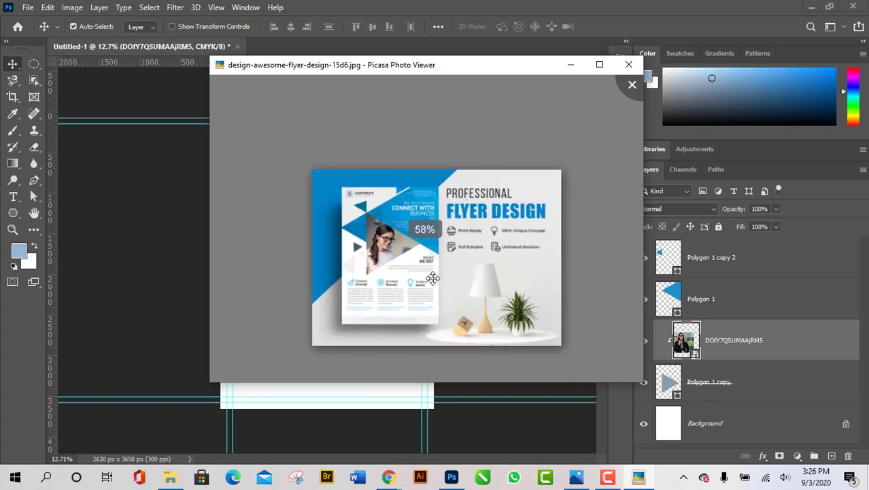
scroll(432, 277, up, 3)
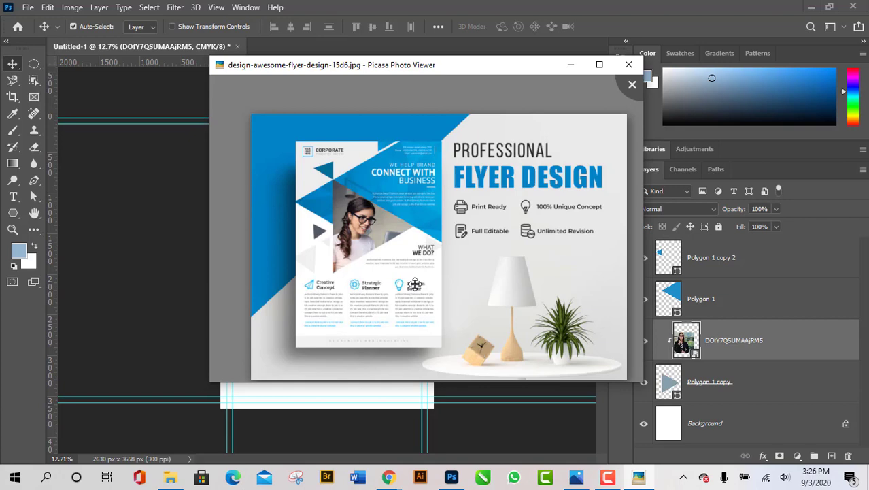
scroll(401, 277, down, 3)
scroll(400, 276, up, 2)
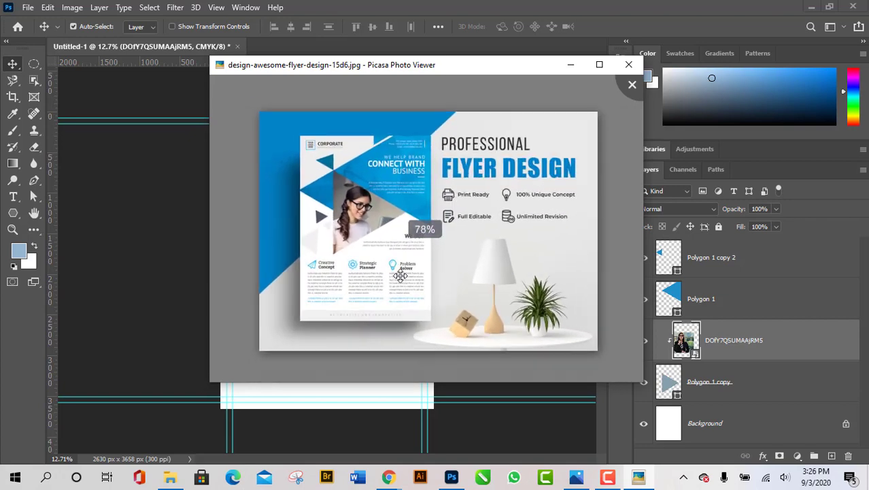
scroll(402, 275, up, 1)
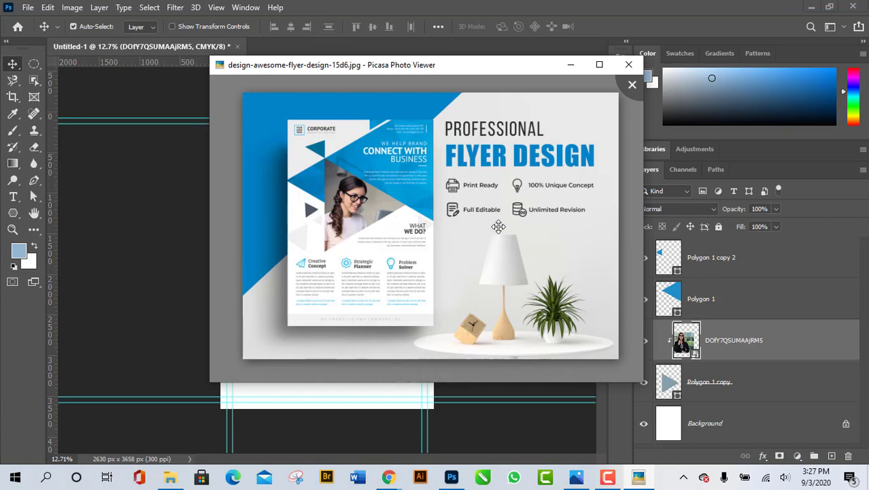
click(631, 86)
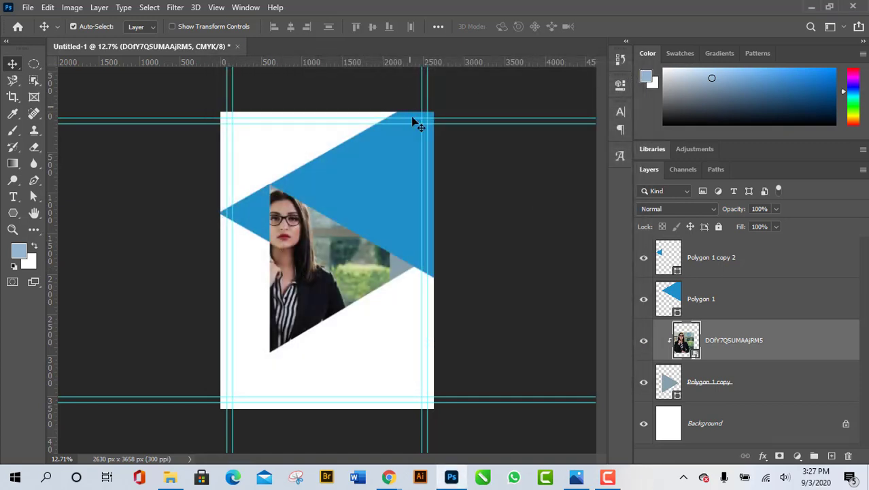
click(171, 478)
click(347, 289)
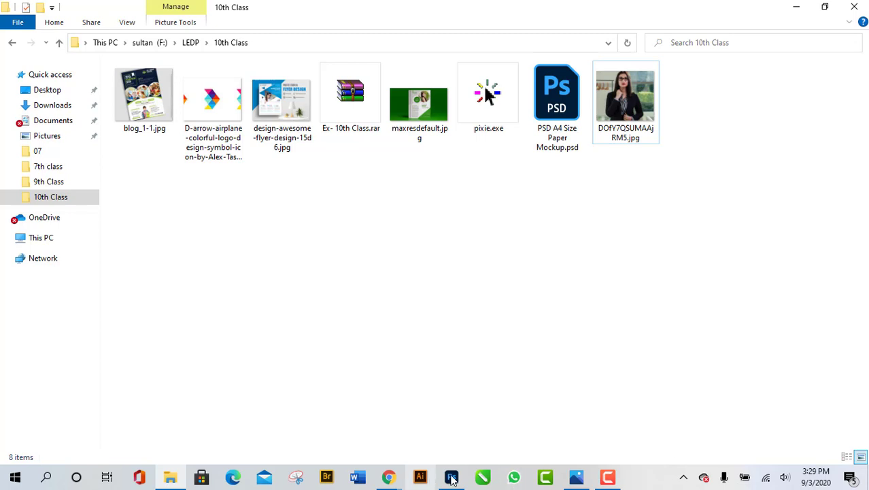
click(451, 476)
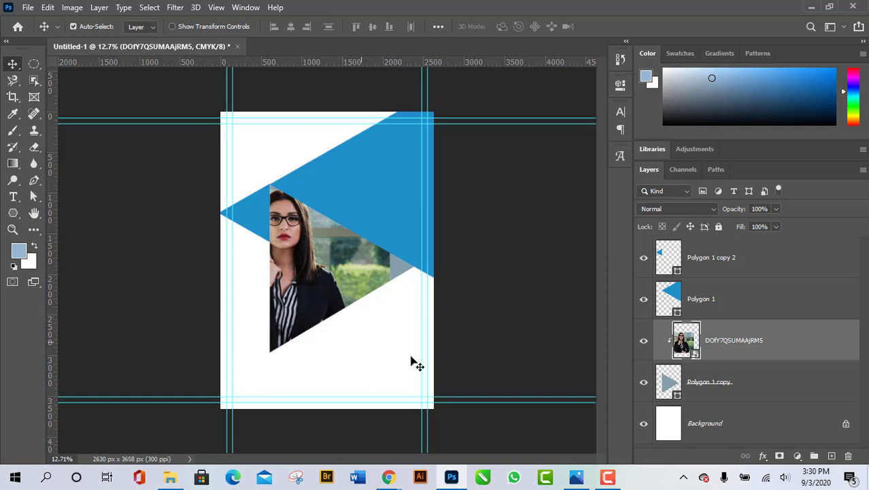
Step: Open design-awesome-flyer-design-15d6.jpg from the 10th Class folder, inspect the flyer's shapes, close it, and return to the Photoshop document
click(172, 477)
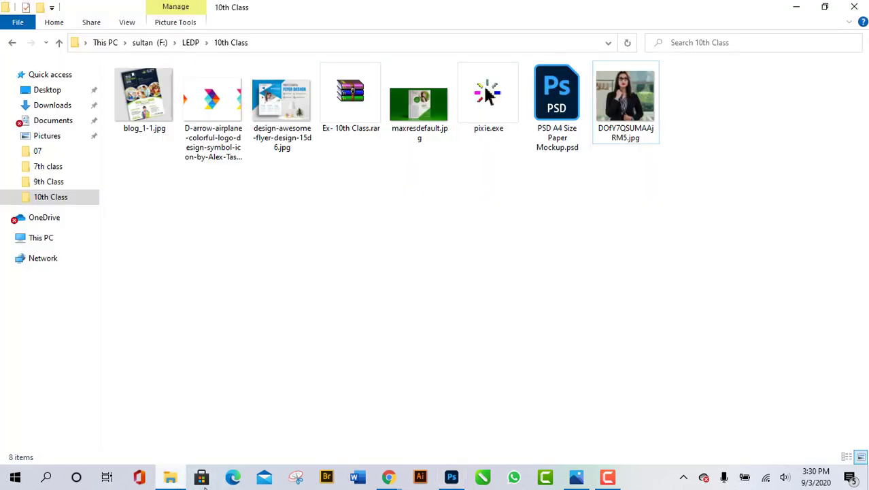
click(283, 111)
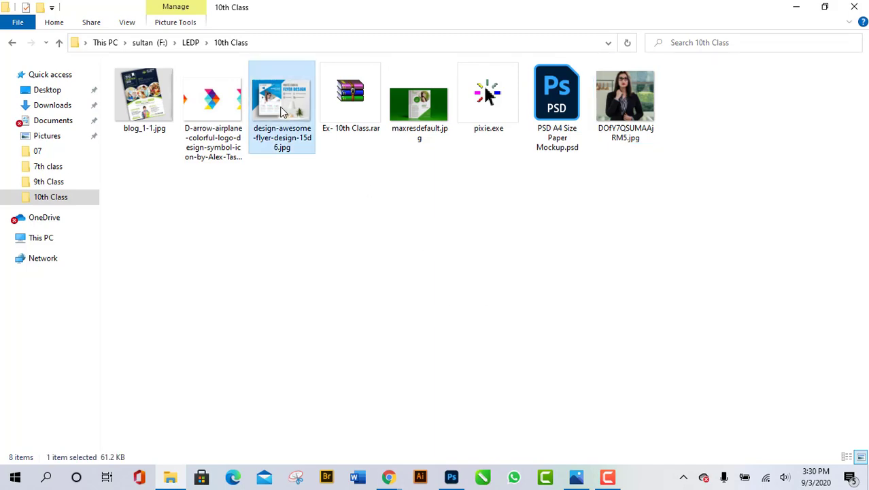
double_click(282, 111)
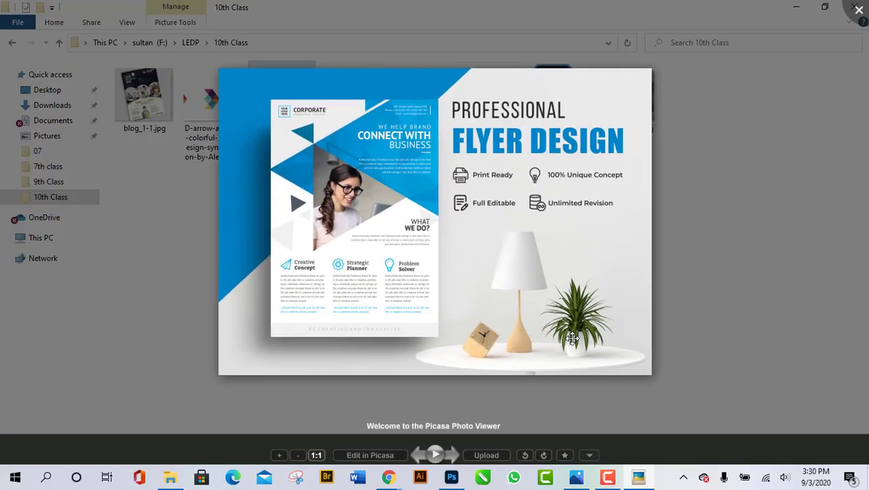
scroll(360, 271, up, 2)
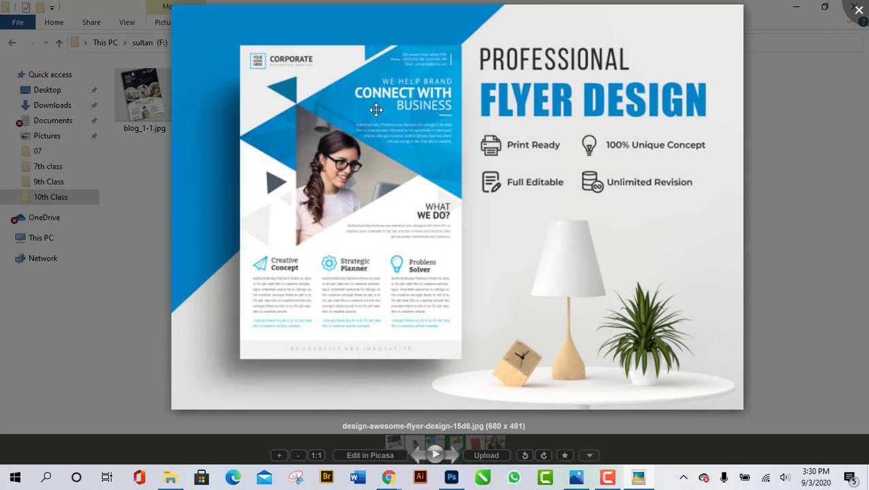
click(858, 10)
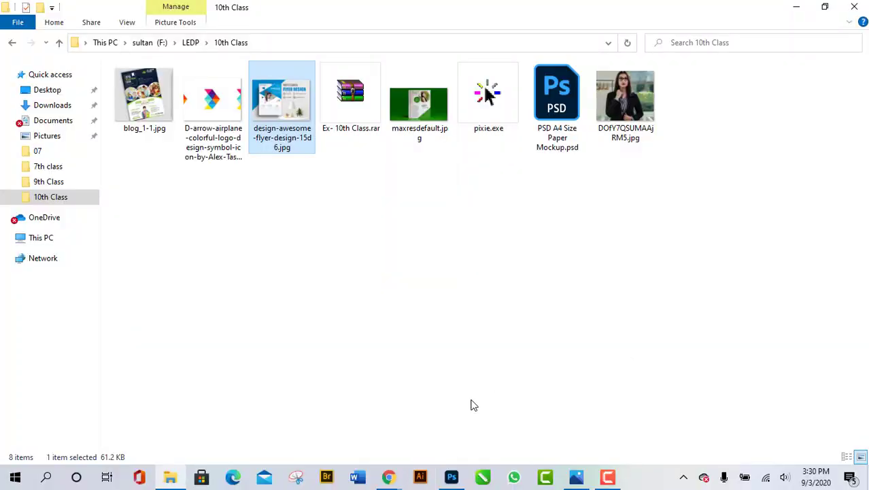
click(388, 476)
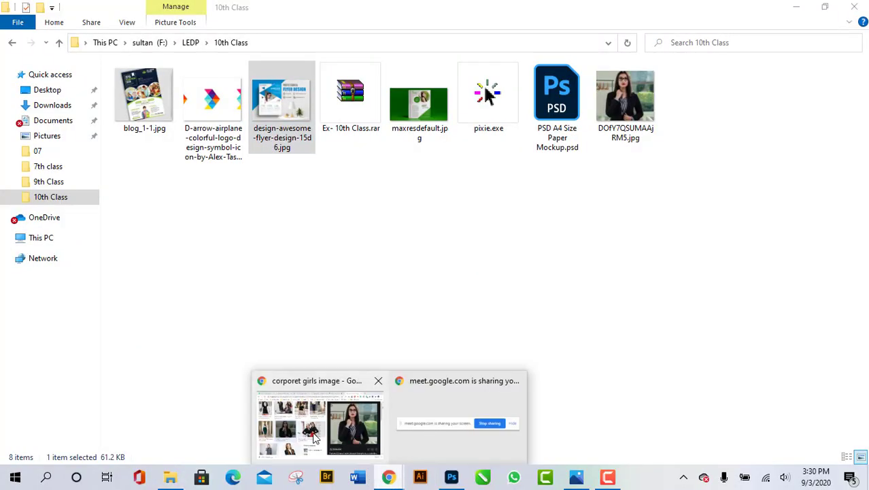
click(313, 437)
click(452, 477)
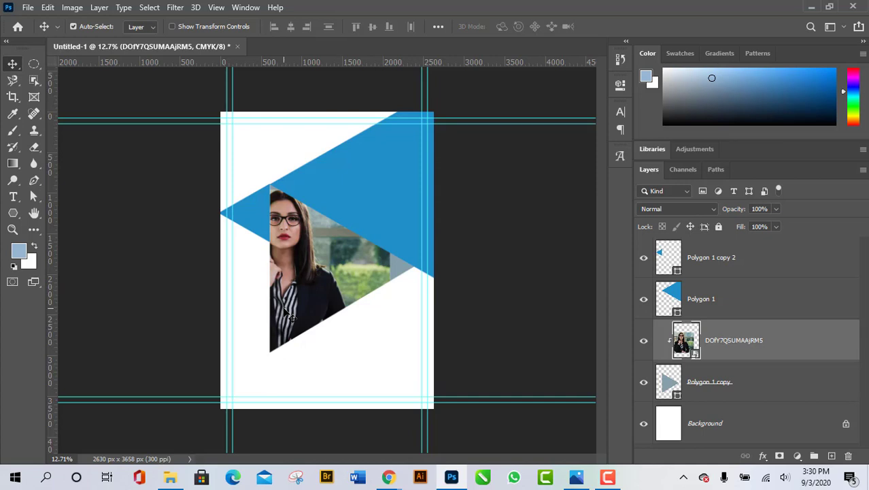
Step: Start a new polygon in the white area below the woman's photo and set its number of sides to 6
click(17, 215)
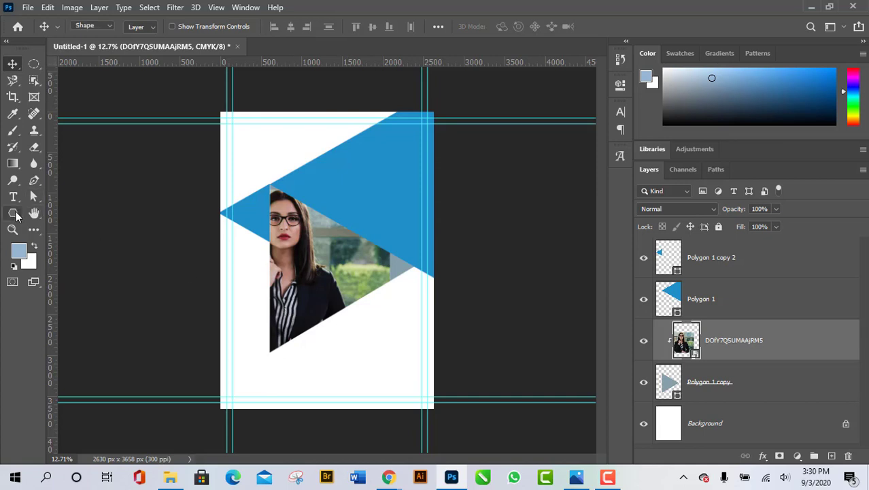
right_click(17, 214)
click(75, 246)
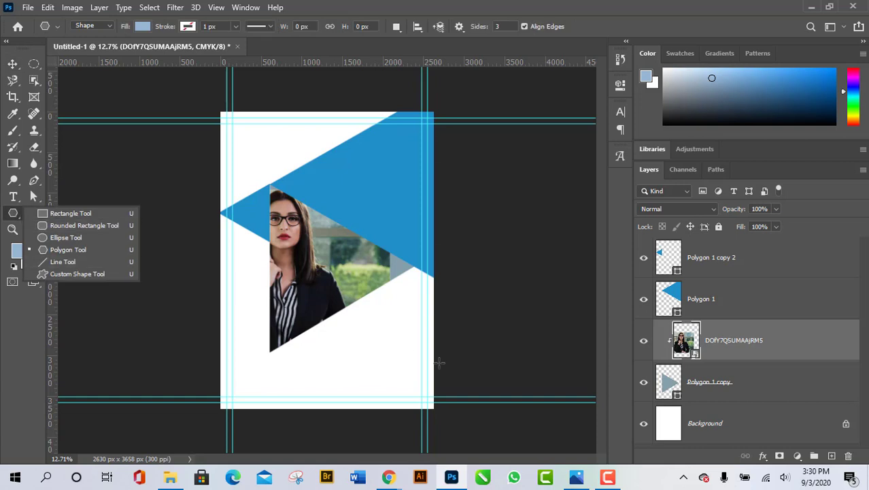
click(350, 326)
click(410, 168)
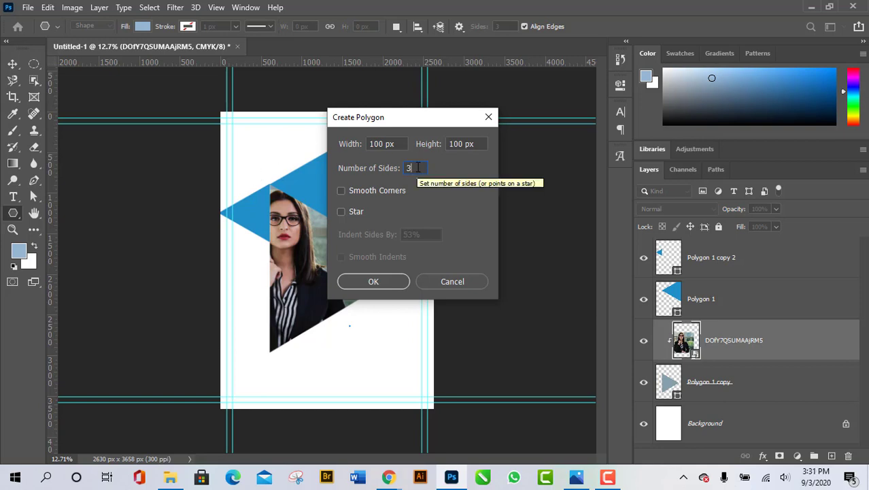
key(BackSpace)
text(6)
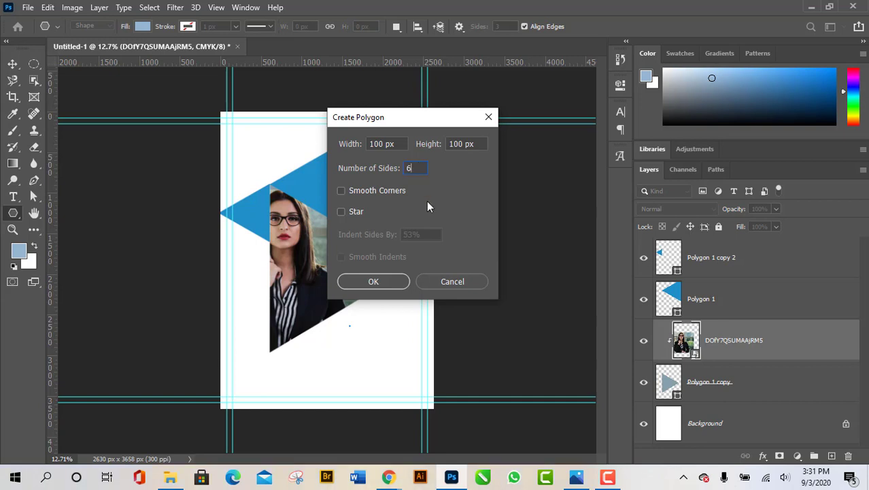
click(399, 144)
double_click(399, 144)
text(200)
key(shift+Up)
key(shift+Up)
key(shift+Up)
key(shift+Up)
key(shift+Up)
key(shift+Up)
key(shift+Up)
click(417, 169)
Step: Set the six-sided polygon's width and height to 400 px and create it
click(399, 145)
double_click(399, 144)
text(400)
key(Tab)
text(400)
click(372, 280)
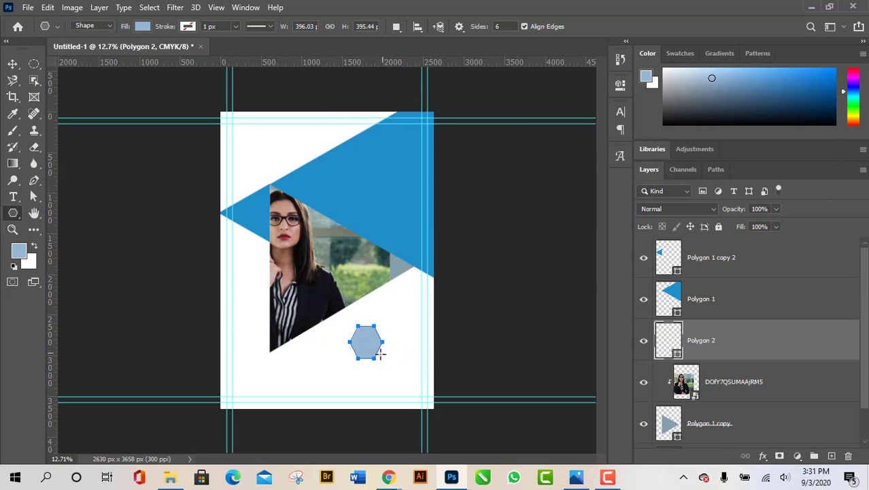
Step: Scale the hexagon to about 367% and place it over the lower part of the woman's photo
click(12, 63)
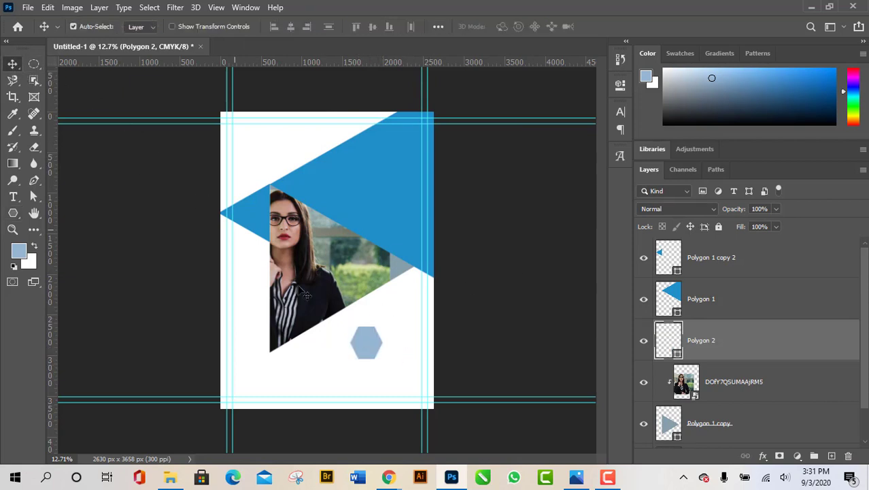
mouse_move(360, 354)
mouse_down()
mouse_move(338, 361)
mouse_move(347, 361)
mouse_up()
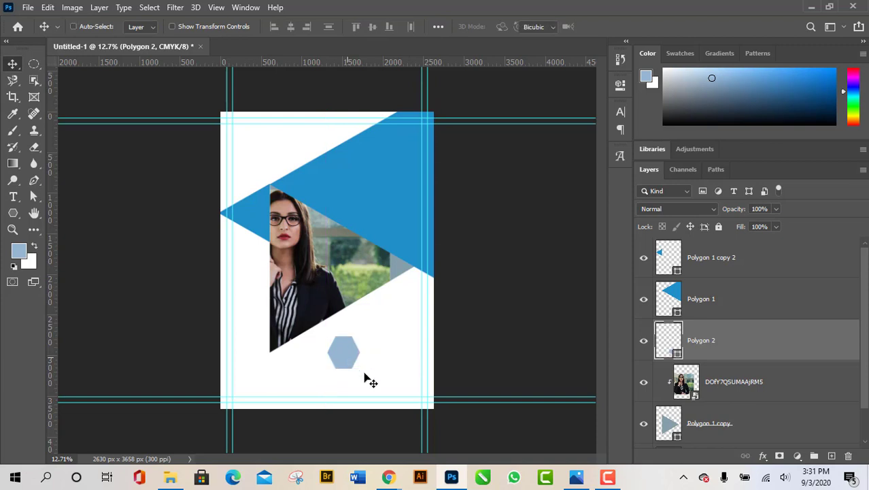
key(ctrl+t)
drag(359, 367, 446, 453)
drag(391, 387, 325, 275)
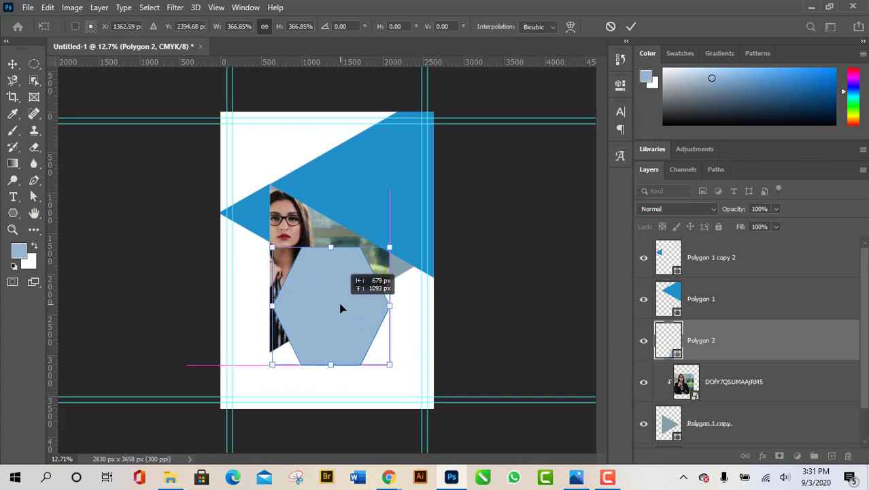
drag(335, 312, 323, 265)
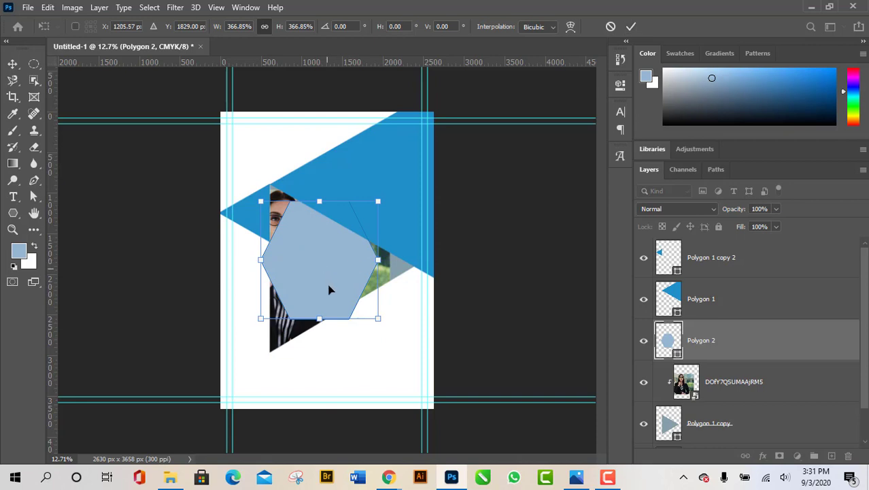
drag(327, 284, 341, 311)
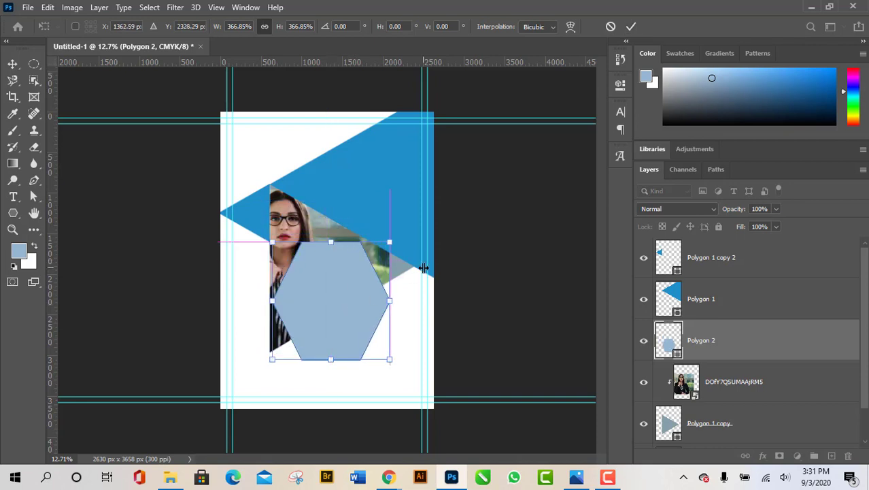
click(631, 27)
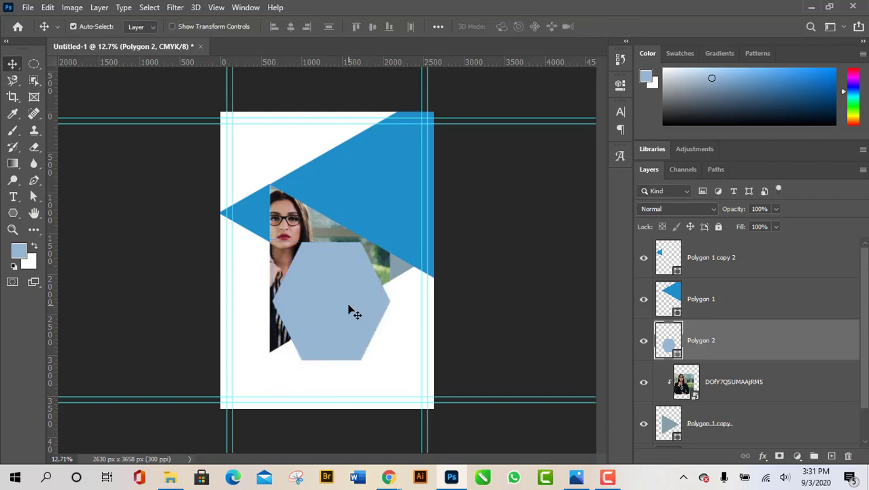
Step: Draw a small tilted hexagon about 345 by 354 px in the white area near the flyer's upper-left corner
click(13, 212)
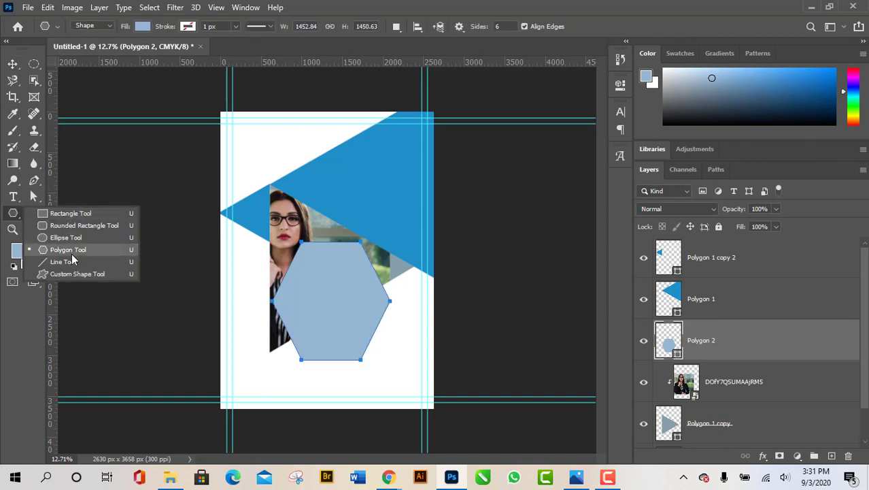
click(70, 251)
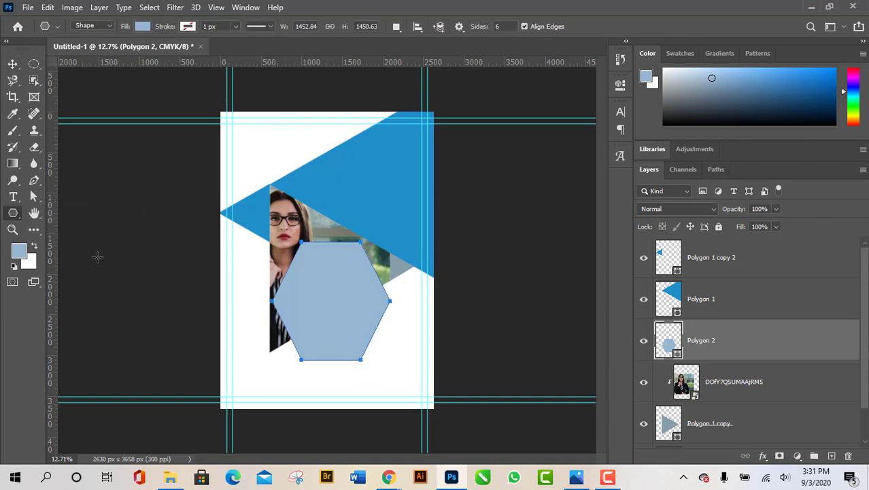
click(260, 148)
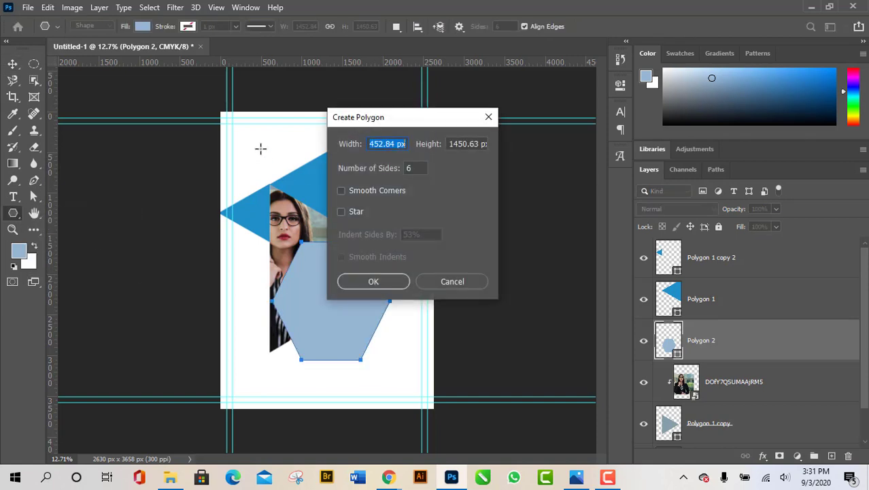
click(451, 282)
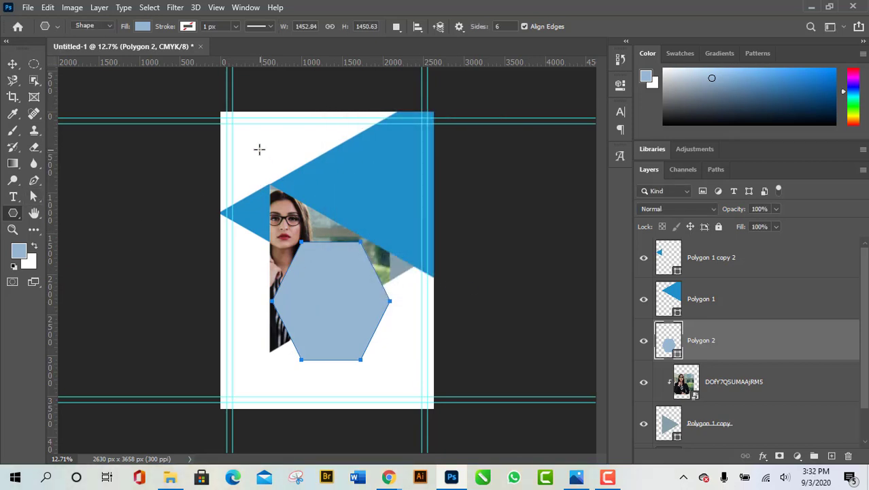
mouse_move(259, 149)
mouse_down()
mouse_move(341, 234)
mouse_move(357, 140)
mouse_move(287, 138)
mouse_move(345, 178)
mouse_move(361, 216)
mouse_move(270, 155)
mouse_move(319, 171)
mouse_move(272, 154)
mouse_move(350, 212)
mouse_move(270, 150)
mouse_up()
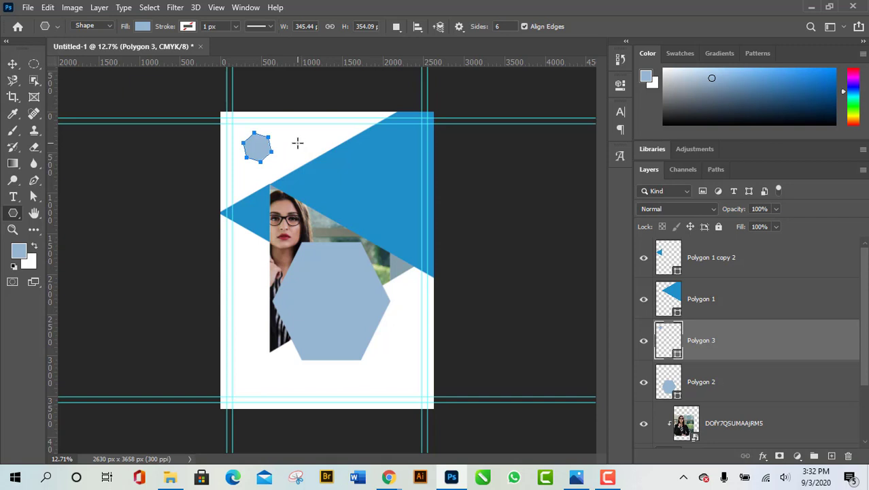
click(297, 142)
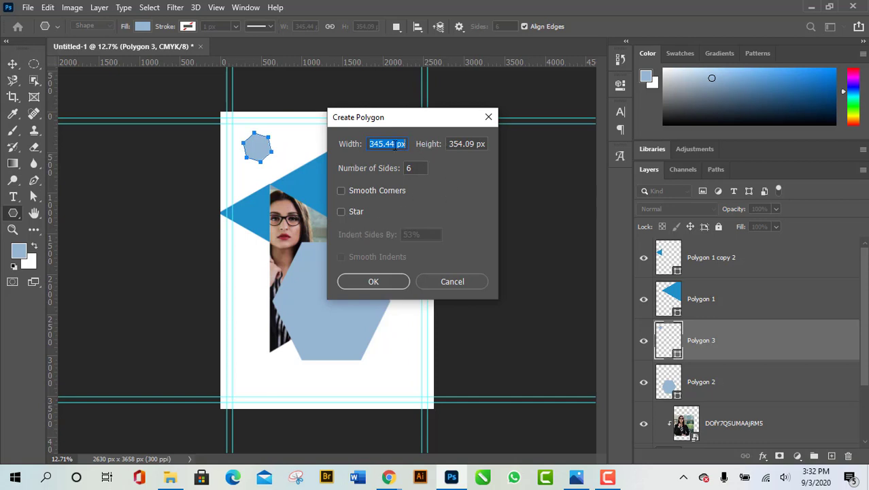
double_click(414, 170)
text(6)
click(457, 281)
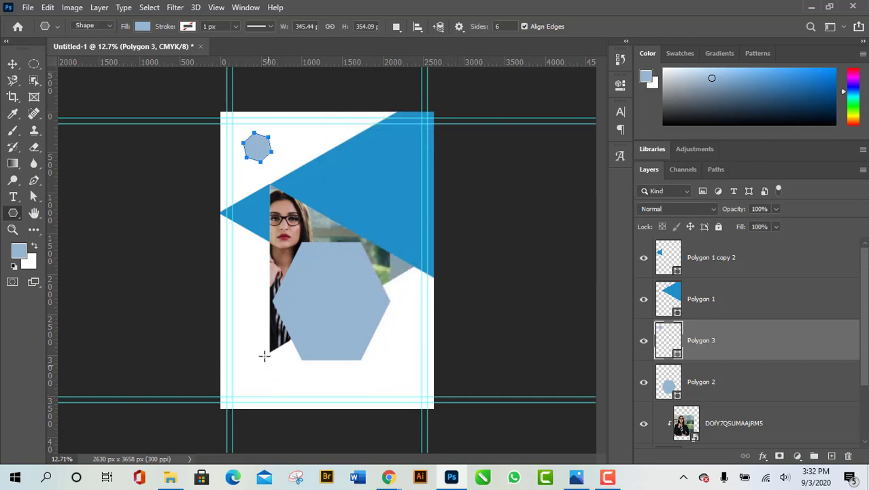
click(248, 270)
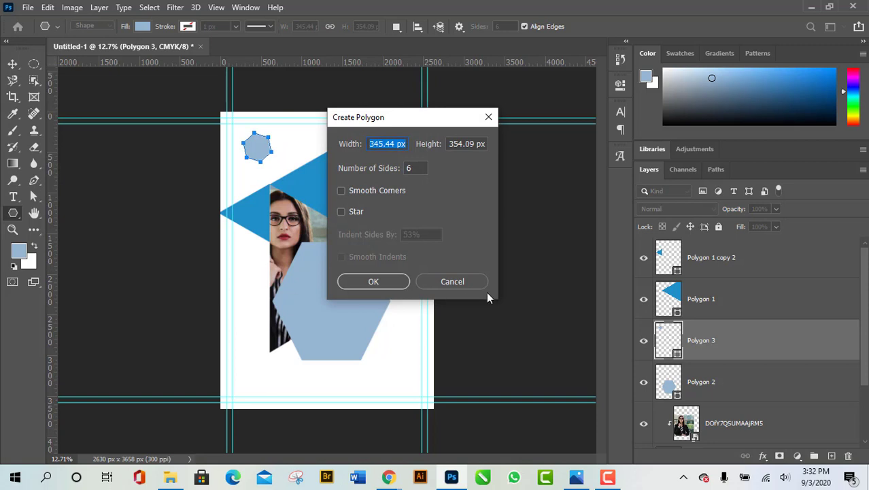
click(468, 280)
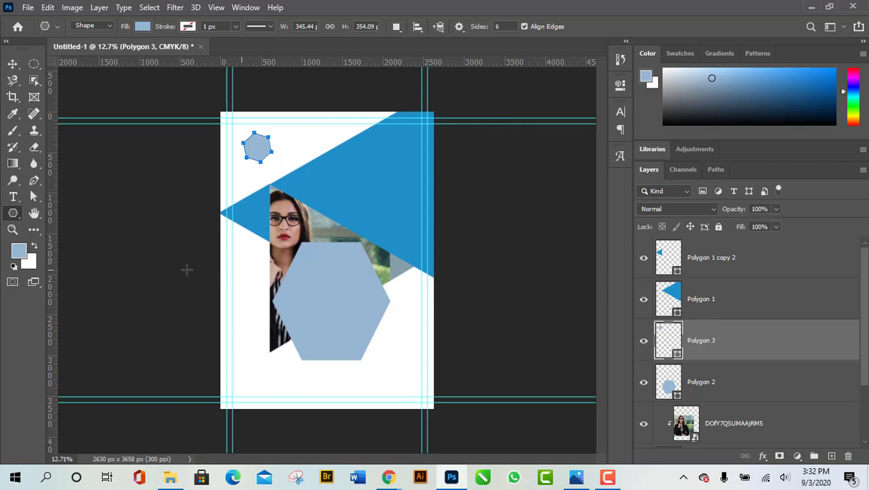
click(243, 259)
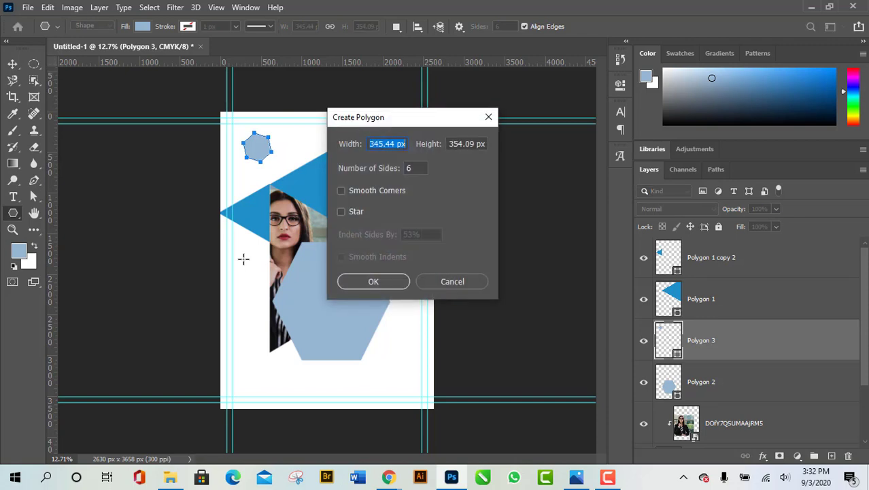
click(451, 282)
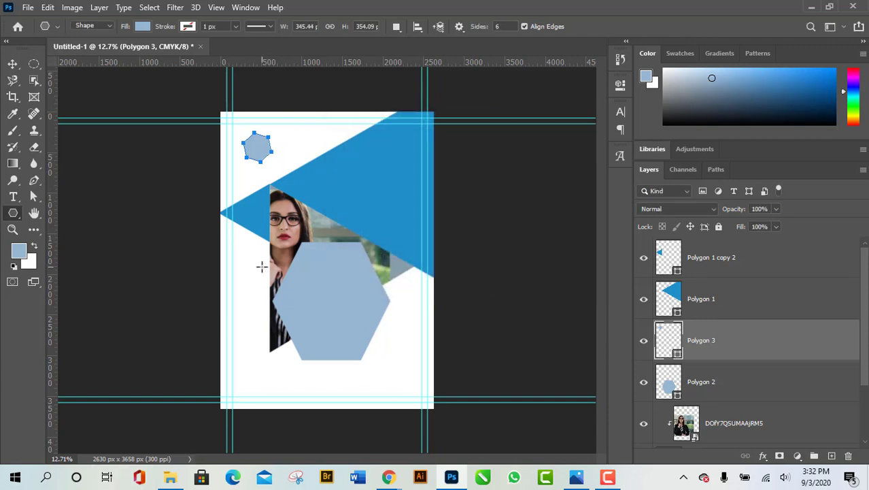
click(12, 63)
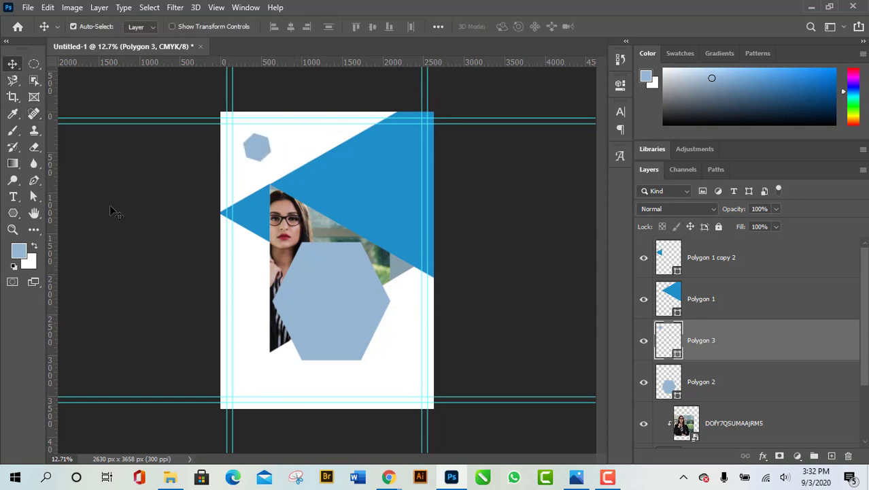
Step: Switch to File Explorer, open design-awesome-flyer-design-15d6.jpg from the 10th Class folder, examine the flyer's shapes and text sections, and close the image
click(170, 477)
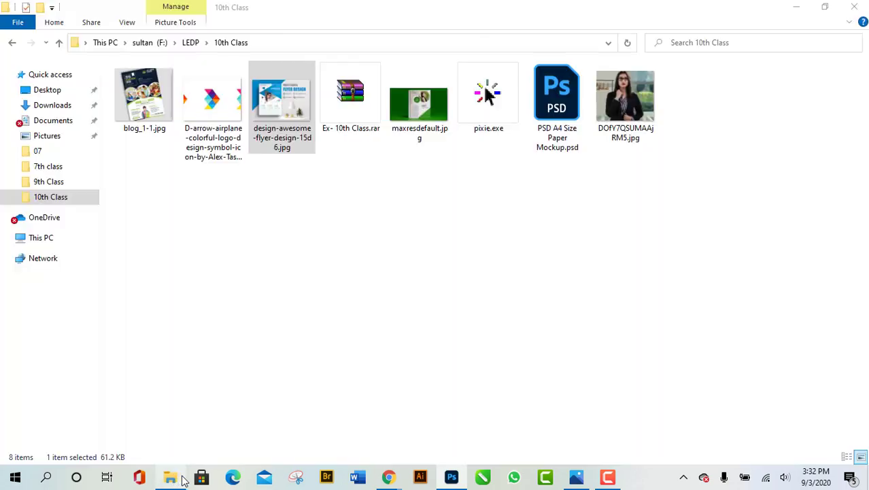
double_click(292, 102)
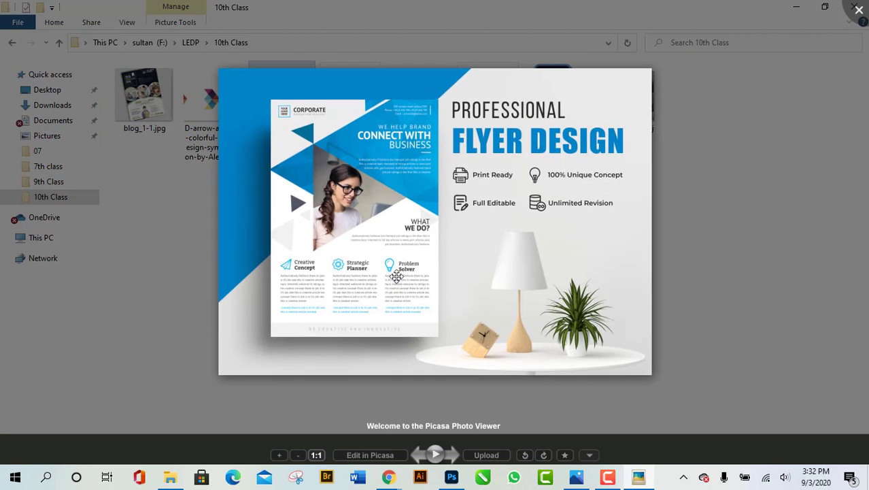
scroll(563, 116, up, 1)
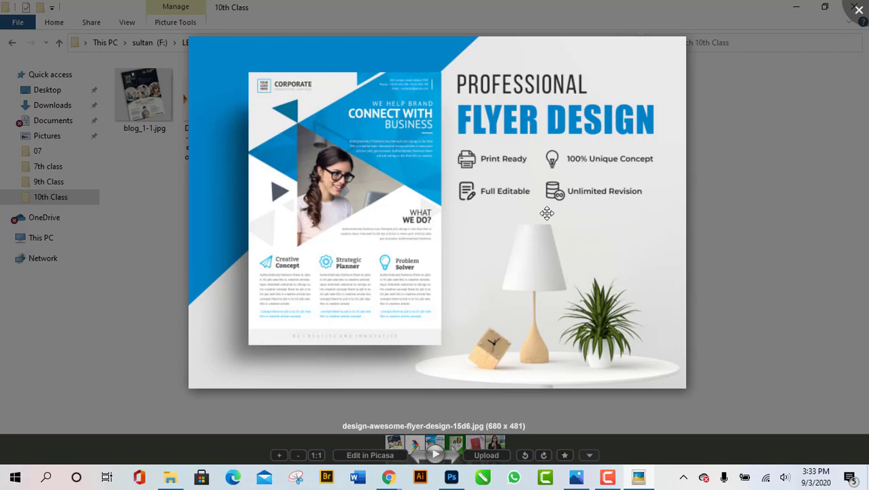
scroll(497, 267, up, 2)
scroll(422, 108, down, 1)
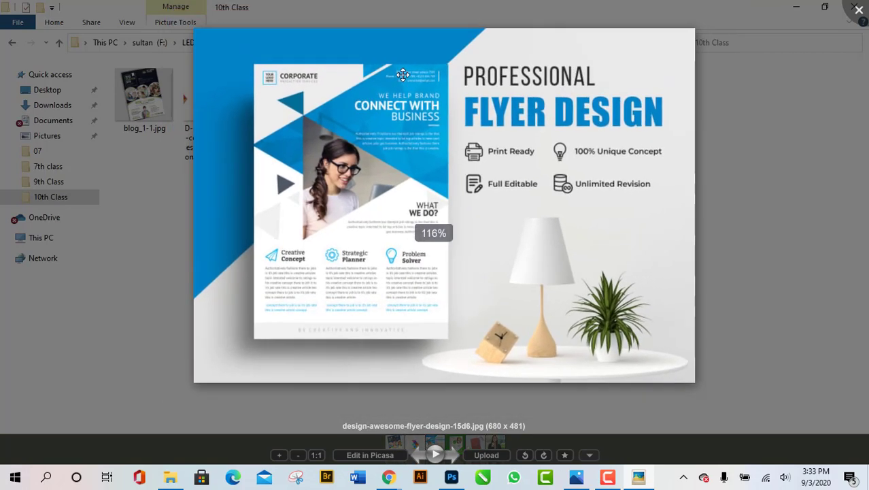
scroll(403, 68, up, 2)
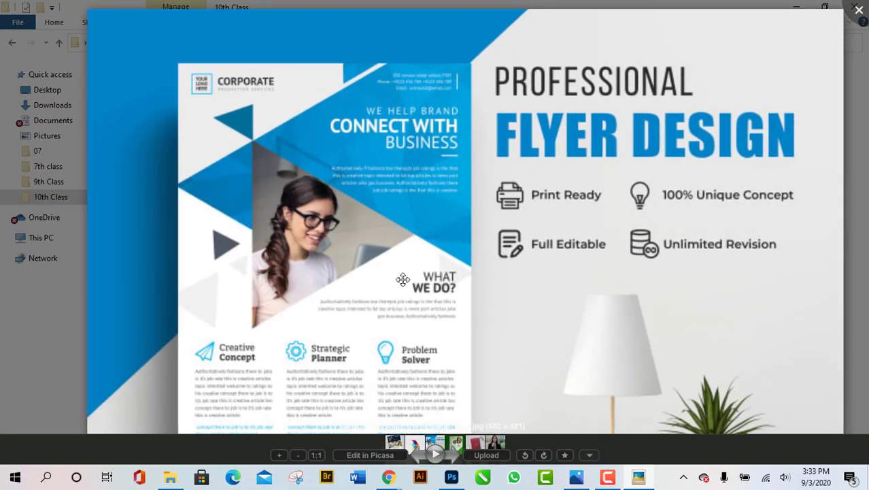
scroll(395, 276, down, 3)
scroll(577, 205, up, 4)
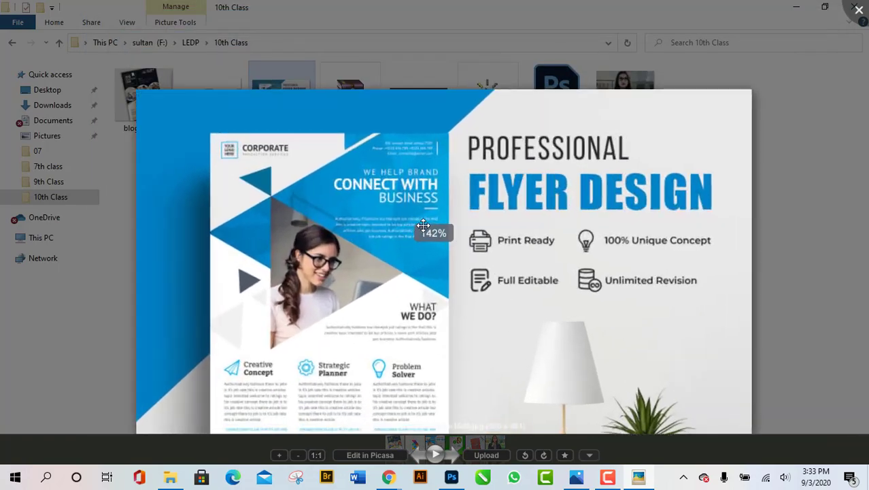
click(858, 10)
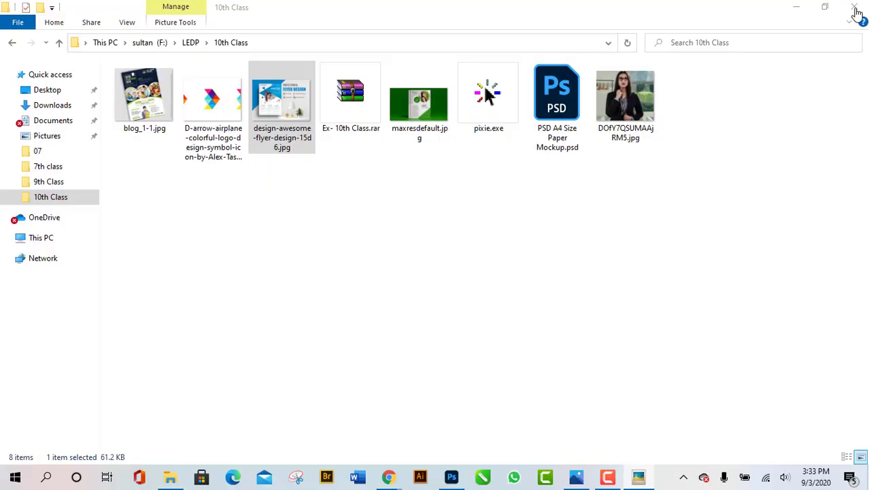
Step: Reopen design-awesome-flyer-design-15d6.jpg to view the flyer's full layout, and close it again
double_click(278, 107)
scroll(355, 229, up, 3)
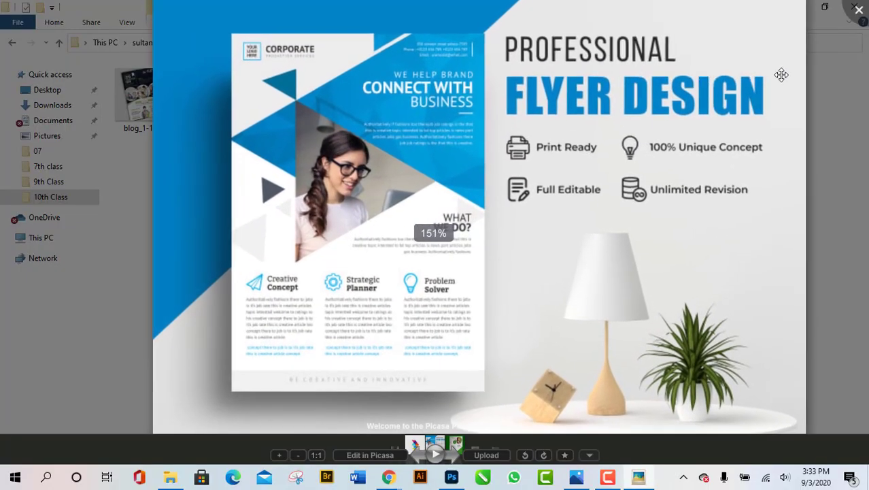
scroll(781, 75, down, 2)
click(858, 10)
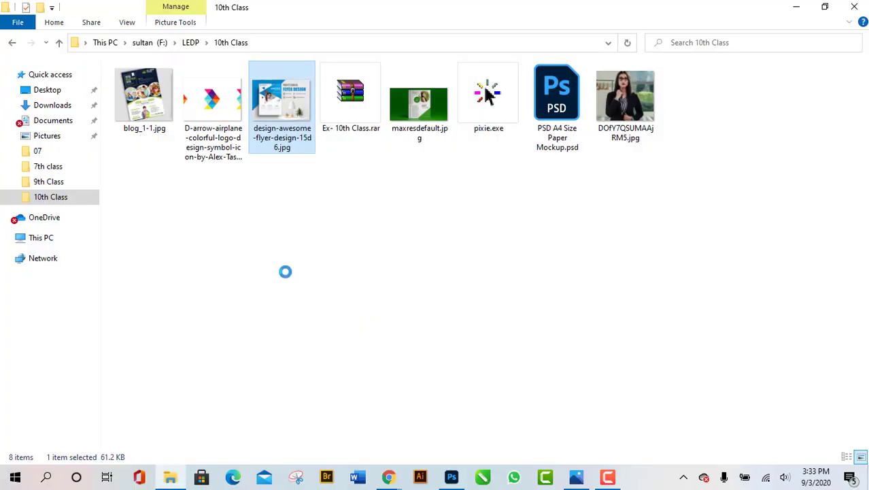
key(shift+F10)
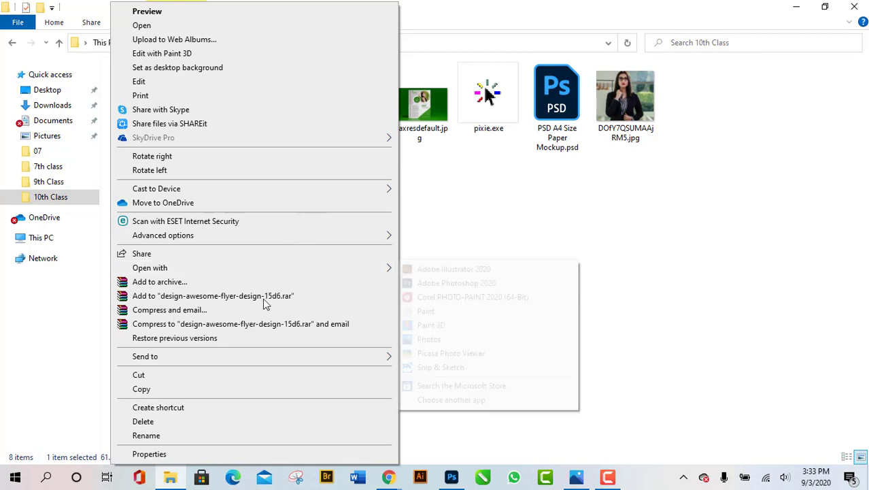
click(571, 279)
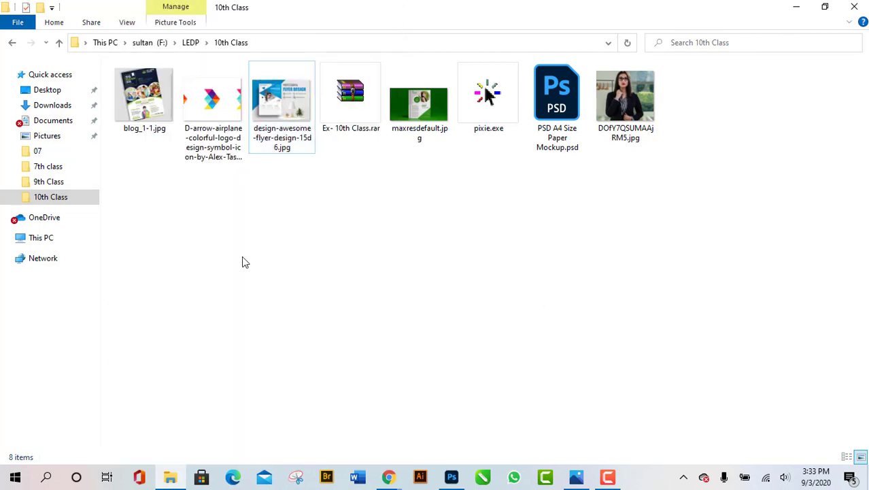
Step: Open blog_1-1.jpg from the 10th Class folder to view the school admission flyer
click(145, 112)
double_click(142, 102)
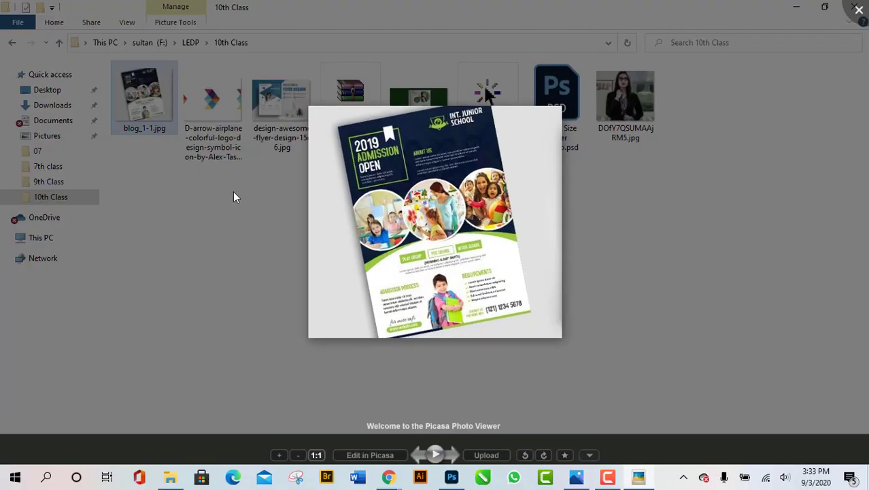
Step: Examine the school admission flyer in blog_1-1.jpg, reopen it for an enlarged look, and close the image
scroll(451, 251, up, 1)
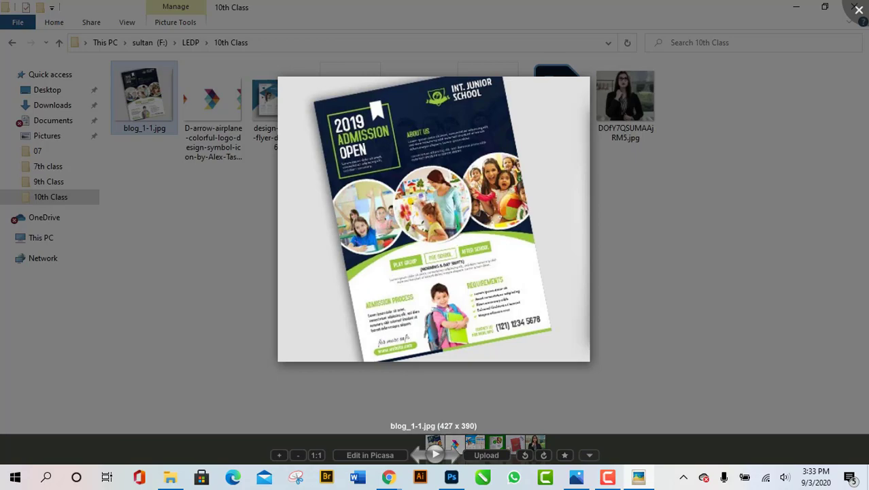
click(858, 9)
click(285, 291)
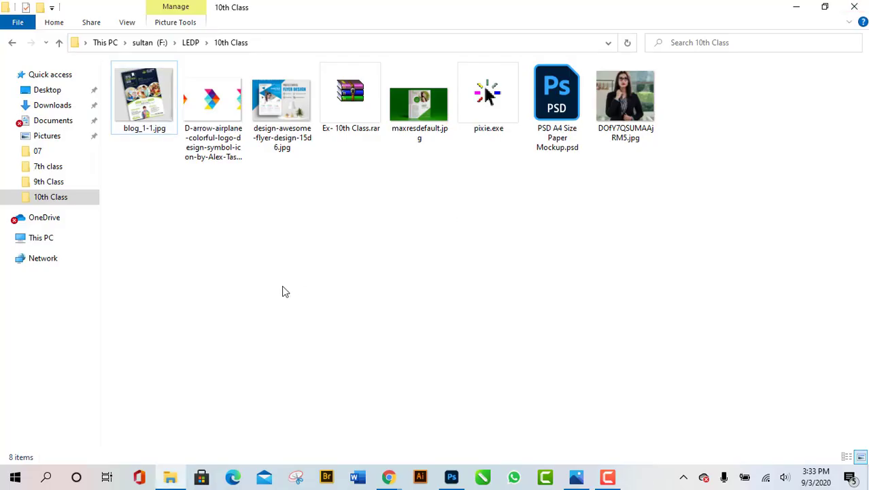
click(152, 120)
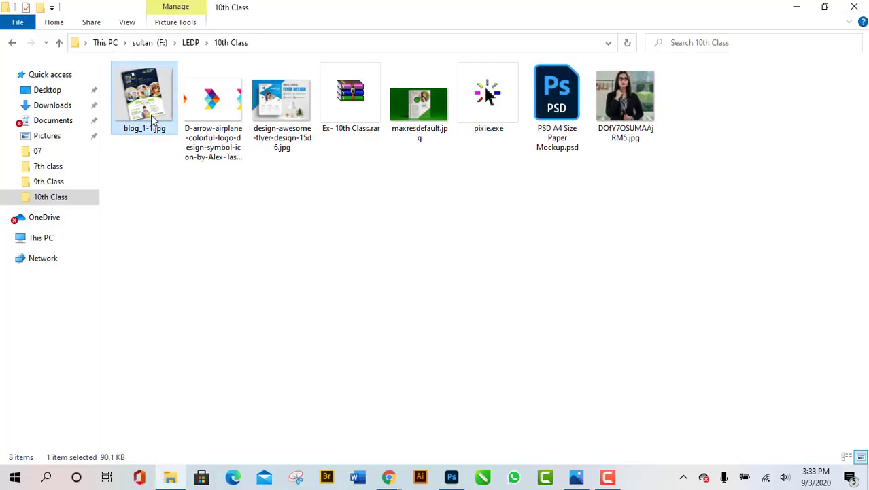
double_click(153, 120)
scroll(421, 203, up, 1)
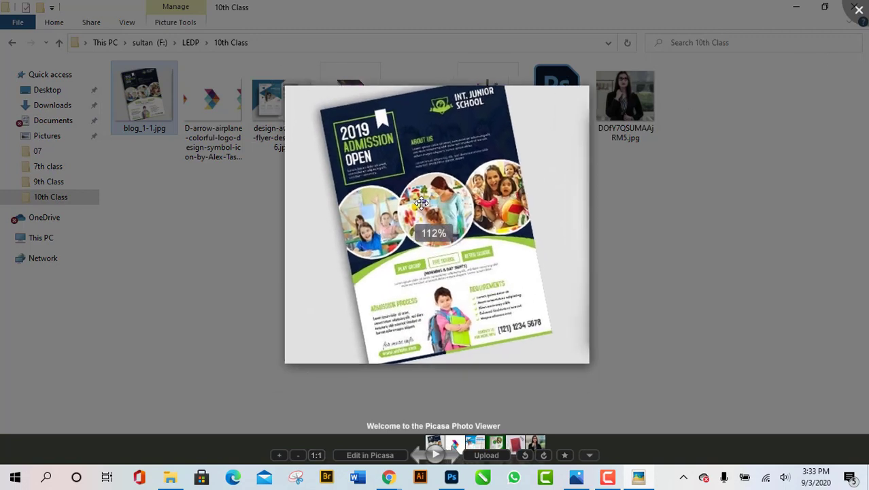
scroll(421, 203, up, 1)
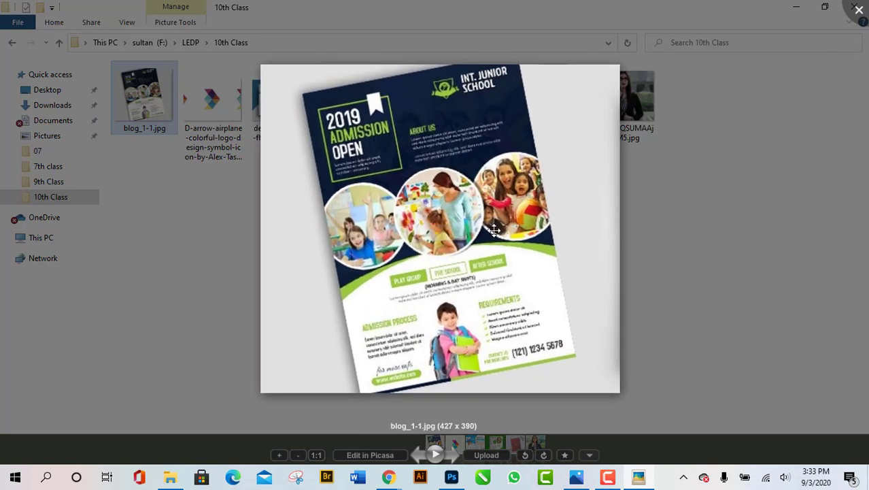
click(858, 10)
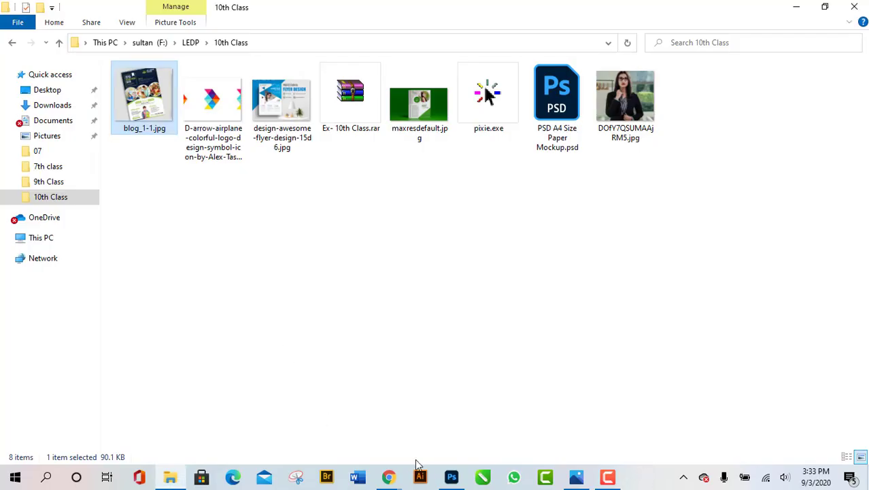
Step: Switch to Photoshop and delete all the polygon shapes and the portrait, leaving only the Background layer
click(449, 477)
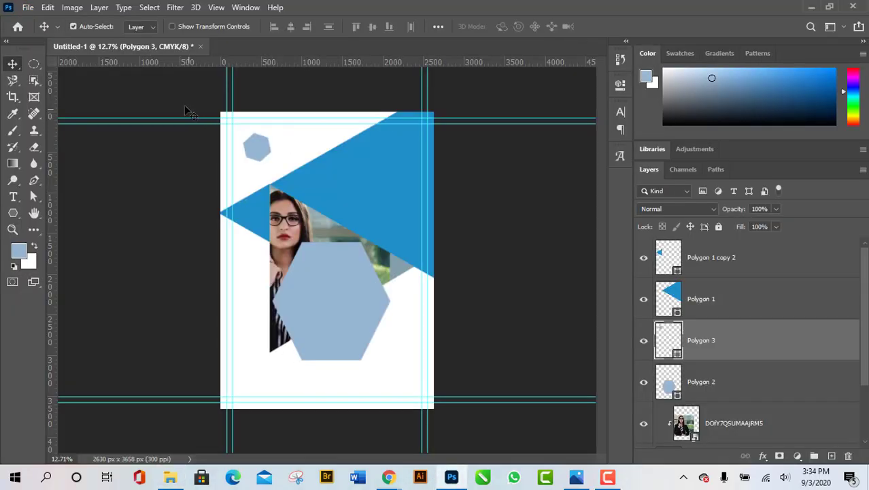
drag(185, 105, 464, 369)
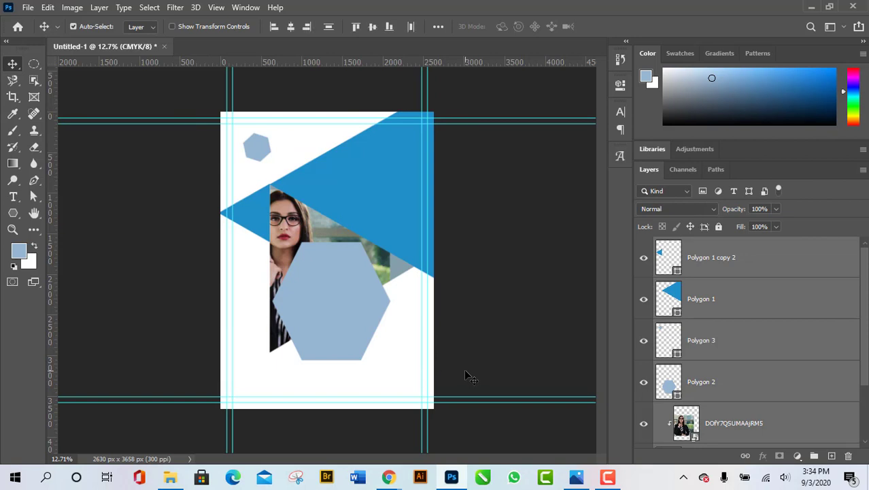
key(Delete)
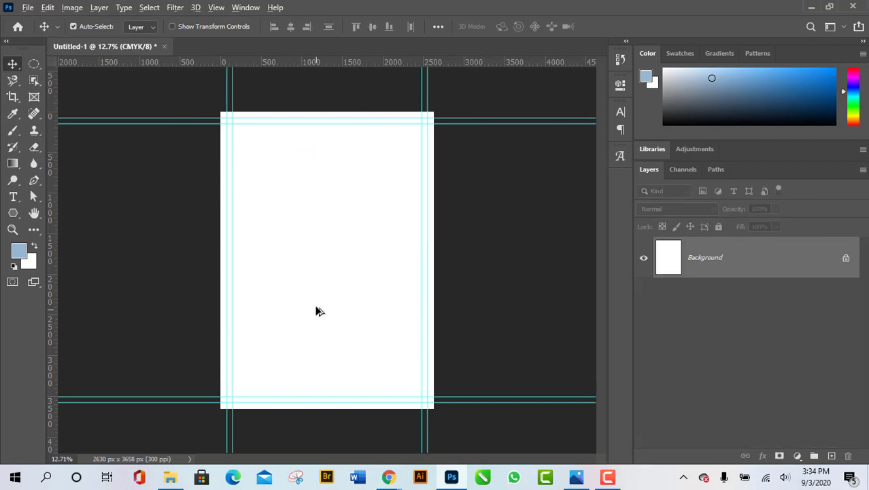
scroll(326, 311, down, 2)
scroll(347, 318, up, 1)
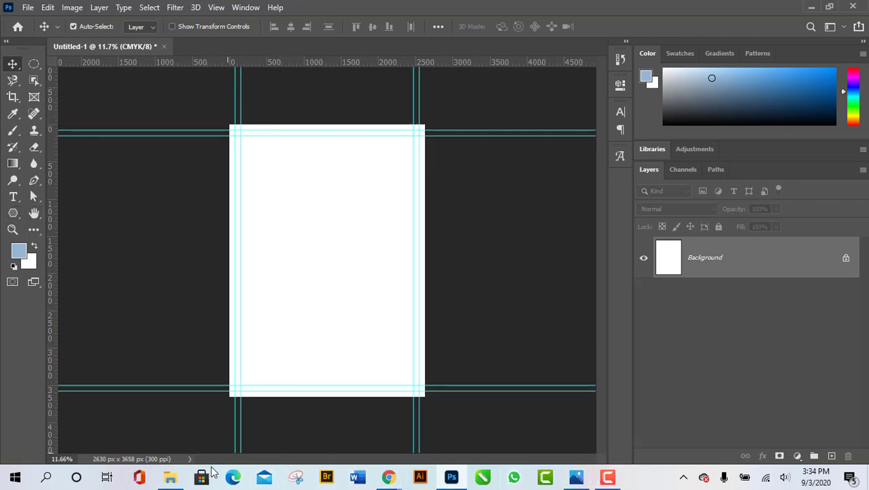
Step: Switch to File Explorer, open blog_1-1.jpg, examine the flyer's heading, photo circles and curved divider, and close the image
click(170, 477)
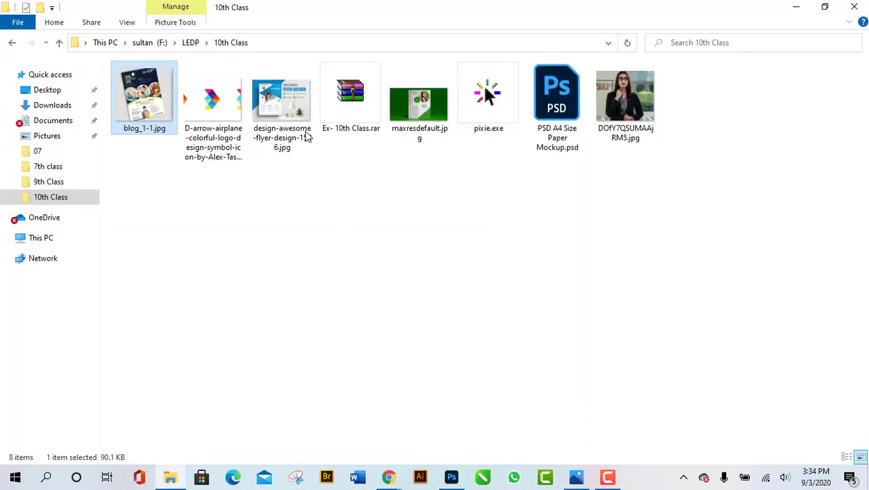
double_click(163, 91)
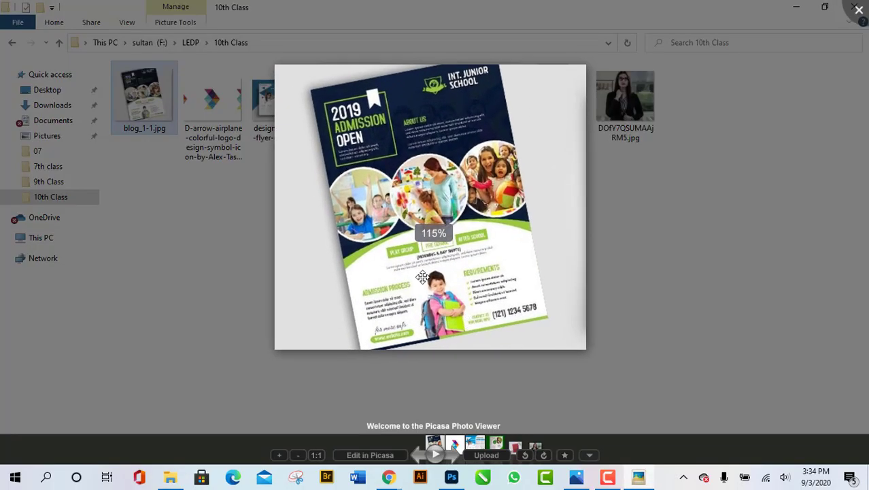
scroll(422, 276, up, 2)
scroll(410, 136, down, 3)
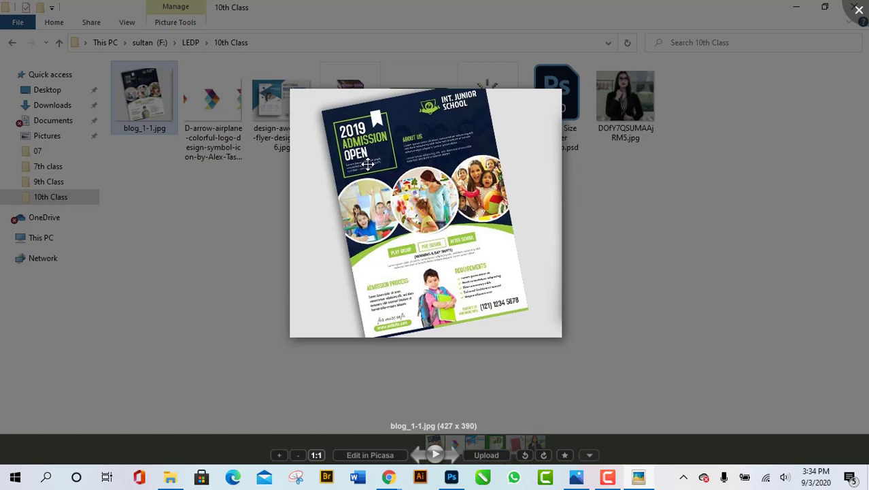
scroll(489, 129, up, 3)
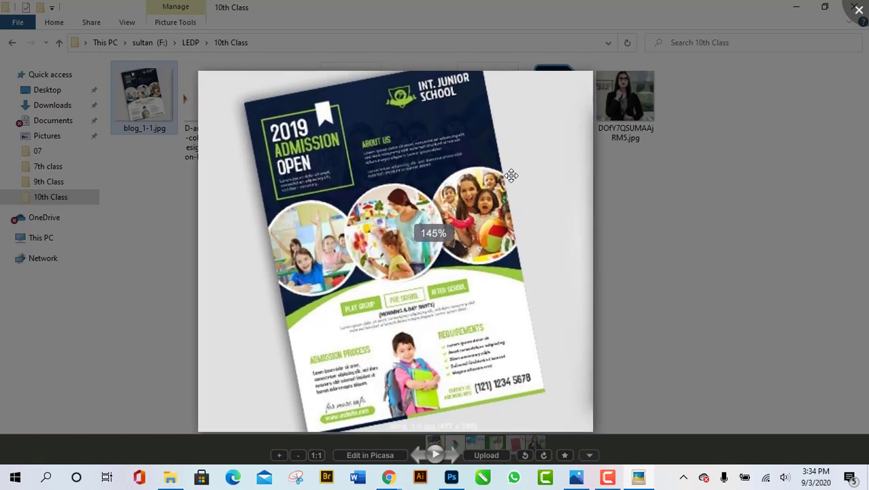
scroll(354, 227, down, 2)
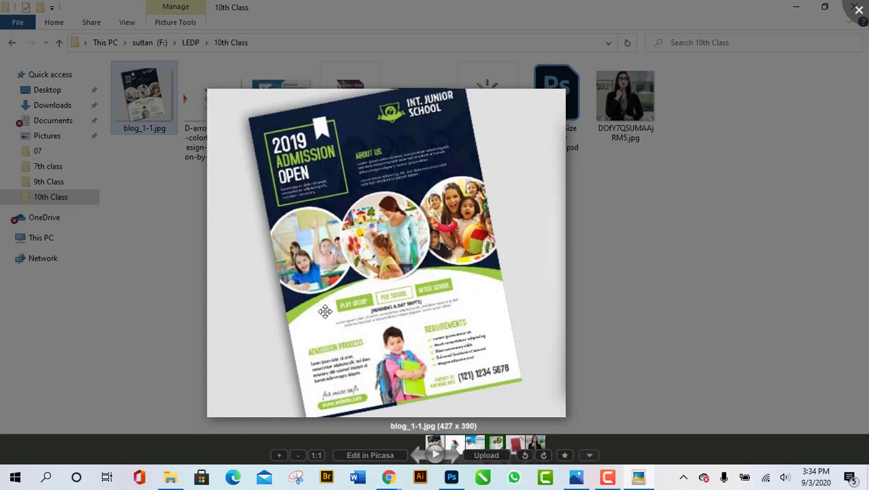
click(858, 16)
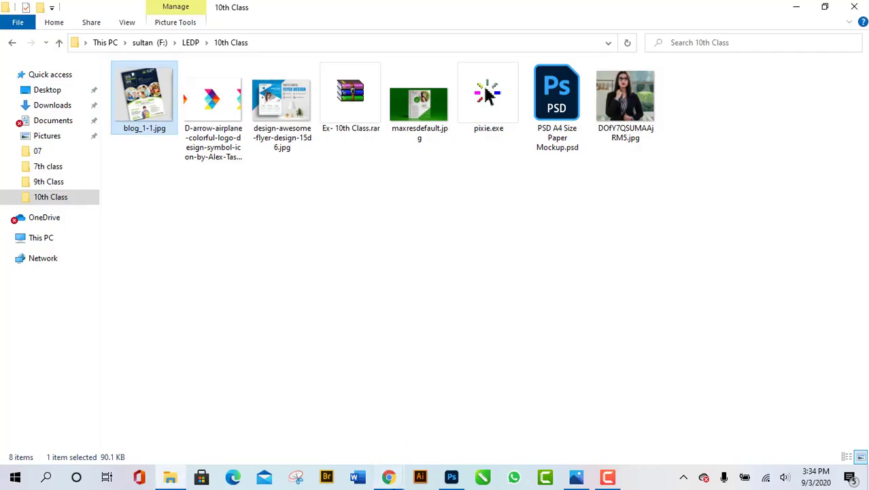
Step: Switch to Photoshop and draw a closed Pen shape, about 3161 by 2176 px, covering the page's upper part with an arched lower edge
mouse_move(403, 483)
click(451, 478)
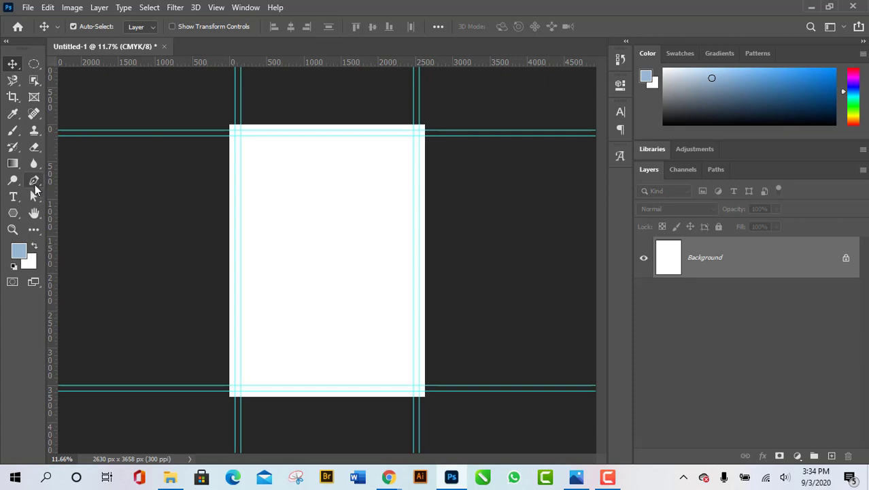
key(p)
click(213, 264)
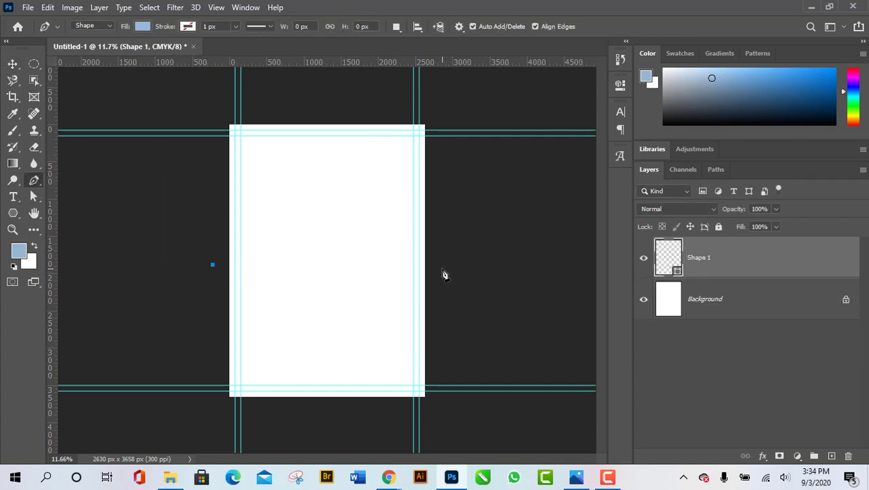
drag(439, 266, 559, 347)
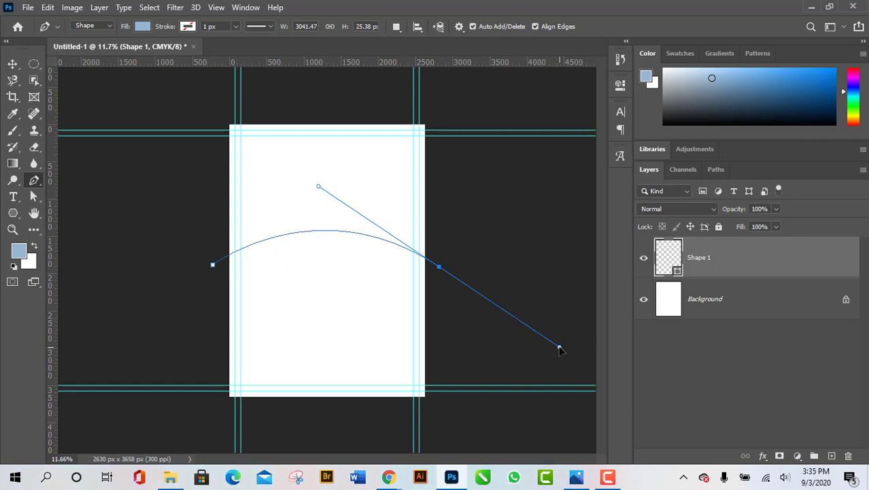
click(440, 270)
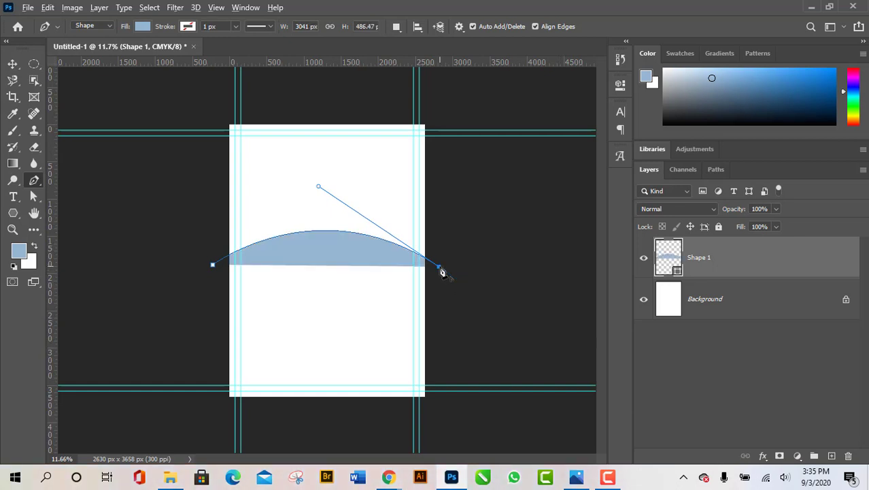
click(448, 115)
click(225, 105)
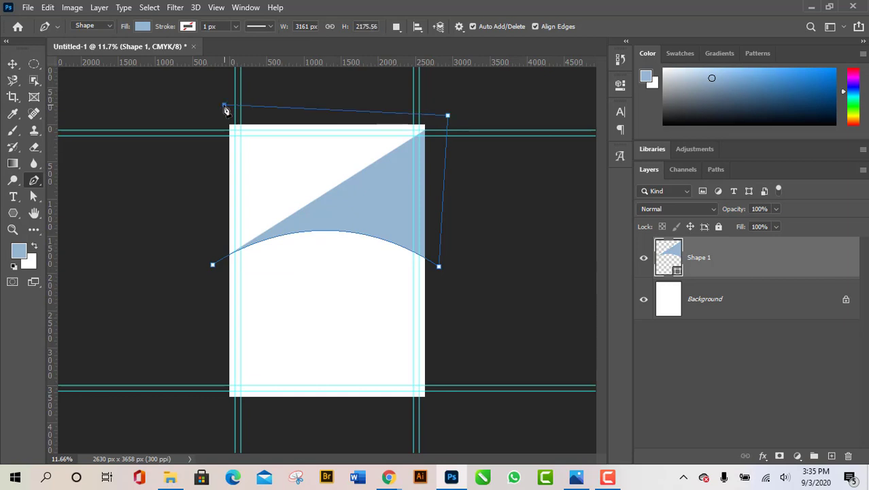
click(213, 266)
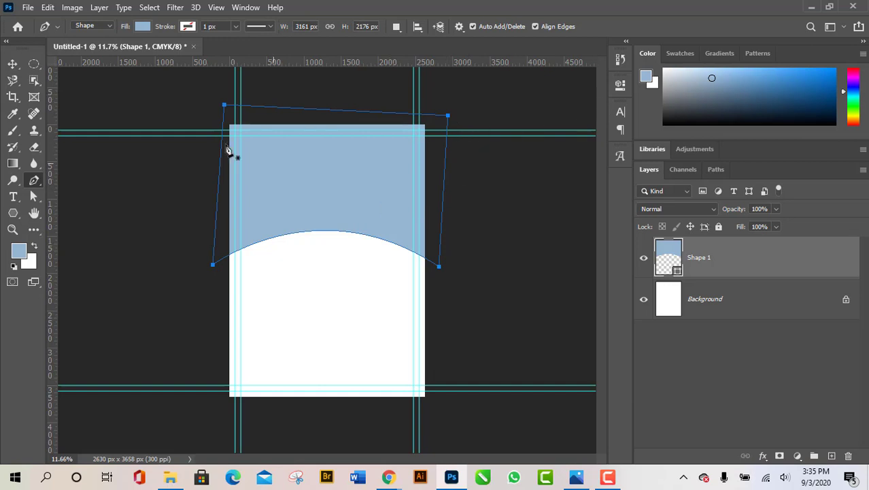
Step: Fill the arched header shape with the dark navy colour from the recently used colours
click(386, 241)
click(143, 27)
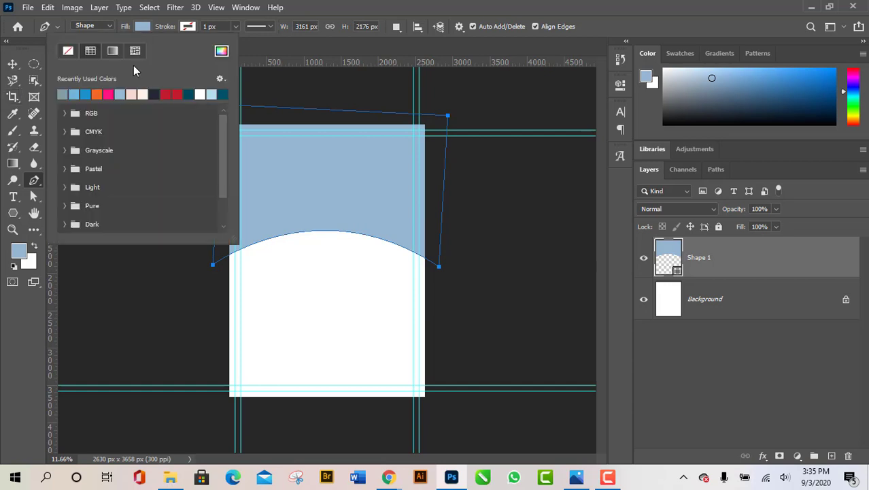
click(154, 94)
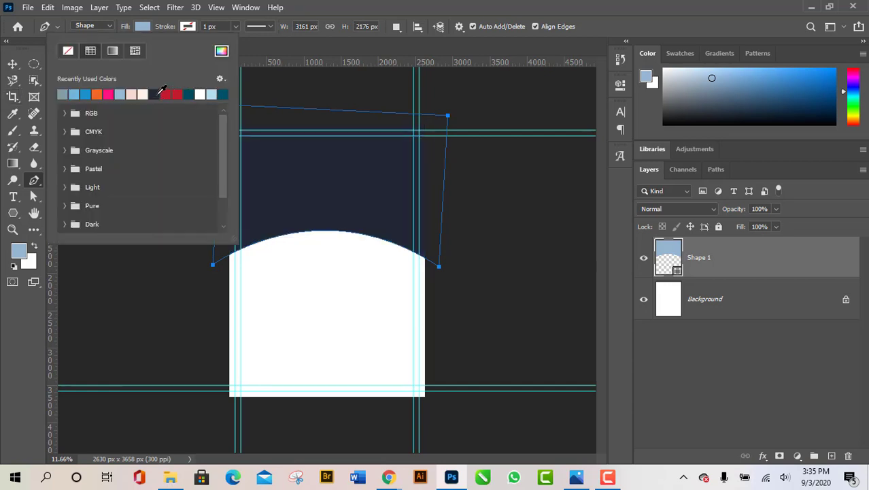
click(147, 26)
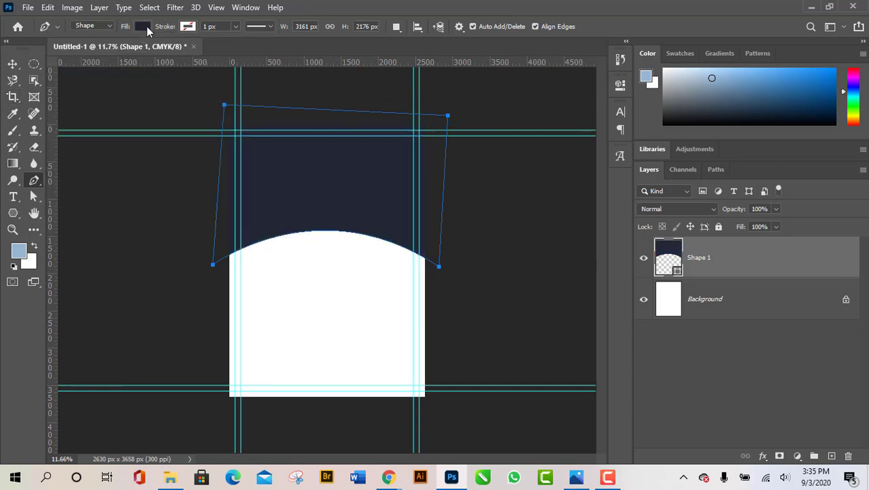
Step: View blog_1-1.jpg in Photos to check the flyer's curved divider, and close it
click(576, 477)
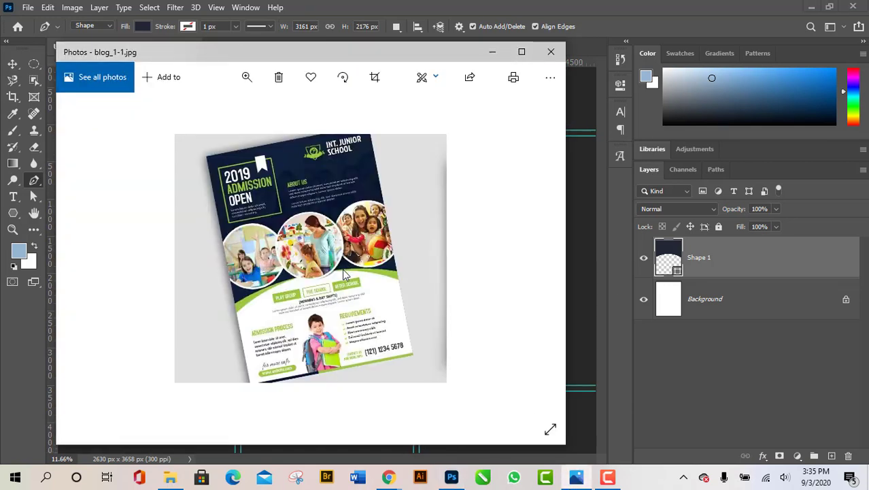
scroll(338, 289, down, 2)
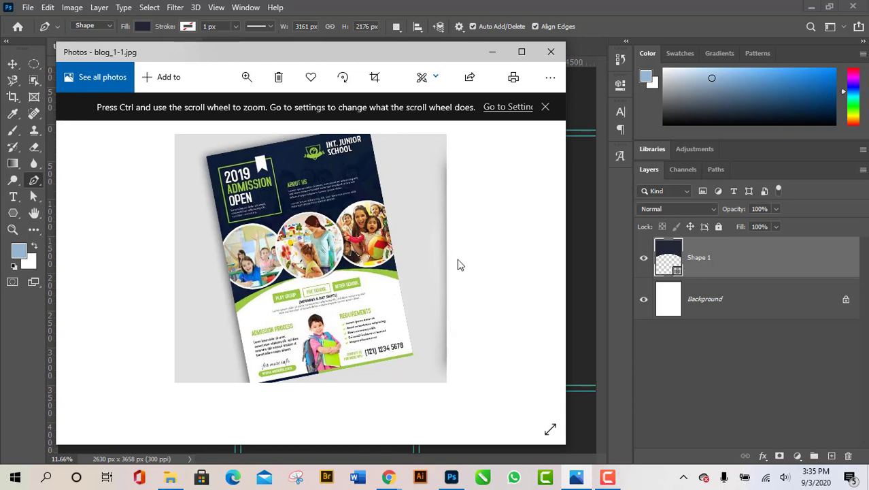
click(551, 51)
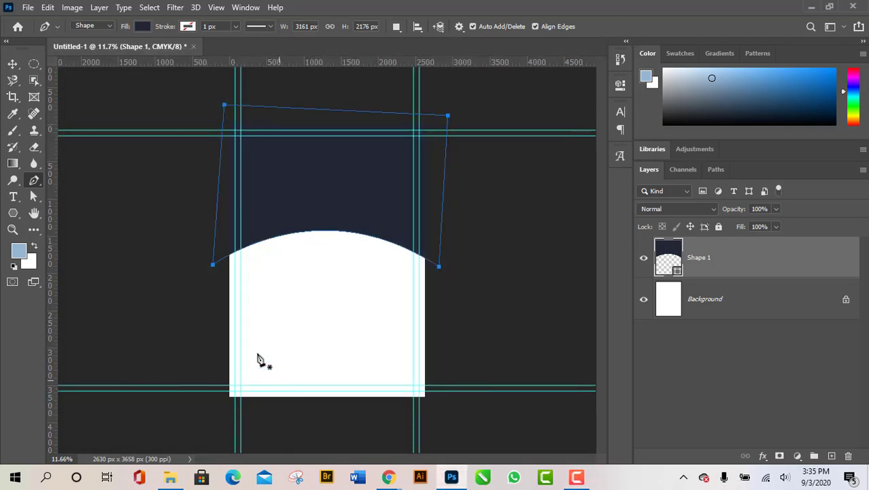
Step: Draw a second closed Pen shape over the header, about 3118 by 2399 px, with a more steeply arched lower edge
click(215, 276)
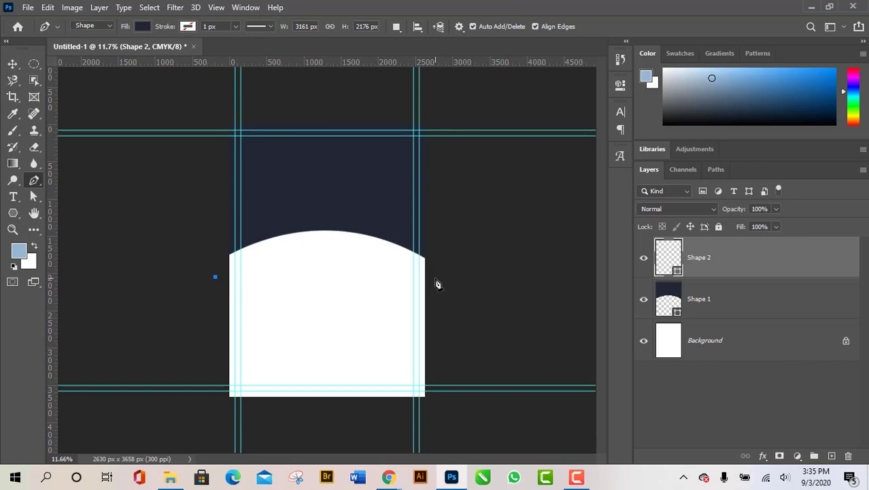
drag(436, 277, 551, 388)
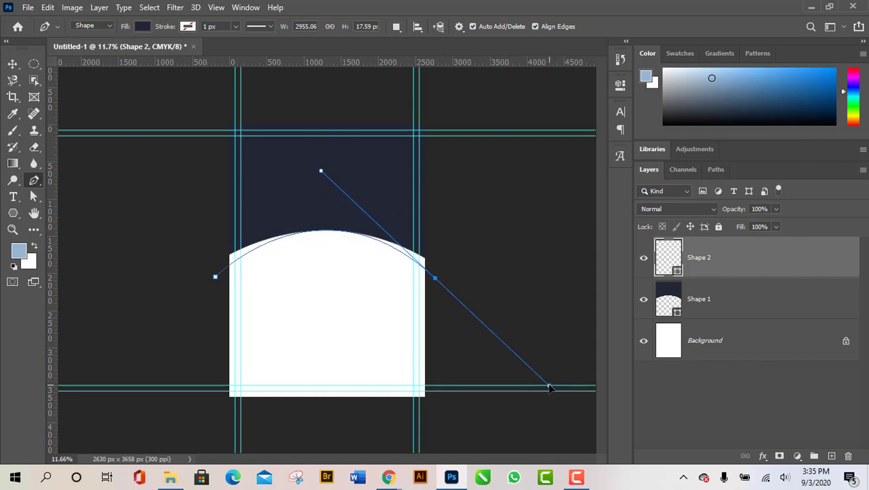
drag(549, 387, 550, 385)
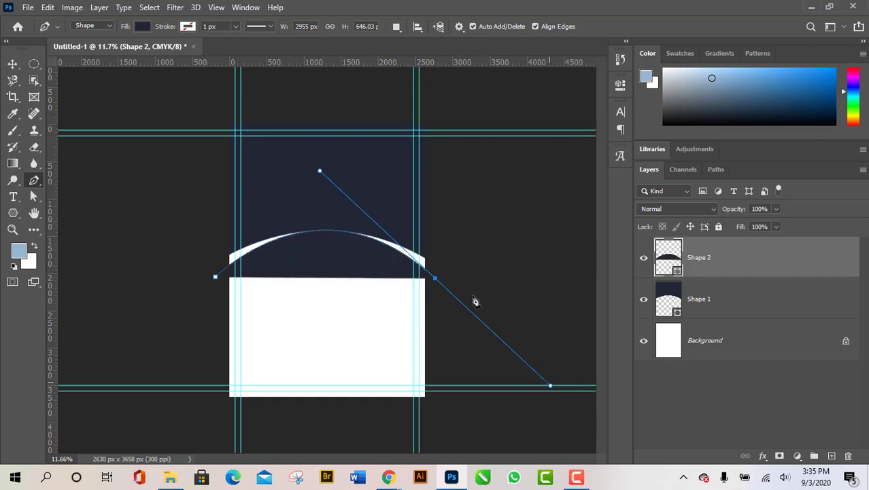
click(436, 280)
drag(454, 117, 447, 99)
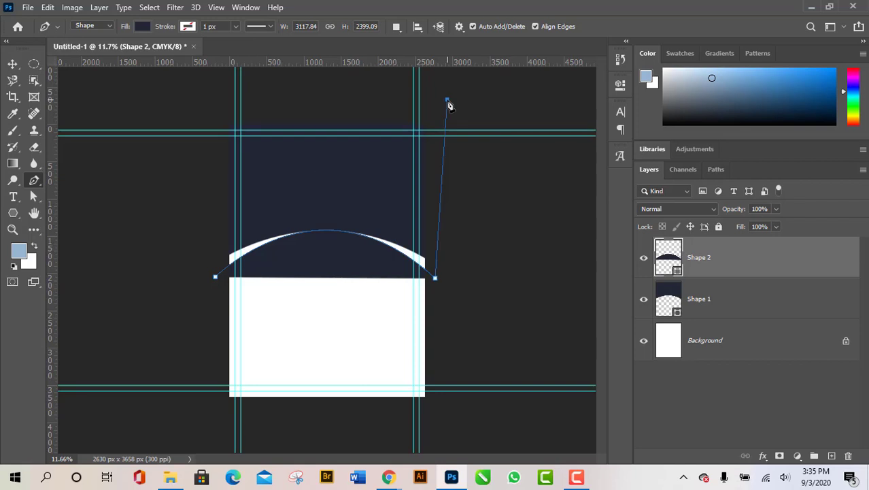
click(220, 99)
click(216, 279)
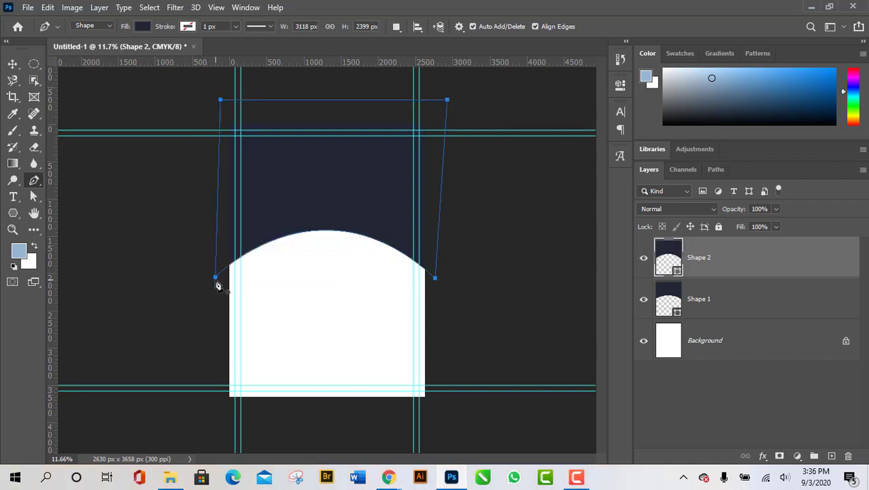
Step: Recolour the upper arched shape to bright green (#6ed238) and place its layer beneath the navy header shape
click(12, 64)
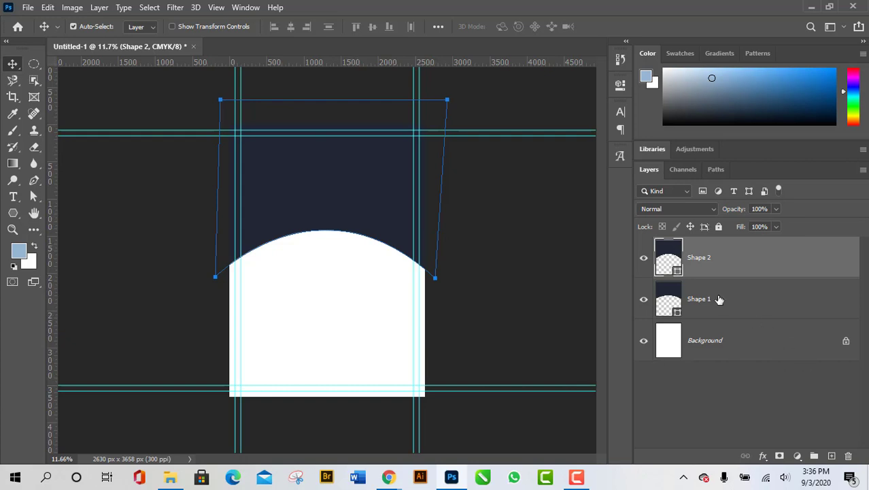
double_click(679, 270)
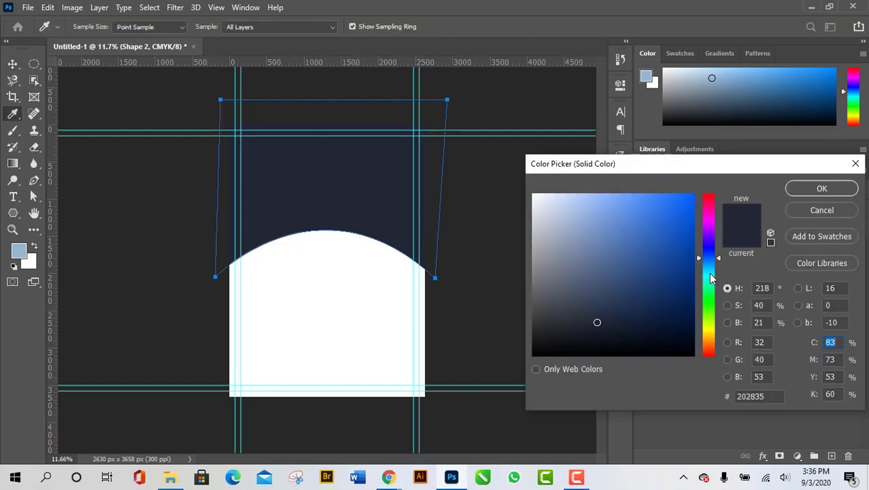
drag(711, 277, 717, 311)
click(677, 198)
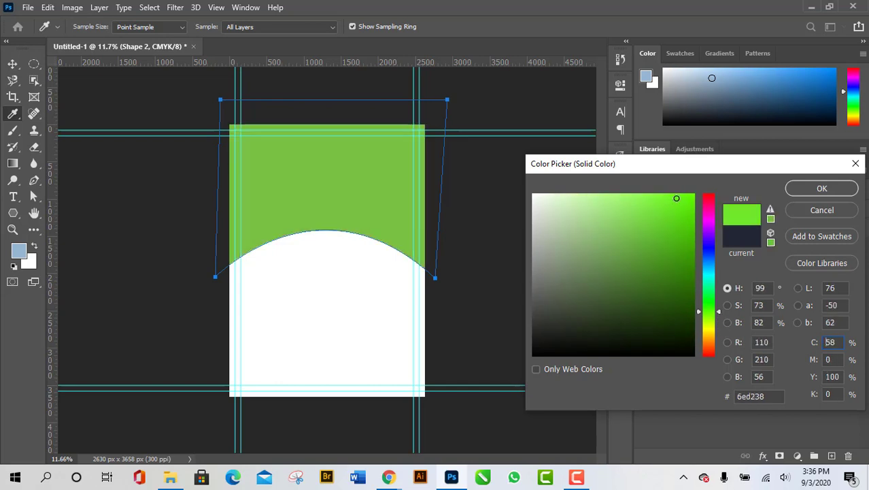
click(827, 187)
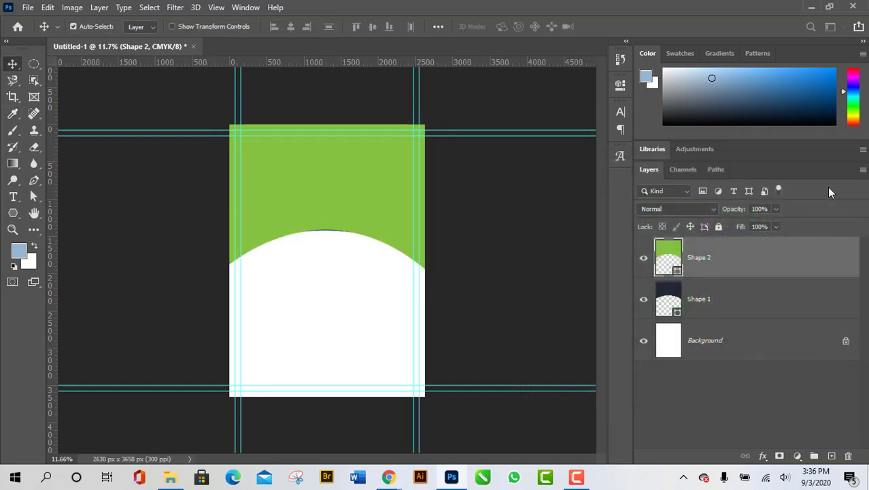
drag(720, 264, 734, 330)
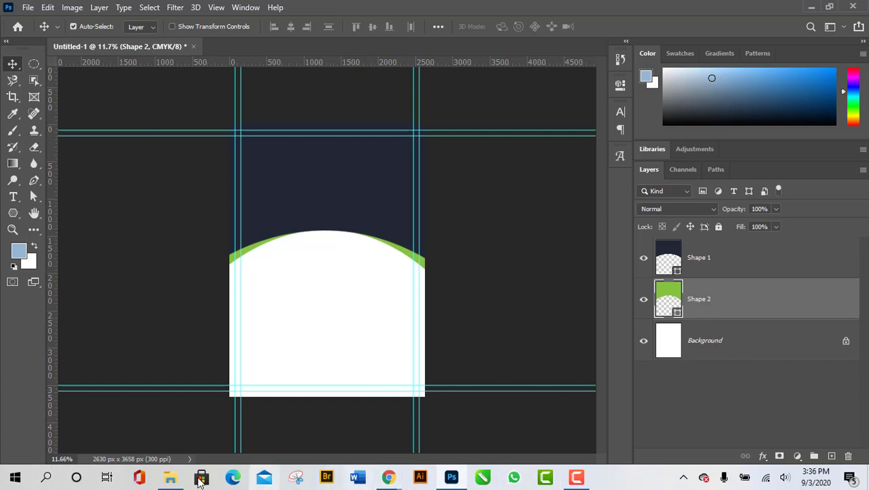
Step: View blog_1-1.jpg from the 10th Class folder to check the green band along the curved divider, and close it
click(170, 477)
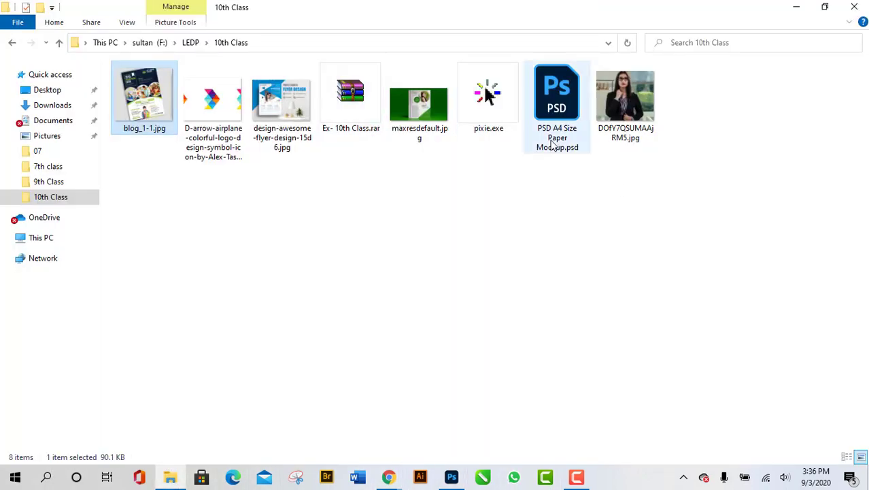
double_click(145, 105)
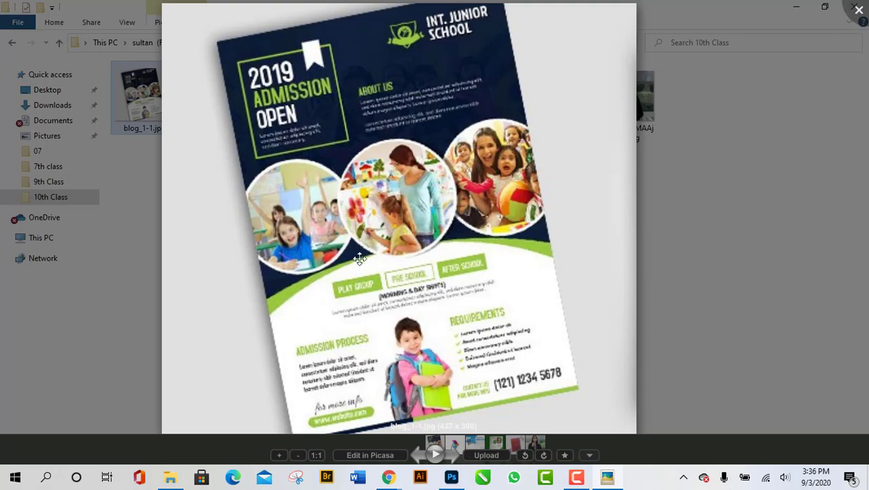
scroll(797, 33, down, 3)
click(797, 33)
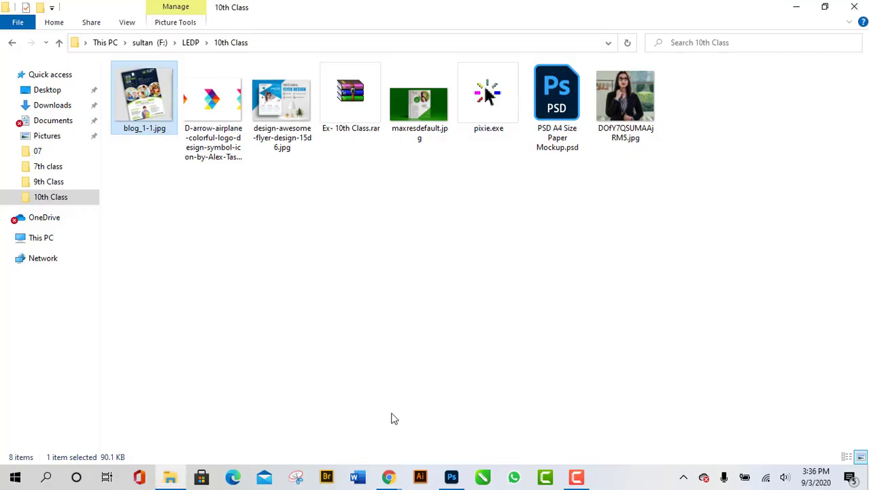
Step: Switch to Photoshop, nudge the green shape slightly down so its band shows under the navy arch, and deselect it
click(452, 476)
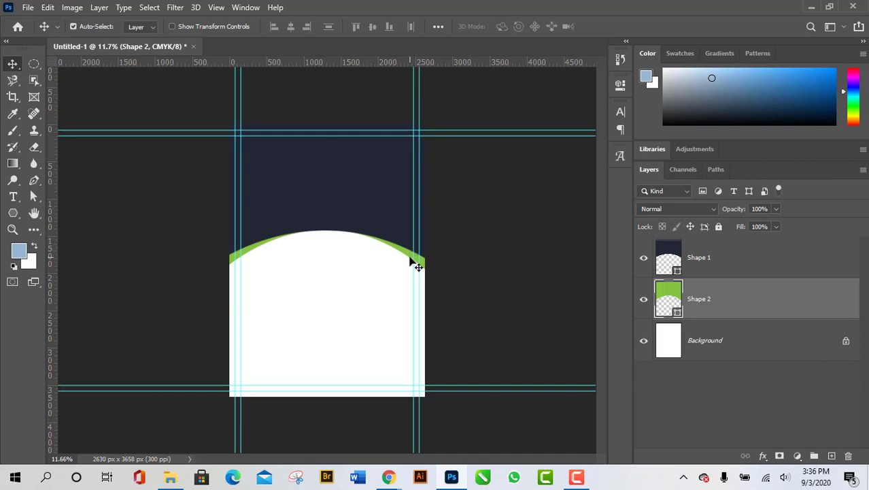
key(Down)
key(Down)
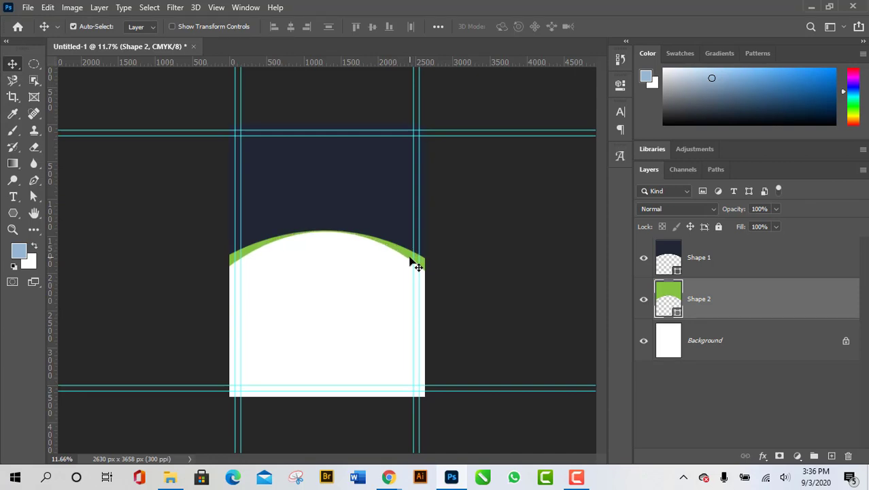
key(Down)
key(Up)
click(468, 284)
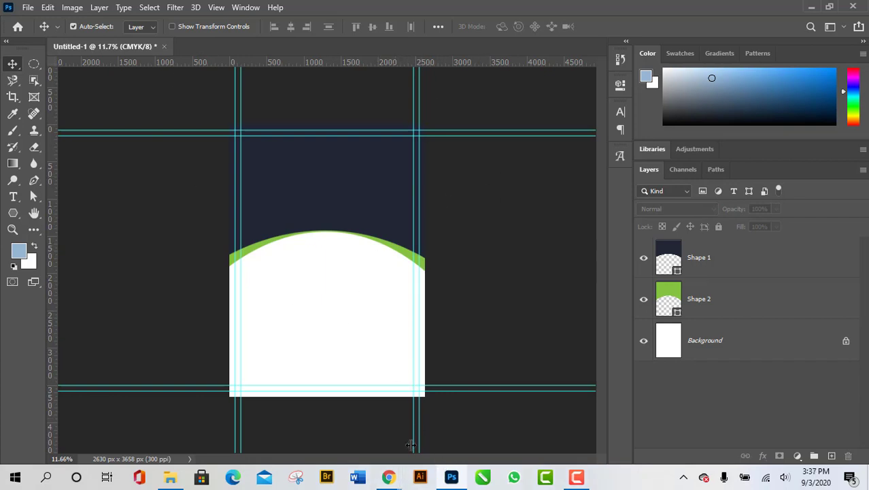
Step: Reopen blog_1-1.jpg enlarged to examine the flyer's circular photos and lower section, and close the viewer
click(170, 478)
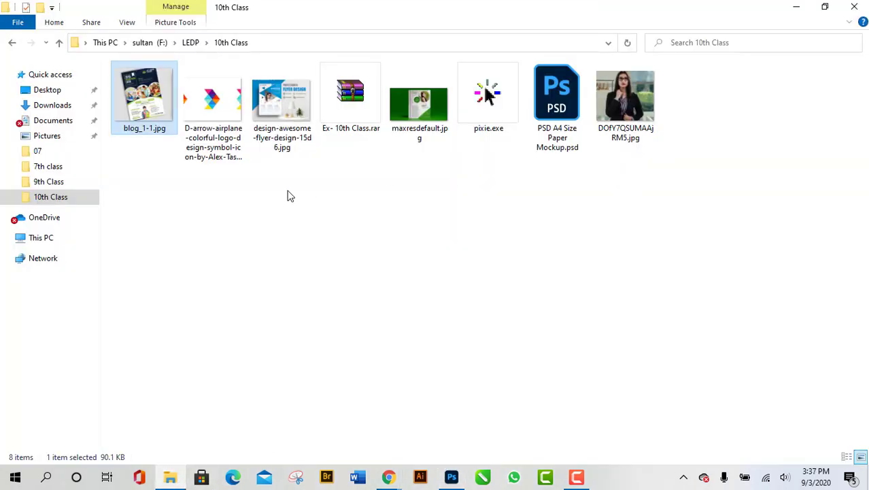
double_click(165, 114)
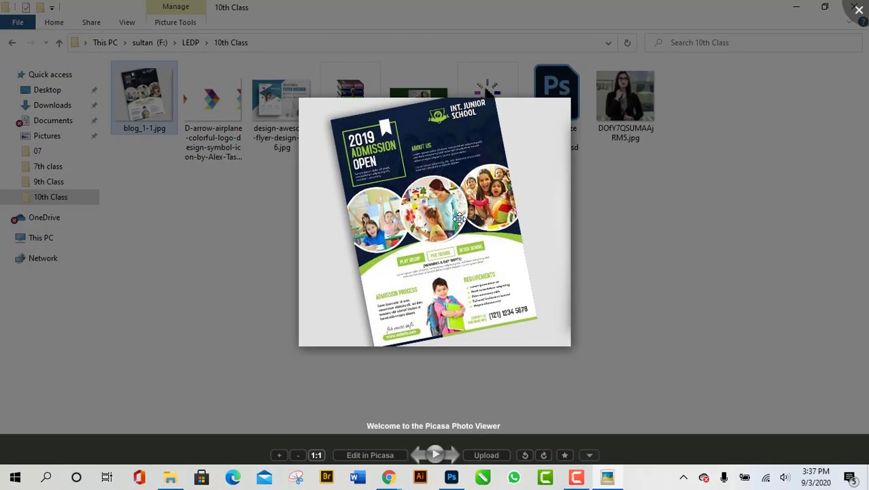
scroll(455, 227, up, 3)
scroll(456, 227, up, 1)
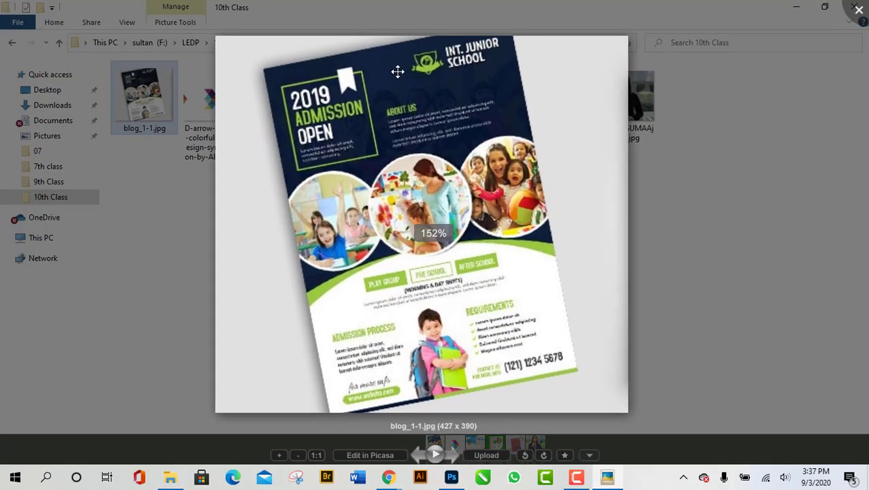
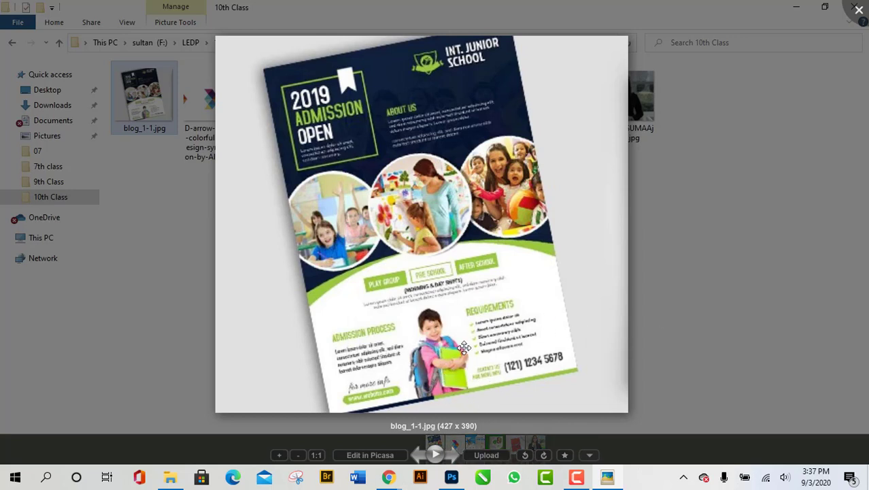
scroll(859, 12, down, 2)
click(858, 12)
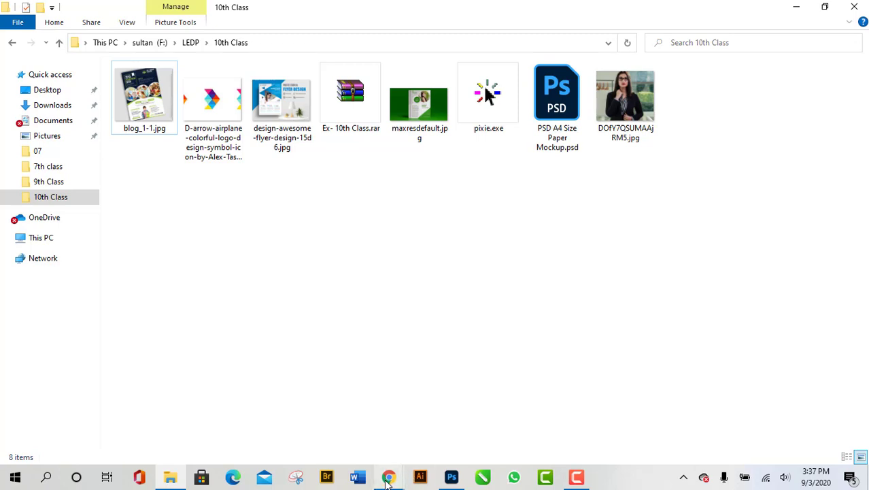
Step: Switch to Photoshop and draw an Ellipse circle about 805 px in diameter, left of centre over the curved divider
click(451, 477)
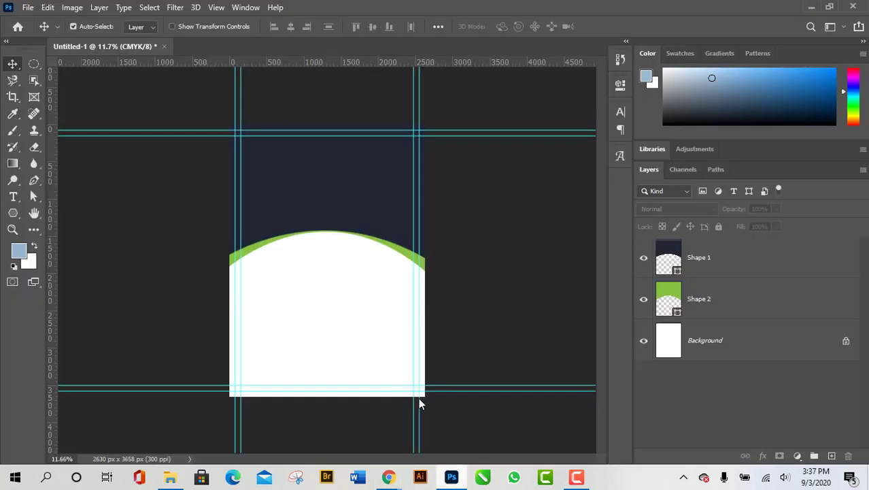
click(15, 211)
click(68, 249)
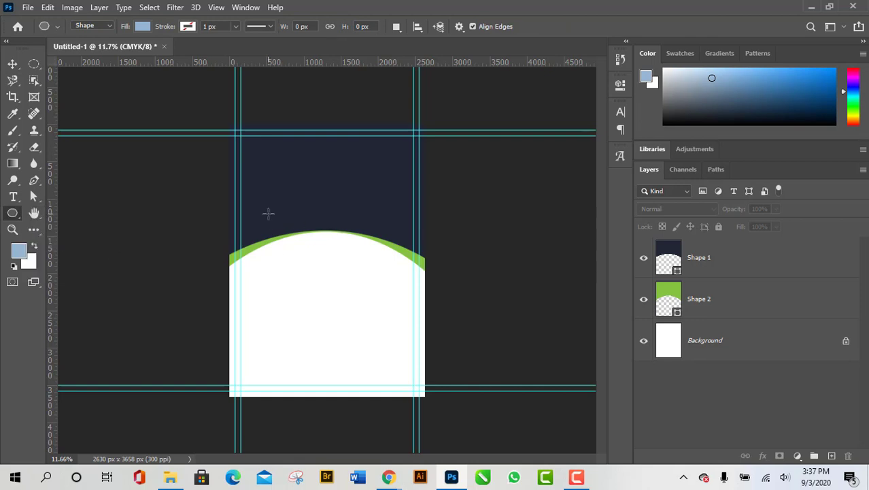
drag(269, 207, 324, 270)
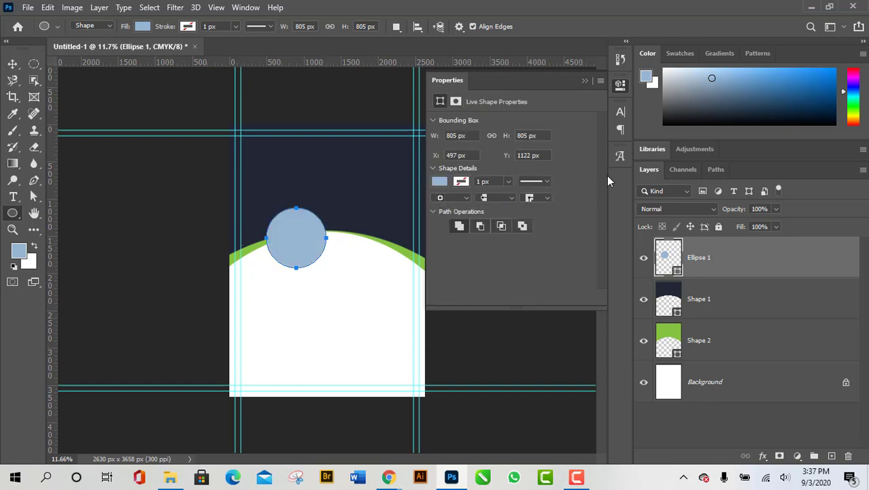
click(620, 86)
scroll(323, 236, up, 2)
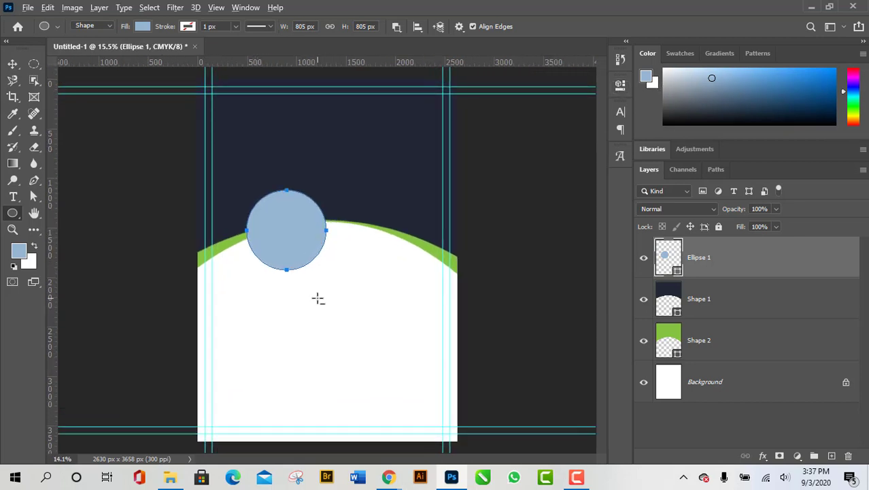
scroll(318, 301, down, 1)
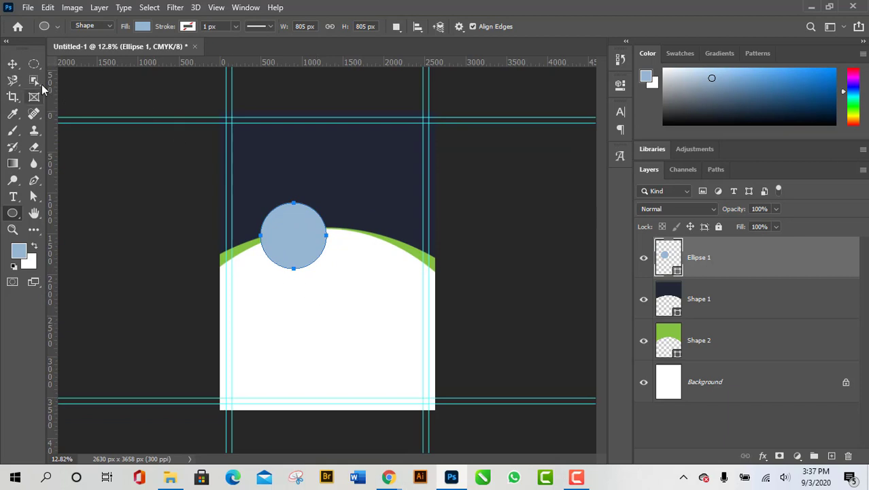
click(13, 64)
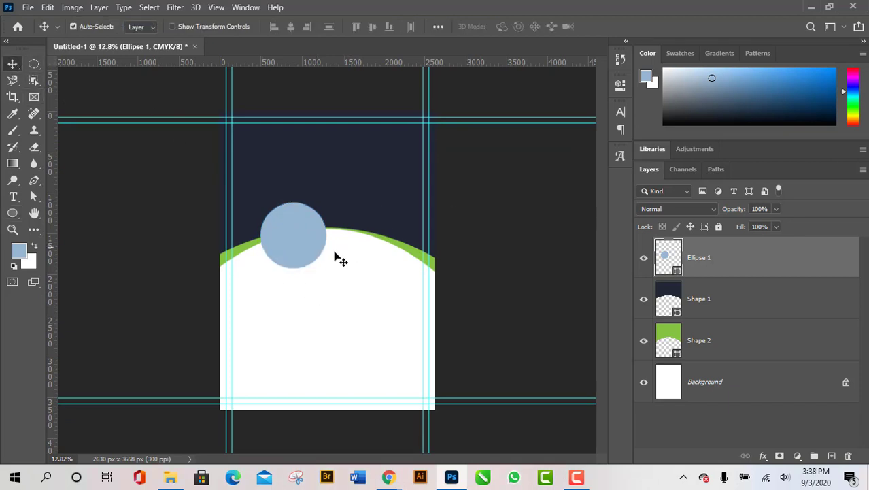
scroll(293, 243, up, 2)
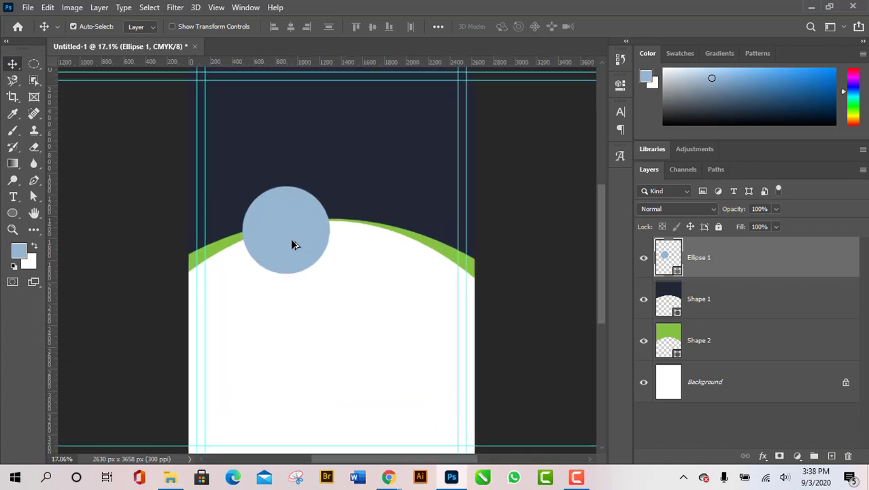
scroll(386, 305, down, 3)
scroll(173, 192, up, 2)
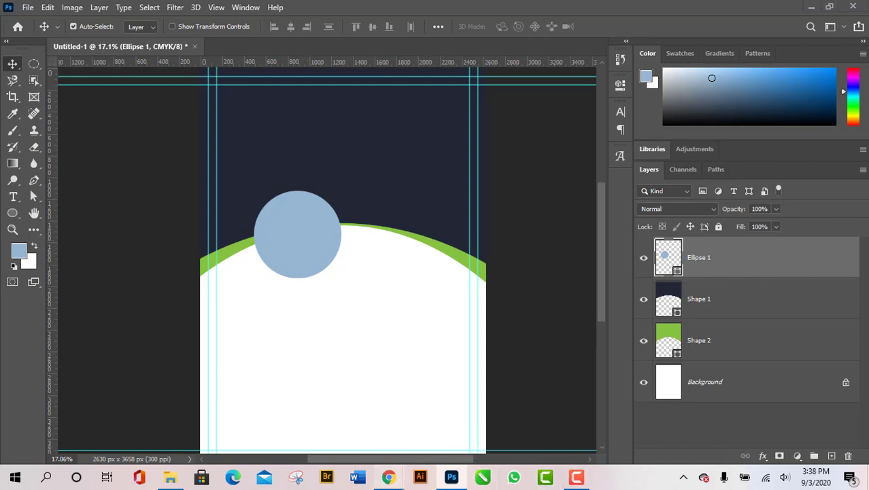
Step: Switch to Chrome, browse the corporate girls image results and open the preview of the two fashion bloggers photo
mouse_move(371, 481)
click(311, 439)
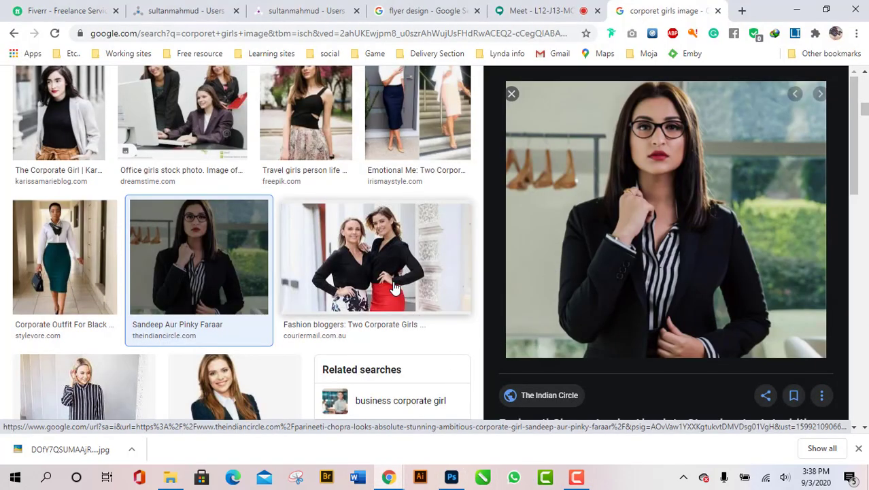
scroll(395, 290, up, 2)
scroll(394, 292, up, 5)
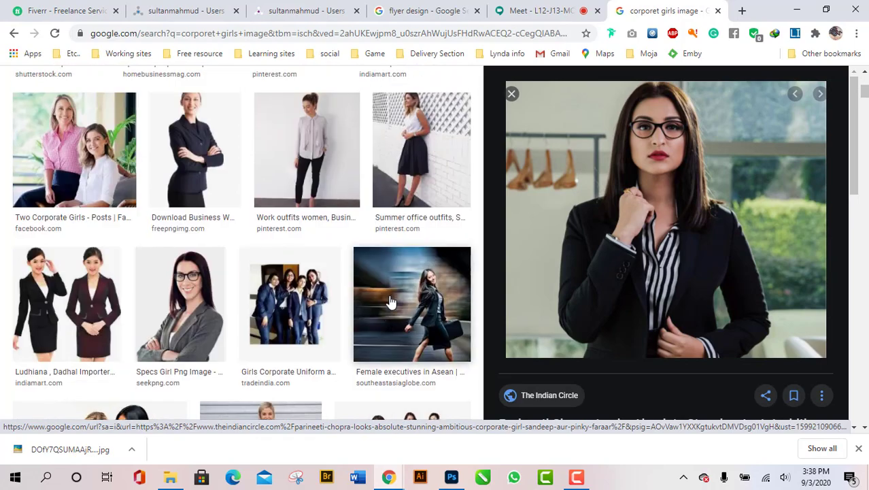
scroll(391, 300, up, 3)
scroll(391, 300, down, 7)
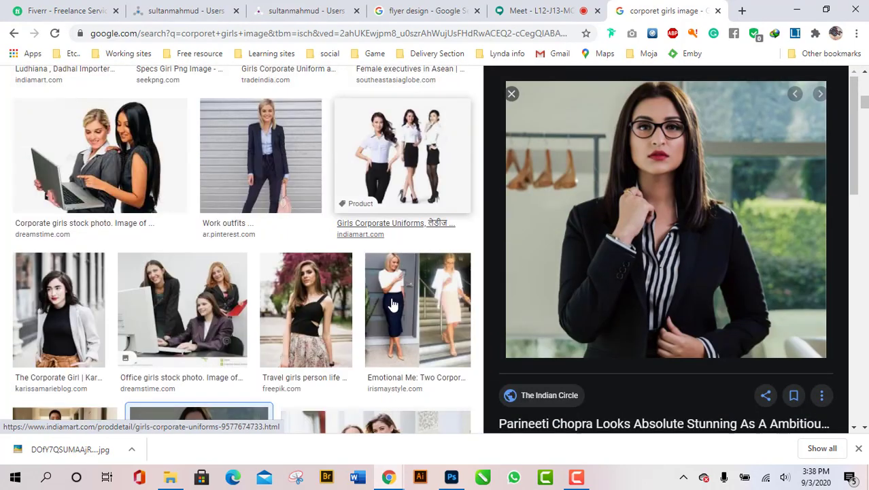
scroll(398, 299, down, 4)
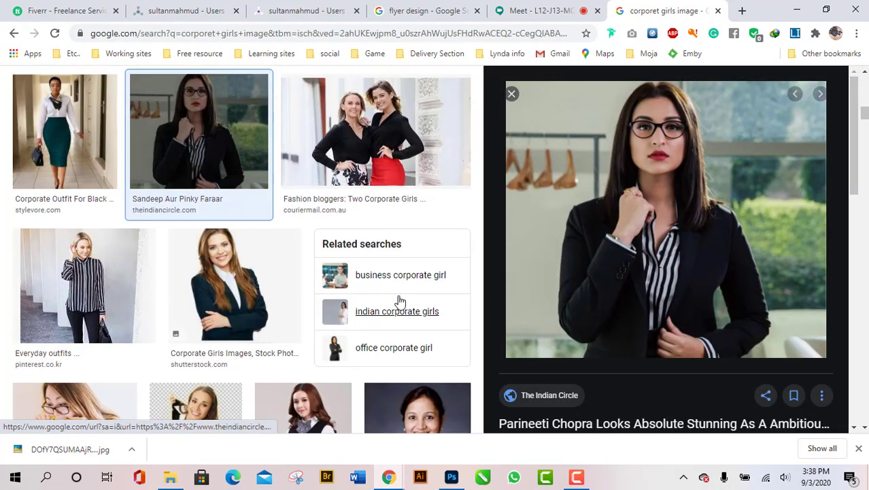
click(411, 116)
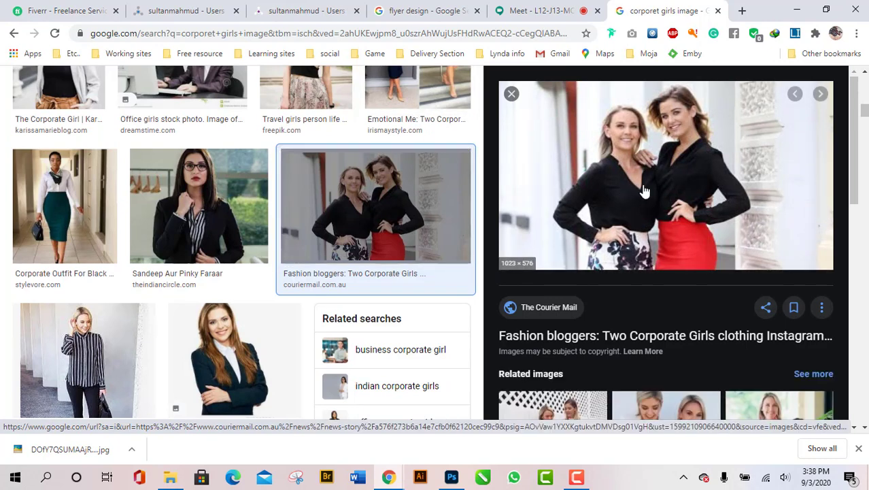
Step: Save the previewed photo as a WEBP file in the 10th Class folder and show that folder in File Explorer
right_click(670, 182)
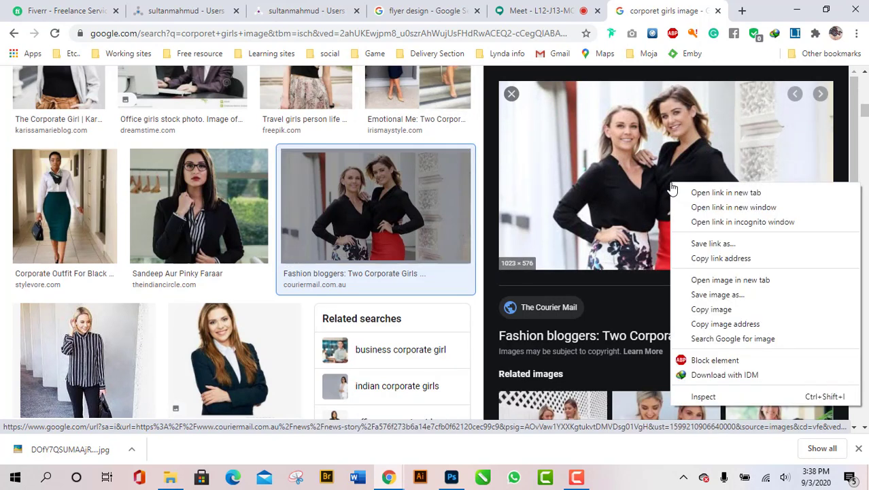
click(746, 295)
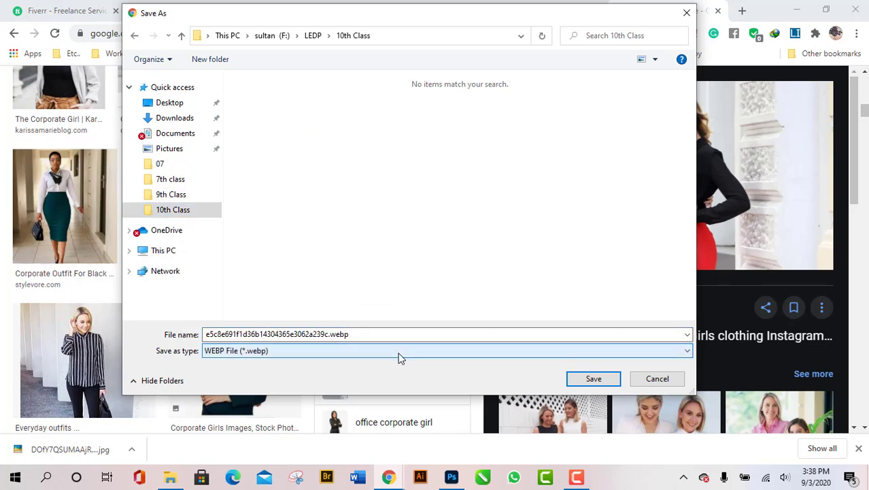
click(391, 349)
click(392, 349)
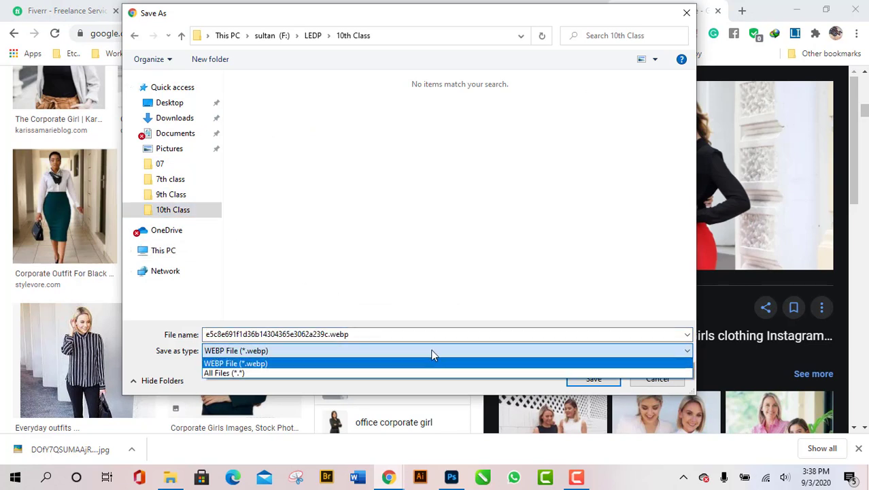
click(417, 267)
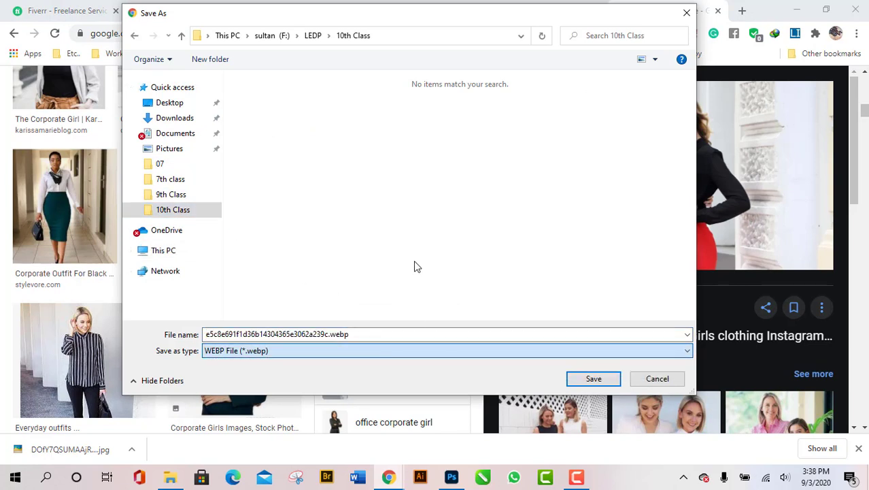
click(593, 378)
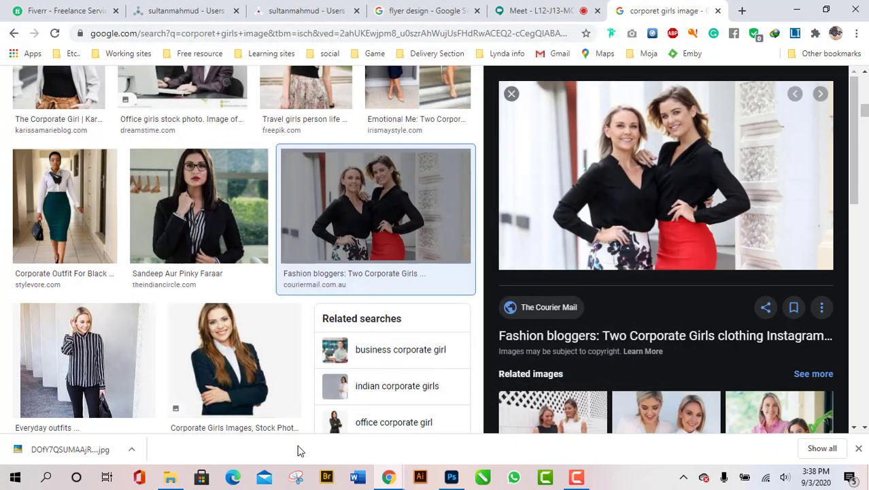
click(169, 477)
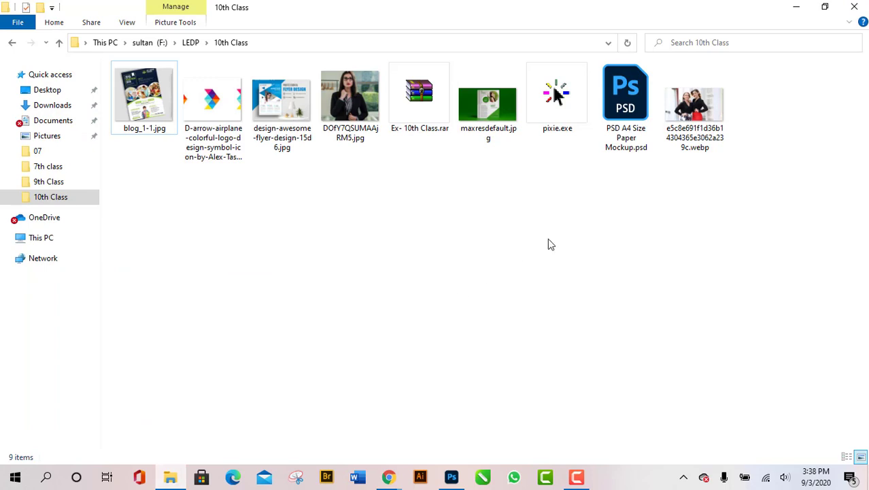
Step: Try to place the WEBP photo of the two women into the flyer document in Photoshop
drag(708, 104, 396, 372)
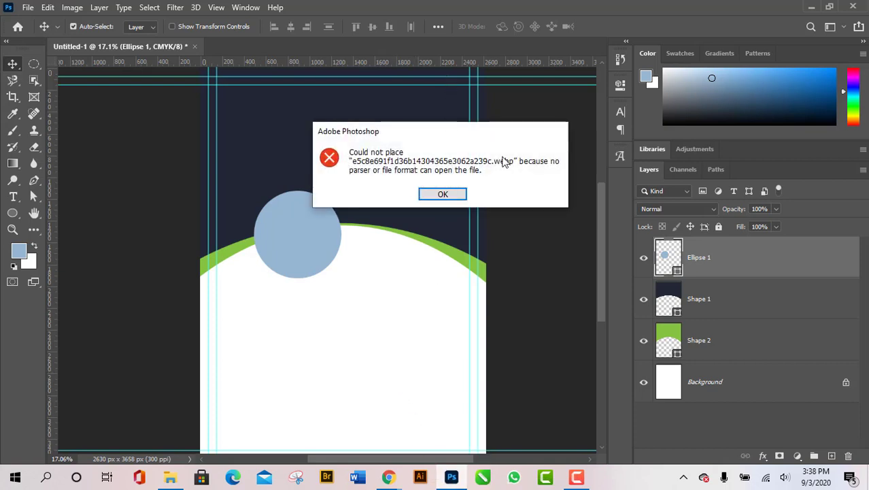
click(446, 194)
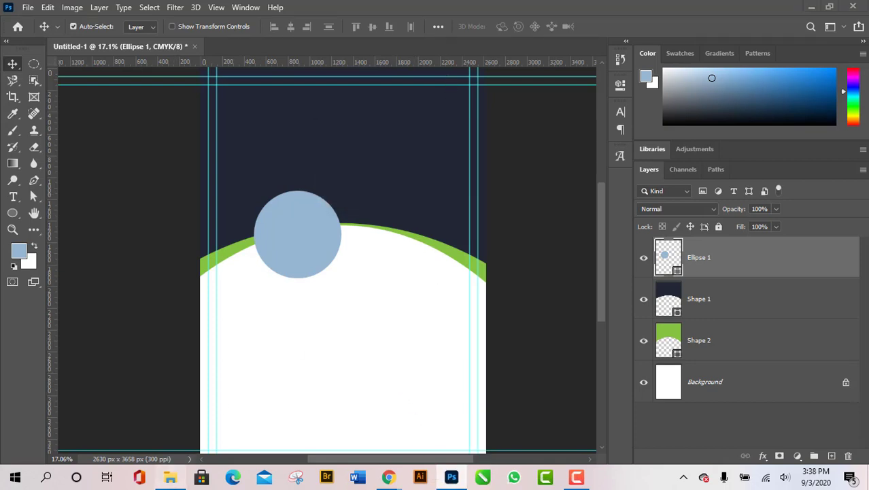
Step: Switch to File Explorer and open the WEBP photo from the 10th Class folder in Paint
click(170, 477)
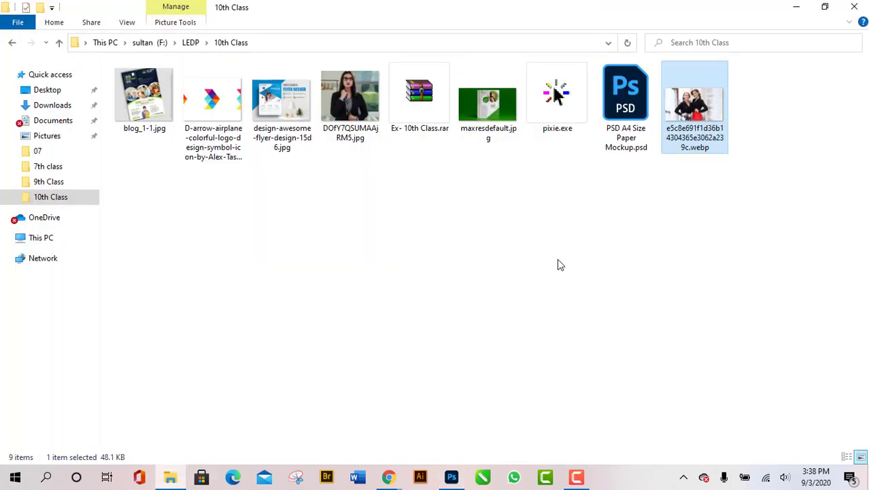
right_click(703, 113)
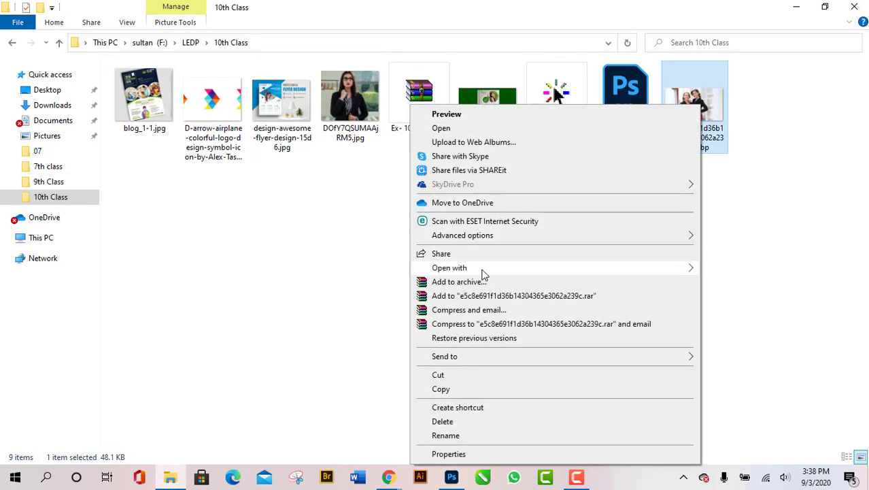
mouse_move(483, 274)
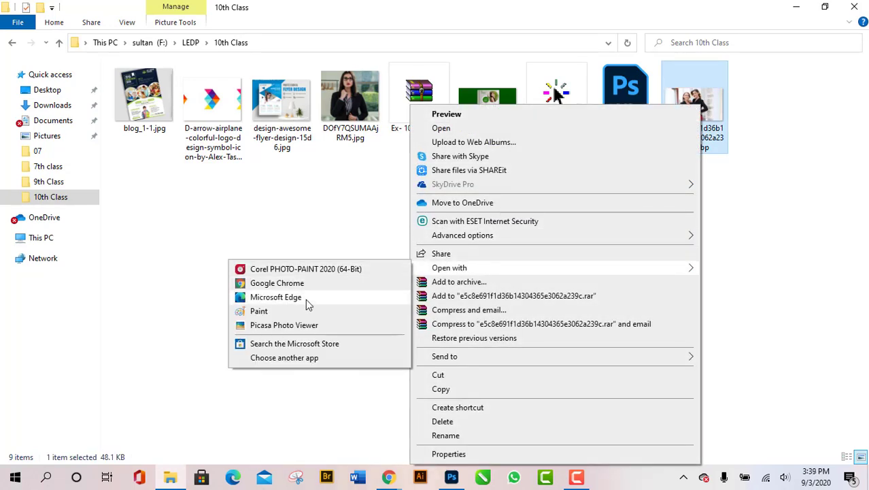
click(297, 312)
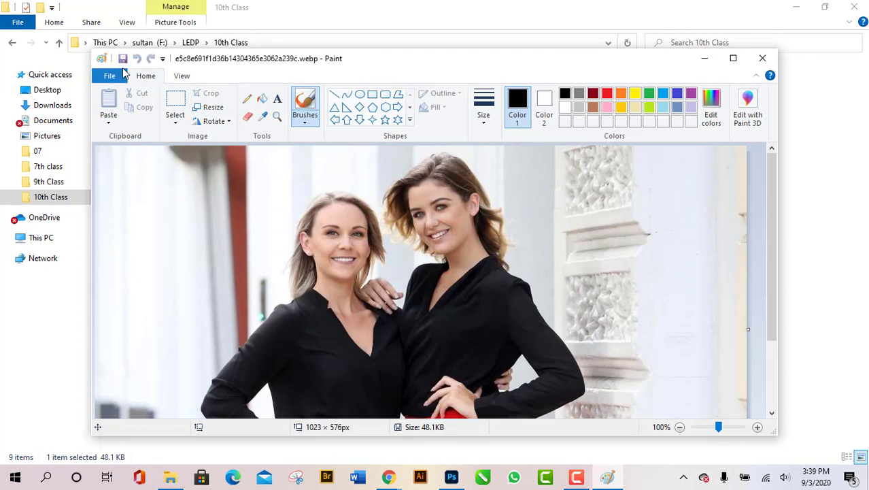
Step: Save the photo as a PNG named A in the 10th Class folder, accepting the transparency loss, and close Paint
click(123, 68)
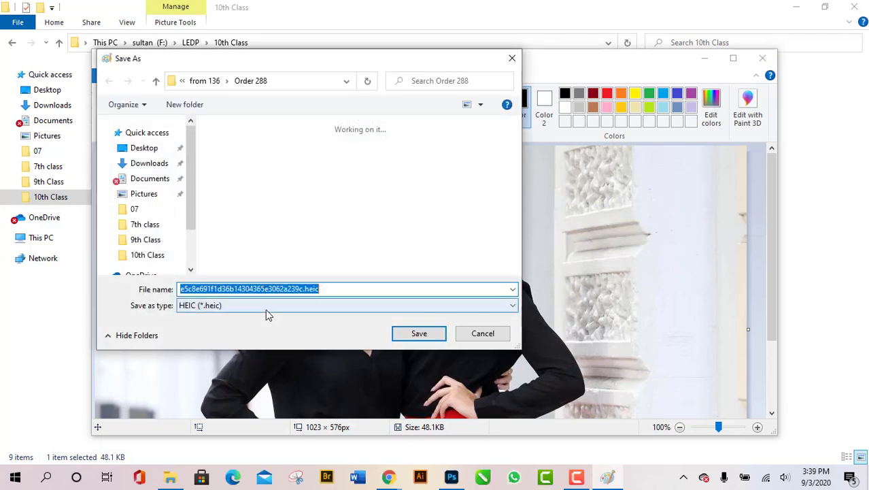
click(268, 306)
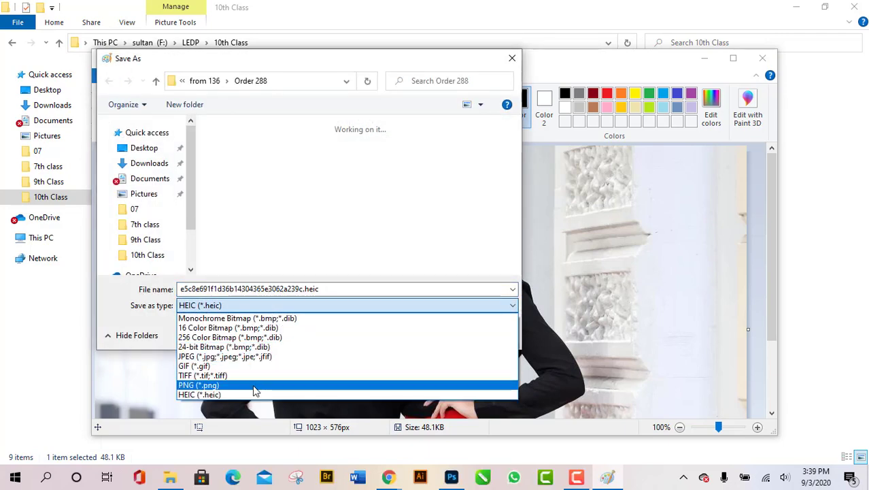
click(254, 386)
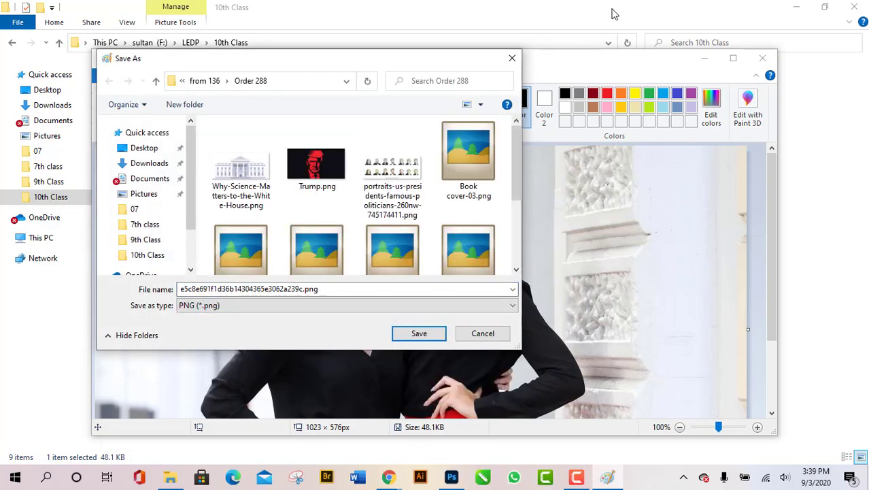
click(146, 256)
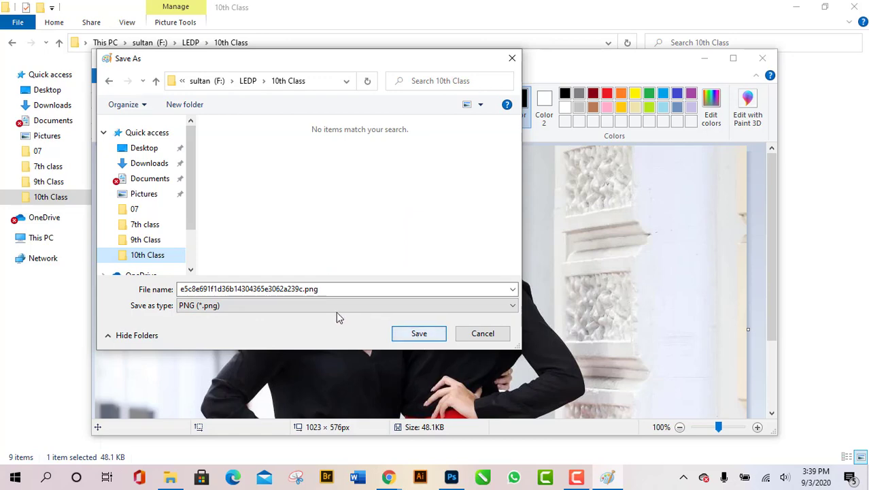
click(337, 289)
double_click(337, 289)
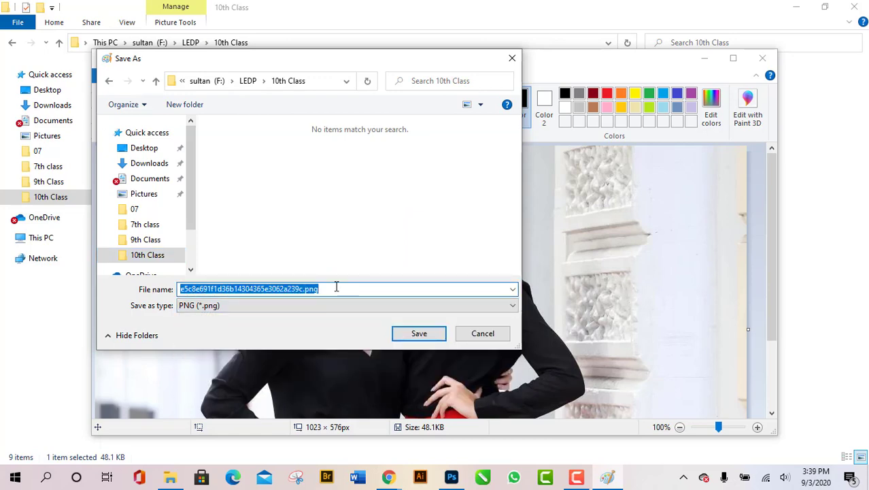
text(4)
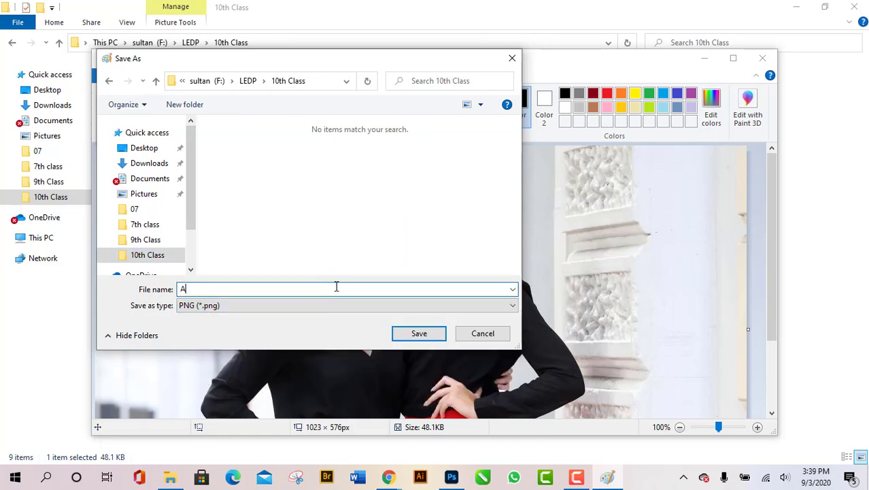
click(417, 333)
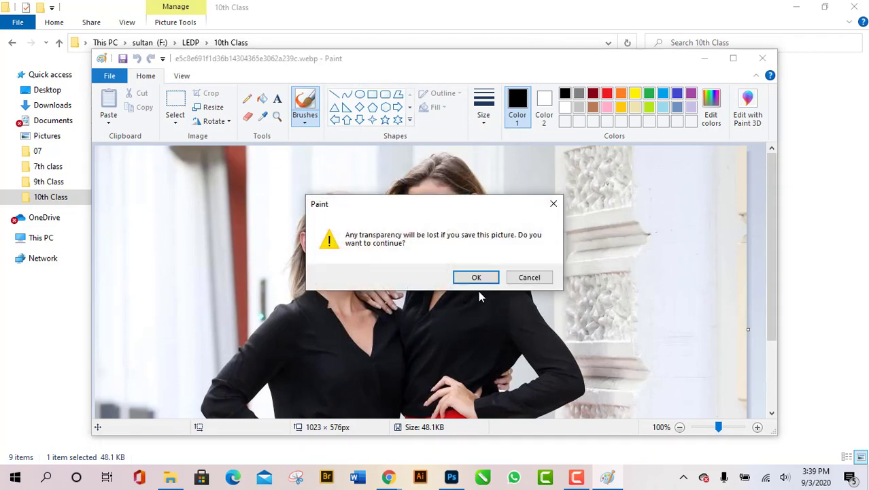
click(476, 278)
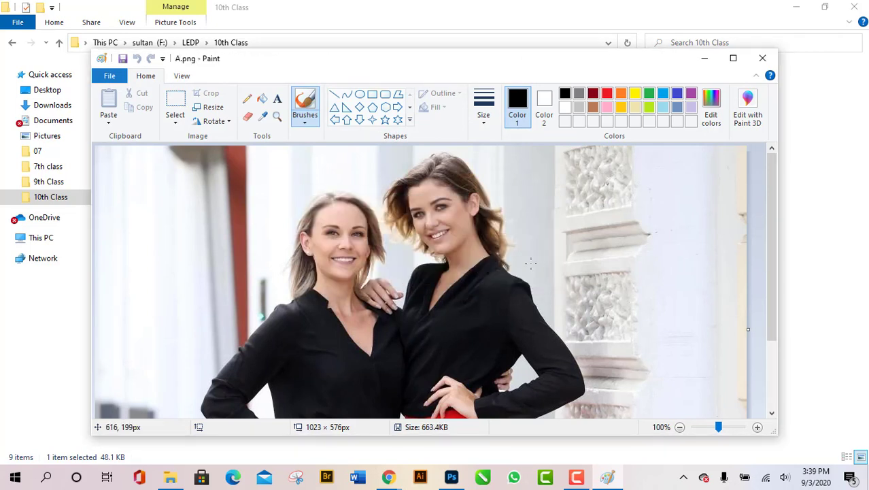
click(761, 60)
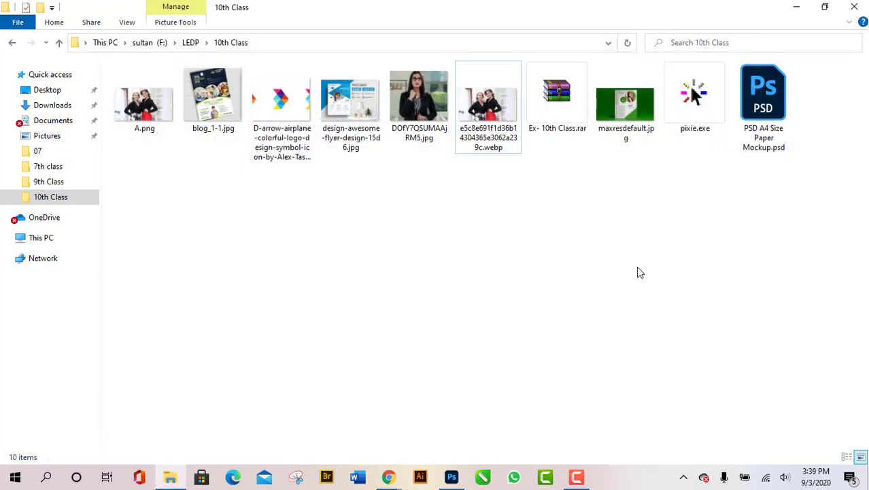
Step: Open A.png in the photo viewer to check the converted picture, and close the viewer
click(150, 115)
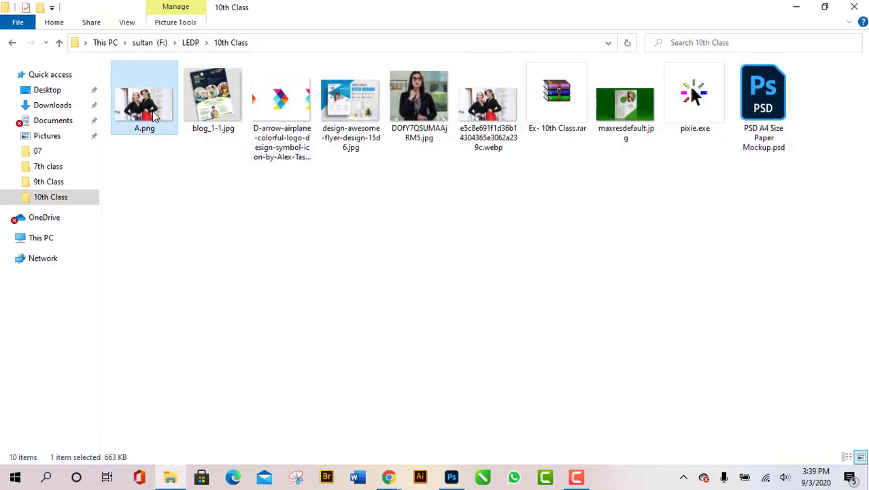
double_click(153, 117)
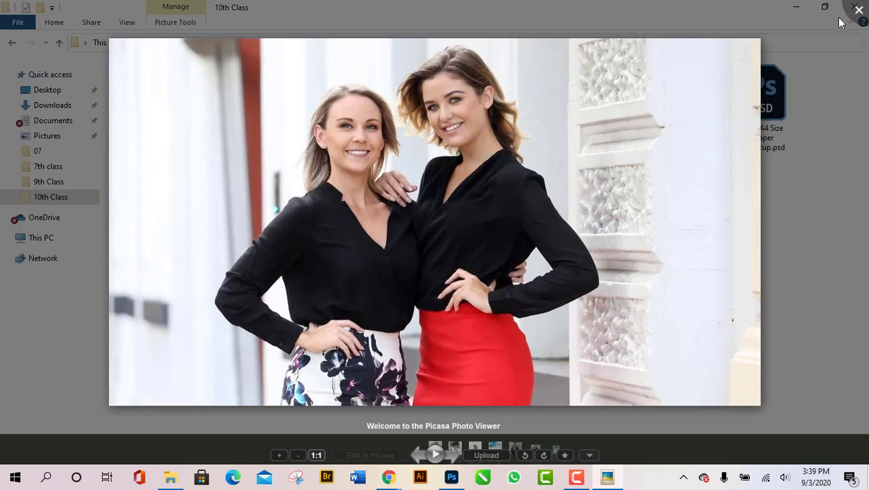
scroll(626, 227, up, 2)
scroll(625, 227, down, 5)
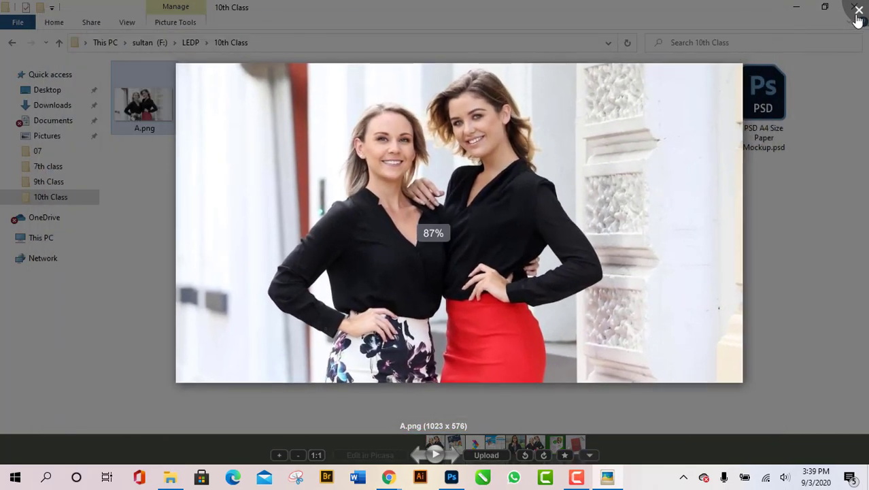
click(854, 16)
Step: Place A.png into the Photoshop flyer above the circle, try shrinking it disproportionately, and undo that resize
drag(144, 102, 310, 285)
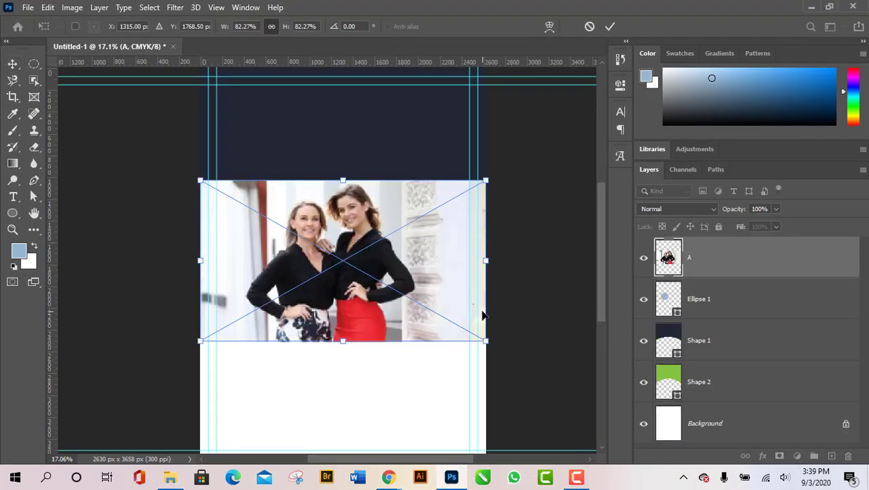
drag(485, 340, 426, 325)
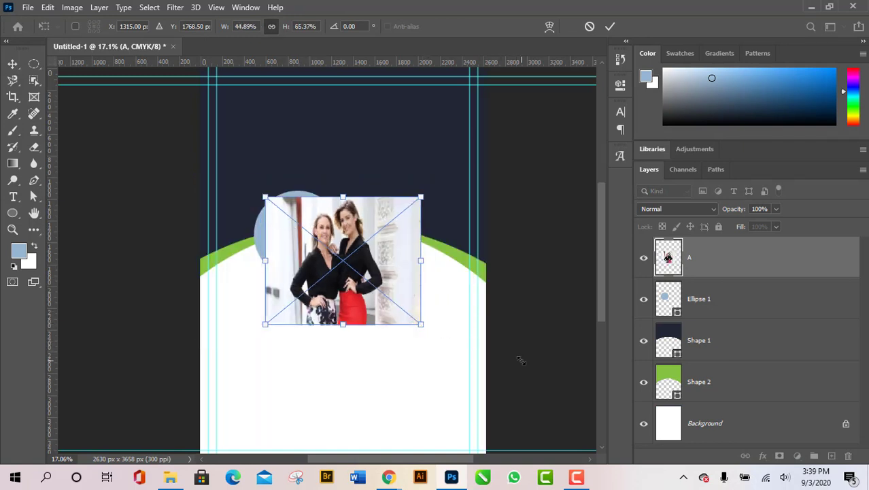
key(ctrl+z)
key(ctrl+z)
key(ctrl+shift+z)
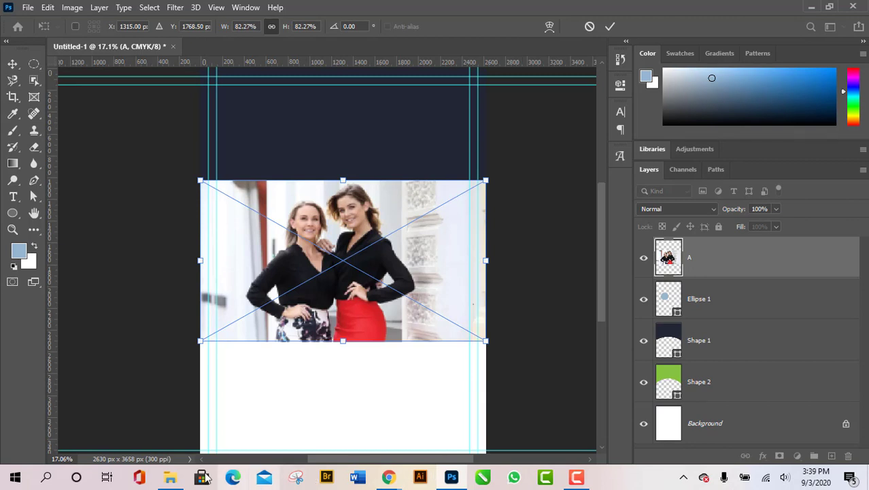
Step: Switch to File Explorer, view the original WEBP photo in Picasa Photo Viewer, and close the viewer
click(170, 478)
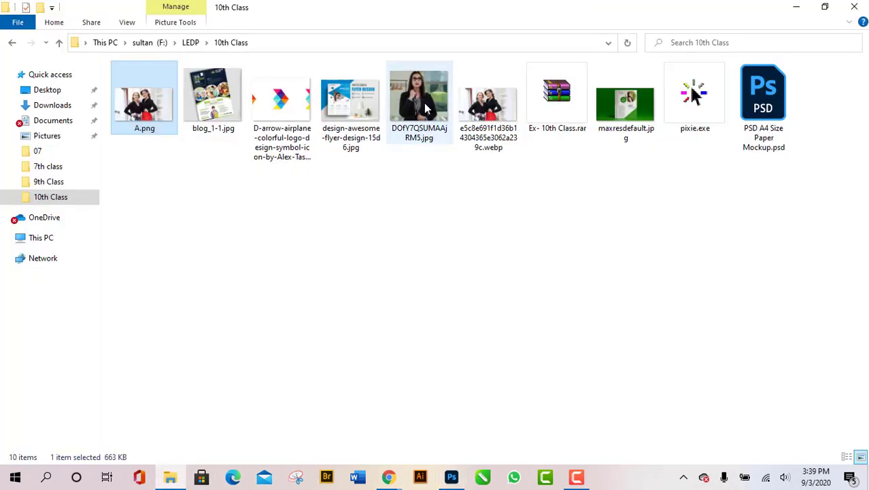
click(485, 108)
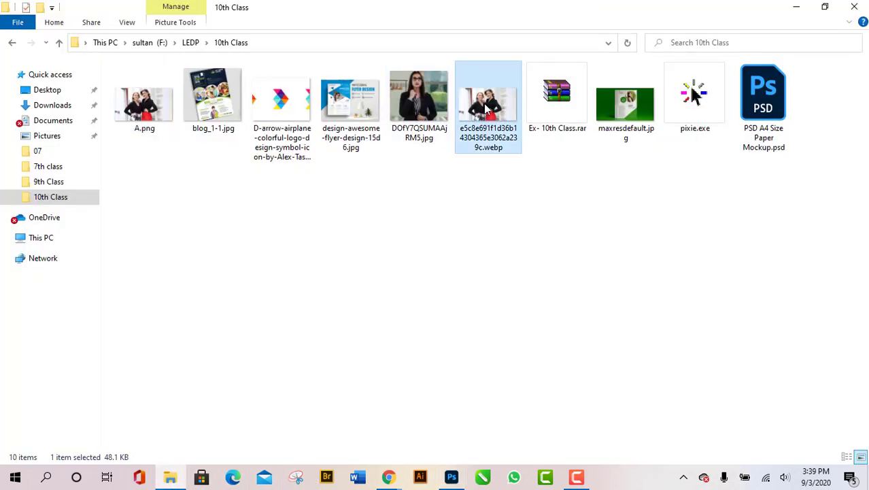
double_click(485, 108)
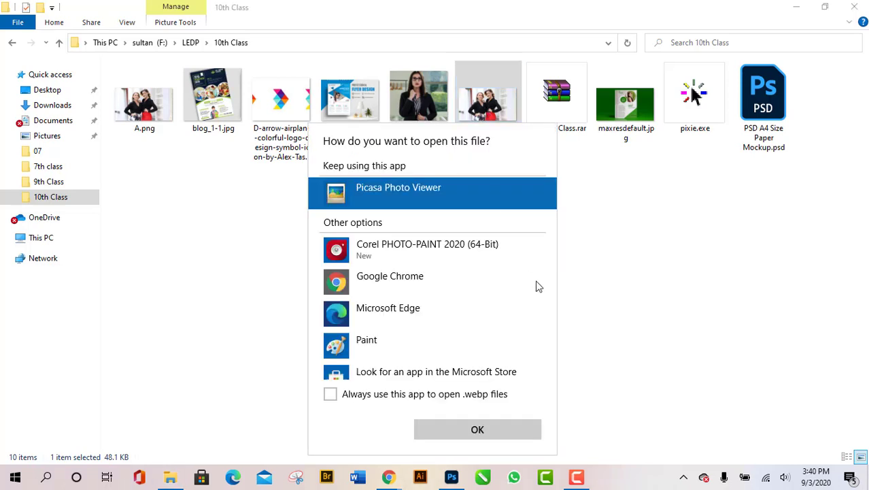
click(505, 430)
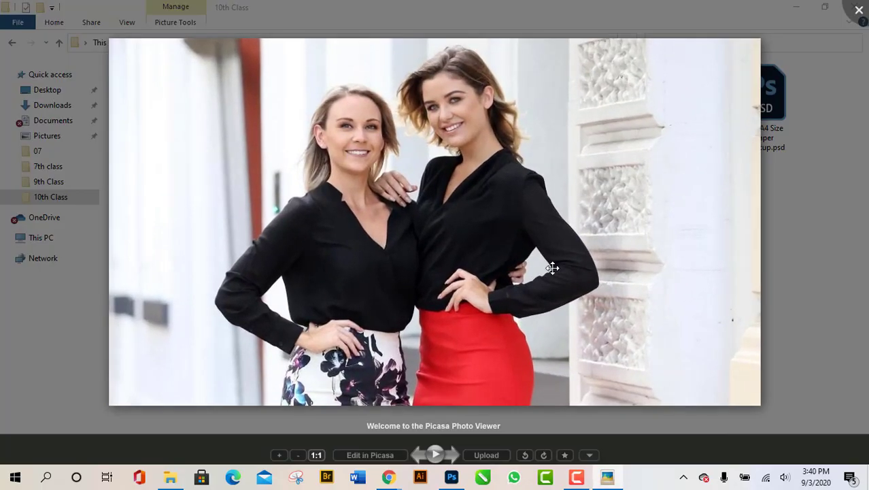
click(858, 8)
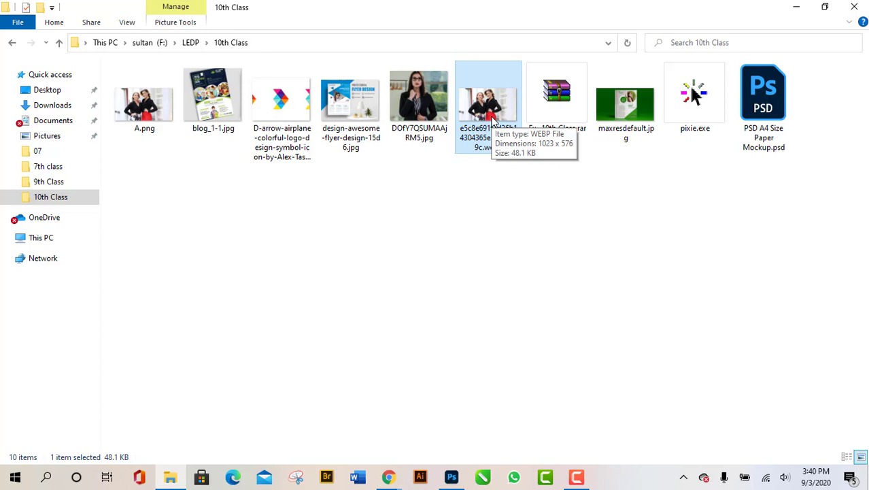
Step: Reopen the WEBP photo in Paint to review the picture formats available for saving, and close Paint without saving
click(571, 253)
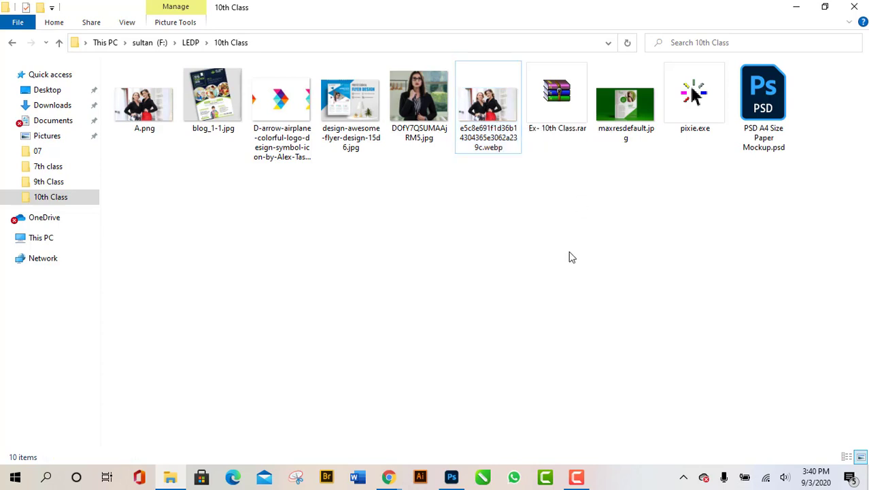
click(492, 121)
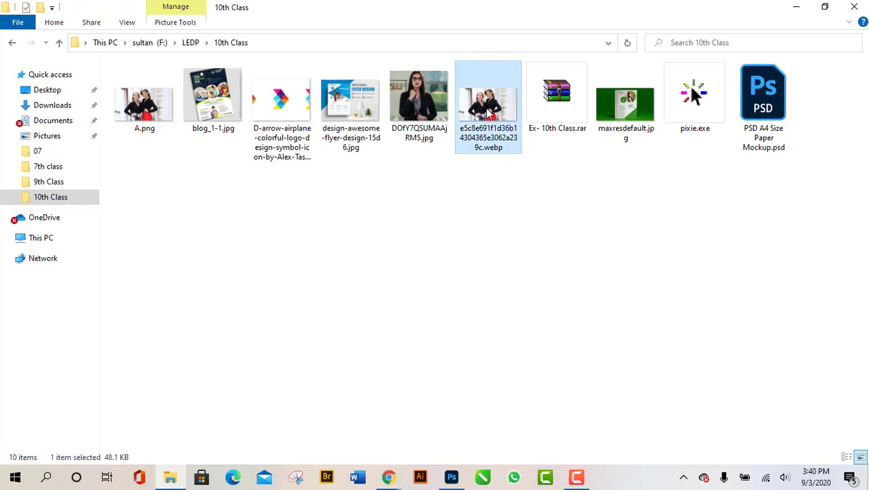
right_click(489, 115)
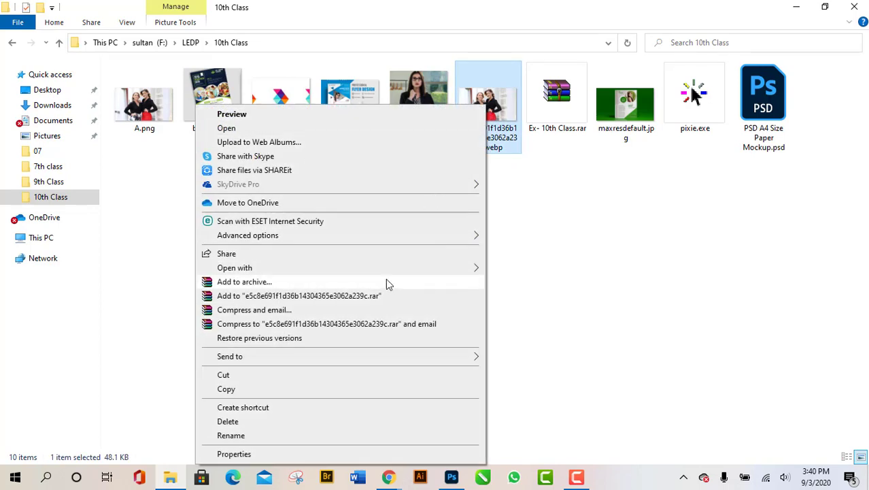
mouse_move(460, 272)
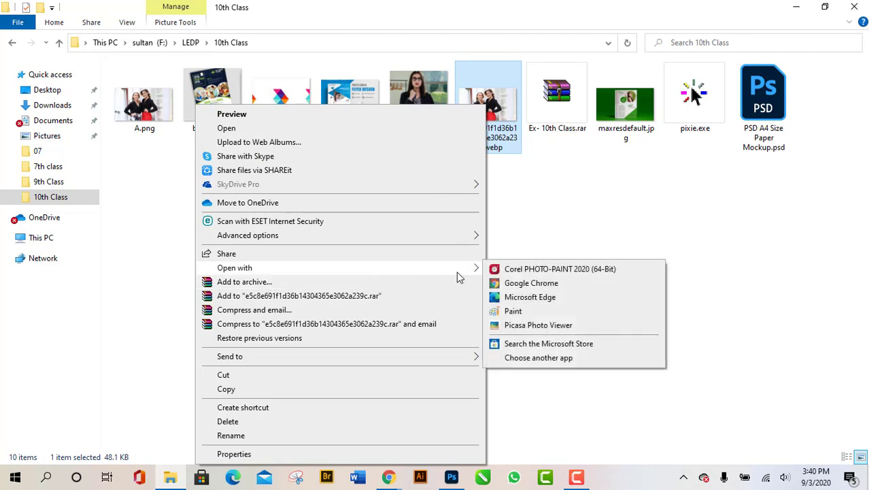
click(512, 313)
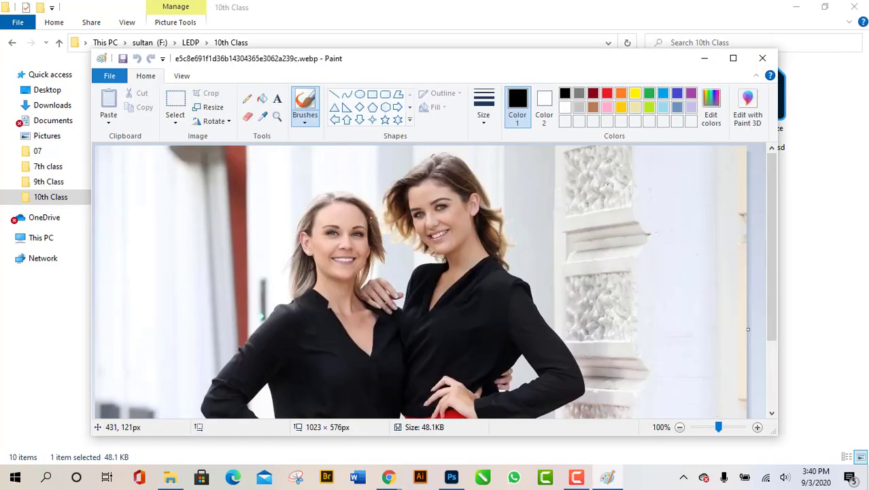
scroll(468, 300, down, 3)
scroll(472, 302, up, 3)
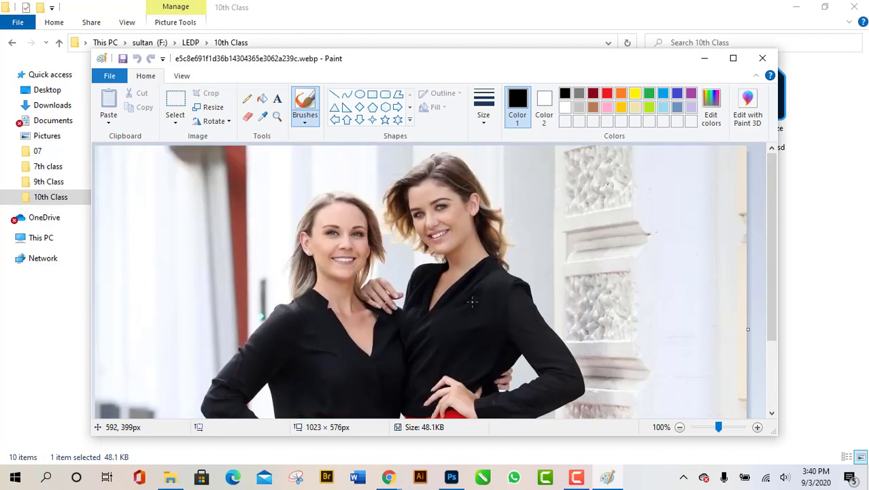
click(111, 79)
mouse_move(151, 192)
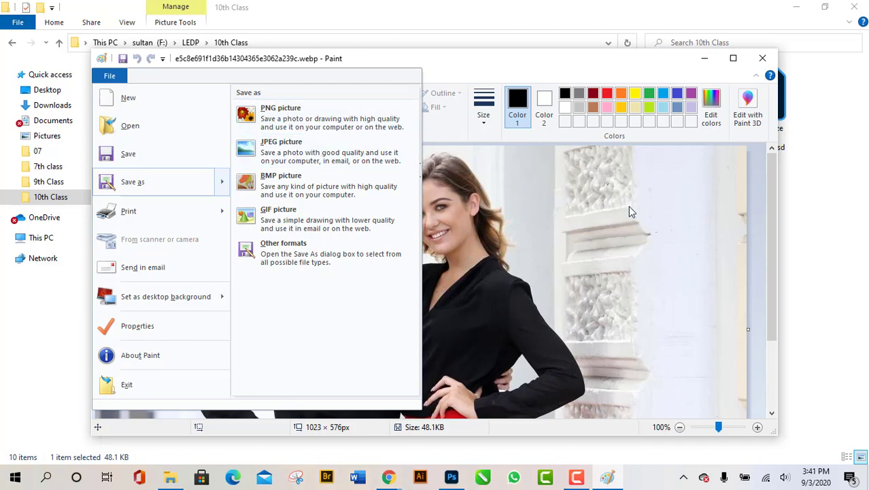
click(688, 195)
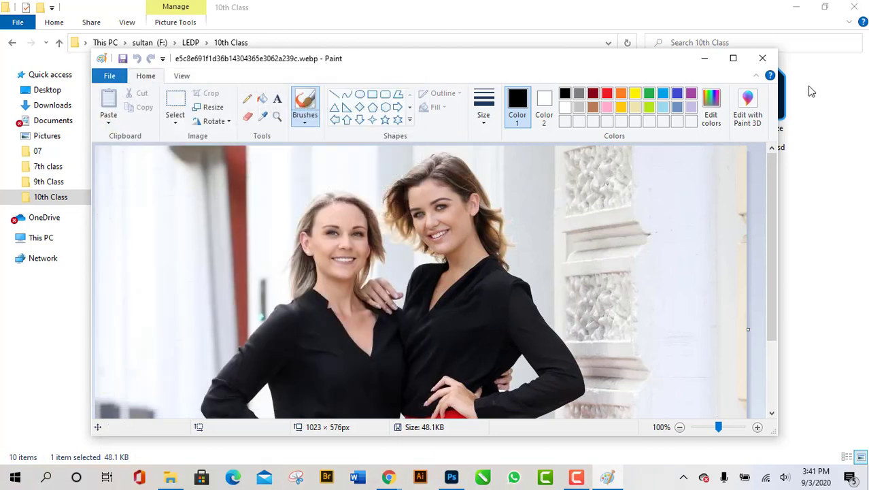
click(765, 59)
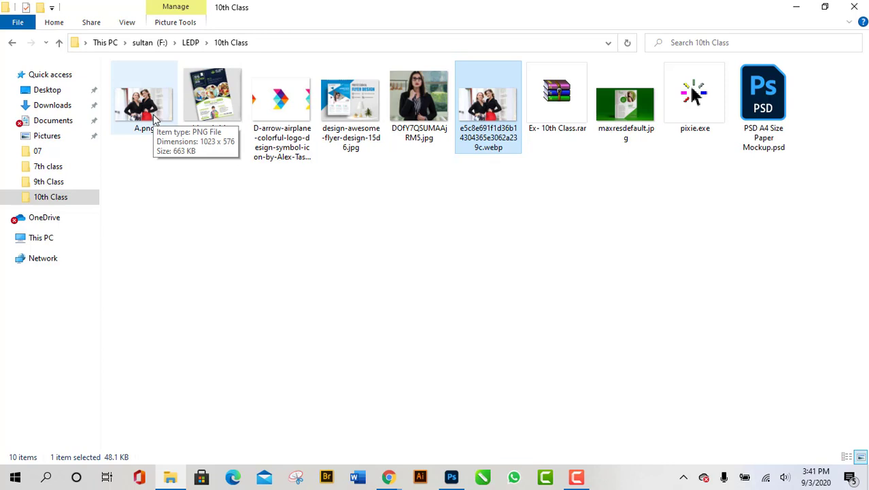
Step: Switch to the Google Meet page in Chrome, read the latest chat messages, and return to the Photoshop flyer
click(164, 218)
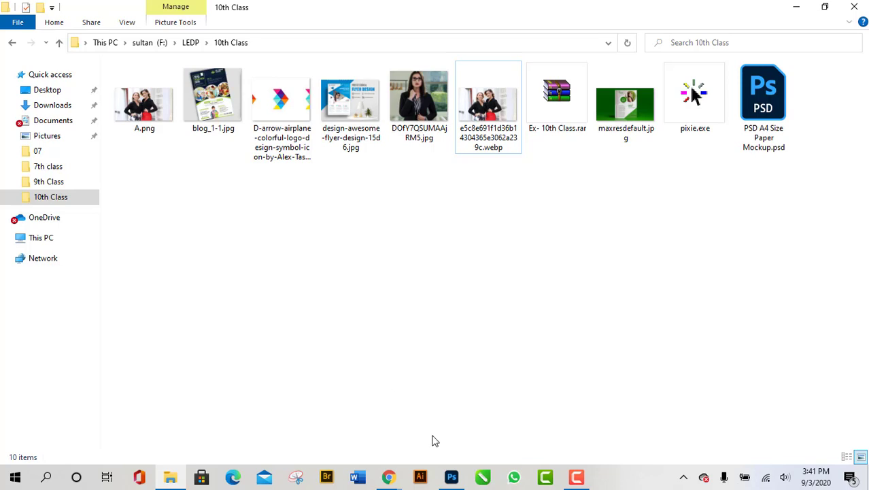
click(451, 477)
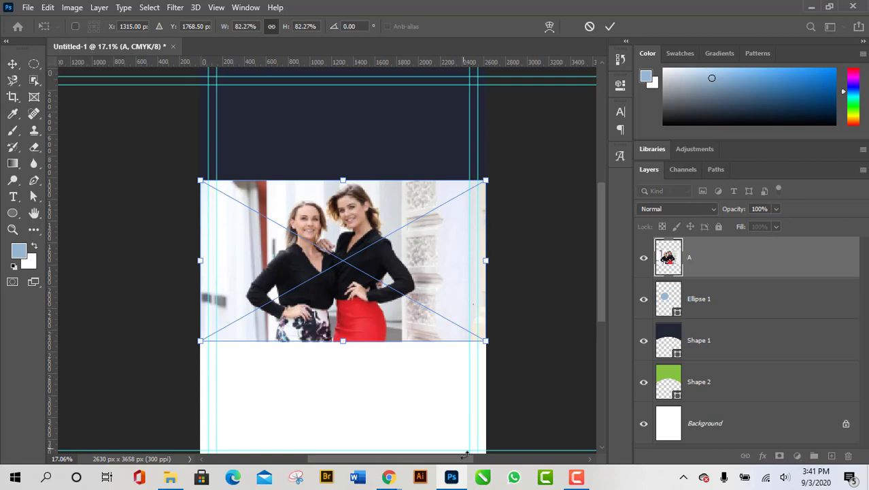
mouse_move(389, 477)
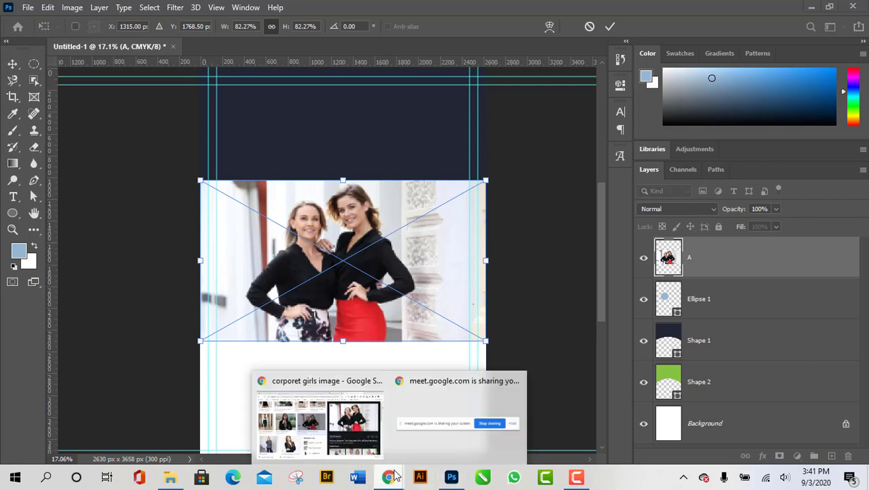
click(341, 421)
click(537, 11)
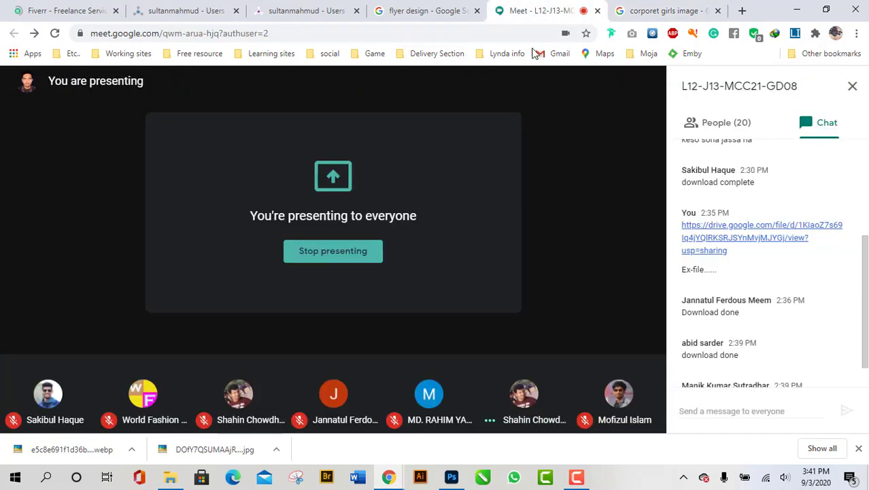
mouse_move(398, 253)
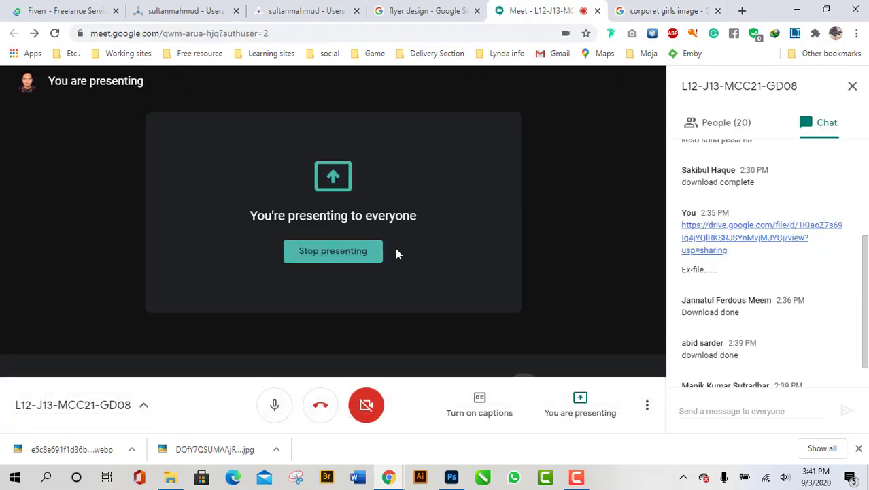
click(652, 10)
click(537, 10)
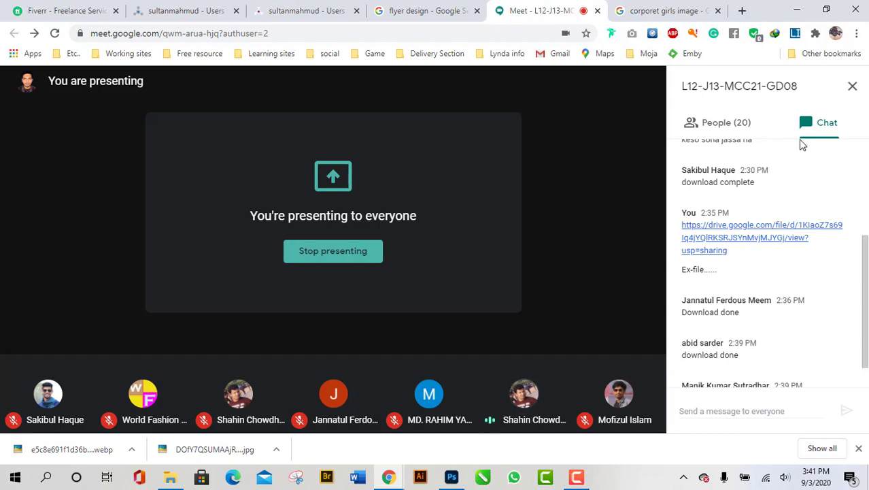
scroll(744, 340, down, 1)
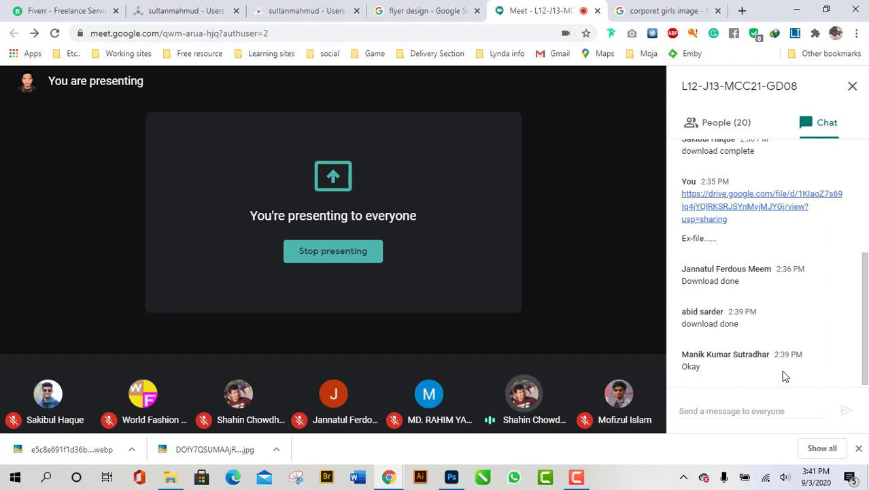
click(797, 10)
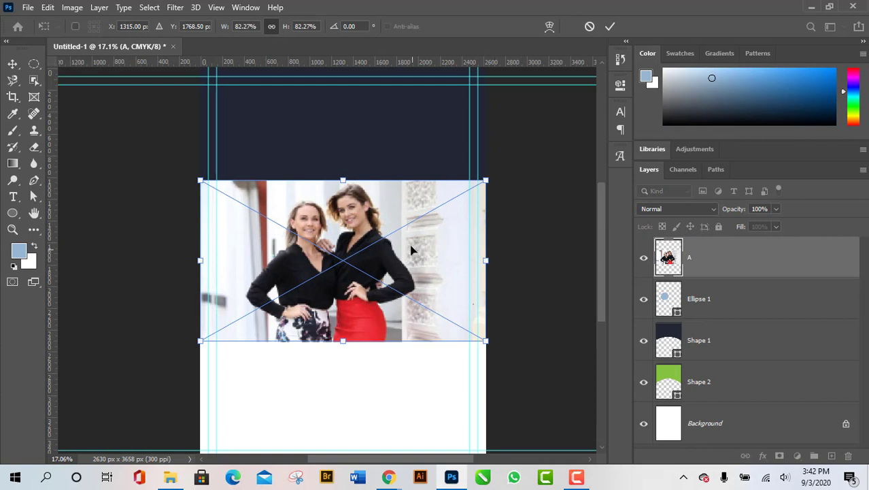
Step: Move photo A below the circle, commit its placement, and move the photo back up to cover the circle
drag(408, 248, 410, 361)
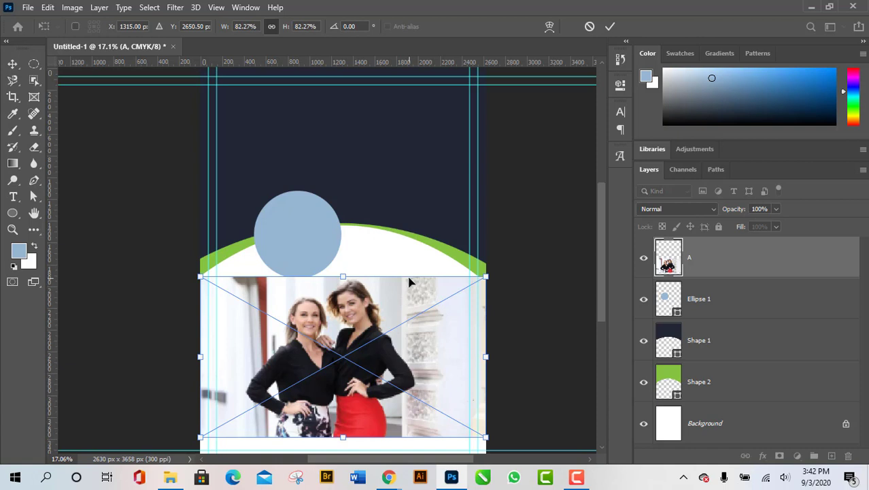
click(610, 26)
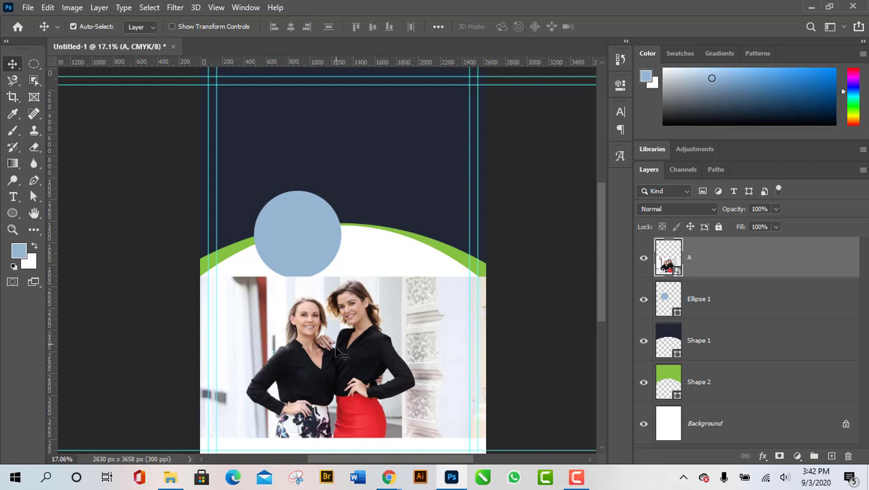
drag(341, 354, 316, 239)
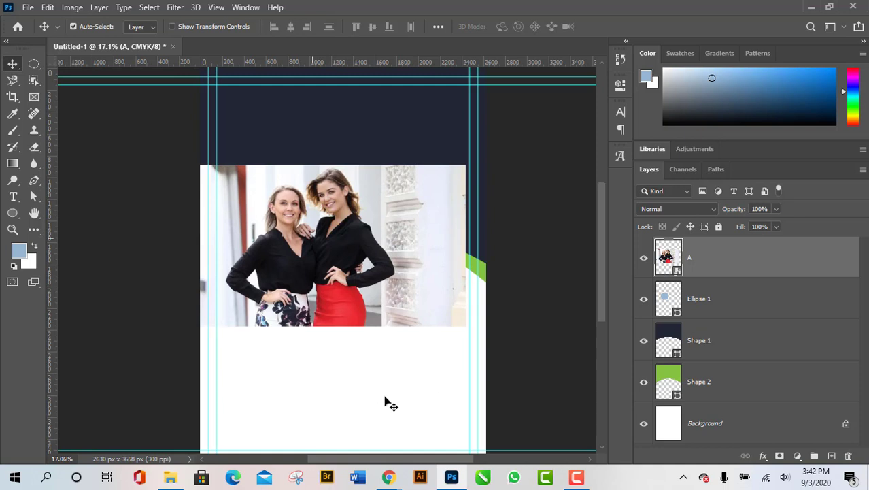
Step: Scale photo A proportionally to 53.88%, position it over the circle at about X 1011 px, Y 1602 px, and apply the transform
key(ctrl)
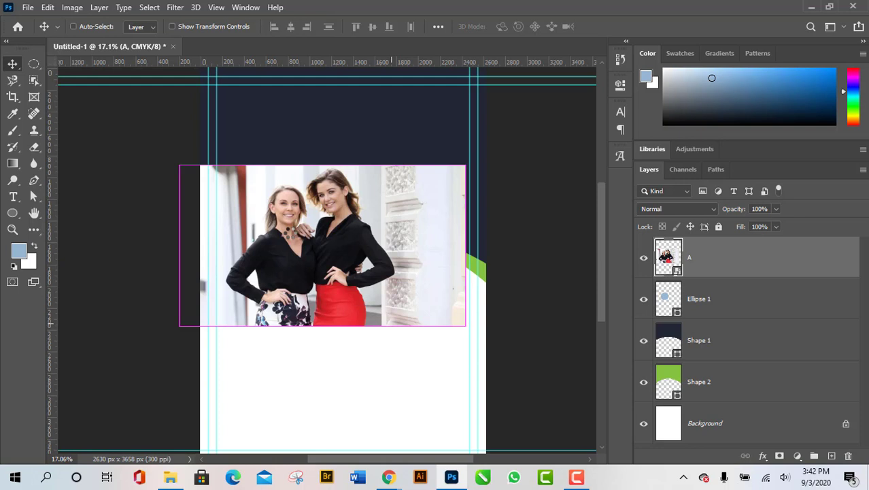
key(t)
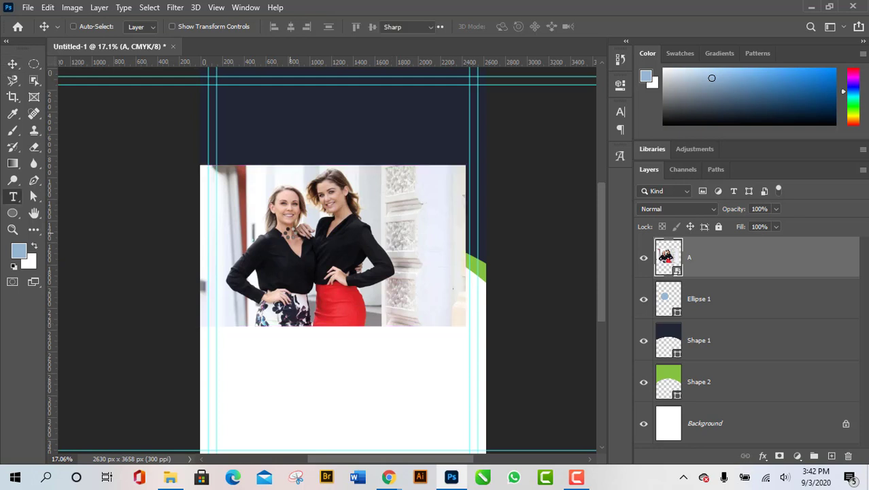
click(11, 64)
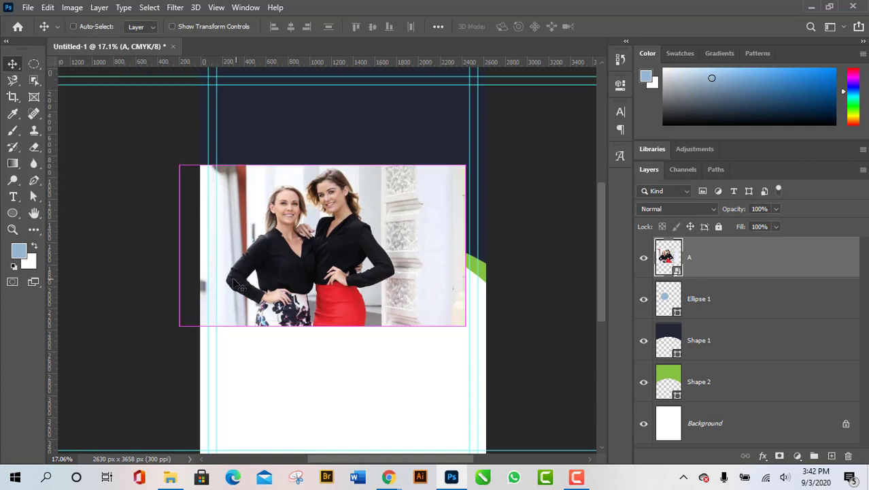
key(ctrl+t)
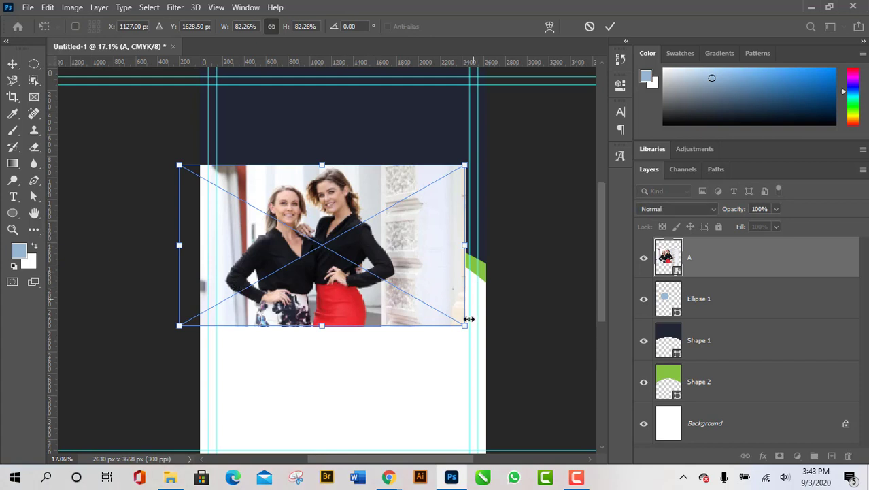
drag(465, 327, 367, 270)
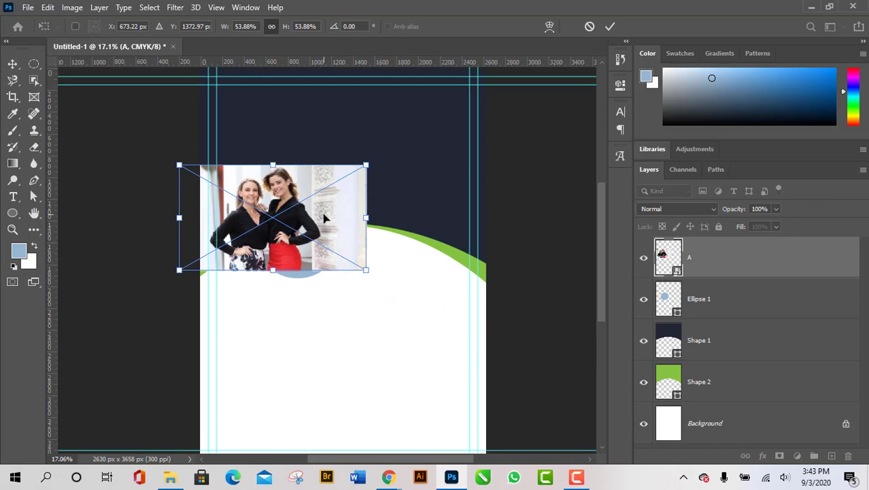
drag(330, 228, 360, 239)
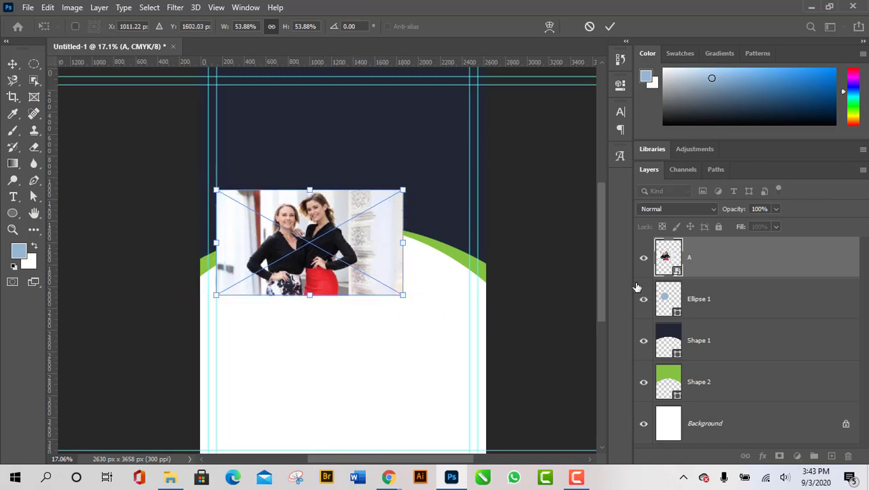
click(610, 26)
Step: Shift the circle slightly to align with the two women, and clip layer A to Ellipse 1 from directly above it
drag(724, 257, 729, 306)
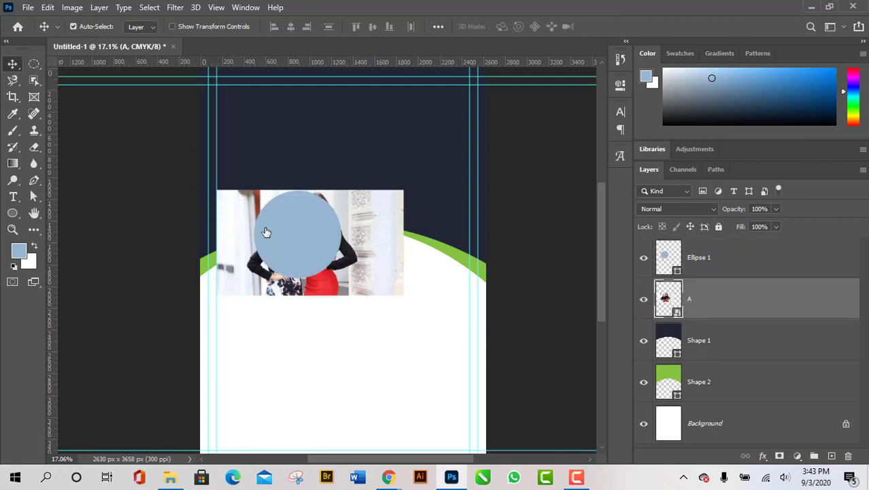
drag(293, 238, 303, 245)
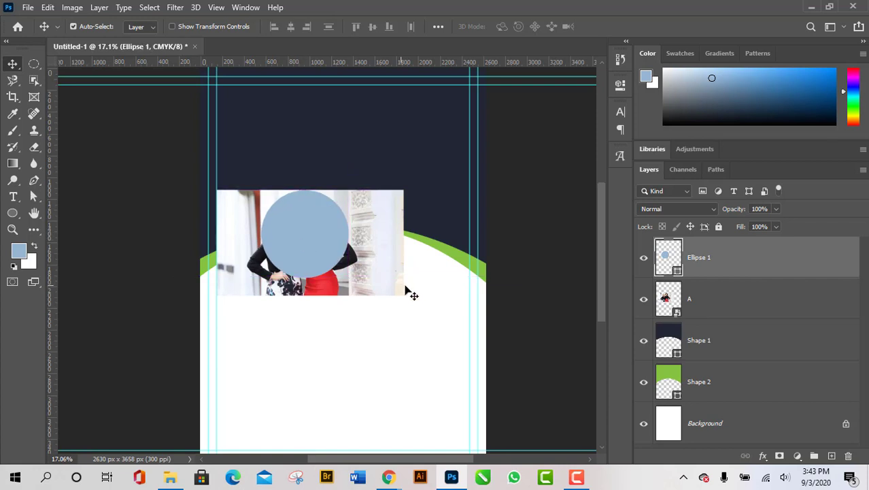
drag(757, 303, 743, 252)
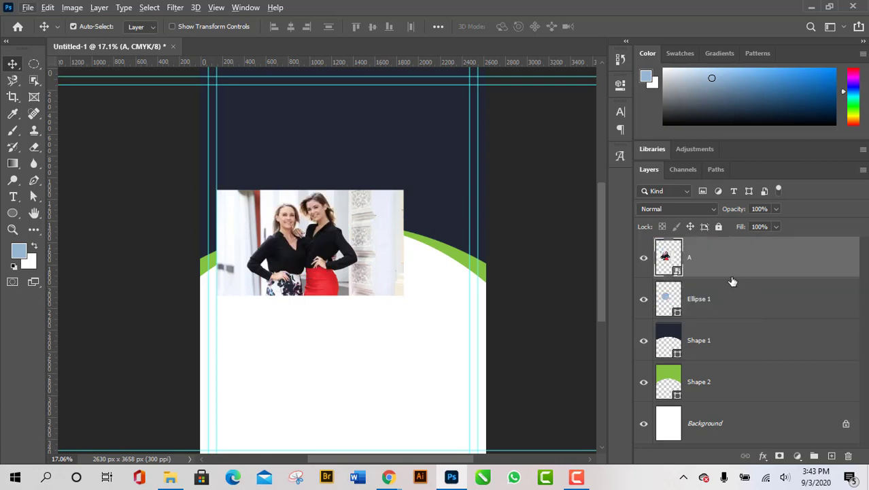
drag(733, 281, 732, 272)
alt+click(733, 276)
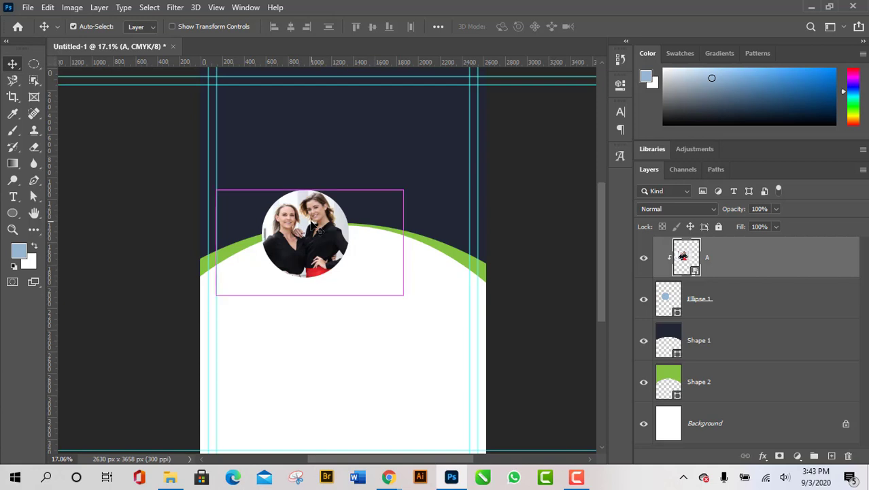
Step: Scale the clipped photo proportionally to 44.84%, center both women inside the circle, and apply the transform
key(ctrl+t)
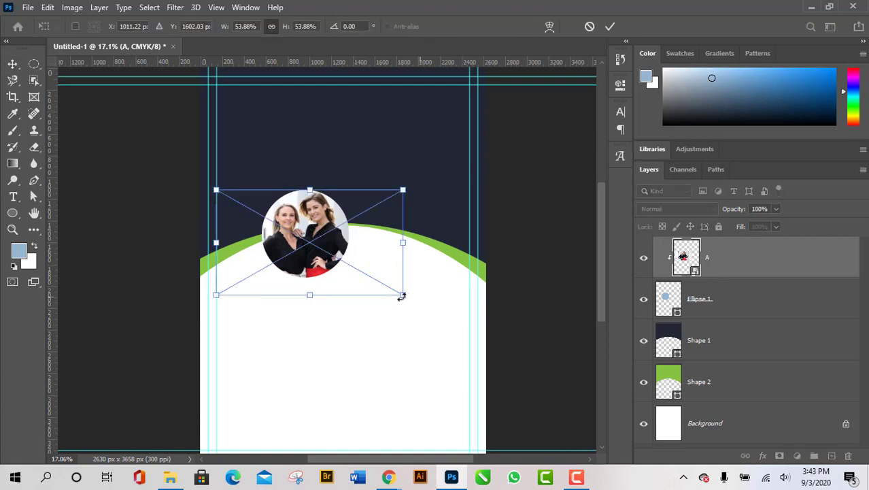
drag(398, 296, 383, 282)
drag(214, 284, 243, 268)
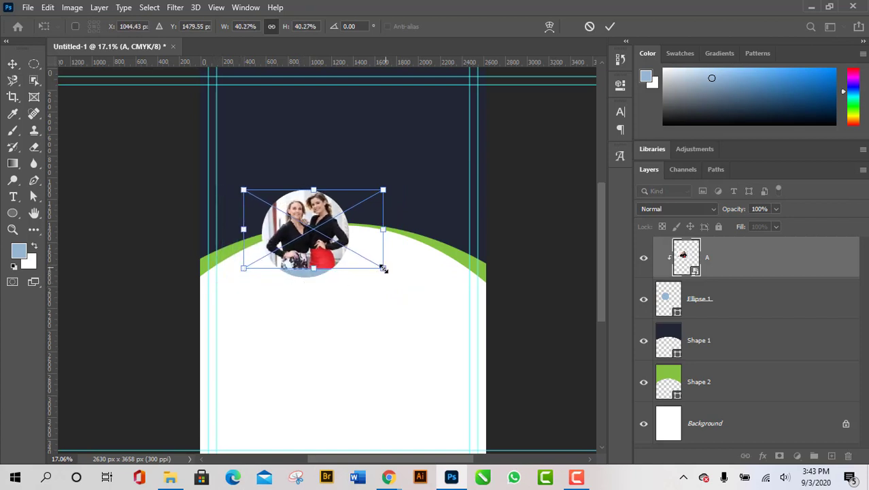
drag(386, 270, 402, 279)
mouse_move(322, 253)
mouse_down()
mouse_move(305, 250)
mouse_move(313, 252)
mouse_up()
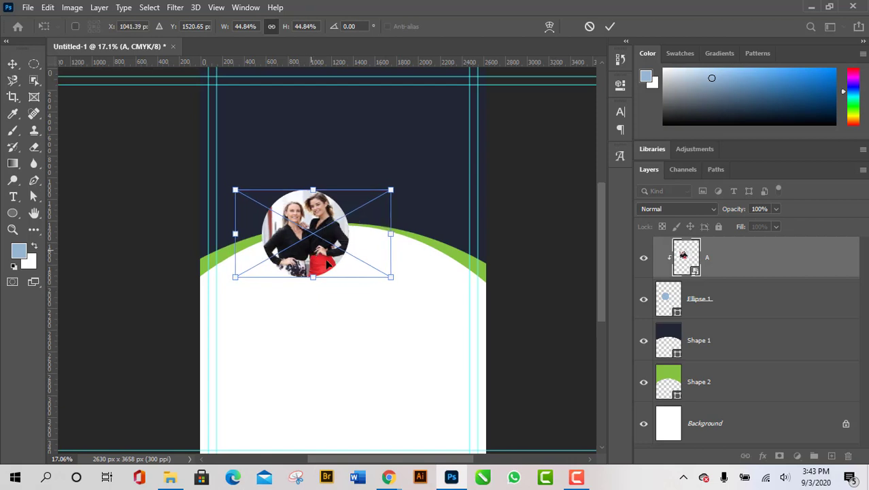
click(610, 27)
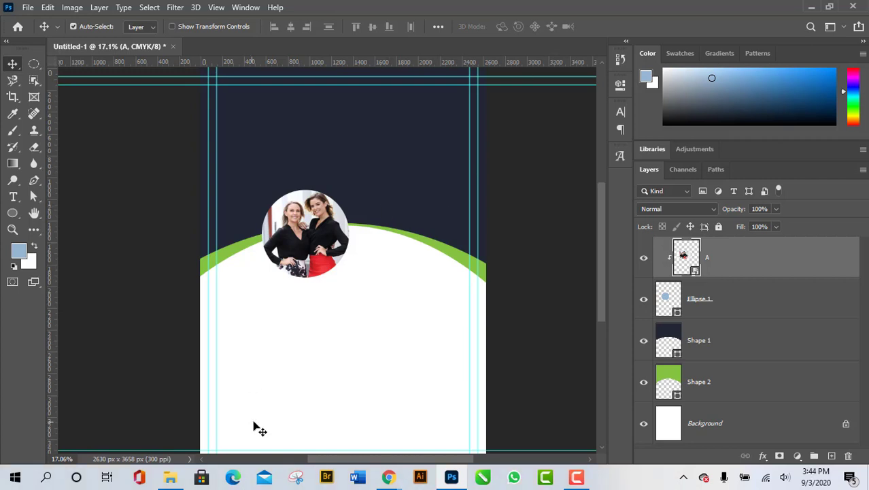
Step: Switch to File Explorer, view the sample flyer blog_1-1.jpg to check its circular photos, and close the viewer
click(170, 476)
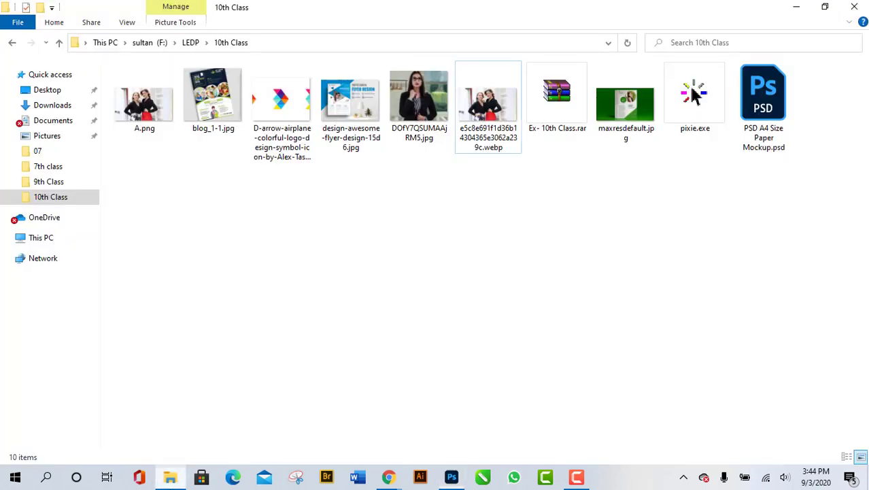
double_click(207, 99)
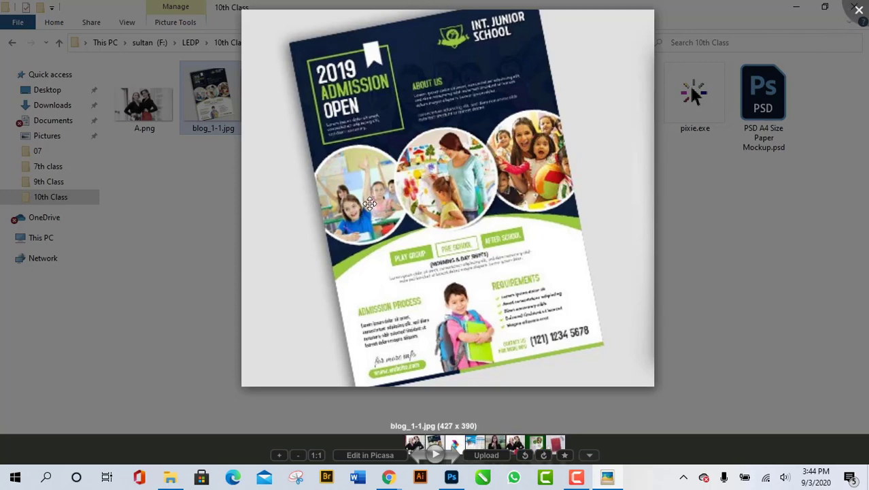
click(859, 17)
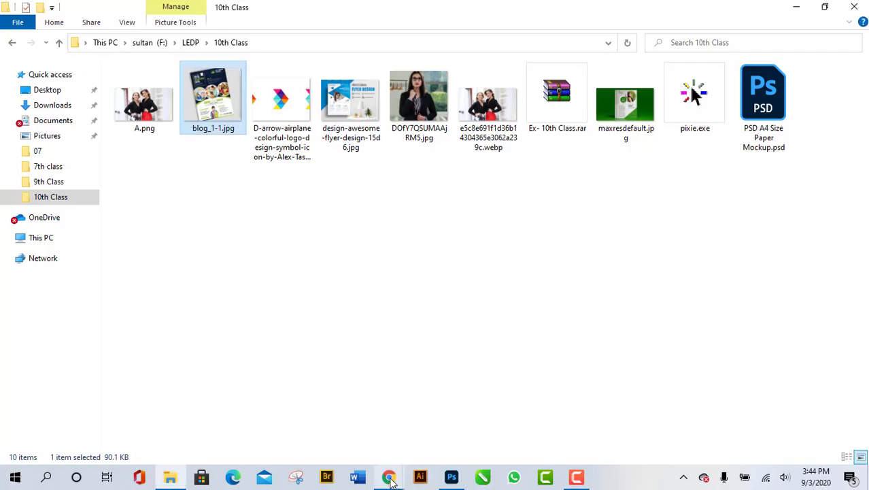
Step: Return to Photoshop and lock the Shape 1 and Shape 2 layers together
click(452, 478)
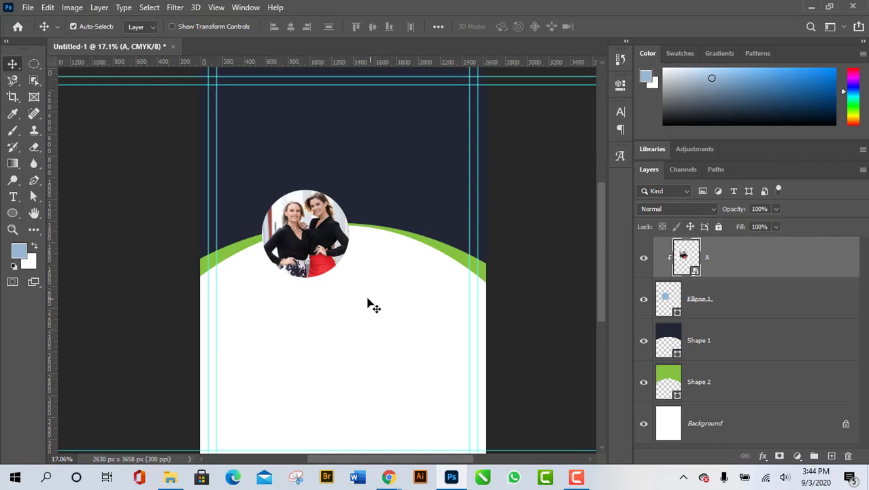
drag(348, 285, 319, 270)
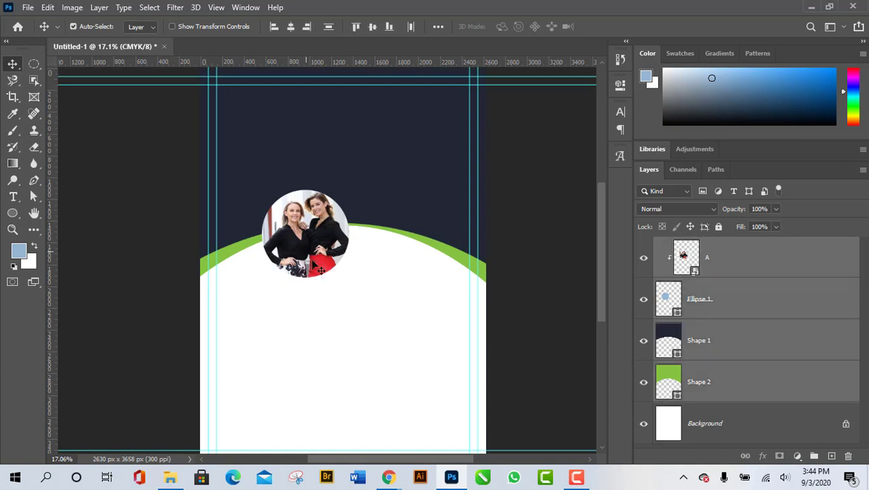
click(733, 373)
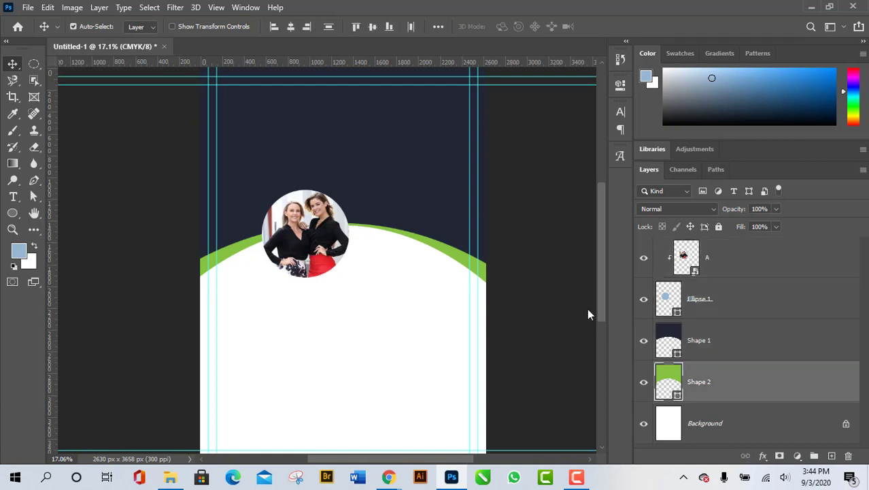
drag(503, 162, 457, 306)
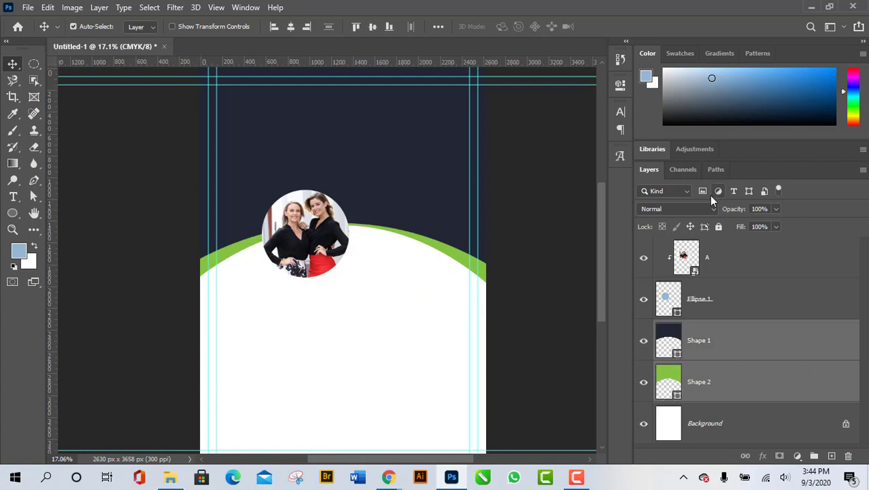
click(718, 225)
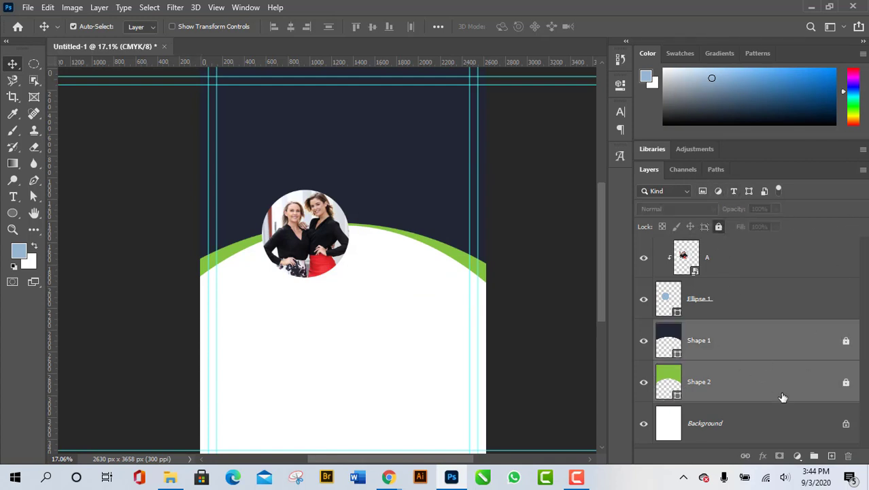
Step: Move the two women's photo and its circle together to the flyer's left edge over the curve, scaling them to 120.79%
drag(341, 291, 266, 179)
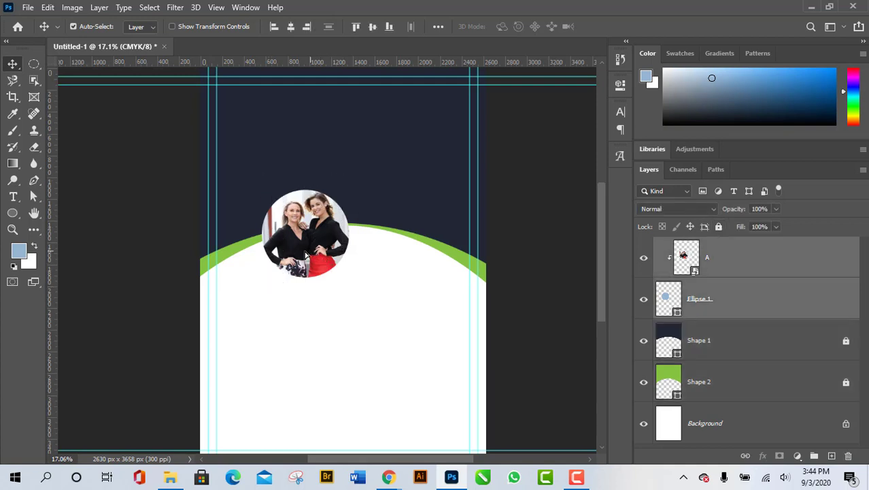
drag(314, 256, 281, 252)
key(ctrl+t)
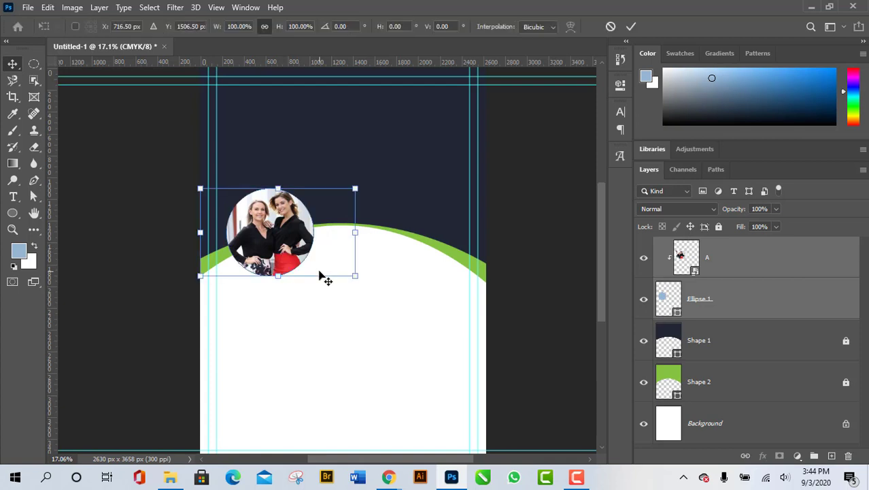
drag(359, 280, 387, 294)
mouse_move(288, 249)
mouse_down()
mouse_move(243, 228)
mouse_move(280, 235)
mouse_up()
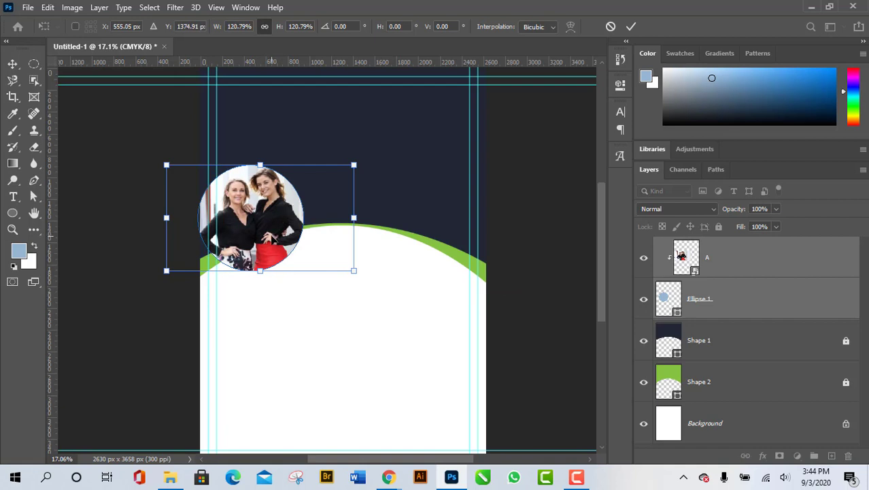
click(629, 28)
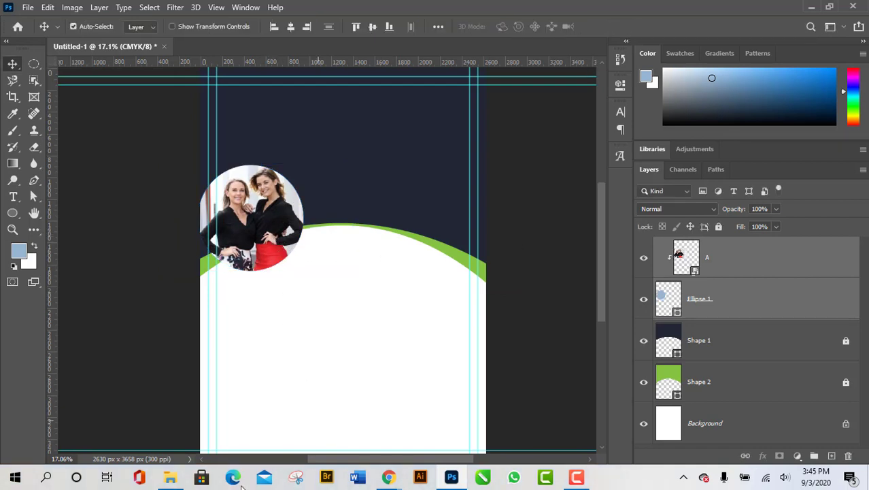
Step: Switch to File Explorer, examine the circular photo borders in blog_1-1.jpg up close, and return to Photoshop
click(170, 477)
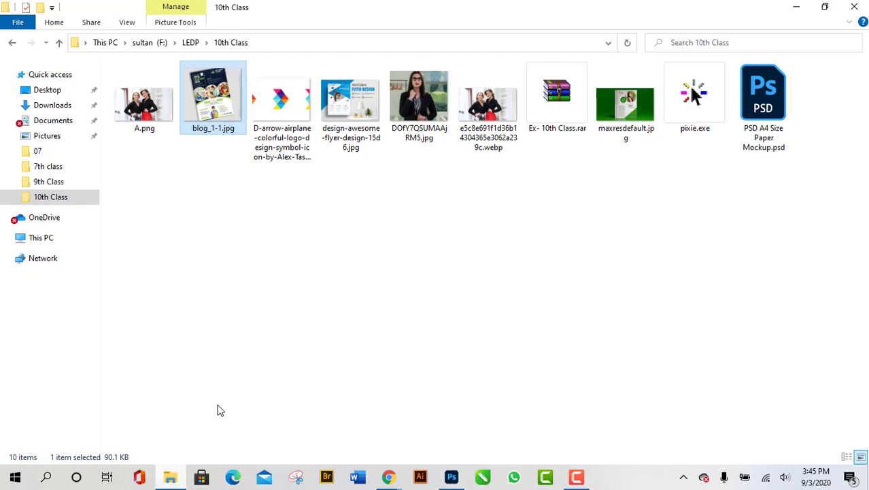
double_click(208, 112)
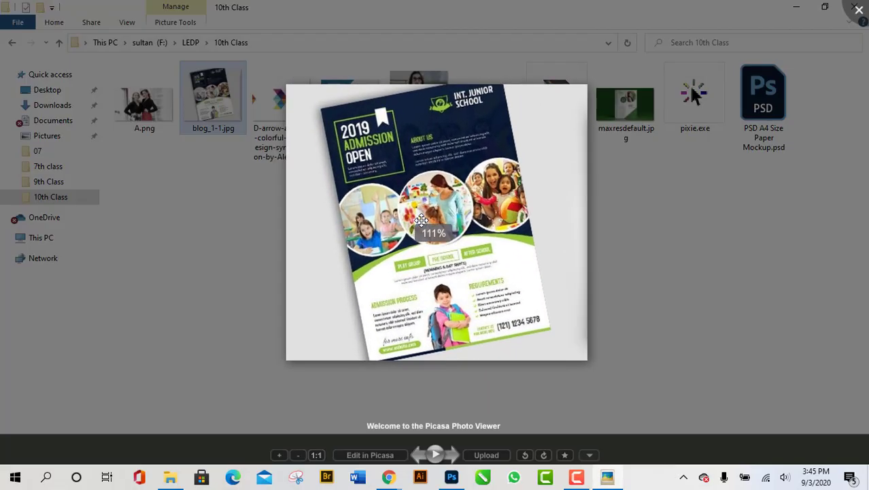
scroll(327, 253, up, 2)
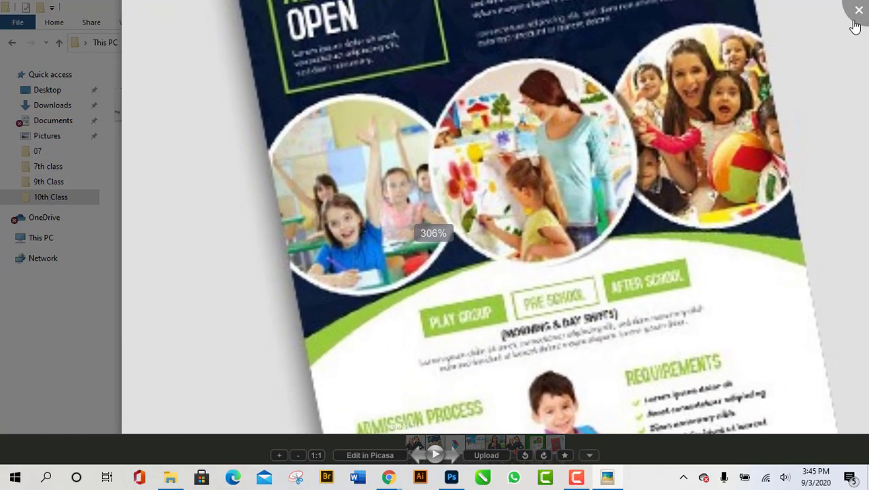
scroll(816, 36, down, 2)
click(816, 35)
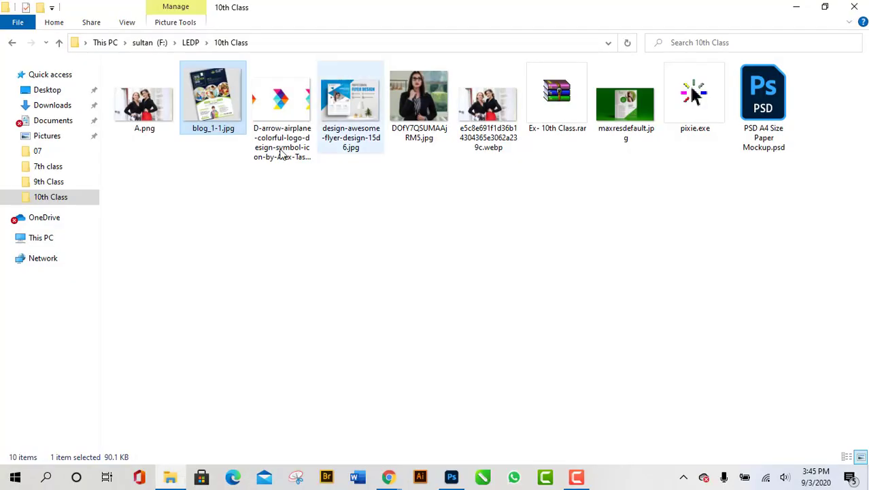
click(388, 476)
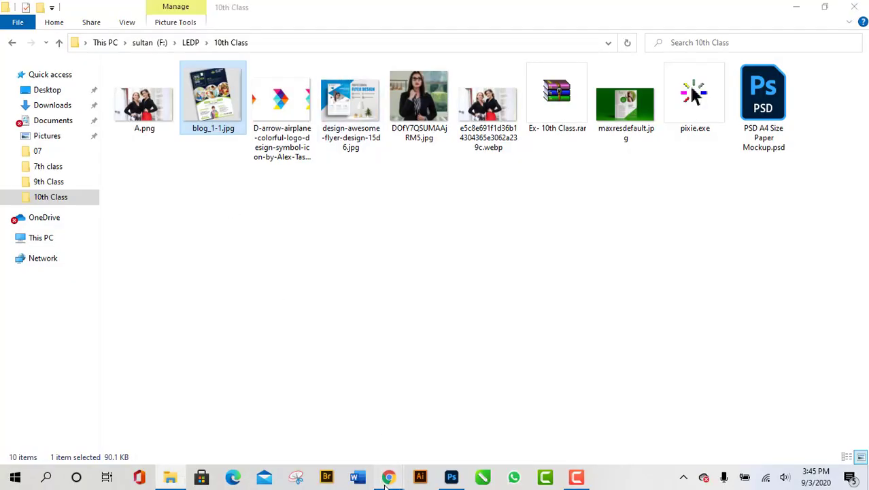
click(452, 478)
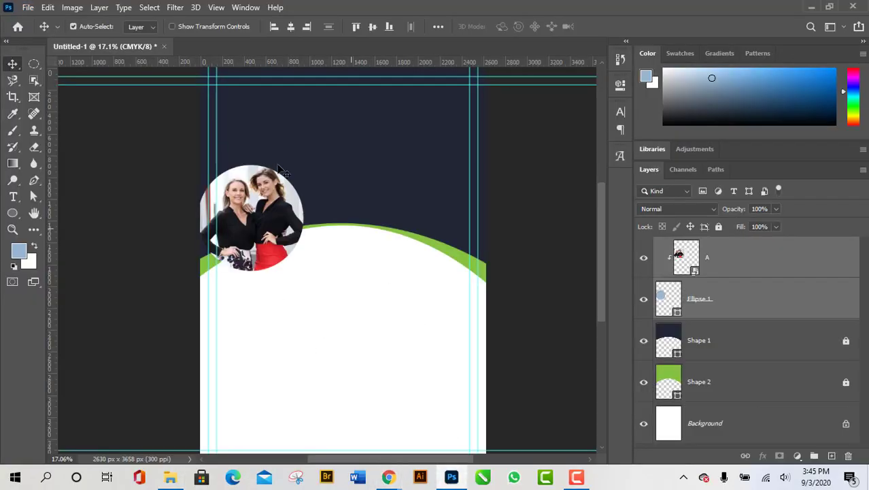
Step: Duplicate the Ellipse 1 layer and scale the lower circle to 106.62% about its center to form a border
click(736, 300)
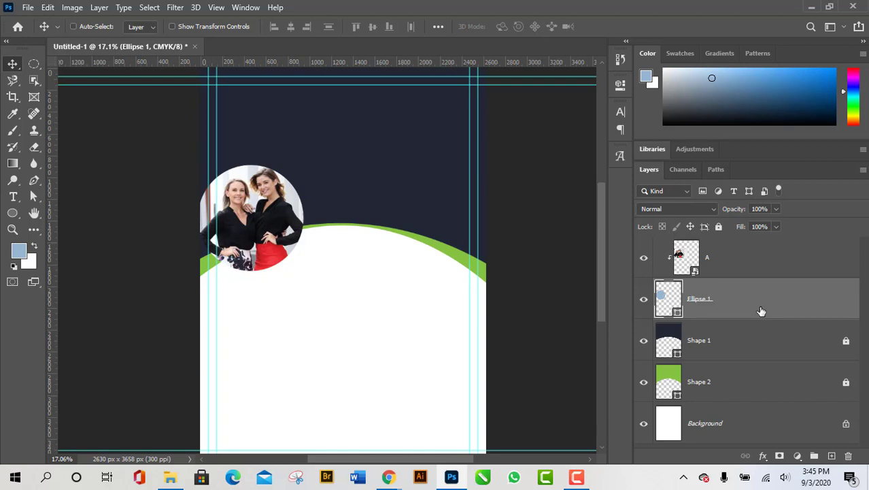
key(ctrl+j)
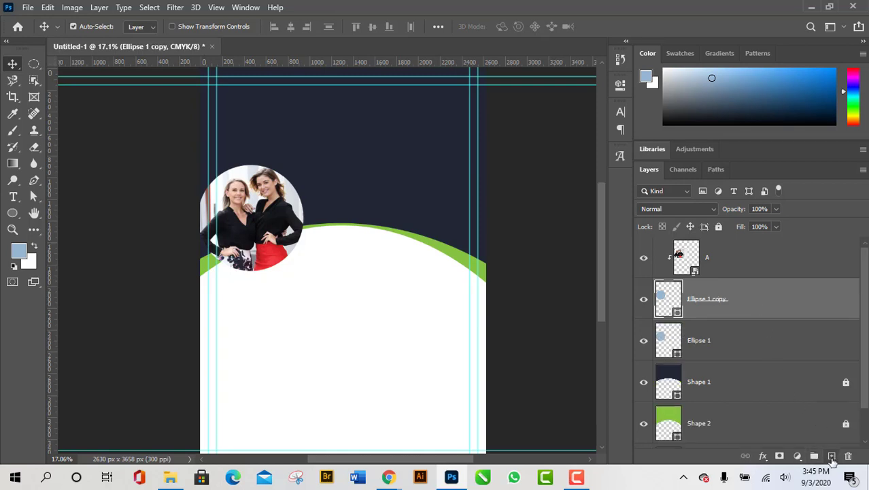
click(709, 342)
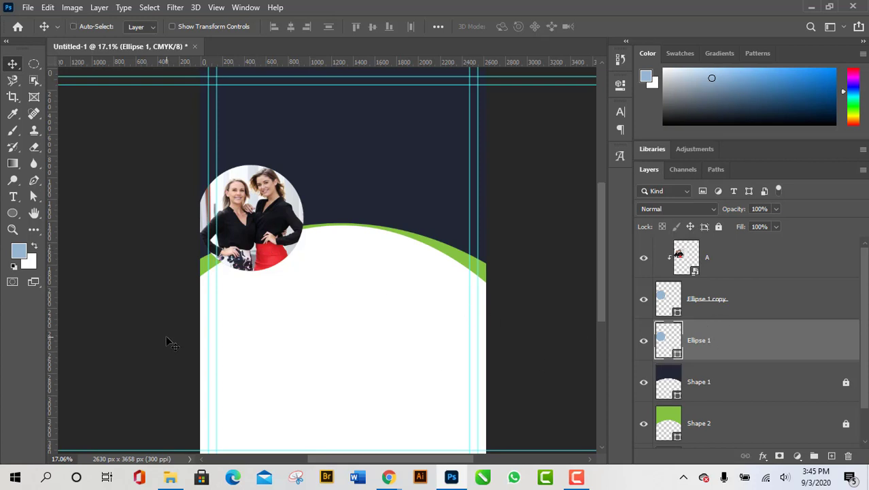
key(ctrl+t)
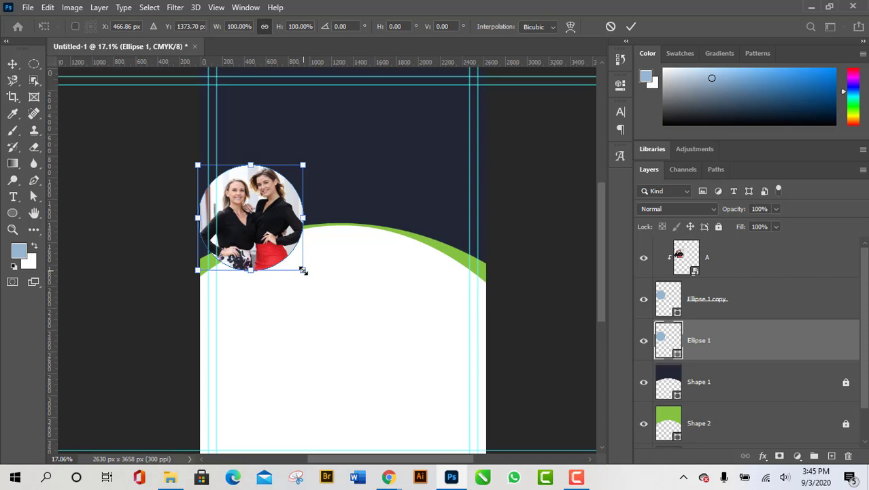
drag(303, 271, 307, 274)
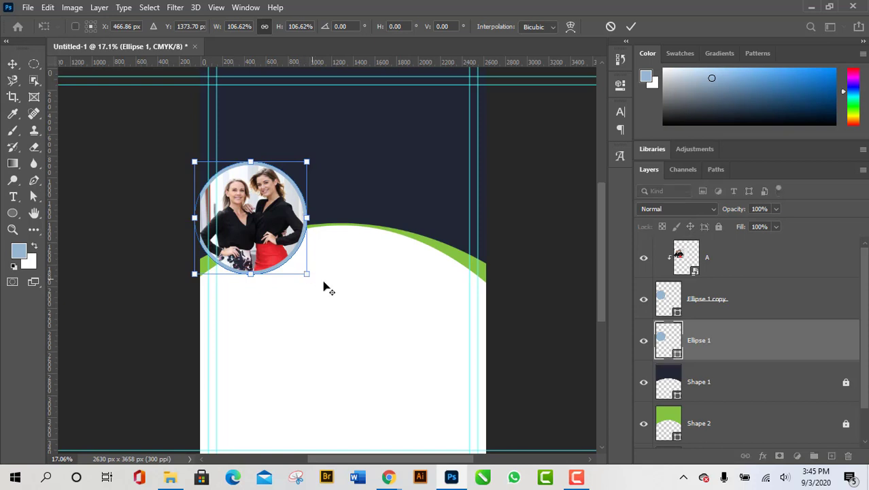
click(631, 26)
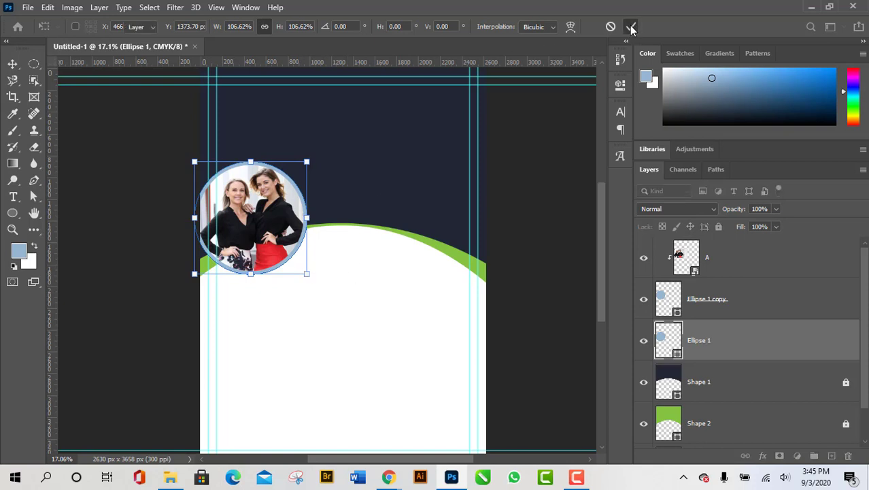
Step: Recolor the enlarged Ellipse 1 behind the photo to white (ffffff)
double_click(677, 348)
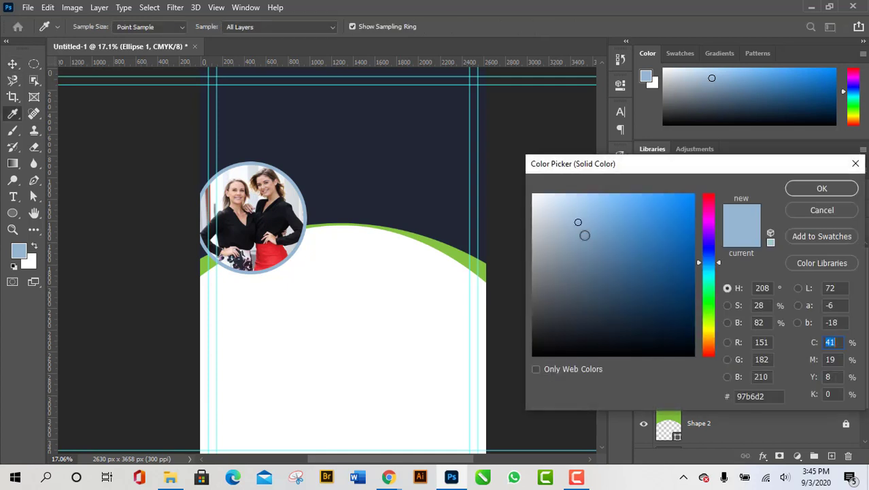
drag(584, 235, 501, 151)
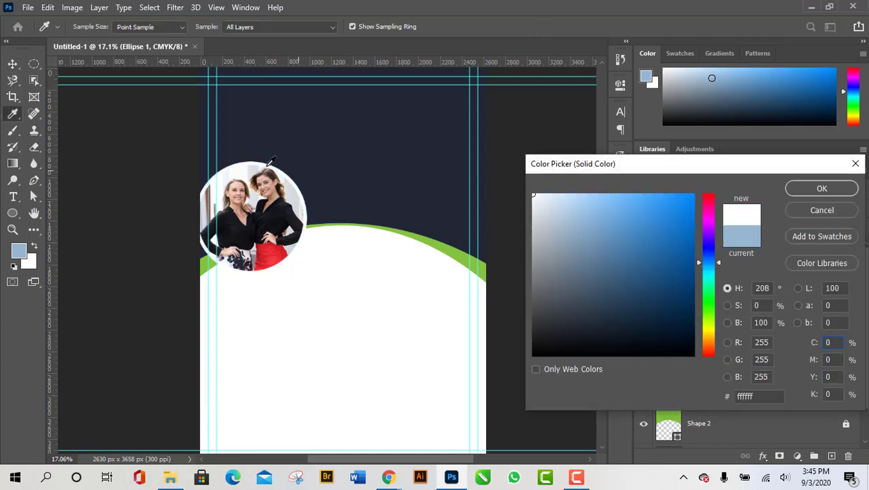
click(824, 189)
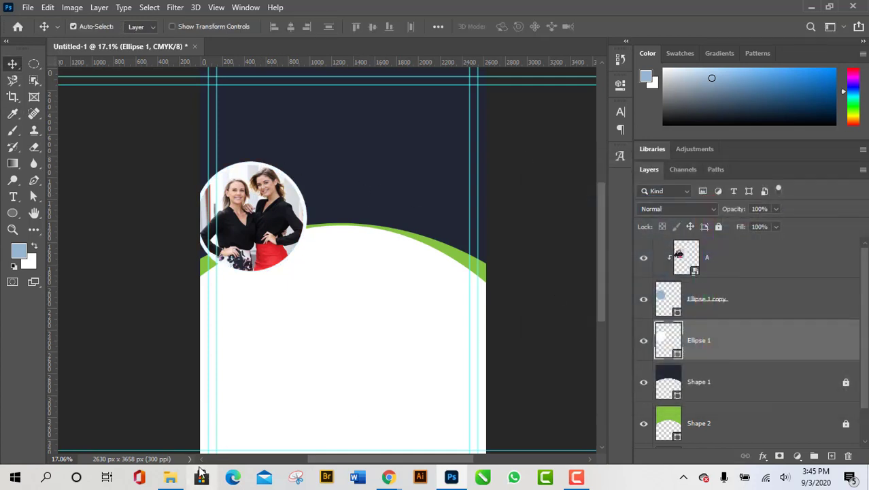
Step: Compare the white border with the circular photos in blog_1-1.jpg from File Explorer, and go back to Photoshop
click(172, 479)
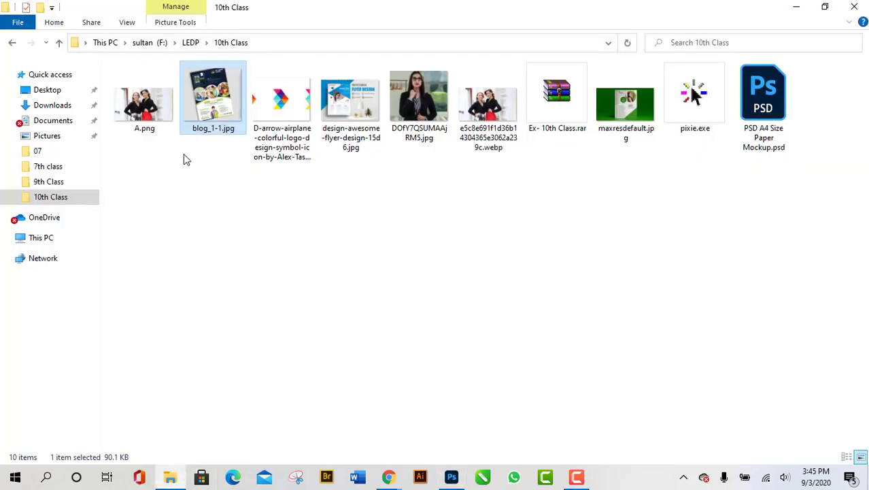
double_click(215, 117)
scroll(382, 333, up, 5)
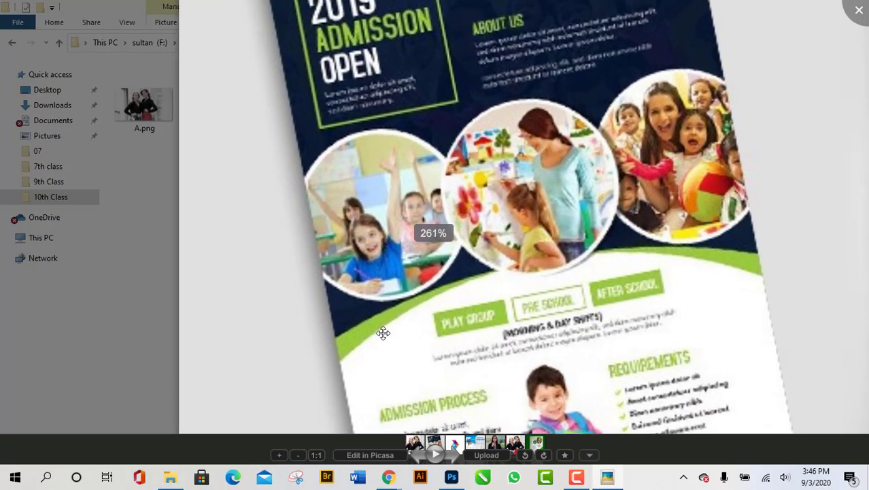
click(861, 11)
click(451, 477)
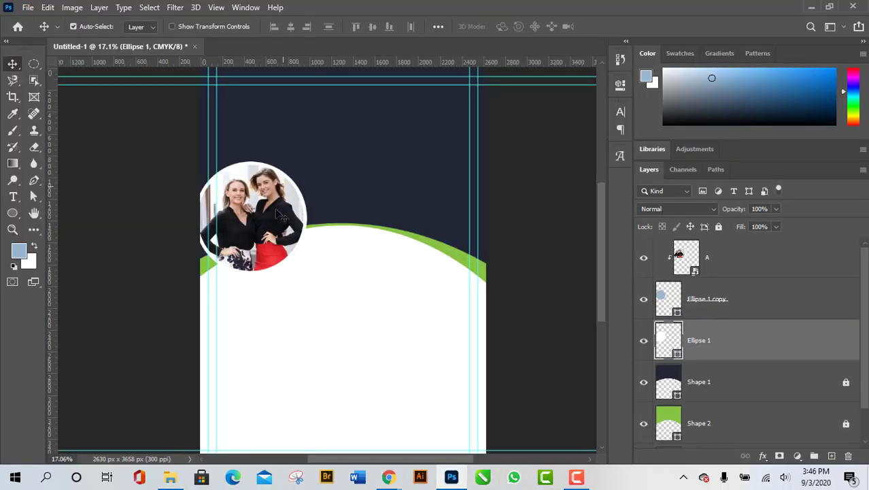
Step: Delete the enlarged white Ellipse 1 layer behind the clipped photo
scroll(265, 258, up, 2)
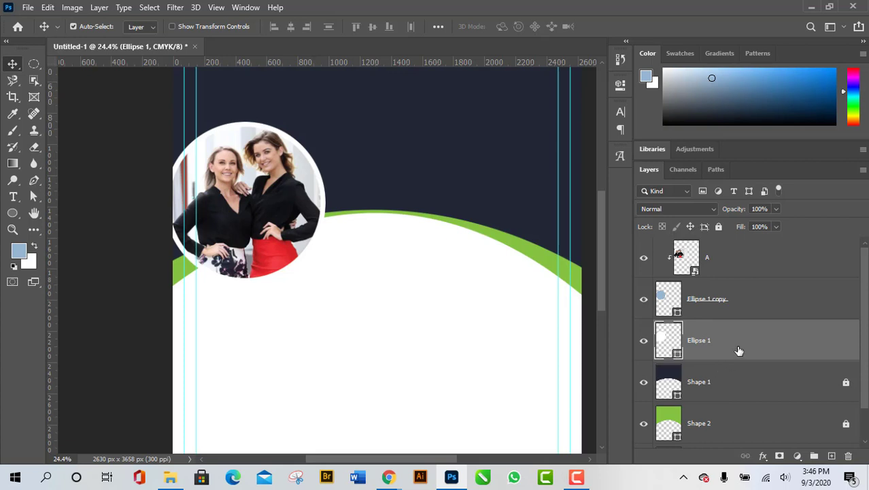
key(Delete)
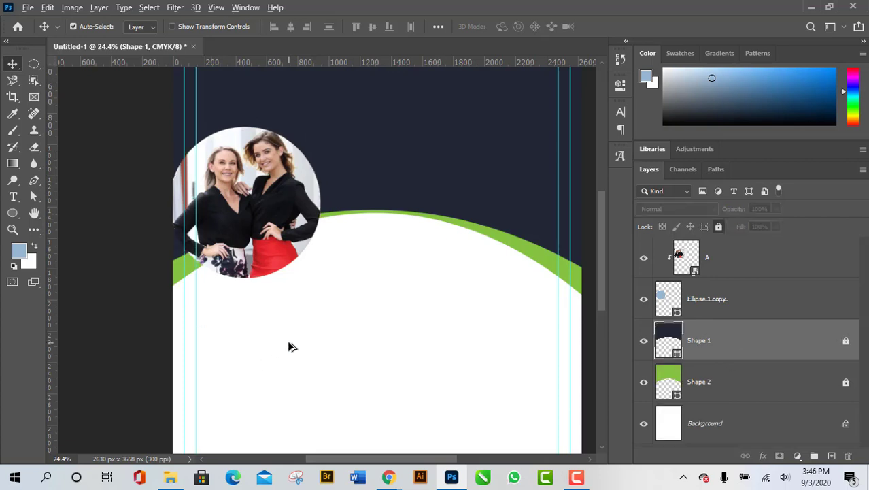
scroll(287, 345, down, 1)
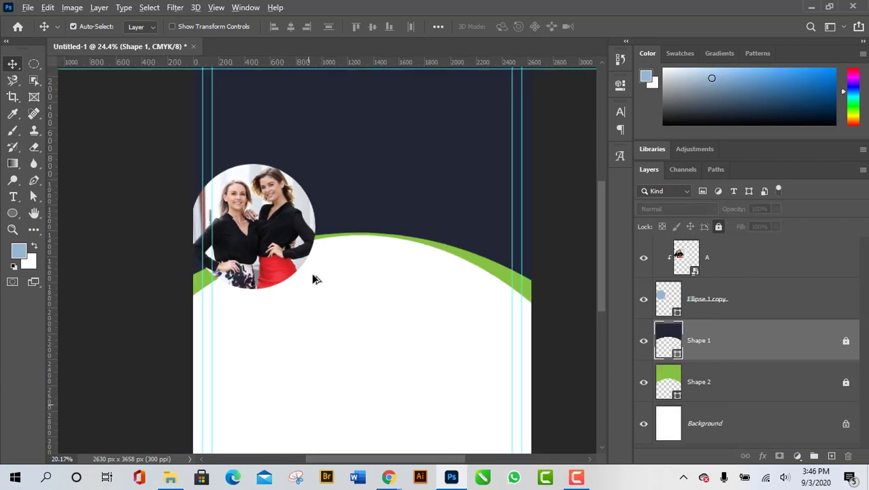
click(716, 302)
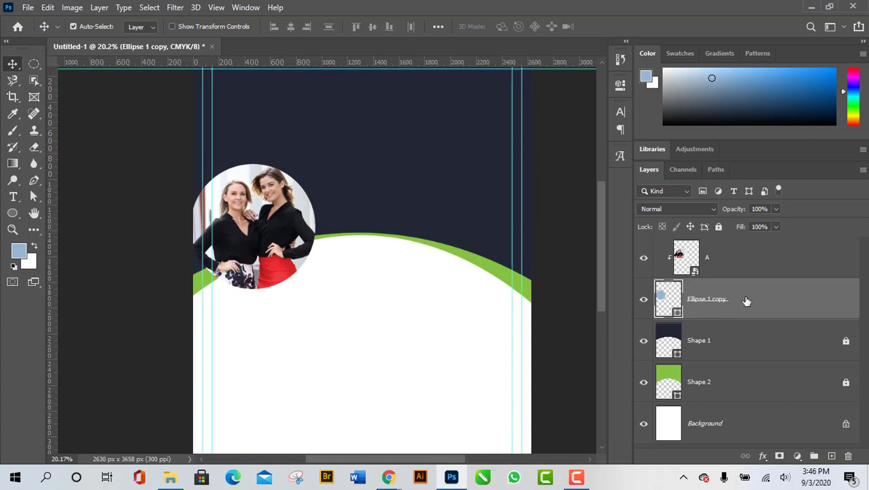
double_click(820, 312)
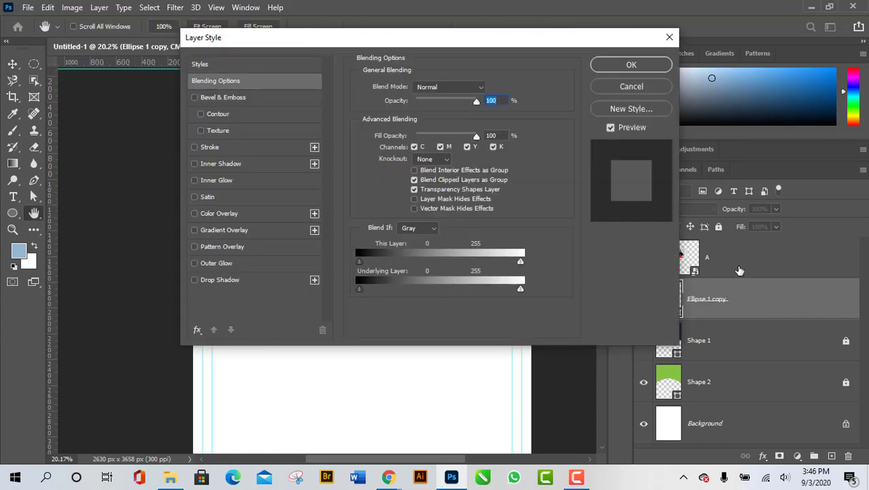
click(655, 86)
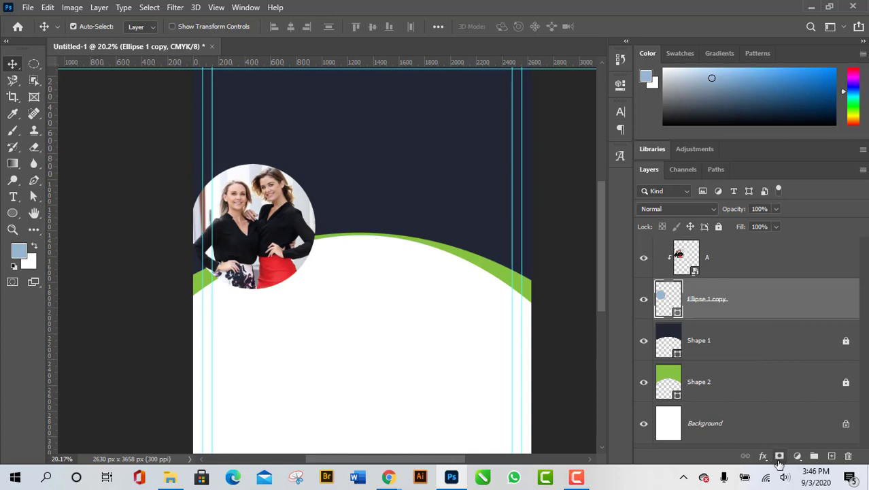
click(763, 456)
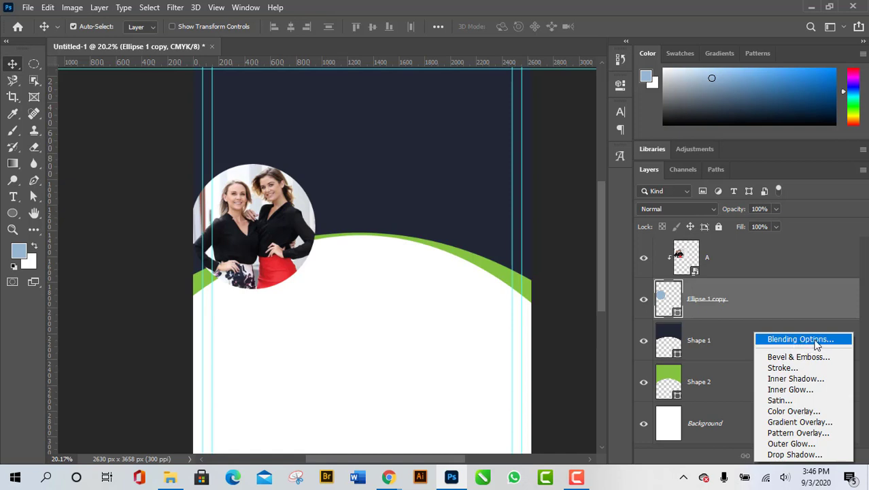
click(802, 341)
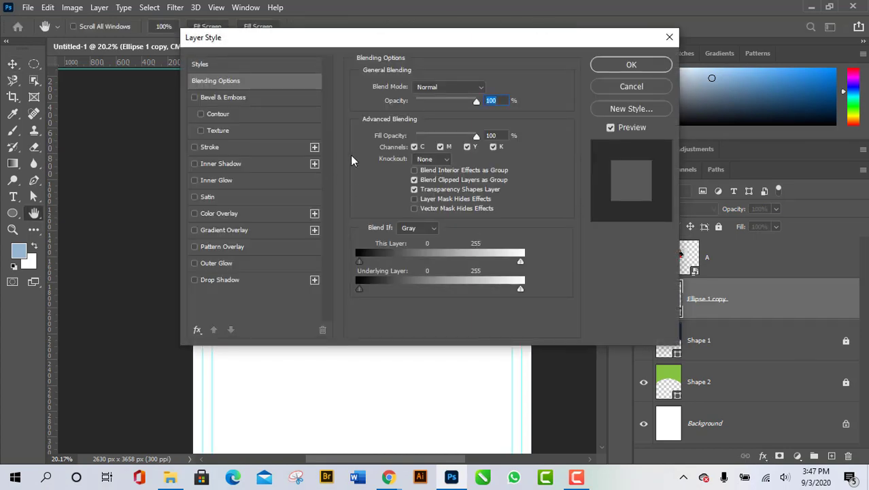
click(645, 89)
click(642, 85)
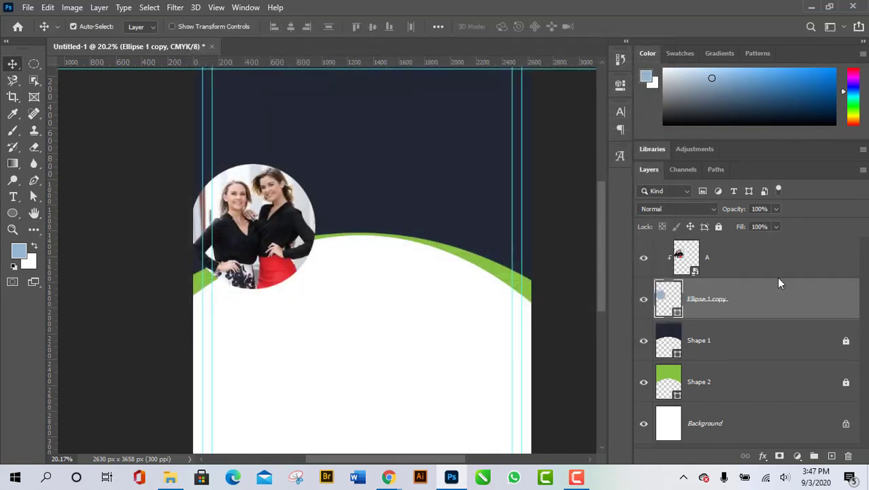
double_click(835, 314)
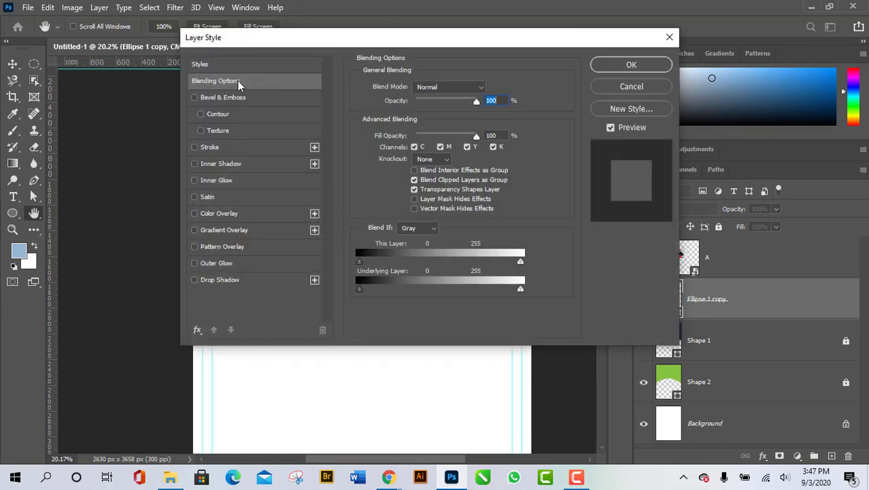
click(644, 89)
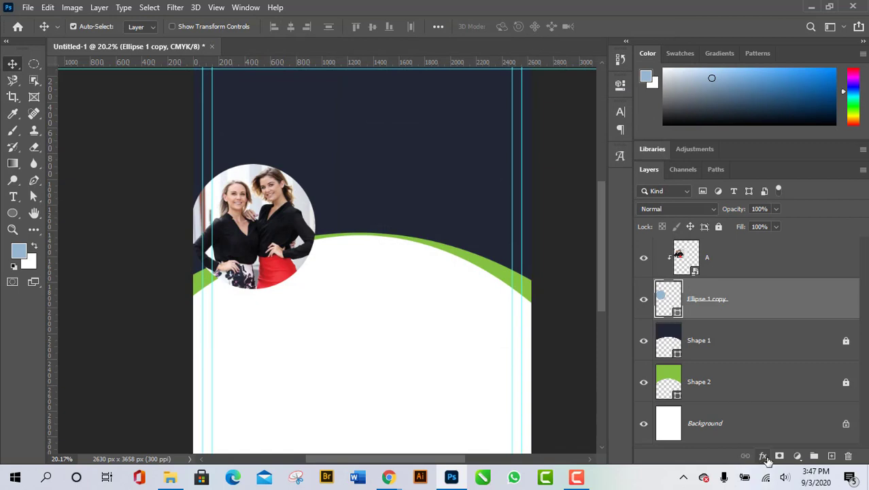
click(762, 456)
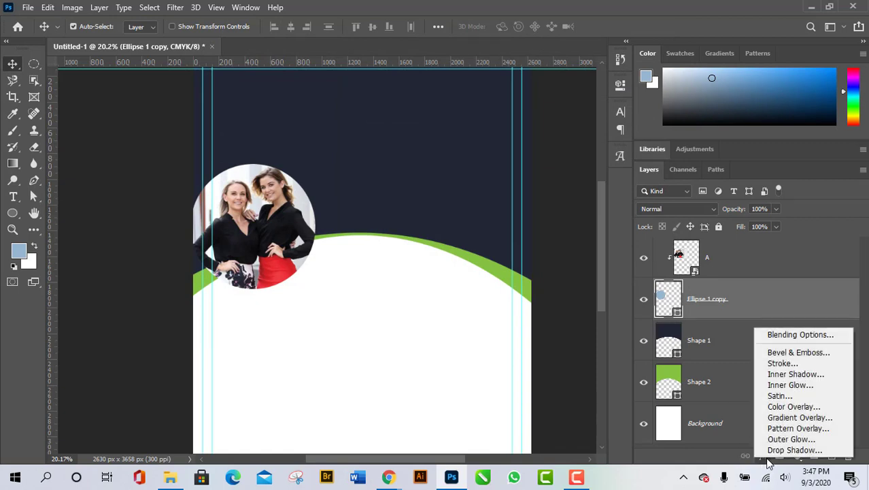
click(792, 336)
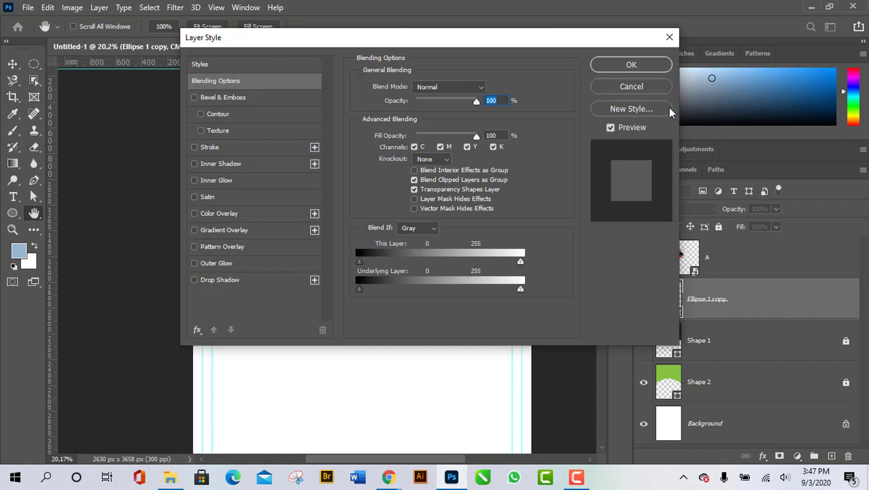
click(647, 88)
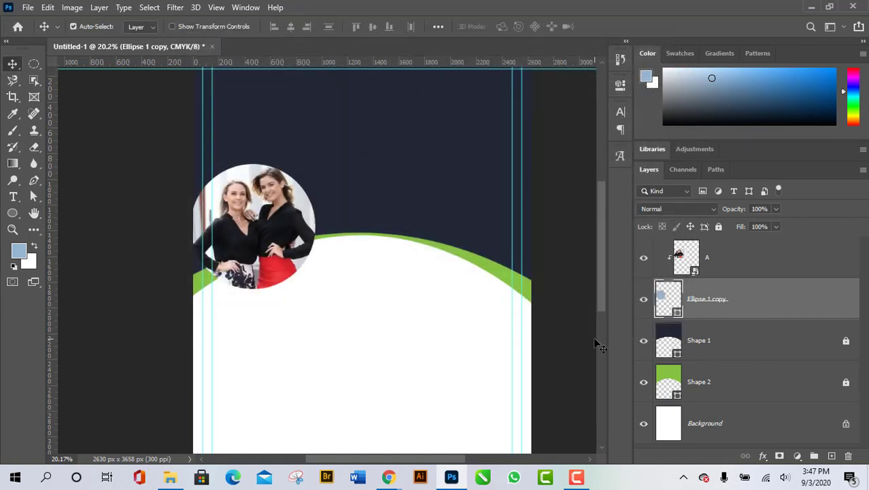
Step: Add a Stroke layer style to the Ellipse 1 copy layer and set its size to 95 px
double_click(823, 299)
double_click(763, 296)
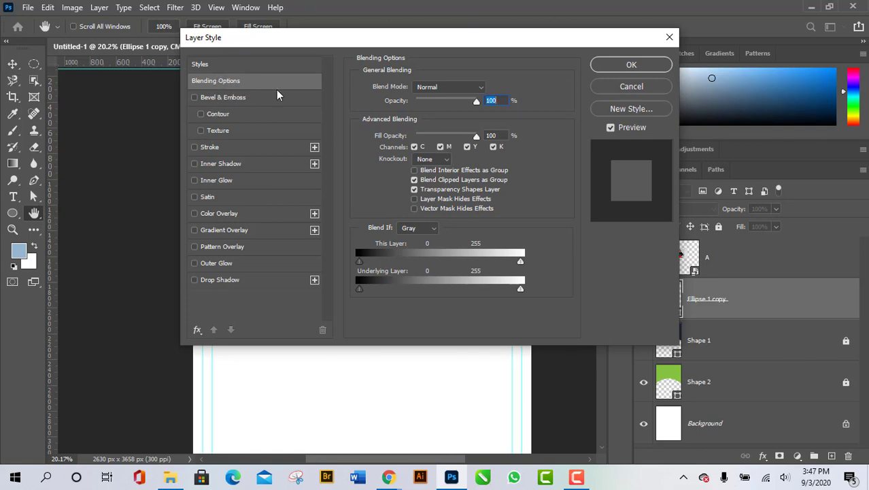
drag(303, 41, 474, 29)
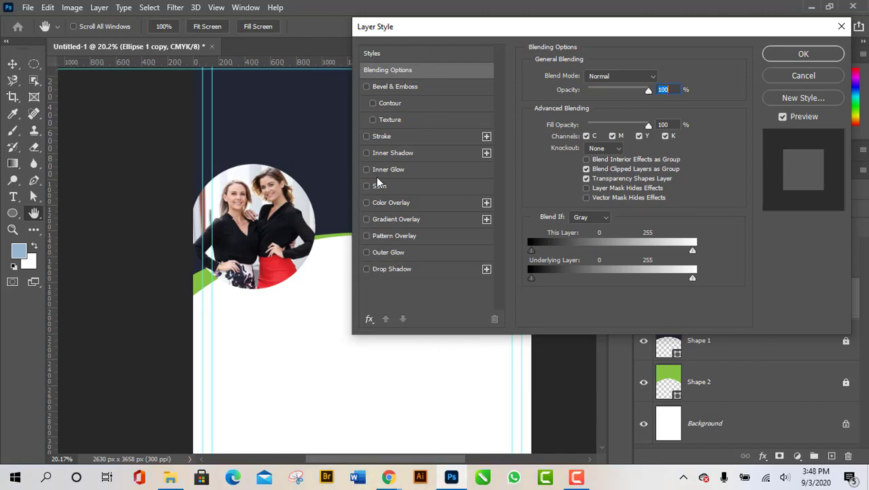
click(366, 137)
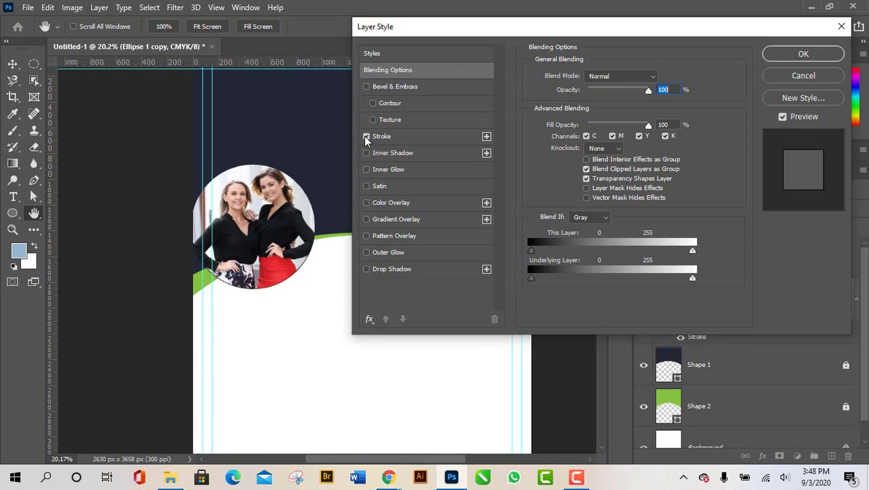
click(399, 140)
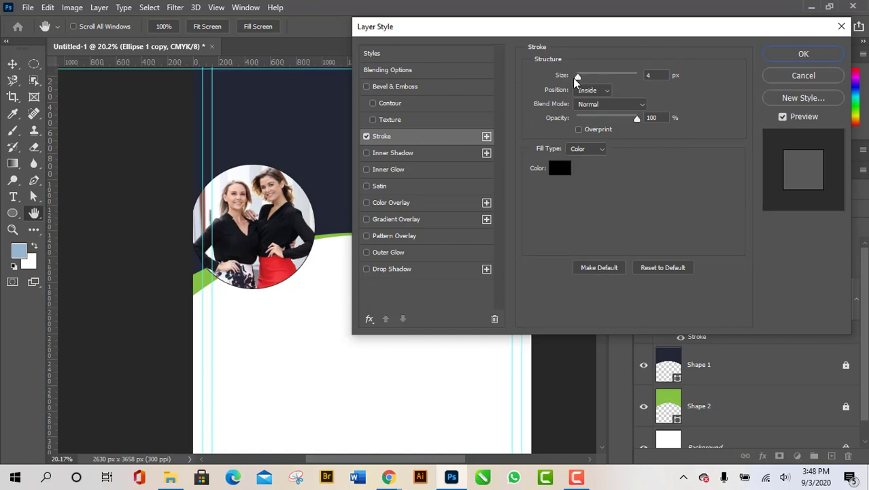
mouse_move(582, 80)
mouse_down()
mouse_move(636, 90)
mouse_move(569, 86)
mouse_move(615, 91)
mouse_move(603, 94)
mouse_up()
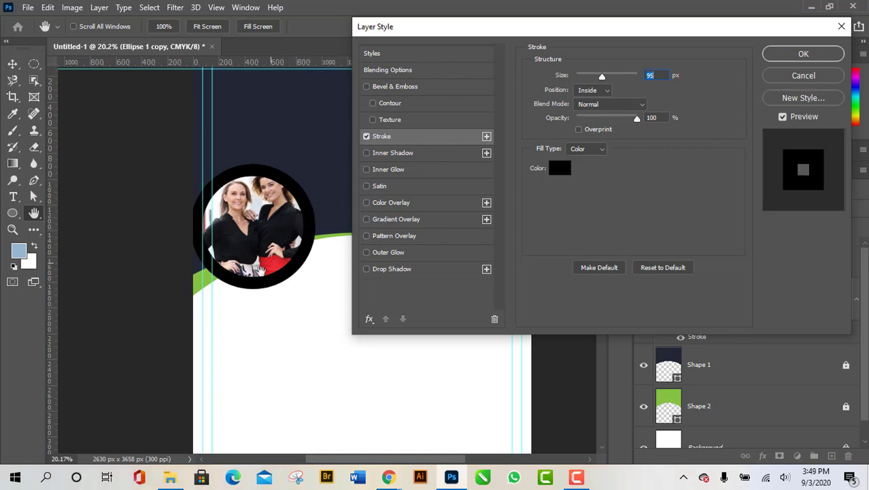
Step: Try the Outside, Center and Inside positions for the stroke around the circular photo
click(601, 91)
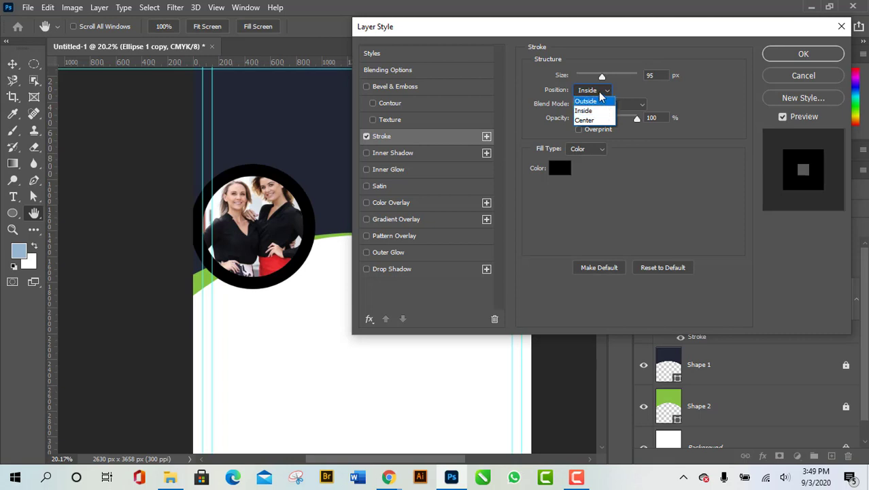
click(586, 102)
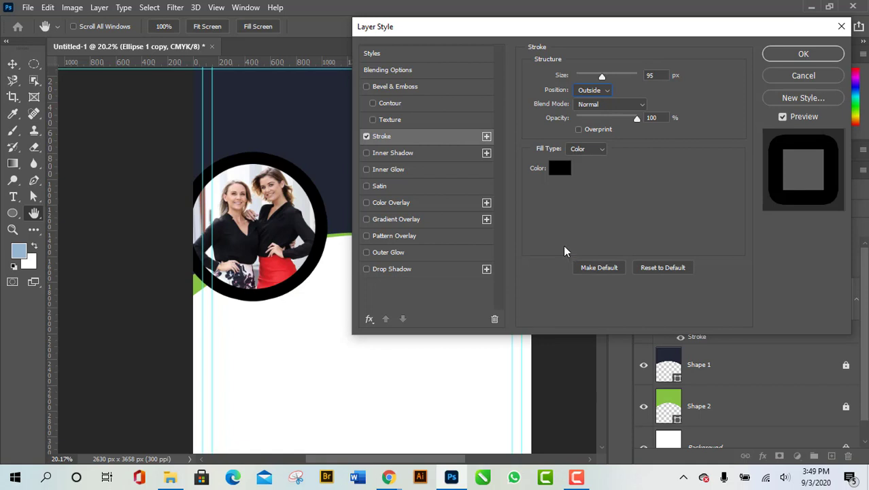
click(600, 91)
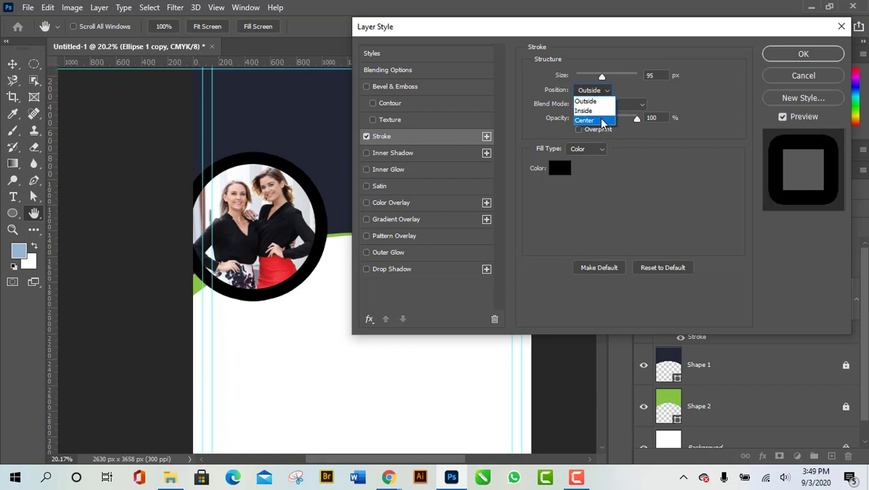
click(601, 120)
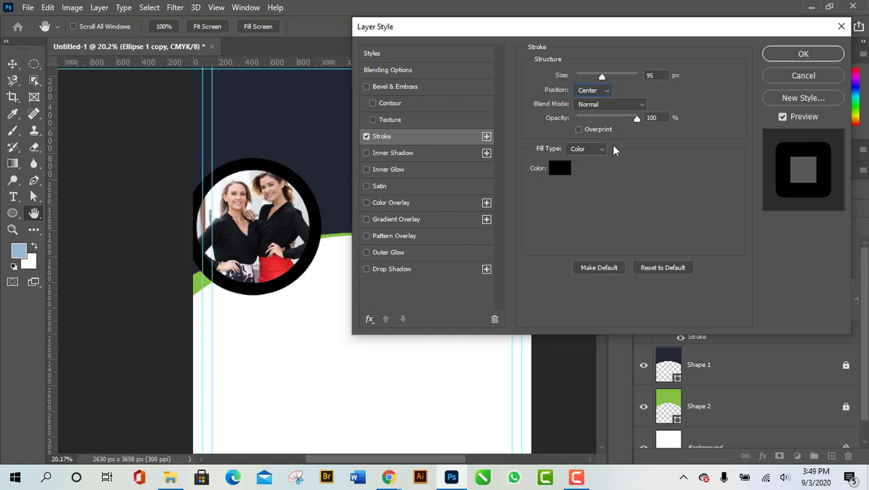
click(601, 93)
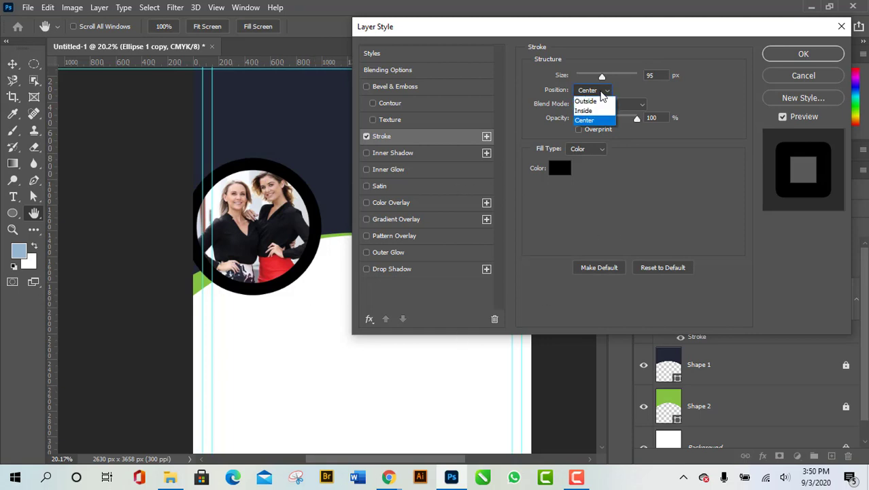
click(601, 112)
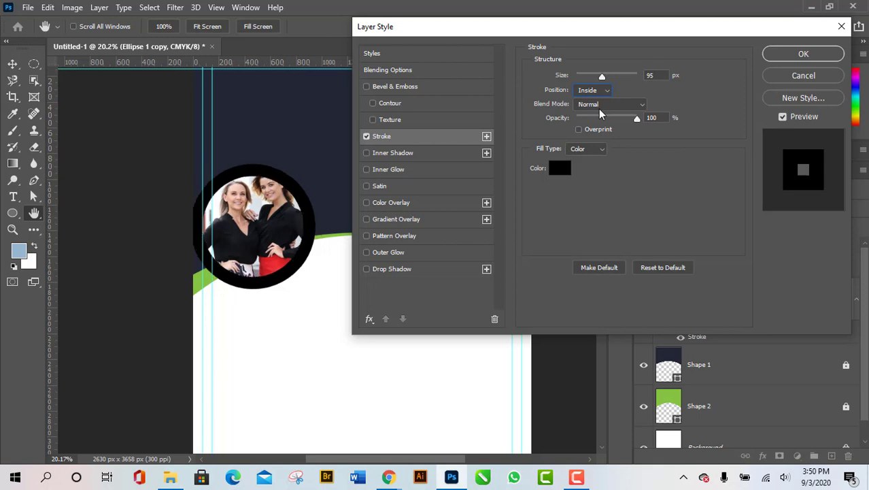
click(607, 92)
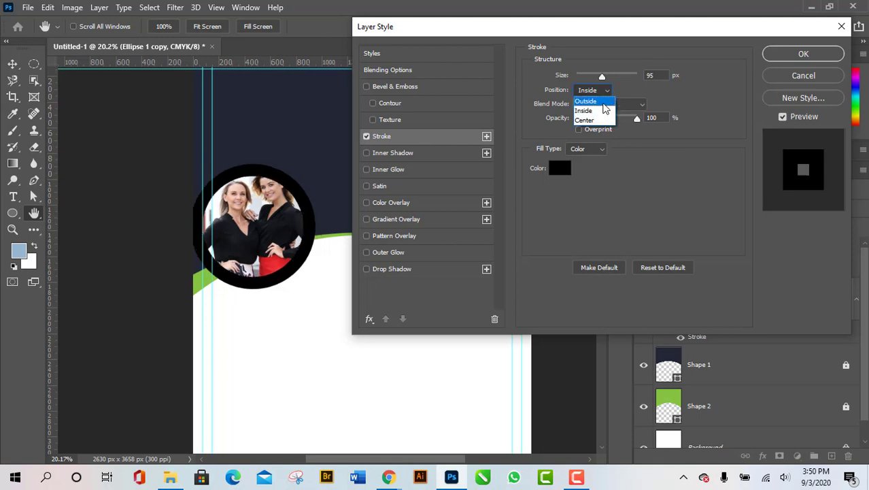
click(602, 101)
click(602, 93)
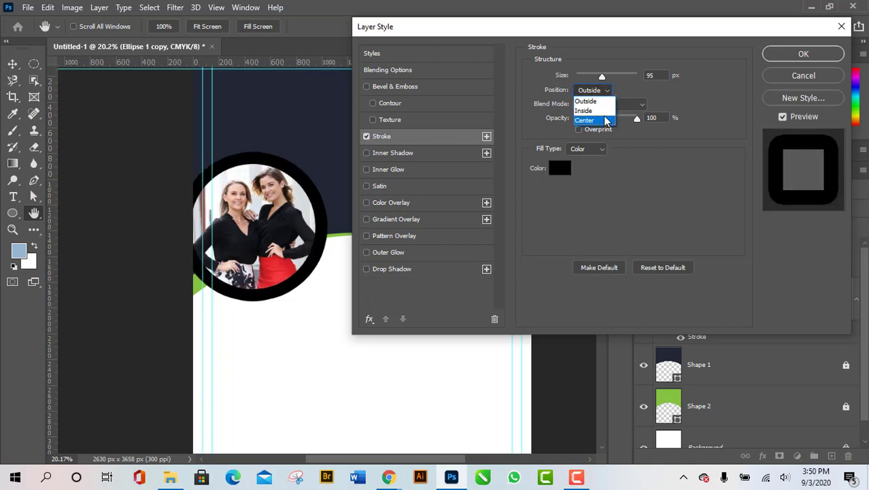
click(603, 121)
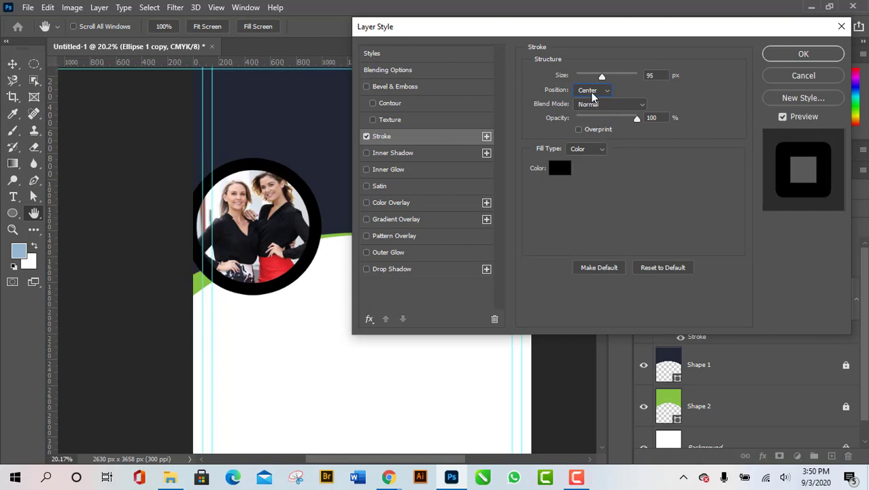
Step: Position the circle's stroke Outside and reduce its size to 24 px
click(592, 94)
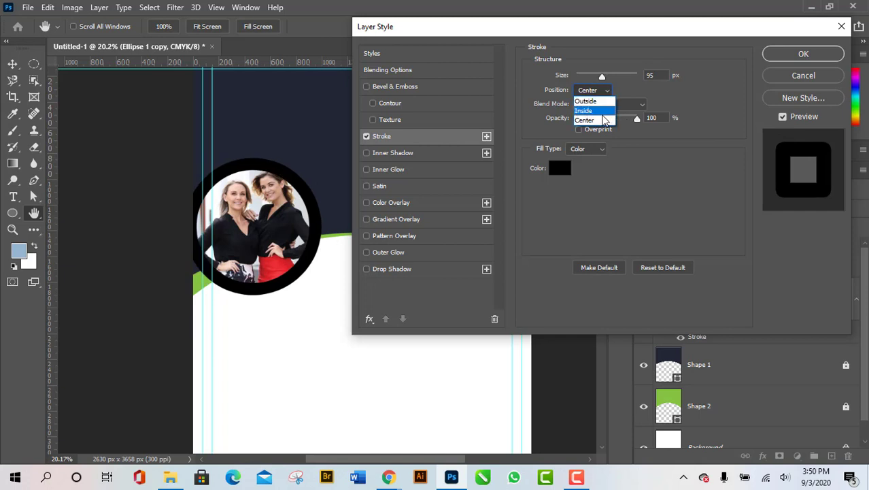
click(591, 102)
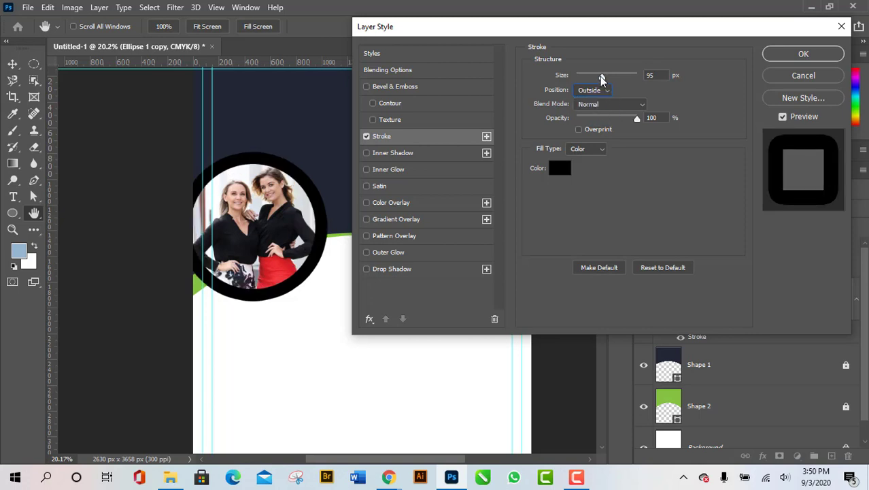
drag(602, 76, 586, 80)
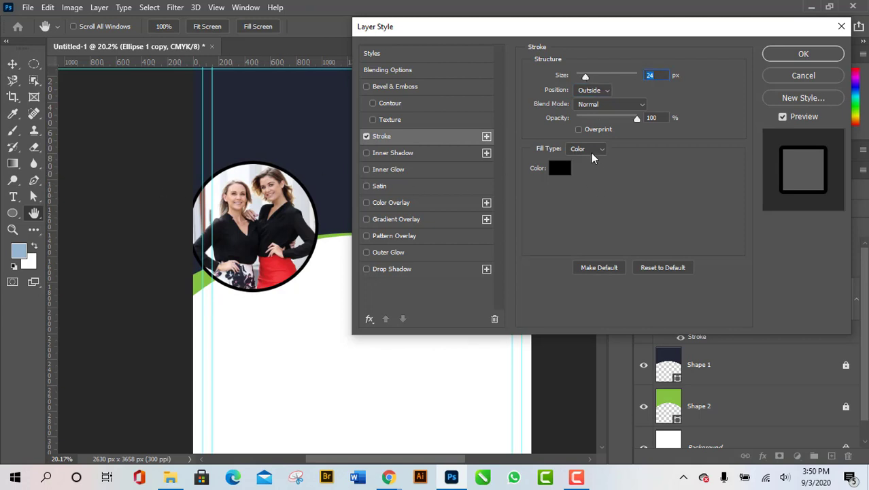
Step: Set the color of the circle's stroke to white (ffffff)
click(562, 168)
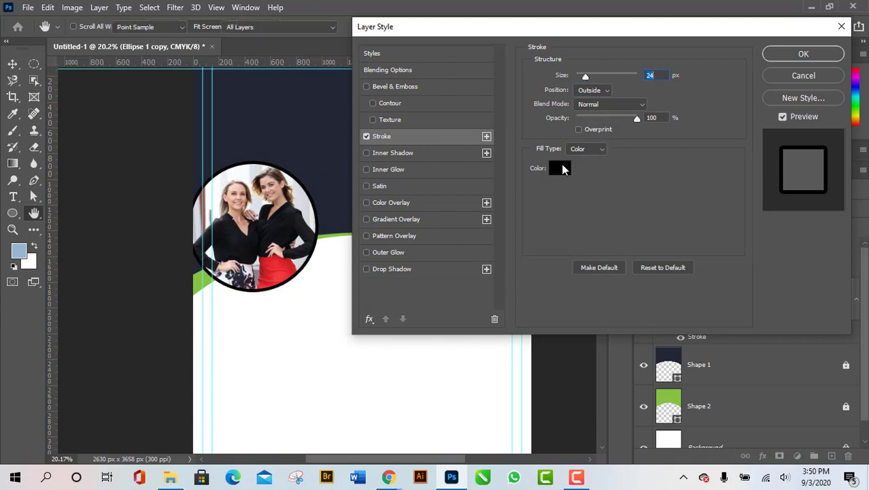
drag(590, 231, 490, 144)
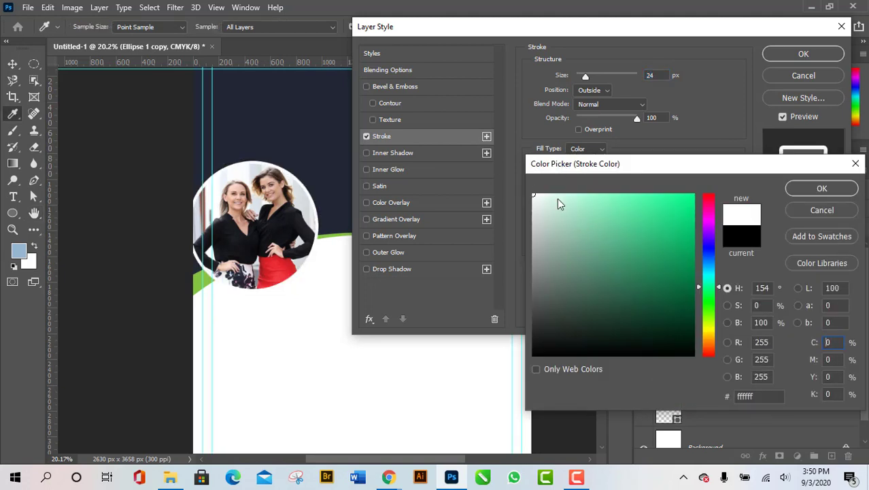
click(822, 190)
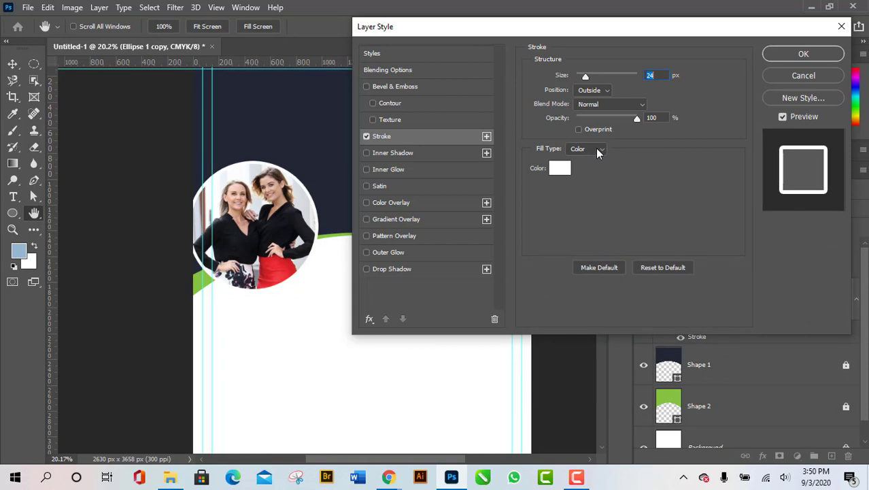
click(598, 151)
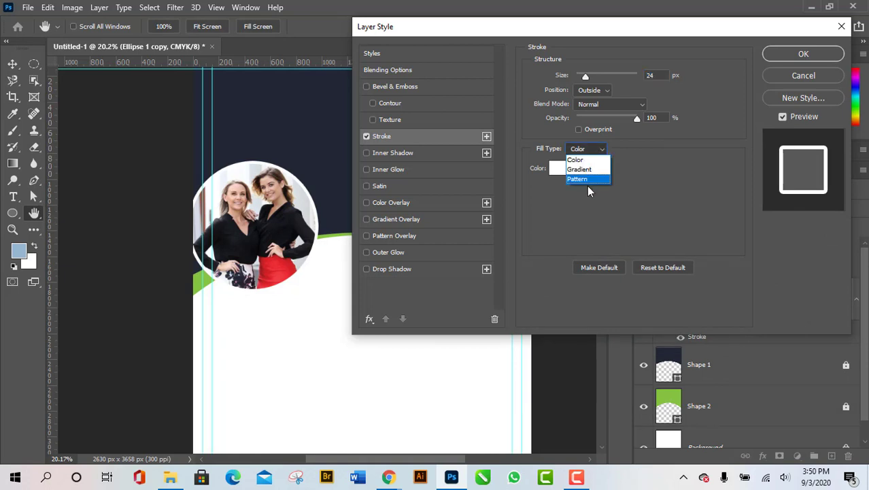
click(657, 187)
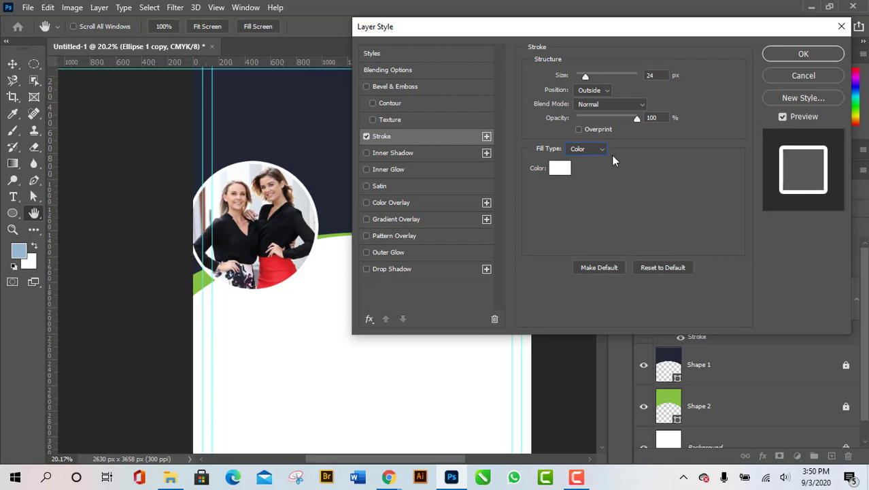
click(595, 148)
click(632, 199)
mouse_move(630, 120)
mouse_down()
mouse_move(577, 123)
mouse_move(658, 120)
mouse_up()
Step: Try the Overlay and Difference blend modes on the white stroke around the photo
click(630, 108)
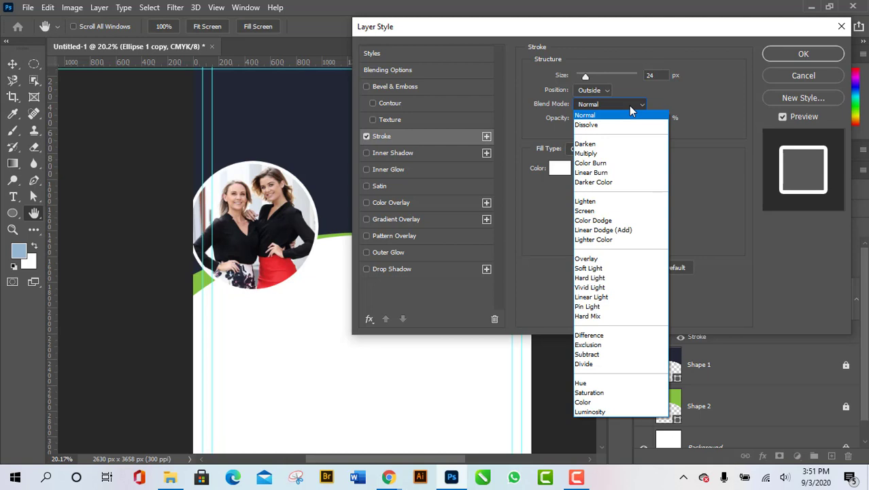
click(618, 259)
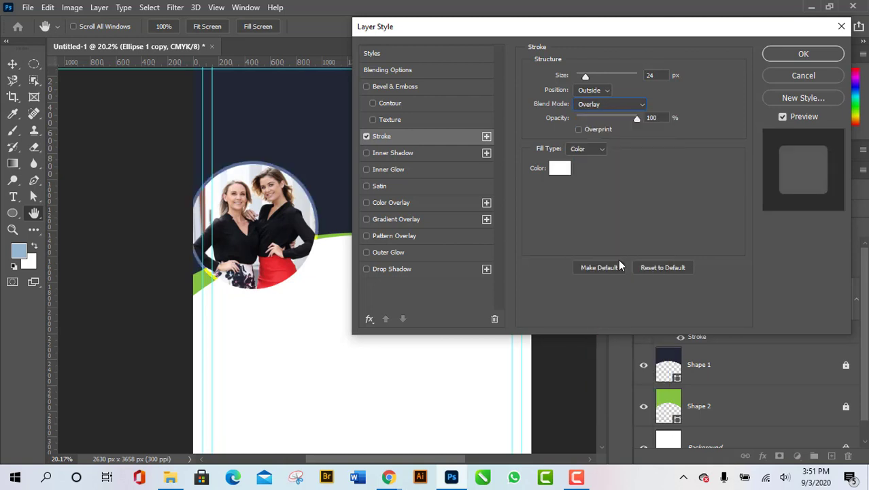
click(627, 106)
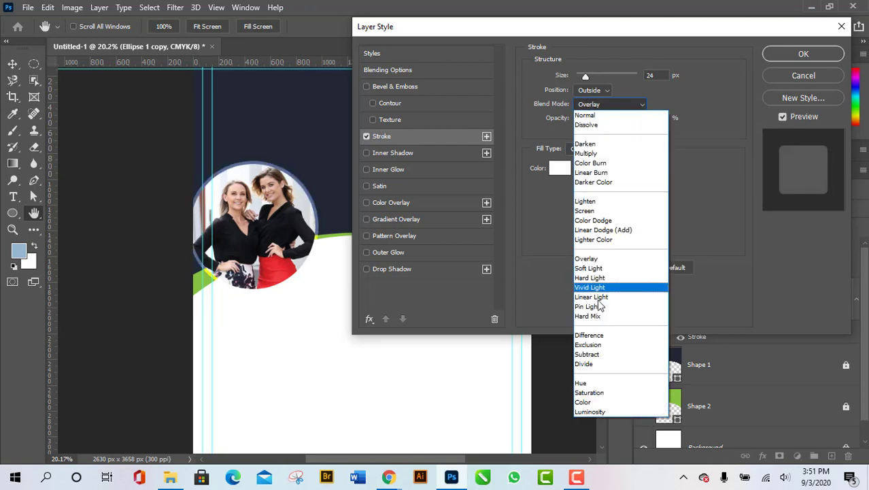
click(598, 338)
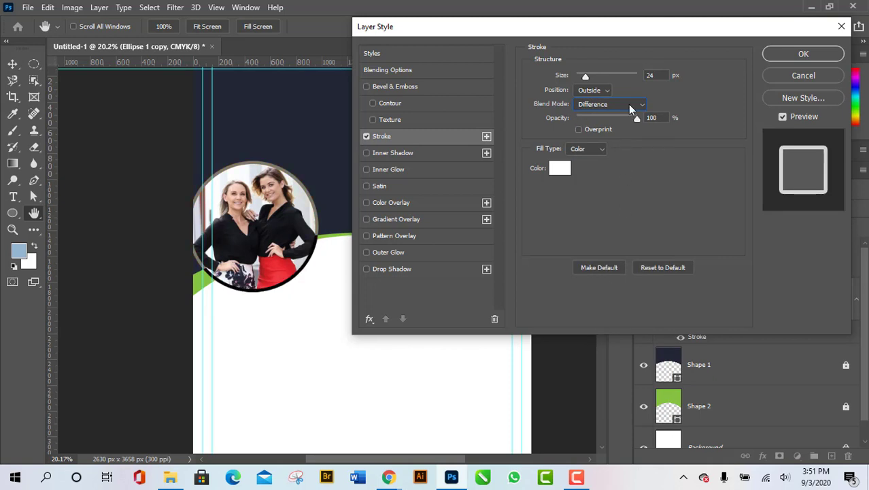
click(627, 106)
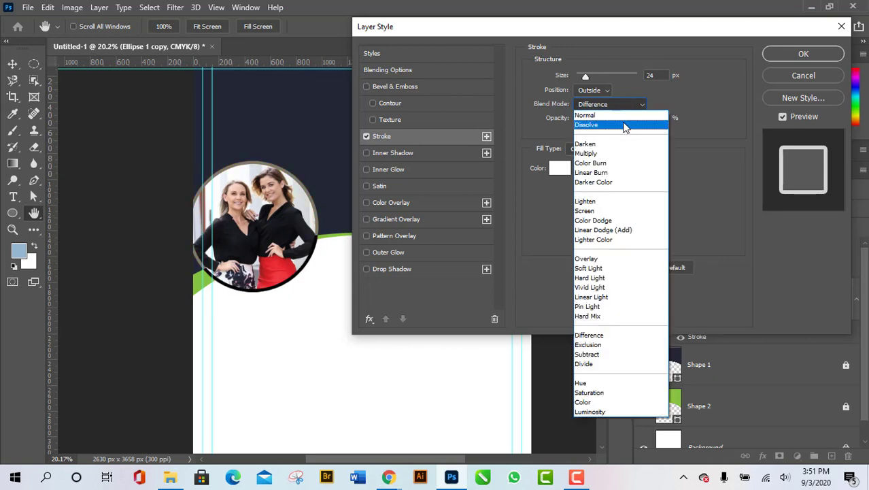
Step: Try the Color Burn, Linear Light and Luminosity blend modes on the circle's stroke
click(616, 162)
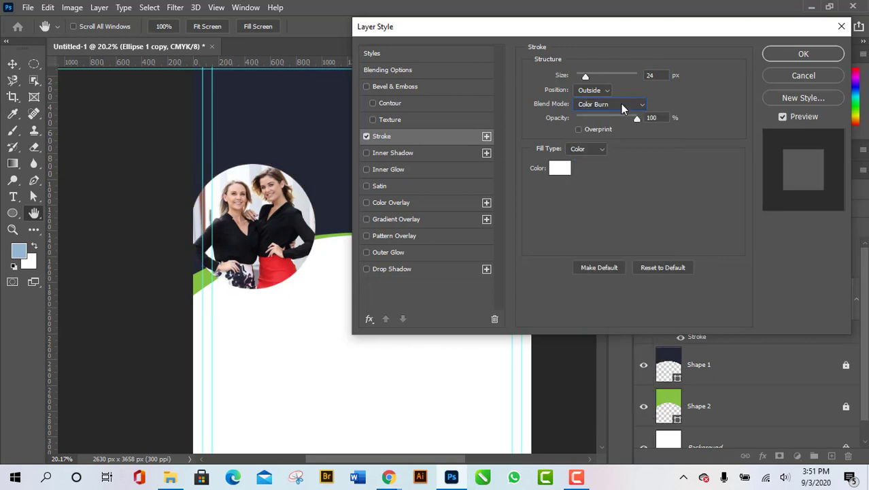
click(624, 106)
click(624, 292)
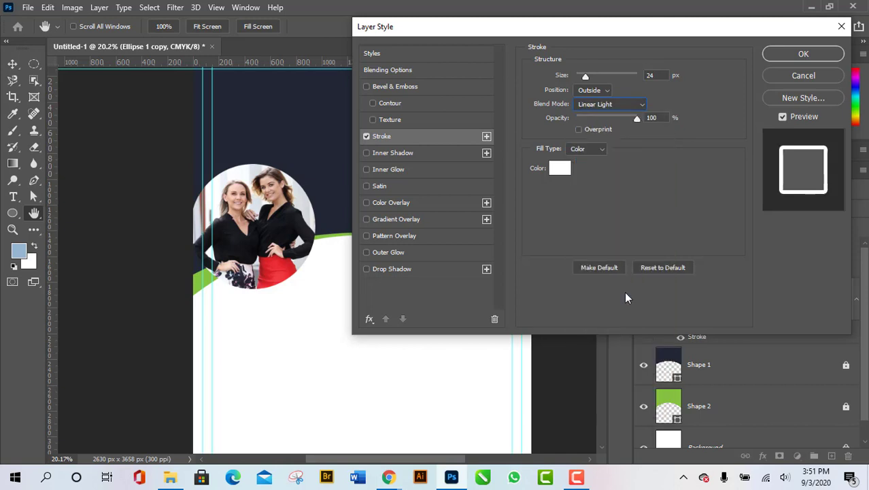
click(638, 103)
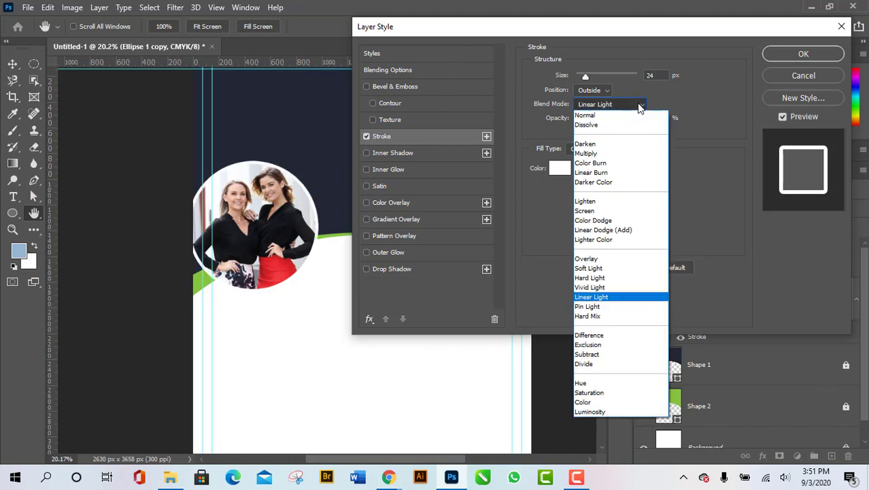
click(595, 410)
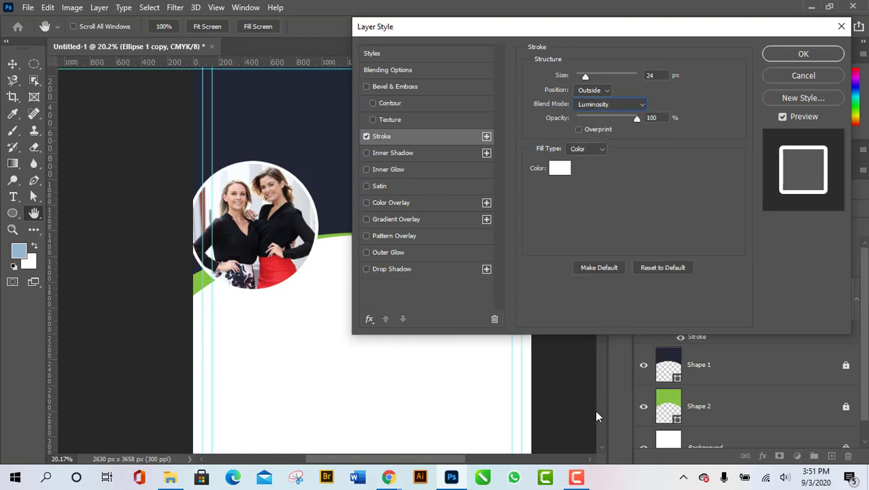
Step: Set the stroke's blend mode to Normal and apply the layer style to the Ellipse 1 copy layer
click(638, 108)
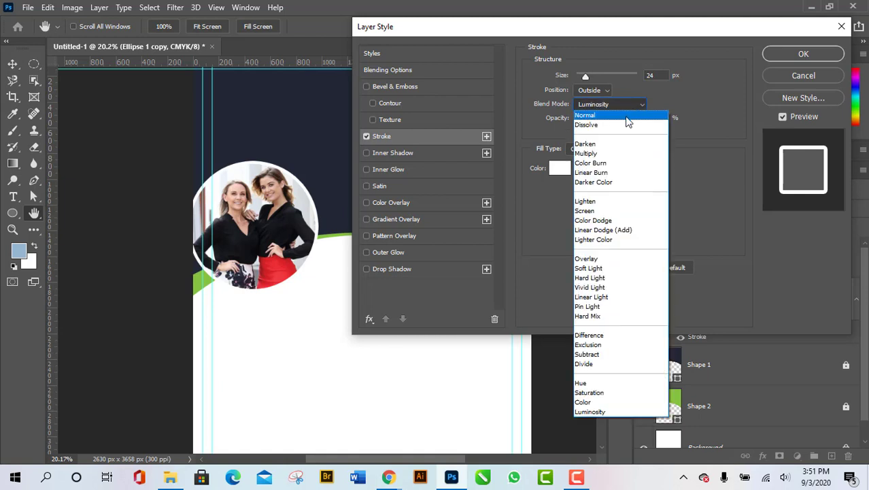
click(627, 115)
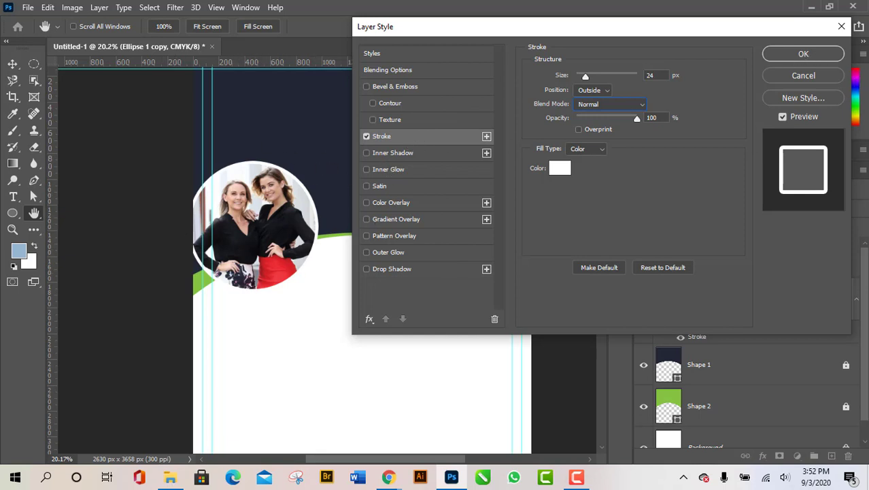
click(793, 57)
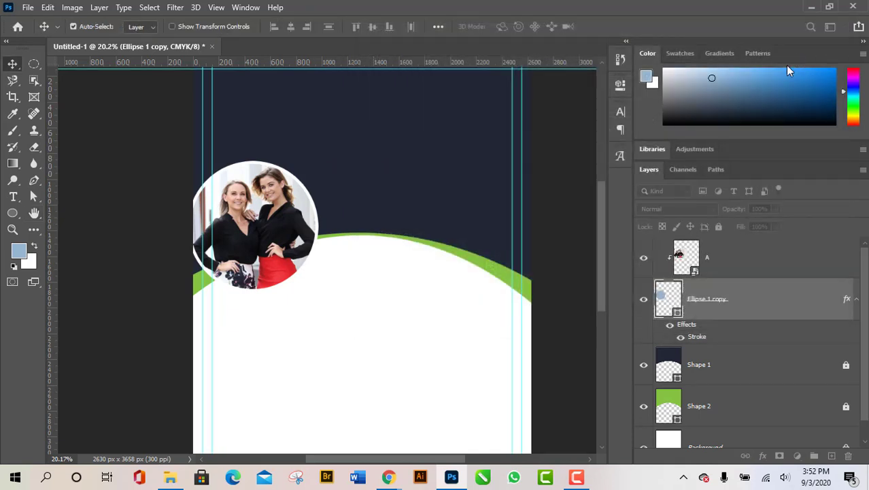
Step: Open the reference flyer blog_1-1.jpg from the 10th Class folder, examine its row of circular photos, and return to Photoshop
click(170, 477)
click(414, 243)
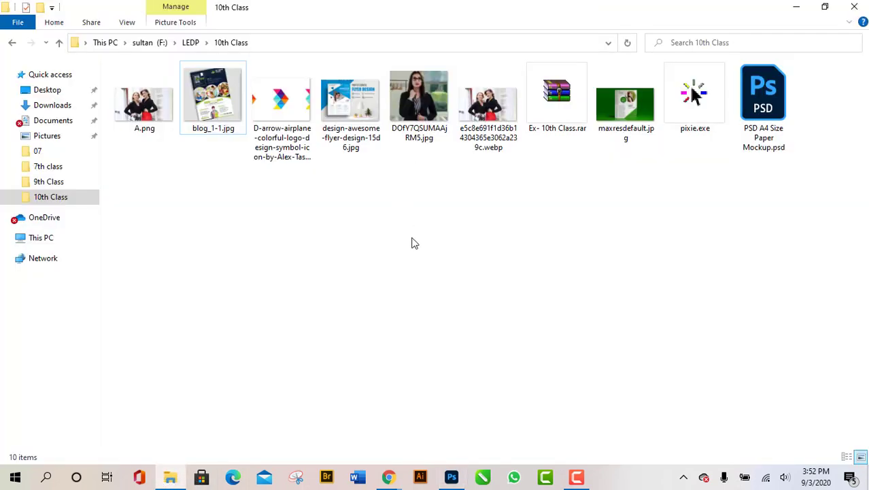
click(222, 97)
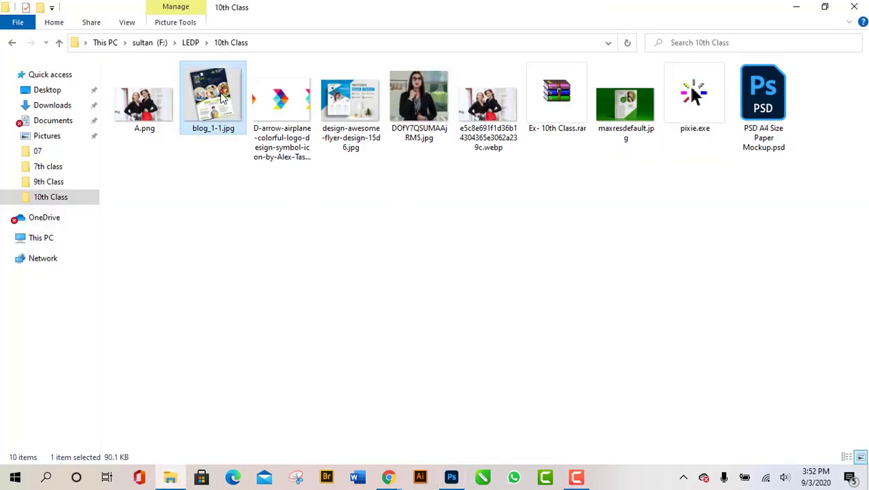
double_click(221, 97)
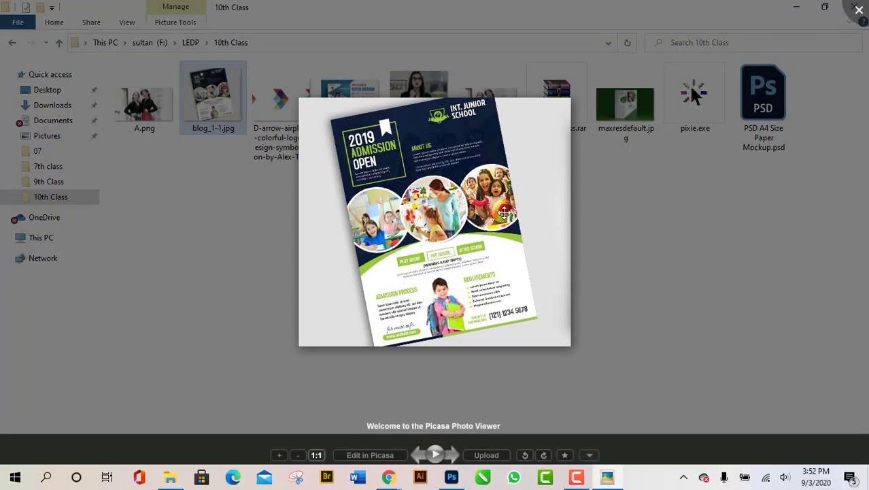
scroll(503, 211, up, 1)
scroll(504, 211, up, 3)
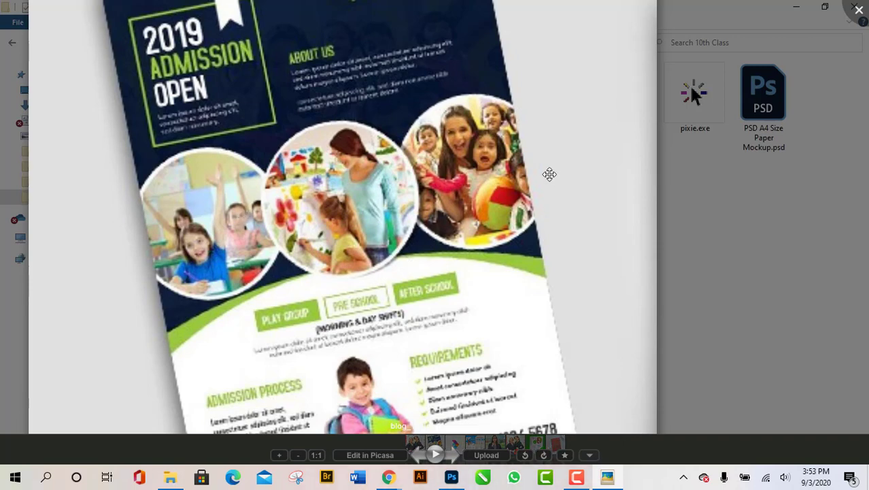
scroll(805, 33, down, 3)
scroll(805, 38, down, 2)
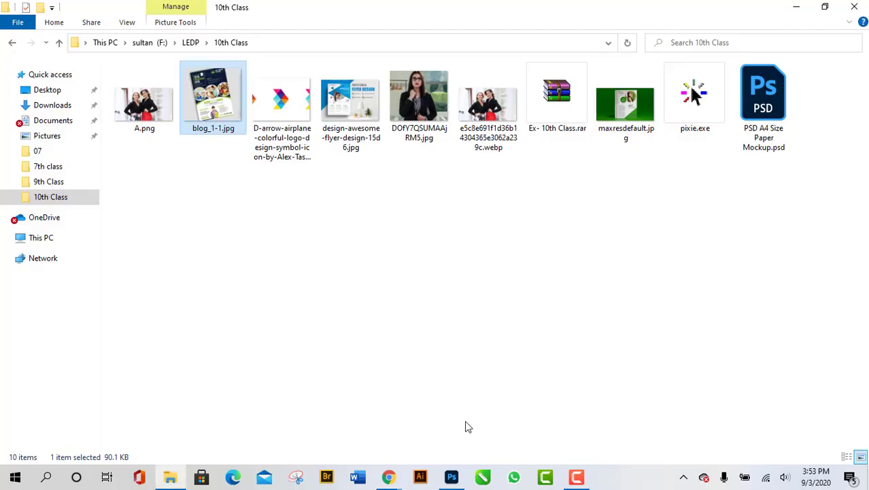
click(457, 482)
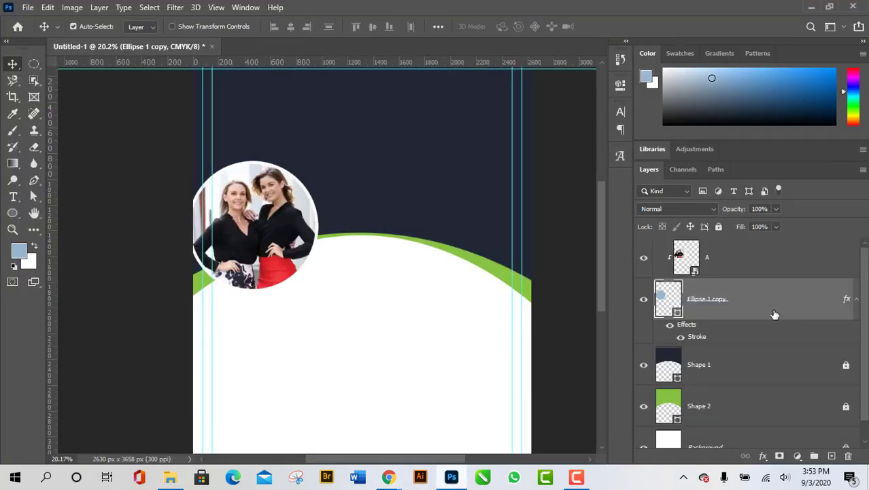
Step: Duplicate the A and Ellipse 1 copy layers twice across the page to form a row of three circular photos
ctrl+click(785, 260)
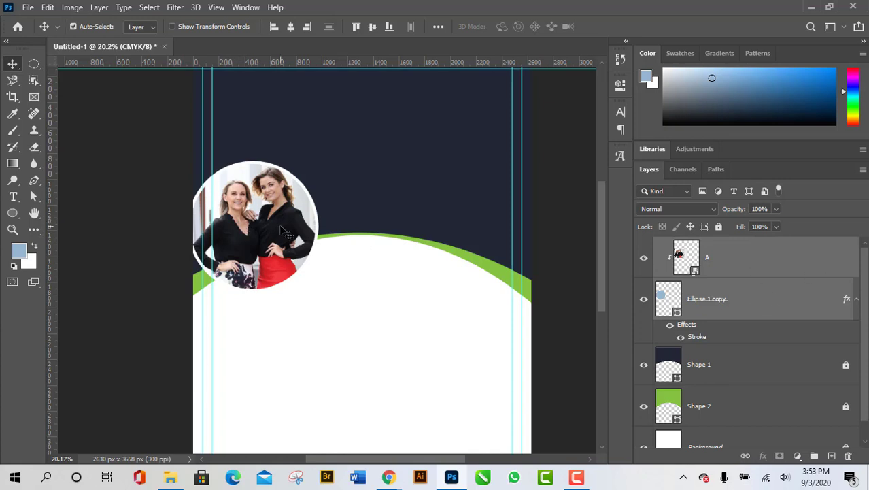
key(ctrl)
drag(291, 217, 378, 216)
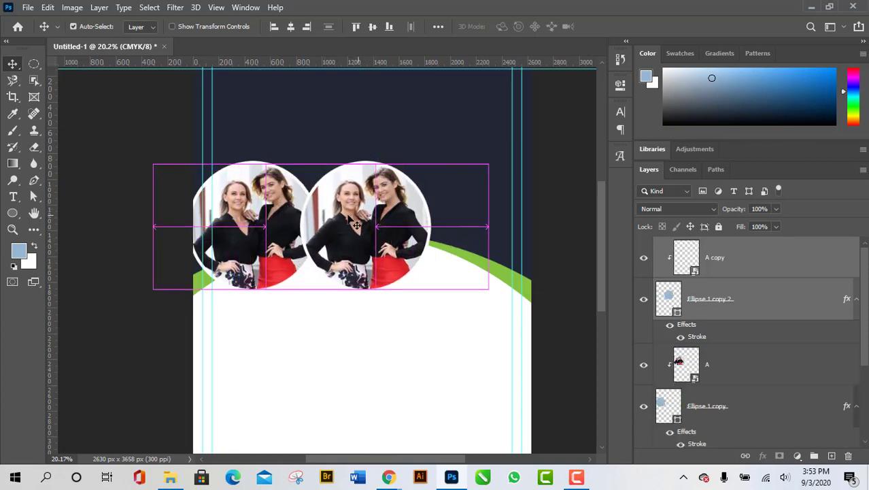
drag(421, 235, 461, 235)
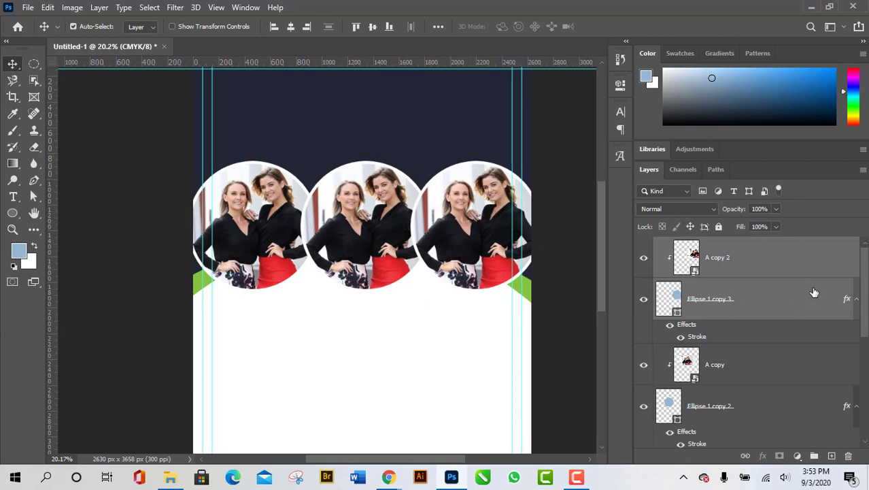
Step: Group the A copy 2 and Ellipse 1 copy 3 layers, and undo a trial deletion of the group
alt+click(669, 259)
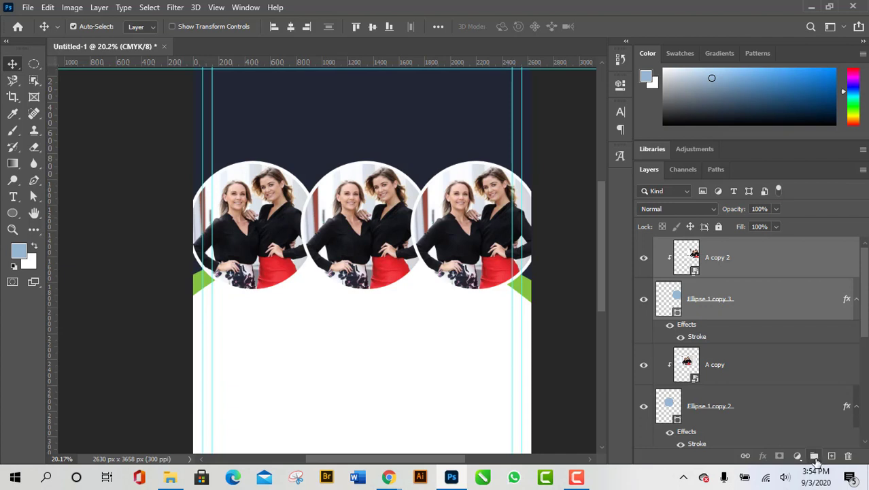
click(814, 455)
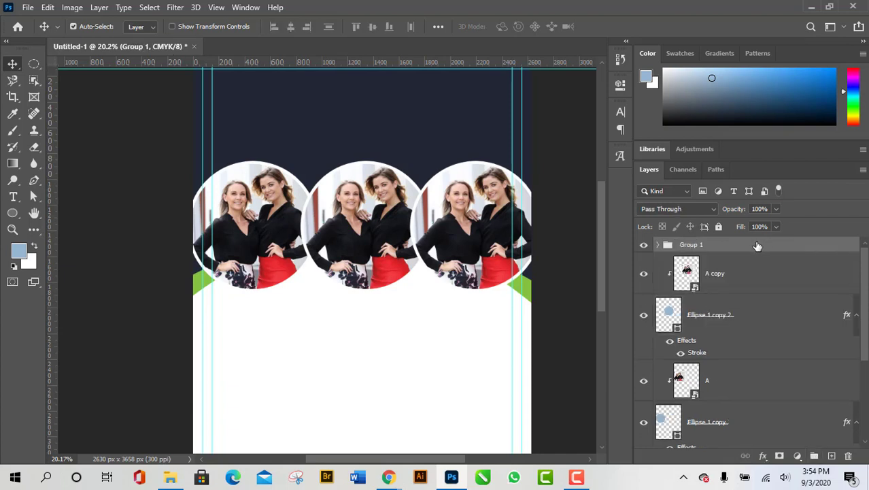
key(Delete)
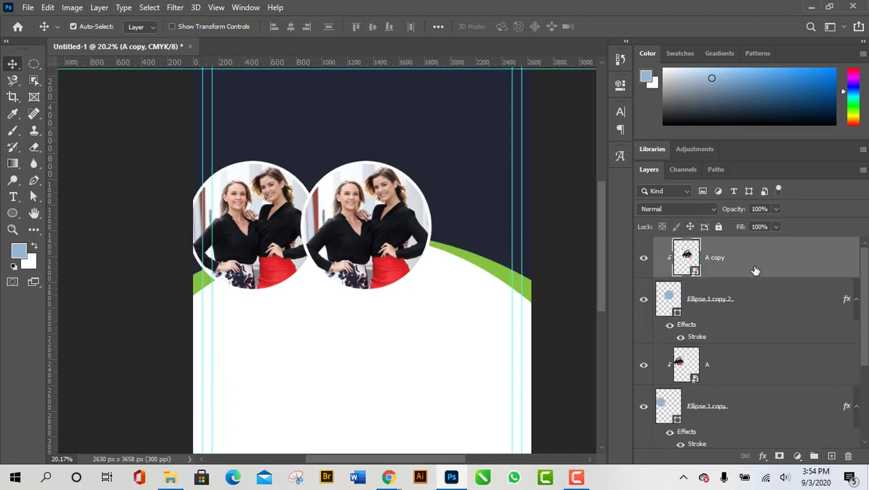
key(ctrl+z)
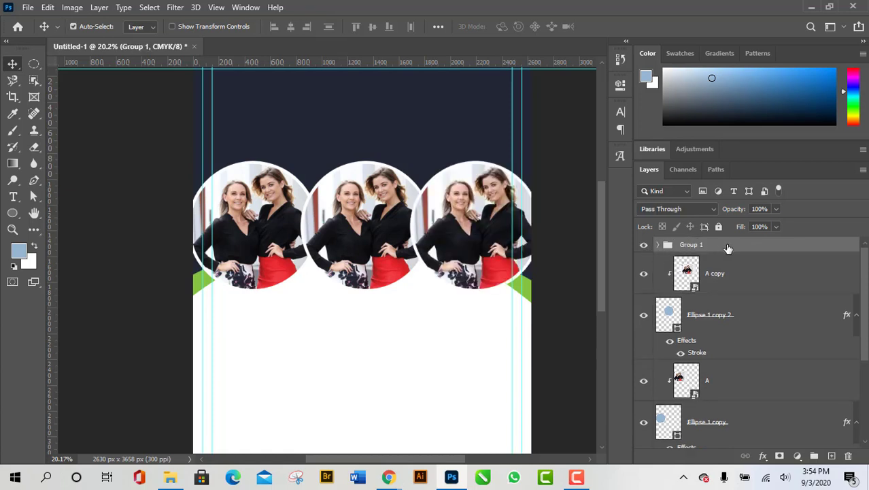
Step: Rename the third photo's layer group as "Image 3rd"
double_click(692, 246)
text(Image)
text( 1)
text(rd)
key(BackSpace)
key(BackSpace)
key(BackSpace)
text(3rd)
key(Return)
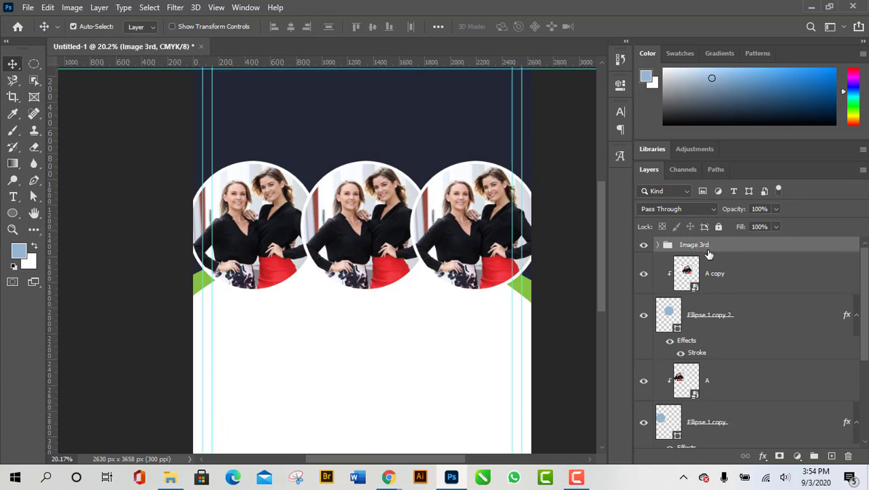
Step: Check the contents of the Image 3rd group by expanding and collapsing it and switching its visibility off and on
click(657, 245)
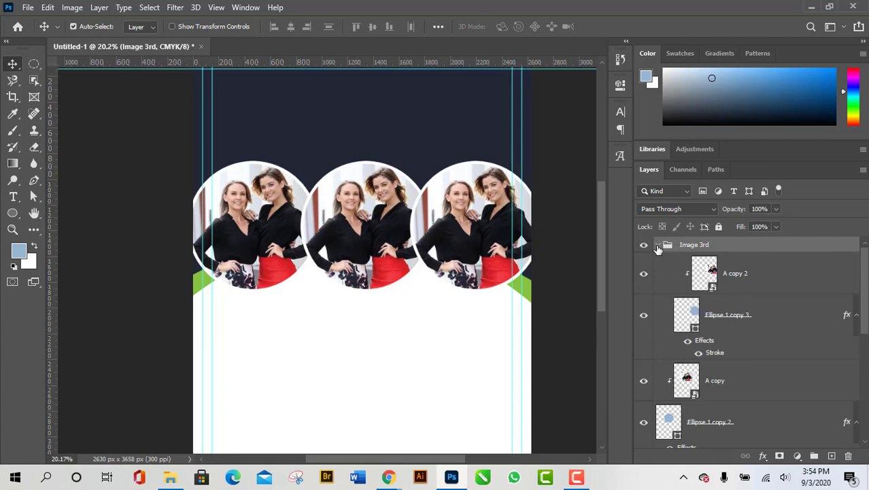
click(657, 246)
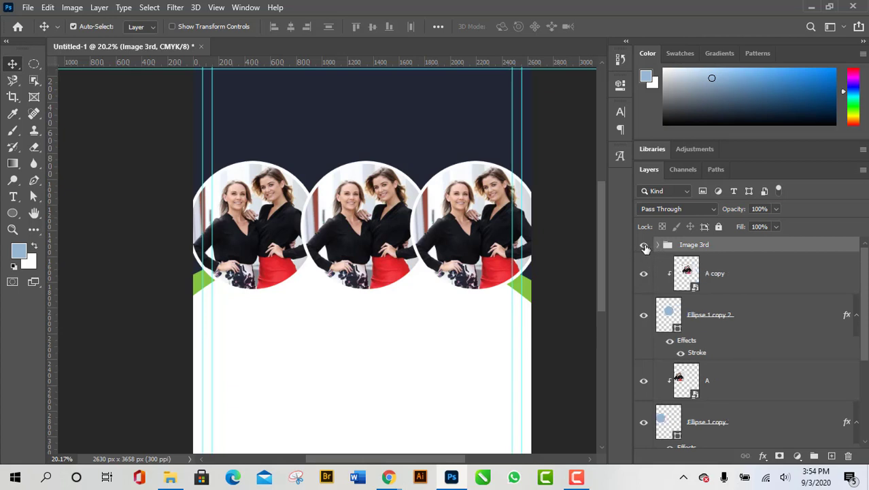
click(644, 247)
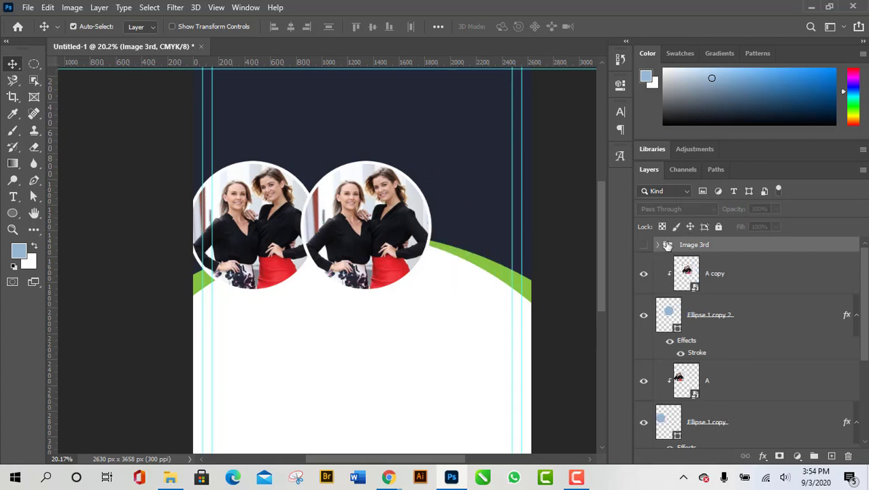
click(645, 246)
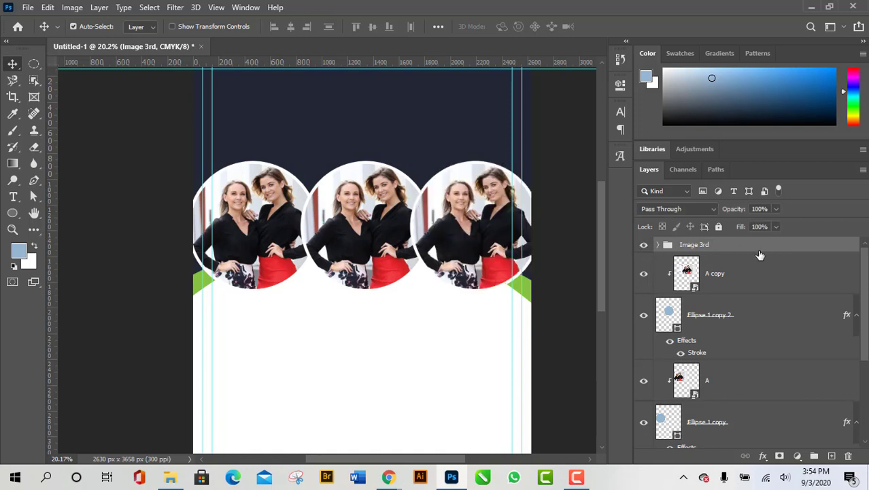
Step: Group the A copy and Ellipse 1 copy 2 layers and name the group "Image 2nd"
click(731, 284)
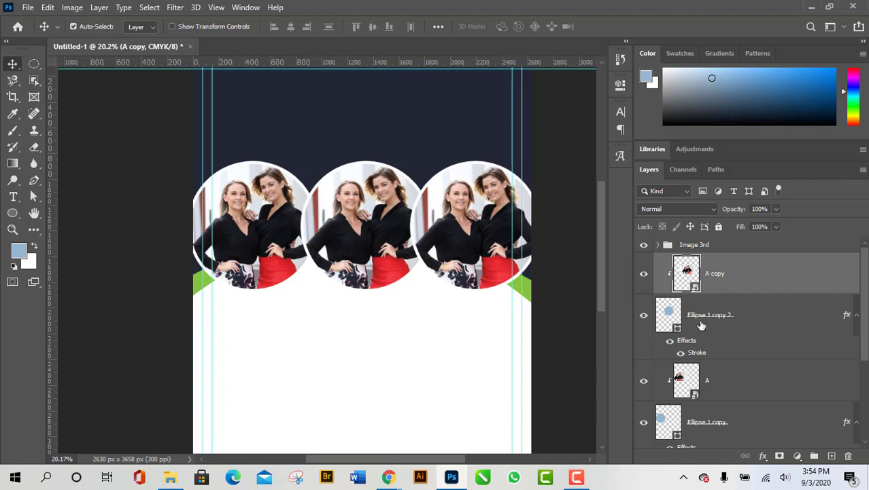
shift+click(754, 318)
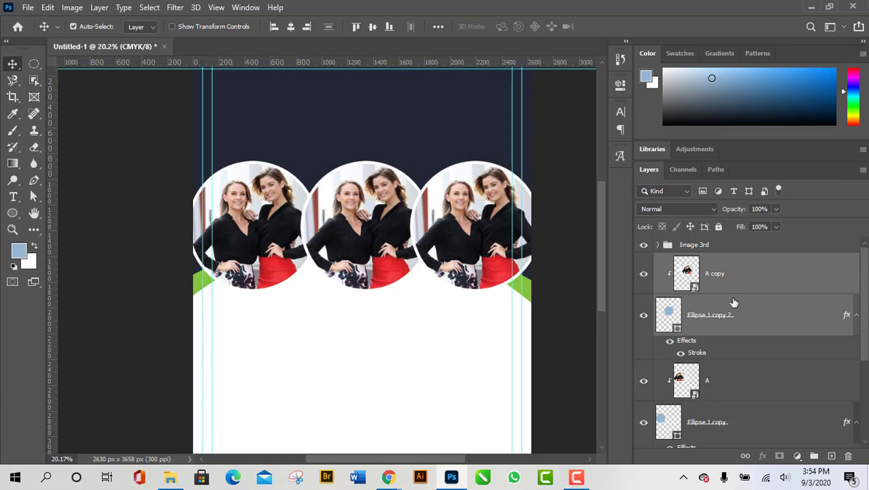
key(ctrl+g)
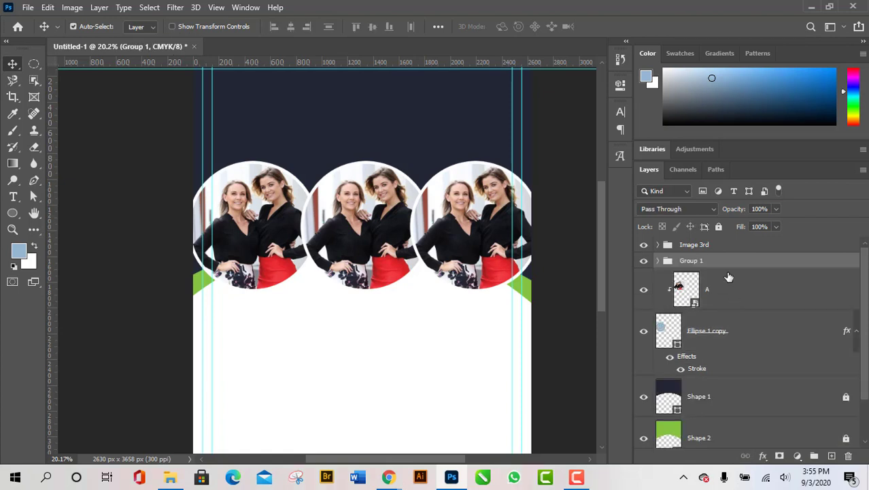
double_click(693, 260)
text(Image 2nd)
key(Return)
Step: Group the A and Ellipse 1 copy layers and name the group "Image 1st"
click(733, 302)
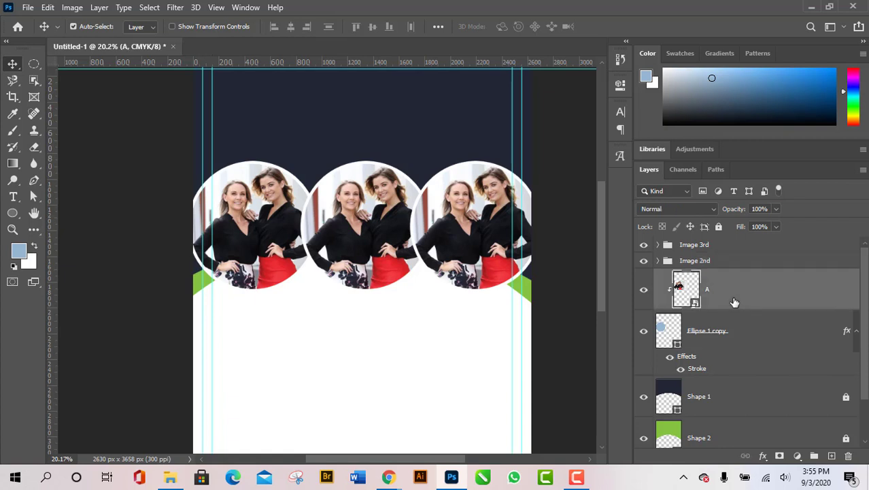
shift+click(735, 333)
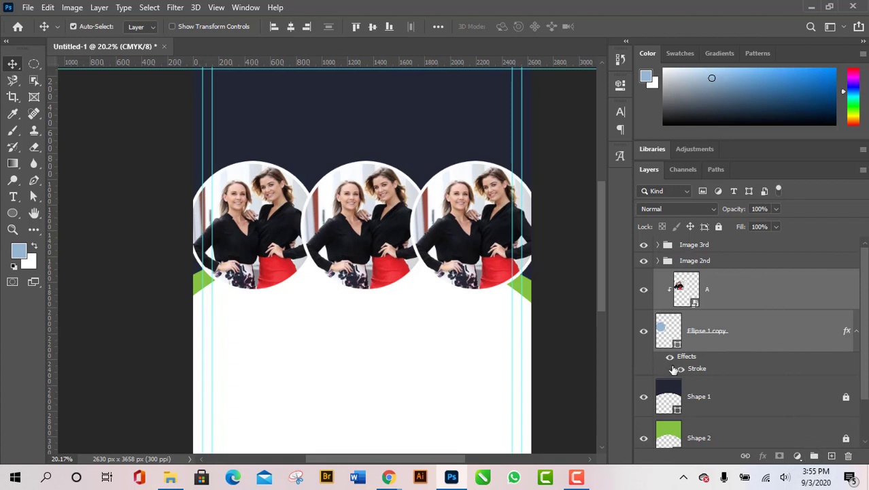
key(ctrl+g)
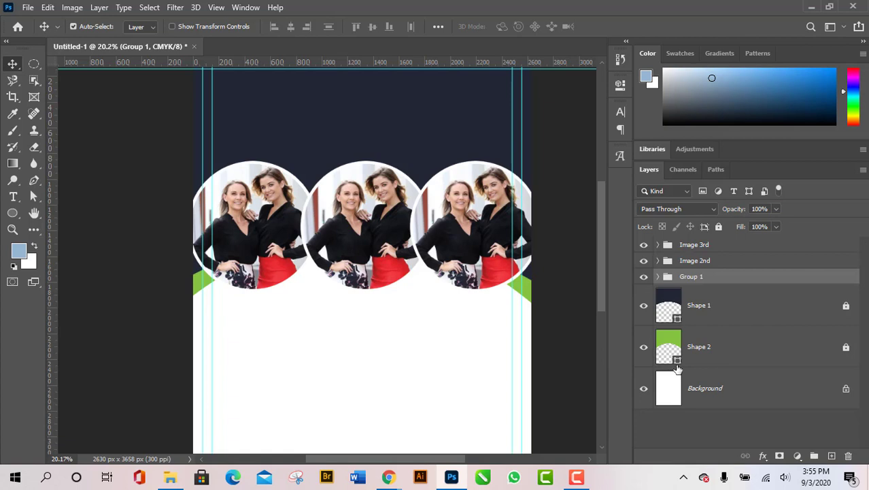
double_click(697, 275)
text(I)
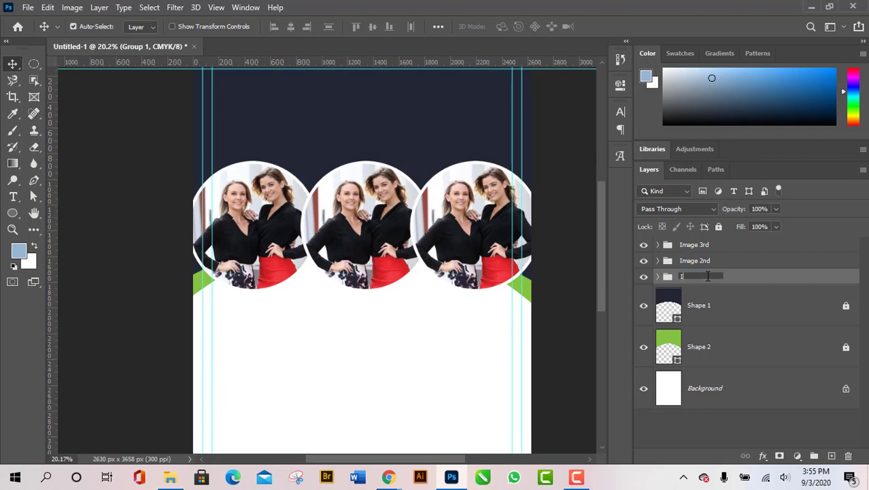
text(mage)
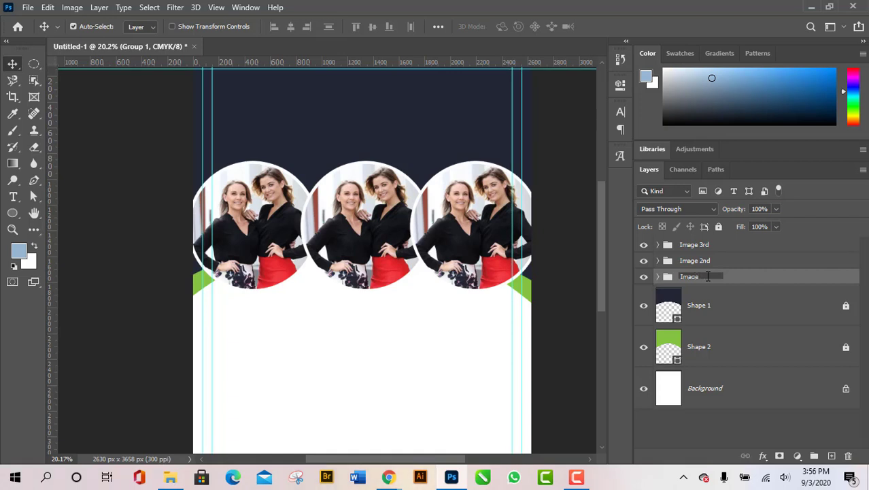
text(1st)
key(Return)
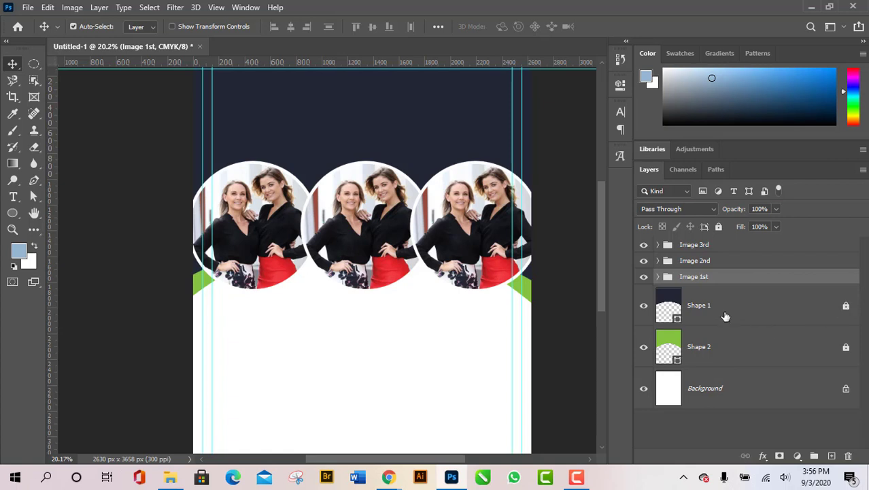
Step: Unlock the Shape 1 and Shape 2 layers
click(845, 323)
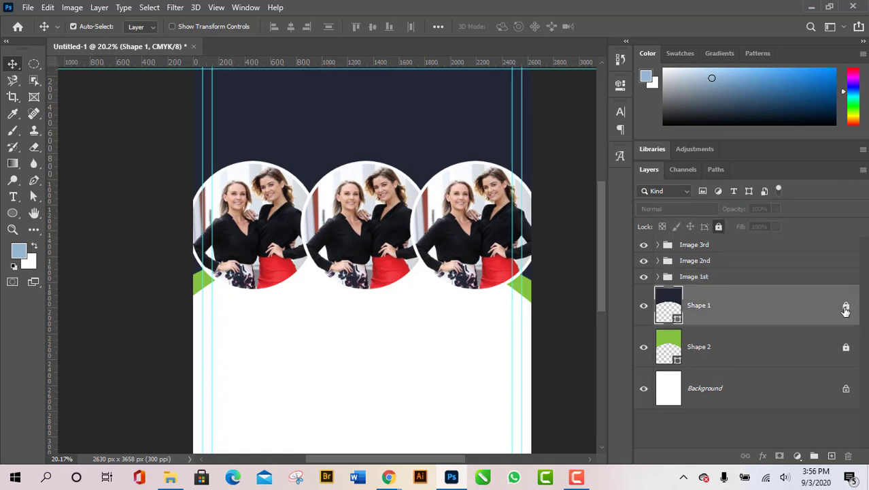
click(846, 305)
click(845, 347)
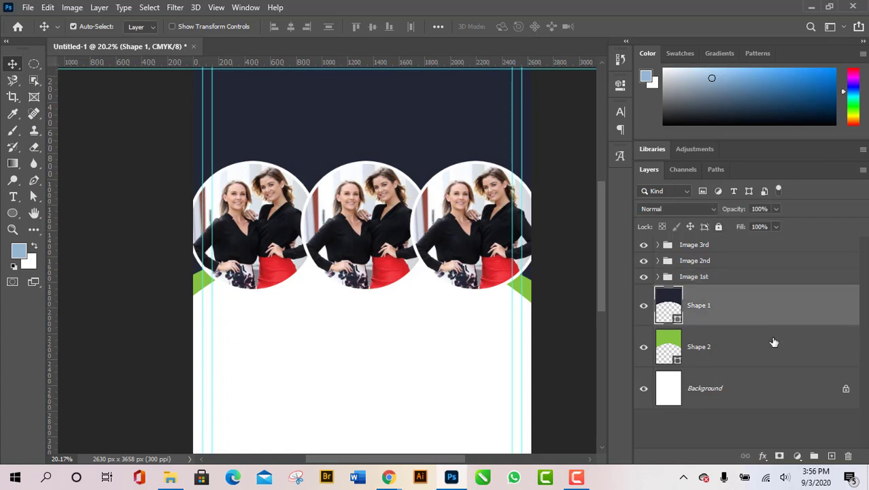
Step: Group the Shape 1 and Shape 2 layers and name the group "Shape Design"
click(770, 348)
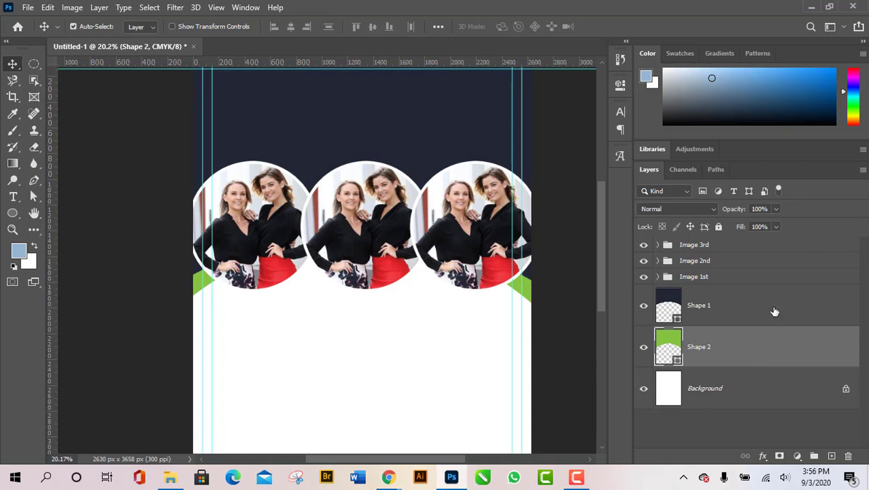
ctrl+click(775, 310)
key(ctrl)
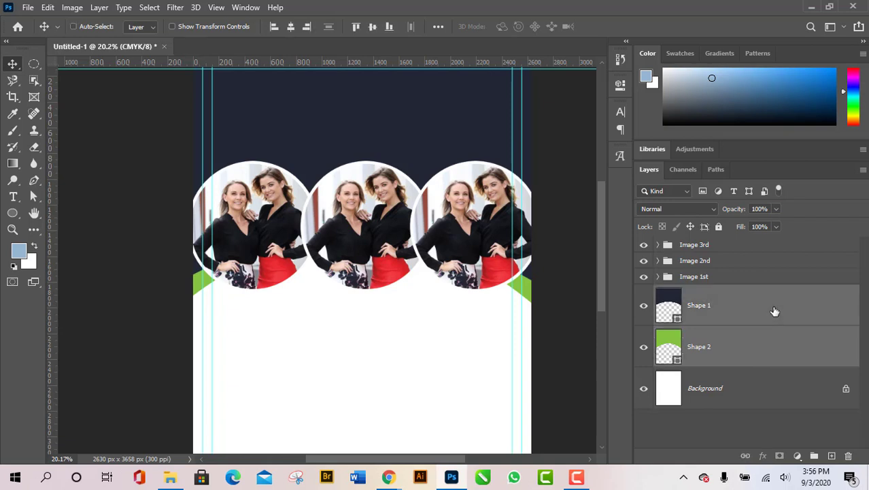
key(ctrl+g)
double_click(702, 292)
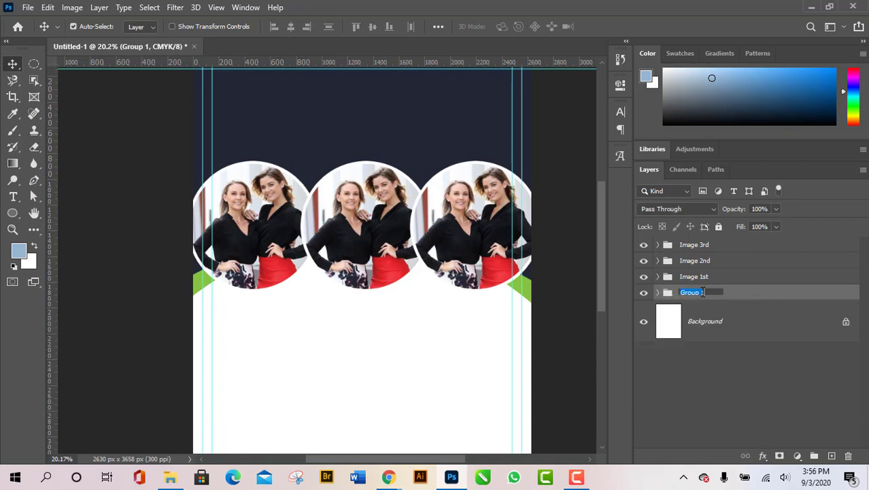
text(Shape Design)
key(Return)
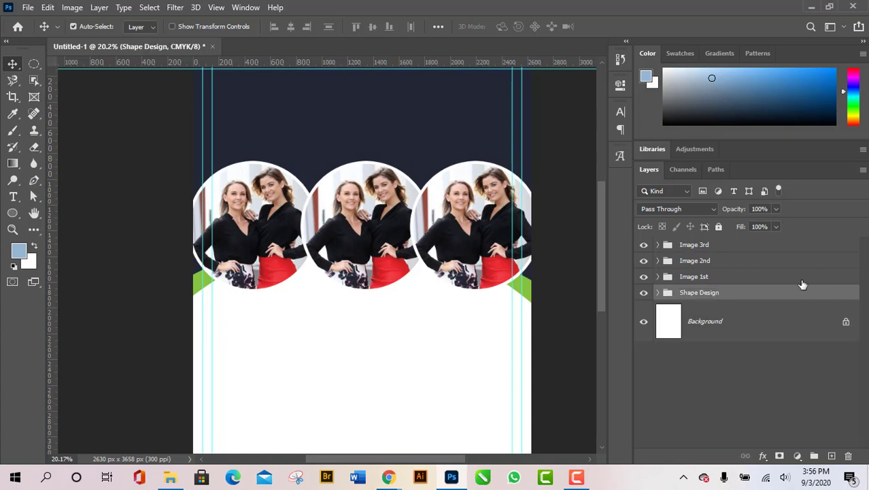
Step: Check the contents of the Shape Design, Image 1st, Image 2nd and Image 3rd groups by switching each one's visibility off and on
click(644, 293)
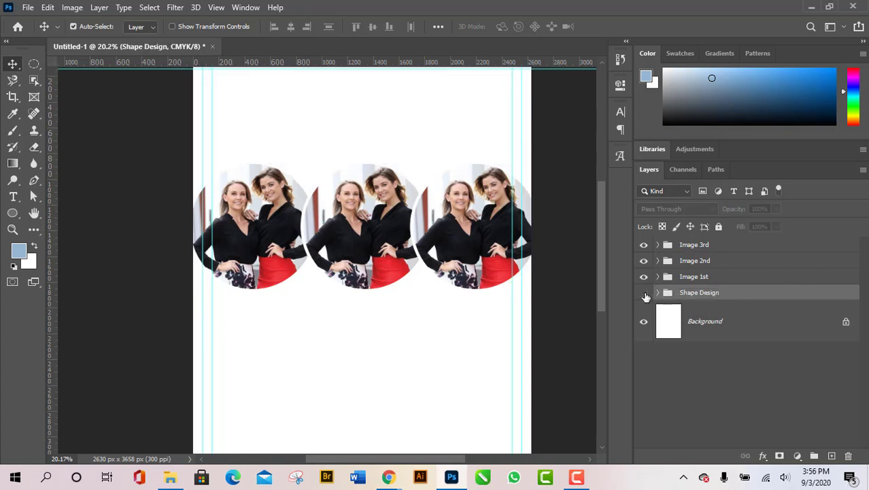
click(644, 293)
click(644, 276)
click(644, 276)
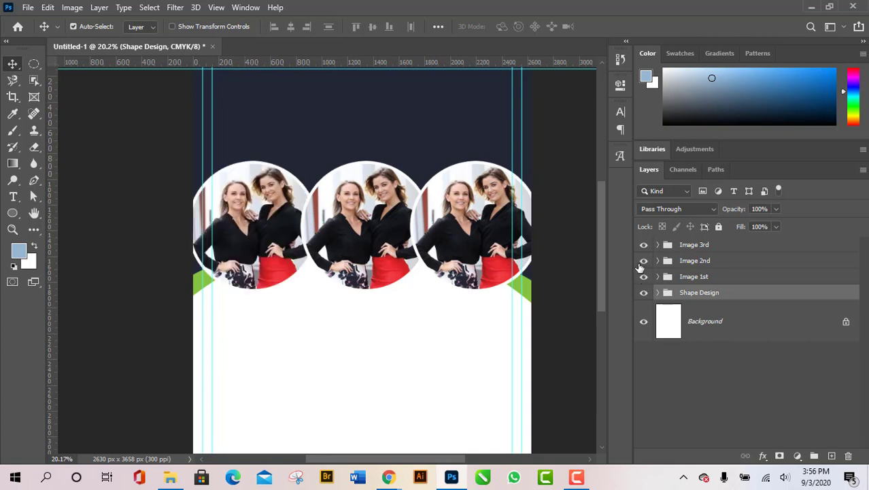
click(644, 260)
click(644, 260)
click(644, 245)
click(644, 245)
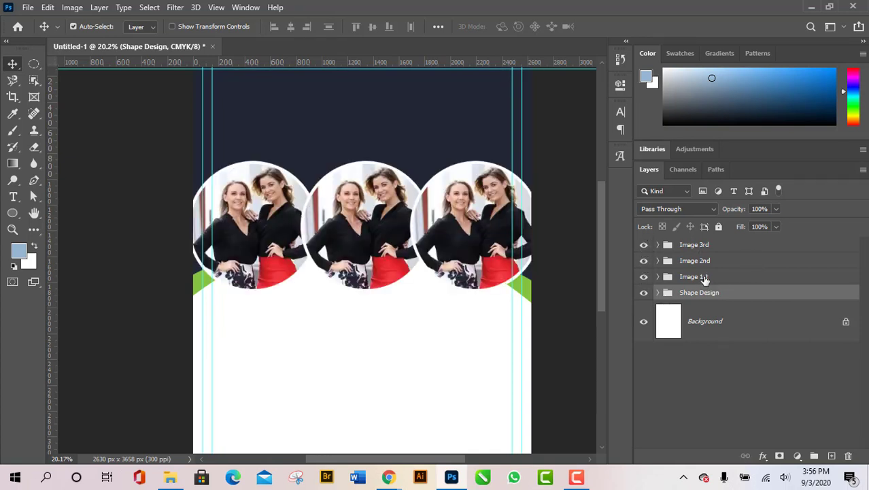
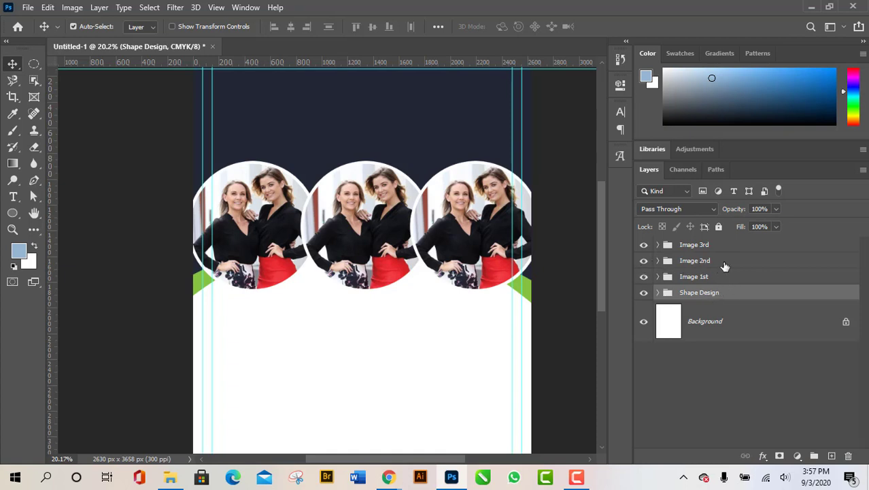
Step: Identify the Image 2nd group by toggling its visibility and move it above the Image 3rd group in the layer stack
click(644, 262)
click(644, 261)
click(700, 263)
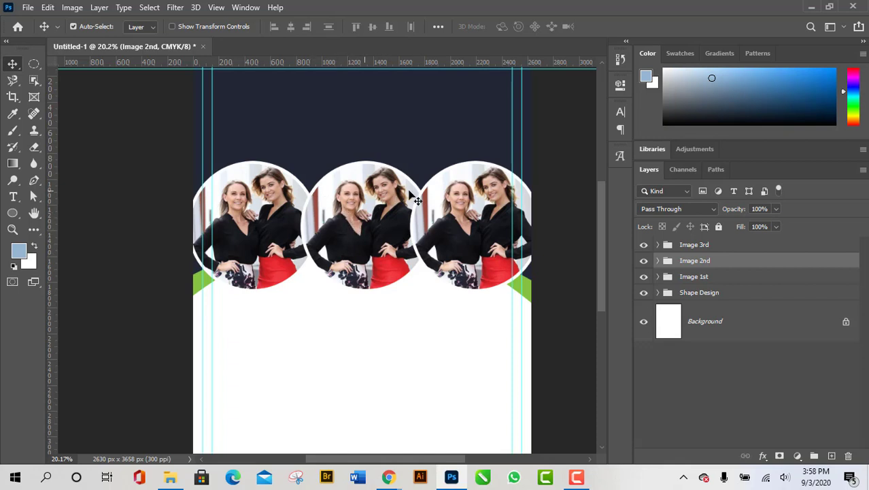
drag(716, 259, 714, 238)
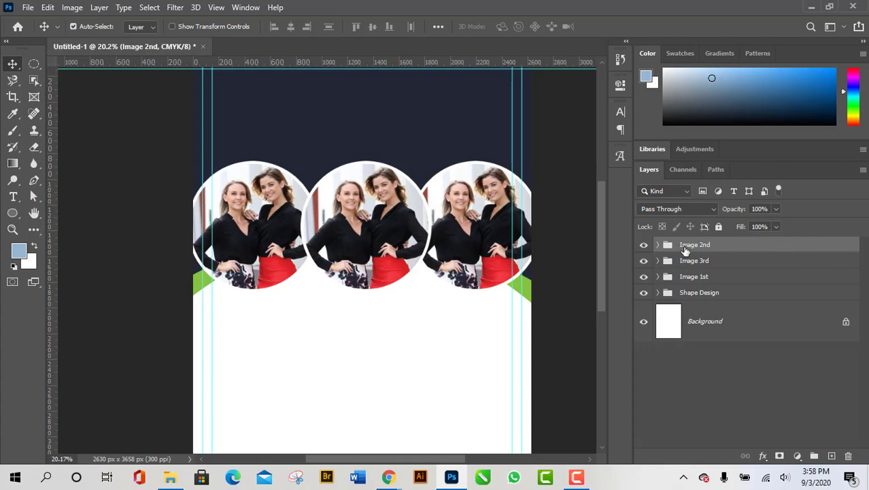
double_click(819, 247)
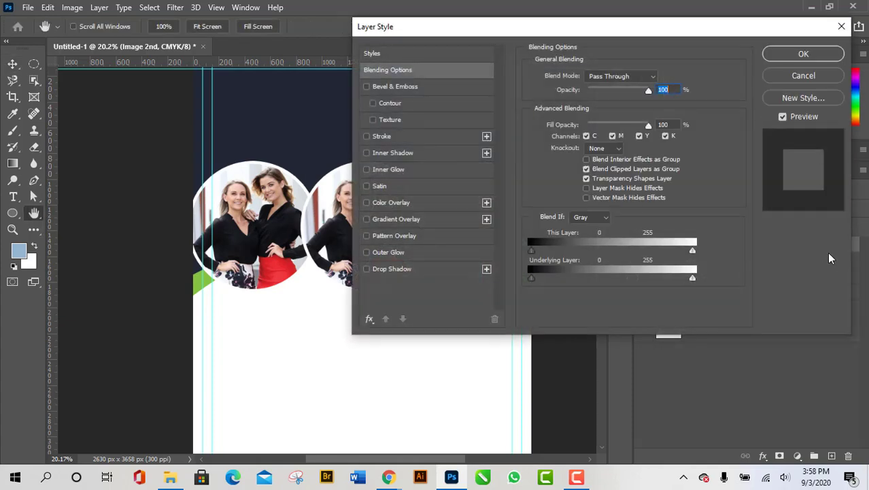
click(804, 76)
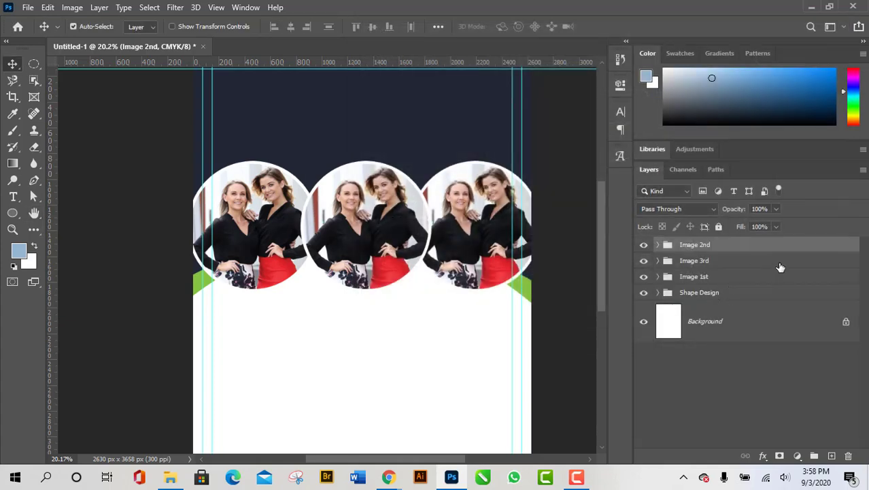
double_click(832, 251)
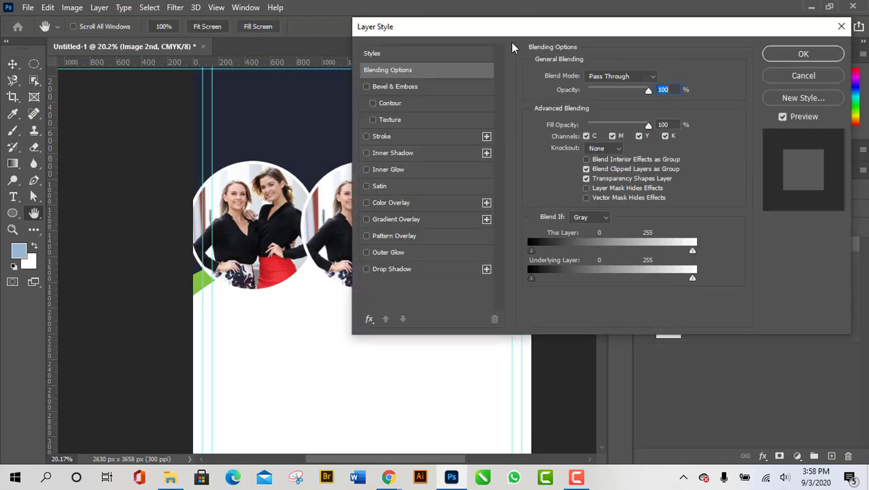
click(824, 78)
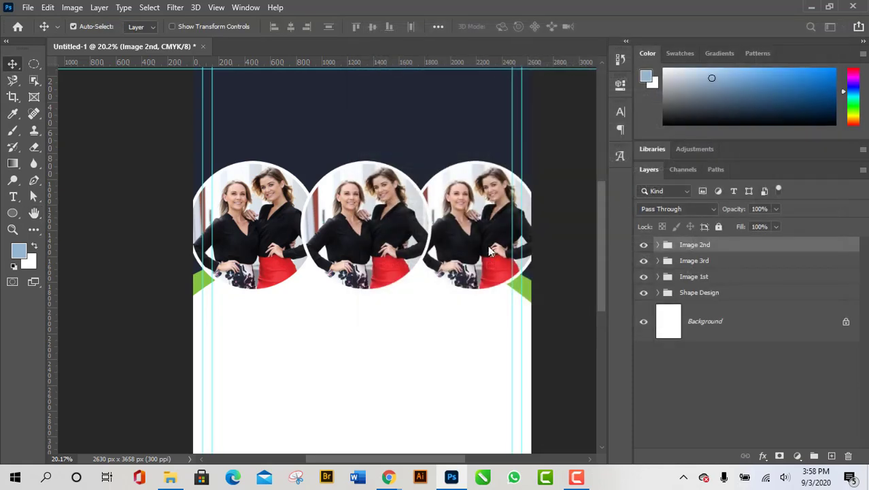
scroll(277, 346, down, 2)
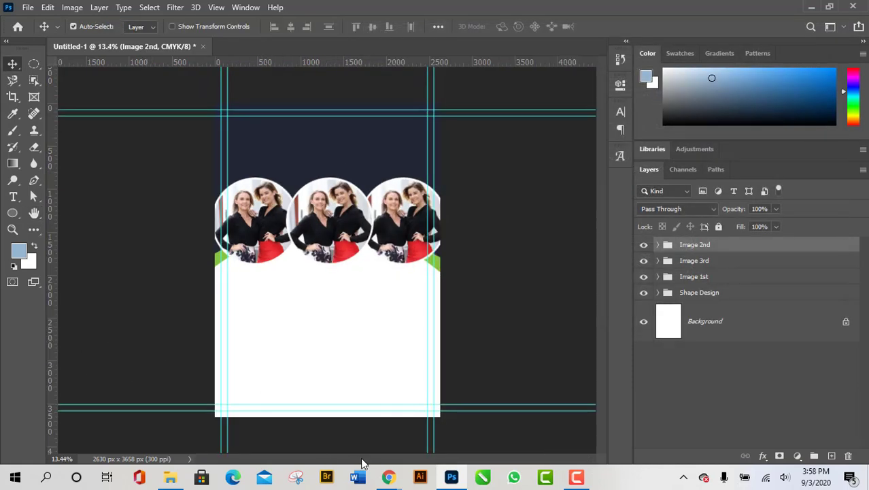
scroll(587, 379, up, 1)
scroll(586, 379, up, 2)
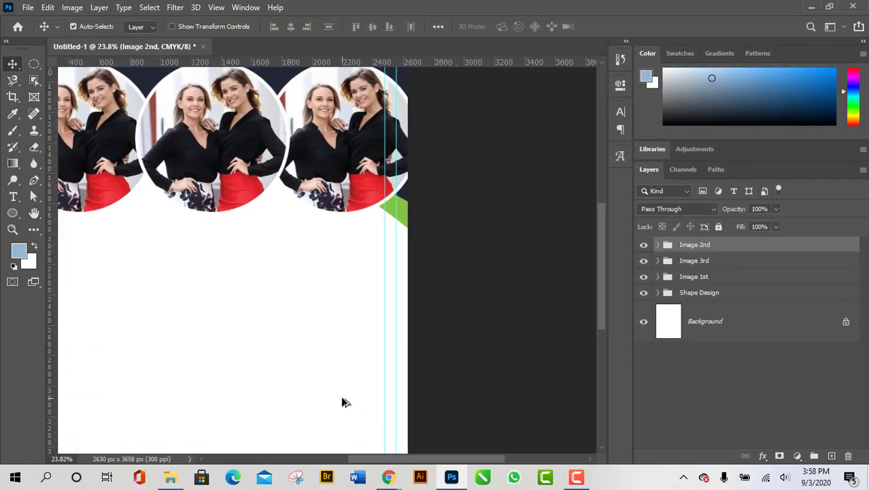
scroll(343, 402, down, 1)
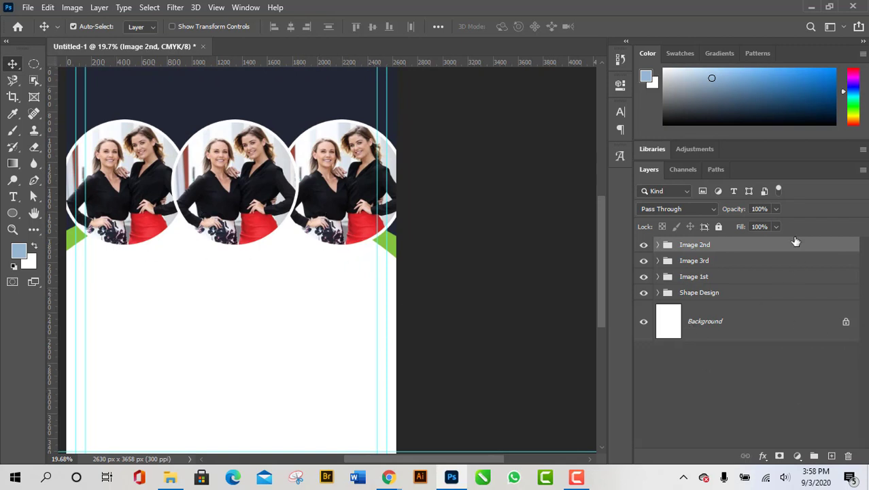
Step: Add a drop shadow to the Image 2nd group, try 100% opacity, and set the opacity to 36%
double_click(830, 253)
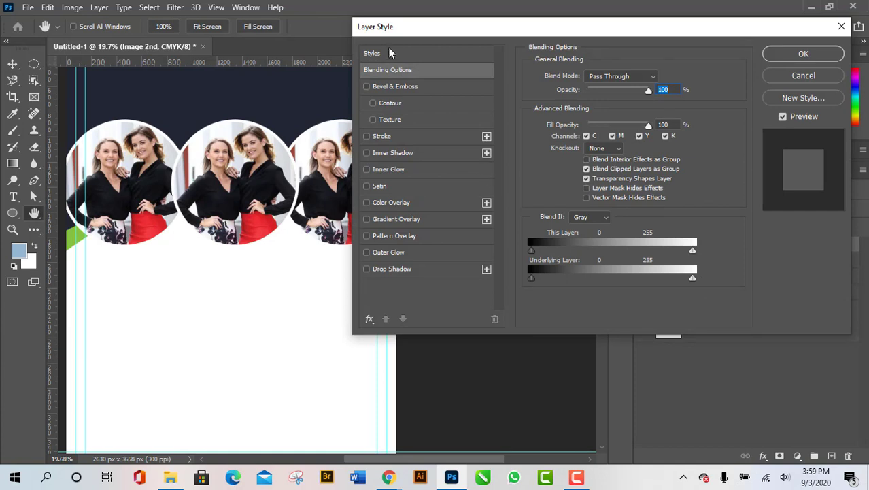
click(366, 270)
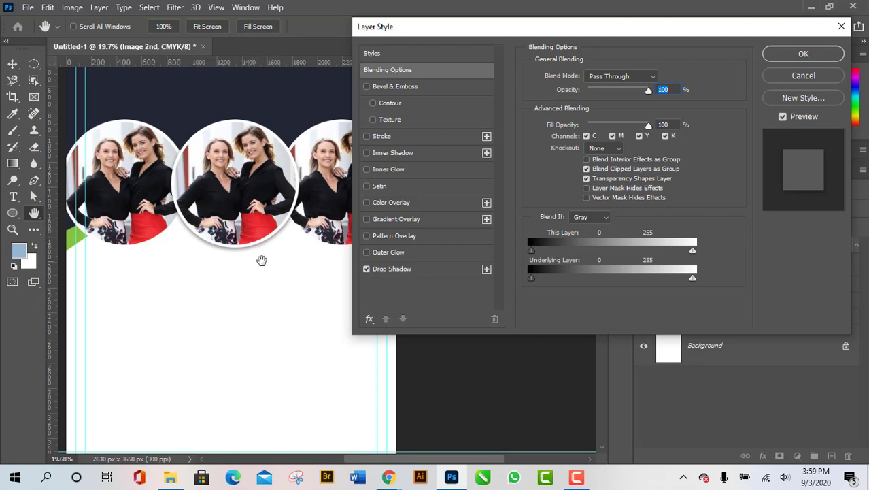
click(430, 273)
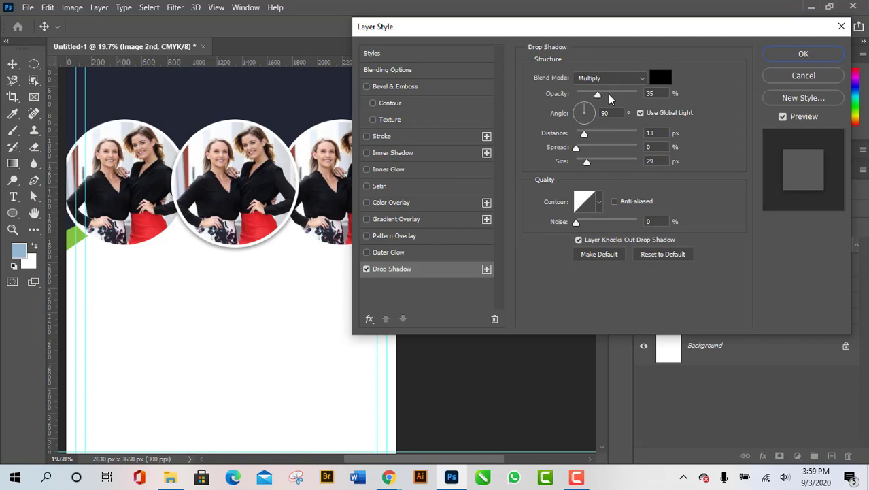
drag(608, 93, 650, 97)
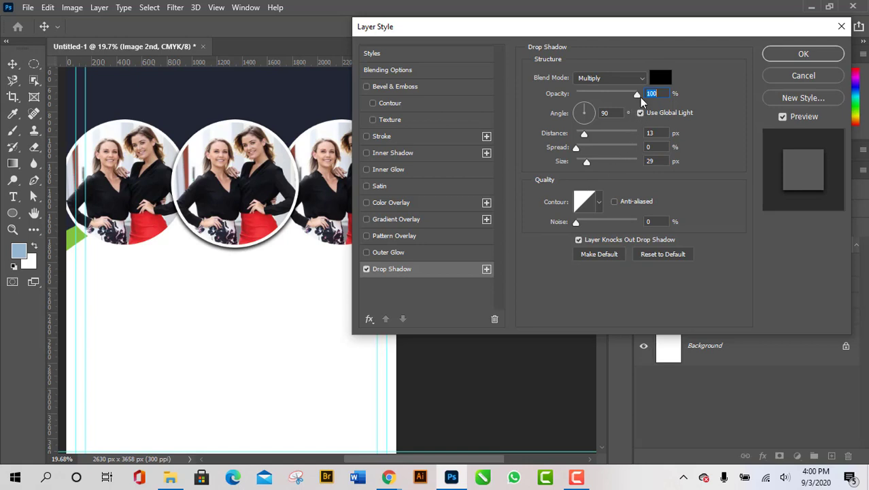
drag(637, 95, 599, 99)
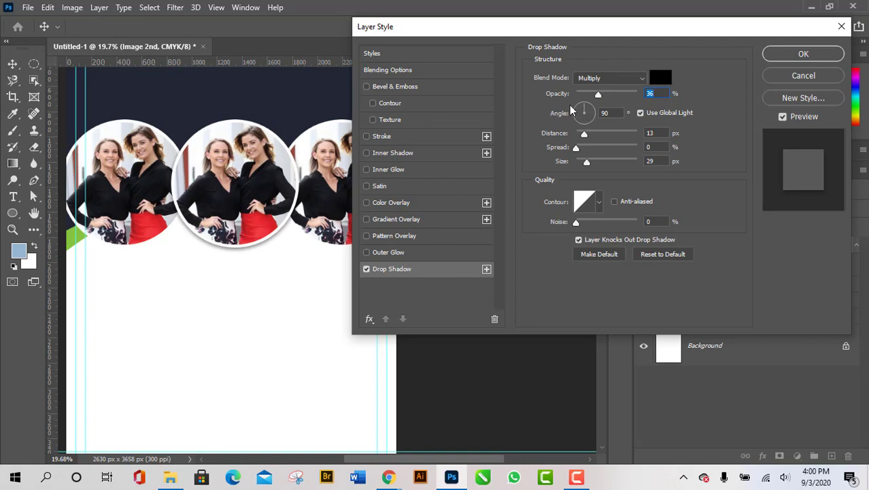
Step: Try the drop shadow at a 180° angle and set the angle back to 90°
double_click(618, 113)
key(Up)
text(180)
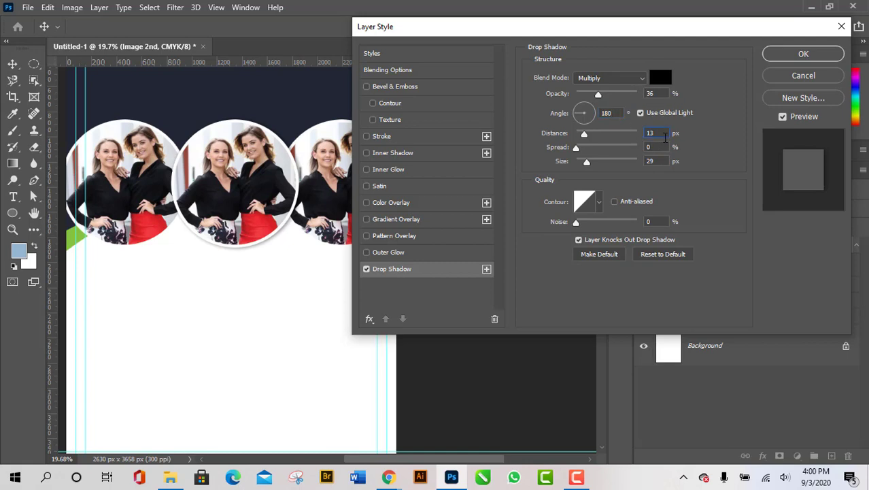
click(616, 113)
double_click(612, 114)
text(90)
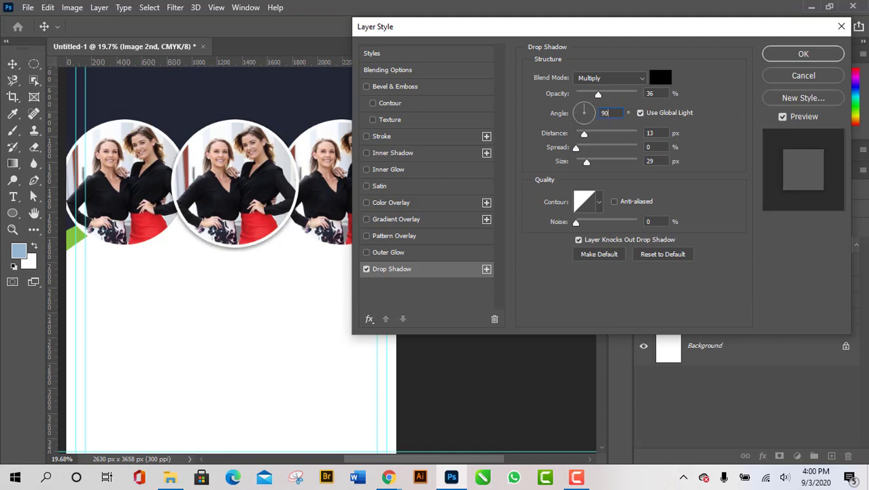
Step: Try offsetting the drop shadow by 218 px and 267 px below the middle photo, and set the distance back to 13 px
double_click(665, 131)
drag(599, 133, 629, 140)
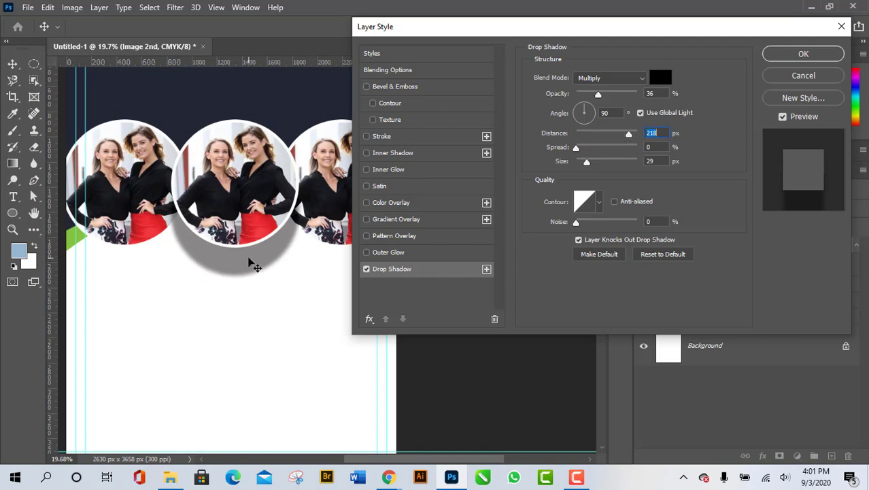
mouse_move(246, 256)
mouse_down()
mouse_move(202, 296)
mouse_move(209, 324)
mouse_move(232, 350)
mouse_move(317, 368)
mouse_move(306, 385)
mouse_move(198, 376)
mouse_move(186, 361)
mouse_move(212, 276)
mouse_move(260, 274)
mouse_move(255, 267)
mouse_up()
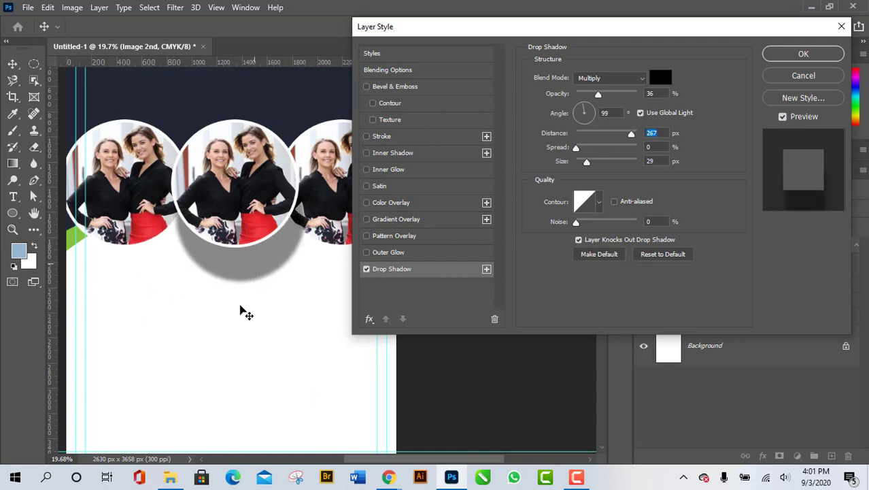
text(13)
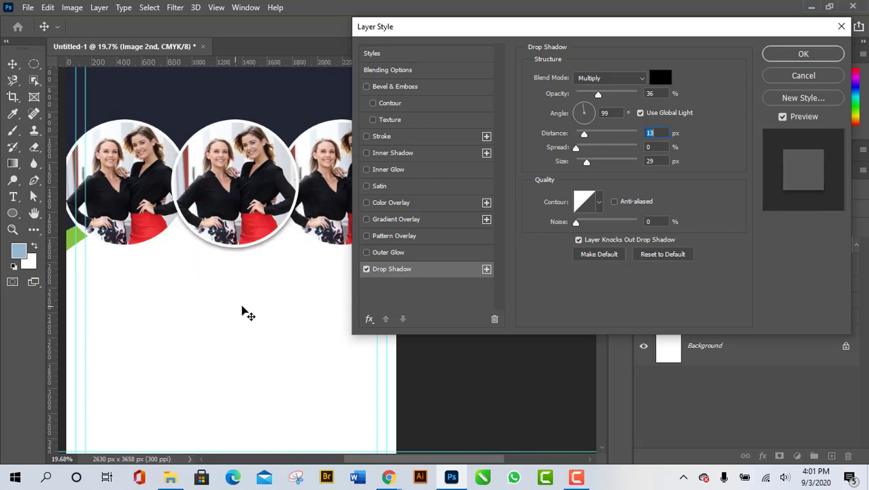
Step: Try a larger shadow distance, reposition the shadow above the middle photo at a -86° angle, and reduce the distance to 13 px
drag(584, 134, 627, 134)
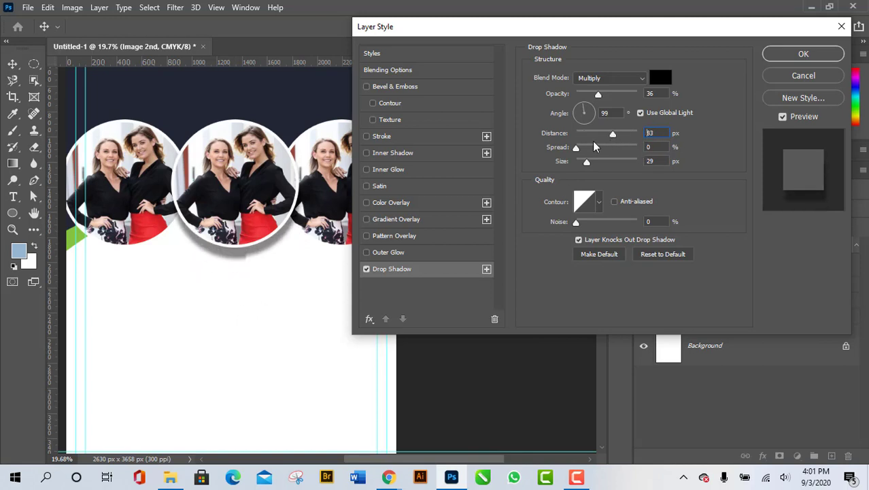
drag(305, 244, 268, 240)
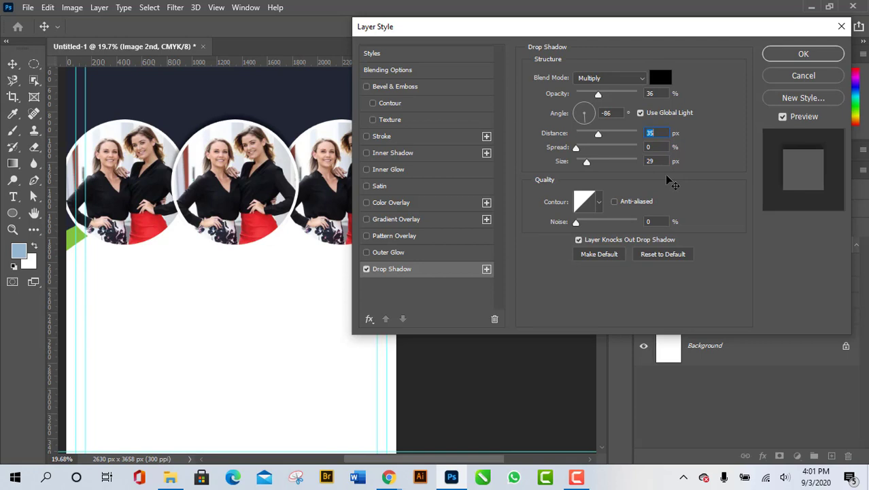
key(shift+Down)
key(shift+Down)
key(Down)
key(Down)
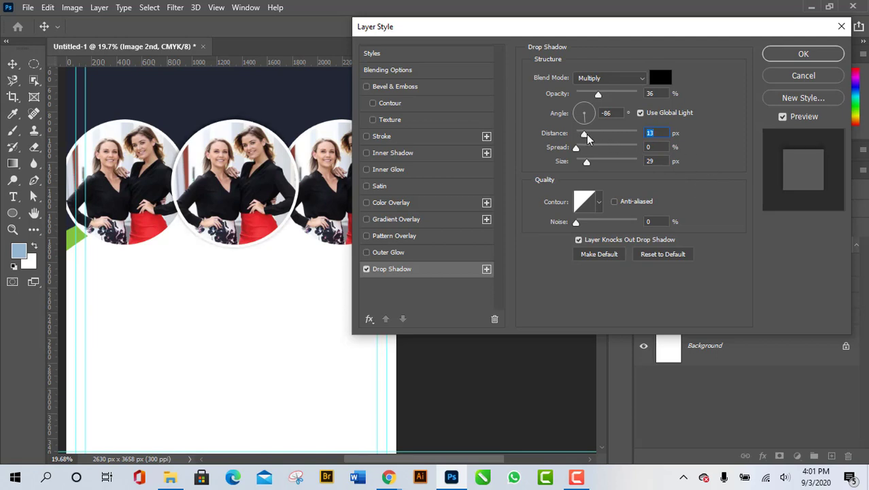
Step: Set the drop shadow's distance to about 32 px and its angle to 90°
mouse_move(586, 134)
mouse_down()
mouse_move(608, 136)
mouse_move(596, 138)
mouse_up()
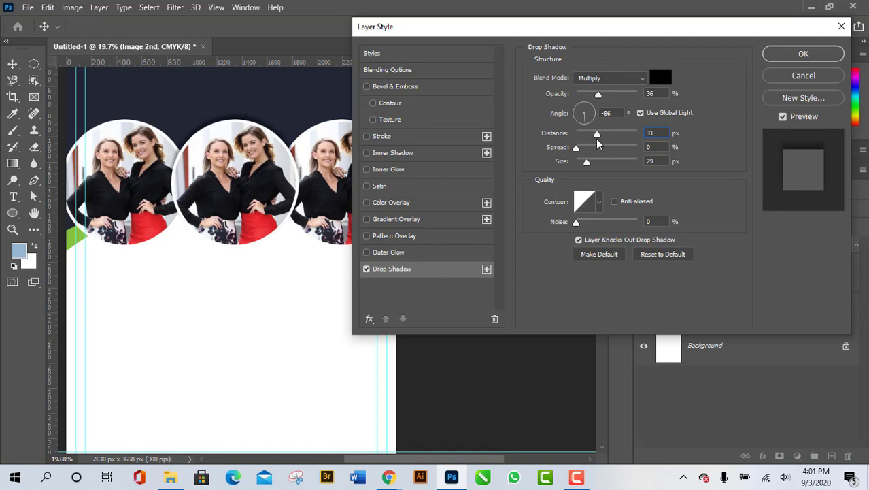
double_click(610, 112)
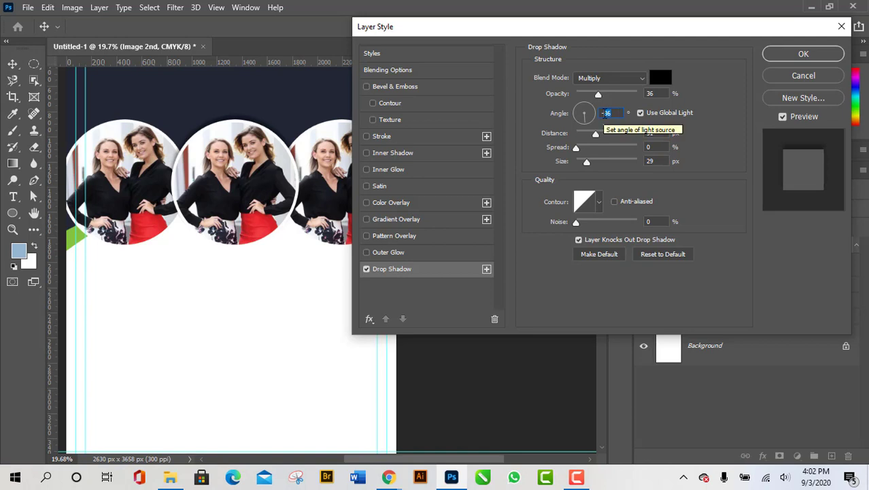
text(-)
text(90)
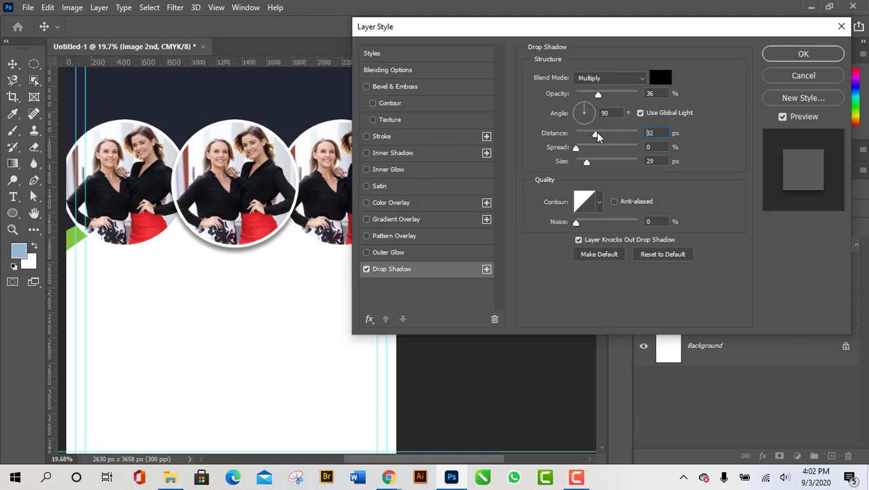
Step: Try the drop shadow at distances of 93 px and 252 px, shift its angle to 76°, and set the distance to 13 px
drag(595, 134, 586, 136)
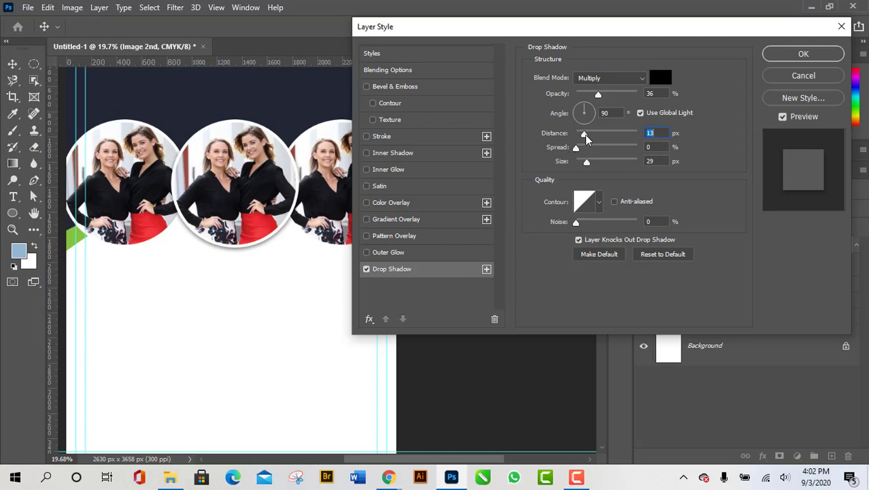
drag(585, 134, 625, 138)
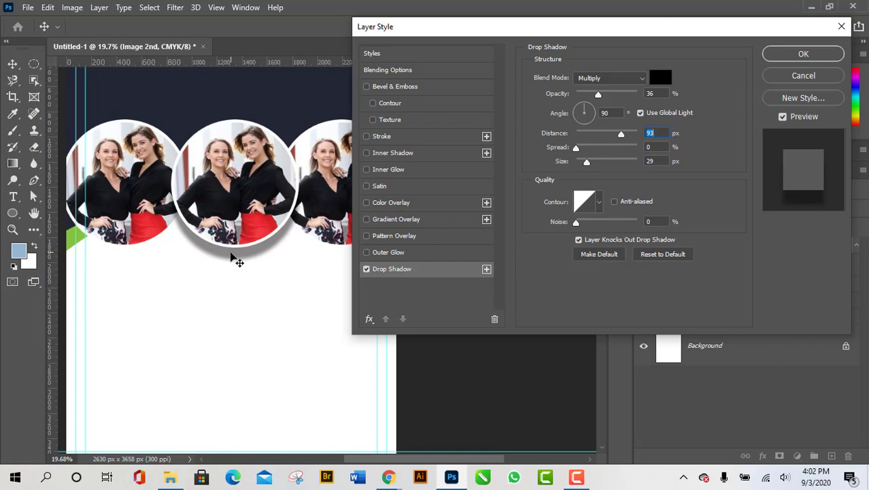
drag(232, 252, 221, 272)
mouse_move(230, 263)
mouse_down()
mouse_move(235, 250)
mouse_move(227, 277)
mouse_up()
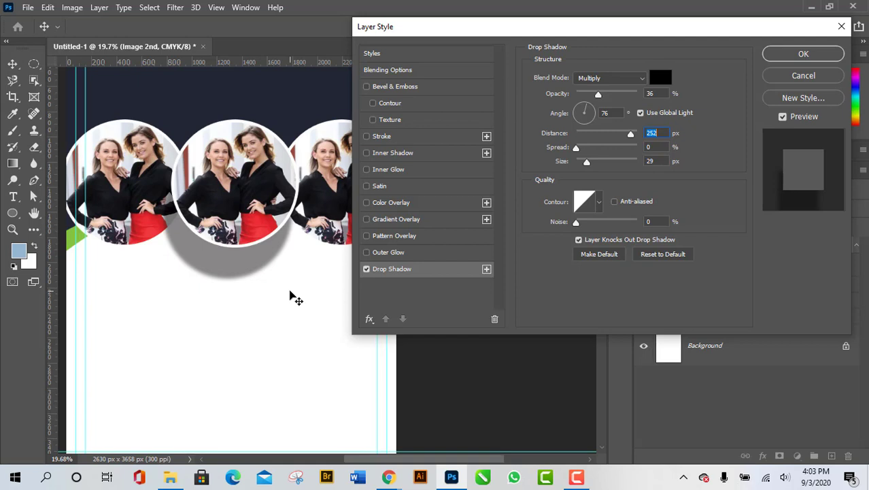
text(13)
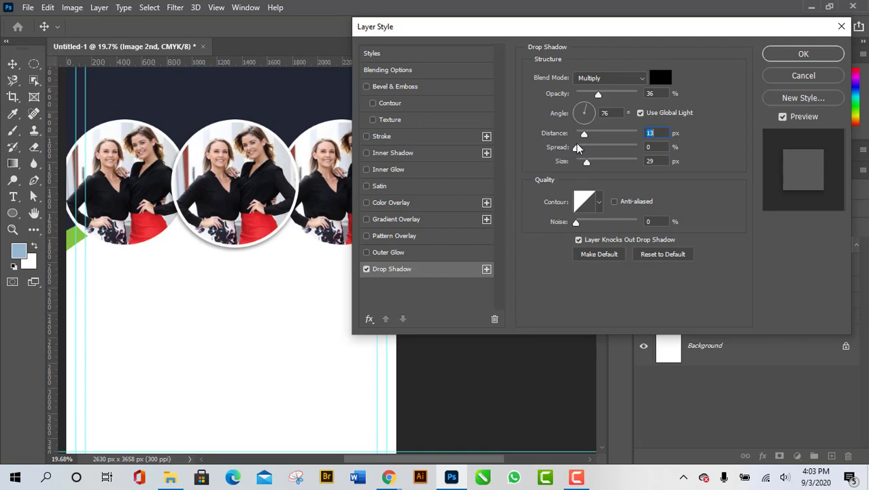
Step: Try a 99% spread on the middle photo's drop shadow and set the spread back to 0%
drag(575, 148, 648, 162)
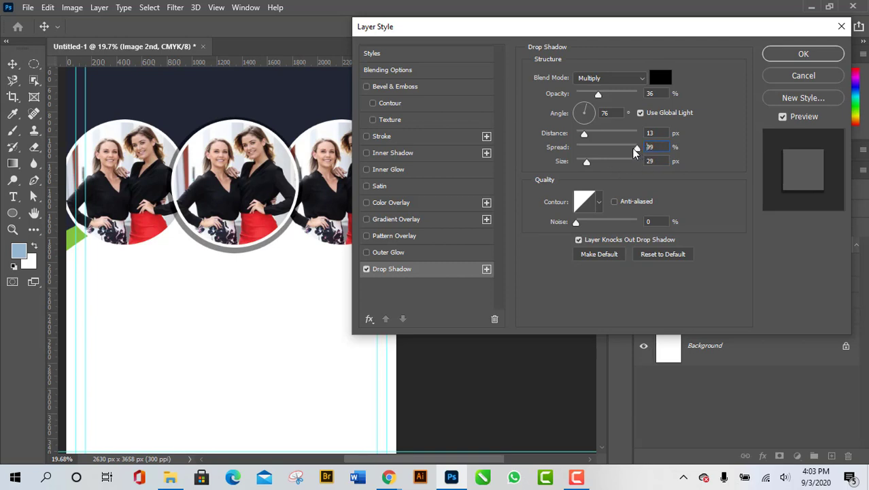
drag(631, 147, 656, 151)
key(ctrl+a)
drag(637, 149, 575, 152)
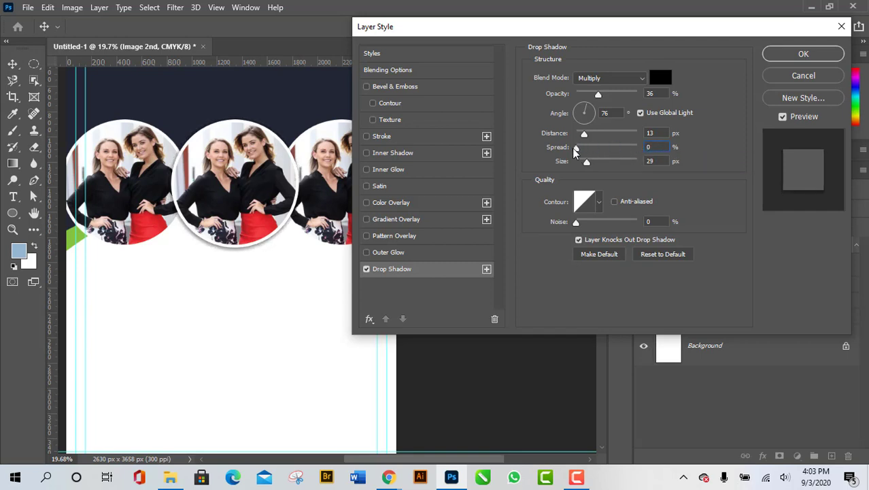
key(ctrl+a)
text(0)
Step: Try a drop shadow size of about 172 px and set the size to 35 px
drag(586, 162, 621, 174)
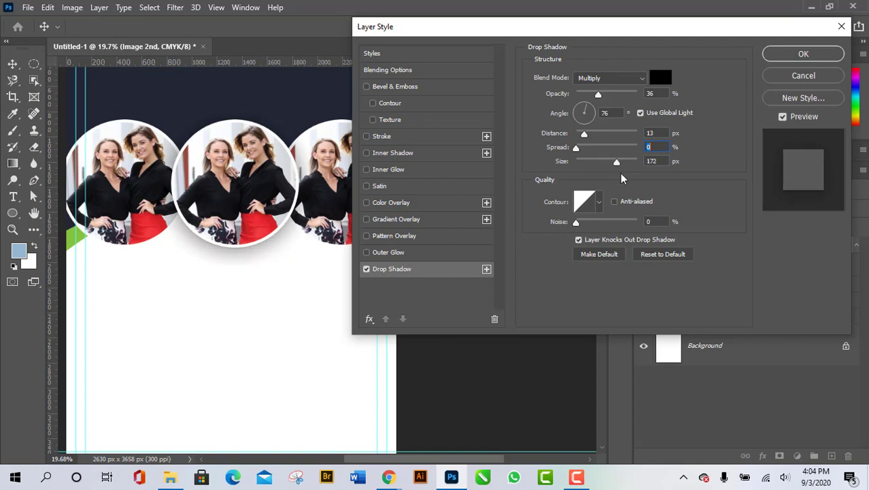
key(Tab)
mouse_move(618, 162)
mouse_down()
mouse_move(597, 164)
mouse_move(631, 171)
mouse_move(587, 164)
mouse_move(646, 164)
mouse_move(591, 166)
mouse_move(625, 163)
mouse_move(593, 170)
mouse_move(617, 163)
mouse_up()
drag(622, 164, 591, 162)
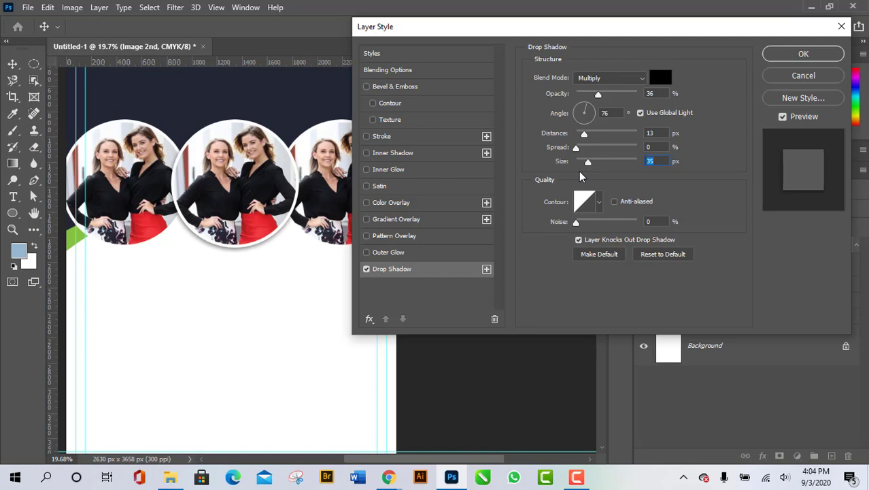
Step: Try several preset quality contours from the first row on the middle photo's drop shadow
click(600, 204)
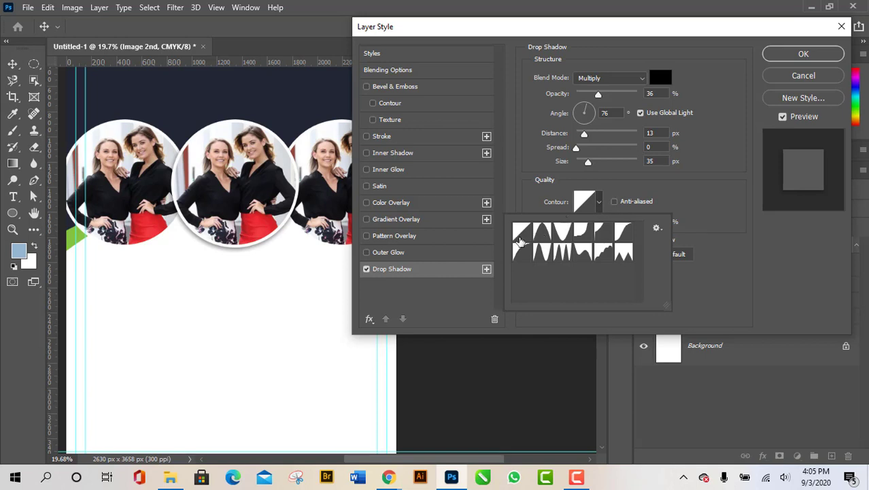
click(541, 232)
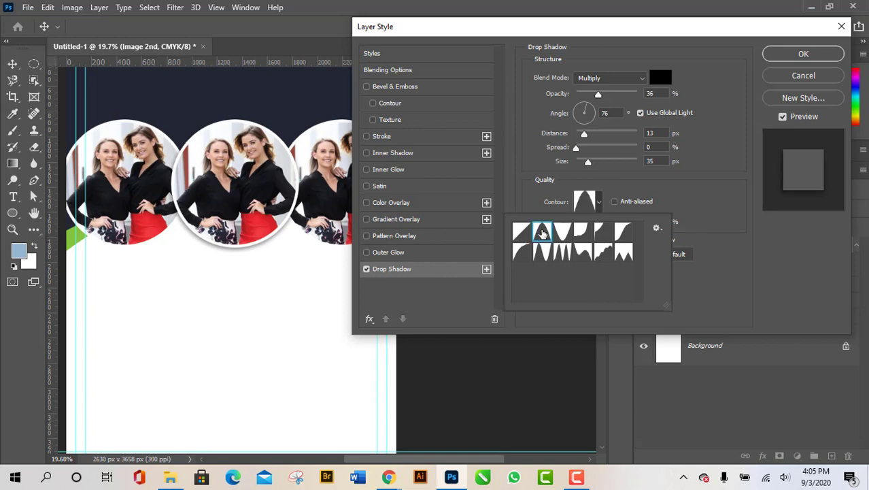
click(561, 234)
click(580, 236)
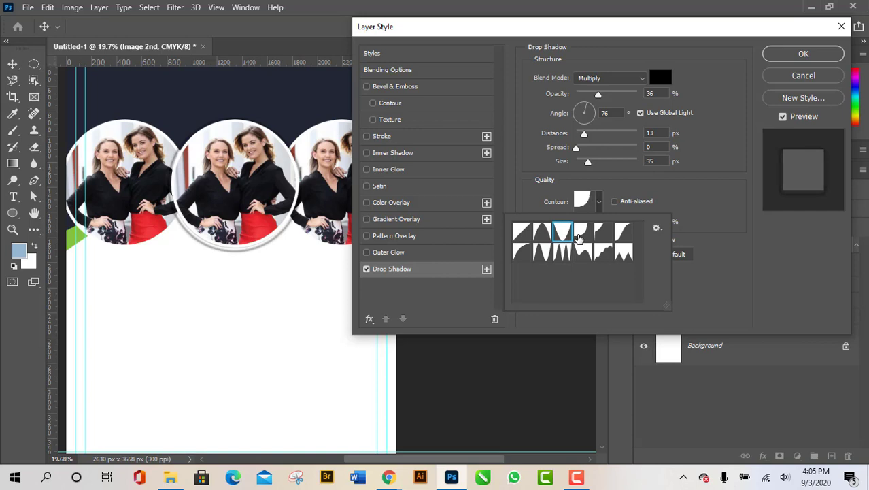
click(602, 237)
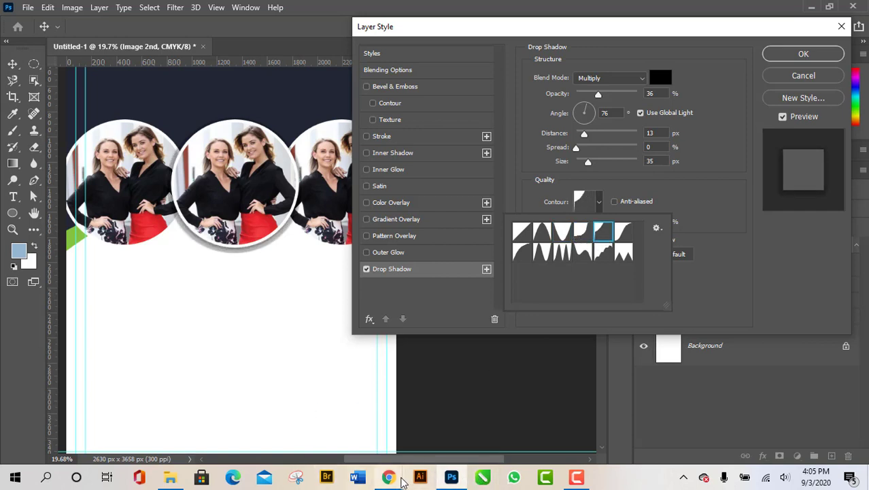
key(Escape)
Step: Switch to the Google Meet call in Chrome and admit the participant waiting to join
mouse_move(388, 479)
click(306, 440)
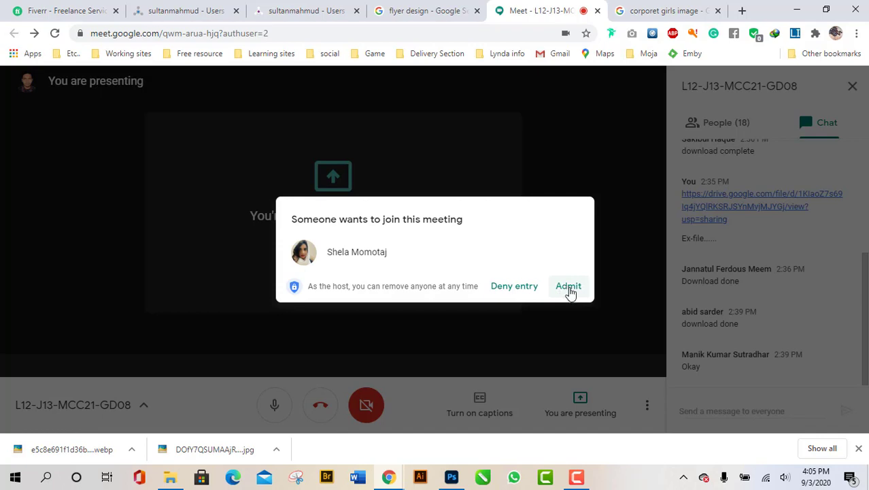
click(567, 287)
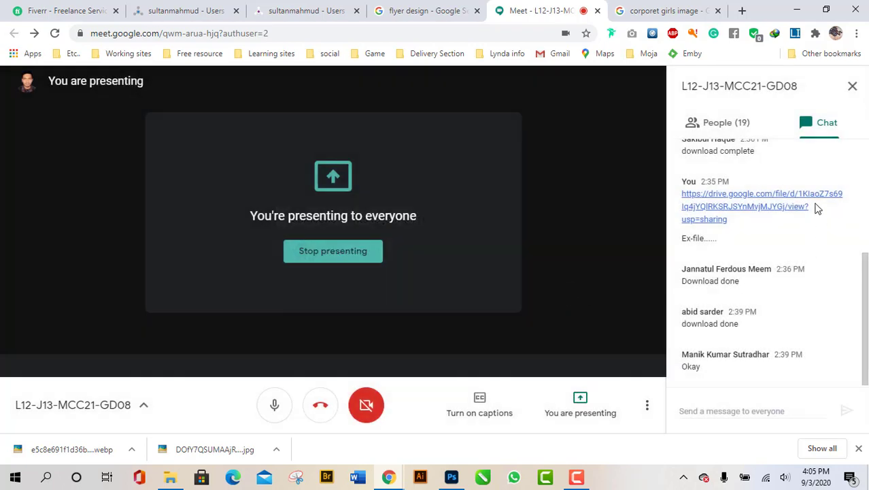
Step: Examine the meeting's participant list and return to Photoshop
click(731, 123)
scroll(754, 340, down, 6)
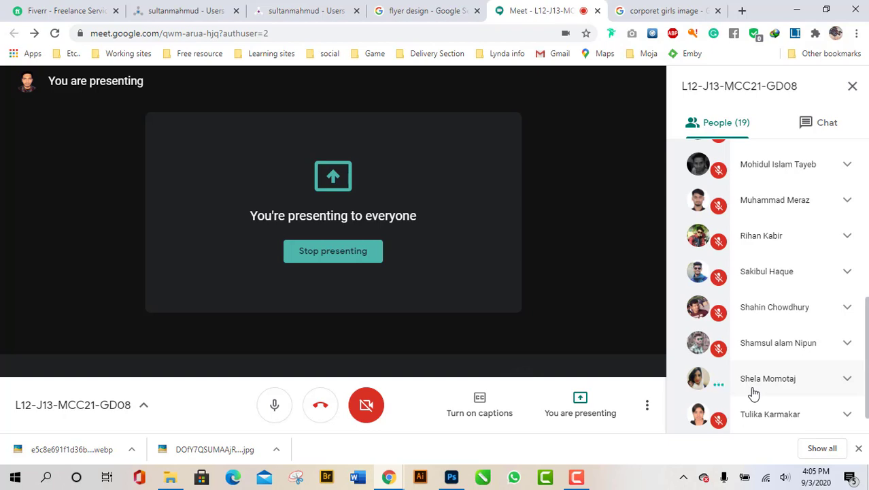
scroll(754, 393, up, 6)
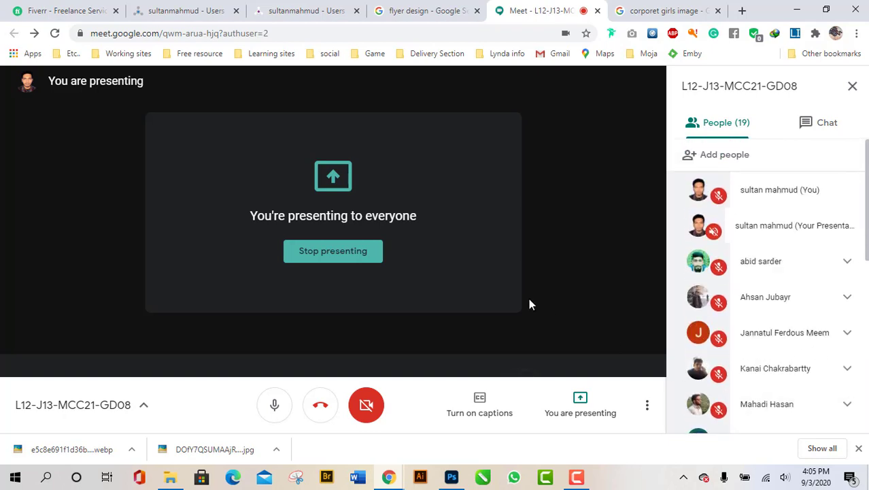
click(797, 10)
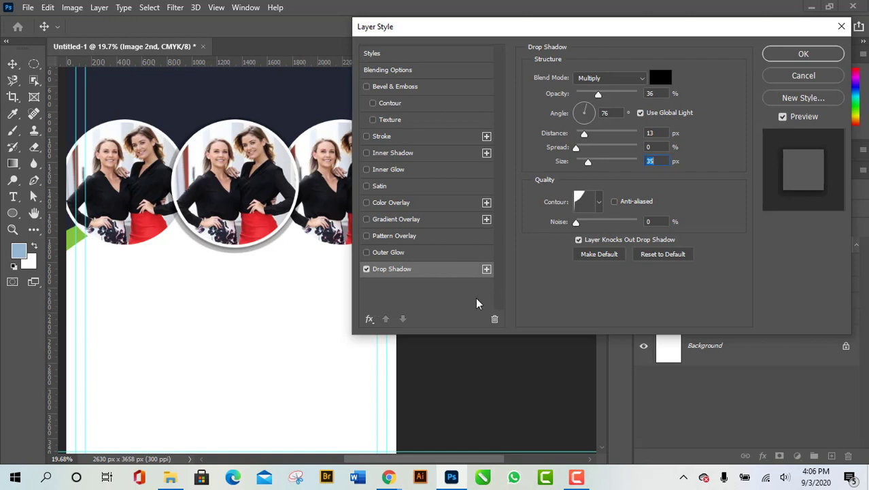
Step: Try every preset contour on the drop shadow in turn, including Ring - Double, and restore the straight diagonal contour
click(596, 202)
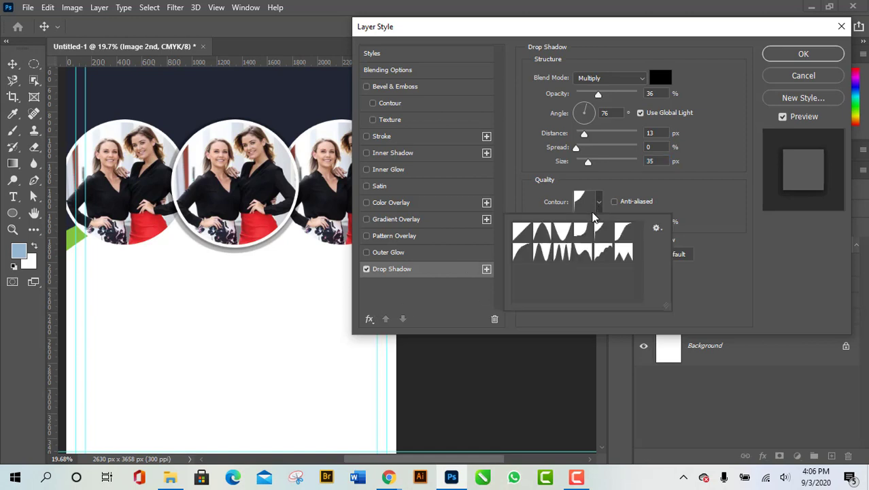
click(521, 234)
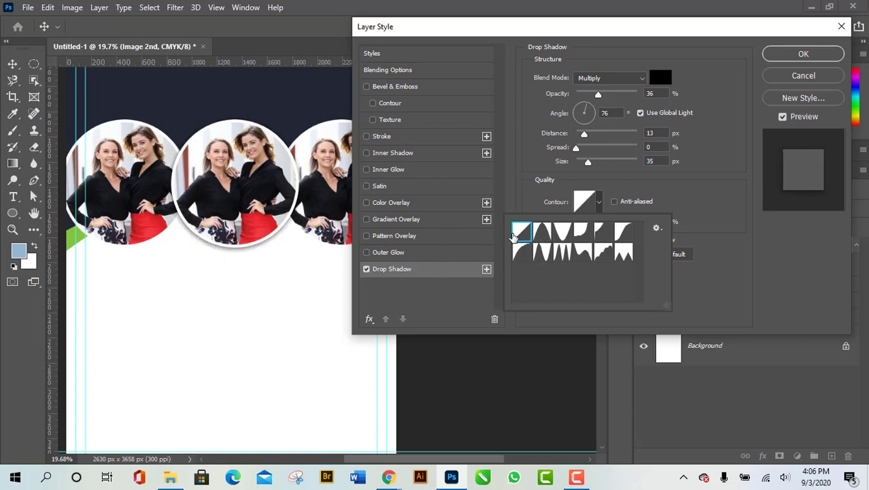
click(542, 233)
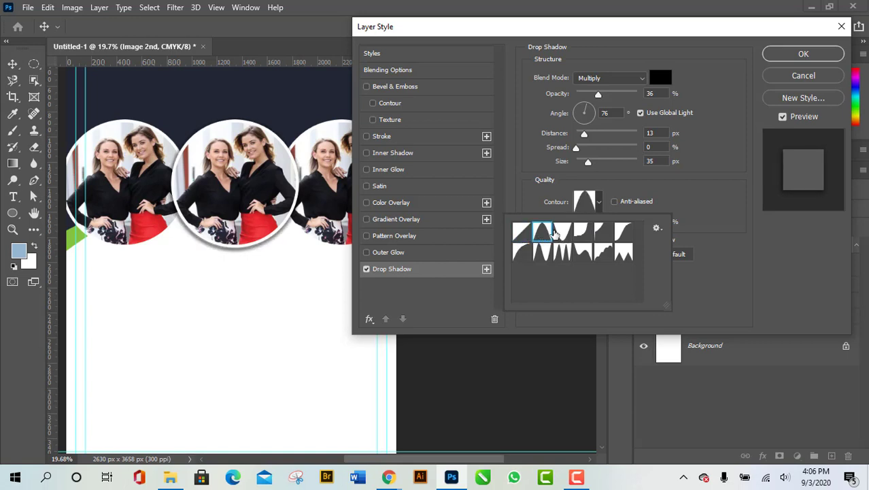
click(566, 233)
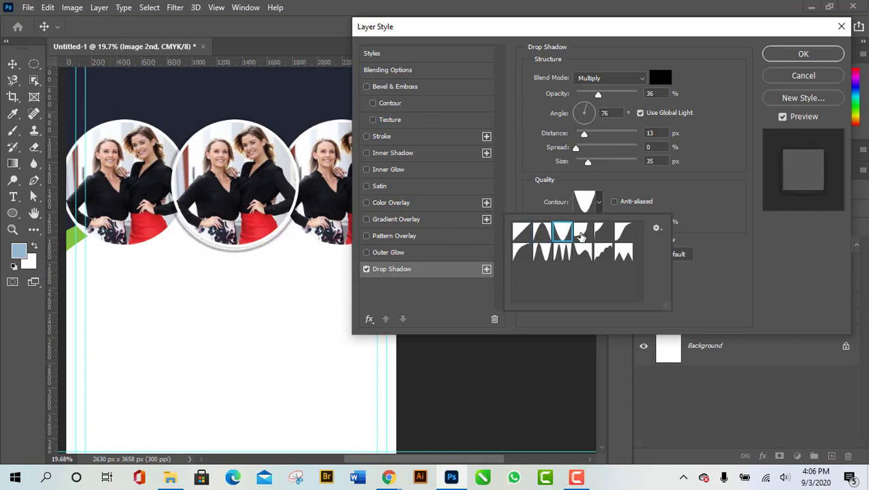
click(580, 234)
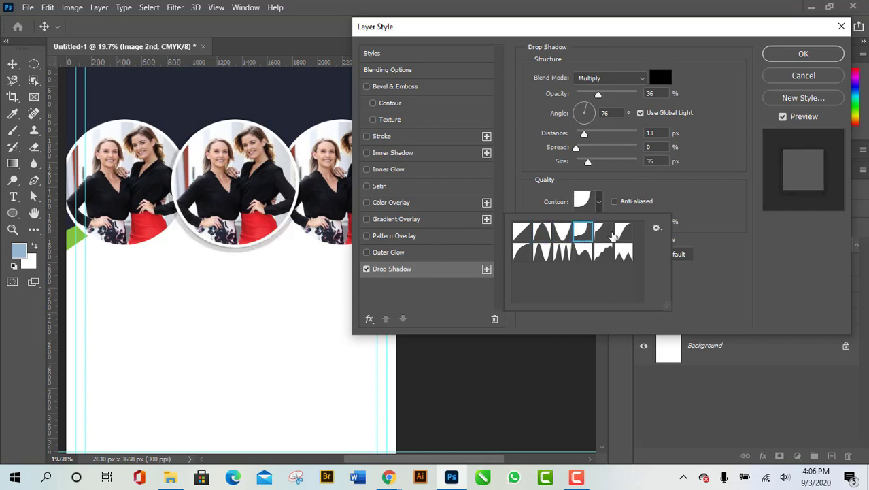
click(603, 233)
click(623, 234)
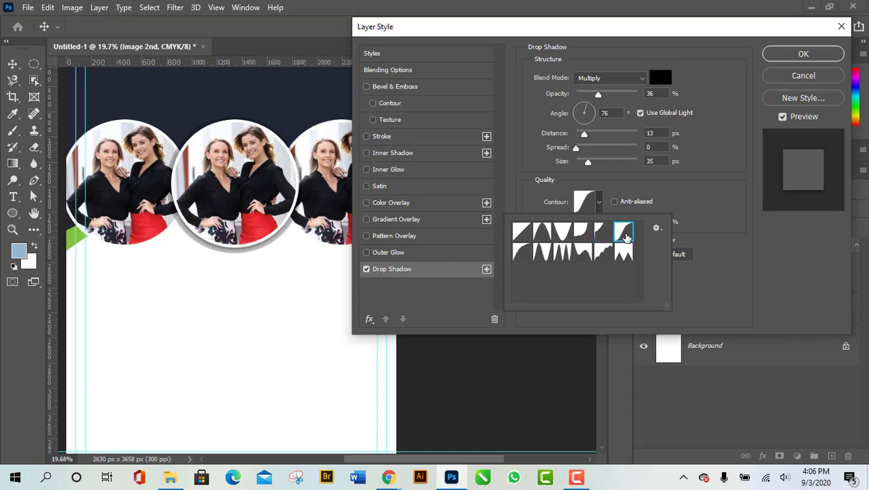
click(521, 253)
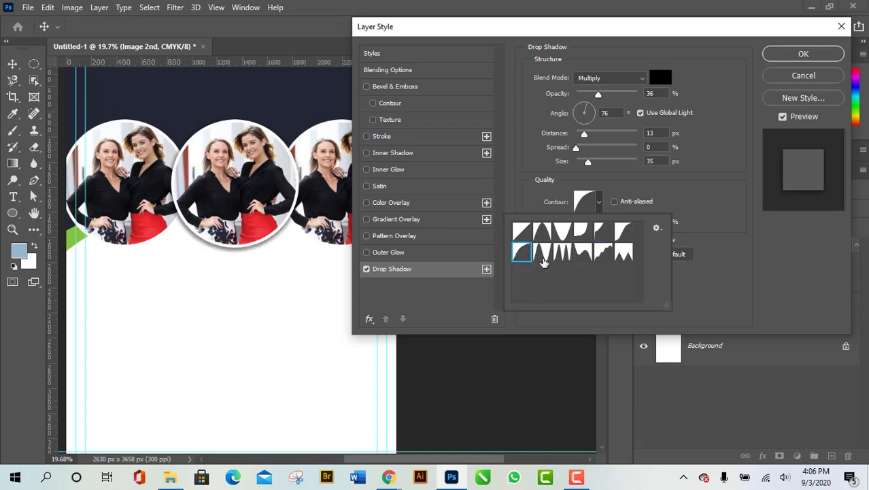
click(543, 256)
click(562, 253)
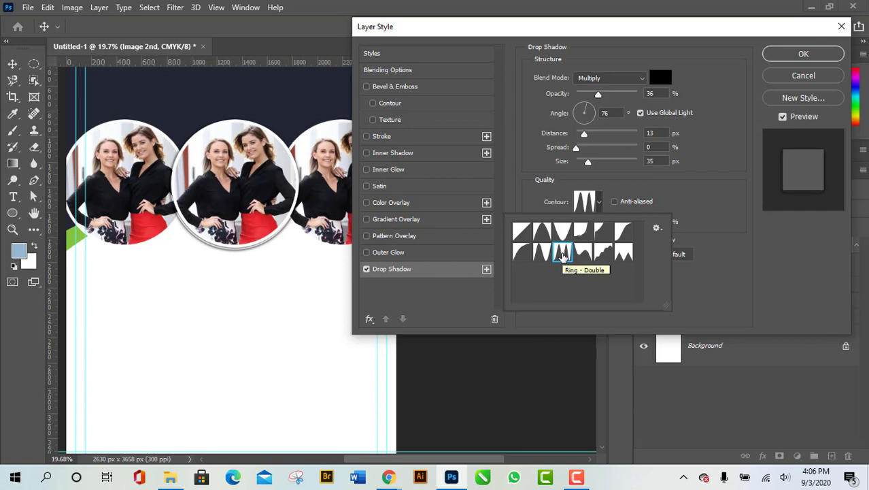
click(583, 253)
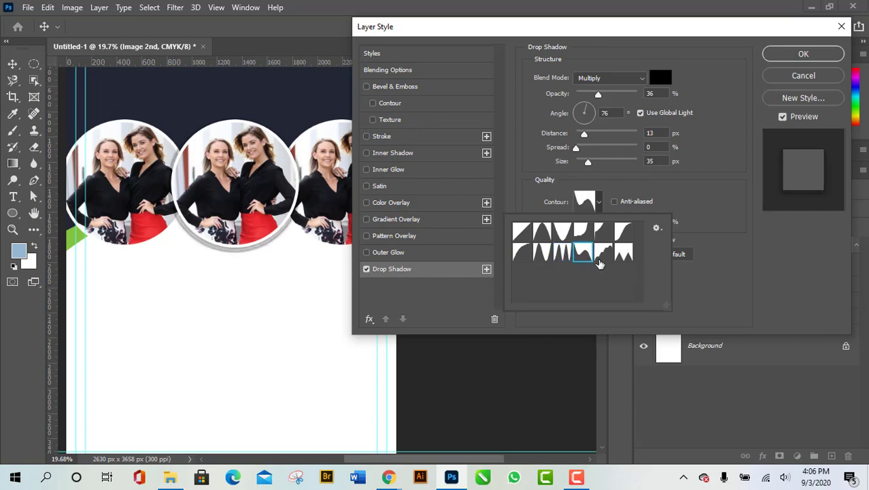
click(602, 255)
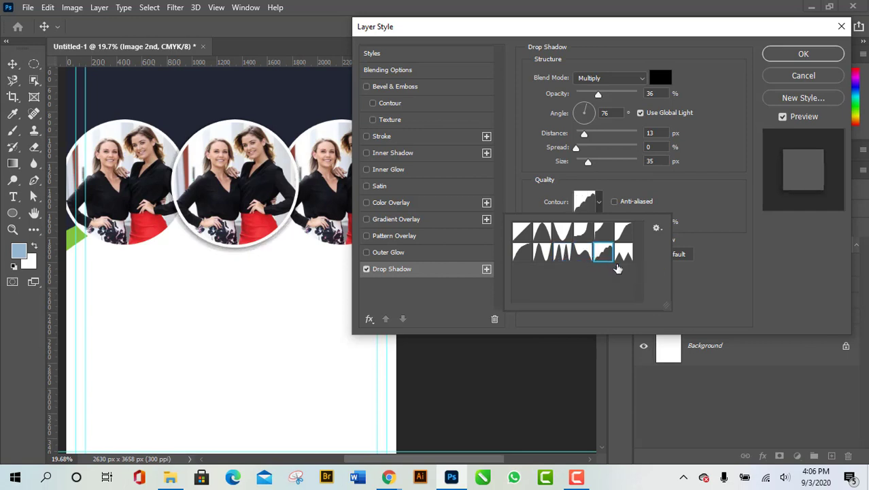
click(624, 256)
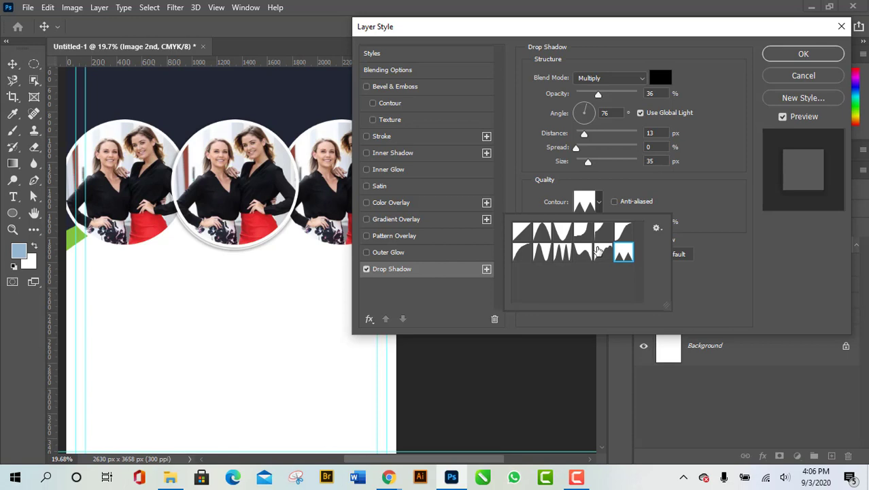
click(520, 233)
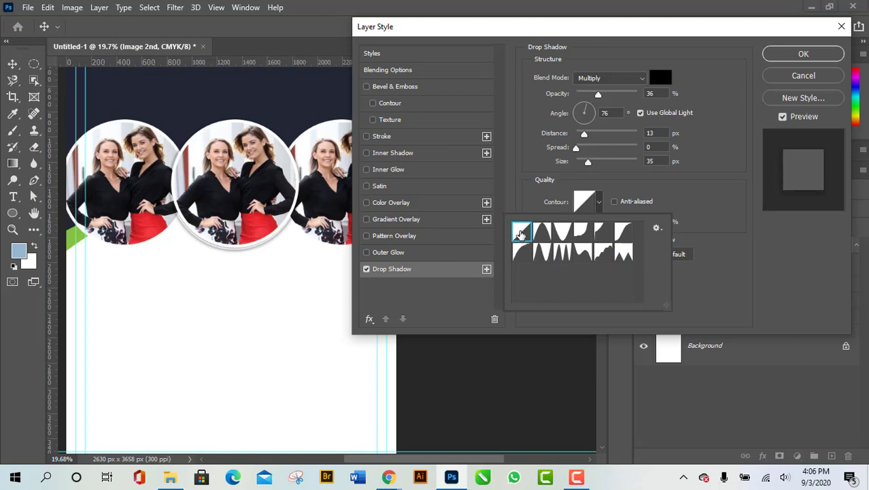
click(723, 189)
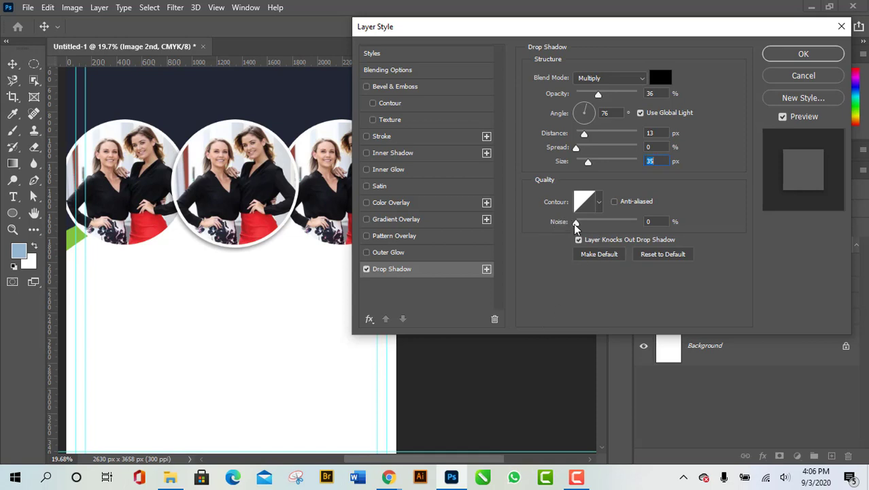
Step: Try up to 99% noise on the drop shadow and set the noise back to 0%
drag(573, 223, 631, 231)
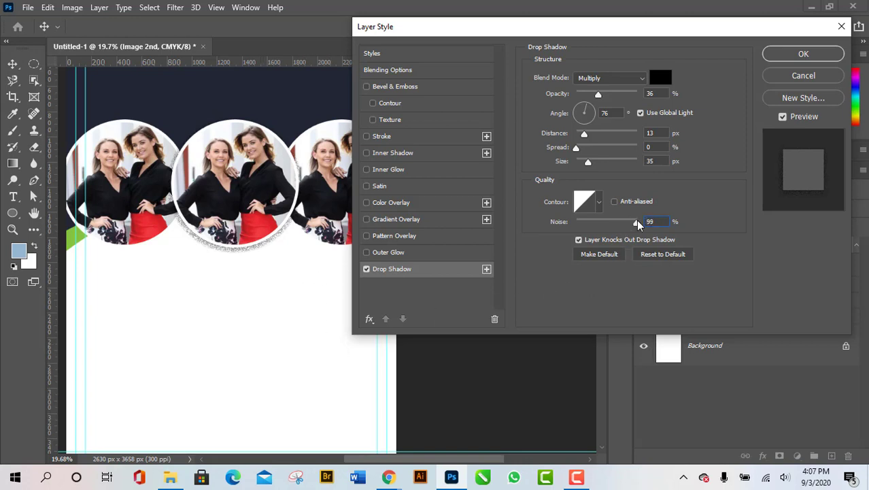
click(637, 221)
click(611, 225)
click(610, 224)
drag(590, 223, 572, 225)
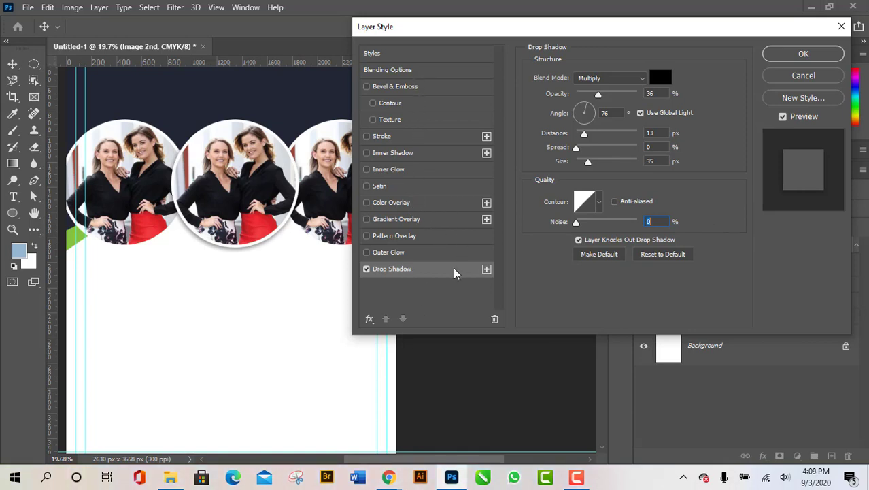
Step: Try a 24 px white outside stroke together with the middle photo's drop shadow, and turn the stroke off again
click(401, 134)
click(419, 270)
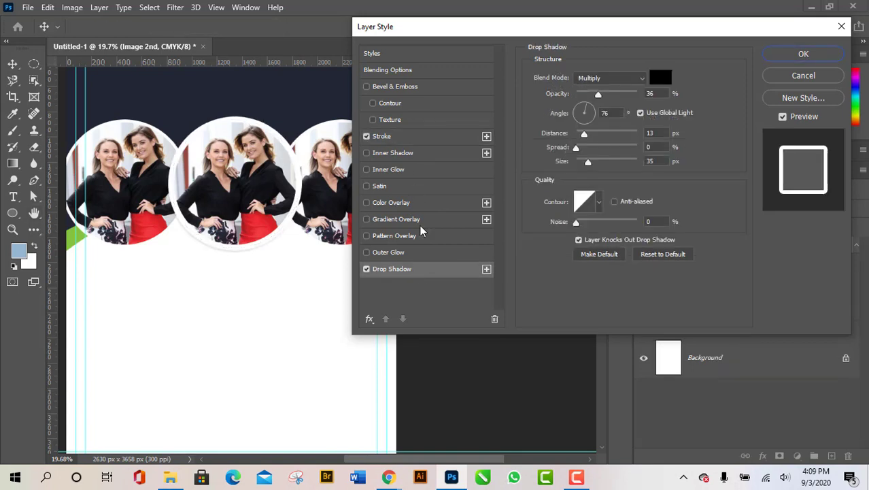
click(367, 137)
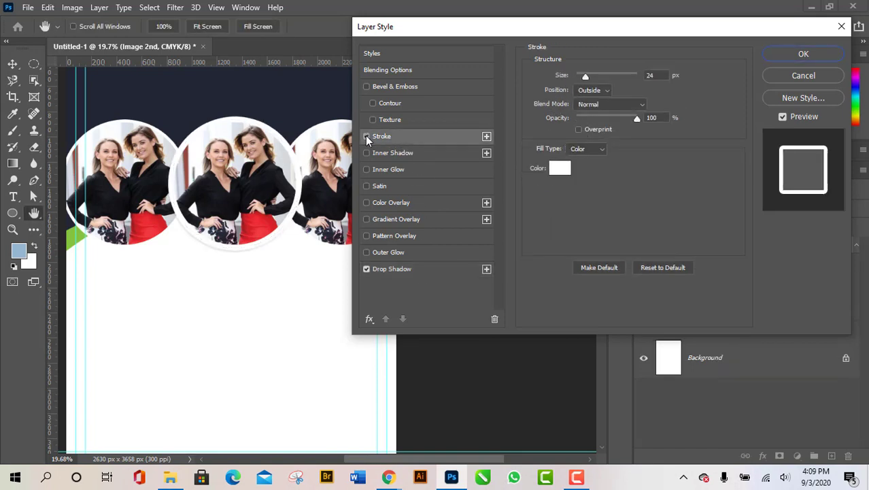
click(366, 136)
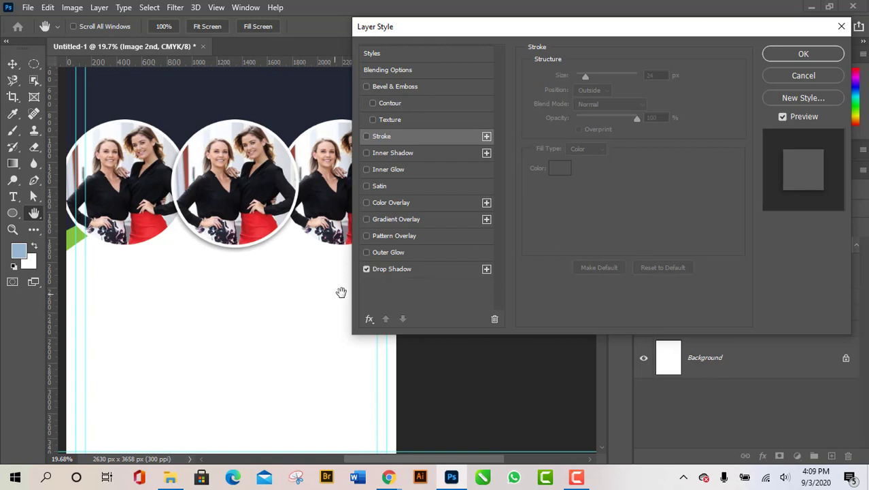
Step: Apply the drop shadow layer style to the Image 2nd group
click(803, 54)
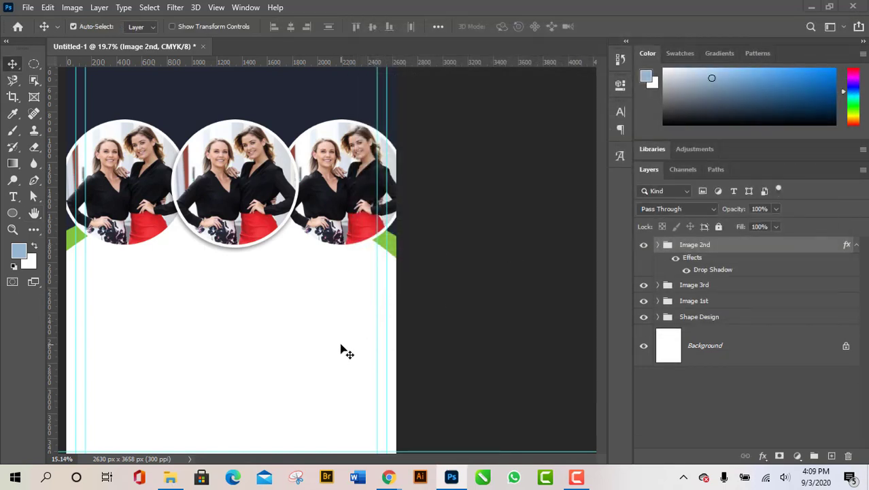
scroll(342, 351, down, 3)
scroll(346, 330, up, 2)
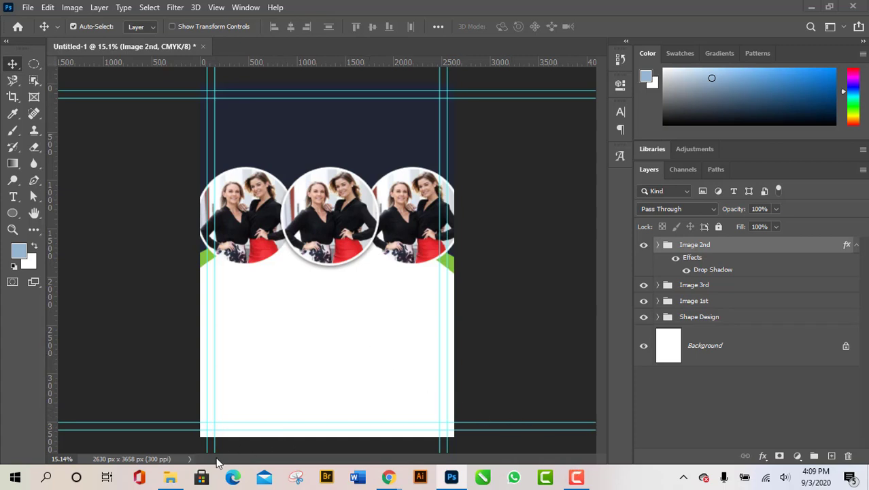
Step: Examine the layout of the reference flyer blog_1-1.jpg in the 10th Class folder and return to Photoshop
click(161, 484)
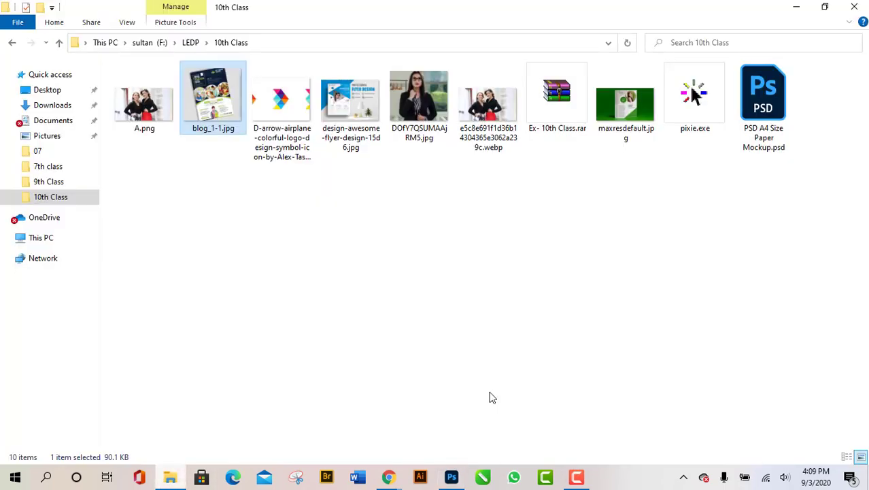
double_click(238, 104)
scroll(483, 265, up, 2)
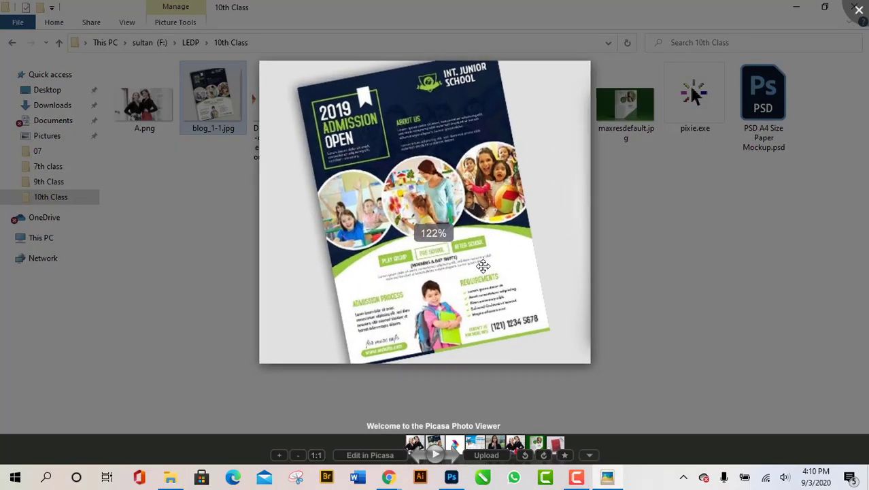
scroll(482, 266, up, 1)
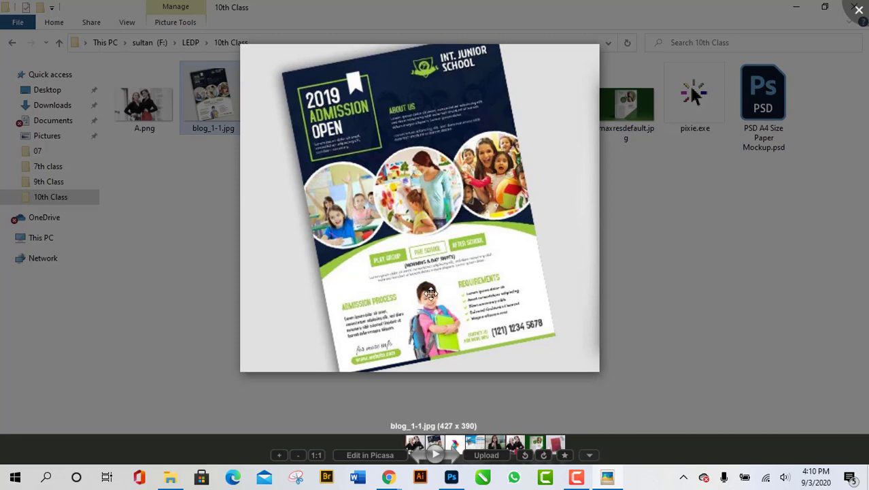
scroll(431, 292, up, 3)
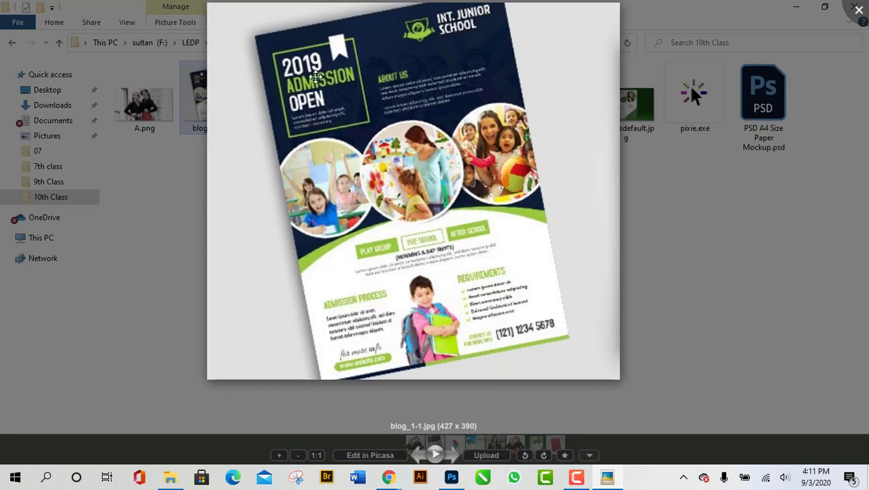
scroll(305, 238, up, 3)
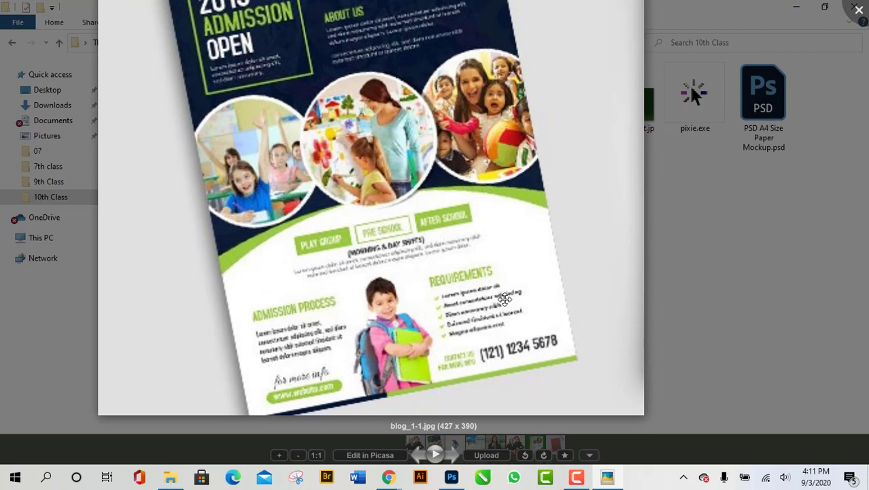
scroll(479, 311, down, 3)
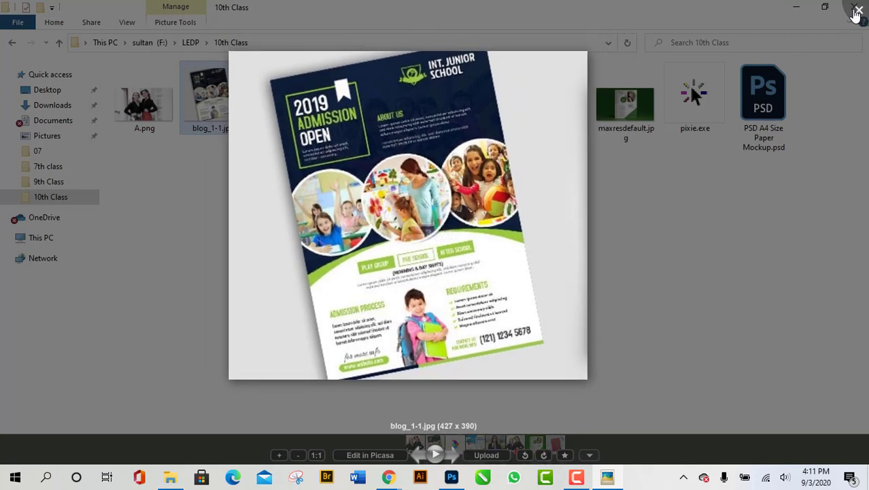
click(856, 12)
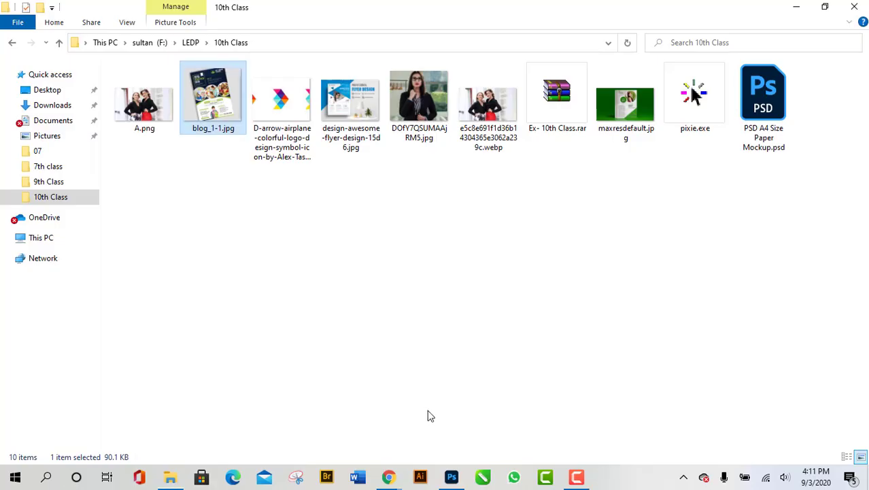
click(451, 477)
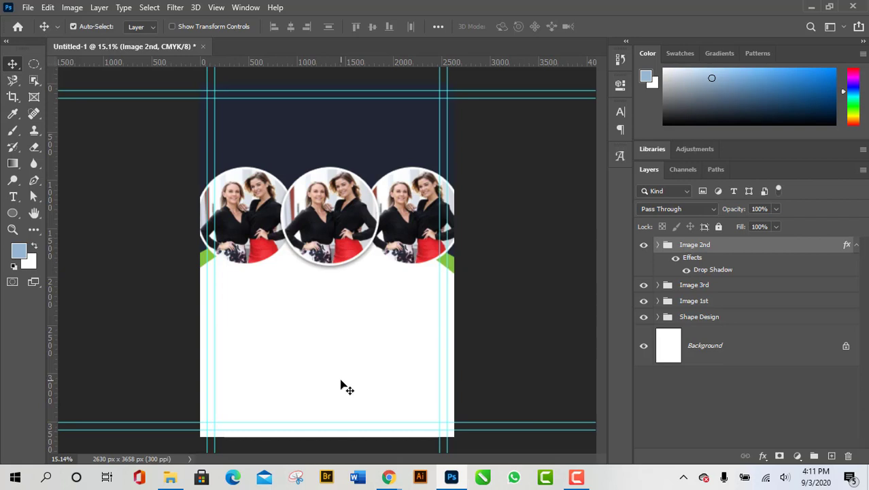
Step: Move the Image 1st, Image 2nd and Image 3rd groups together about 400 px down the page
scroll(272, 99, up, 2)
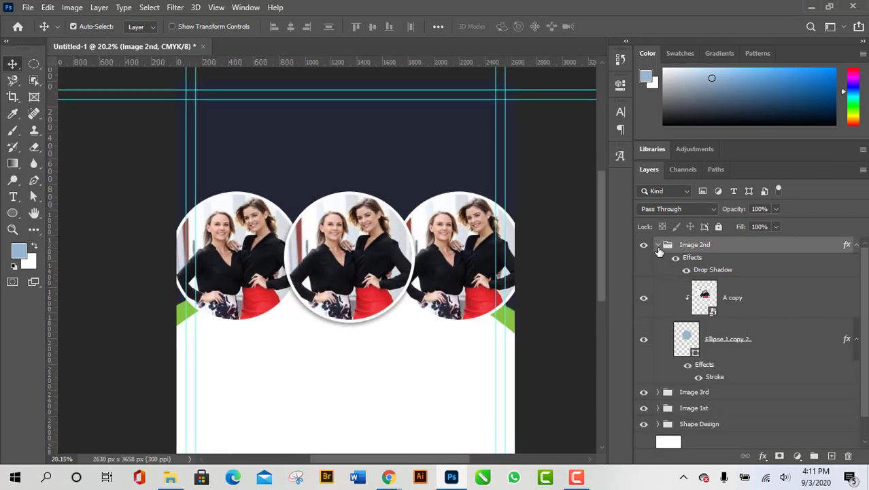
click(711, 286)
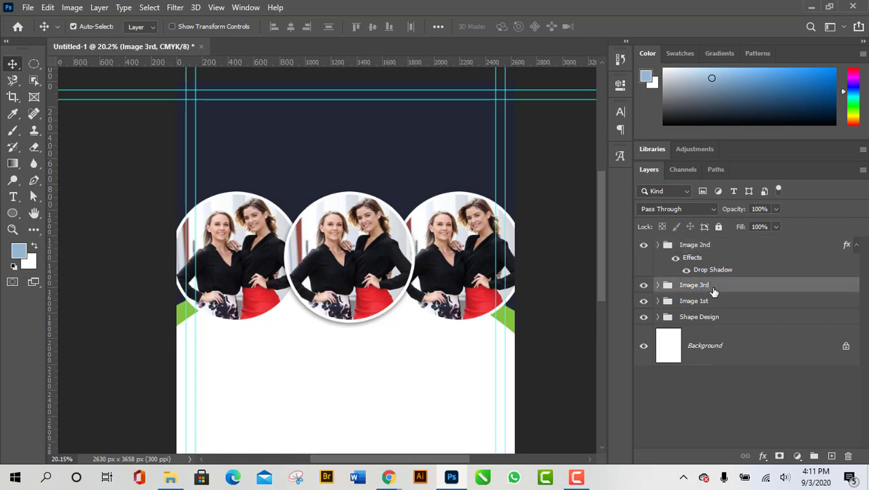
ctrl+click(715, 301)
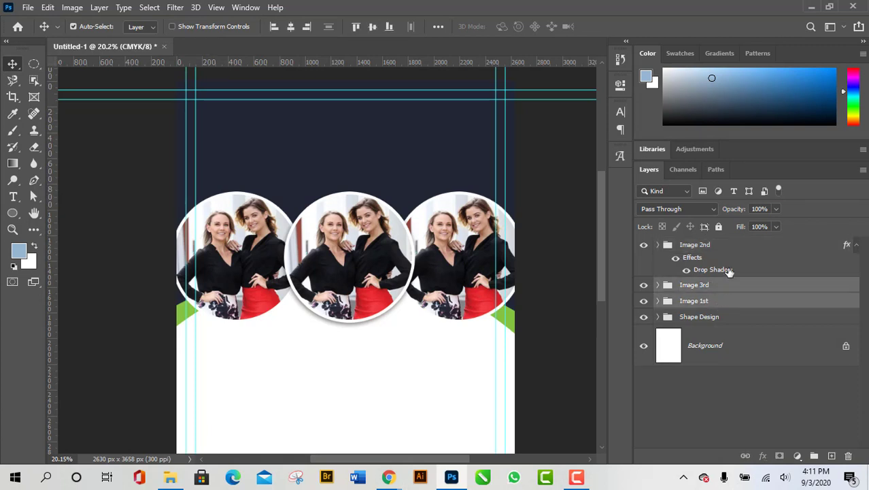
shift+click(715, 247)
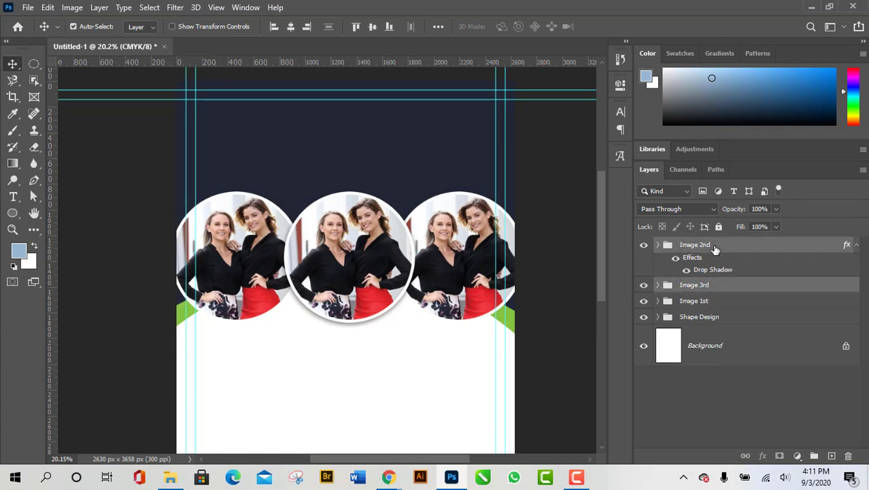
ctrl+click(728, 302)
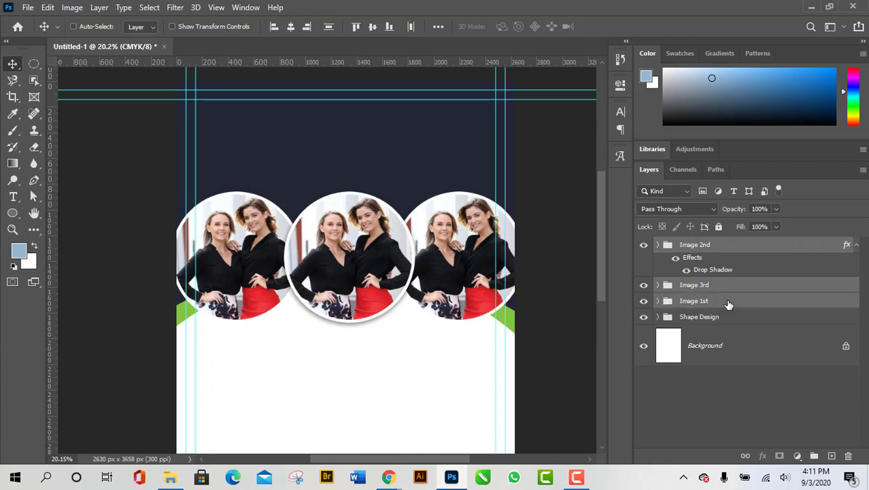
scroll(359, 291, down, 3)
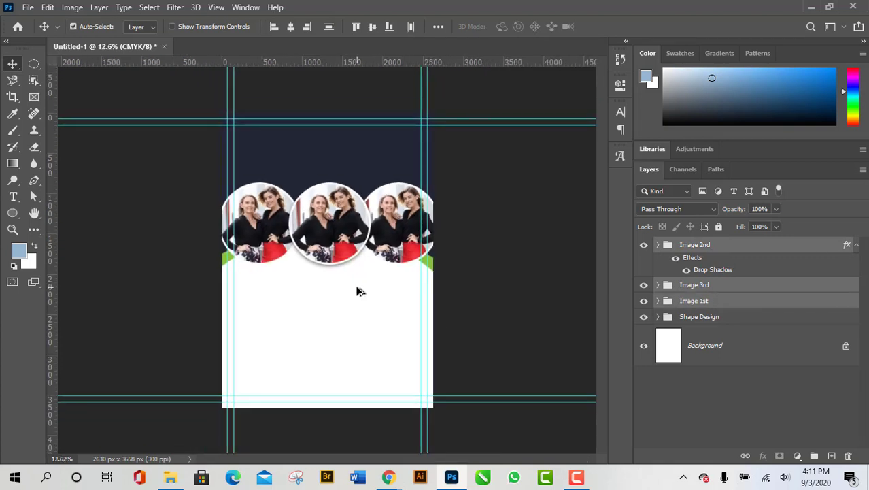
key(shift+Down)
key(shift+Down)
key(shift+Down)
key(shift+Down)
key(shift+Down)
key(shift+Down)
key(shift+Down)
key(shift+Down)
key(shift+Down)
key(shift+Down)
key(shift+Down)
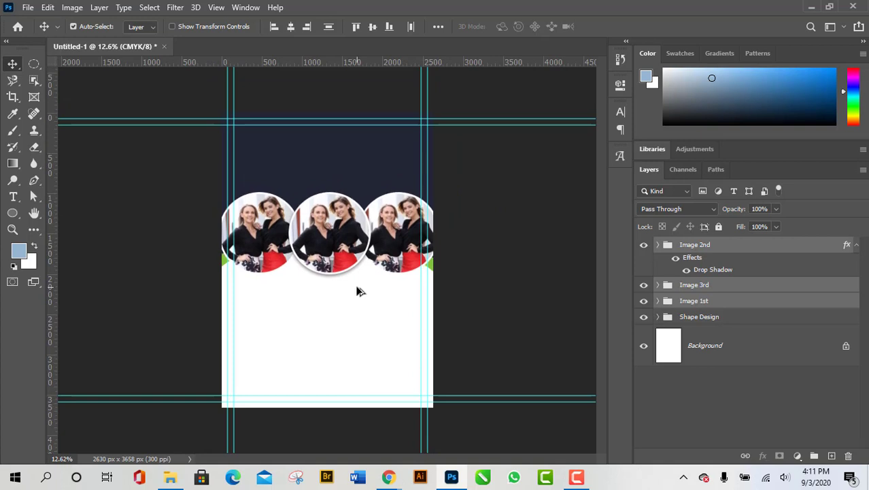
key(shift+Down)
key(shift+Down)
key(shift+Down)
key(shift+Down)
key(shift+Down)
key(shift+Down)
key(shift+Down)
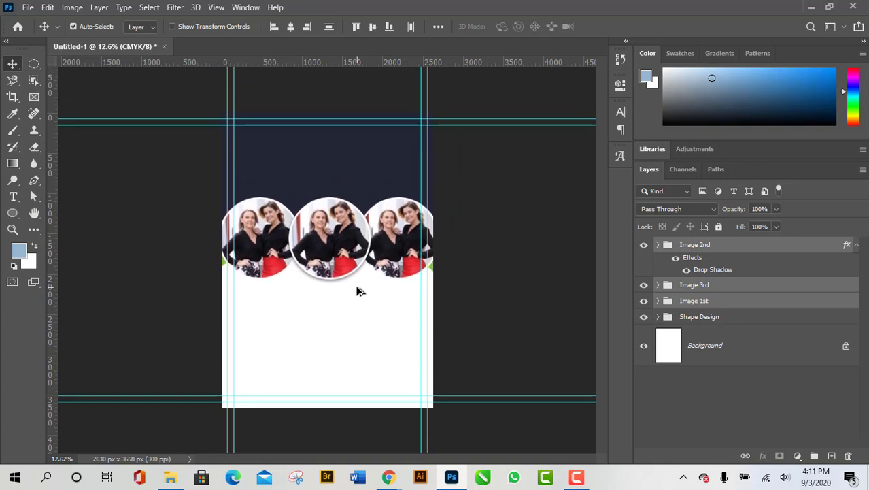
key(shift+Down)
key(shift+Down)
key(shift+Down)
key(shift+Down)
key(shift+Down)
key(shift+Down)
key(shift+Down)
key(shift+Down)
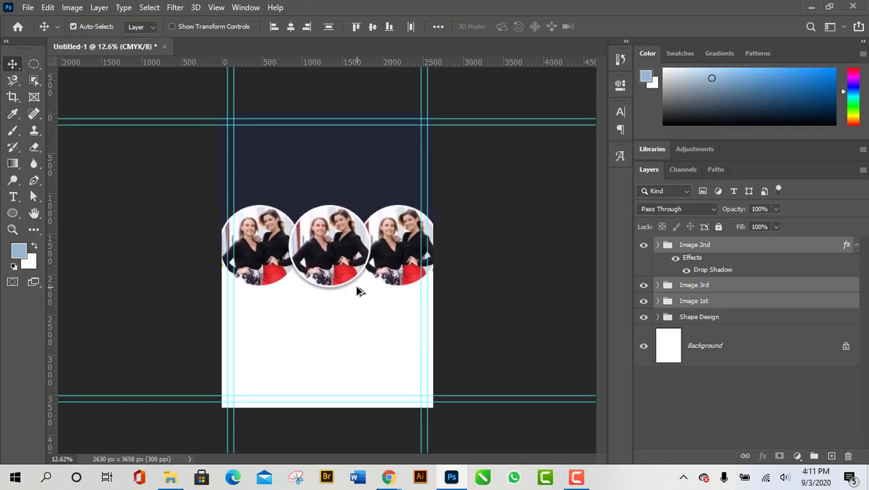
key(shift+Down)
key(shift+Down)
key(shift+Down)
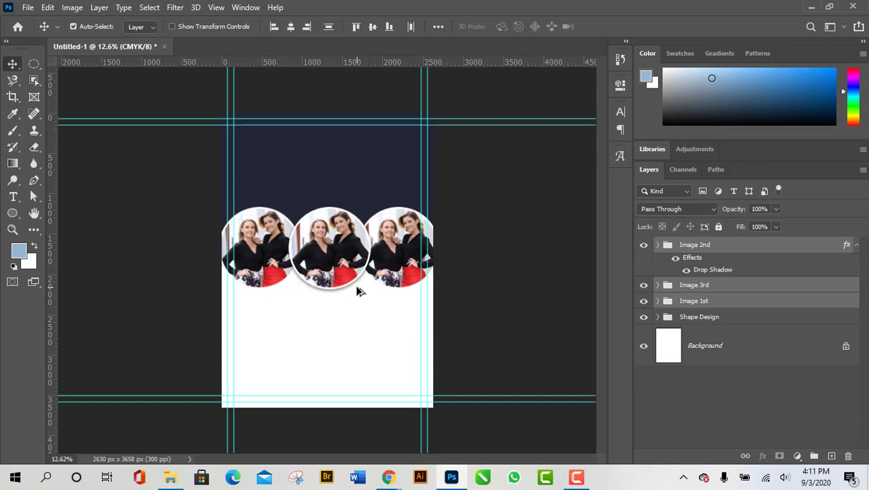
key(shift+Up)
key(shift+Up)
key(shift+Up)
key(shift+Down)
key(shift+Down)
key(shift+Down)
key(shift+Down)
key(shift+Down)
key(shift+Down)
key(shift+Down)
key(shift+Down)
key(shift+Down)
key(shift+Down)
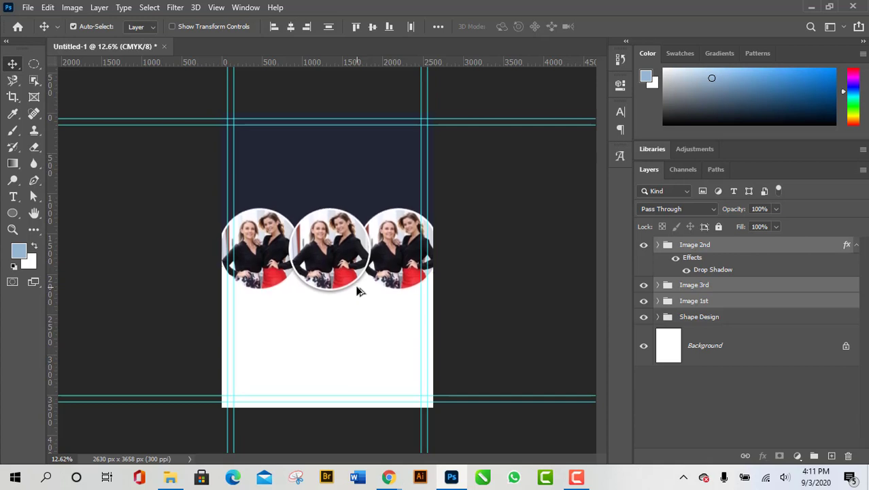
key(shift+Up)
key(shift+Up)
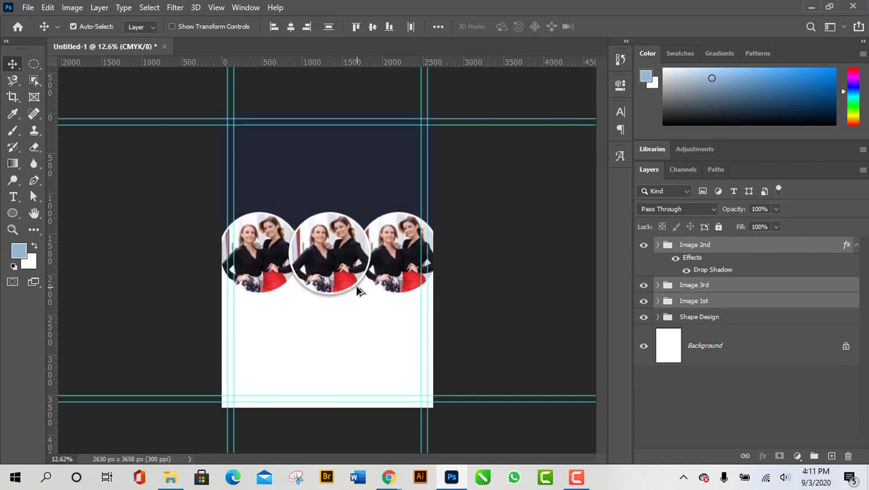
Step: Move the Shape Design group down until its curved green edge shows at both sides below the circular photos
click(761, 320)
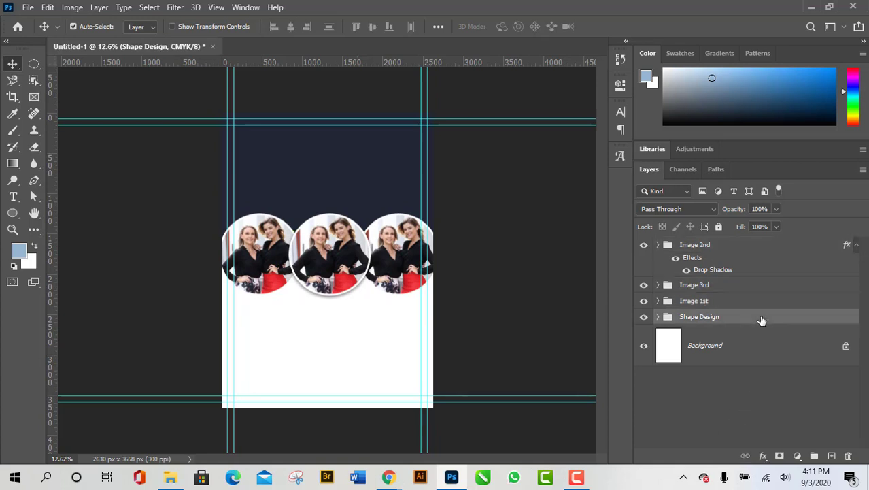
key(shift+Down)
key(shift+Down)
key(shift+Down)
key(shift+Down)
key(shift+Down)
key(shift+Down)
key(shift+Down)
key(shift+Down)
key(shift+Down)
key(shift+Down)
key(shift+Down)
key(shift+Down)
key(shift+Down)
key(shift+Down)
key(shift+Down)
key(shift+Down)
key(shift+Down)
key(shift+Down)
key(shift+Down)
key(shift+Down)
key(shift+Down)
key(shift+Down)
key(shift+Down)
key(shift+Down)
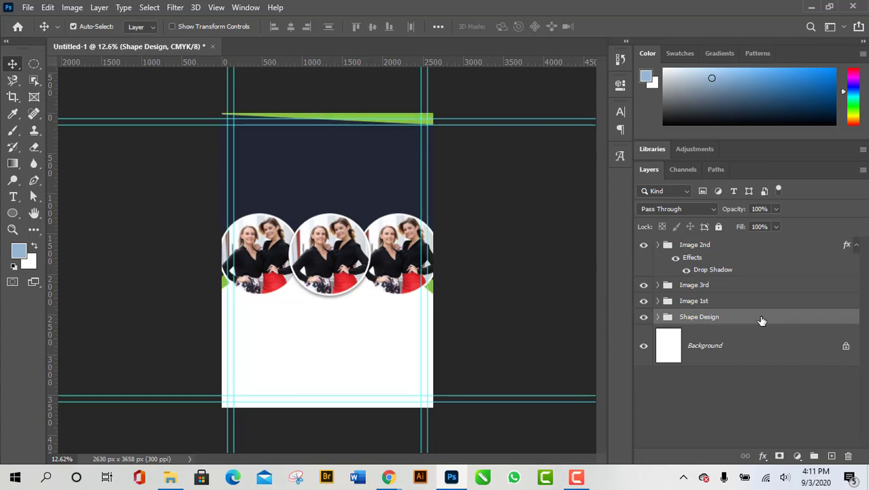
key(shift+Down)
key(shift+Down)
key(shift+Down)
key(shift+Down)
key(shift+Down)
key(shift+Down)
key(shift+Down)
key(shift+Down)
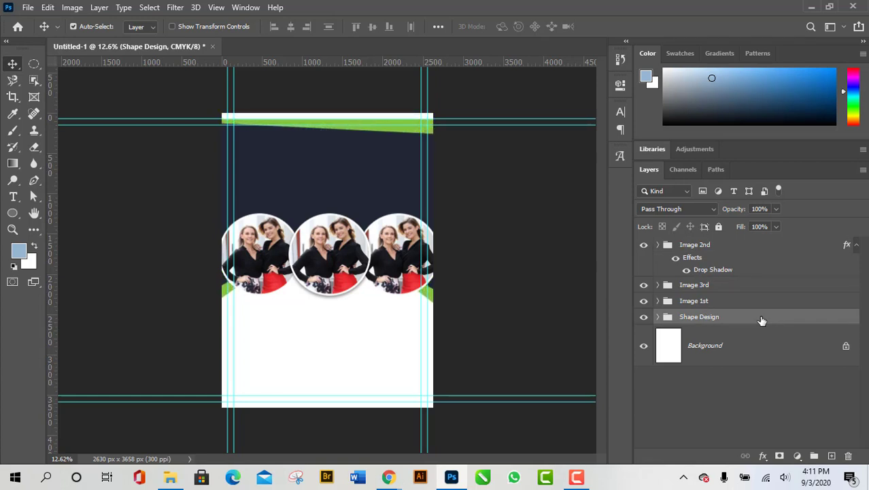
key(shift+Down)
key(shift+Down)
key(shift+Down)
key(shift+Down)
key(shift+Down)
key(shift+Down)
key(shift+Down)
key(shift+Down)
key(shift+Down)
key(shift+Down)
key(shift+Down)
key(shift+Down)
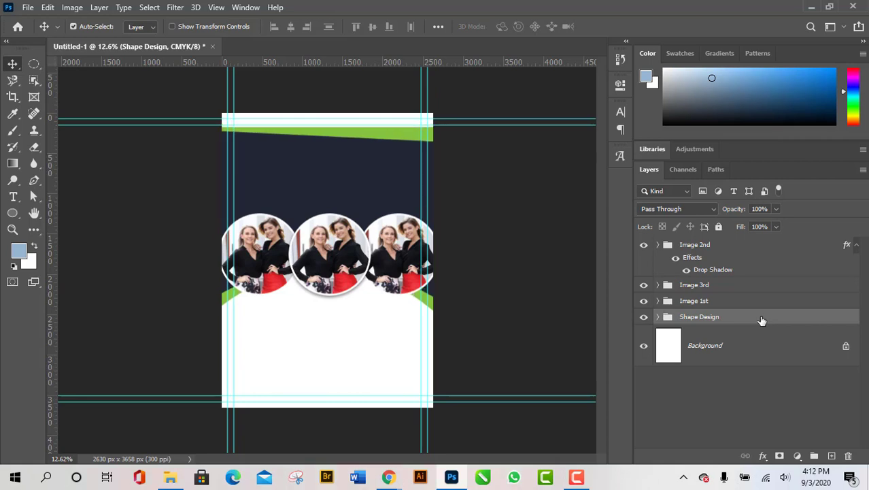
key(shift+Down)
key(shift+Down)
key(shift+Down)
key(shift+Down)
key(shift+Down)
key(shift+Down)
key(shift+Down)
key(shift+Down)
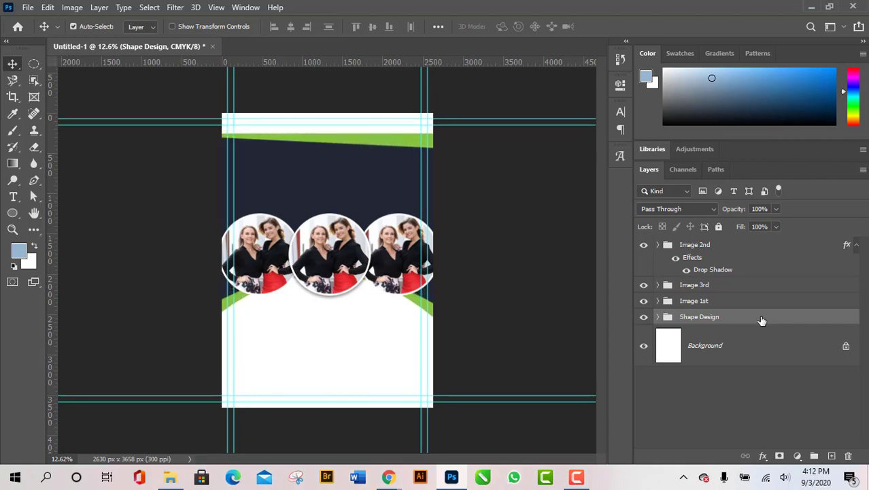
key(shift+Down)
key(shift+Down)
key(shift+Down)
key(shift+Down)
key(shift+Down)
key(shift+Down)
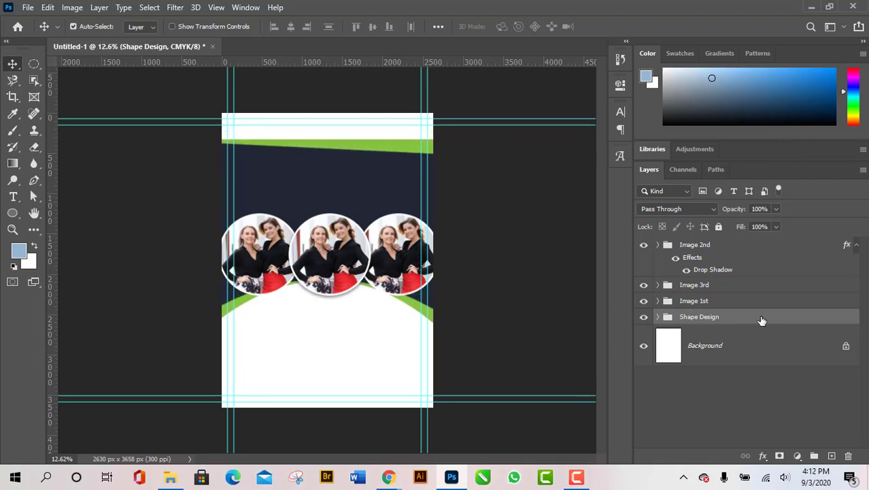
key(shift+Down)
key(shift+Down)
key(shift+Down)
key(shift+Down)
key(shift+Down)
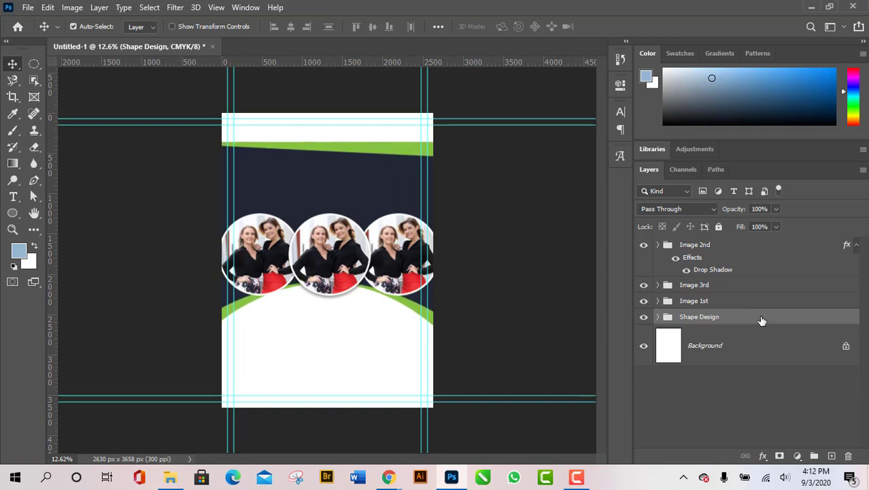
key(shift+Down)
key(shift+Down)
key(shift+Down)
key(shift+Down)
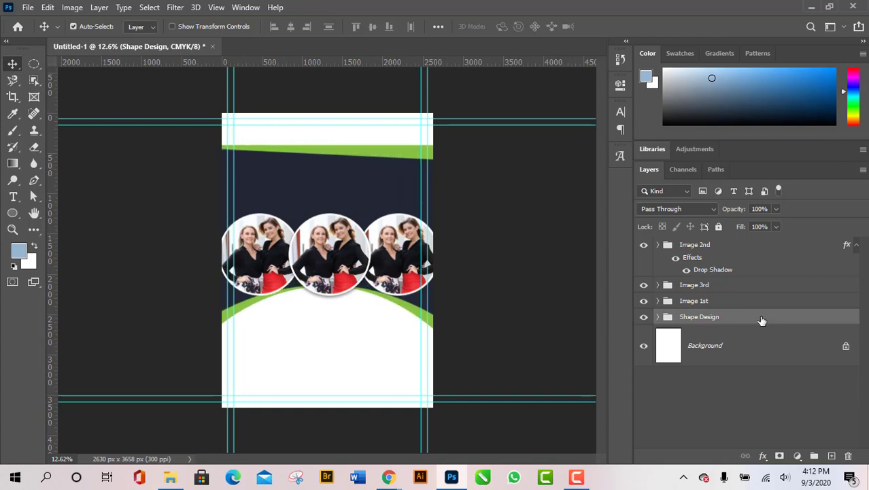
key(shift+Up)
key(shift+Up)
key(shift+Up)
key(shift+Up)
key(shift+Up)
key(shift+Up)
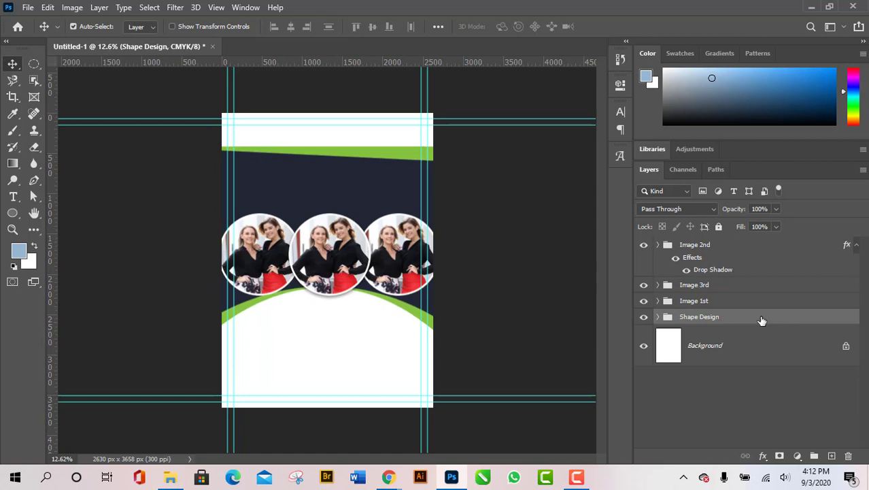
key(shift+Up)
key(shift+Up)
key(shift+Up)
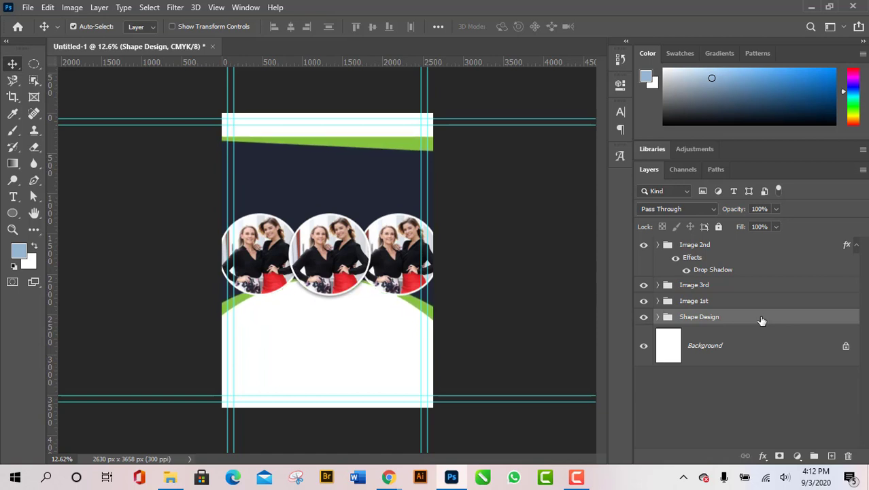
key(shift+Up)
key(shift+Up)
key(shift+Up)
key(shift+Up)
key(shift+Up)
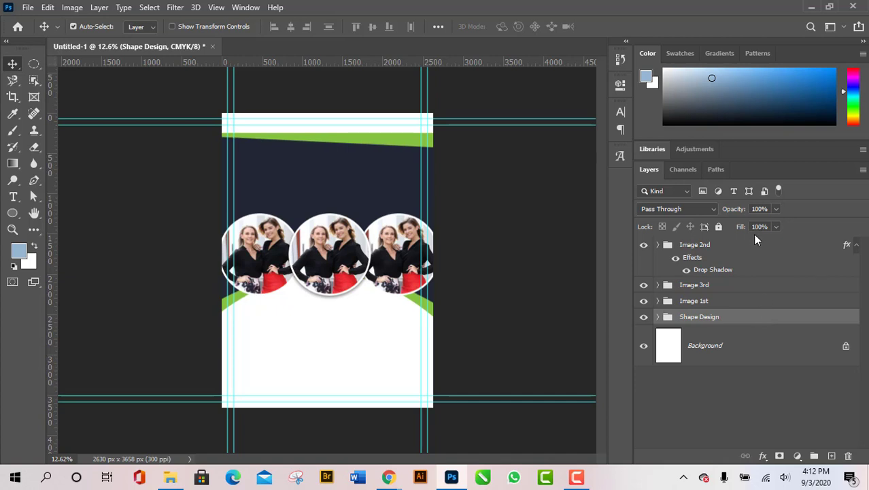
Step: Stretch the dark Shape 1 in the Shape Design group upward past the page's upper edge, to about 125% height
click(659, 317)
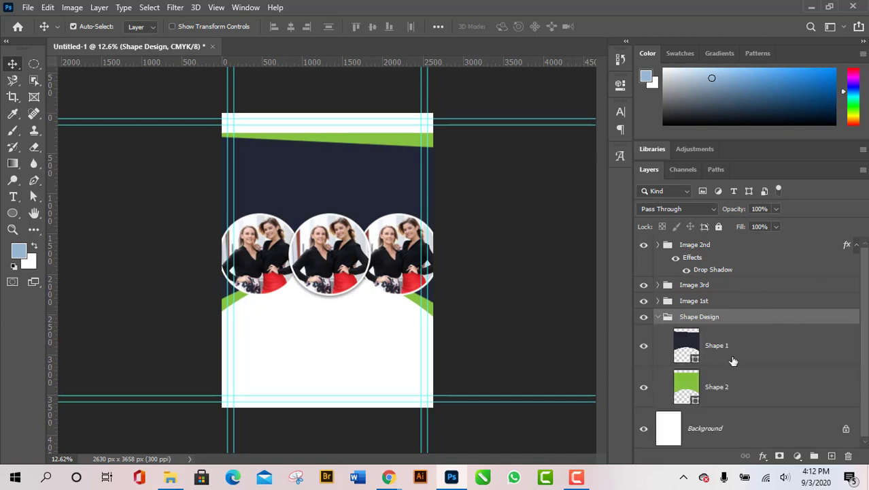
click(693, 345)
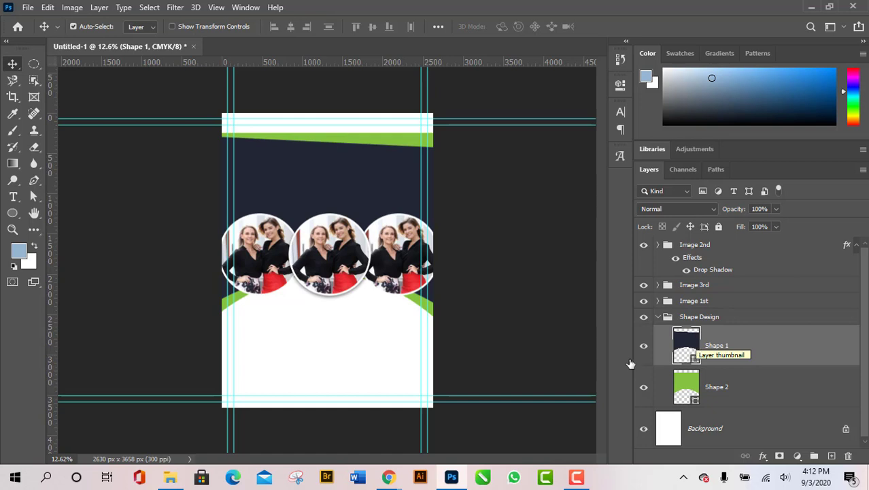
ctrl+click(346, 406)
key(ctrl+t)
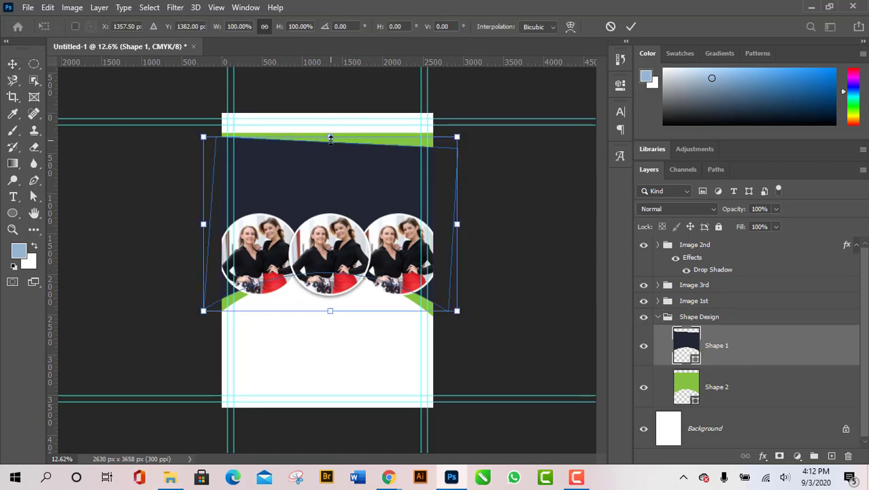
drag(329, 137, 330, 93)
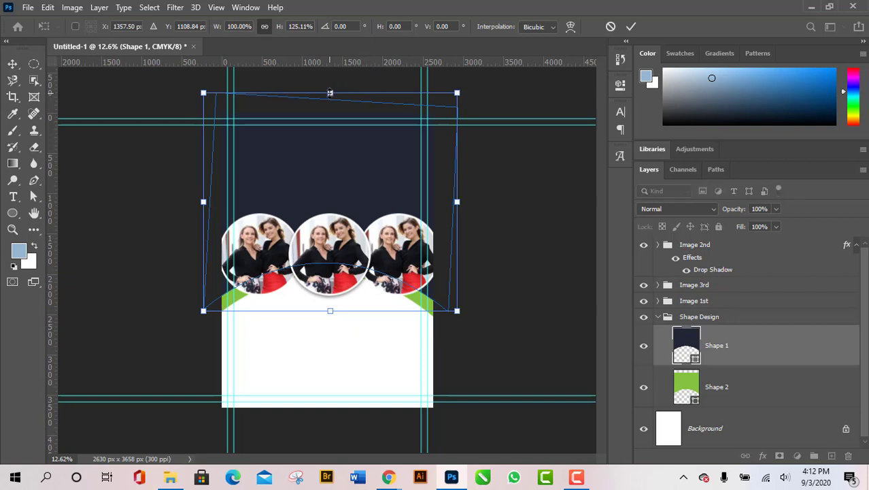
click(631, 27)
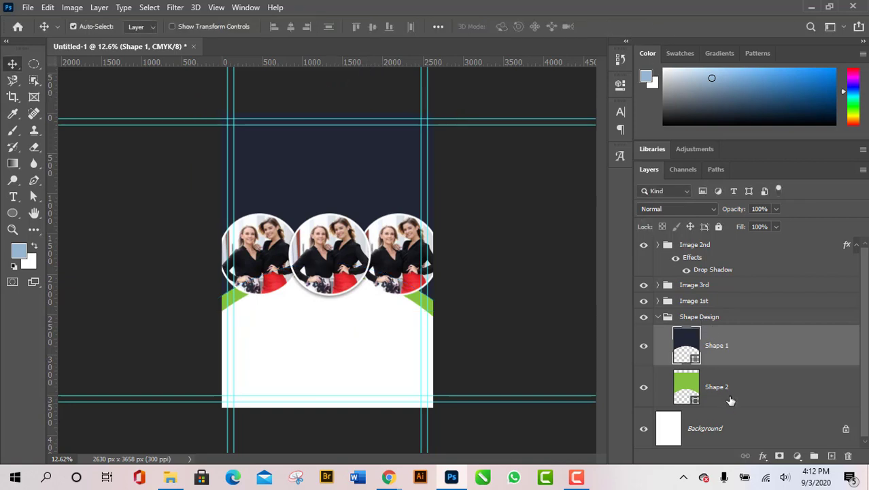
Step: Stretch the green Shape 2 upward past the page's upper edge to about 114% height and collapse the Shape Design group
click(731, 401)
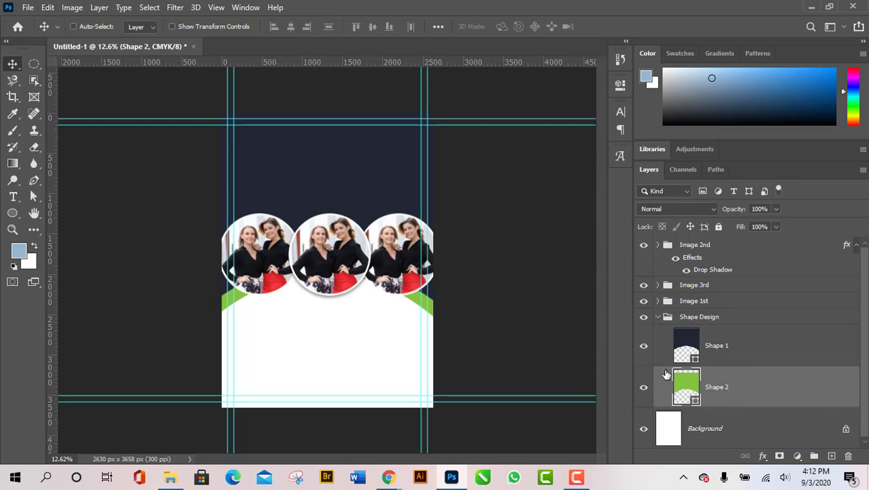
key(ctrl+t)
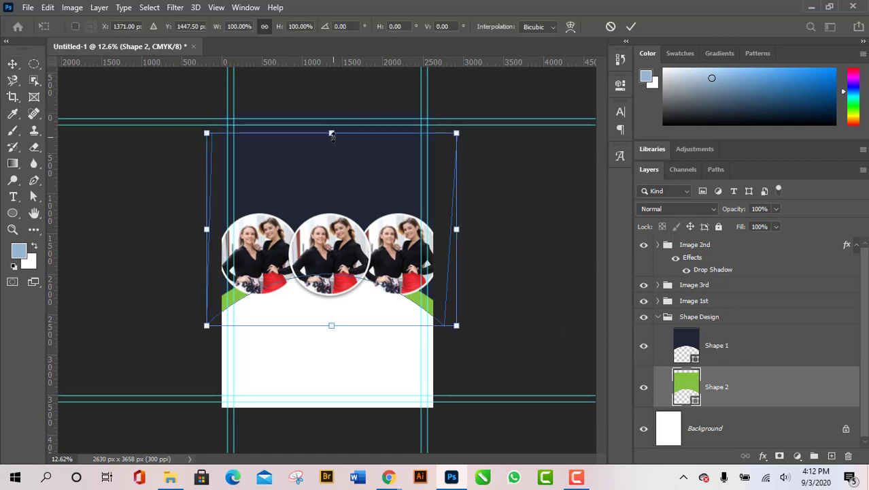
drag(331, 133, 337, 108)
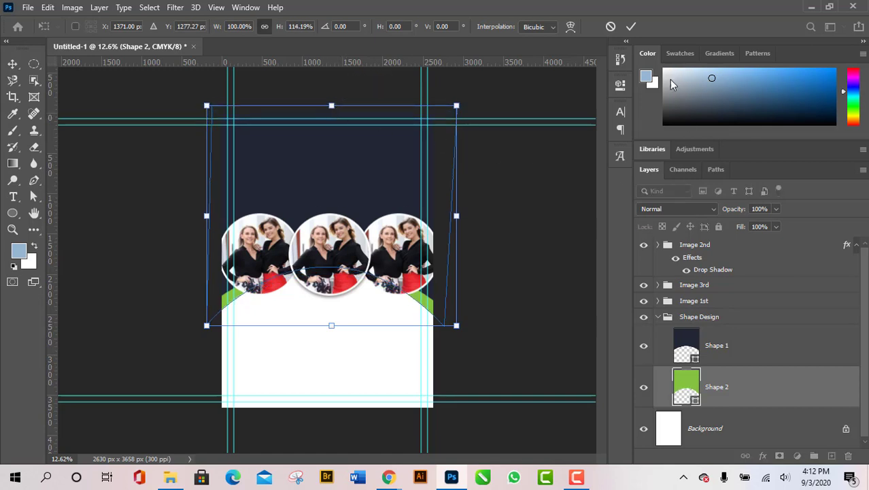
click(631, 26)
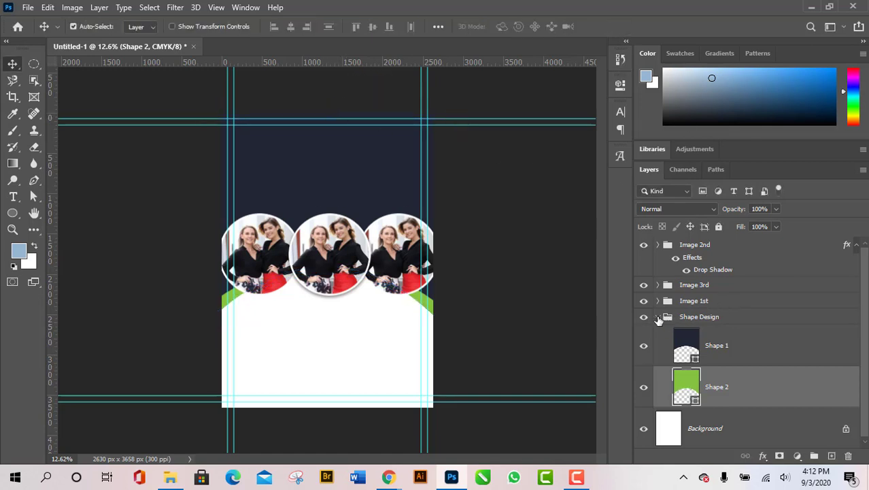
click(658, 317)
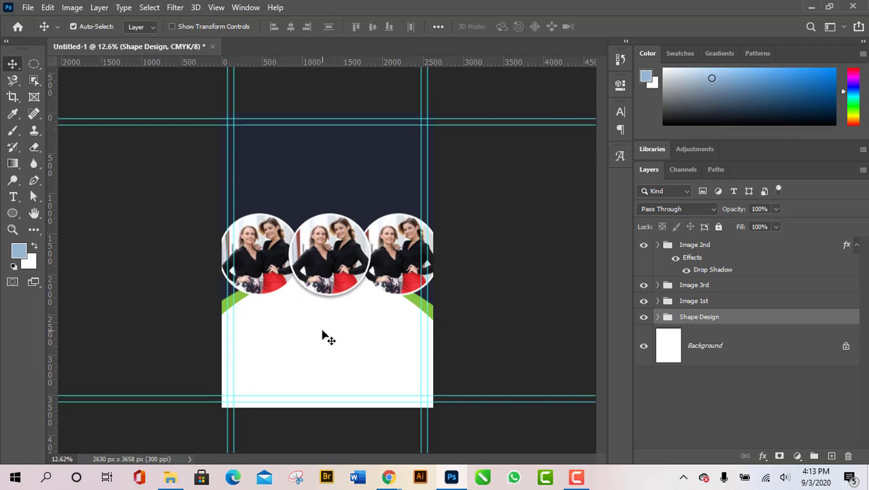
Step: Examine the contents of the Image 2nd group, including its drop shadow, clipped A copy layer and ellipse with stroke
scroll(468, 195, up, 1)
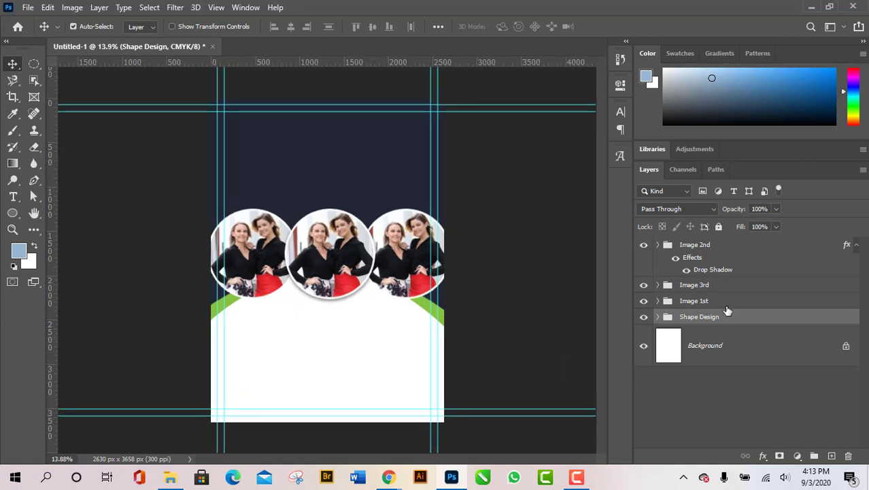
click(657, 245)
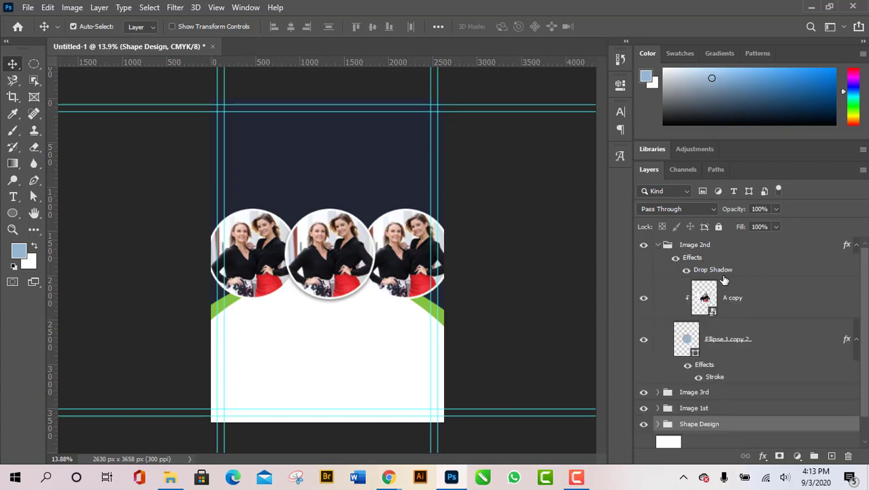
click(736, 297)
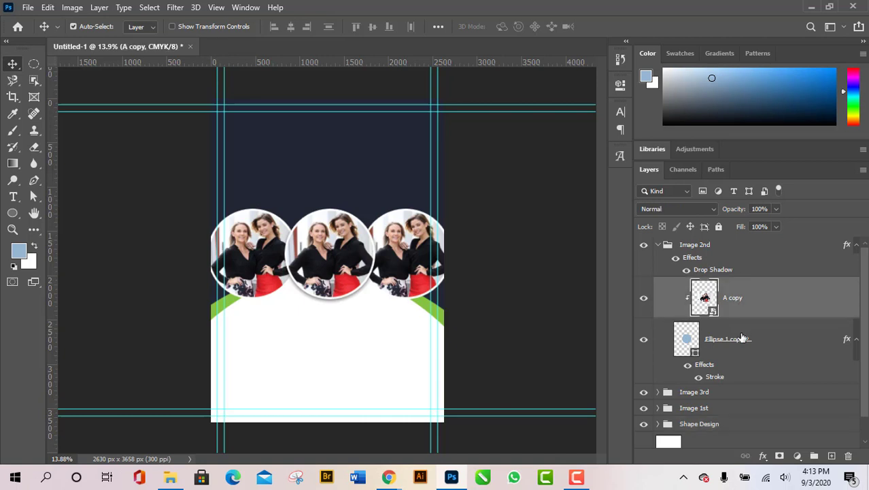
click(659, 246)
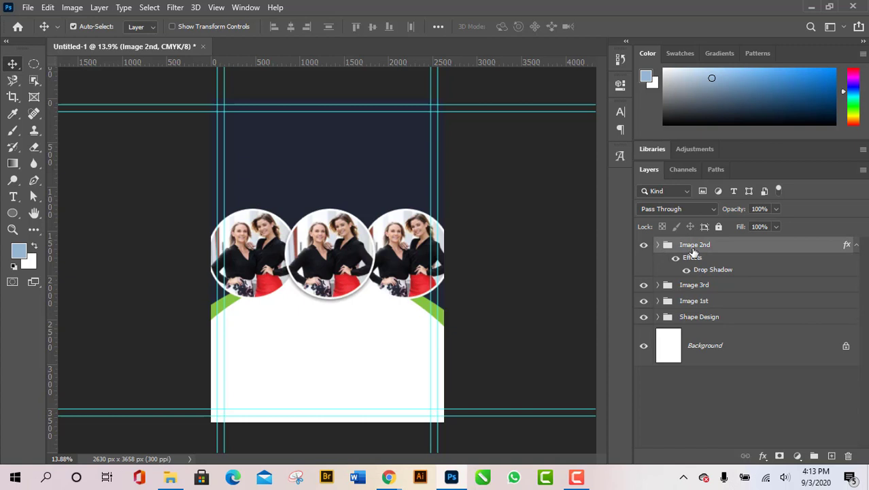
click(658, 246)
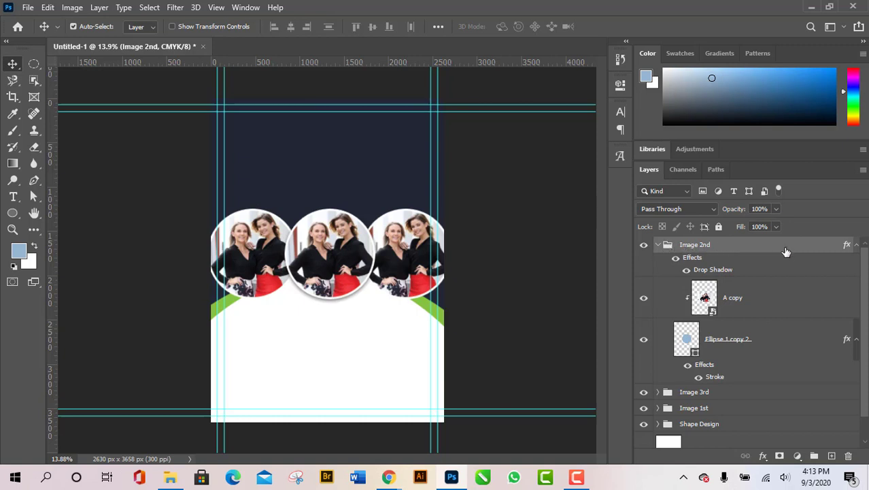
click(658, 245)
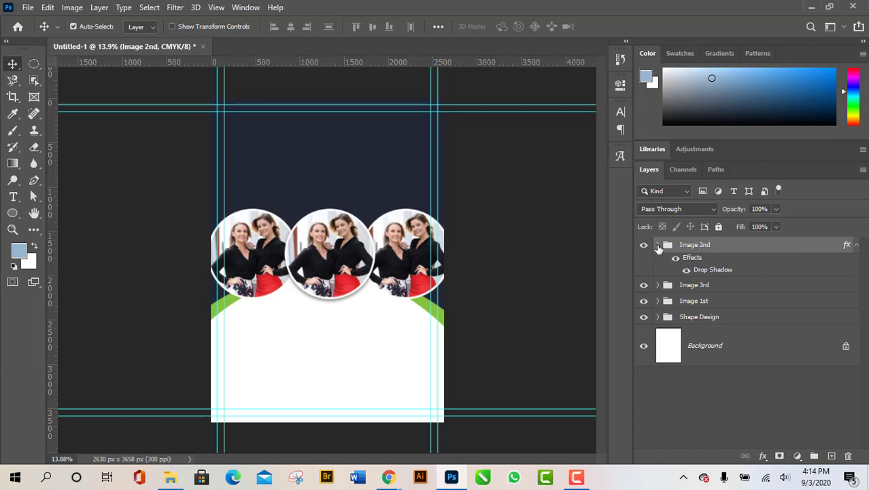
click(657, 245)
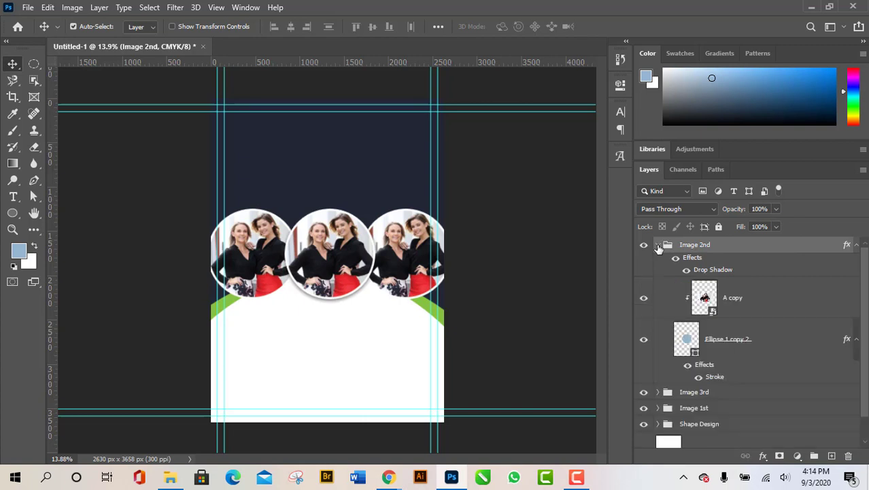
click(658, 245)
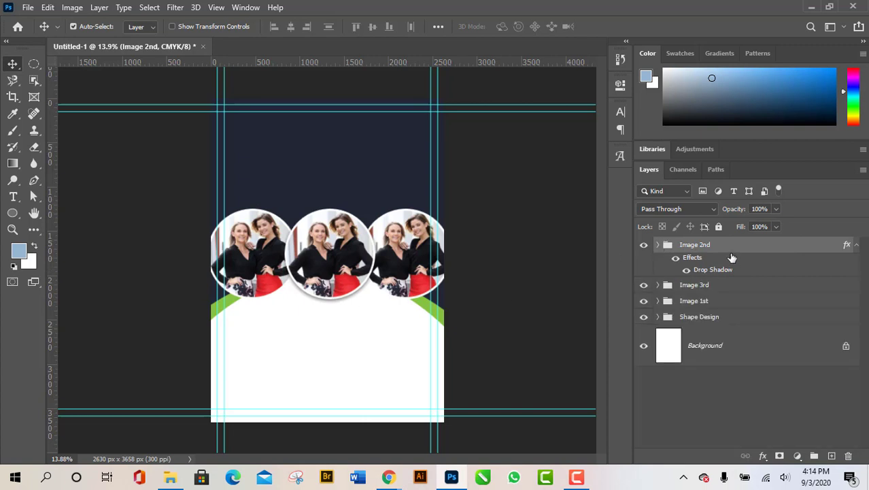
click(657, 245)
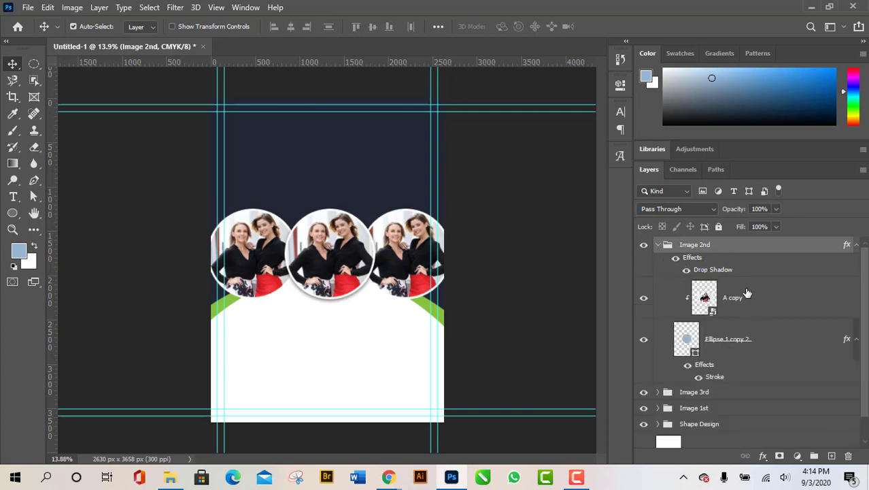
click(658, 245)
Step: Review the layer commands available for the Image 2nd group and compare them with those for its A copy layer
right_click(752, 250)
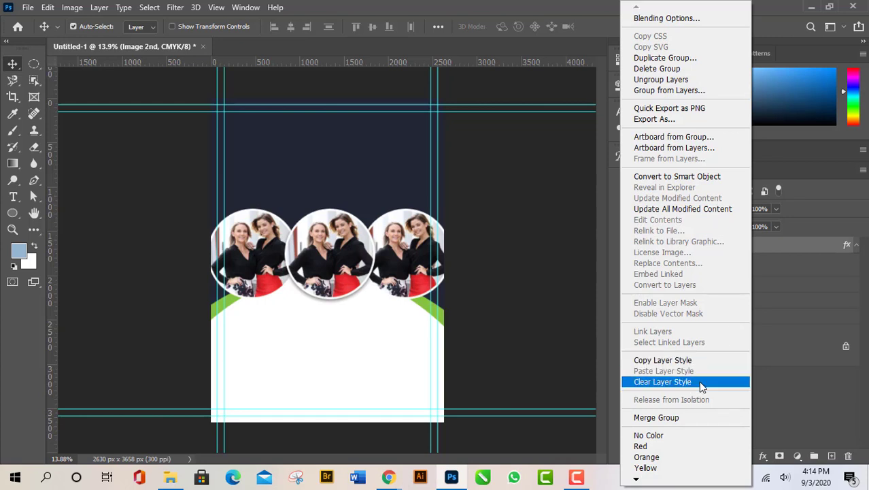
click(801, 248)
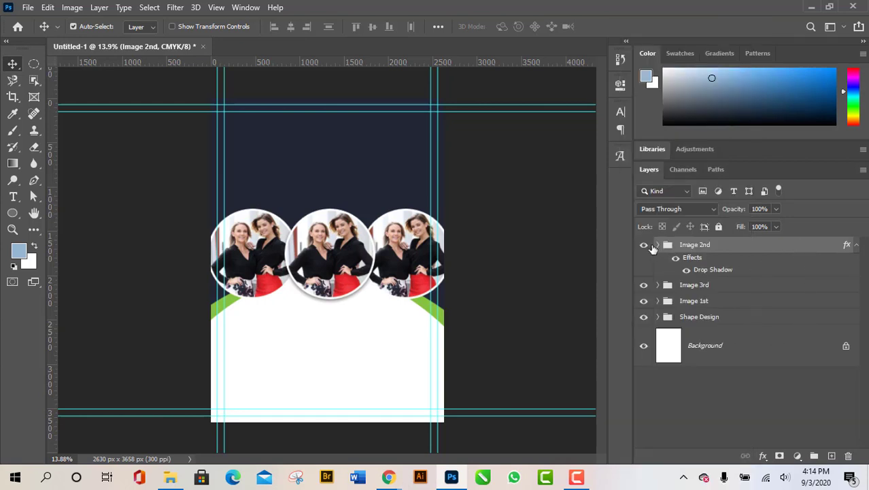
click(658, 245)
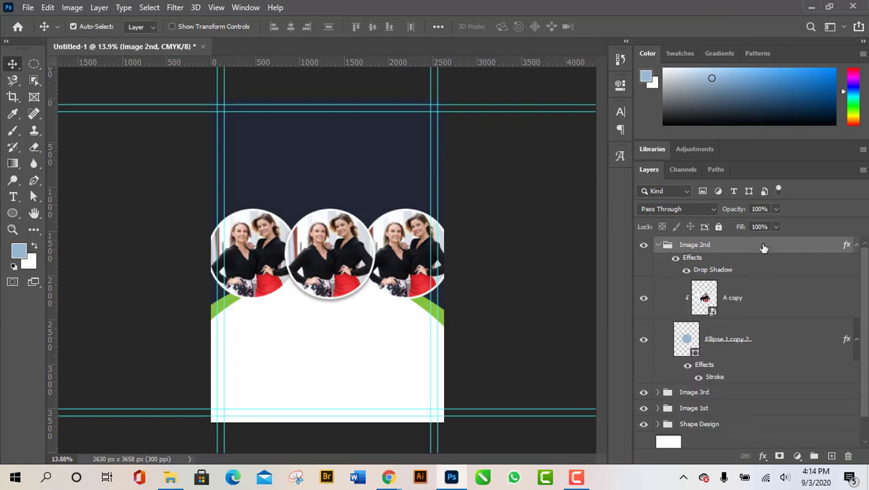
click(737, 304)
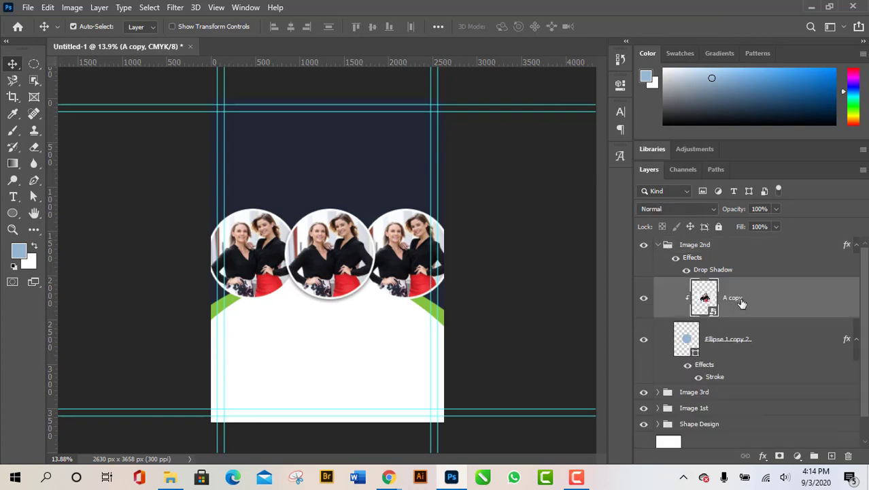
right_click(739, 306)
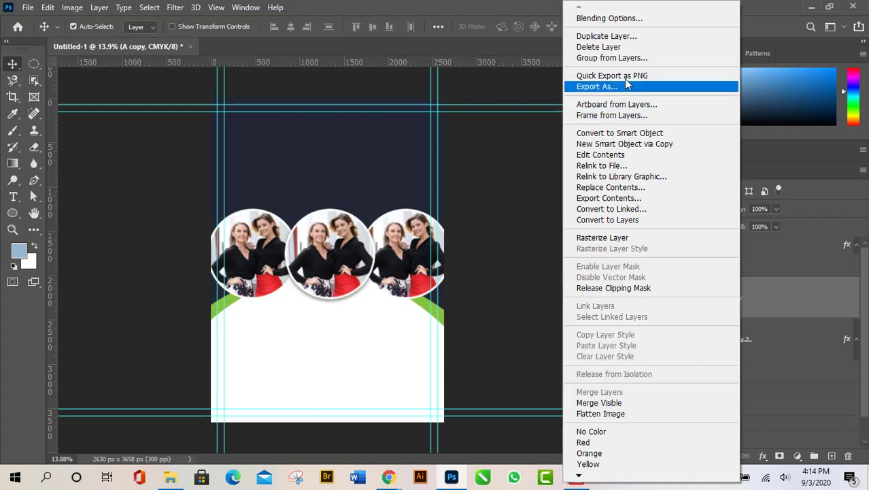
click(798, 325)
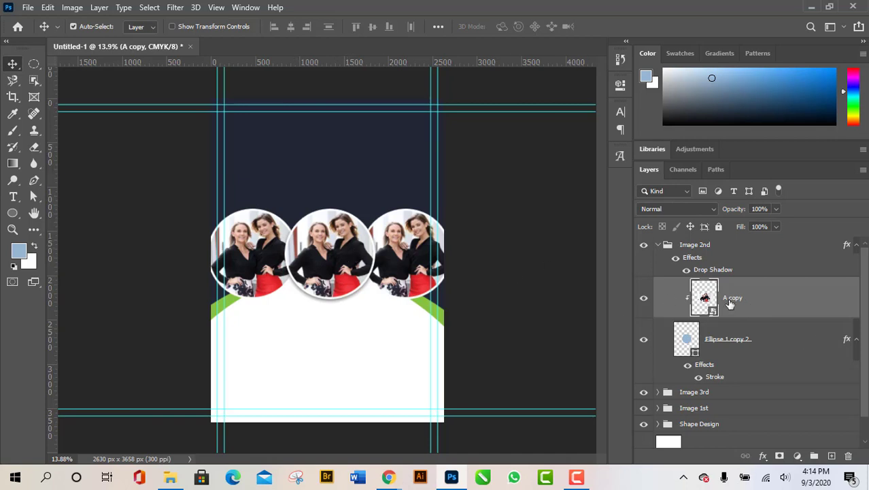
right_click(333, 247)
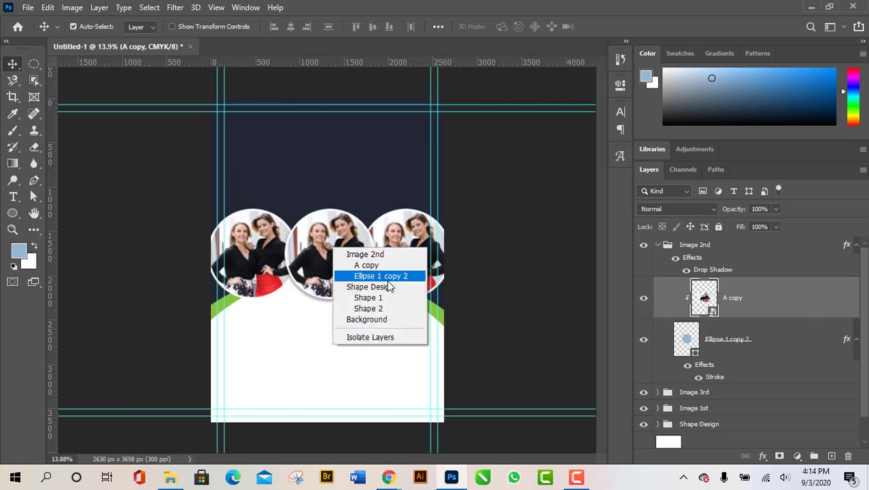
click(741, 310)
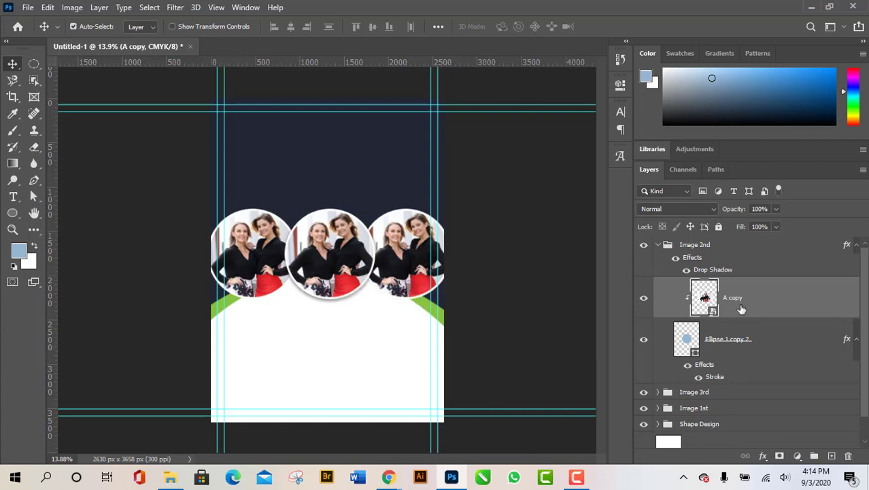
right_click(742, 310)
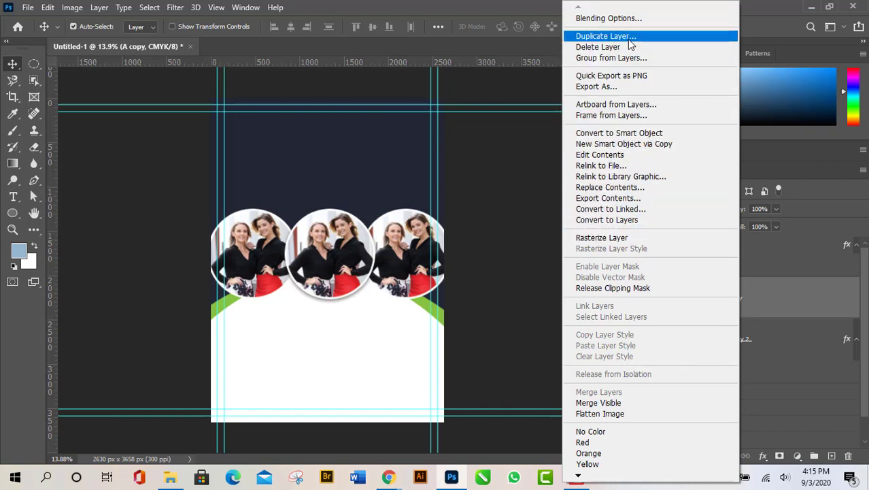
click(774, 337)
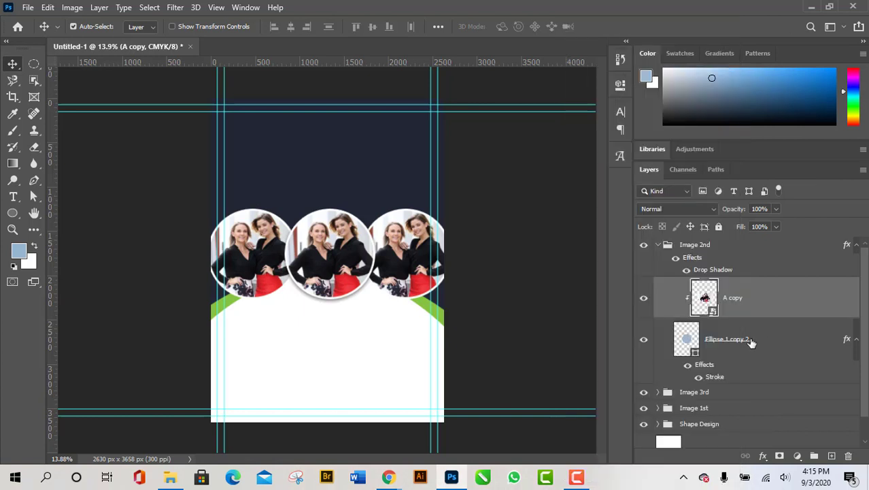
Step: Collapse the Image 2nd group and copy its drop shadow layer style
click(658, 247)
click(658, 245)
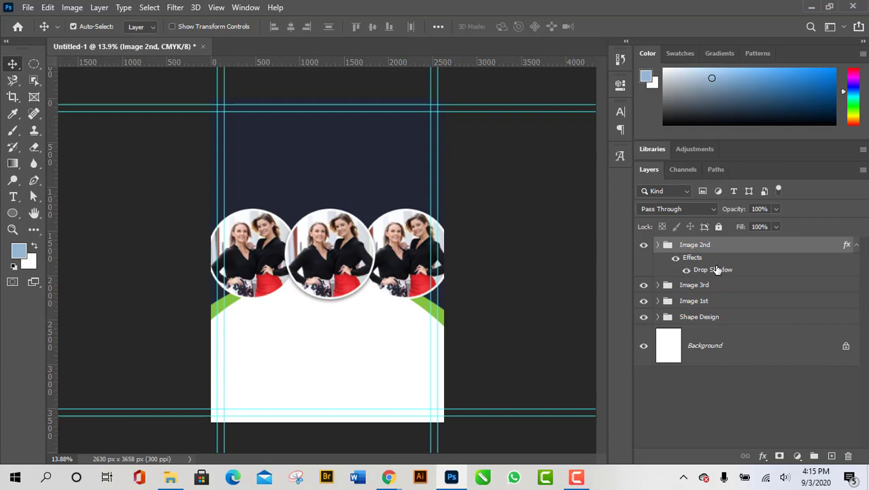
right_click(722, 245)
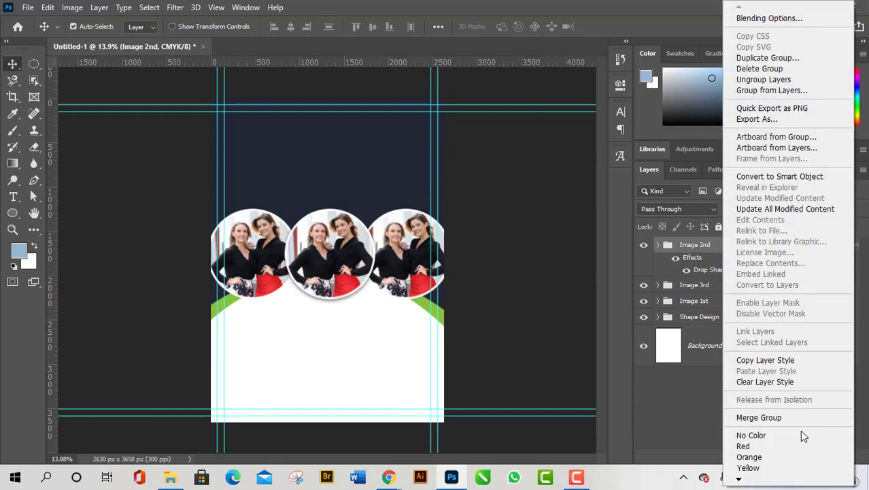
click(790, 361)
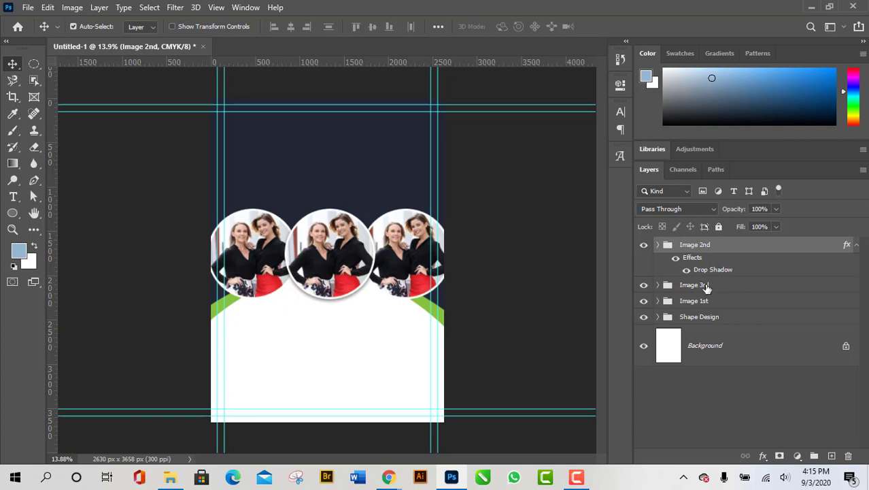
Step: Move the A copy layer out of the Image 2nd group and place it directly above that group
click(657, 245)
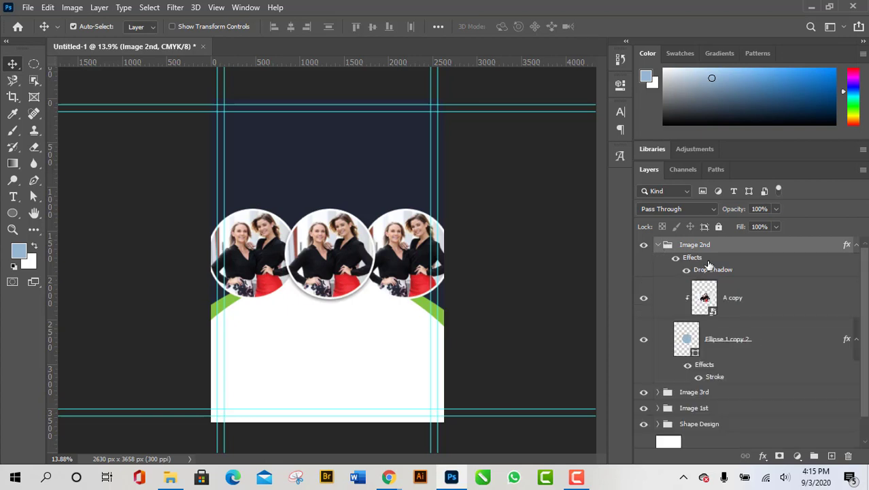
drag(708, 265, 725, 313)
scroll(742, 319, down, 1)
scroll(739, 316, up, 1)
drag(745, 311, 740, 242)
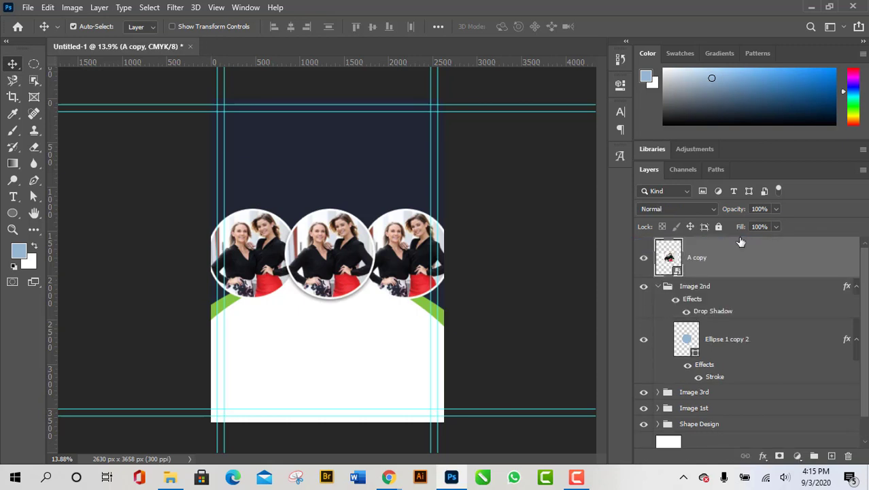
Step: Try to paste the copied layer style onto the A copy layer and check its Layer Style settings
right_click(713, 263)
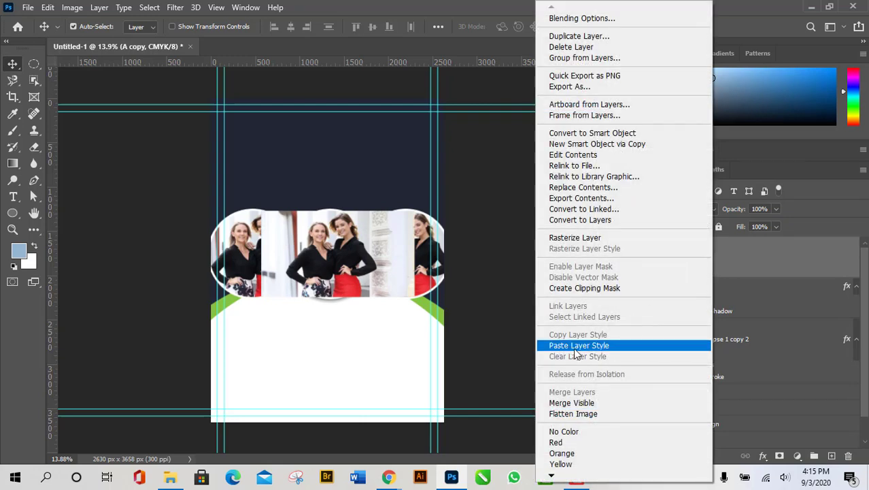
click(621, 346)
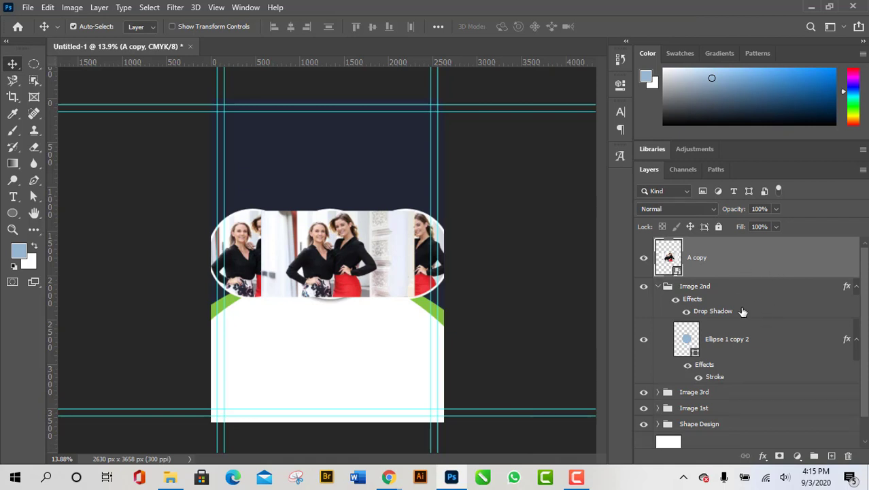
double_click(741, 327)
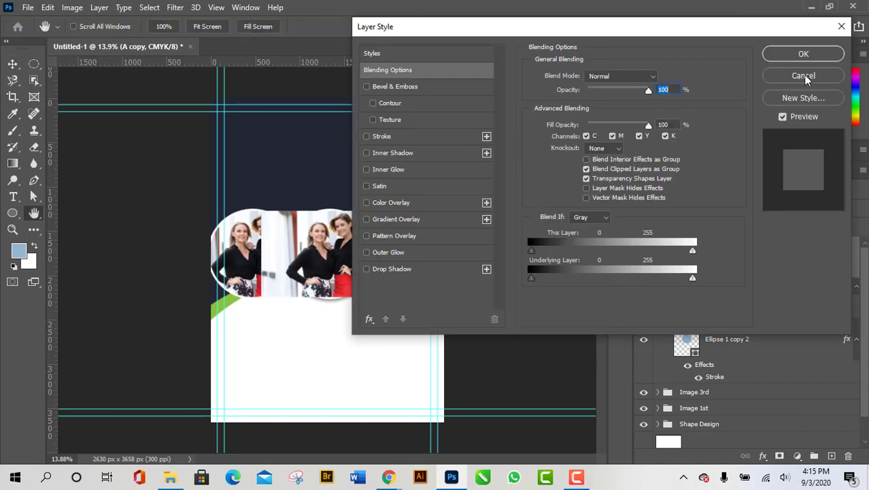
click(804, 75)
Step: Move the A copy layer back into the Image 2nd group, clip it to Ellipse 1 copy 2 and collapse the group
drag(749, 267, 744, 315)
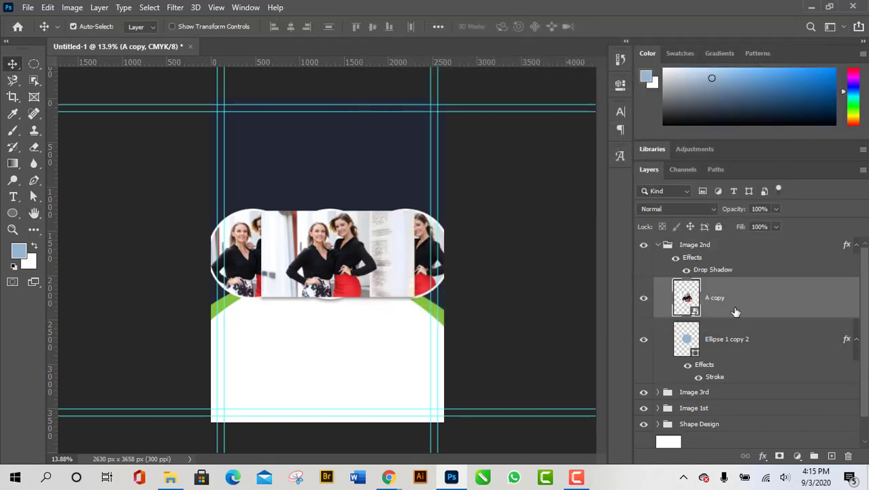
alt+click(735, 315)
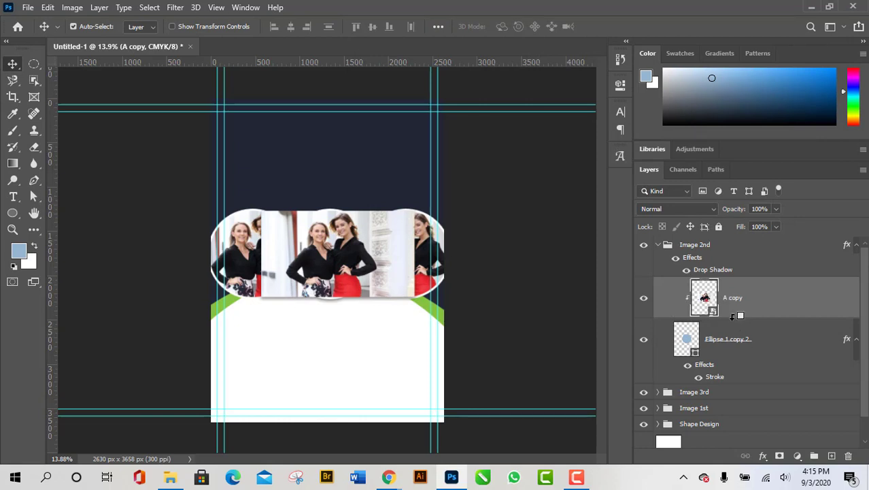
click(657, 246)
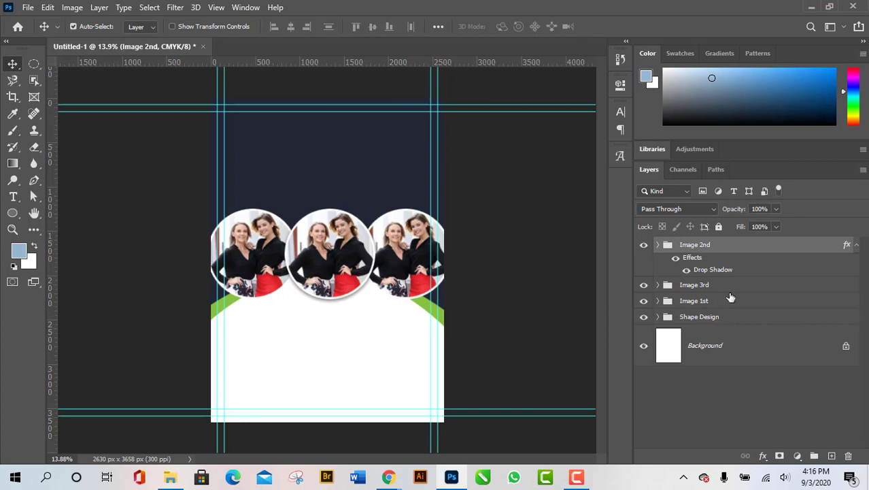
click(658, 246)
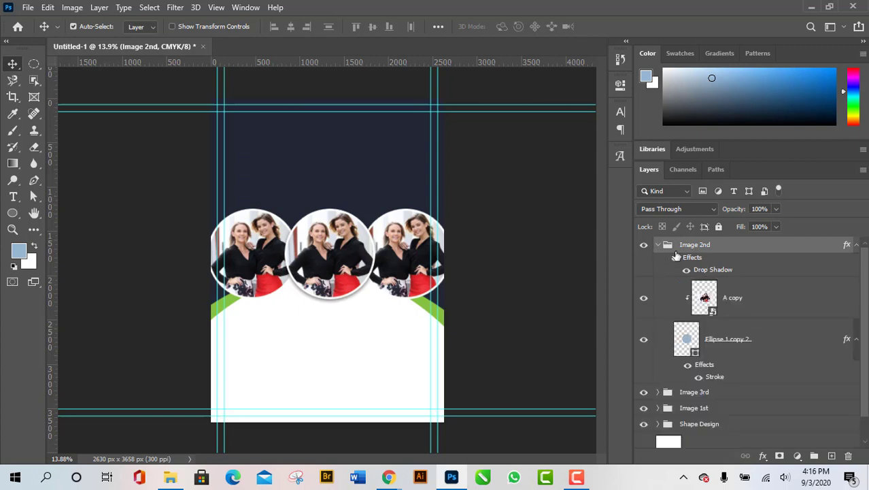
click(660, 246)
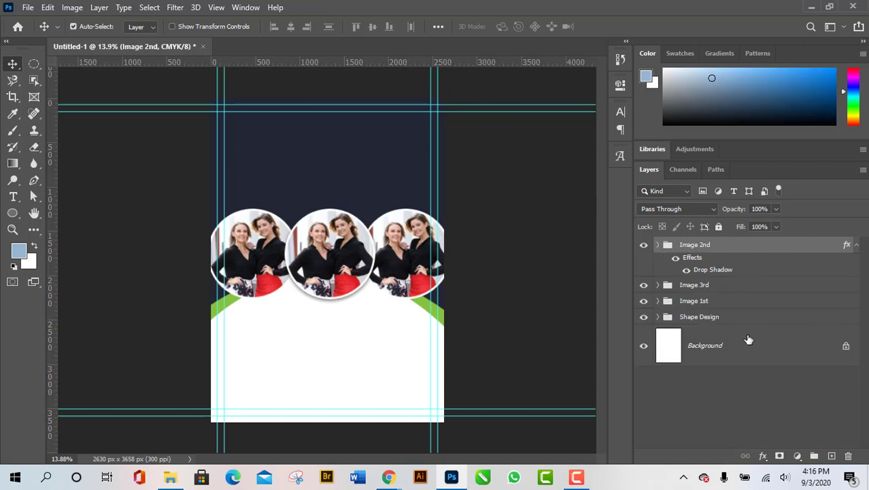
Step: Add a Pattern Overlay effect to the Shape 1 layer in the Shape Design group and open the effect's settings
click(716, 348)
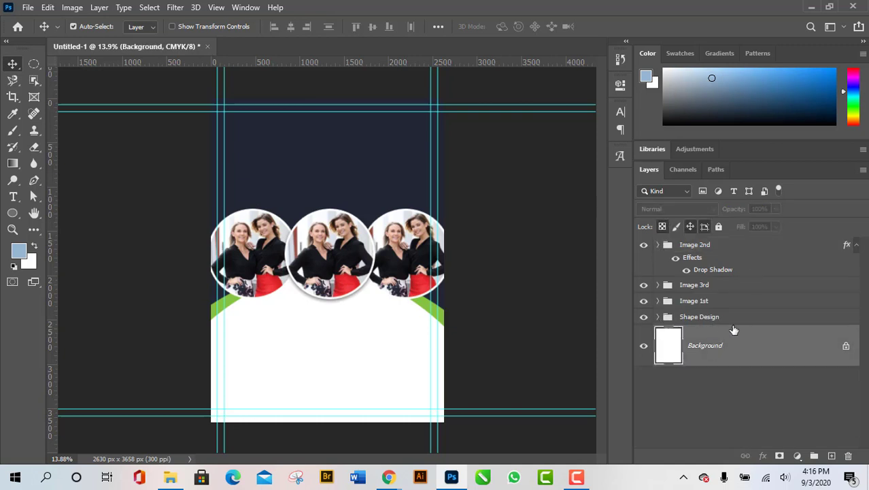
click(665, 319)
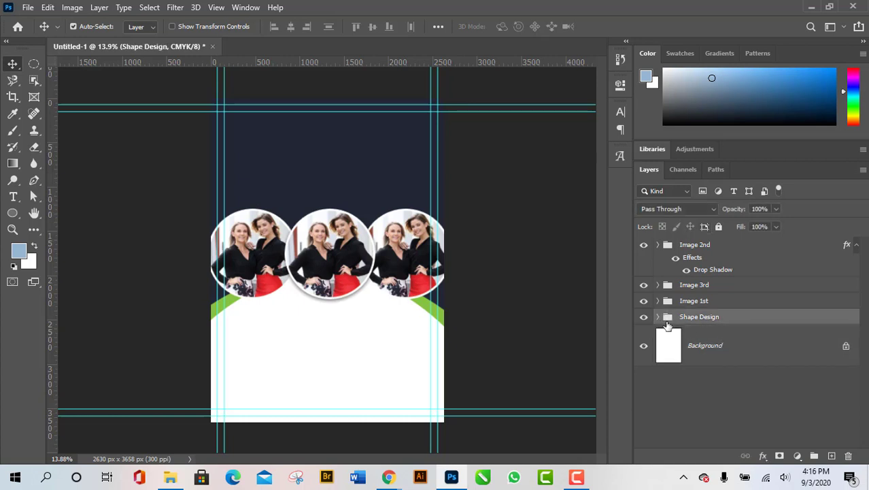
click(657, 317)
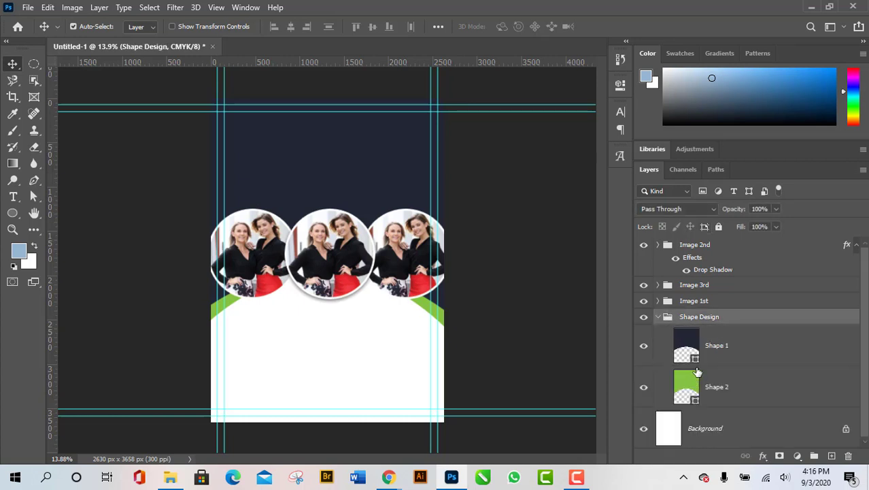
click(827, 355)
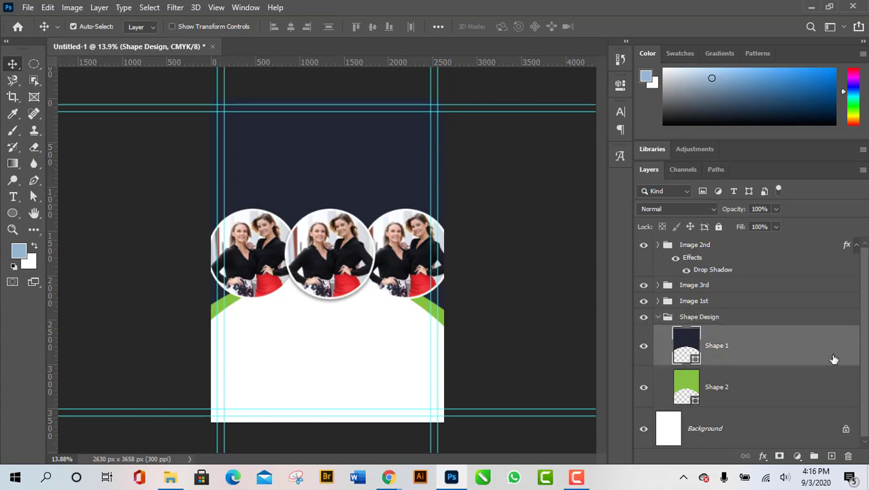
double_click(715, 365)
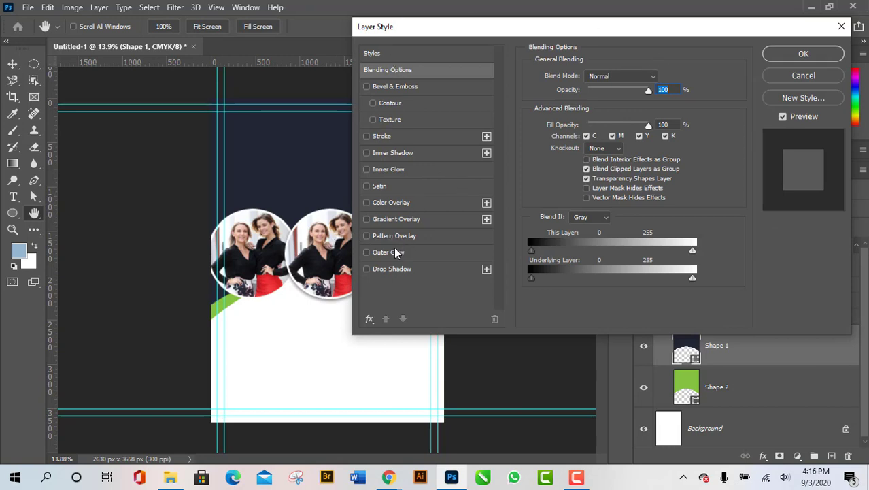
click(366, 235)
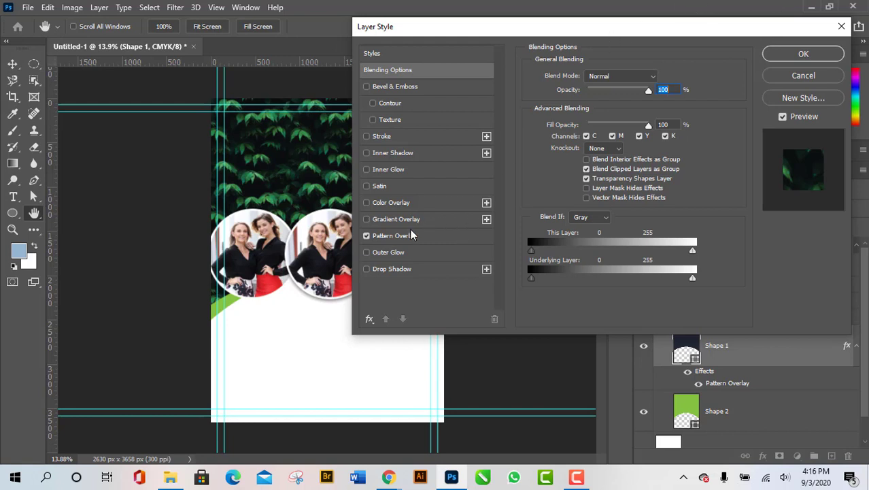
drag(536, 35, 738, 19)
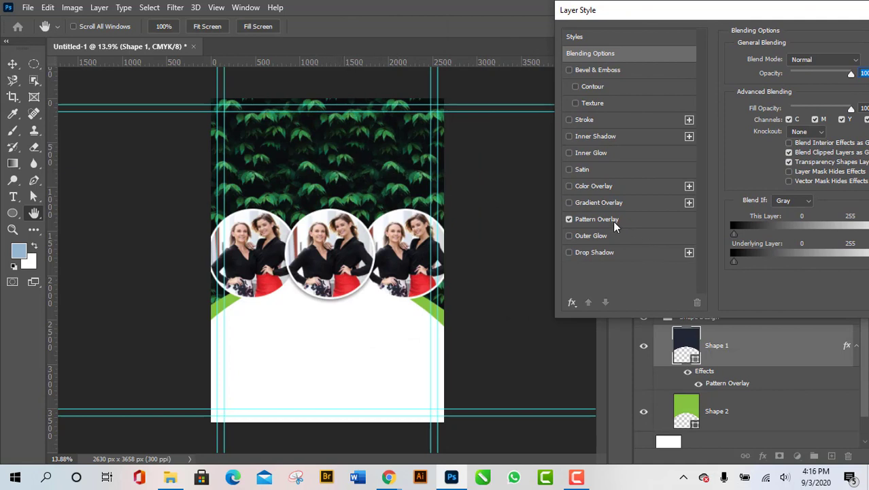
click(599, 220)
drag(781, 19, 578, 44)
Step: Try each pattern from the Trees set as the overlay on Shape 1
click(618, 126)
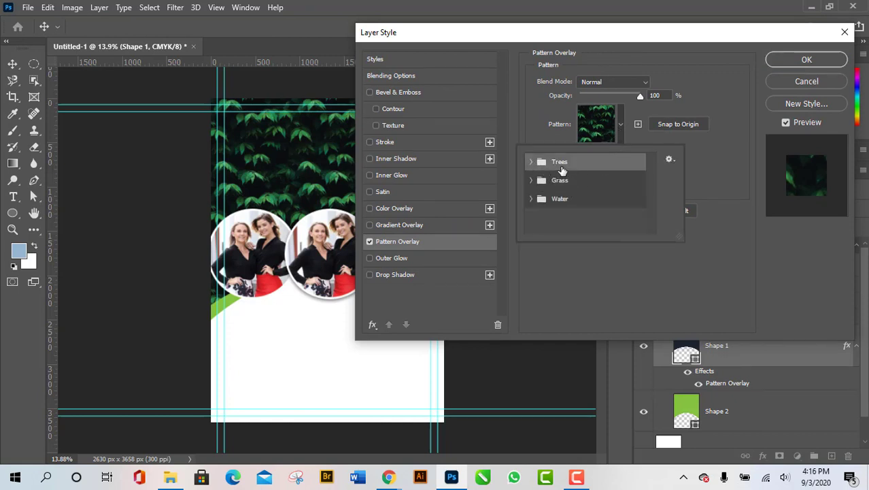
click(531, 162)
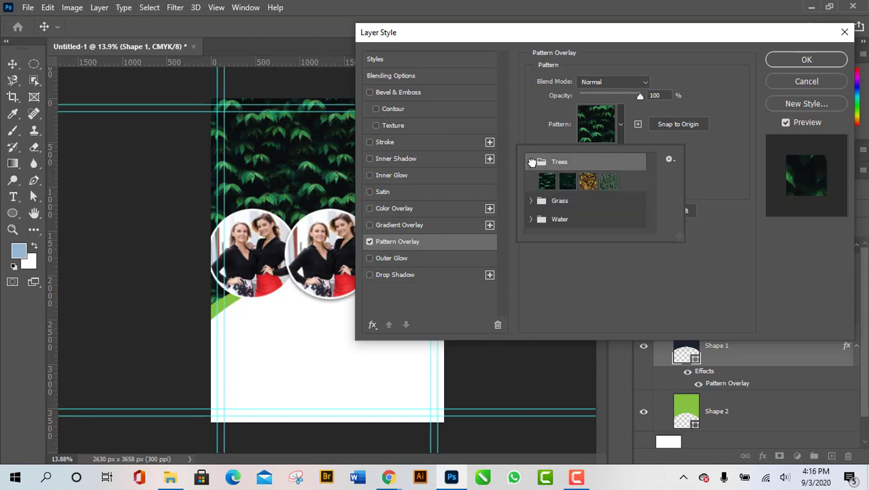
click(587, 180)
click(607, 182)
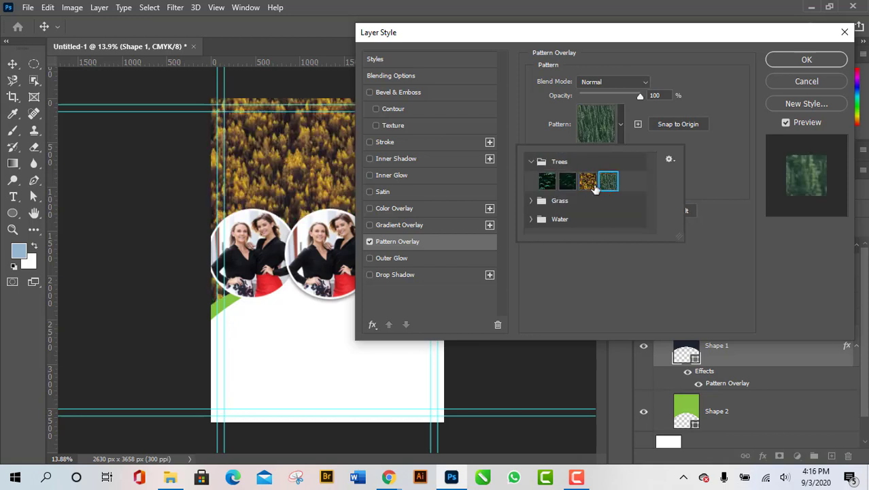
click(570, 187)
click(546, 185)
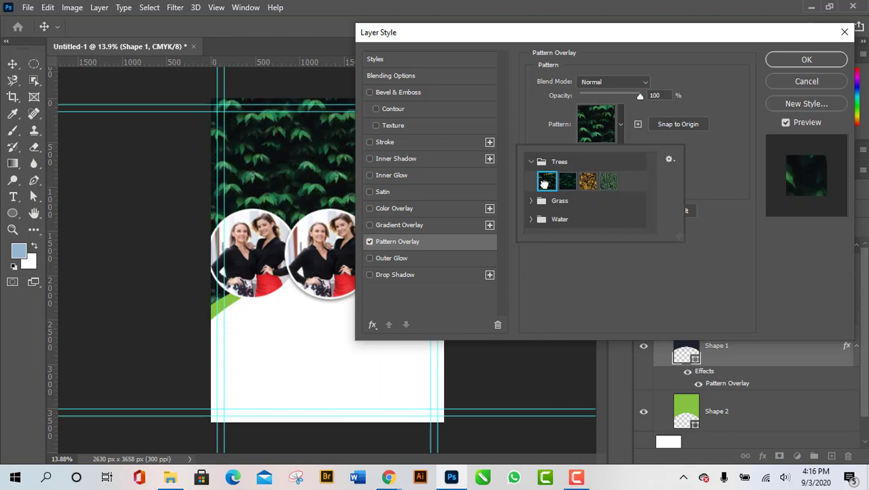
click(531, 162)
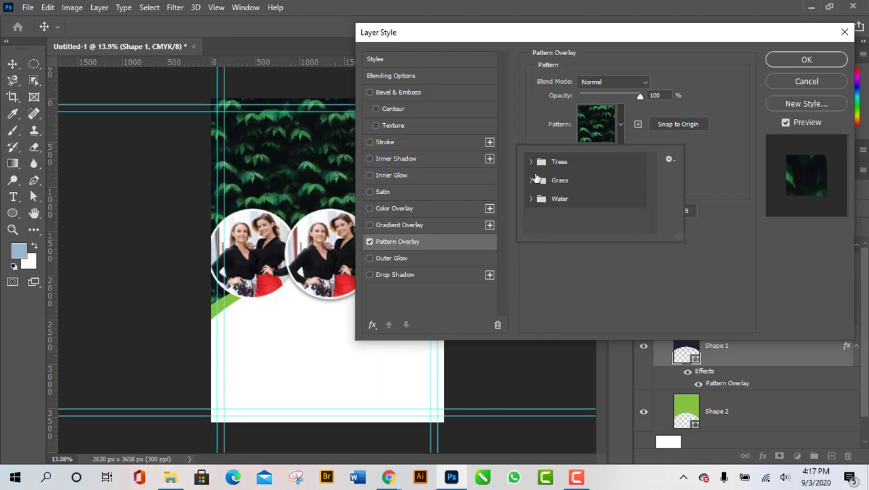
Step: Try each pattern from the Grass set as the overlay on Shape 1
click(531, 180)
click(546, 202)
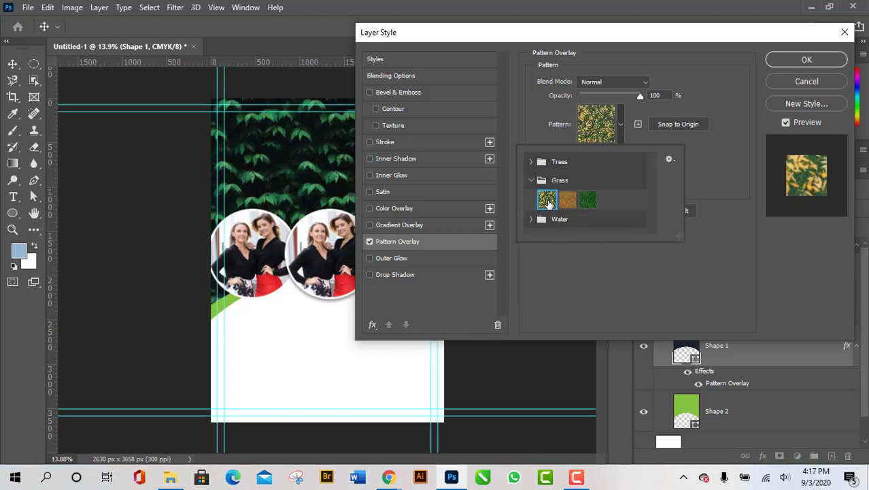
click(573, 204)
click(583, 204)
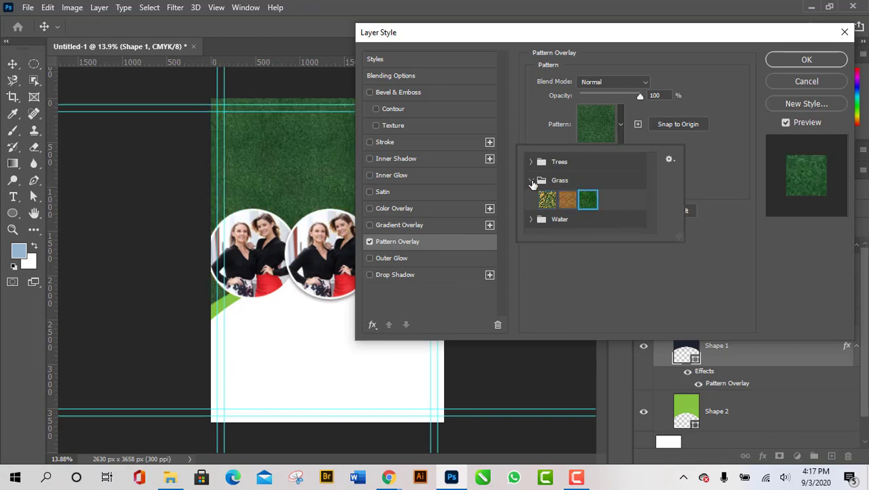
click(537, 182)
Step: Preview the Water patterns on Shape 1 and apply Water—Clear as its pattern overlay
click(531, 199)
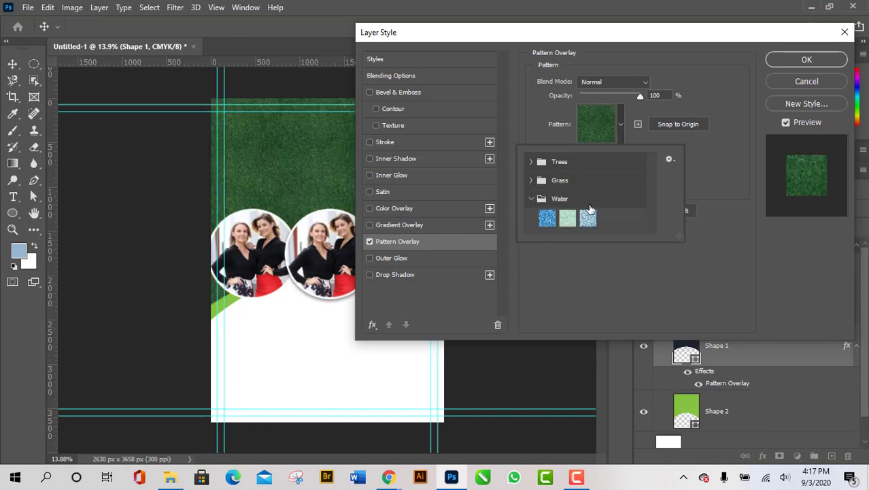
click(547, 217)
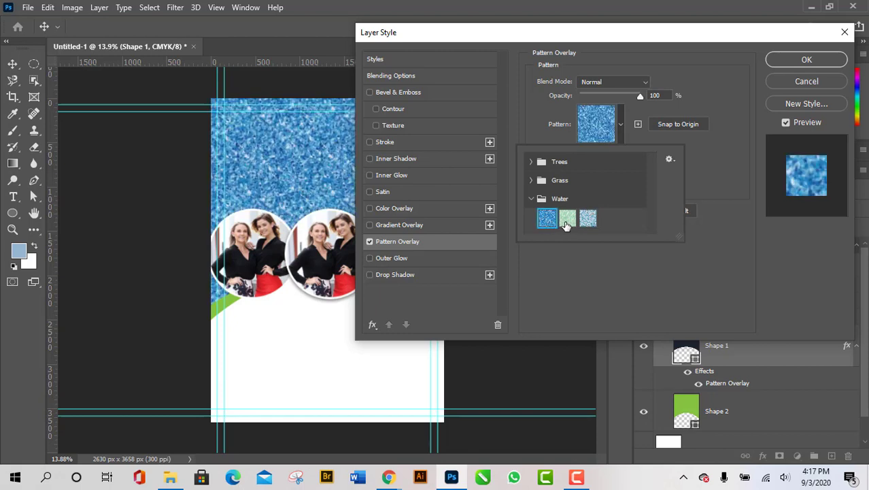
click(566, 219)
click(589, 219)
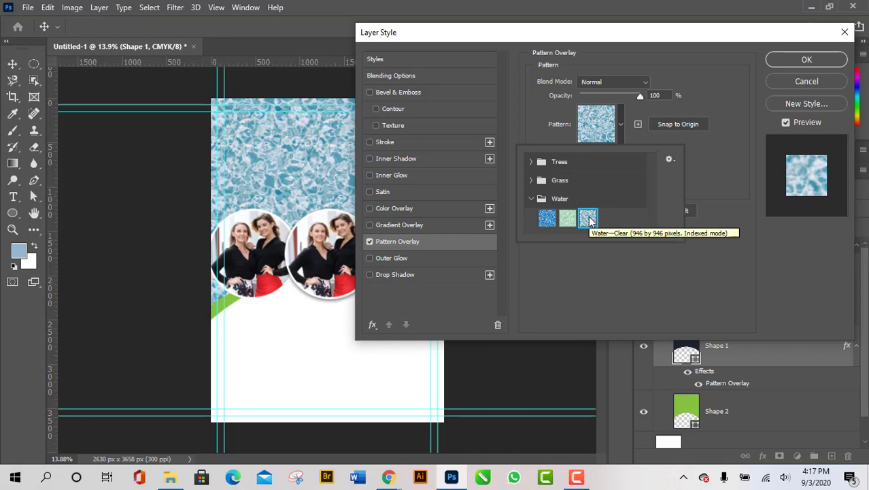
click(821, 60)
click(821, 59)
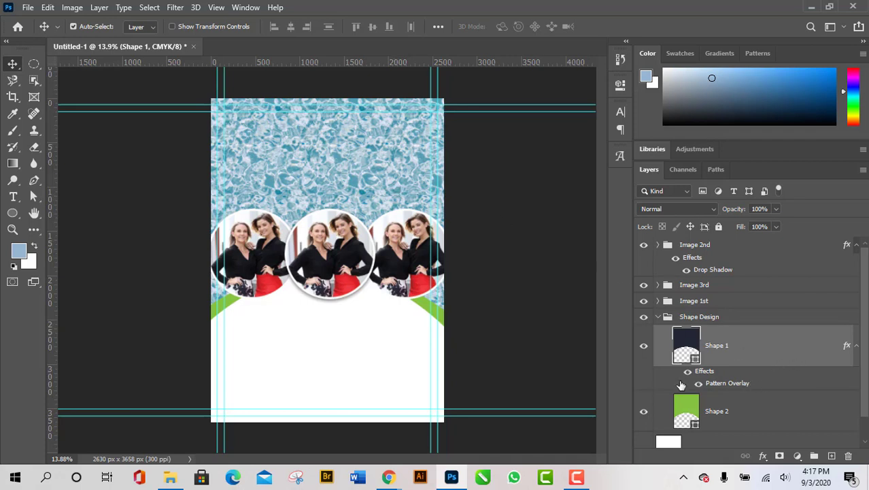
Step: Copy the layer style of Shape 1 and hide that layer
right_click(780, 356)
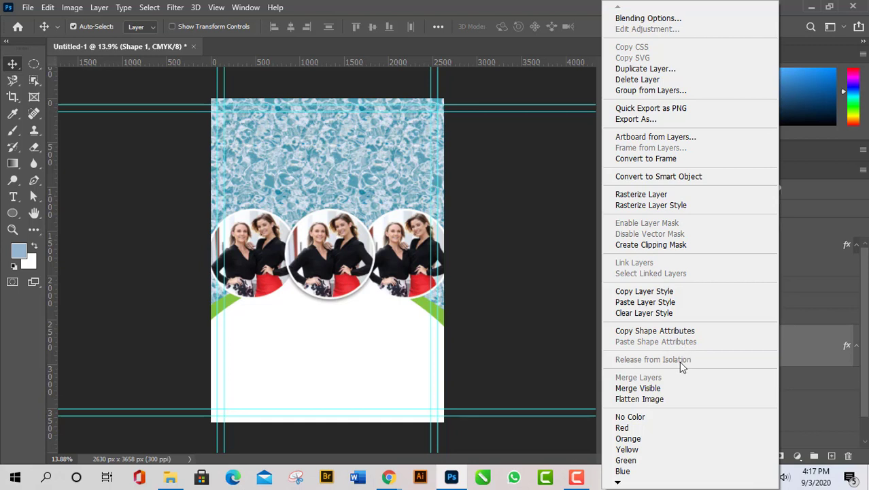
click(680, 293)
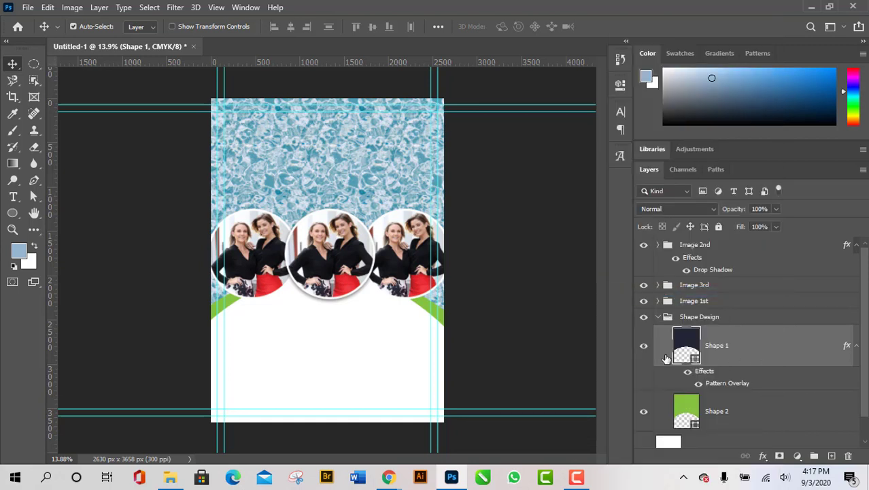
click(643, 345)
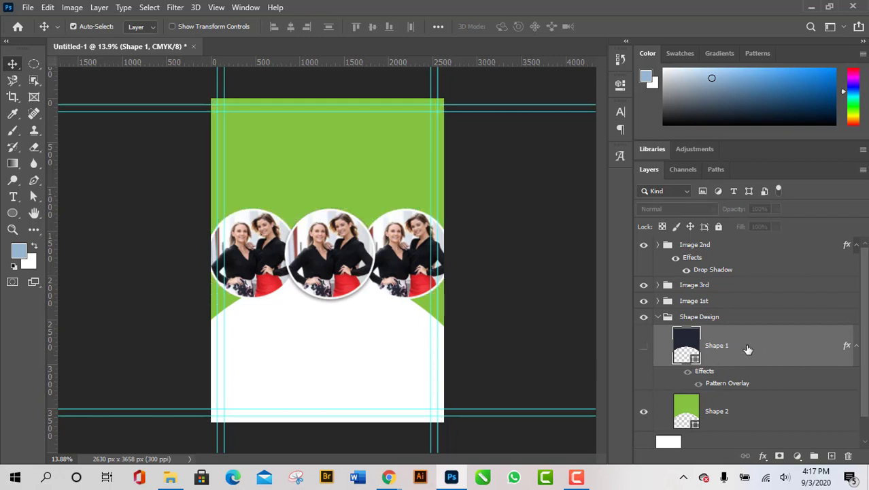
Step: Paste the copied pattern overlay style onto the green Shape 2 layer
scroll(755, 370, down, 1)
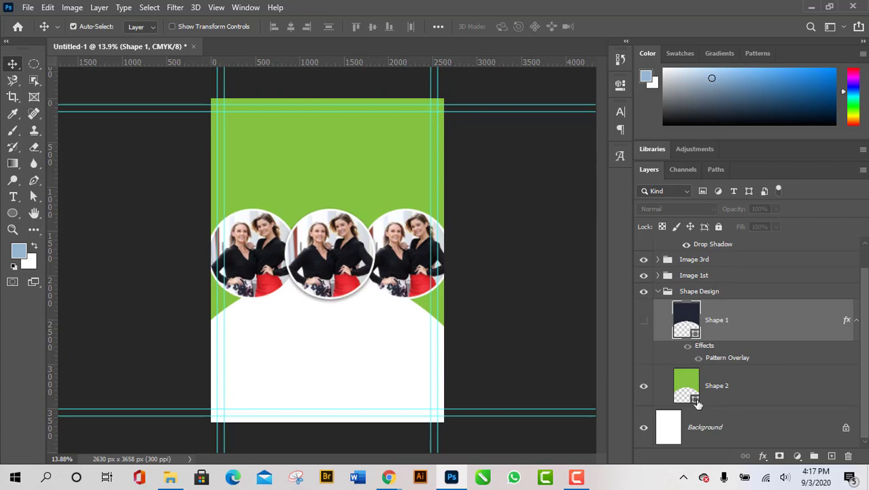
click(742, 395)
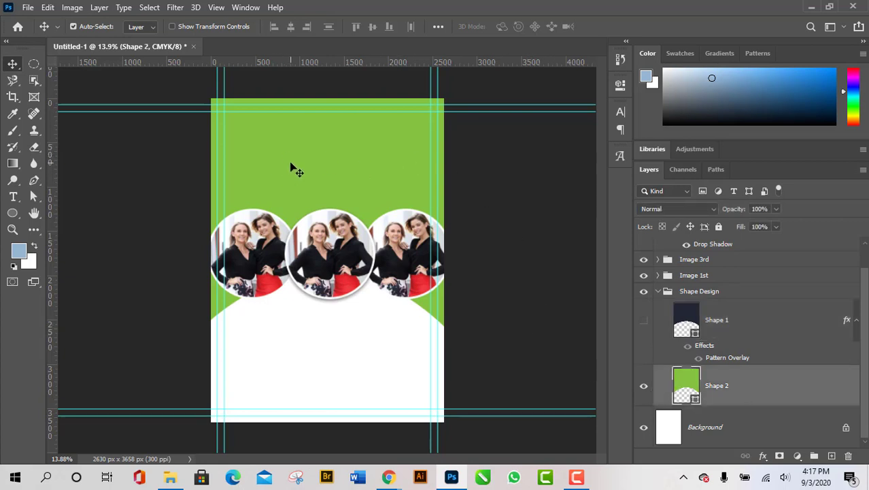
right_click(767, 390)
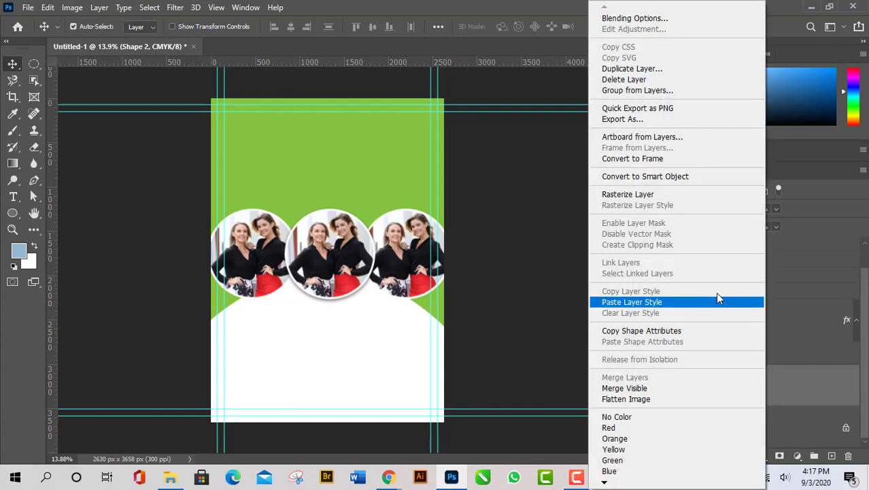
click(822, 386)
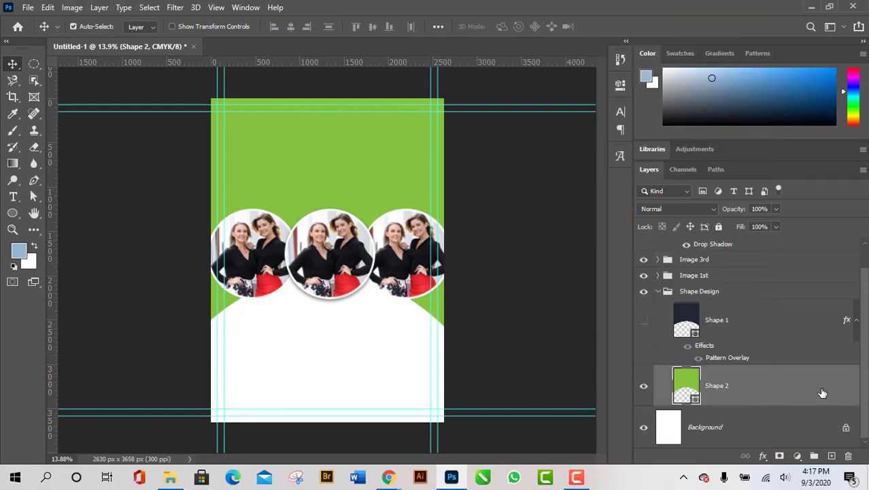
right_click(820, 391)
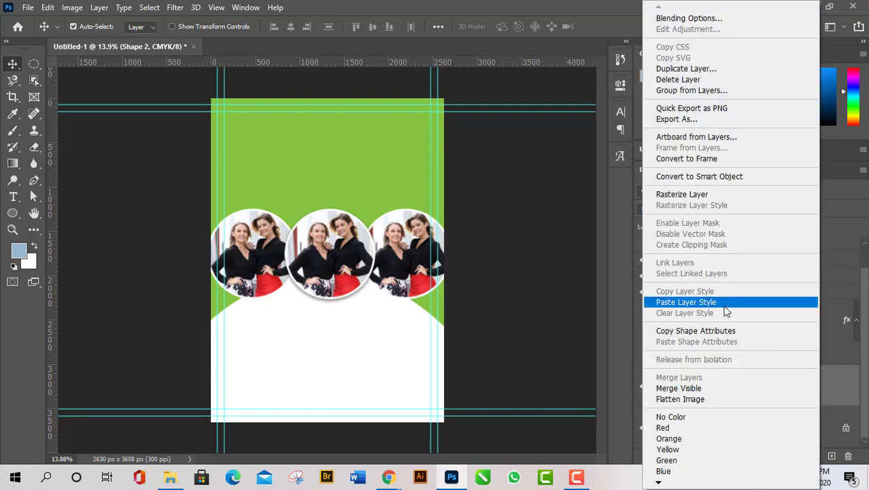
click(686, 302)
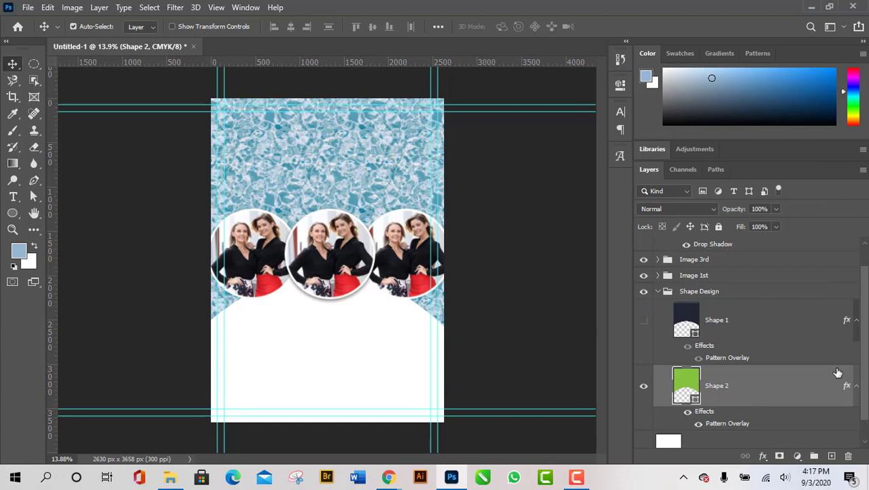
Step: Compare the design with Shape 1 shown and hidden, and clear the layer style from the green Shape 2 layer
click(643, 319)
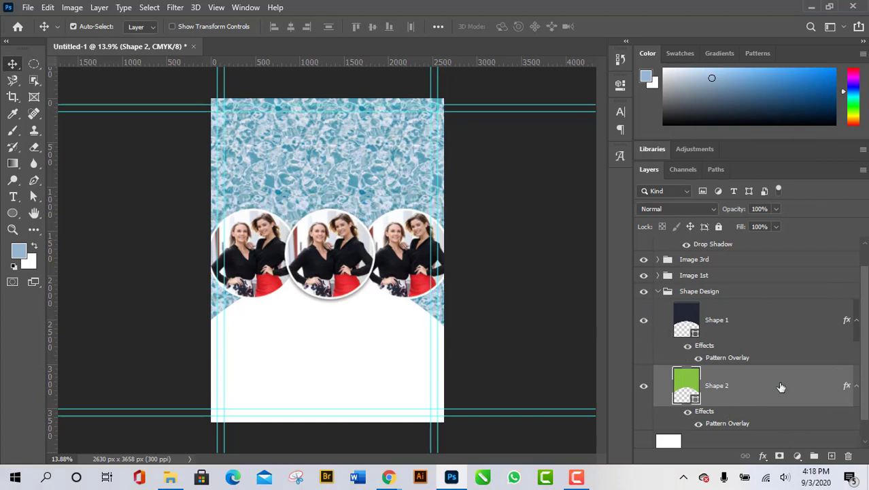
click(643, 320)
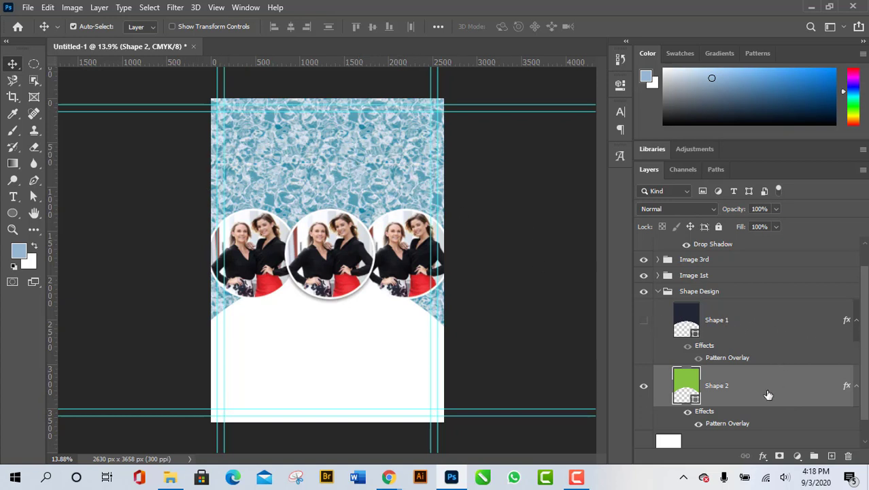
right_click(829, 392)
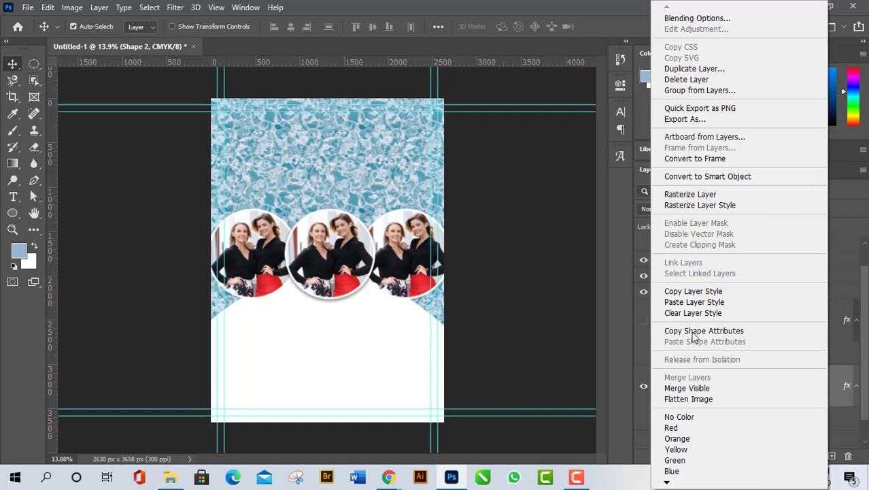
click(834, 395)
right_click(778, 394)
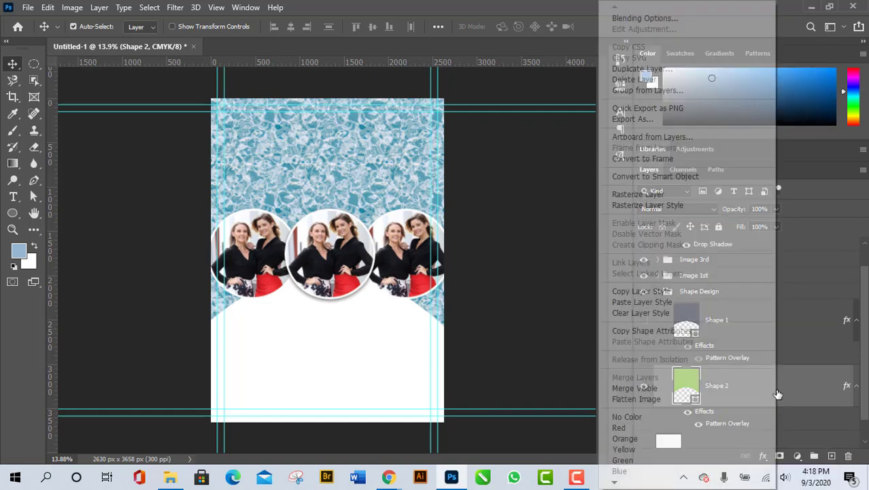
click(677, 320)
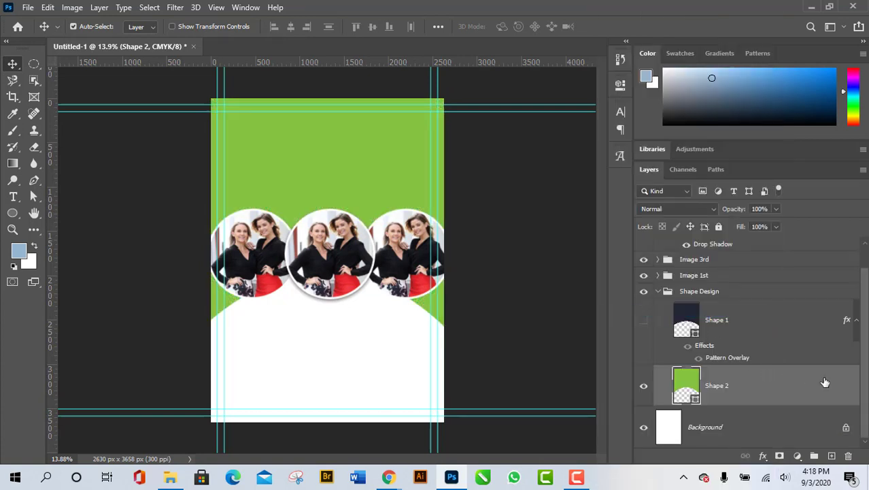
Step: Show the Shape 1 layer again and clear its pattern overlay layer style
click(644, 321)
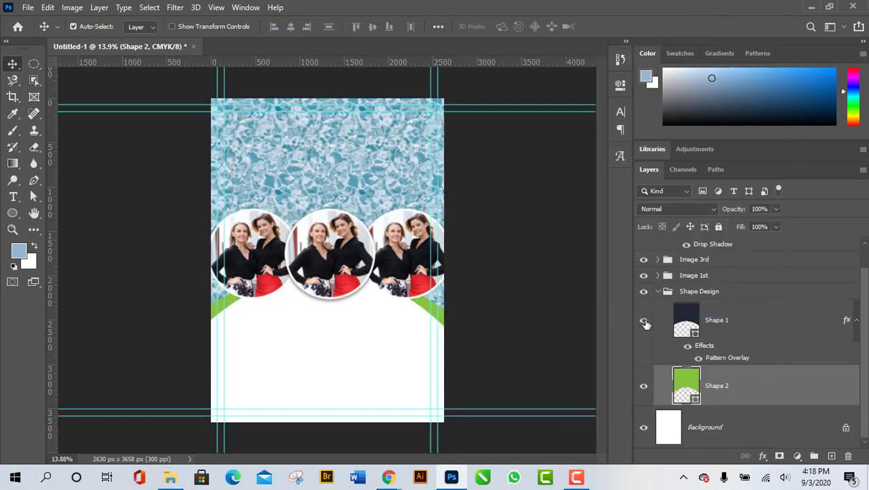
right_click(798, 319)
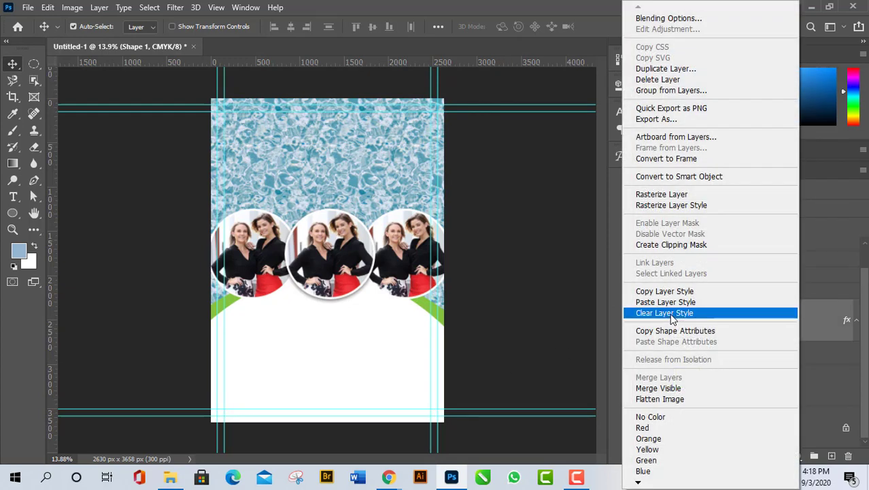
click(664, 312)
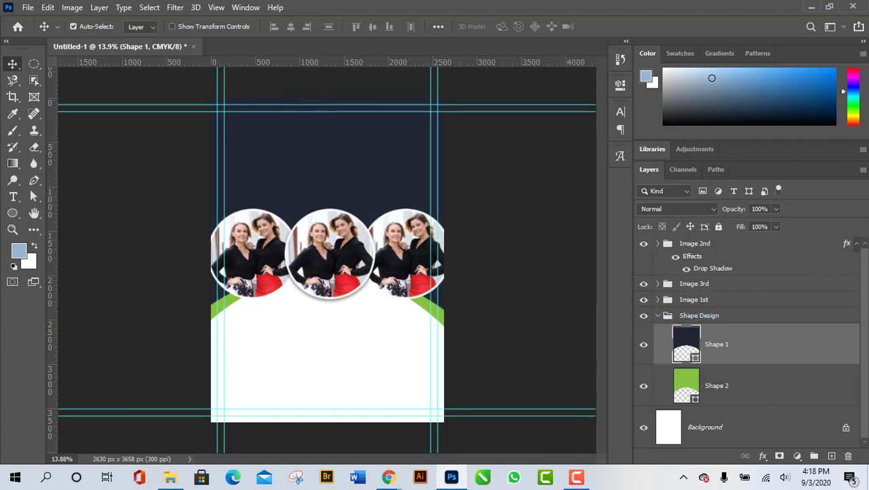
Step: Collapse the Shape Design group and select the Image 2nd group
click(658, 316)
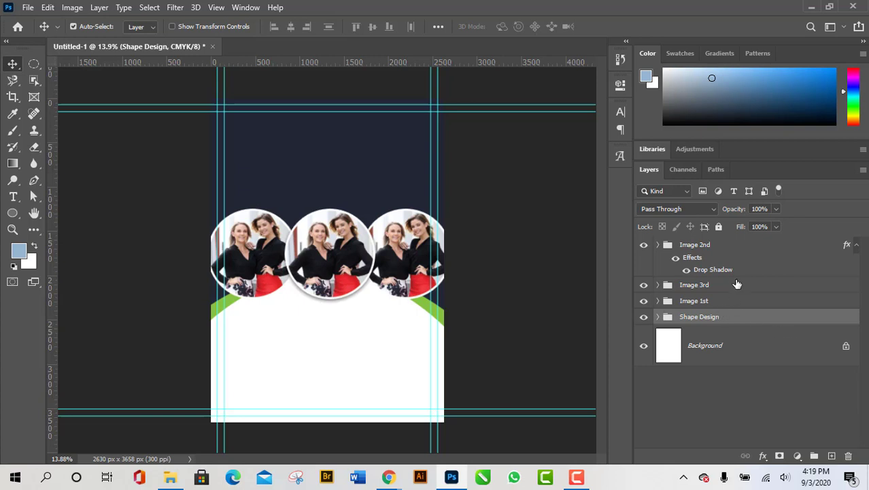
click(699, 248)
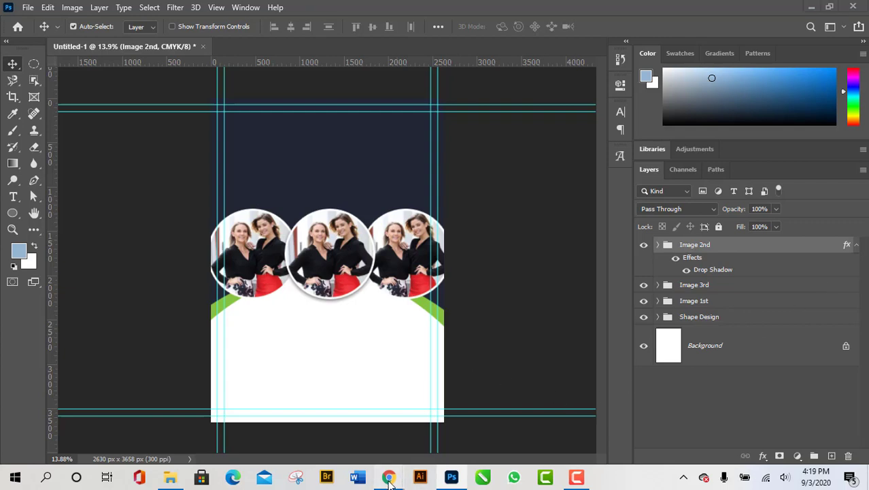
Step: Switch to the Google Meet call in Chrome, mute and unmute the microphone, and return to Photoshop
mouse_move(389, 472)
click(324, 410)
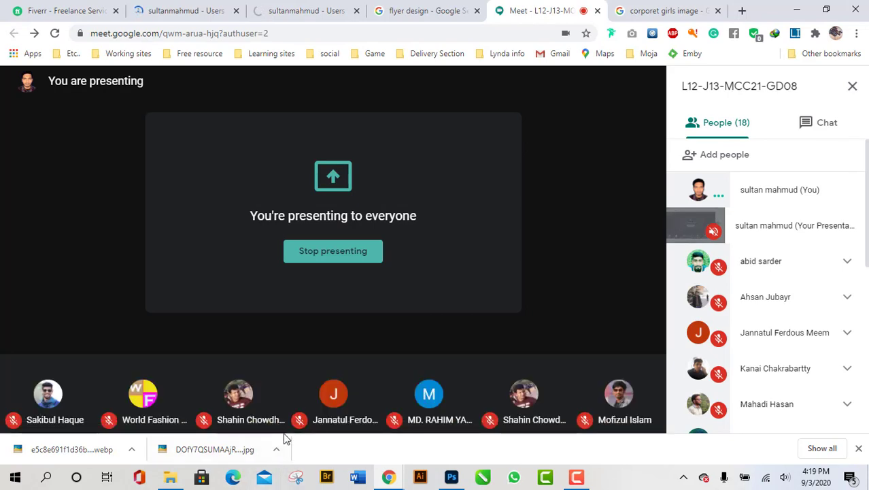
click(859, 448)
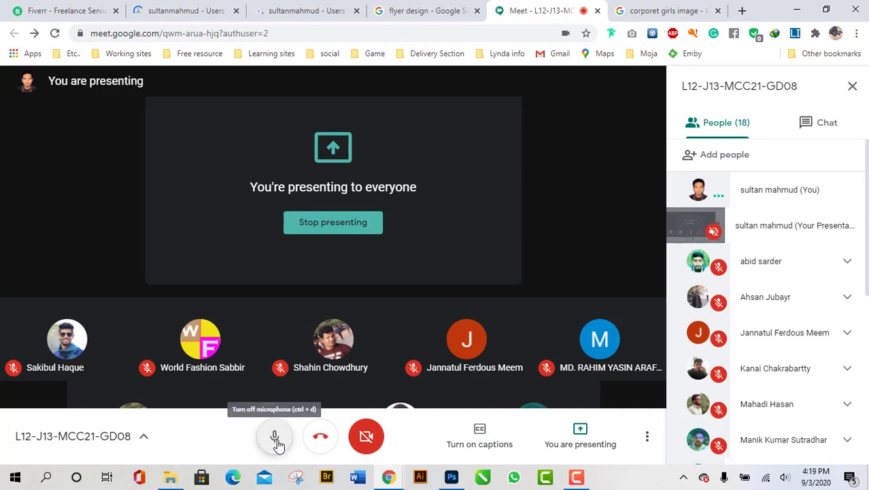
click(277, 441)
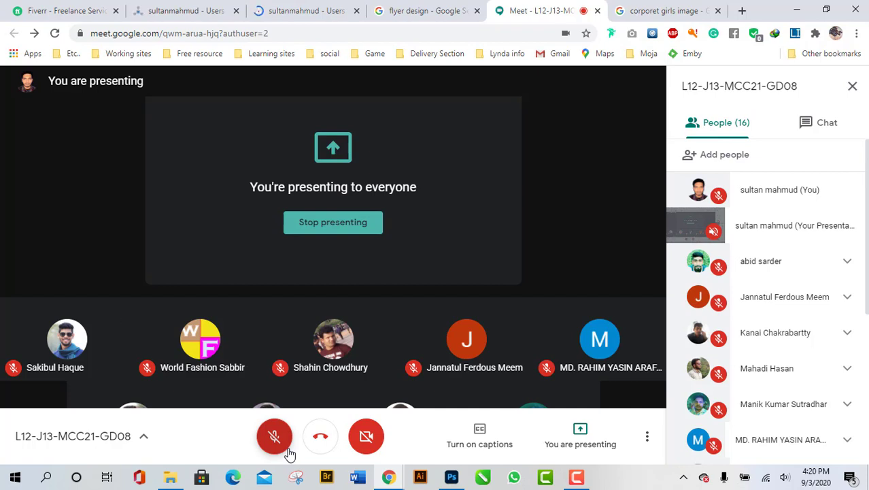
click(272, 440)
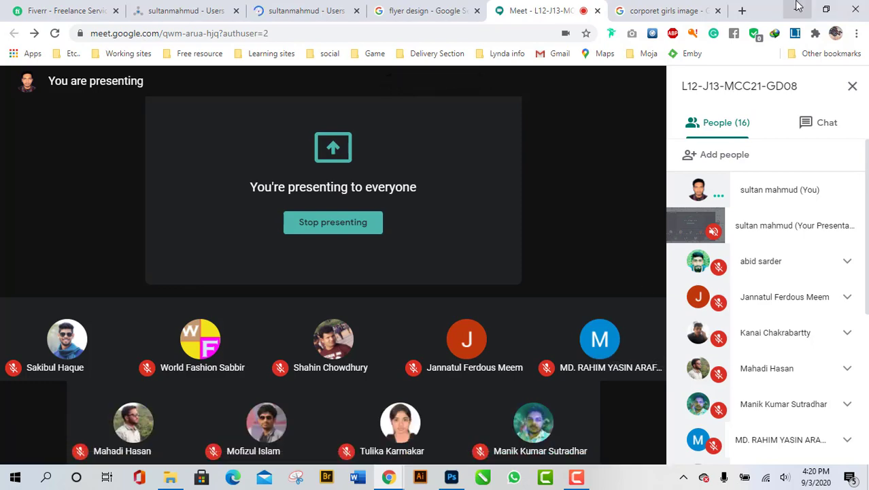
click(798, 8)
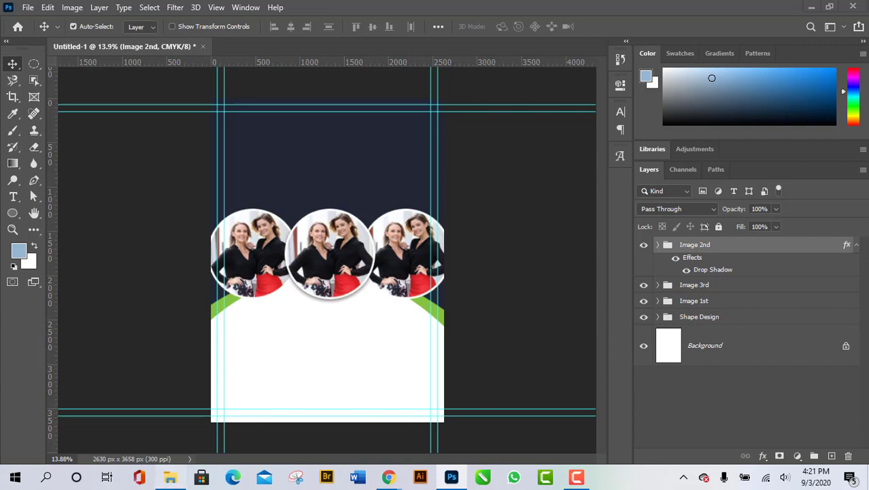
Step: Open blog_1-1.jpg from the 10th Class folder in File Explorer and examine the reference school admission flyer's layout
click(170, 476)
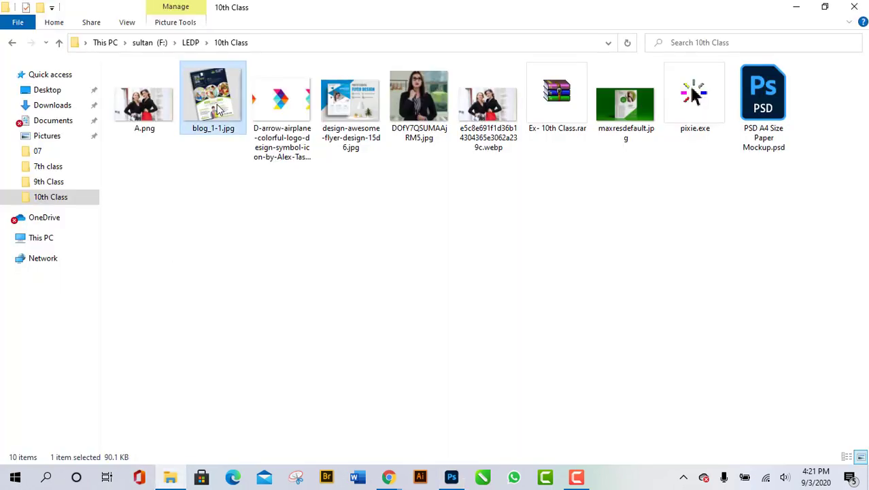
double_click(213, 102)
scroll(296, 211, up, 5)
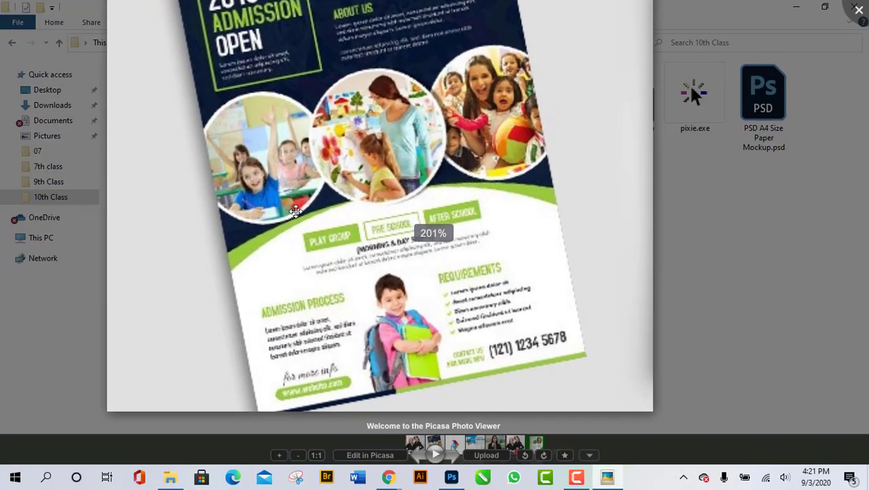
scroll(368, 176, down, 3)
scroll(392, 164, up, 3)
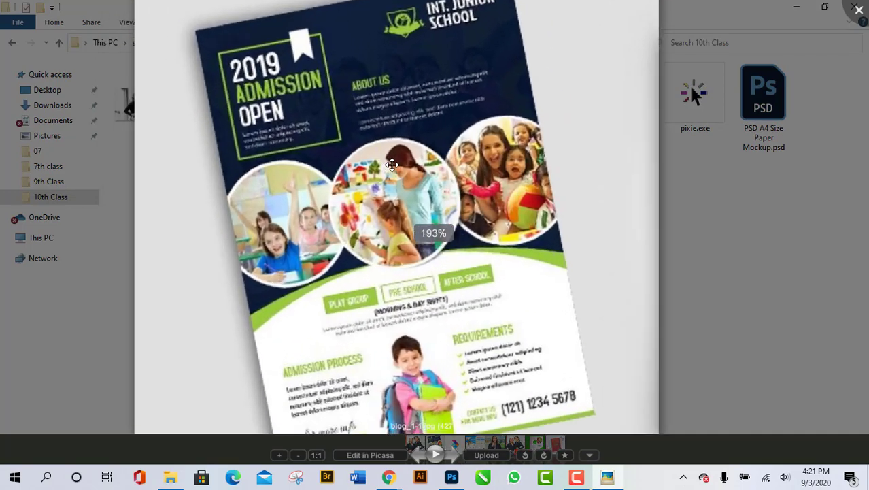
scroll(391, 165, up, 2)
scroll(355, 145, down, 3)
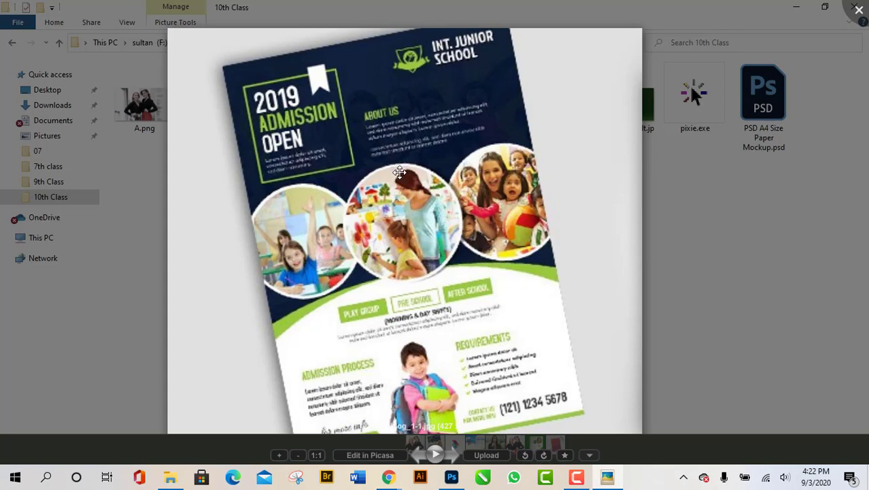
click(859, 9)
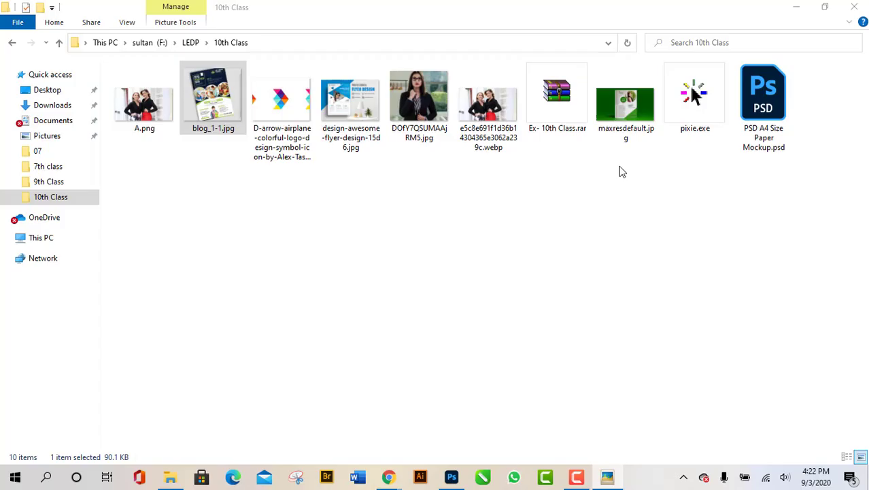
Step: View the professional flyer sample design-awesome-flyer-design-15d6.jpg up close and return to the Photoshop document
click(351, 108)
double_click(350, 107)
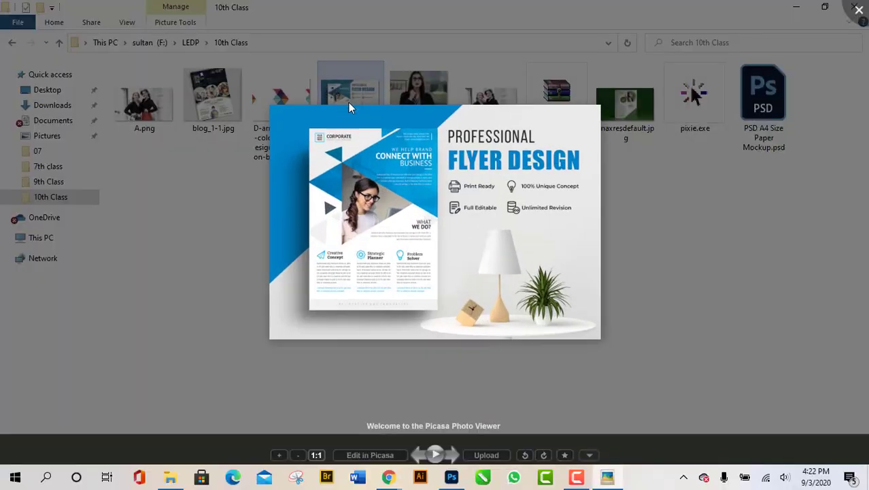
scroll(412, 170, up, 2)
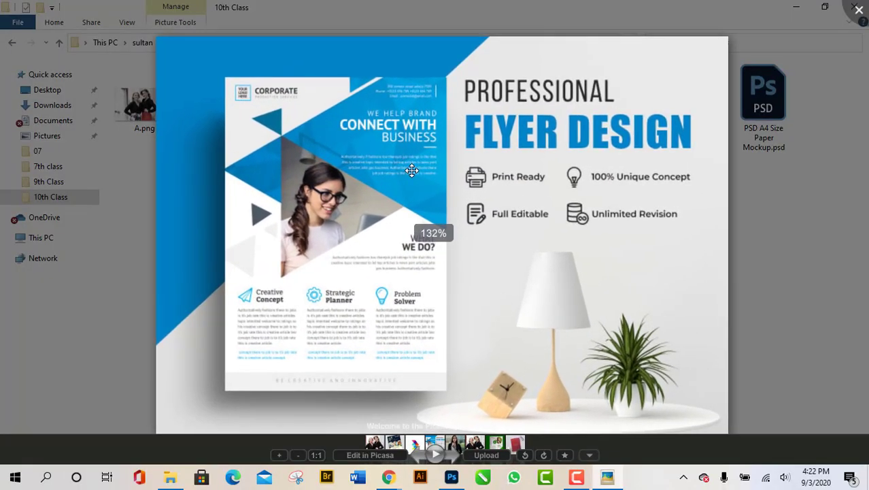
click(859, 12)
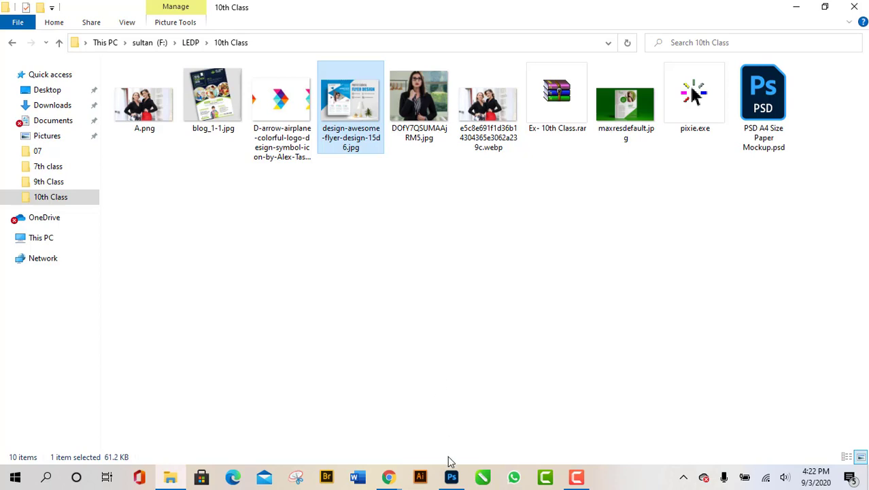
click(451, 478)
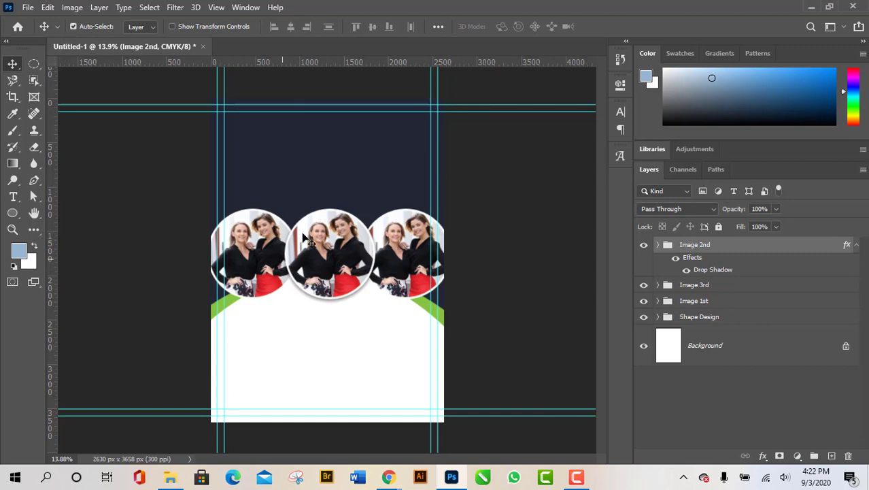
Step: Return to File Explorer and inspect the photo circles and text layout of blog_1-1.jpg up close
click(169, 478)
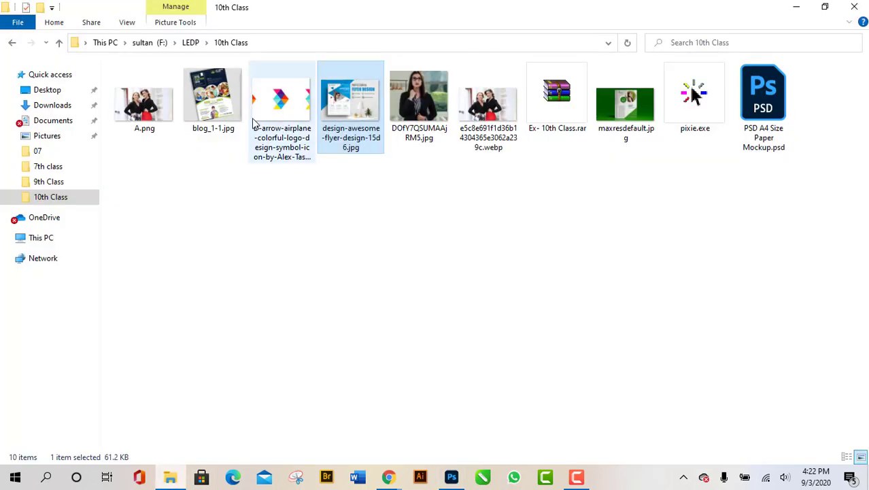
double_click(233, 114)
scroll(419, 211, up, 5)
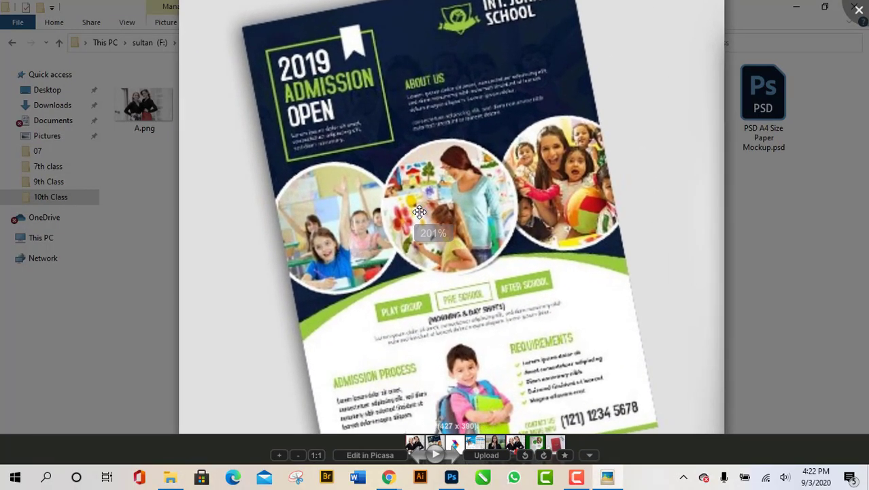
scroll(419, 211, down, 3)
scroll(816, 104, up, 4)
key(Escape)
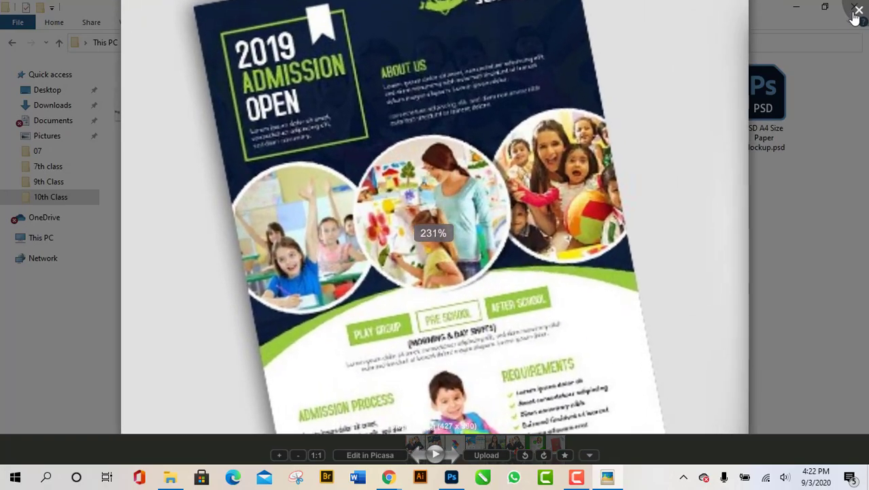
Step: Examine the corporate flyer layout in design-awesome-flyer-design-15d6.jpg at different magnifications
click(364, 112)
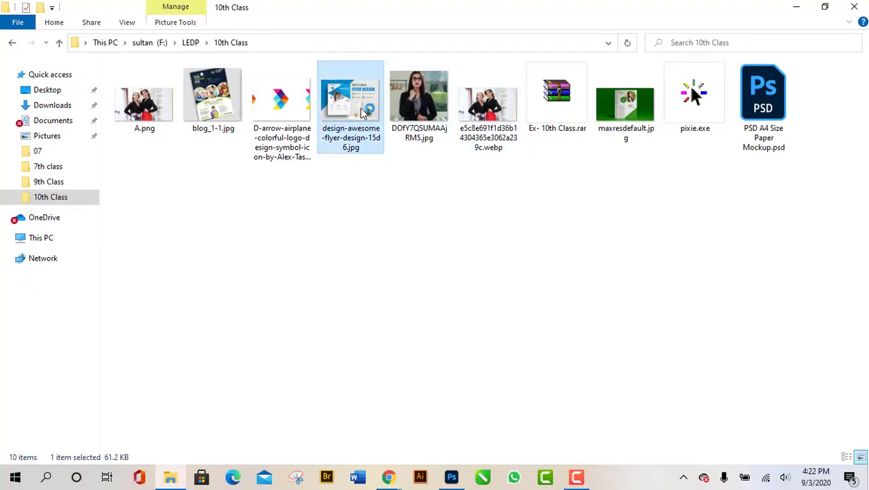
double_click(364, 113)
scroll(372, 238, up, 3)
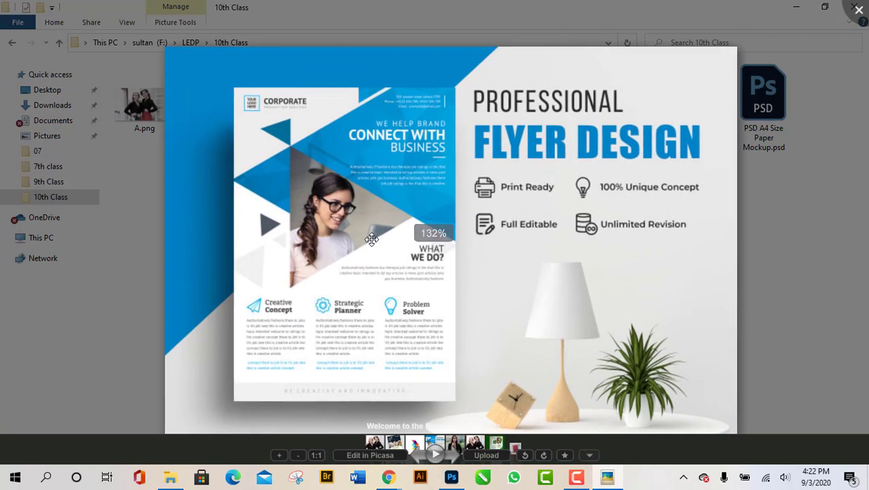
scroll(371, 238, up, 3)
scroll(500, 214, down, 2)
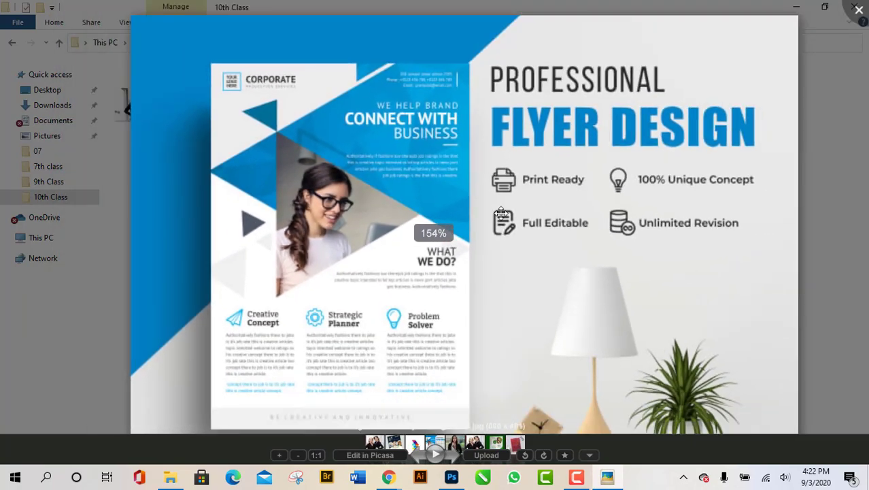
scroll(500, 214, down, 2)
key(Escape)
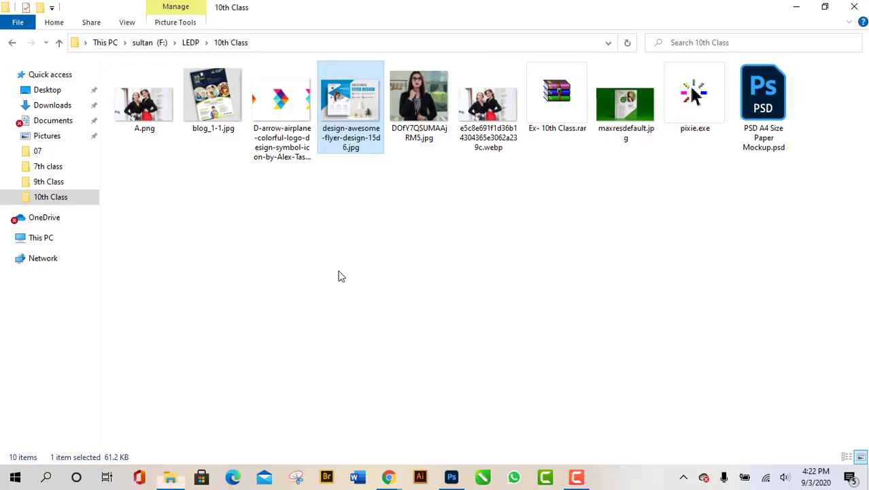
Step: Review the complete admission flyer in blog_1-1.jpg once more and switch back to Photoshop
click(228, 105)
double_click(229, 105)
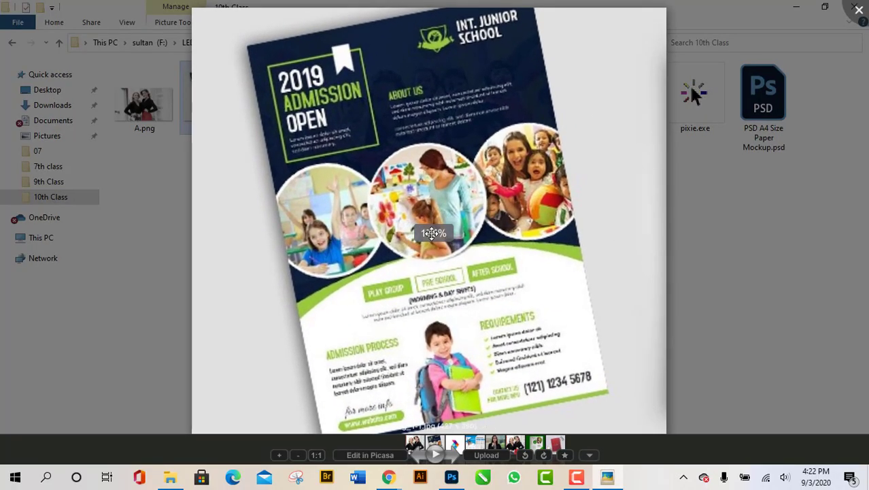
click(858, 9)
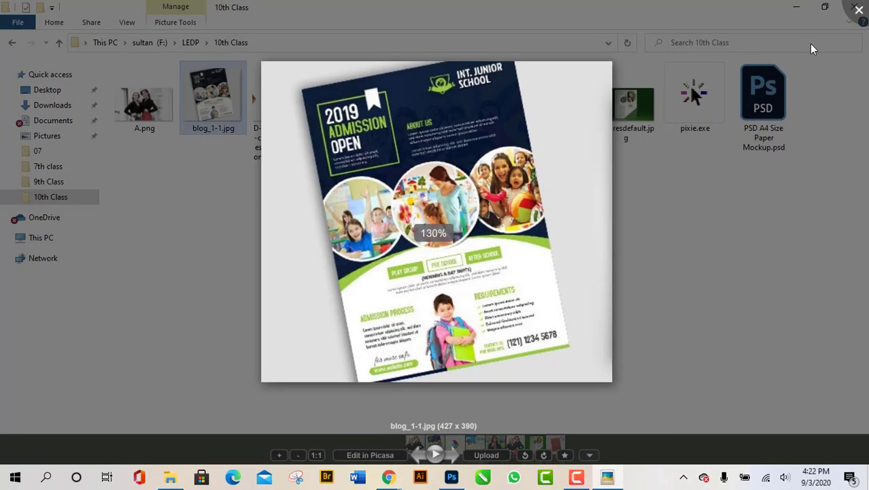
click(392, 480)
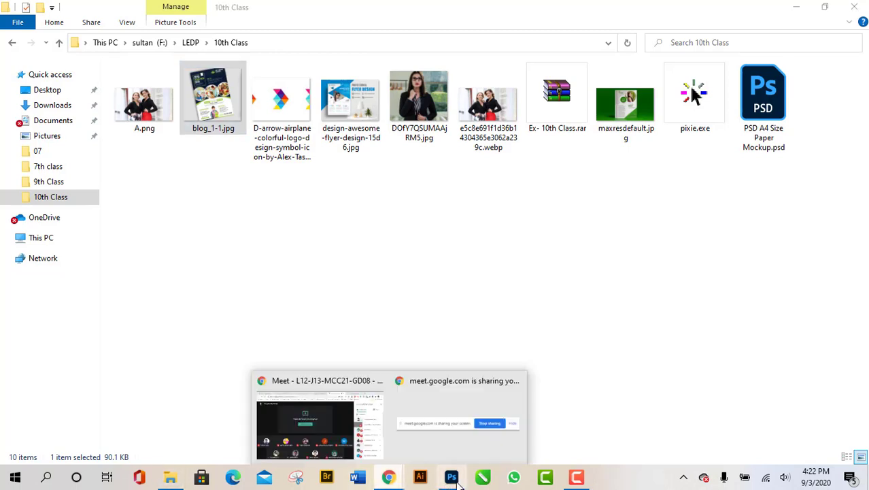
click(452, 478)
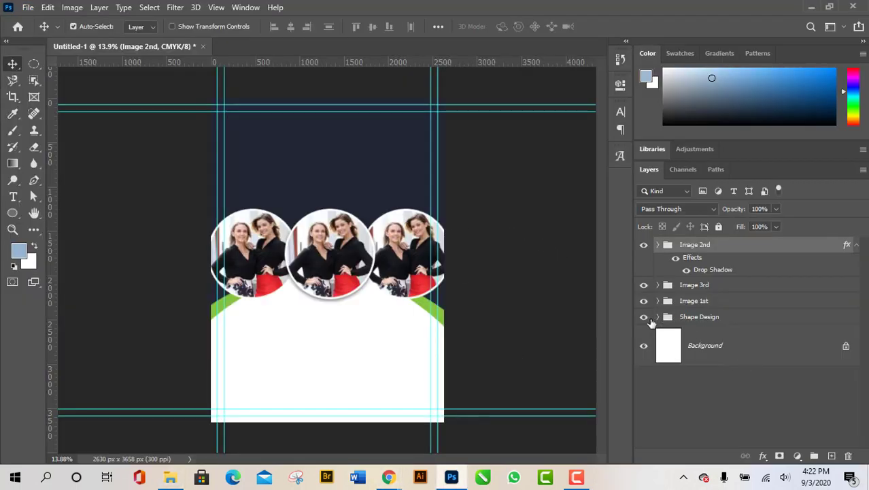
Step: Toggle the visibility of the Shape Design and Image 1st groups to check which flyer elements each contains
click(645, 318)
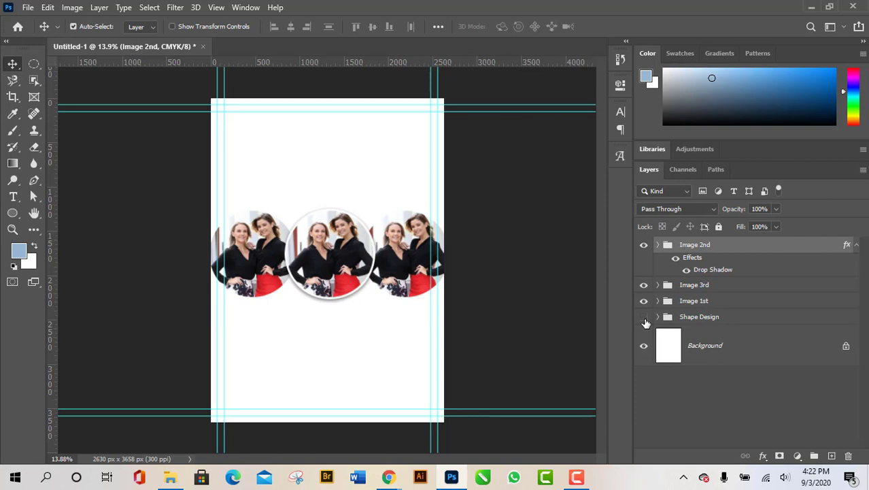
click(644, 318)
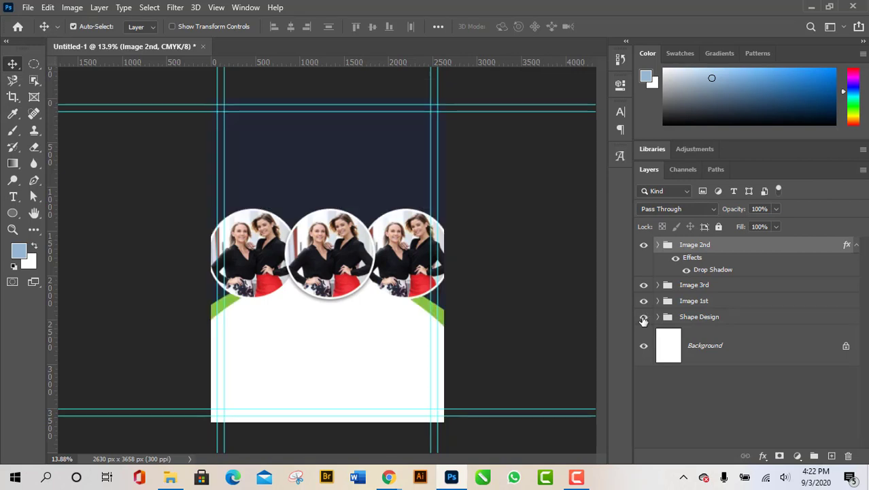
click(643, 319)
click(643, 320)
click(644, 320)
click(643, 320)
click(644, 301)
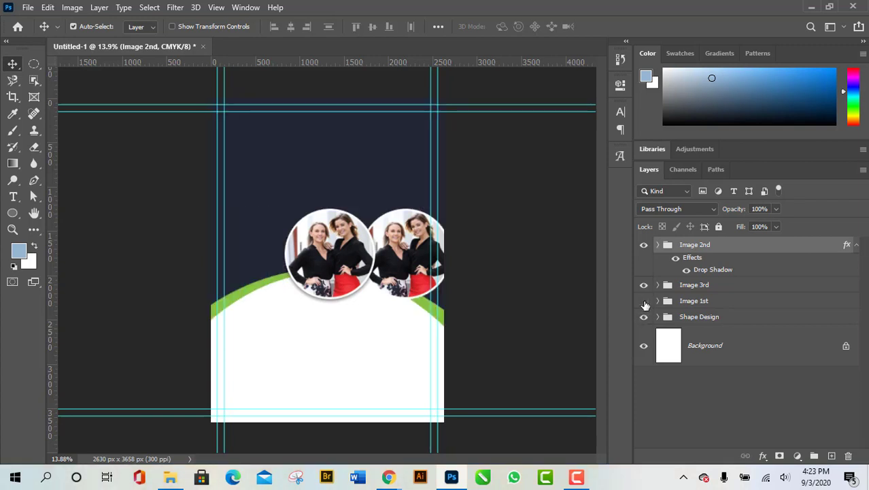
click(644, 301)
click(644, 301)
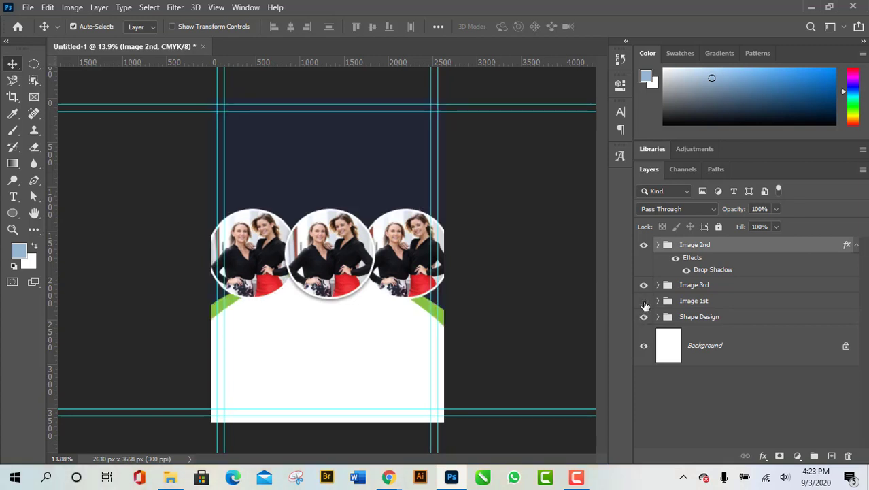
click(644, 301)
Step: Switch to the Google Meet call in Chrome and look over its participants
mouse_move(388, 478)
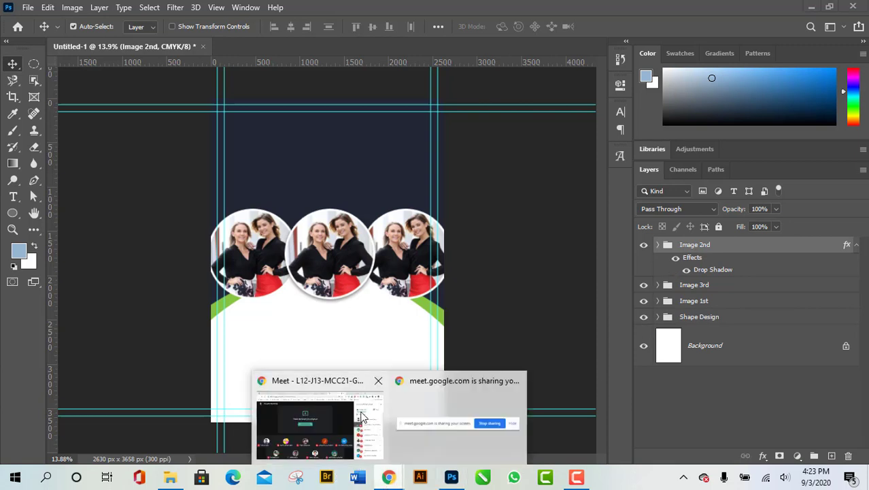
click(310, 412)
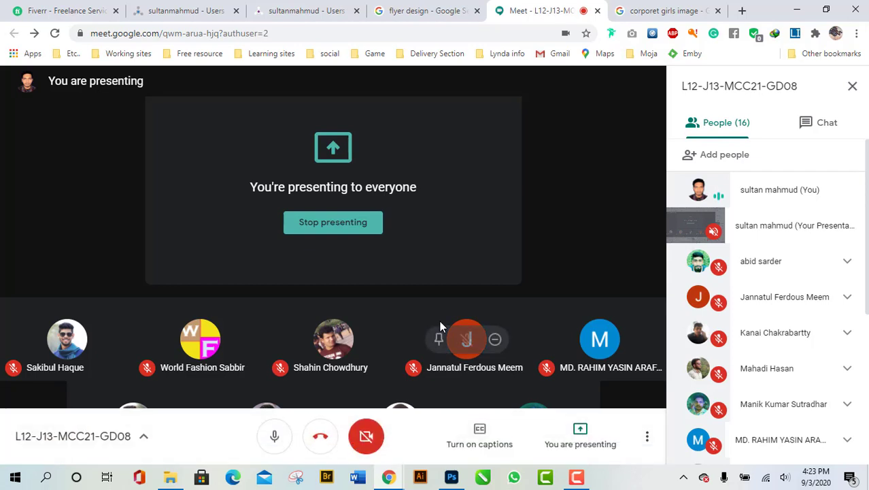
mouse_move(308, 342)
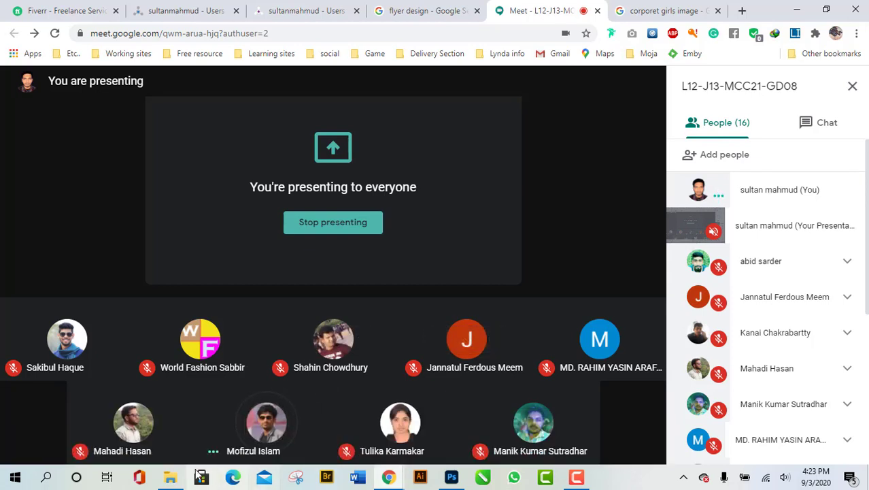
Step: Examine the framed heading and overall layout of blog_1-1.jpg up close from File Explorer, and return to Photoshop
click(170, 476)
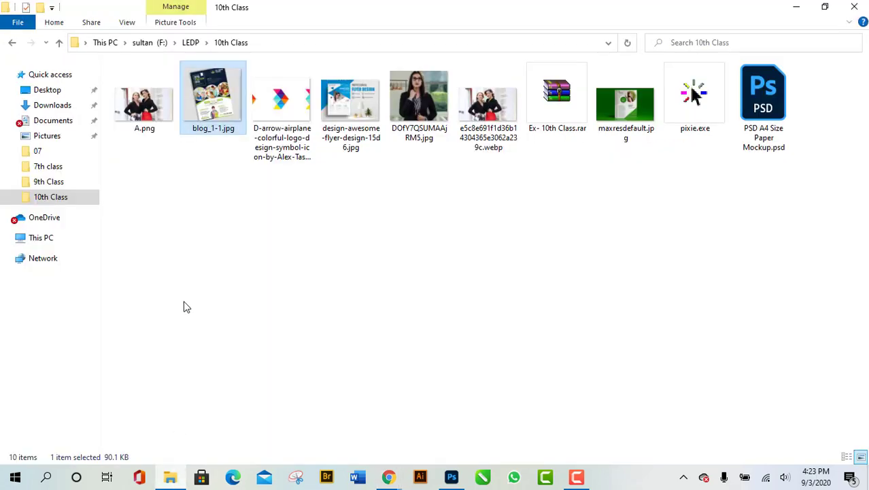
double_click(217, 95)
scroll(408, 140, up, 4)
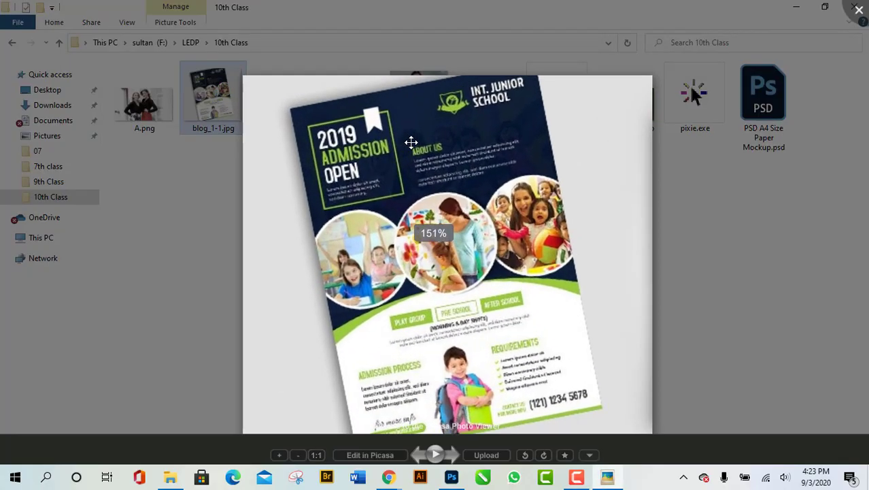
scroll(395, 197, up, 1)
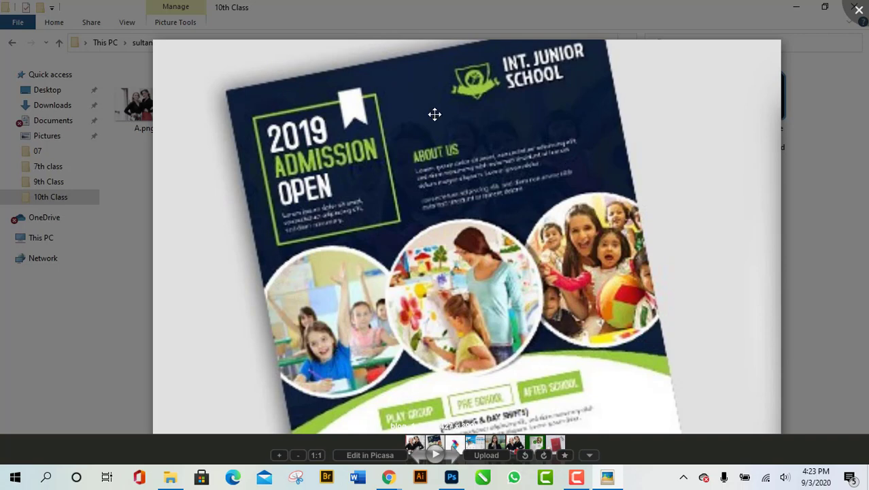
click(853, 21)
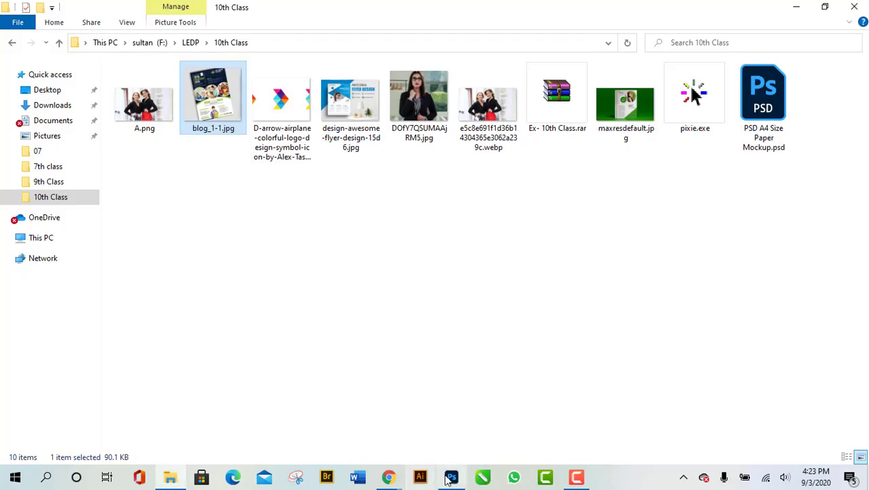
double_click(221, 113)
scroll(413, 271, up, 3)
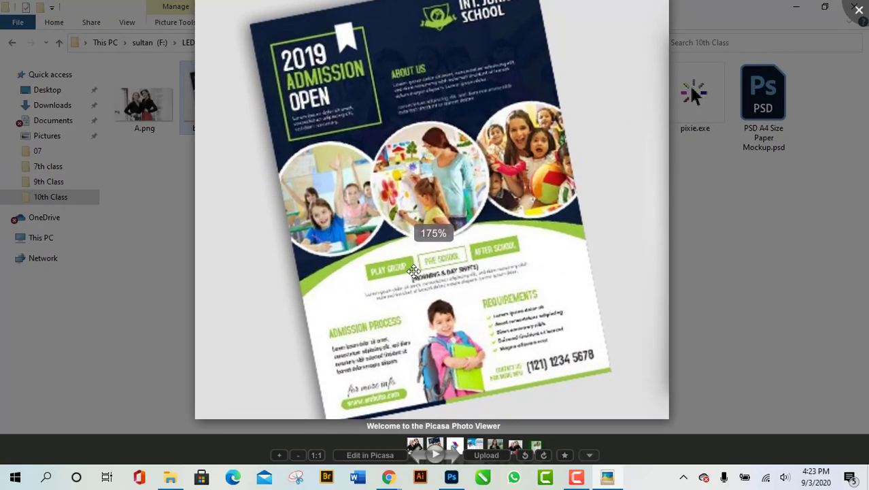
click(851, 9)
click(451, 477)
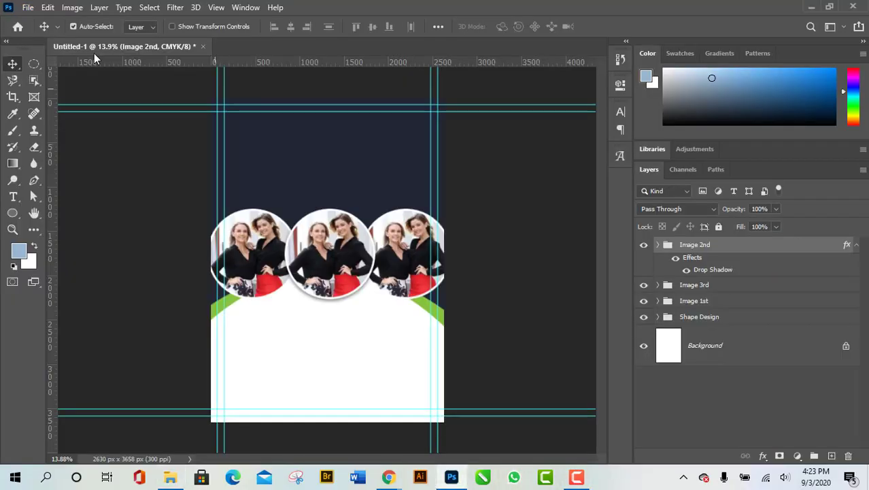
Step: Draw a rectangle about 732 by 818 px in the navy area above the first circular photo
scroll(243, 89, up, 3)
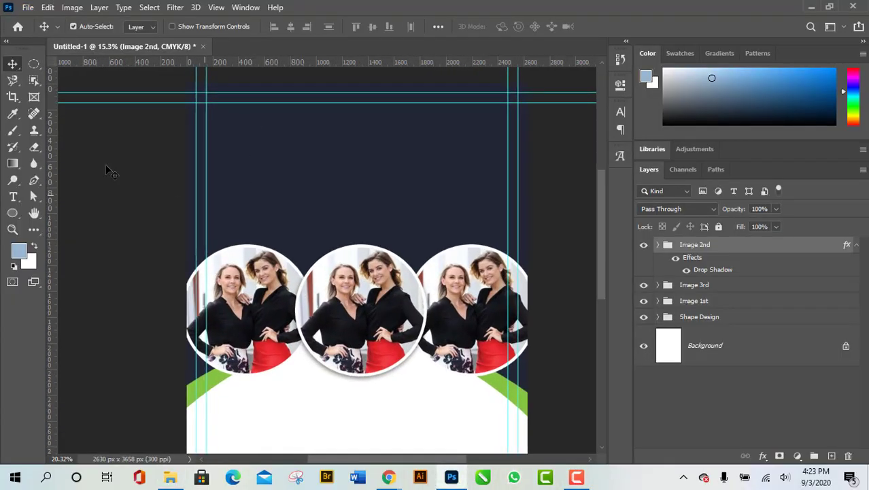
click(11, 213)
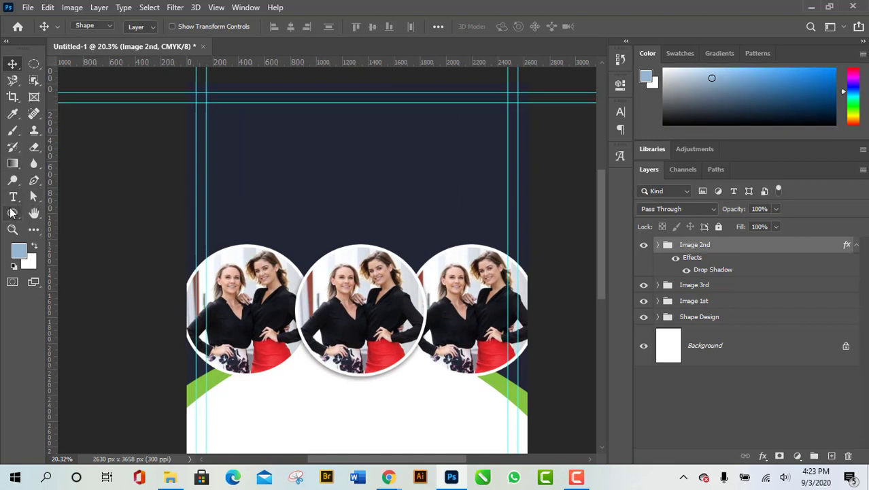
right_click(10, 212)
click(36, 208)
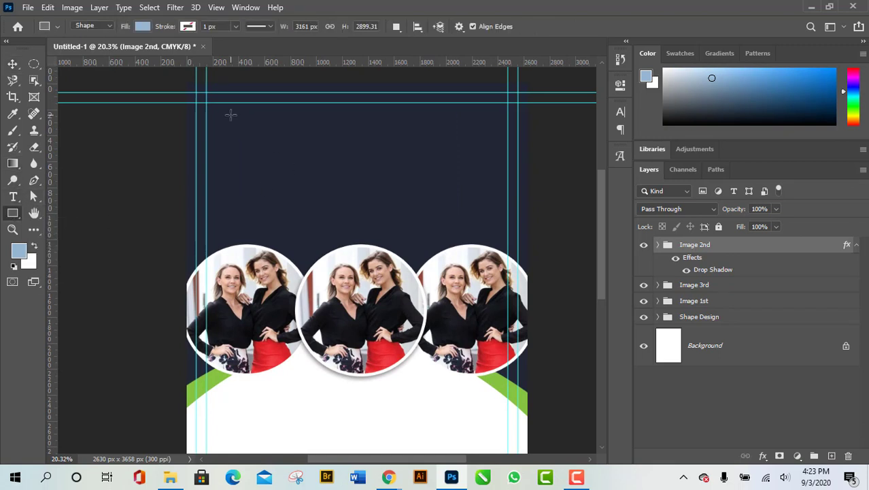
drag(220, 114, 316, 219)
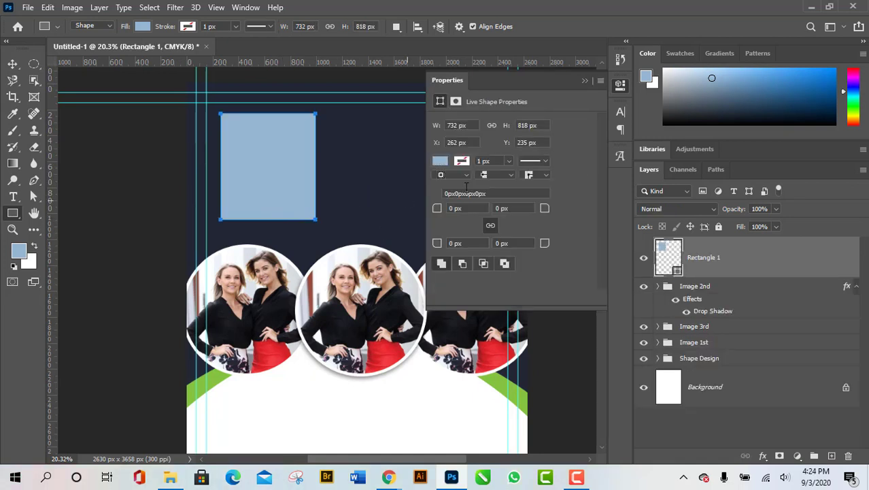
click(620, 85)
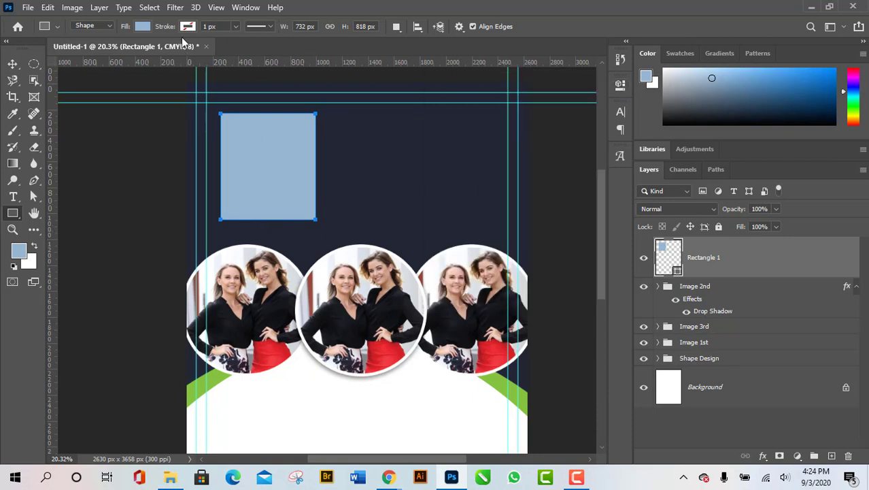
click(142, 27)
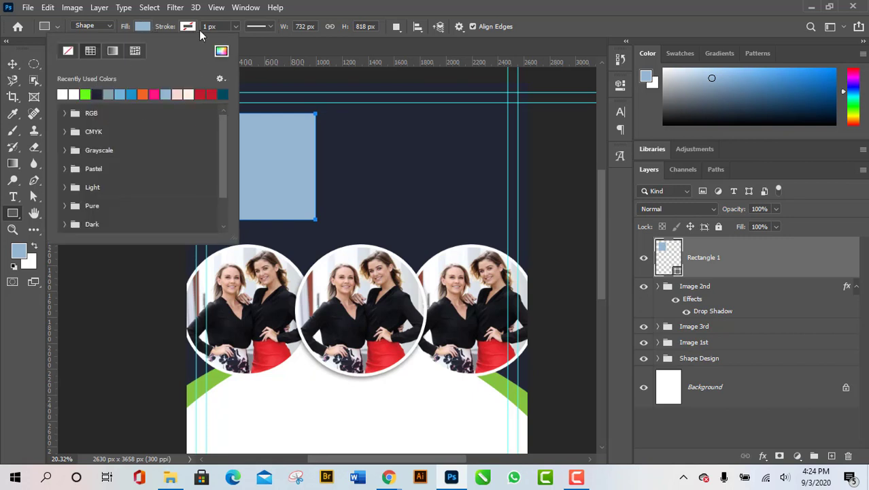
click(147, 30)
click(142, 27)
key(Escape)
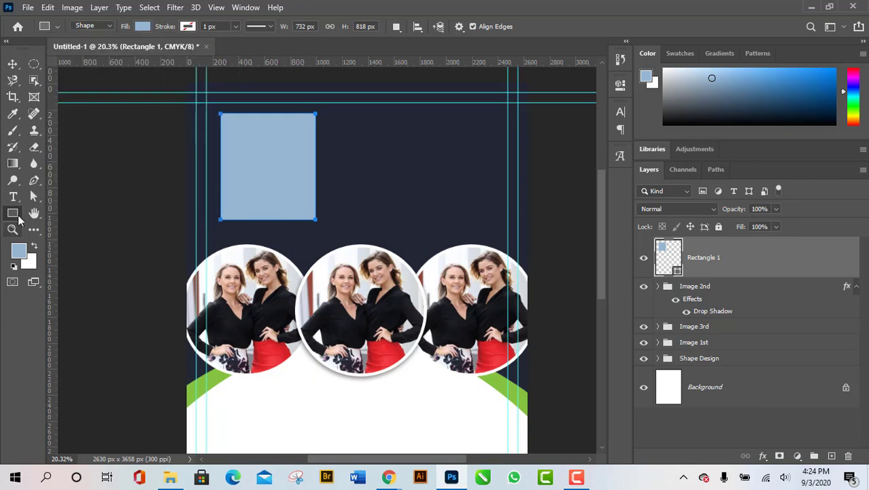
Step: Give the rectangle a green stroke, #85c441, sampled from the flyer's curved green band
click(191, 27)
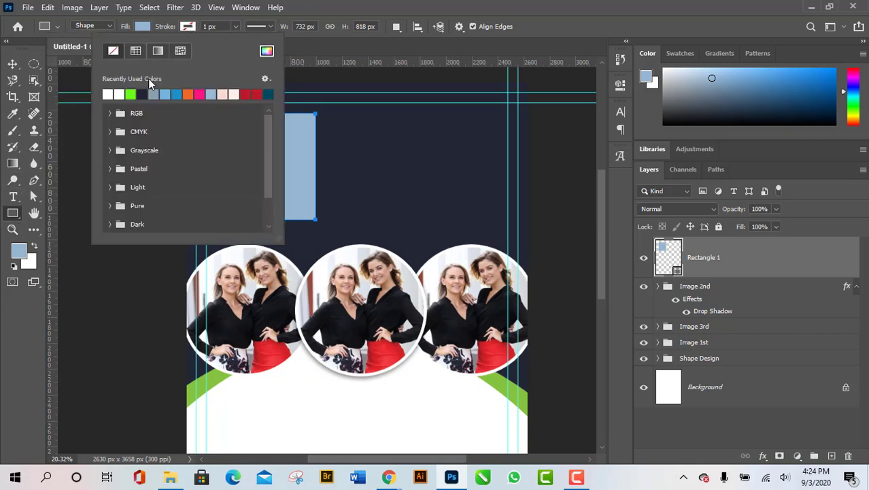
click(266, 51)
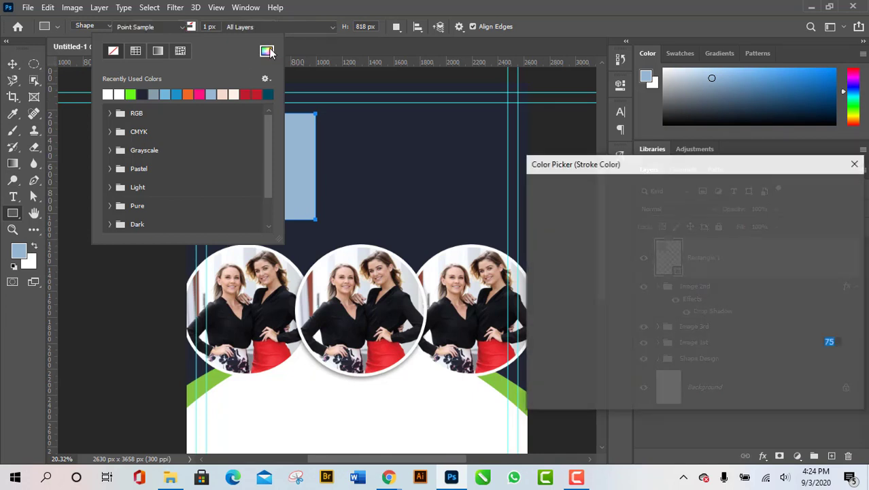
click(215, 380)
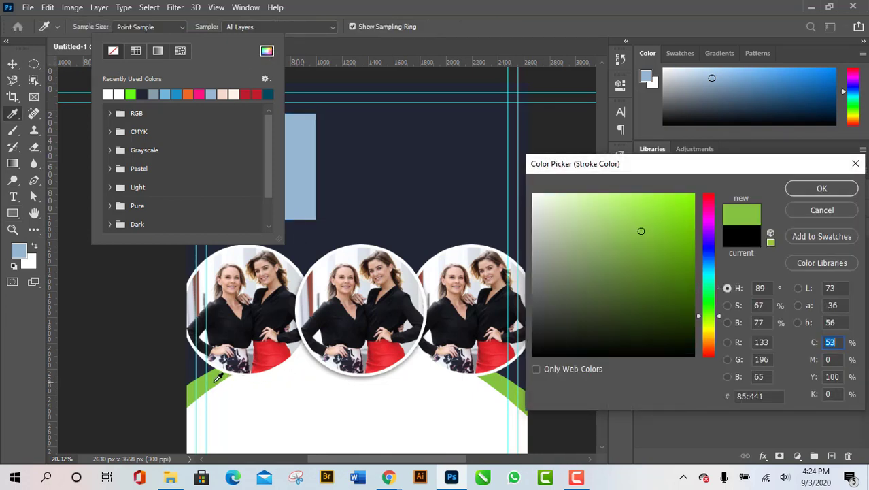
click(835, 194)
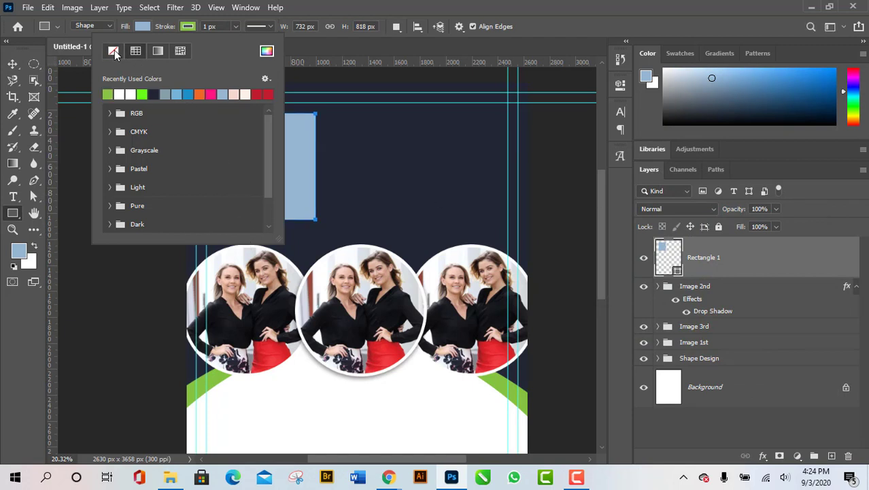
click(114, 53)
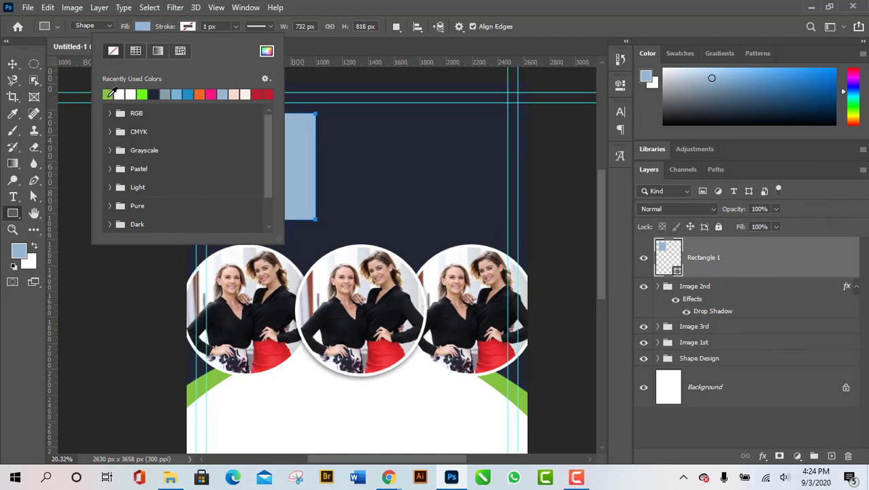
click(109, 94)
Step: Remove the rectangle's fill so only its outline is drawn
click(150, 25)
click(149, 25)
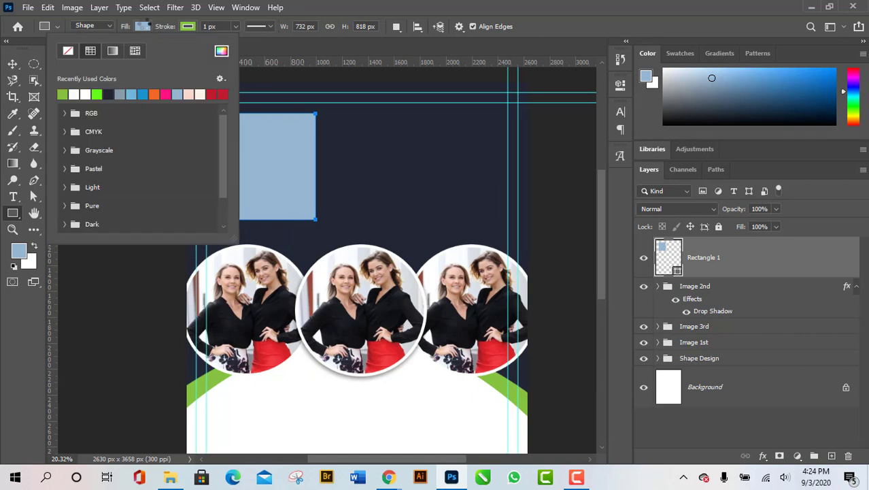
click(67, 52)
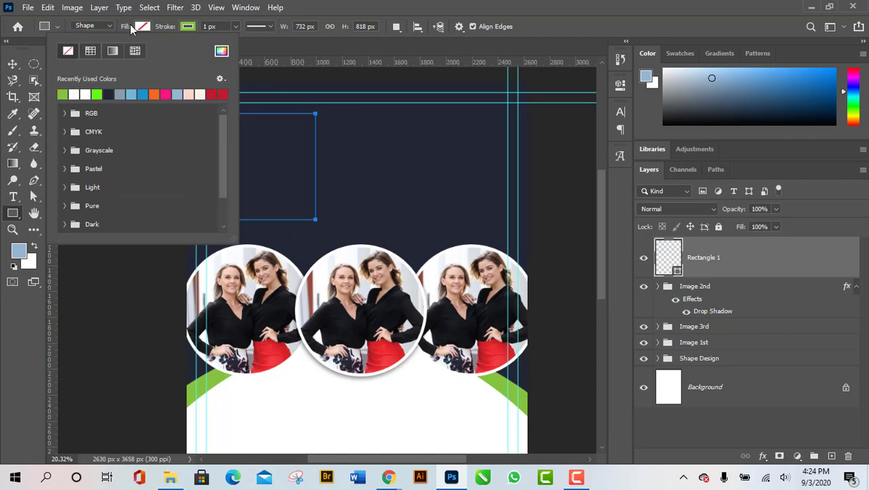
click(257, 63)
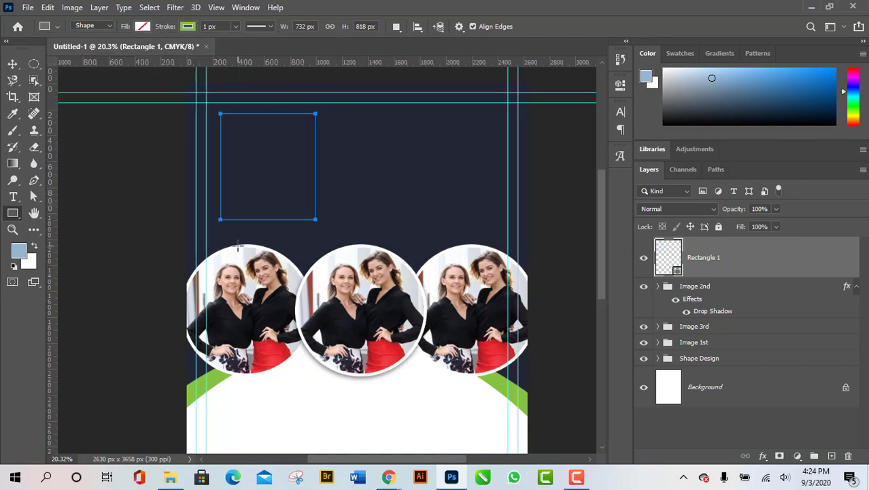
Step: Set the rectangle's stroke width to 15.60 px and deselect the shape
click(222, 26)
text(4)
key(Return)
mouse_move(238, 28)
mouse_down()
mouse_move(256, 45)
mouse_move(237, 42)
mouse_up()
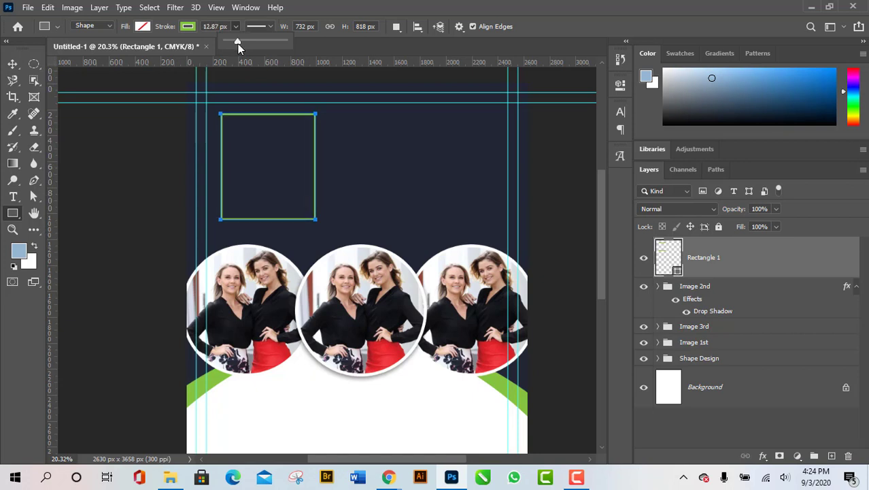
drag(237, 44, 239, 45)
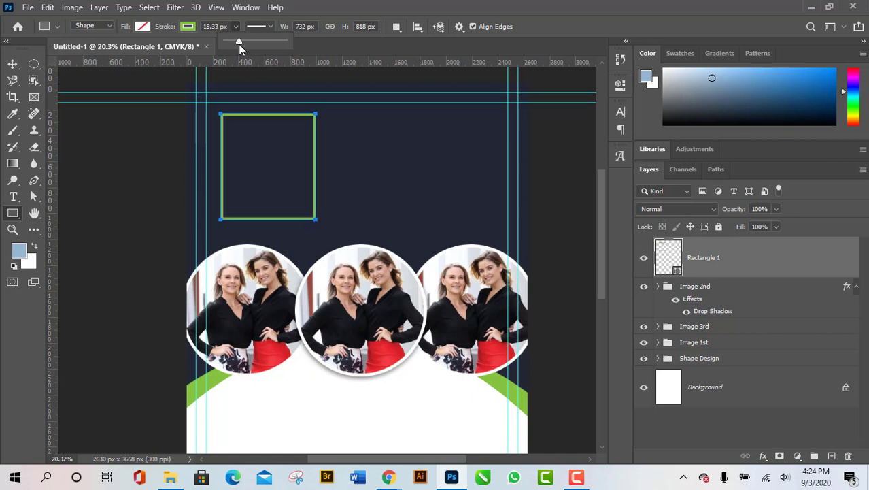
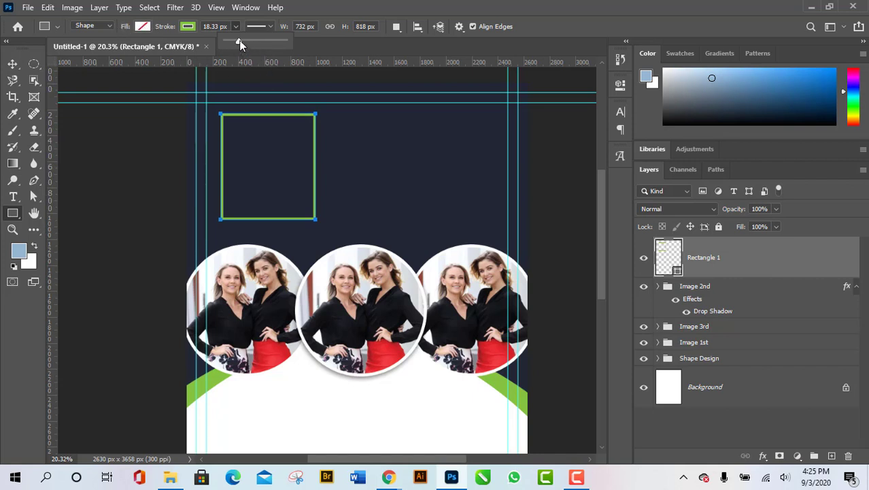
drag(236, 40, 240, 41)
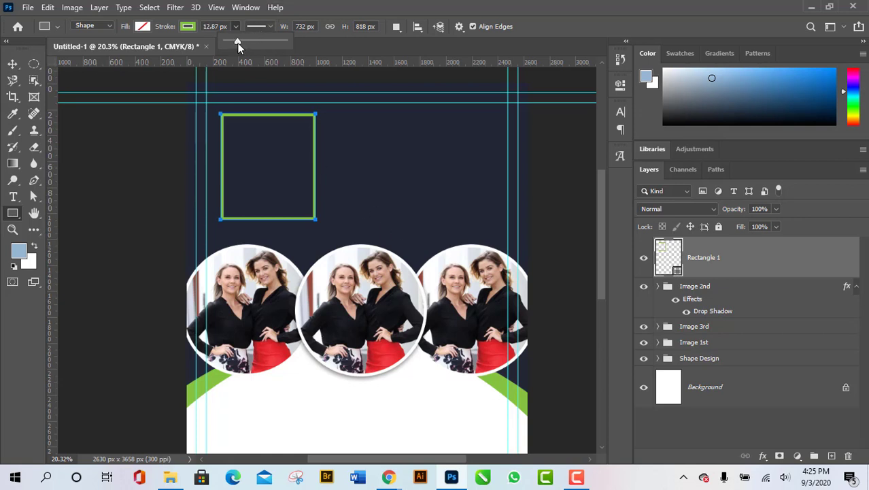
drag(237, 43, 238, 42)
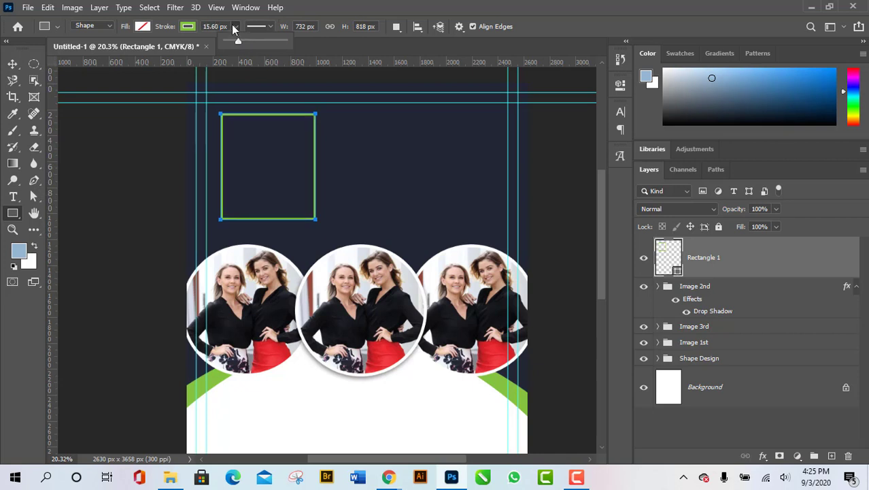
click(231, 26)
click(12, 64)
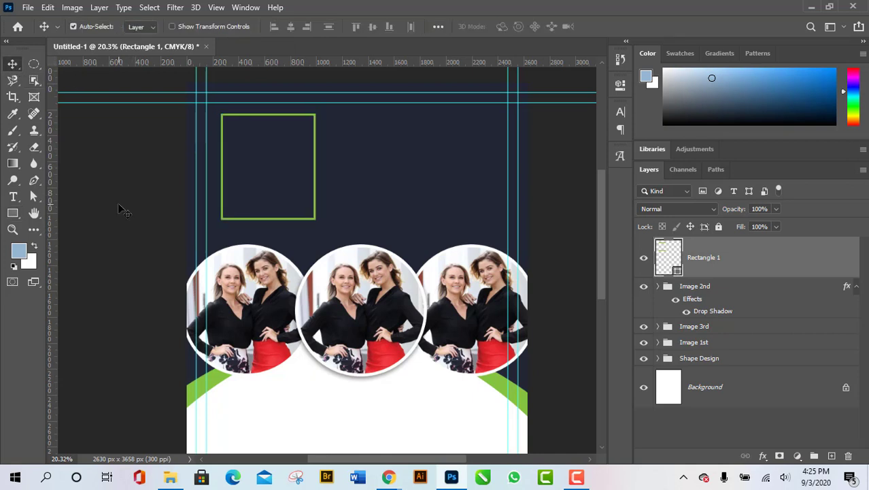
click(91, 210)
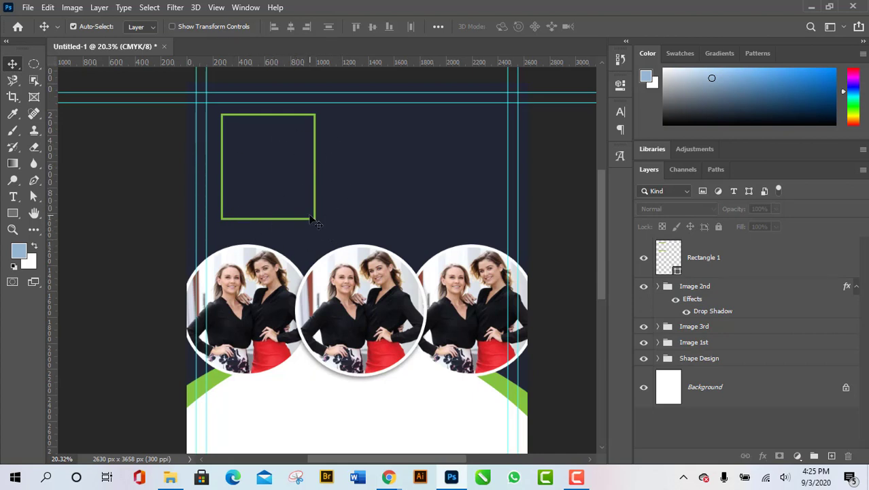
scroll(320, 211, down, 2)
scroll(326, 224, up, 3)
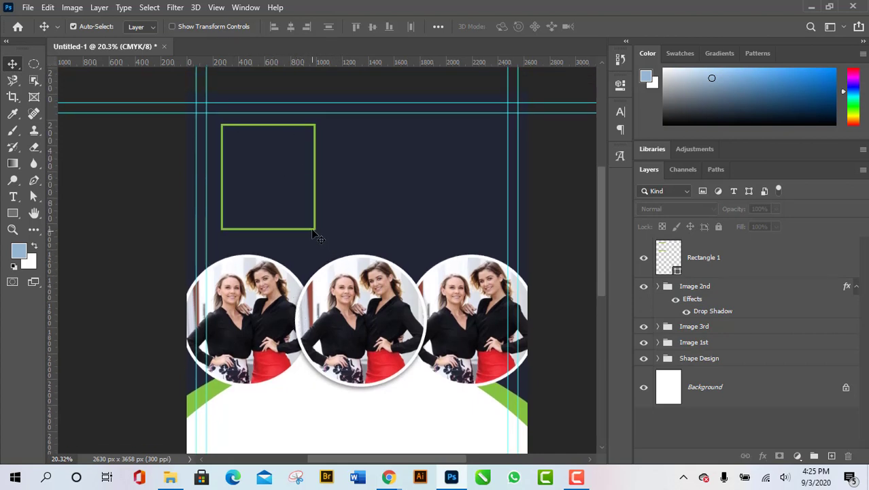
click(313, 232)
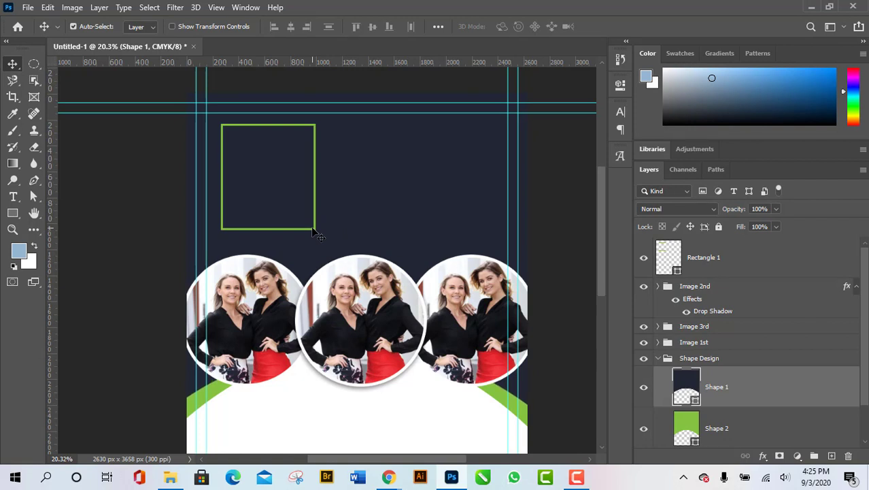
key(Down)
key(Down)
key(Down)
key(Down)
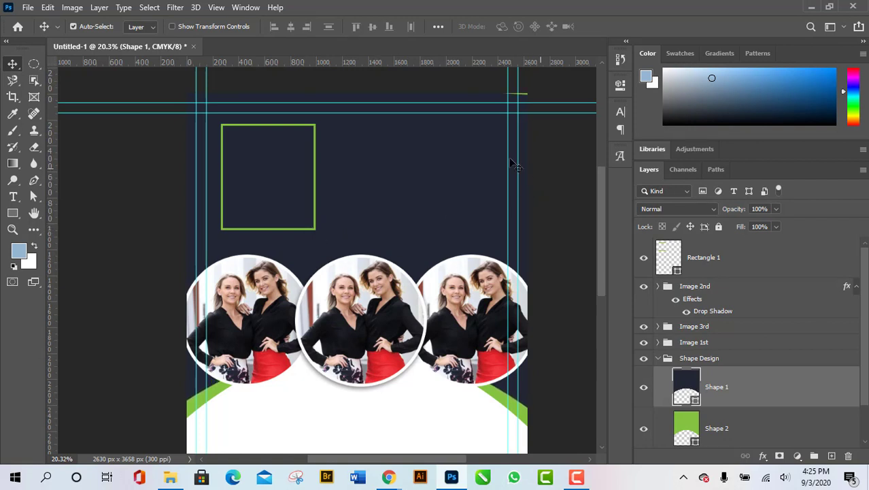
key(Up)
key(Up)
key(Up)
key(Up)
key(Up)
key(Up)
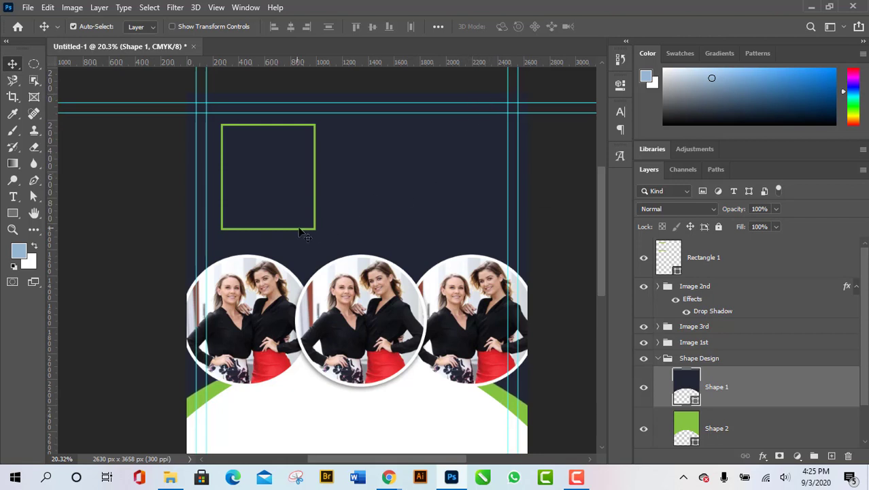
Step: Nudge the Rectangle 1 outline down and slightly to the right within the navy area
click(723, 262)
key(Down)
key(Down)
key(Down)
key(Down)
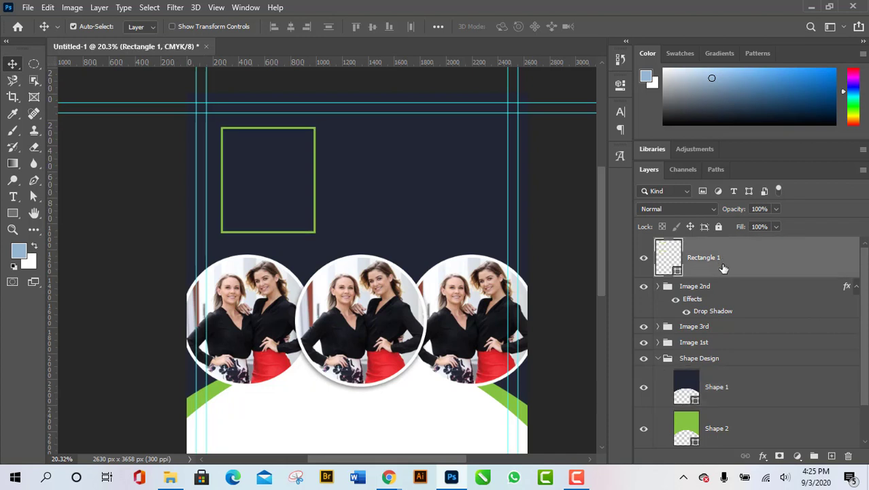
key(Down)
key(Down)
key(Down)
key(Down)
key(Down)
key(Down)
key(Down)
key(Down)
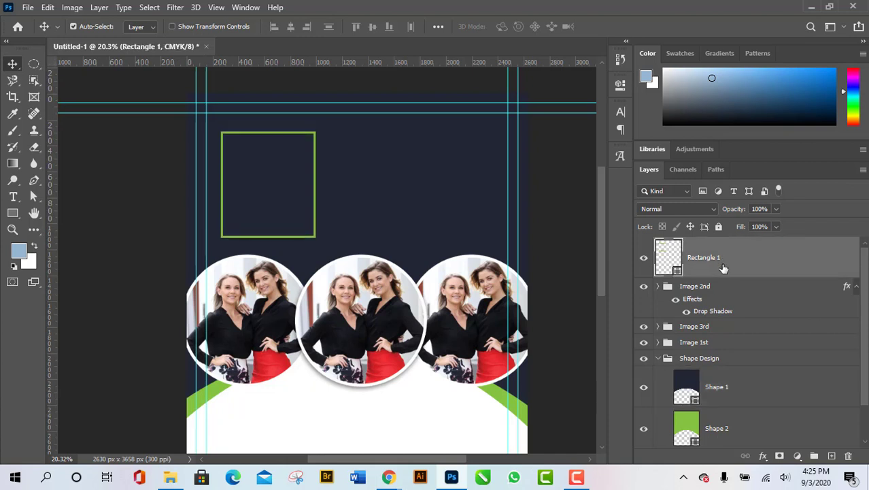
key(Down)
key(Right)
key(Right)
key(Right)
key(Right)
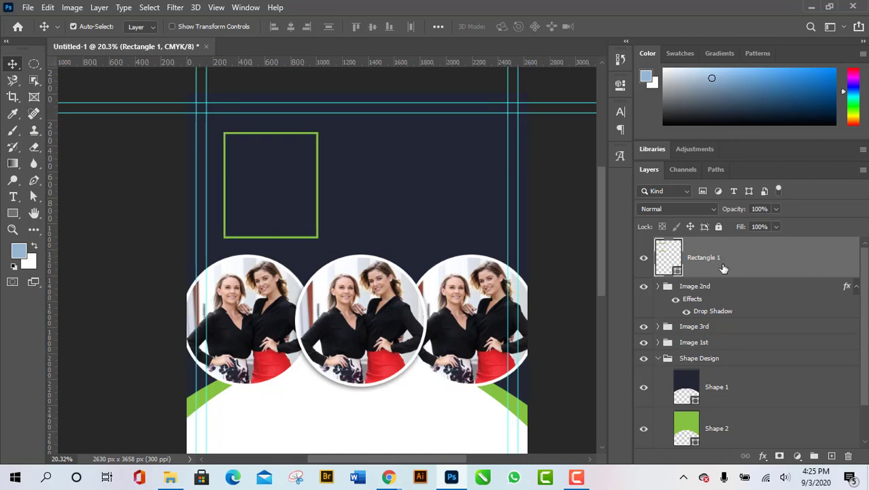
key(Up)
key(Up)
key(Up)
key(Up)
key(Up)
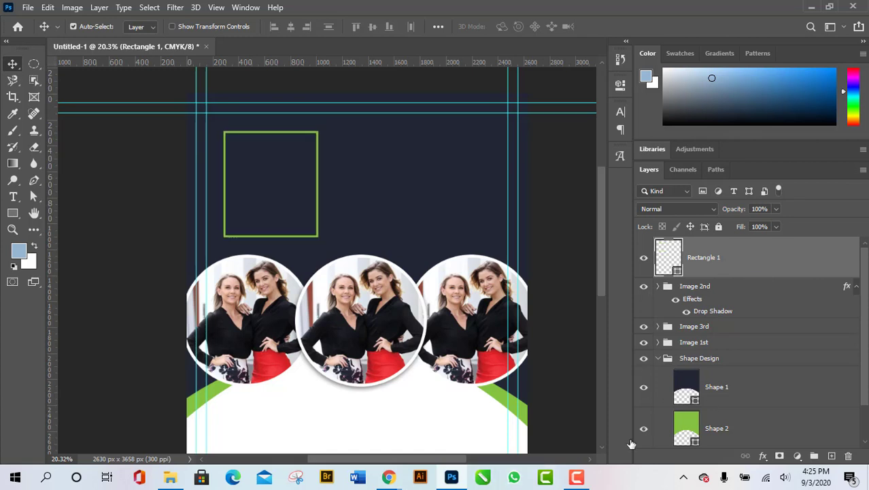
Step: Examine the heading frame's placement in the reference image blog_1-1.jpg, then return to the Photoshop flyer document
click(170, 477)
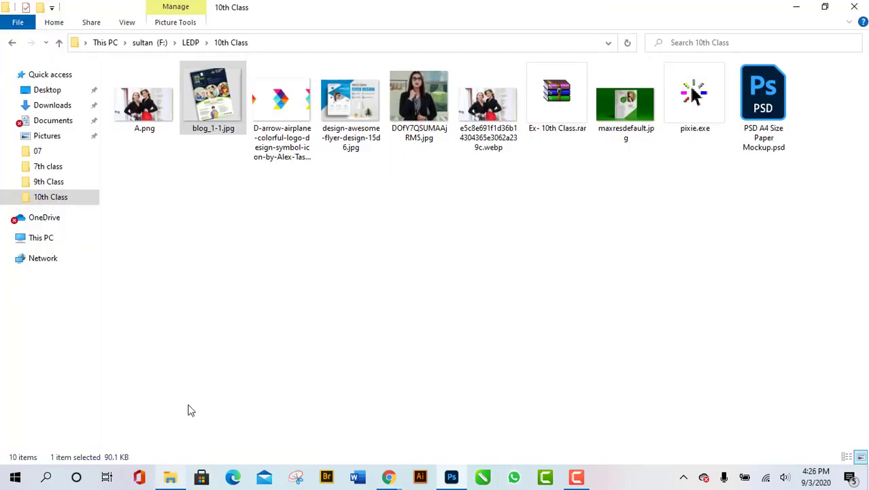
double_click(224, 110)
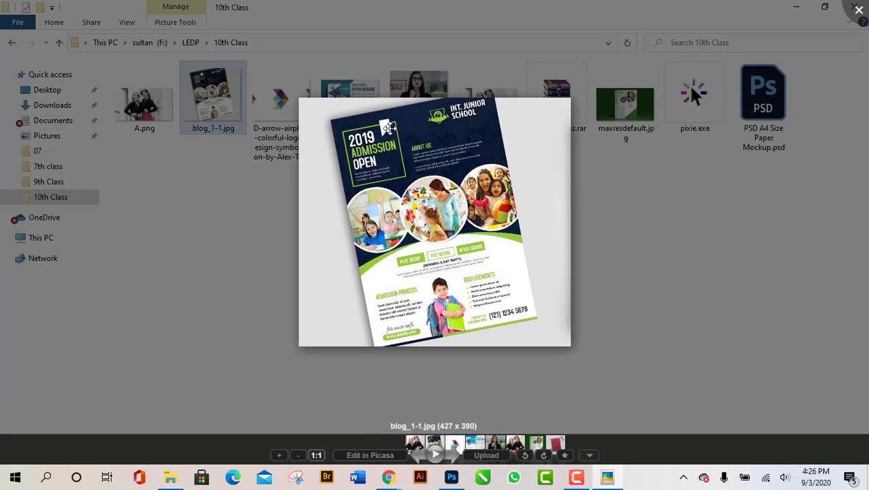
click(858, 11)
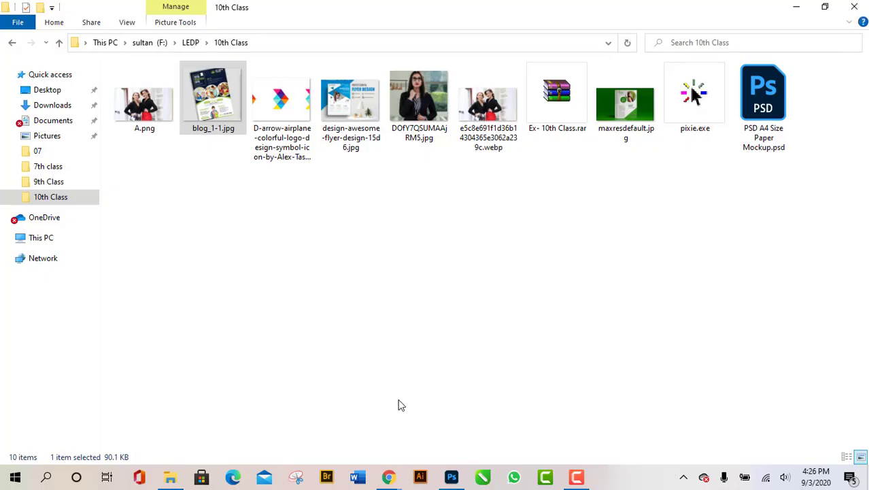
click(451, 477)
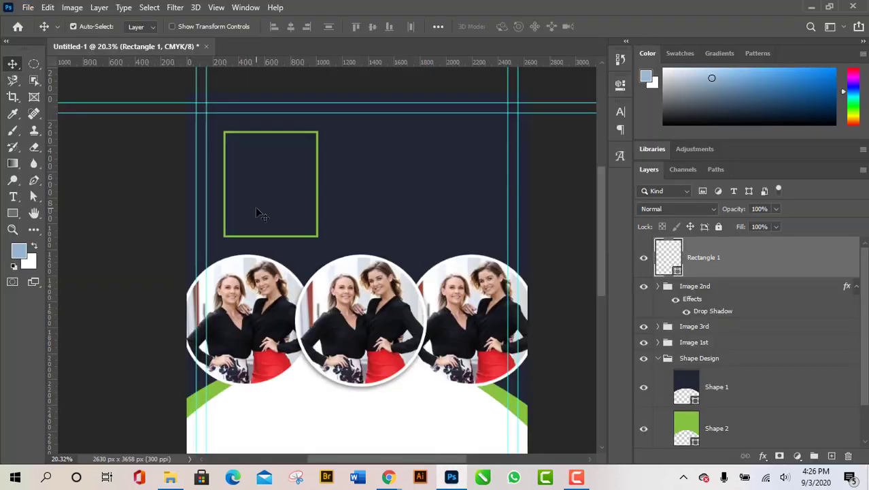
Step: Nudge the green heading frame to the left and further down, closer to the first circular photo
key(Left)
key(Left)
key(Left)
key(Left)
key(Left)
key(Down)
key(Down)
key(Down)
key(Down)
key(Down)
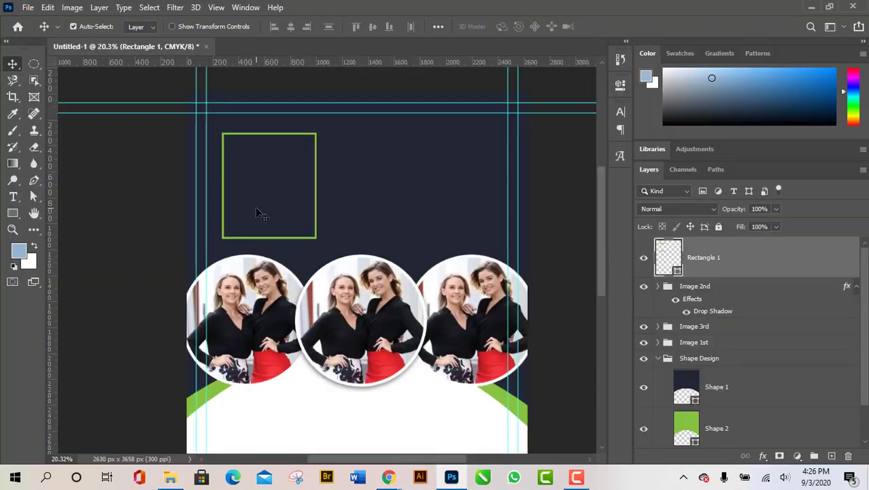
key(Down)
key(Down)
key(Left)
key(Left)
key(Left)
key(Down)
key(Down)
key(Down)
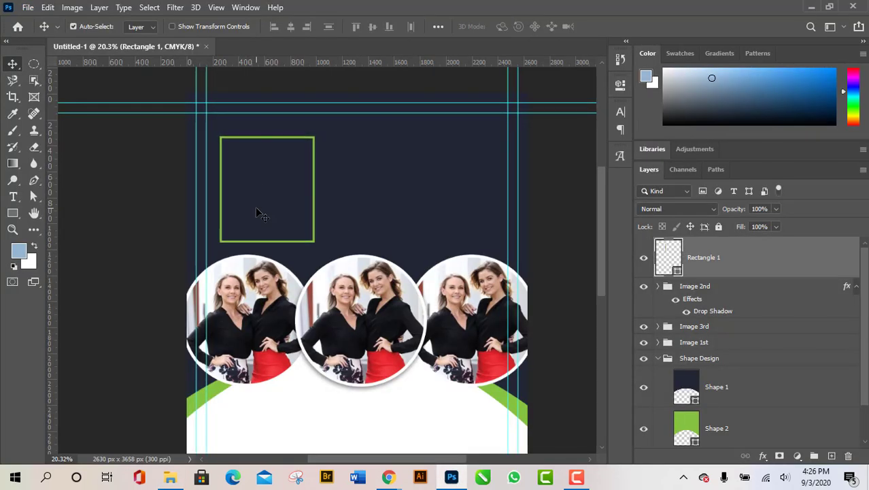
key(Up)
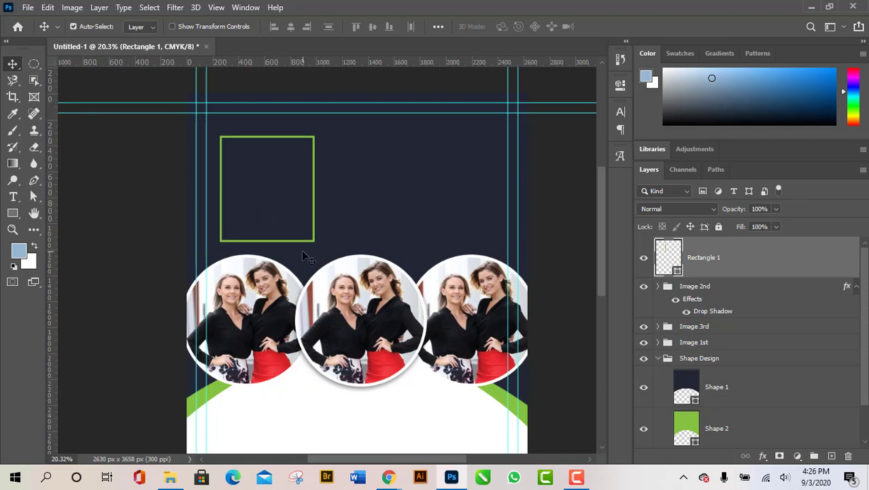
Step: Draw a rectangle about 518 by 141 px on the white area below the first circular photo
scroll(301, 252, down, 2)
scroll(264, 300, down, 1)
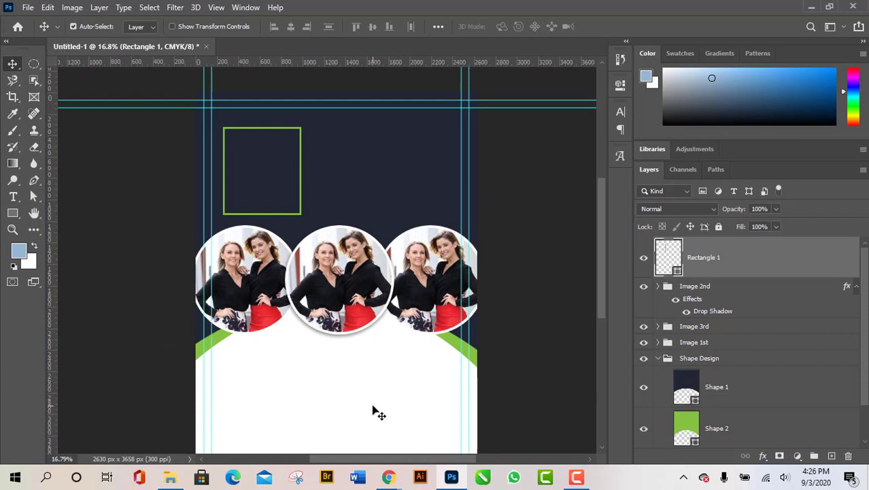
scroll(375, 409, down, 2)
scroll(380, 386, up, 1)
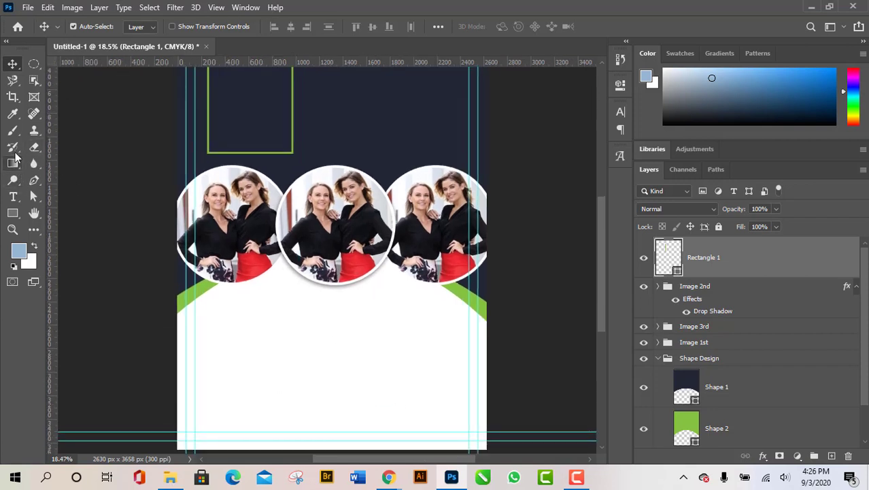
click(17, 214)
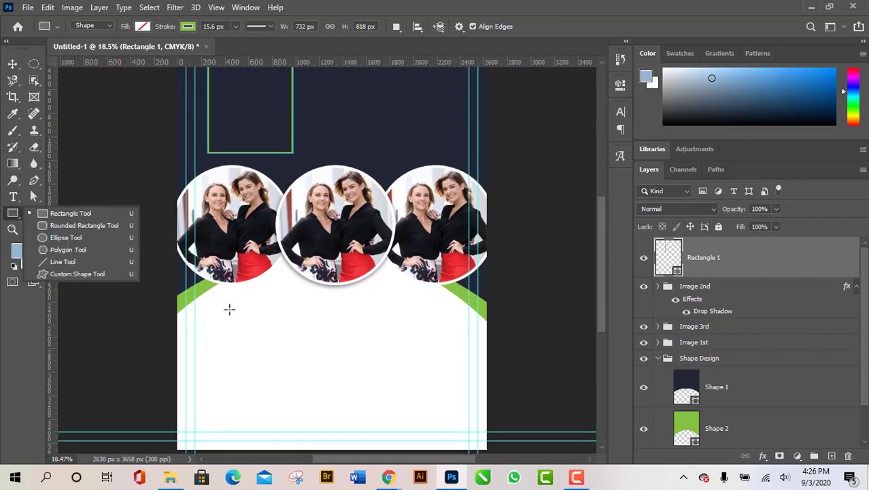
drag(223, 305, 284, 323)
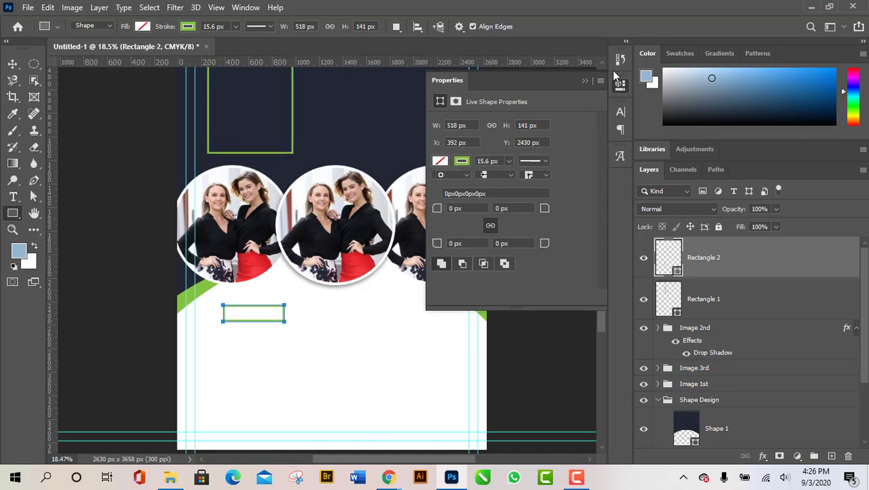
click(624, 89)
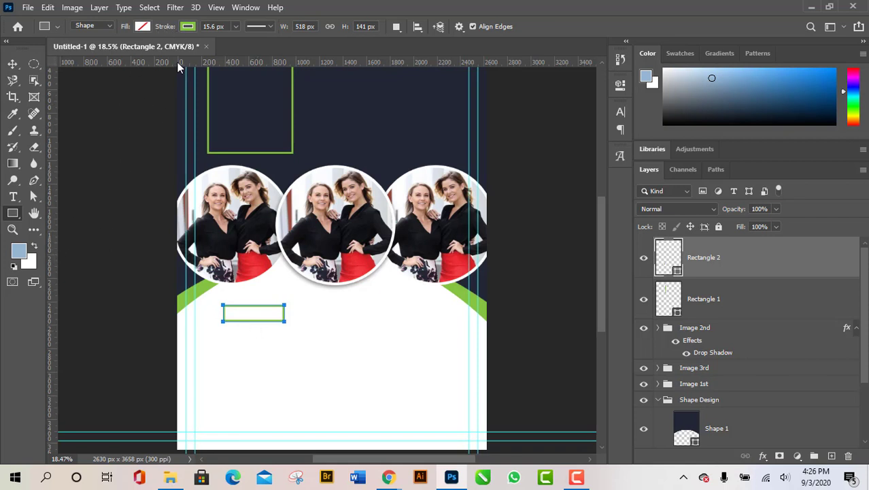
Step: Fill the small rectangle with the flyer's recently used green and remove its stroke
click(142, 26)
click(63, 94)
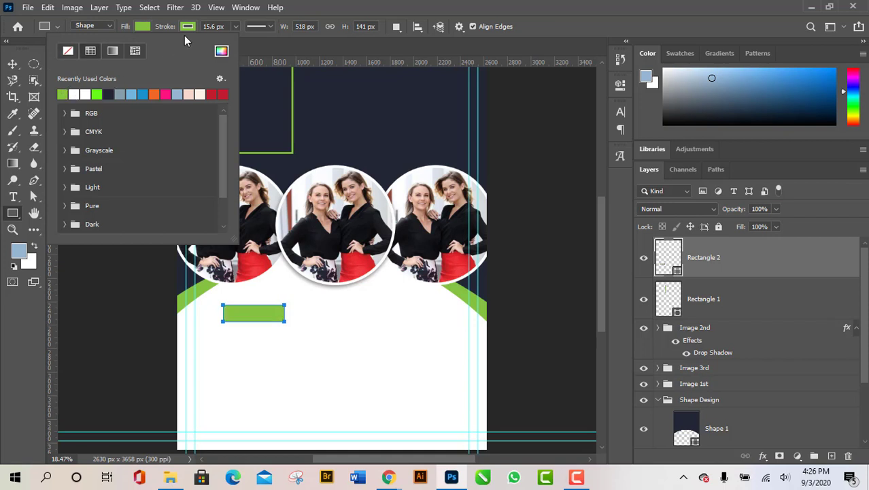
click(189, 26)
click(189, 27)
click(191, 26)
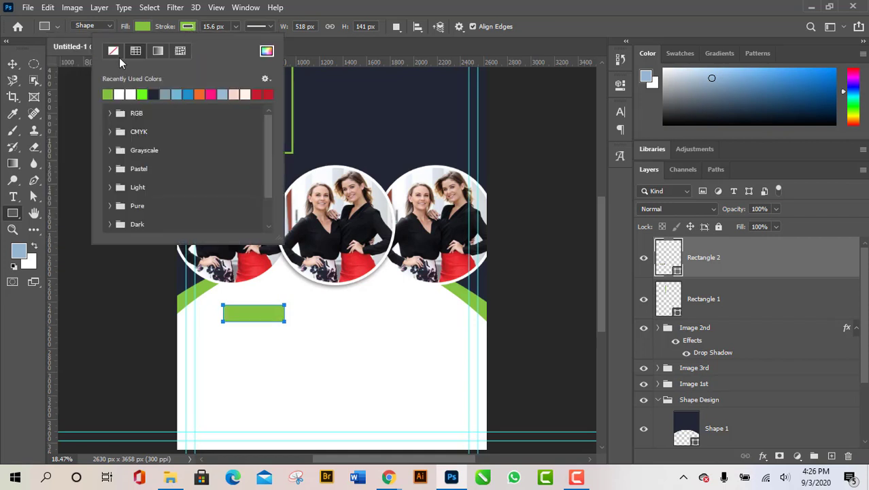
click(112, 53)
click(188, 26)
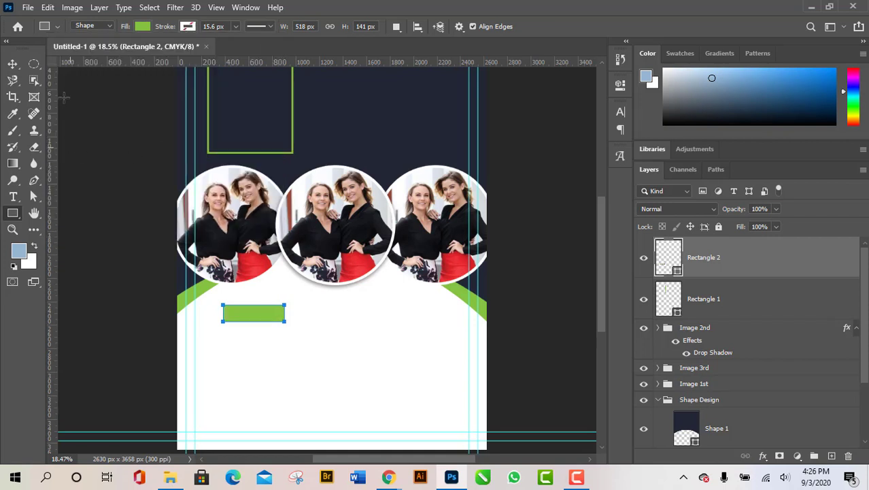
Step: Duplicate the green bar twice, placing the copies to its right to form an evenly spaced row of three
click(13, 63)
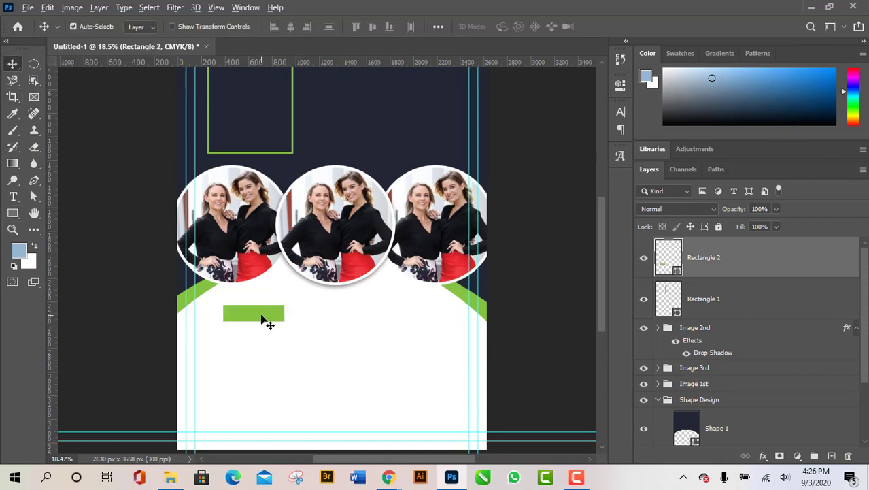
drag(262, 320, 397, 327)
key(ctrl+j)
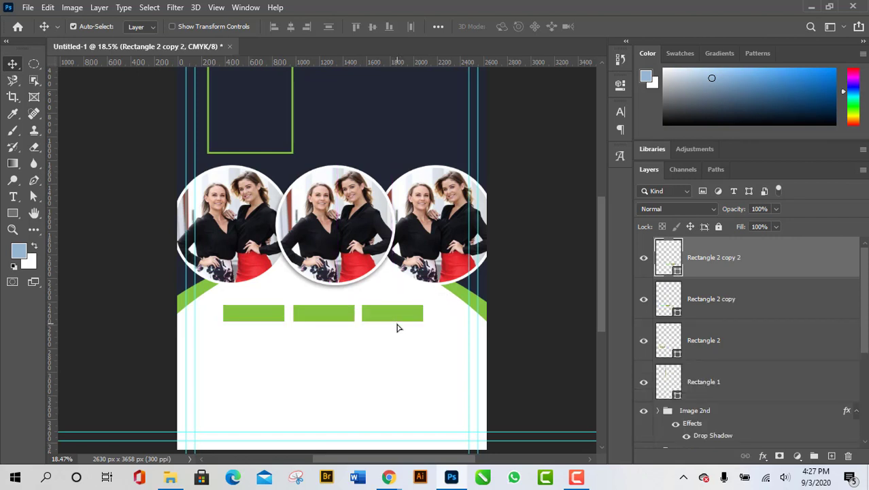
Step: Turn the middle bar, Rectangle 2 copy, into an outline with no fill and a green stroke
key(alt+bracketleft)
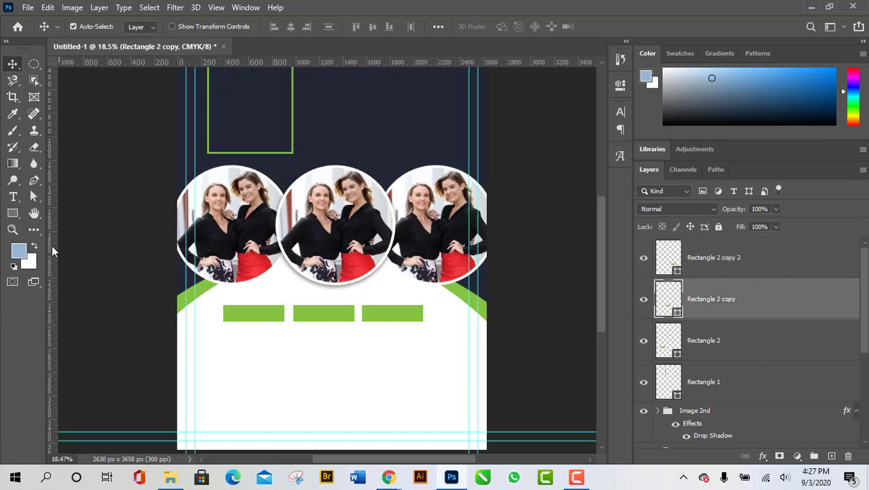
click(14, 213)
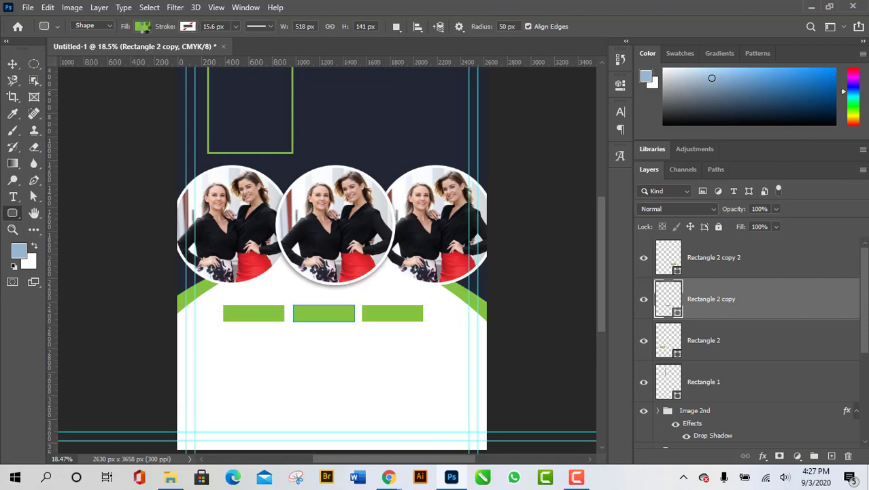
click(143, 27)
click(68, 51)
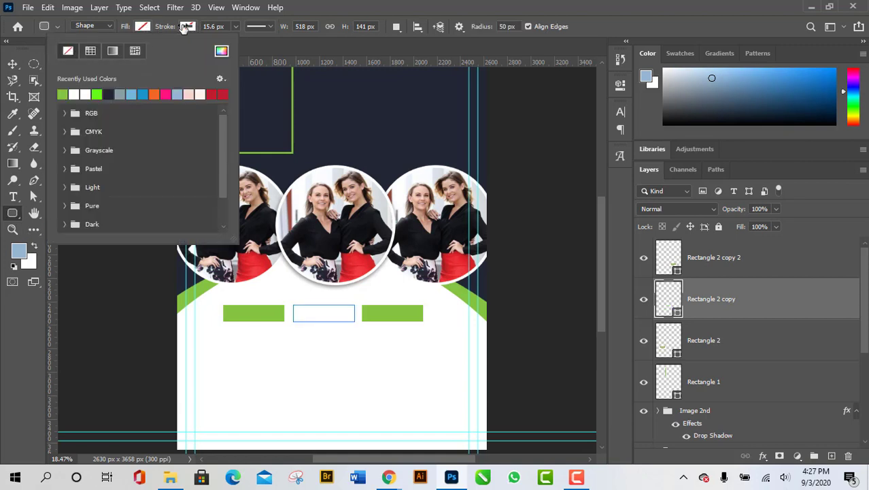
click(188, 26)
click(187, 26)
click(189, 27)
click(189, 26)
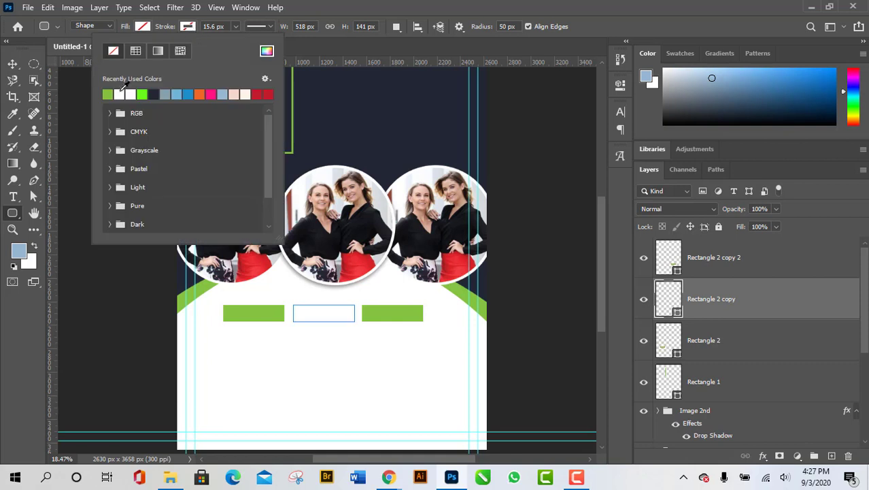
click(109, 94)
click(190, 26)
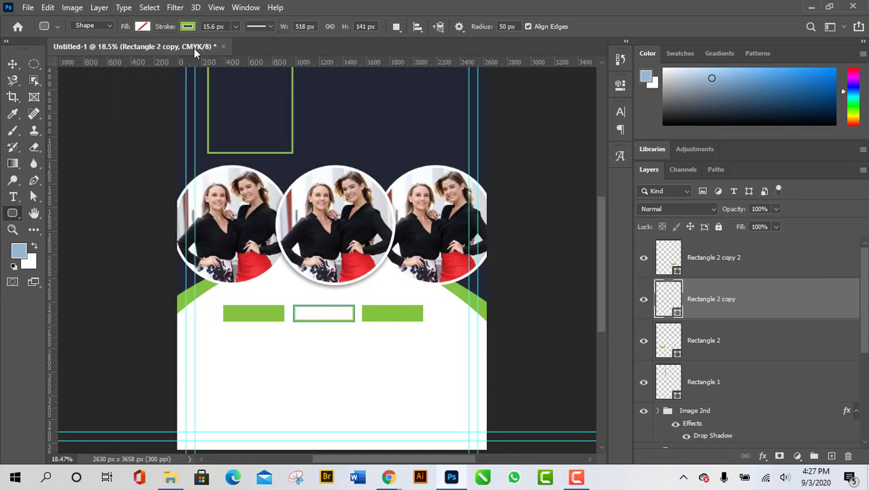
click(12, 64)
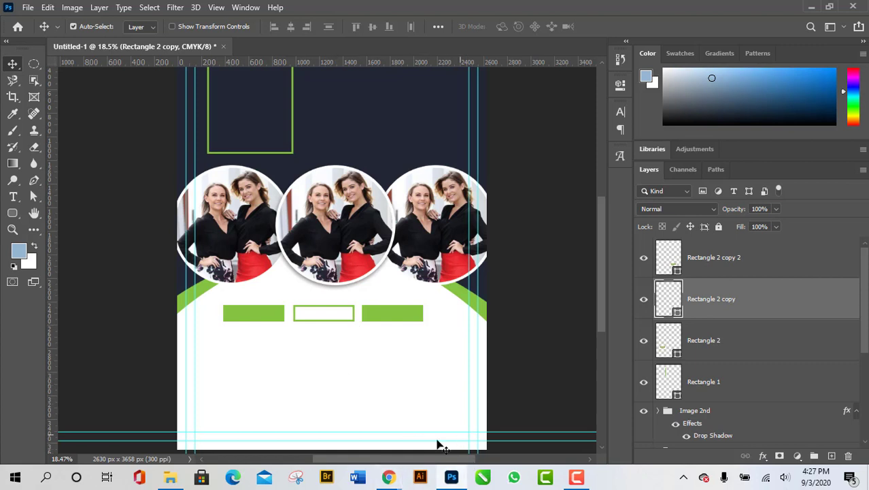
Step: Open the reference image blog_1-1.jpg and examine its three label bars and the content below them up close
click(170, 477)
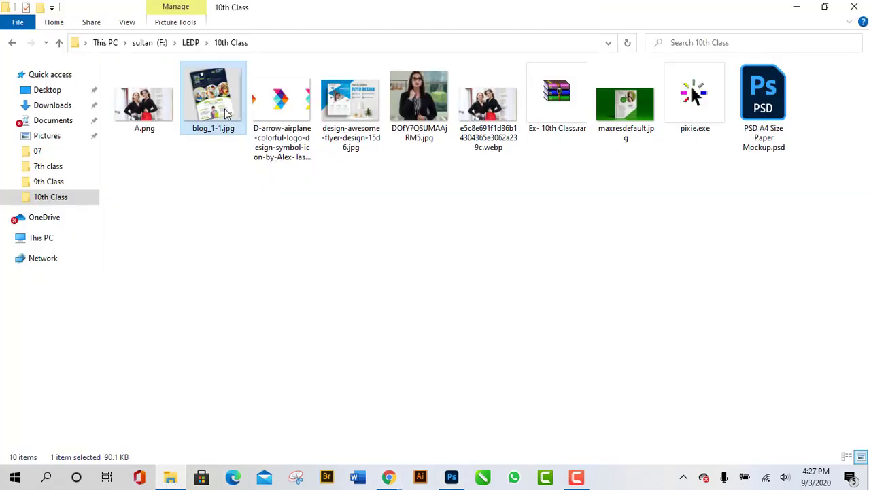
scroll(509, 249, up, 3)
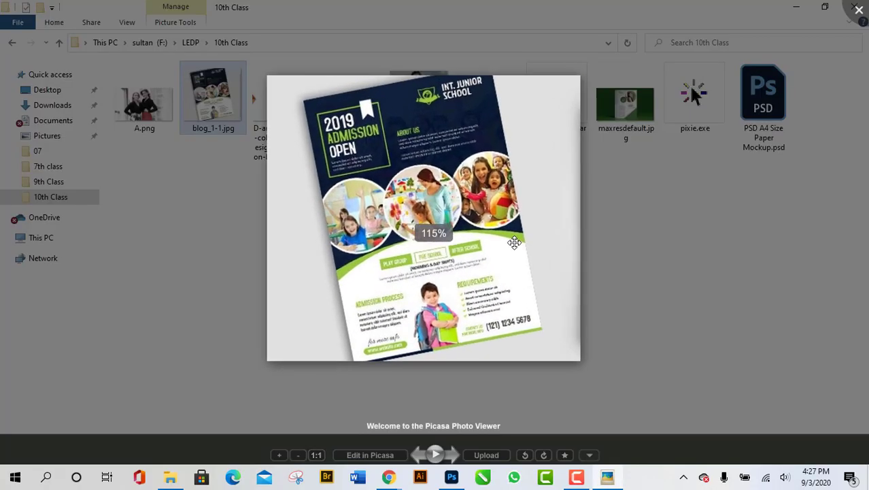
scroll(515, 242, up, 1)
scroll(370, 141, down, 2)
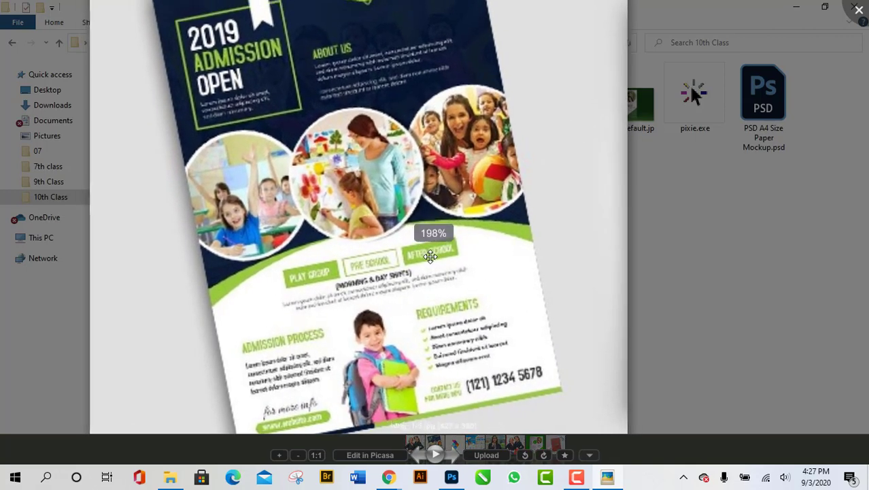
scroll(356, 314, up, 2)
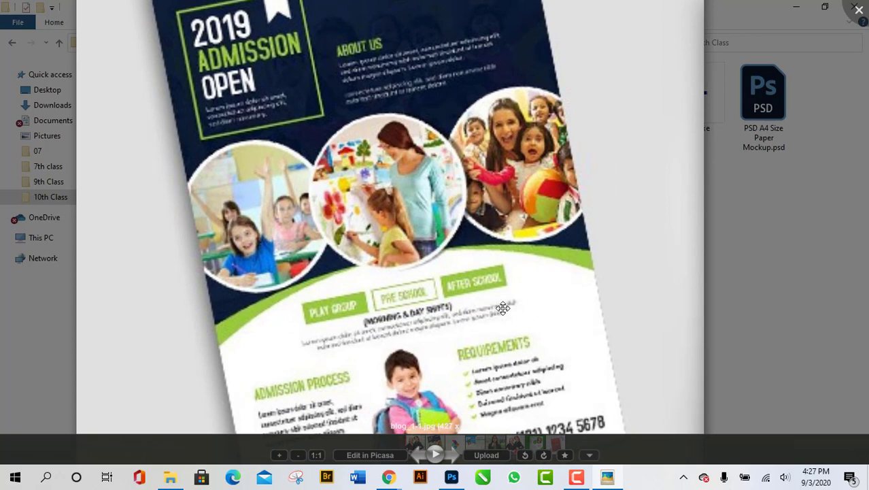
Step: Examine the lower half of the reference flyer, including the boy photo, text sections and contact line, and close the image
scroll(457, 312, down, 2)
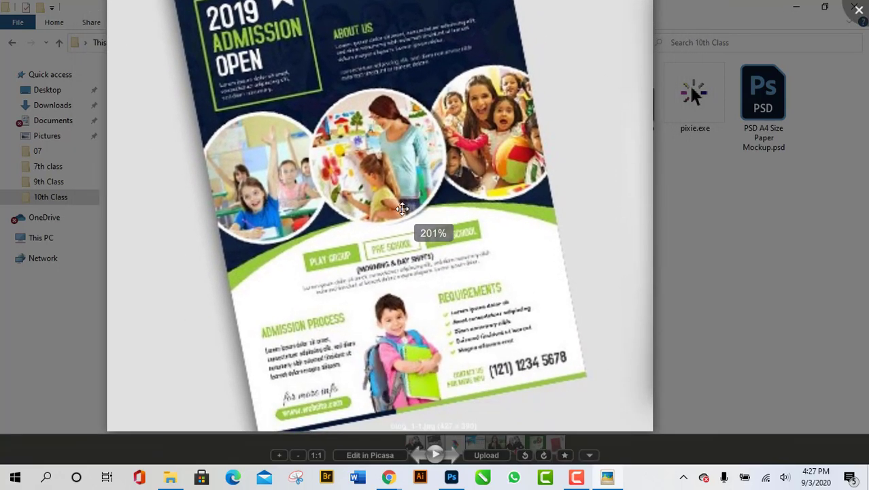
scroll(499, 329, down, 1)
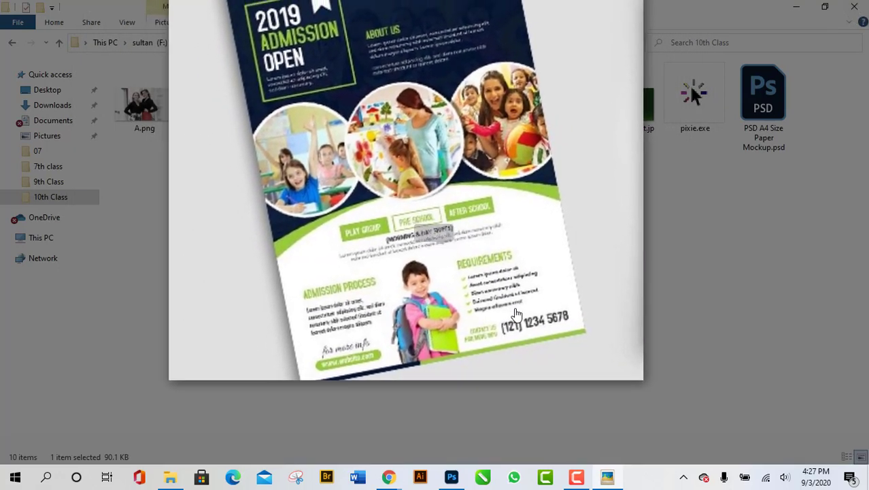
scroll(484, 338, up, 3)
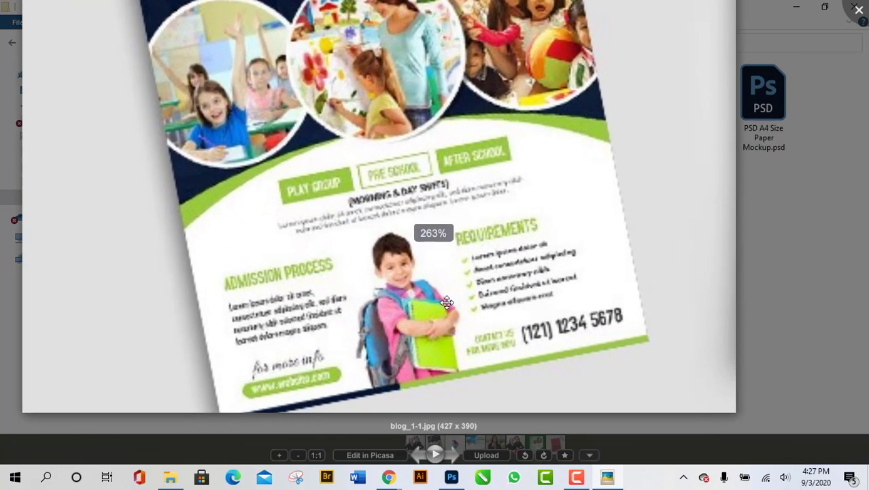
scroll(435, 289, down, 4)
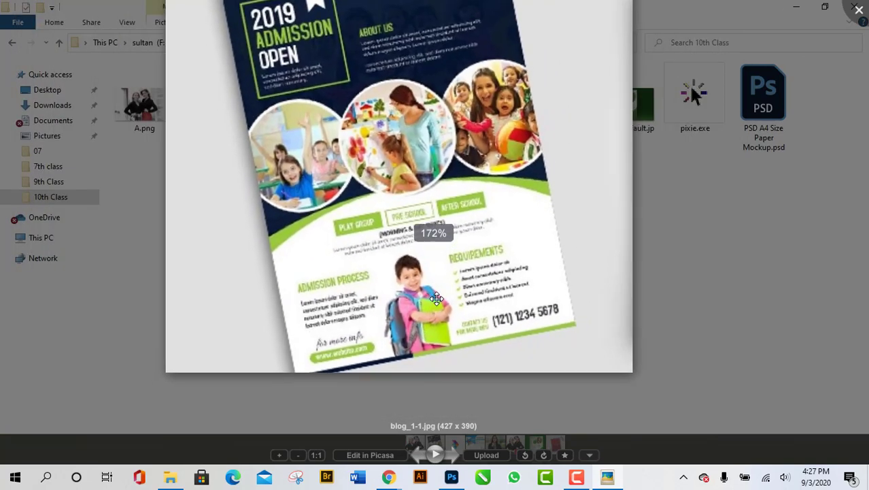
click(856, 10)
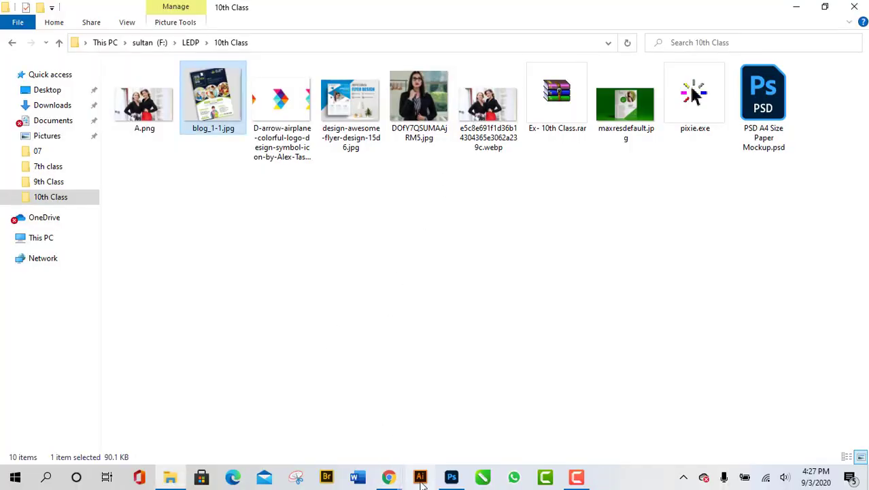
Step: Switch back to Photoshop and nudge the row of three label bars right to centre it beneath the circular photos
click(452, 478)
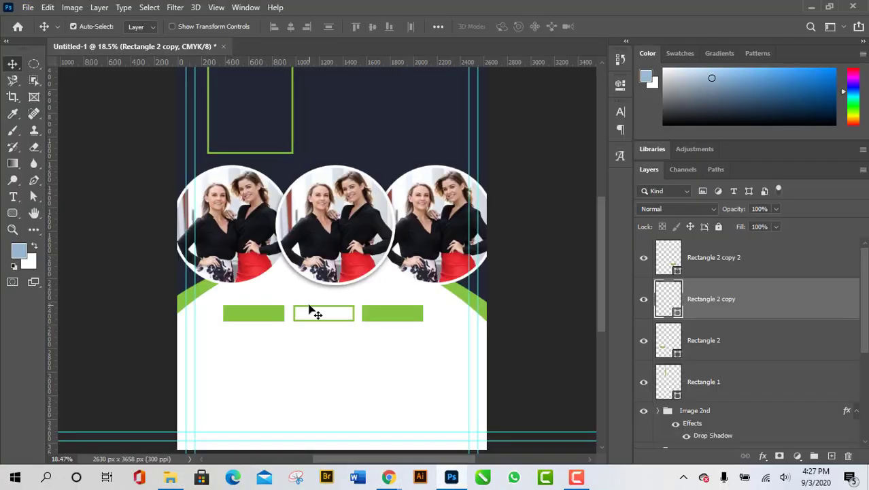
drag(248, 298, 380, 331)
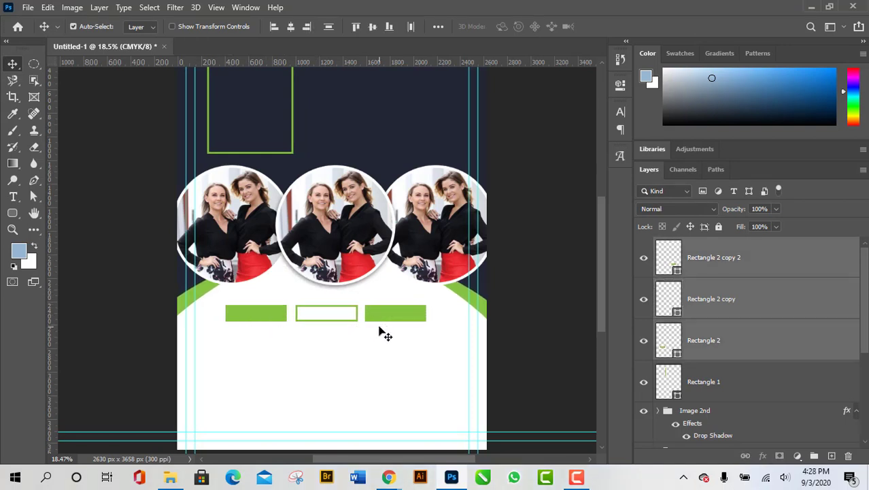
key(shift+Right)
key(shift+Right)
key(shift+Right)
key(shift+Right)
key(shift+Right)
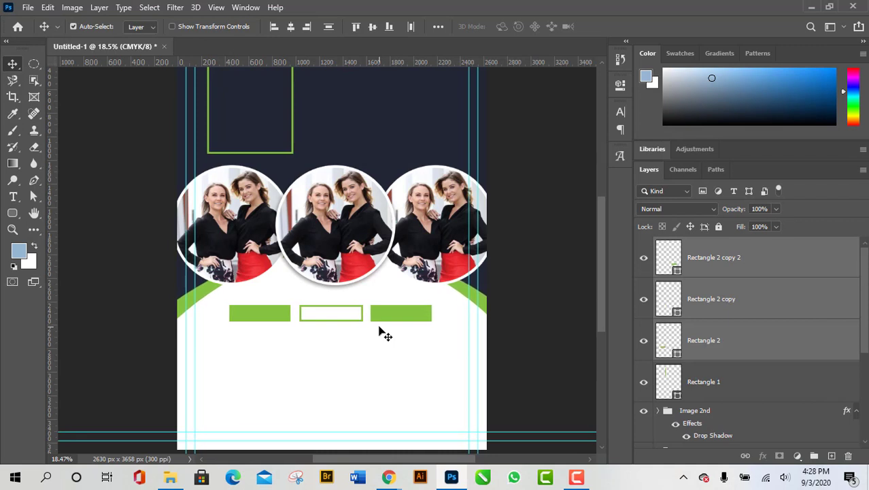
key(shift+Right)
key(shift+Right)
key(shift+Right)
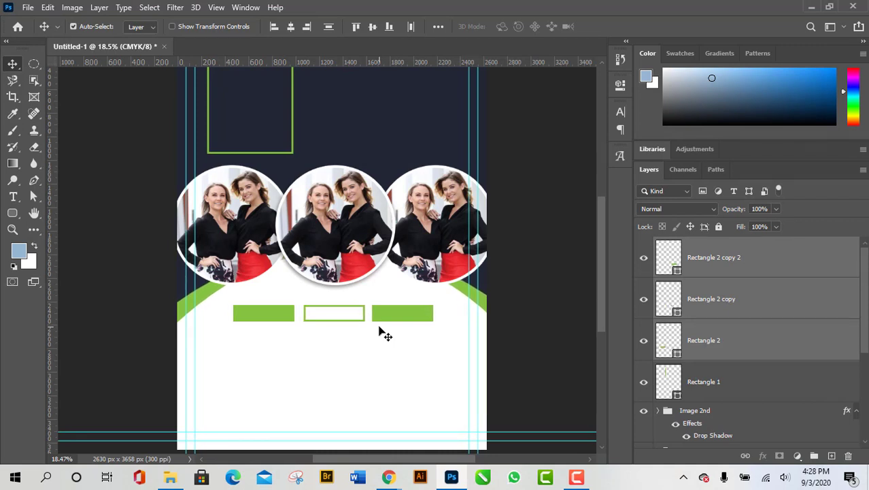
key(shift+Left)
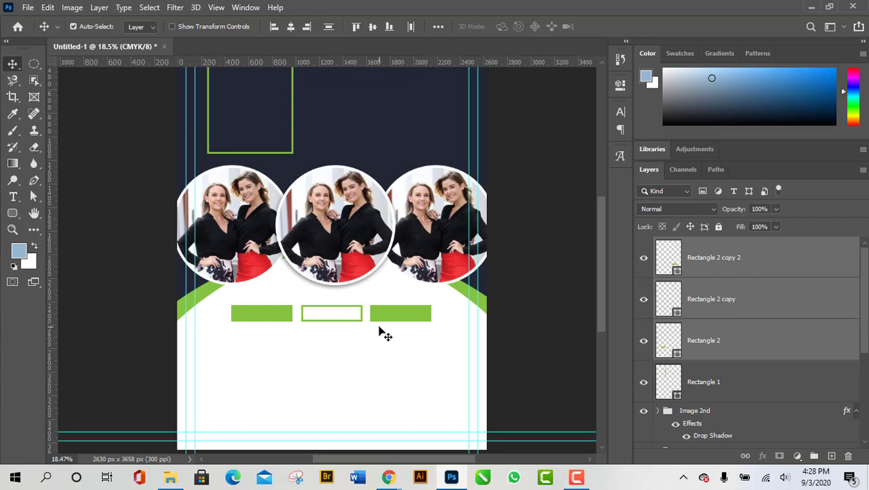
click(350, 359)
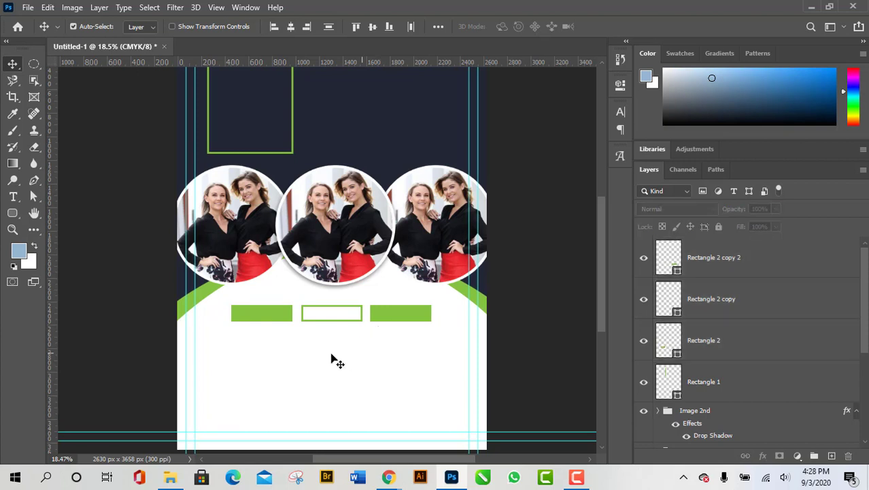
Step: Try shifting the row of three label bars slightly further right beneath the photos
drag(266, 339, 386, 312)
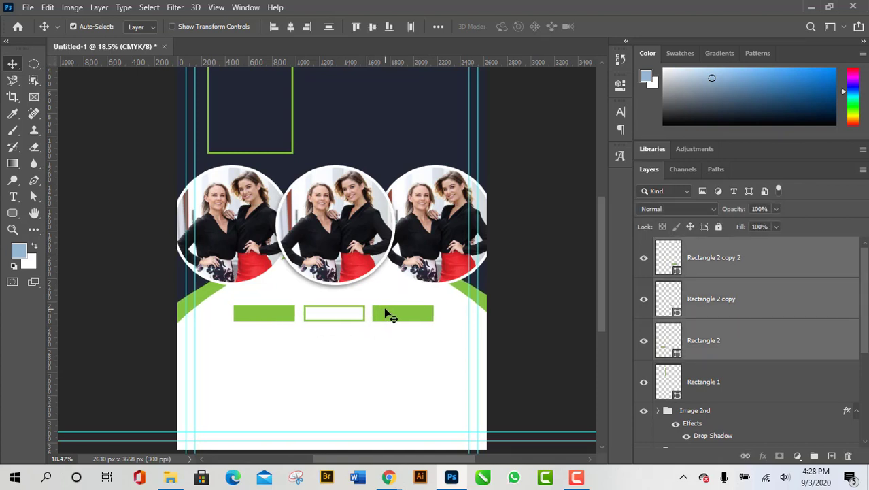
key(shift+Right)
key(shift+Right)
key(shift+Right)
key(shift+Left)
key(shift+Left)
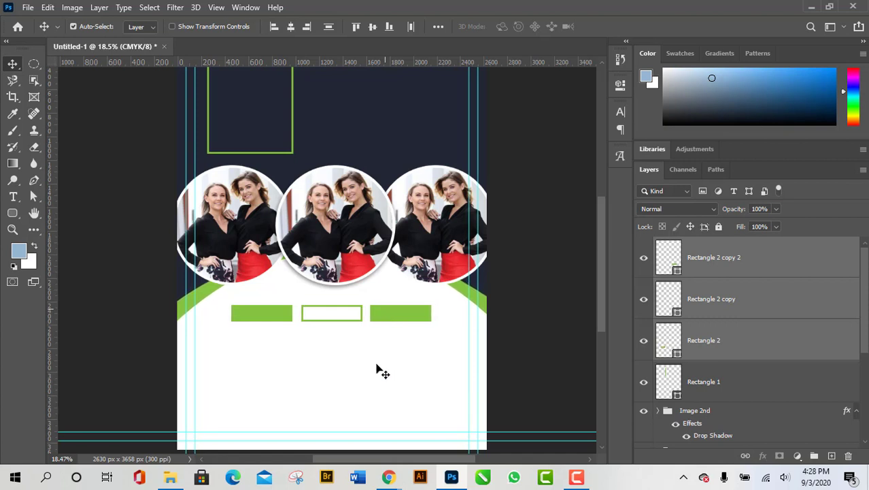
click(378, 366)
Step: Switch to Chrome and open a new tab ready for a web search
scroll(407, 424, down, 3)
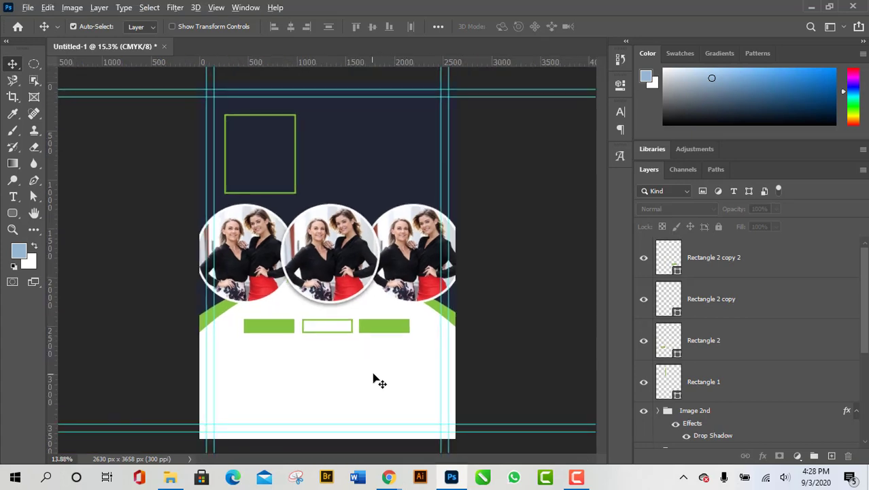
scroll(376, 378, down, 3)
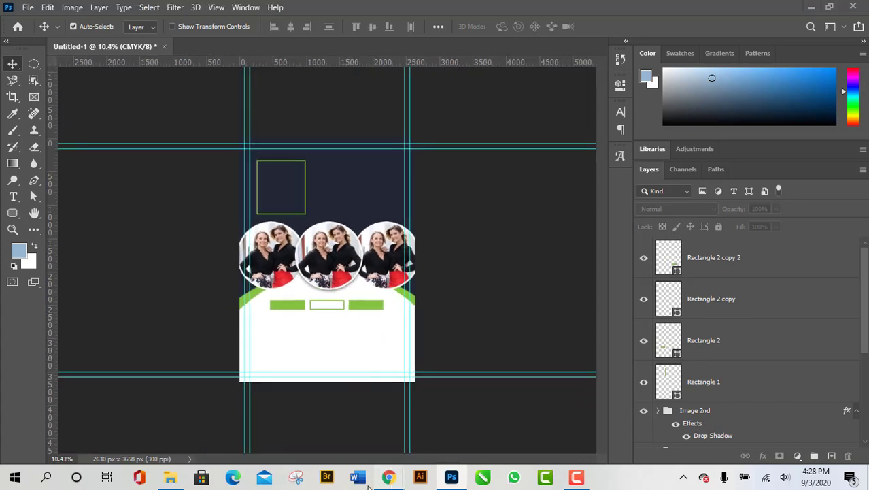
mouse_move(386, 480)
click(321, 418)
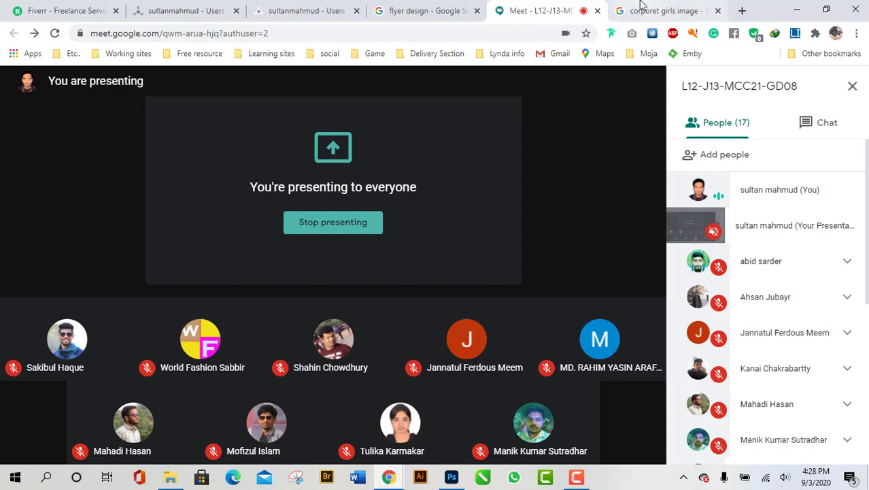
click(640, 7)
click(742, 10)
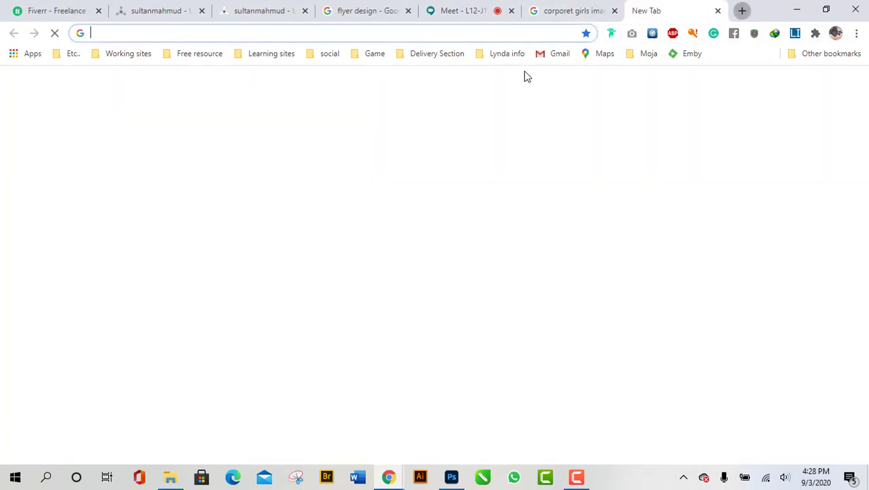
click(407, 31)
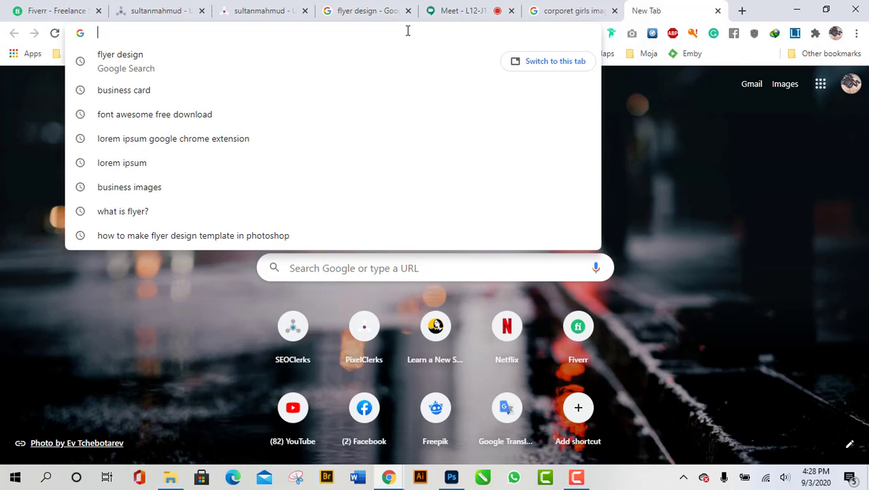
Step: Search Google for "school boy png images" and show the image results
text(scho)
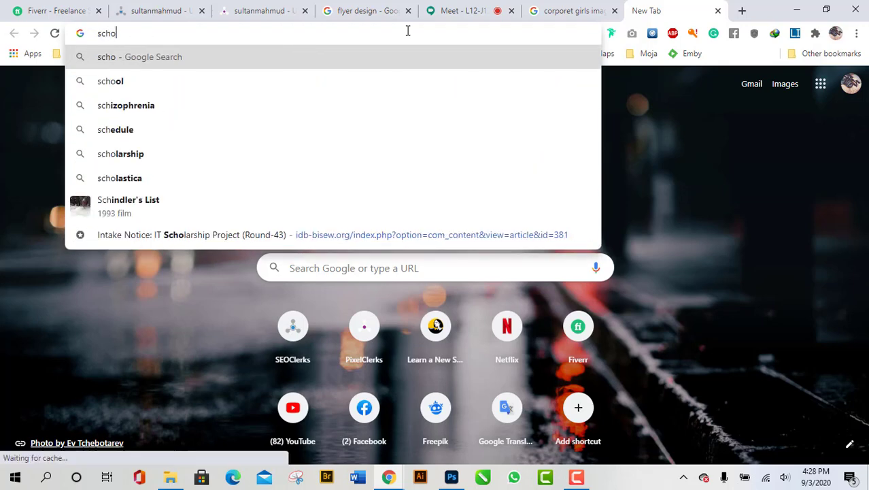
text(ol )
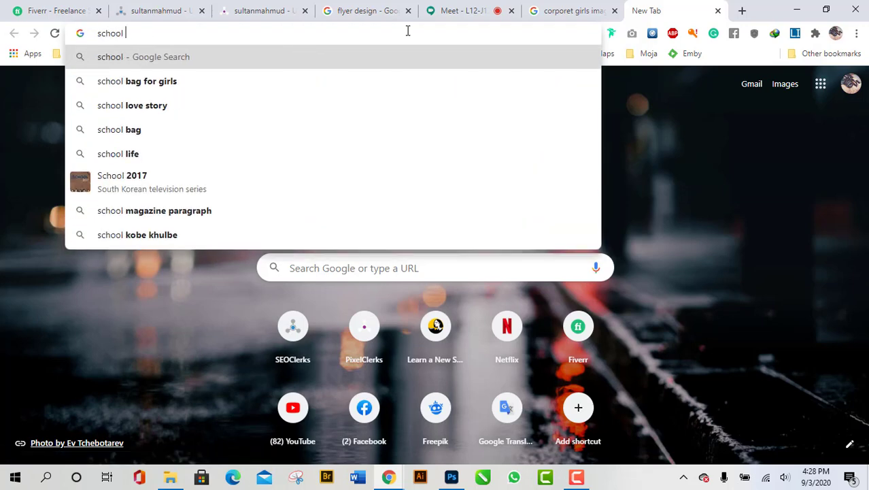
text(bou)
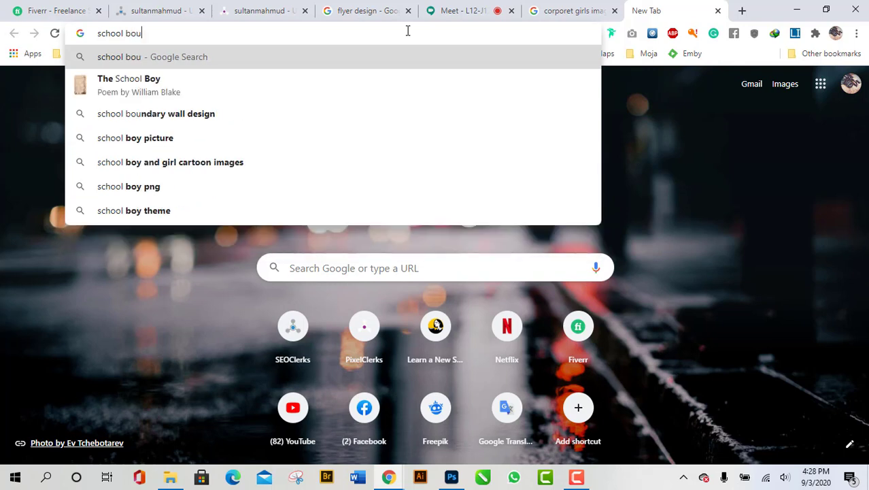
key(BackSpace)
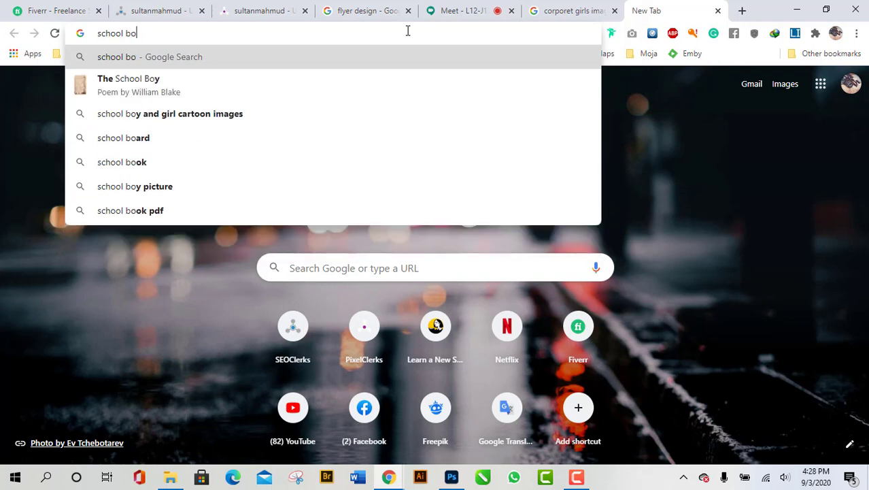
text(y)
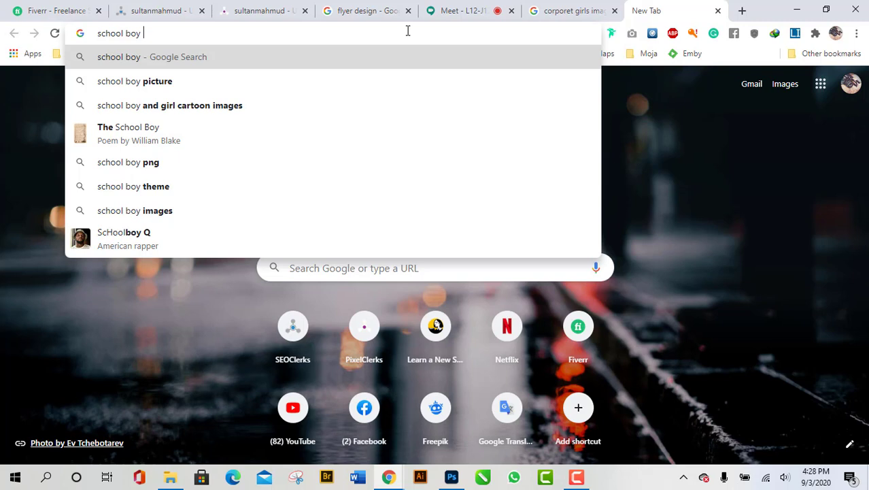
text( pn)
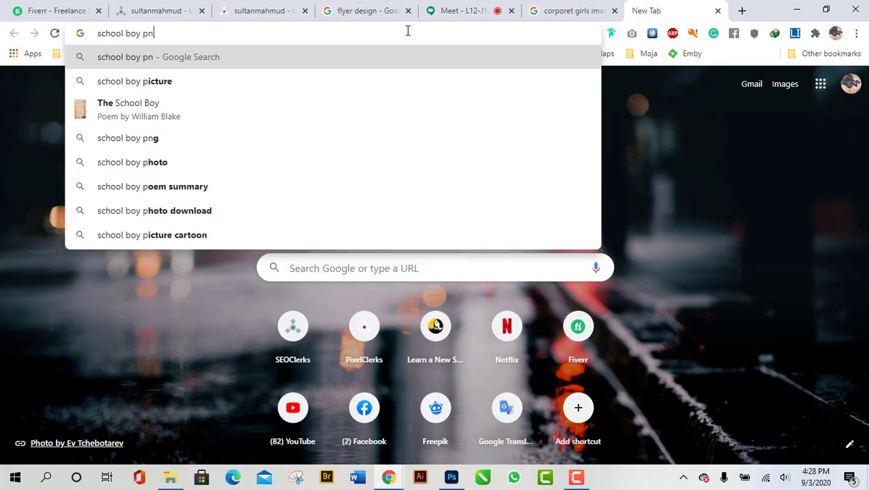
text(g image)
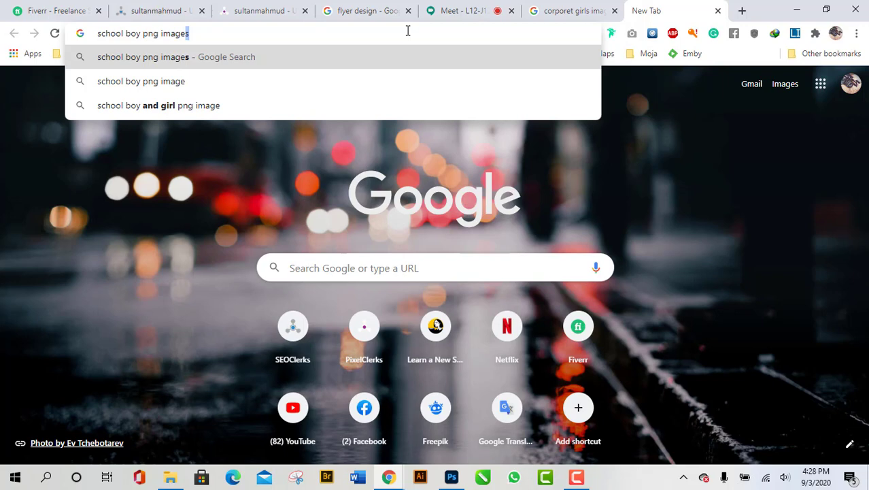
key(Return)
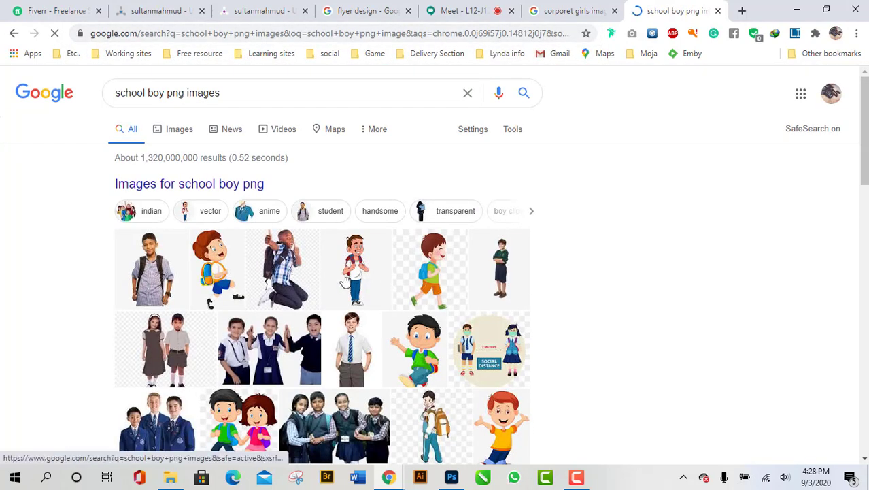
scroll(423, 318, down, 2)
scroll(423, 318, up, 2)
click(183, 136)
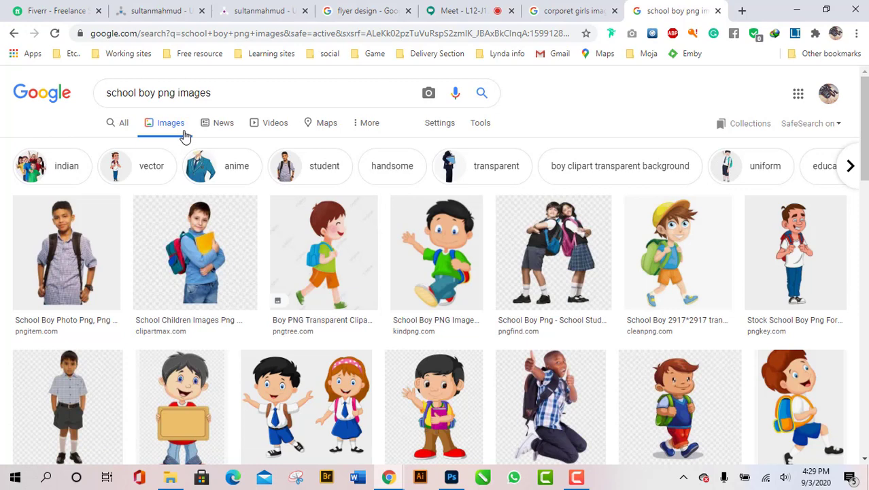
Step: Save the clipartmax.com picture of the boy in the blue sweater as a PNG in the 10th Class folder
click(233, 276)
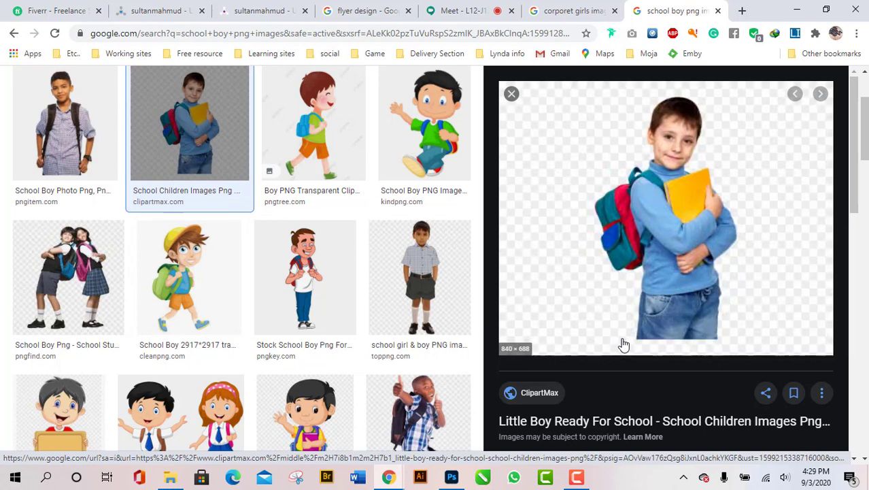
scroll(684, 244, down, 2)
scroll(684, 243, up, 2)
right_click(678, 241)
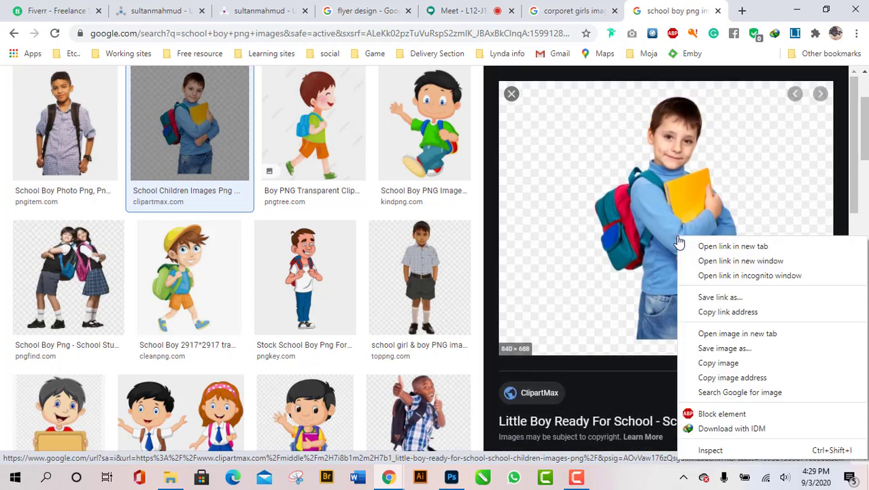
click(771, 350)
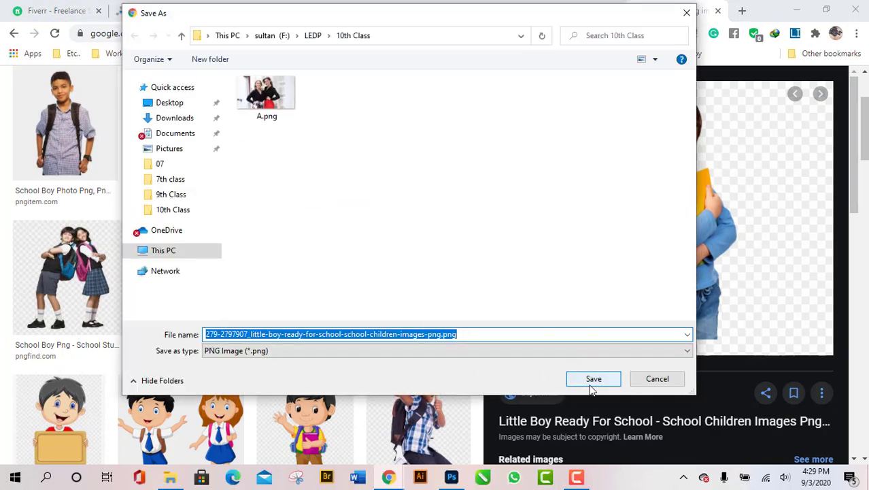
click(592, 379)
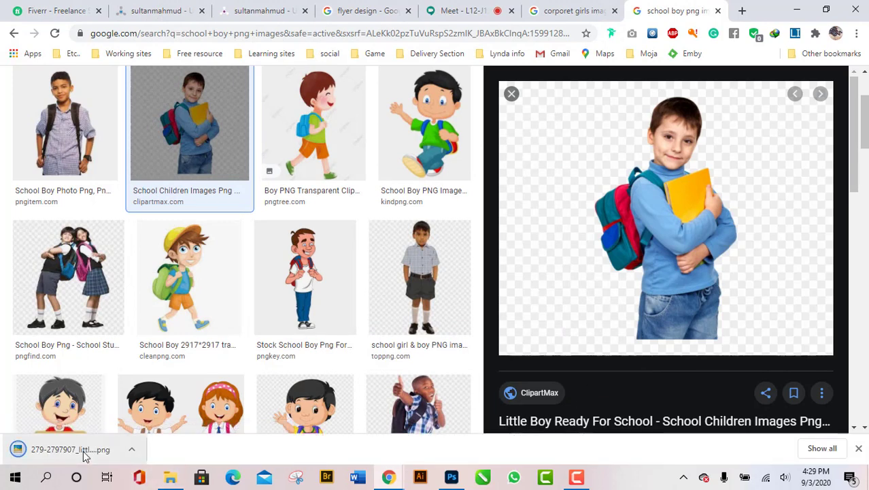
click(85, 454)
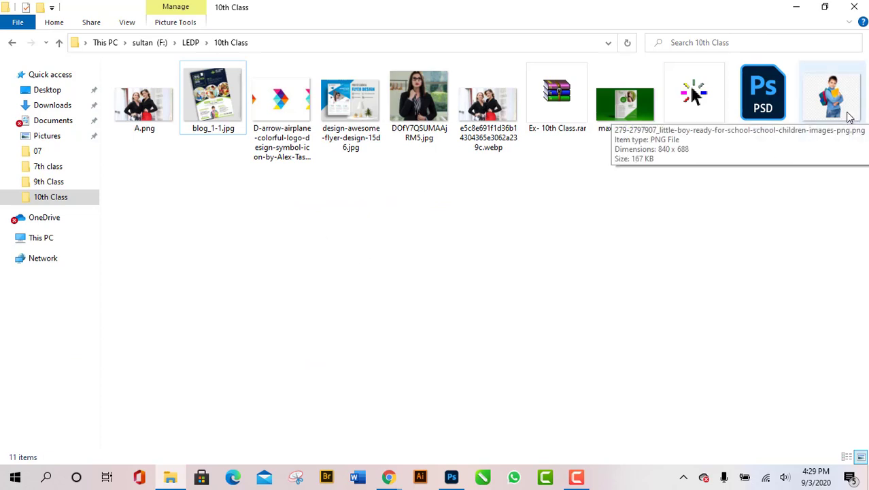
drag(843, 100, 276, 363)
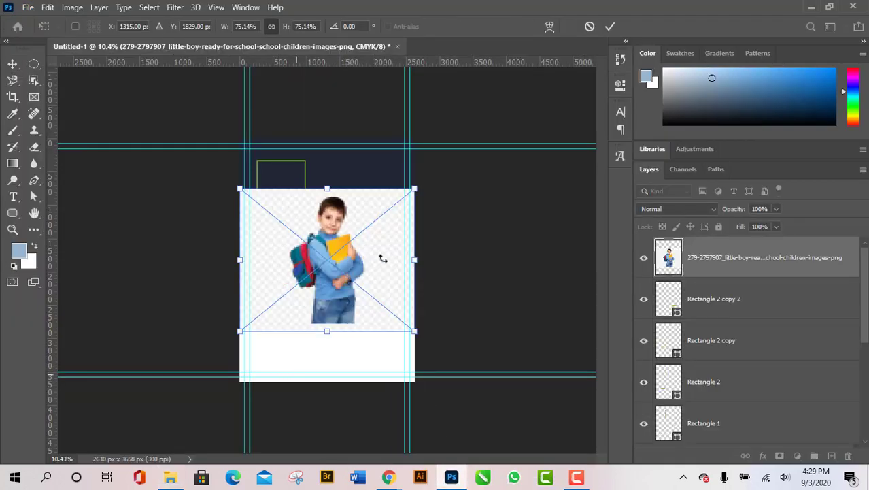
drag(382, 258, 391, 280)
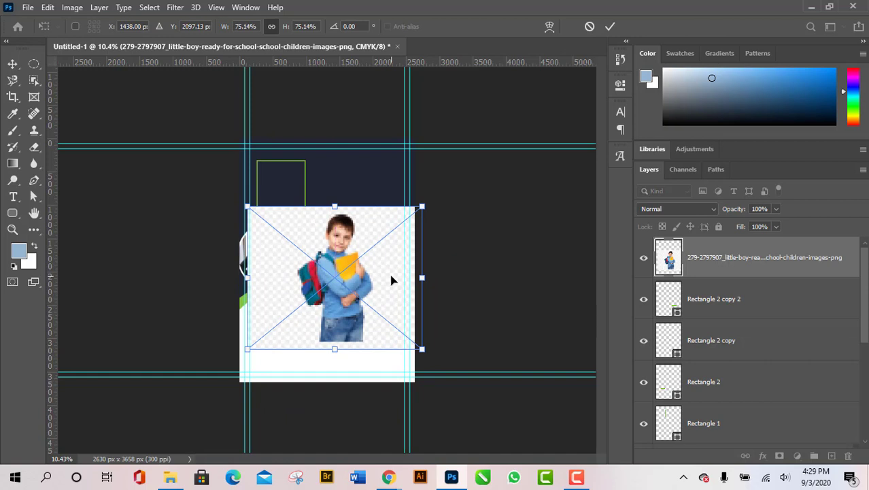
key(Escape)
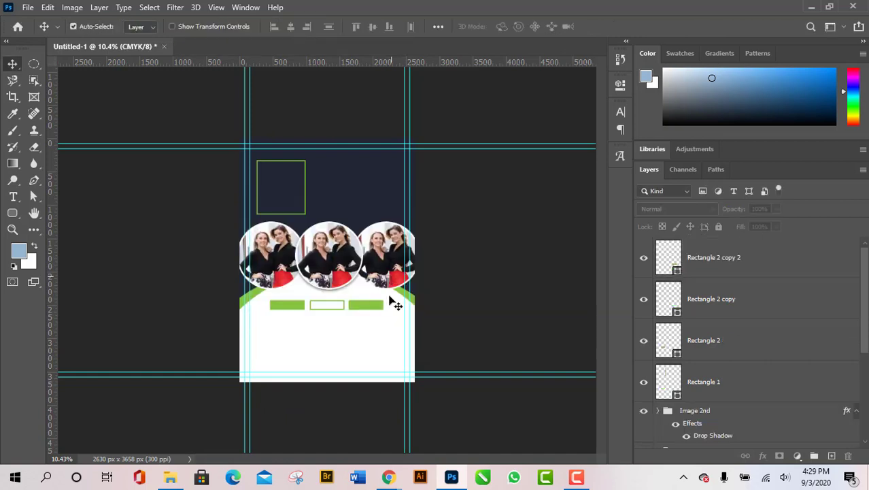
Step: Switch back to Chrome's school boy image results and preview the pngfind.com picture of the two students with bags
click(386, 480)
click(315, 425)
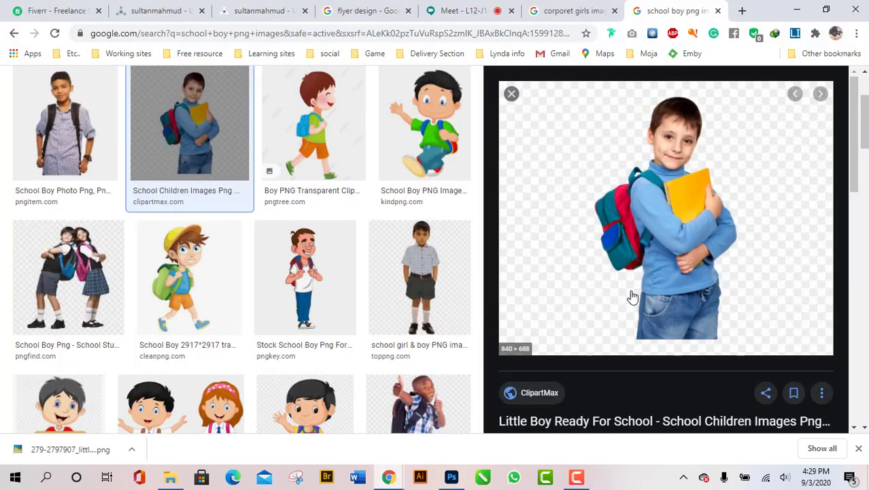
scroll(683, 291, down, 2)
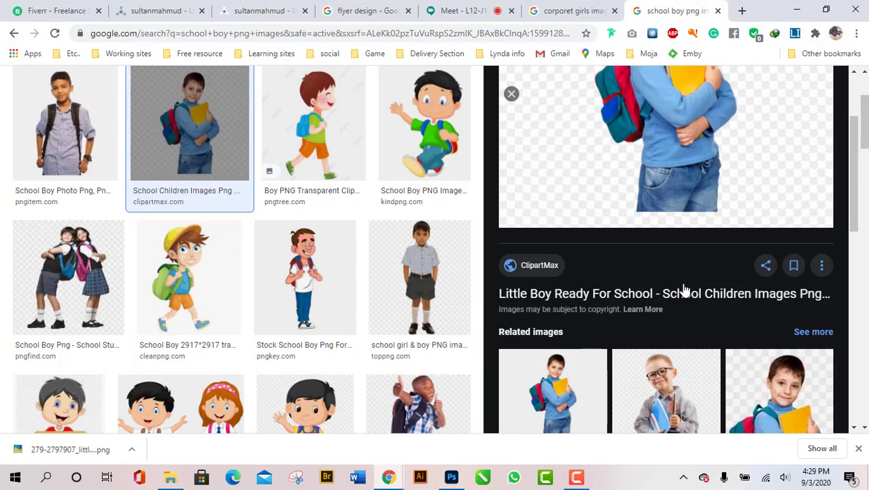
scroll(683, 291, down, 3)
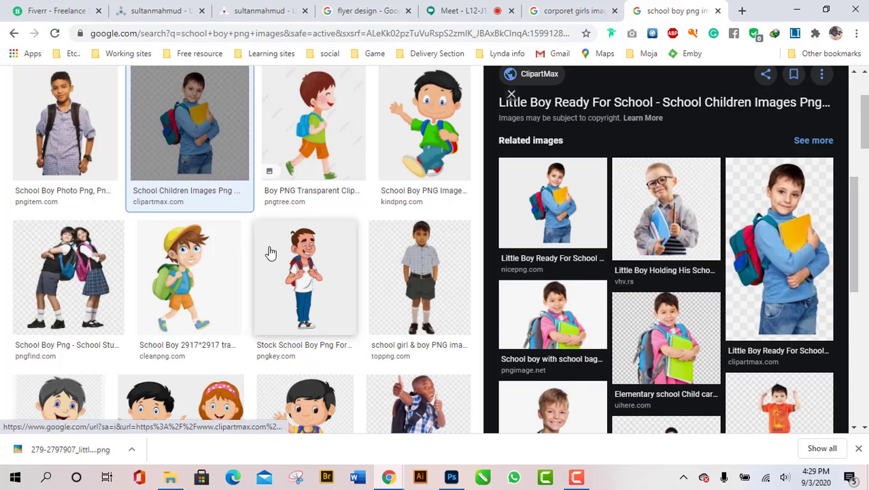
click(75, 136)
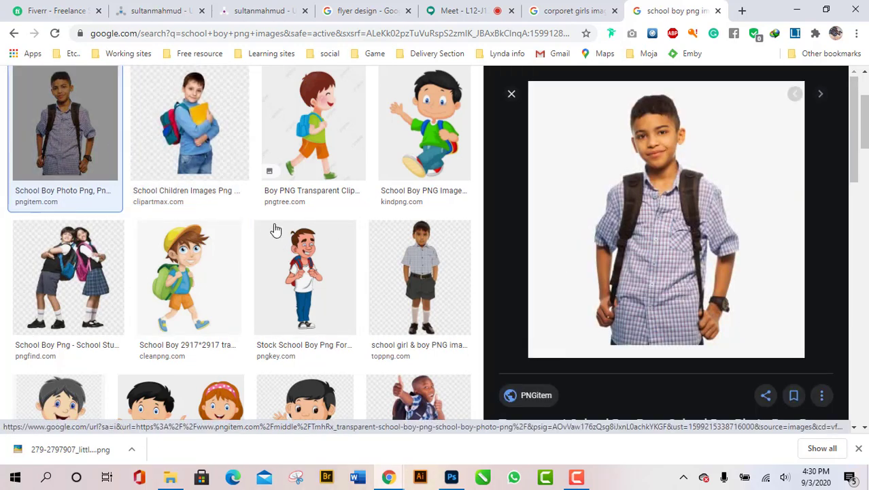
click(90, 275)
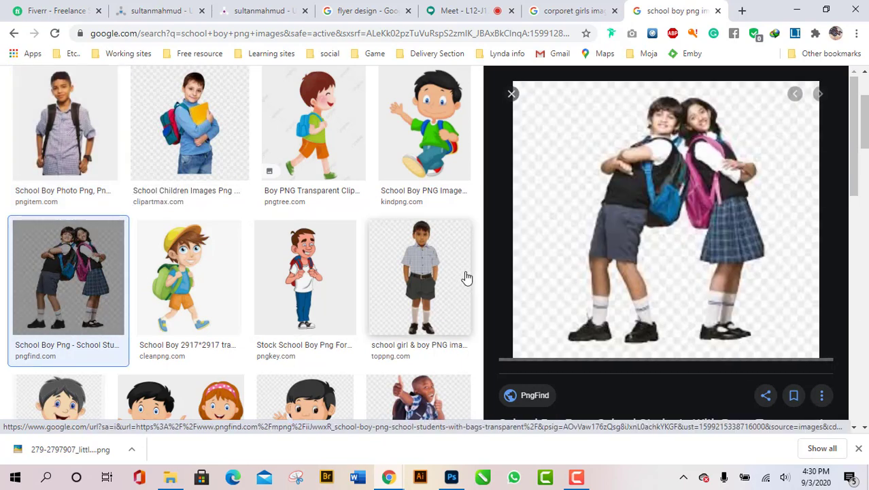
Step: Save the previewed picture of two students with bags as a PNG in the 10th Class folder
scroll(327, 253, down, 5)
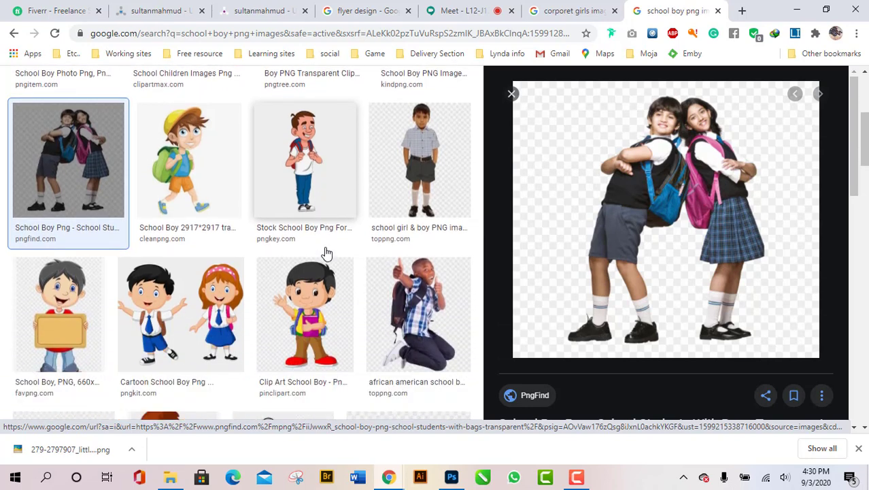
scroll(326, 253, up, 2)
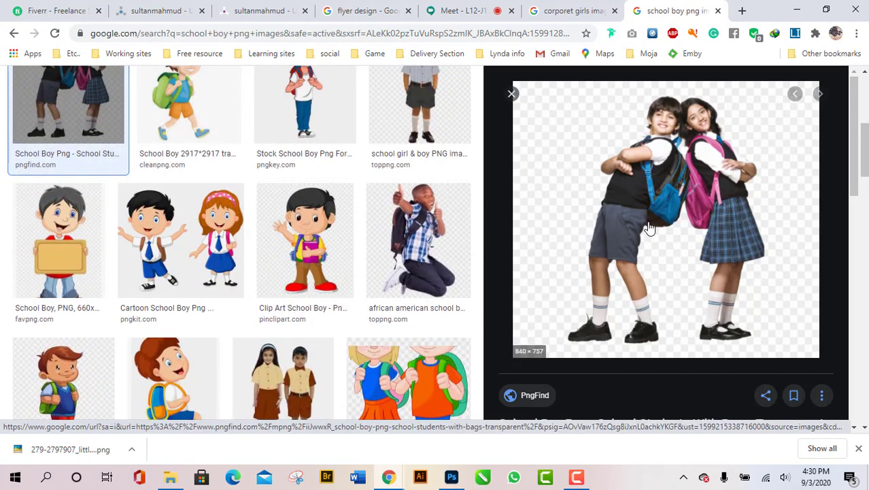
scroll(649, 228, down, 2)
scroll(650, 228, up, 2)
right_click(648, 228)
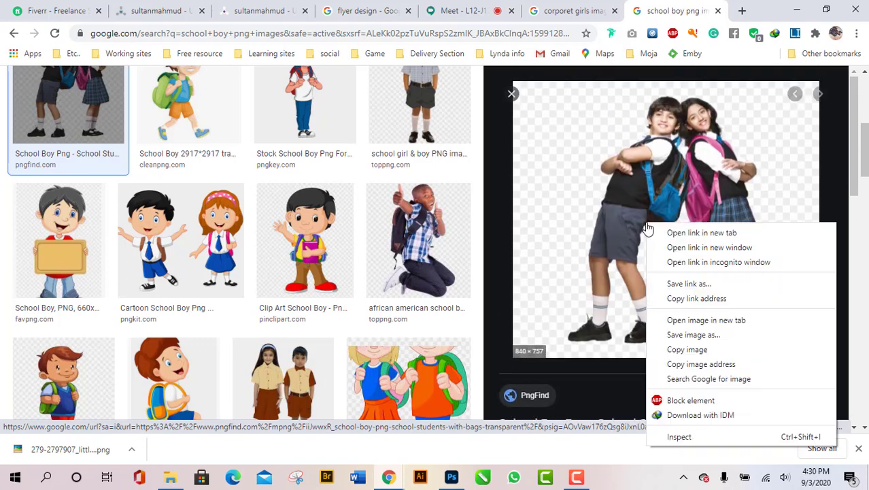
click(724, 340)
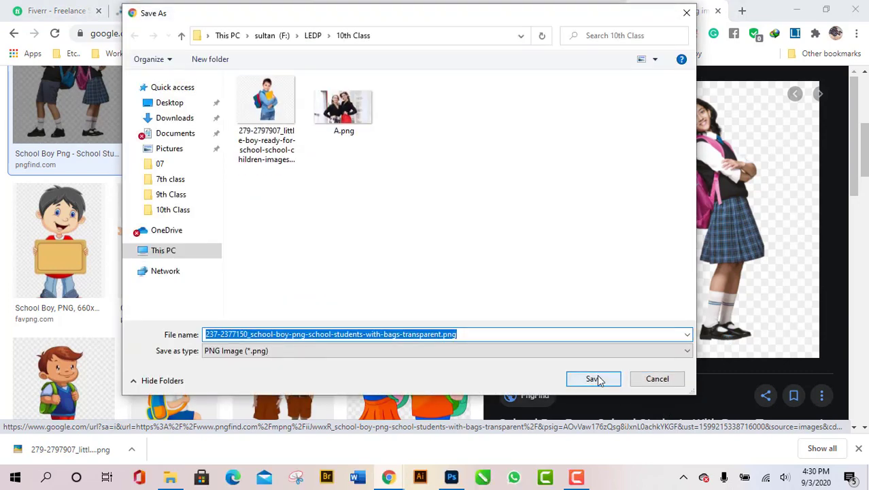
click(595, 378)
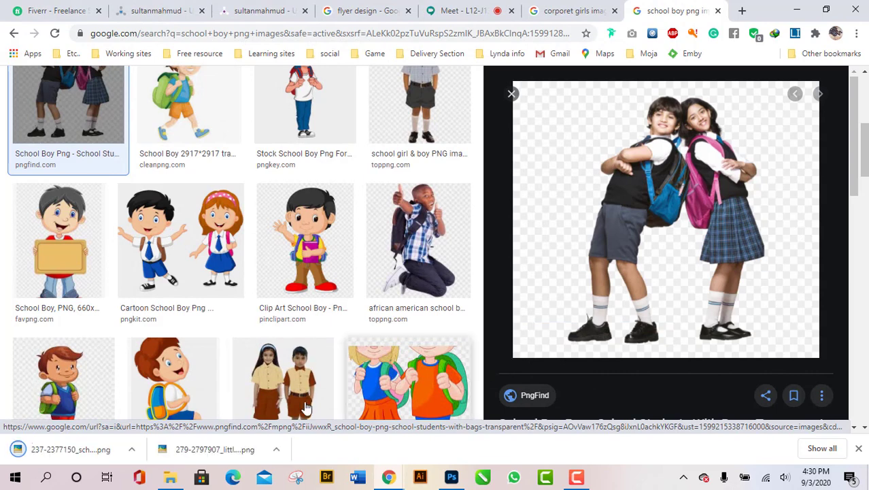
Step: Try placing the students-with-bags PNG from File Explorer over the lower part of the Photoshop flyer and delete the placed layer
click(172, 478)
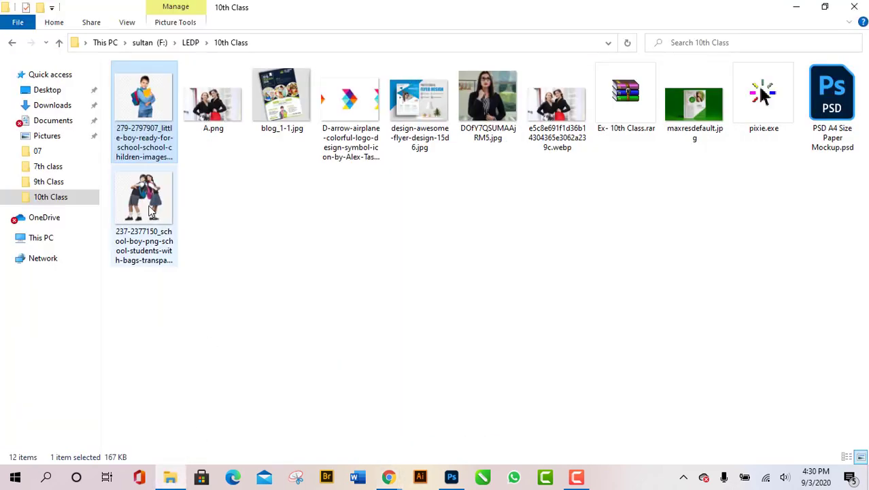
drag(149, 208, 363, 348)
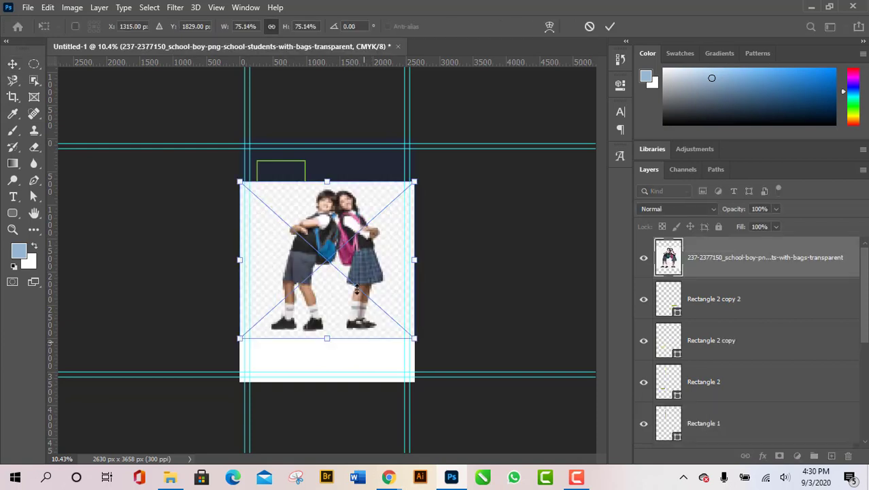
drag(355, 317, 360, 406)
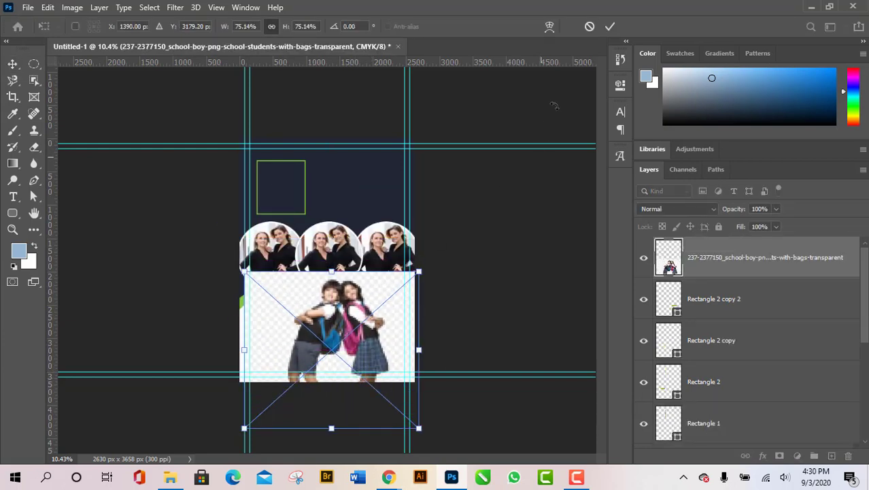
click(610, 27)
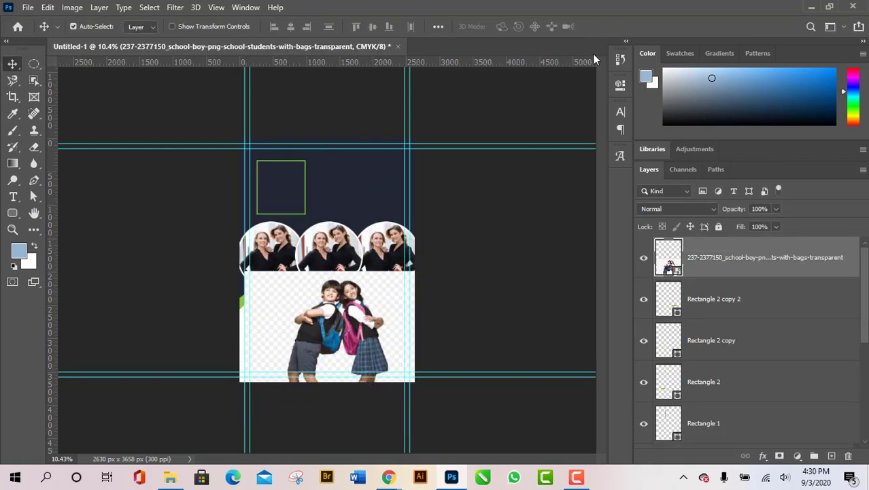
drag(366, 350, 357, 270)
key(Delete)
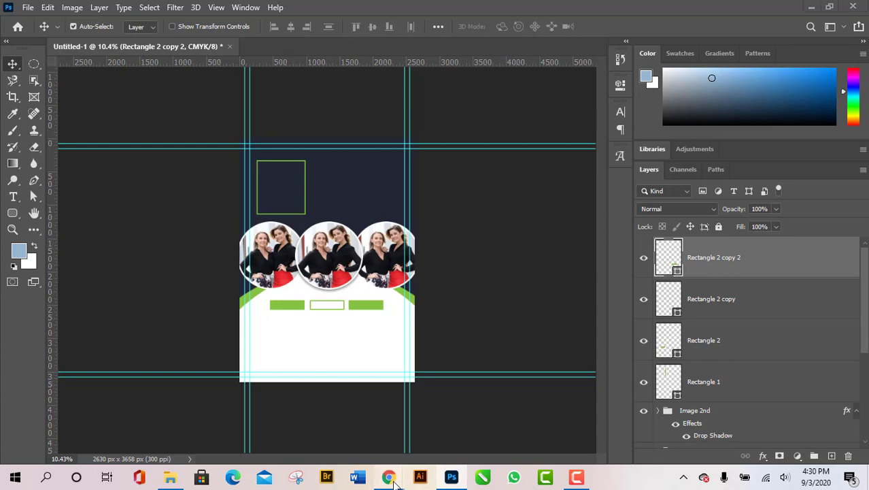
Step: Switch to Chrome and save the pngitem.com photo of the boy in the checked shirt as a PNG in the 10th Class folder
mouse_move(395, 481)
click(320, 418)
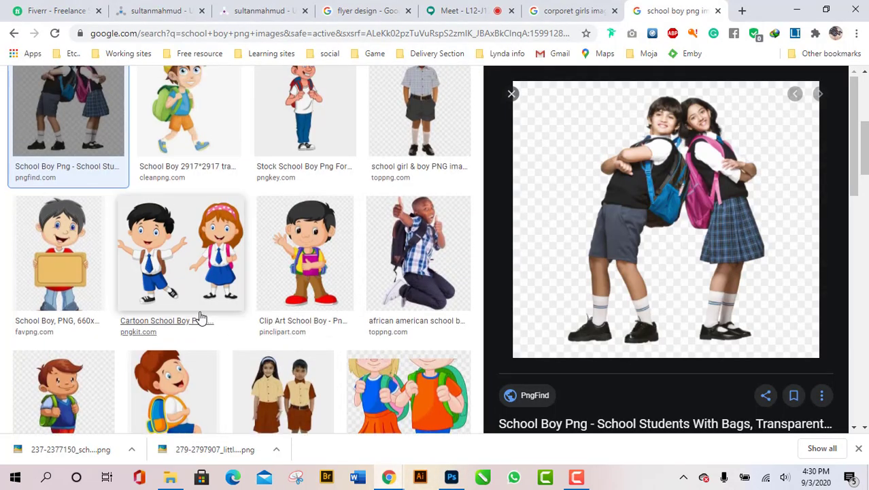
scroll(142, 323, up, 5)
click(58, 265)
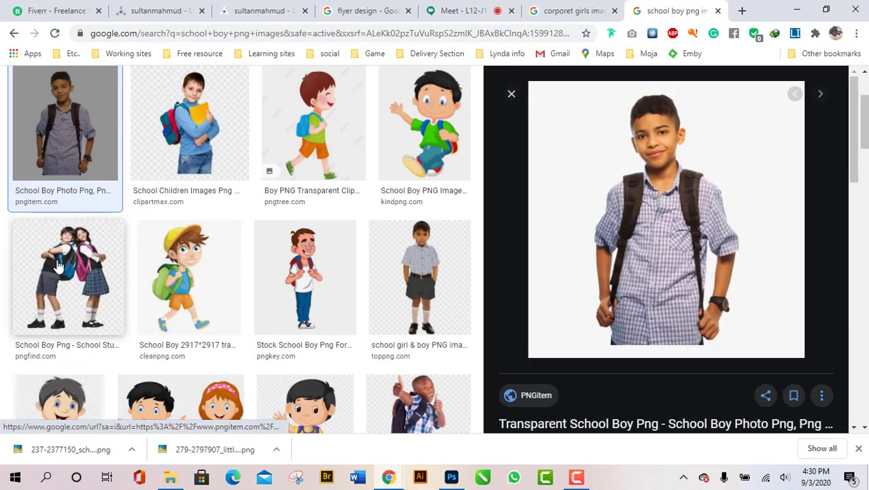
scroll(229, 348, up, 2)
scroll(340, 306, down, 2)
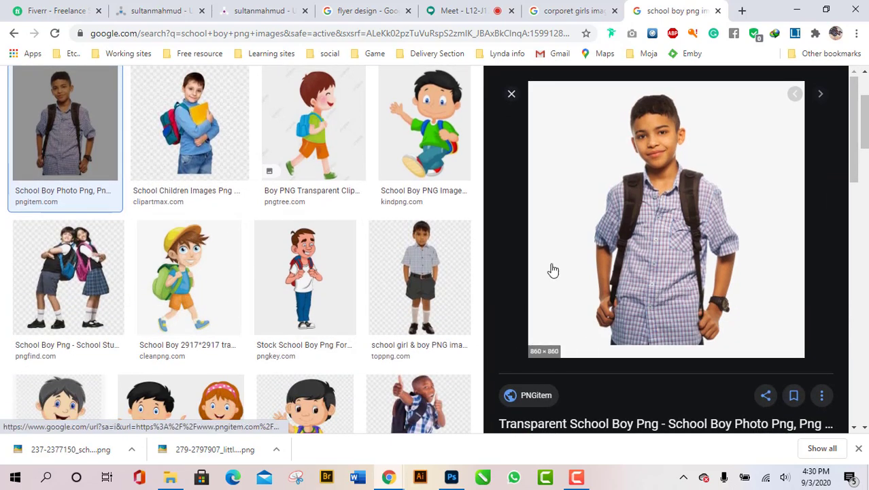
right_click(665, 234)
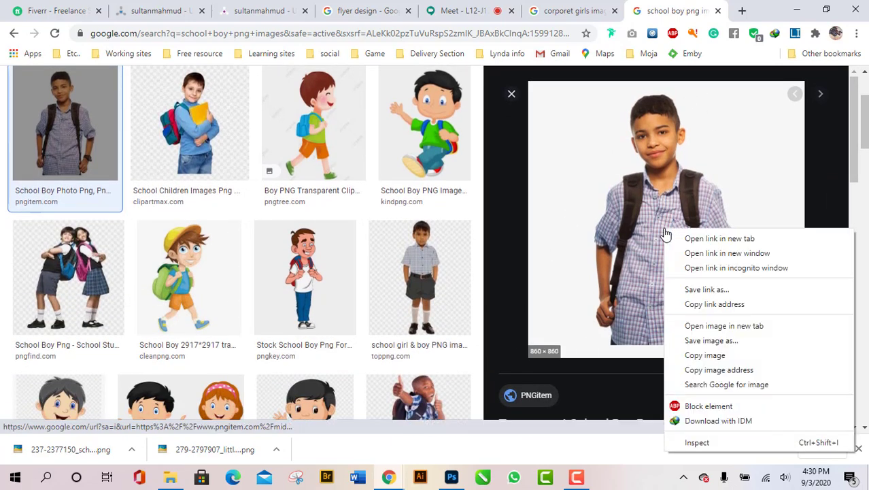
click(744, 345)
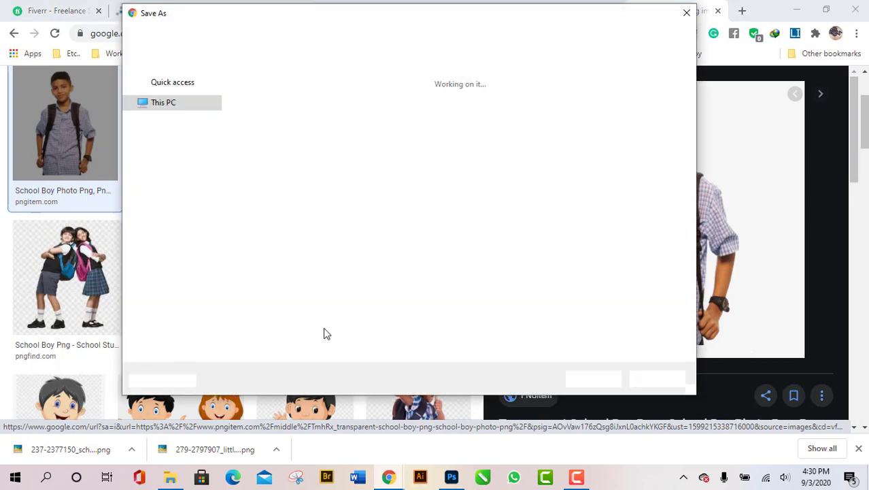
click(586, 379)
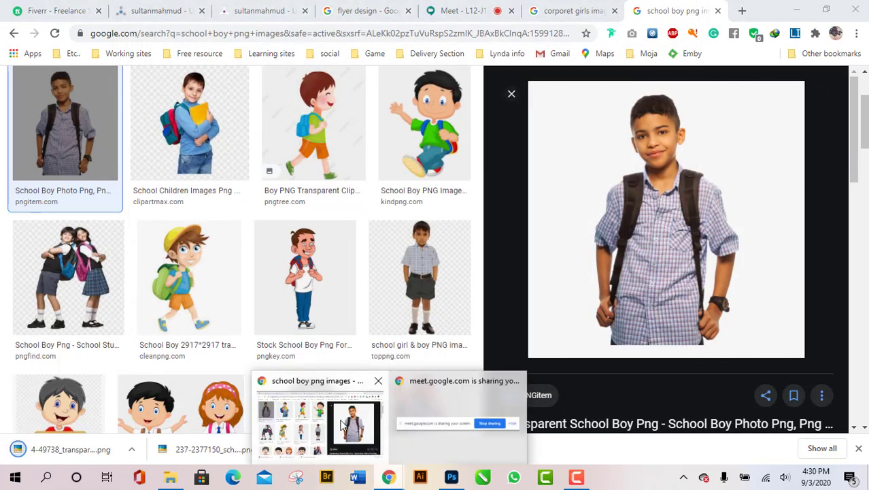
Step: Switch to File Explorer and view the downloaded 4-49738_transparent-school-boy-png-school-boy-photo-png.png in the photo viewer
click(469, 9)
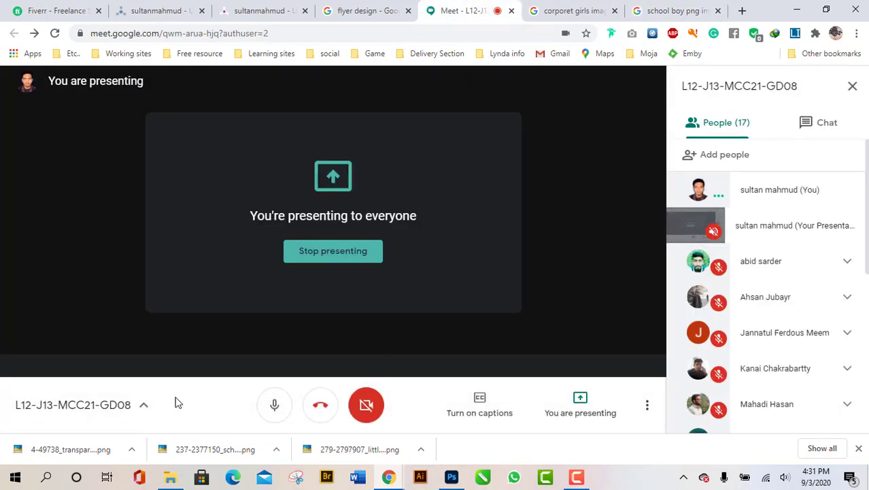
click(171, 478)
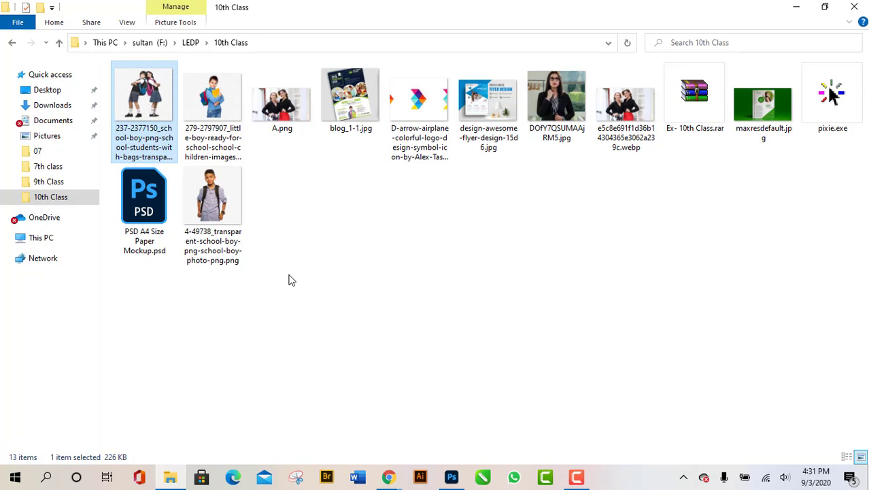
click(524, 252)
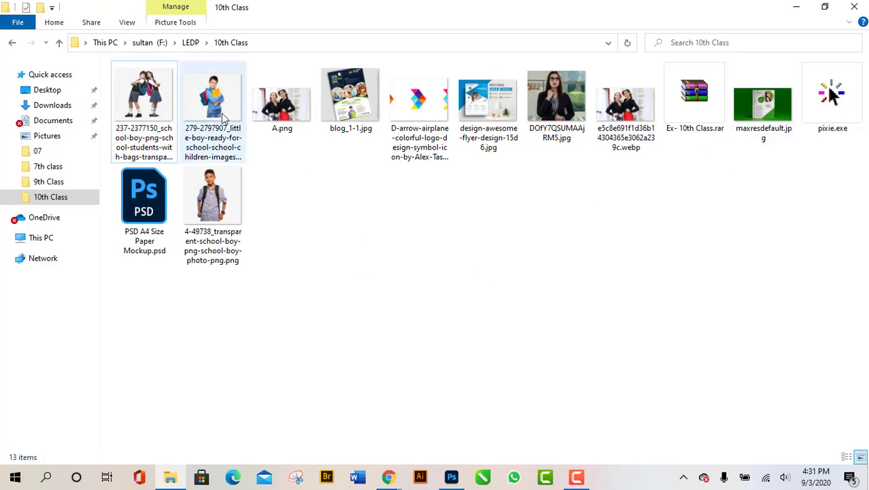
click(231, 182)
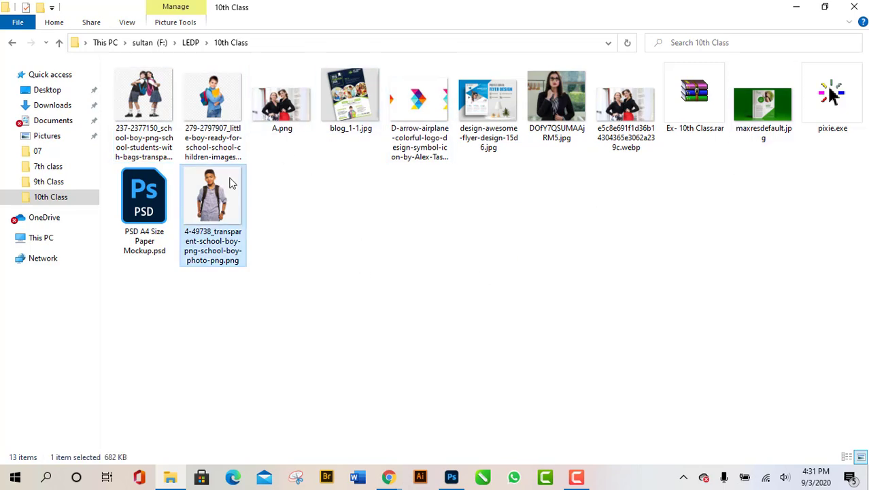
double_click(231, 182)
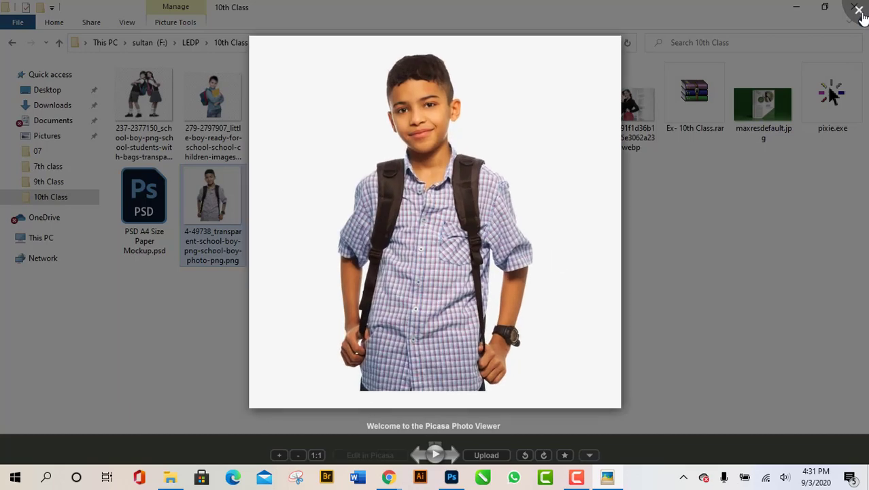
click(859, 10)
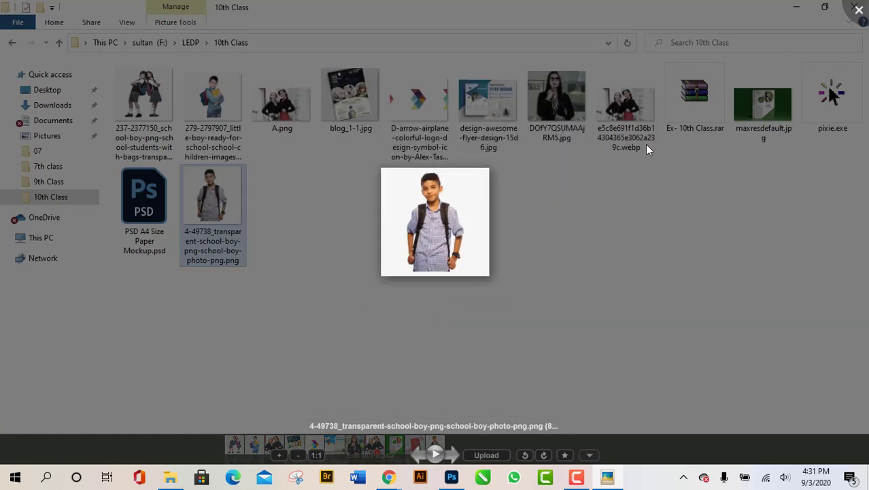
Step: Open the downloaded 4-49738_transparent-school-boy-png-school-boy-photo-png.png in Adobe Photoshop 2020
right_click(221, 193)
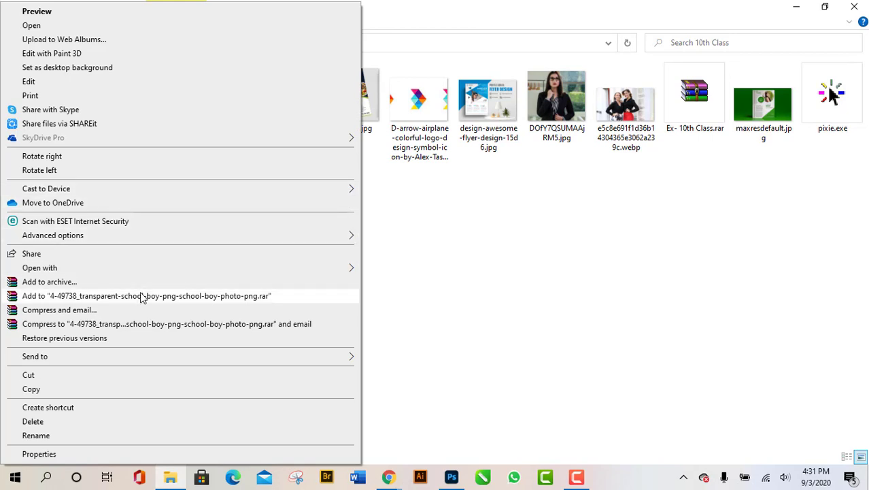
mouse_move(355, 271)
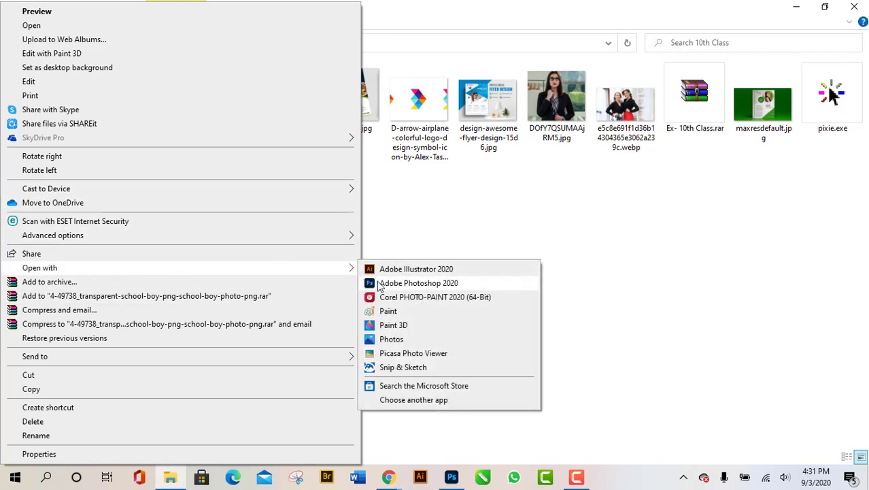
click(377, 286)
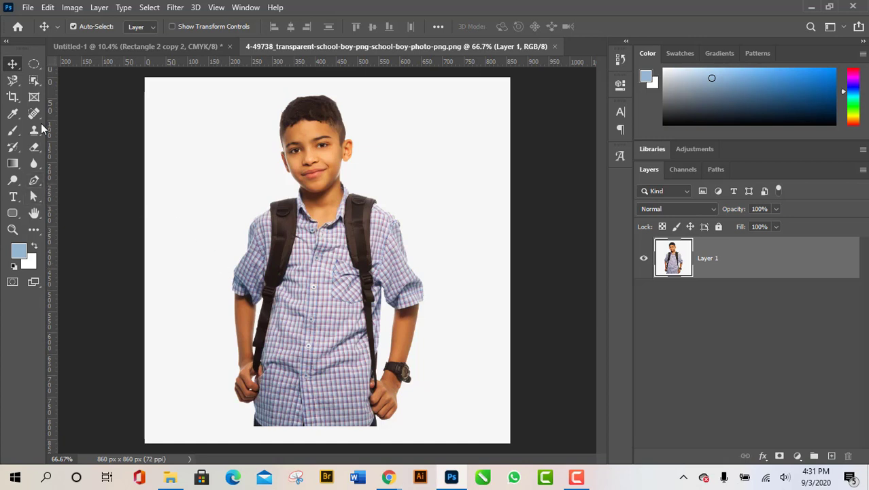
Step: Choose the Magic Wand Tool and try selecting the white background and the gaps between the boy's arms and body
click(36, 82)
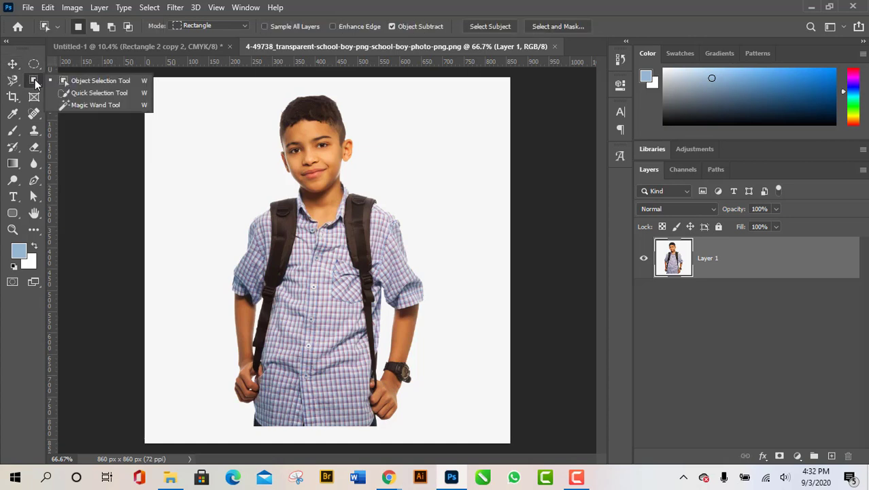
click(114, 104)
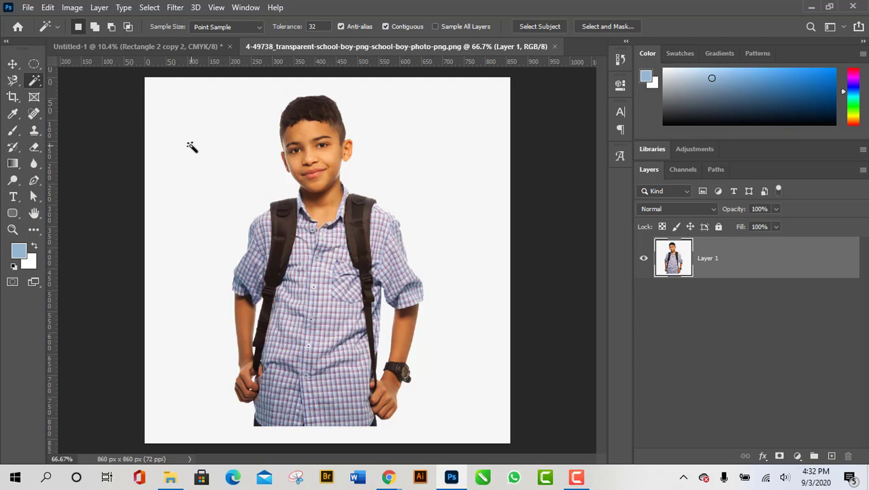
click(191, 148)
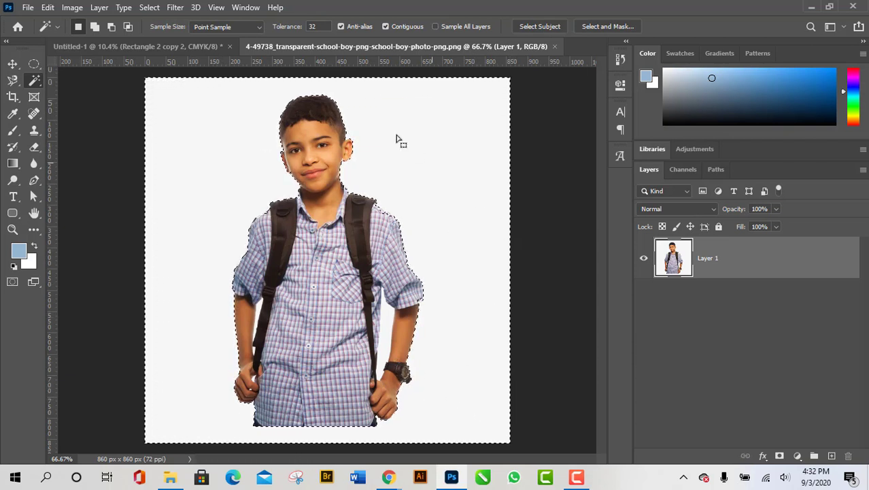
click(385, 333)
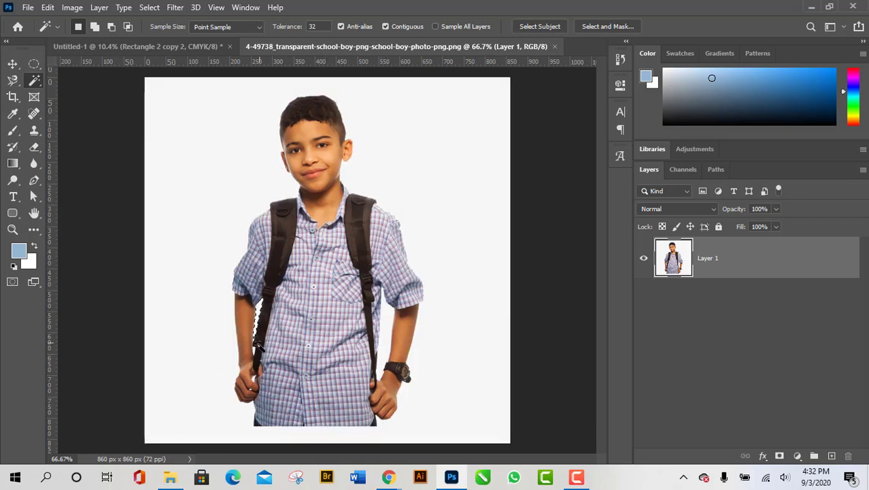
Step: Try selecting the small white gaps around the boy's fingers and bag strap one at a time with the Magic Wand
scroll(253, 358, up, 8)
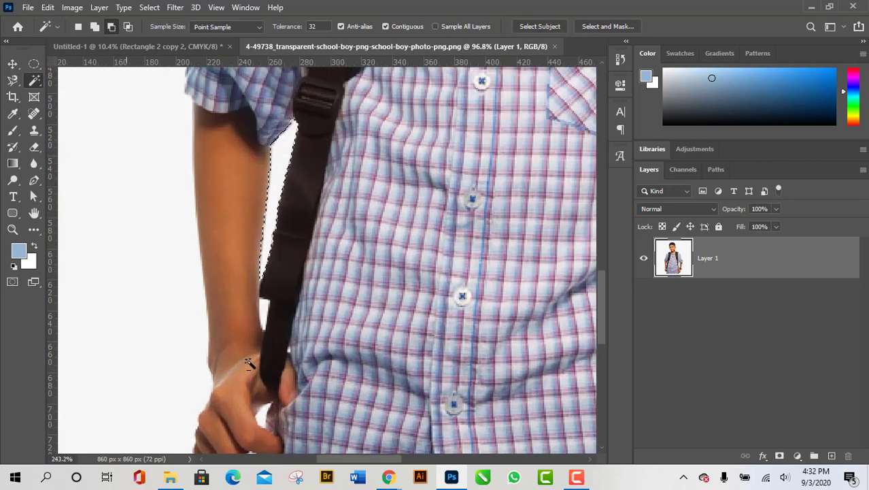
scroll(266, 343, down, 2)
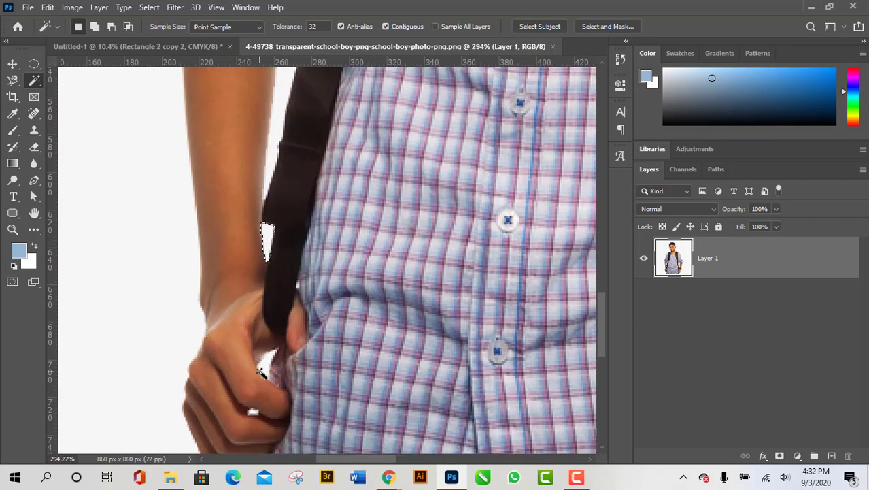
click(253, 413)
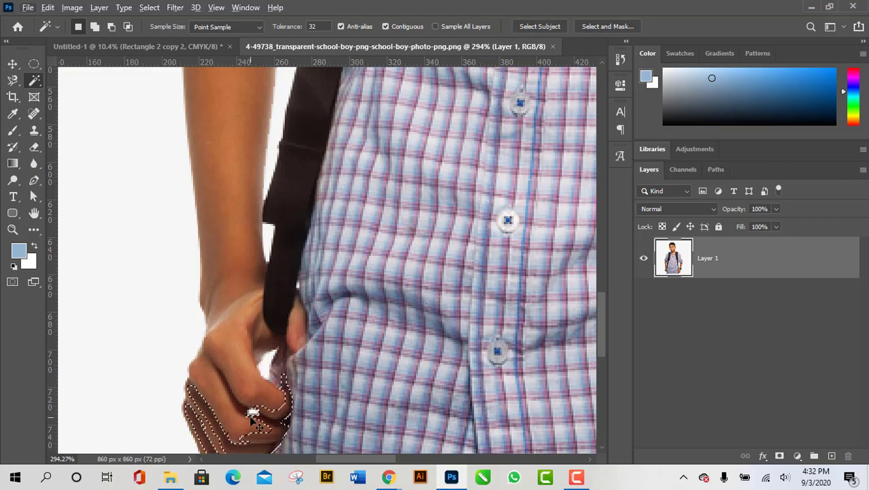
key(ctrl+z)
scroll(254, 411, down, 2)
scroll(252, 401, down, 2)
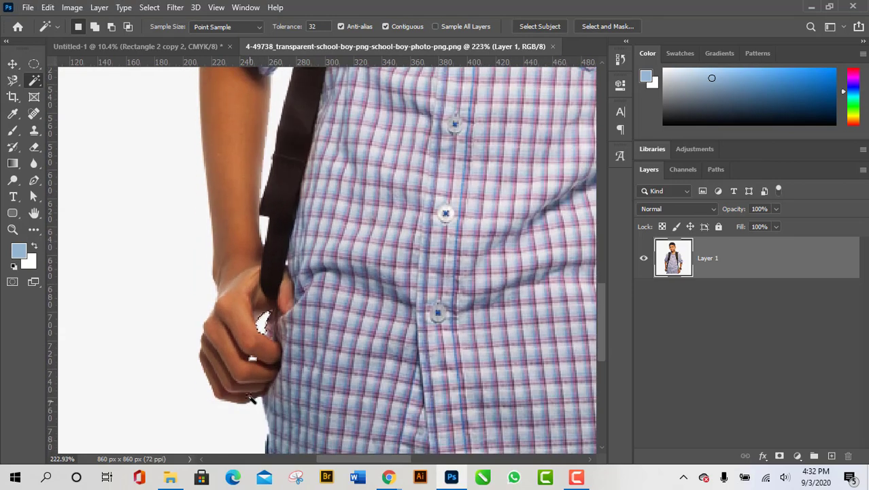
scroll(252, 359, up, 4)
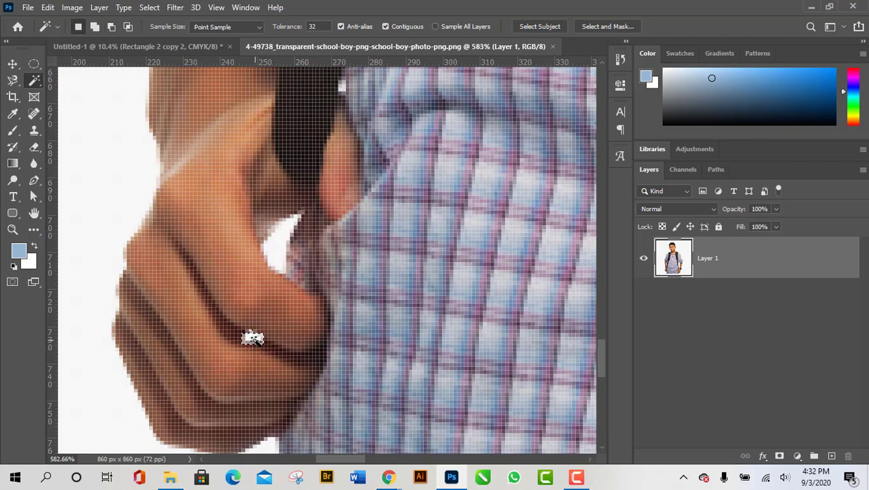
scroll(252, 338, down, 10)
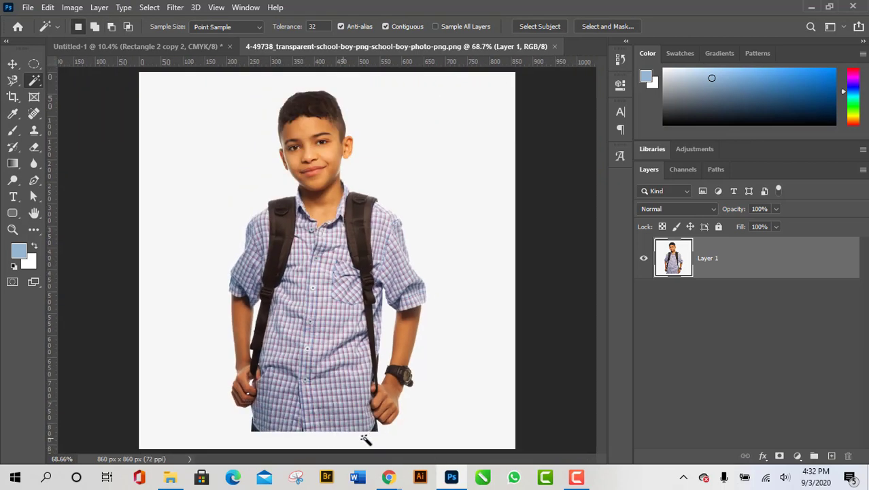
Step: Set the Magic Wand to add to the selection and select the outer background plus the gap beside the arm with the watch
key(alt)
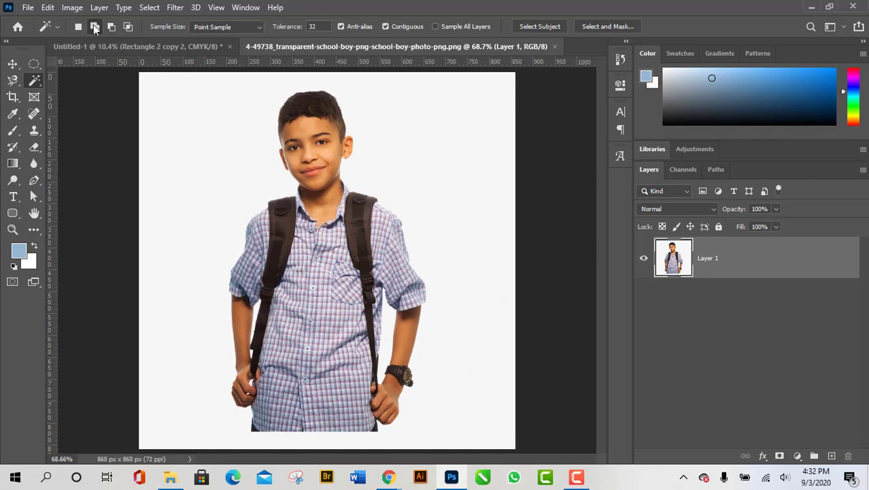
click(200, 191)
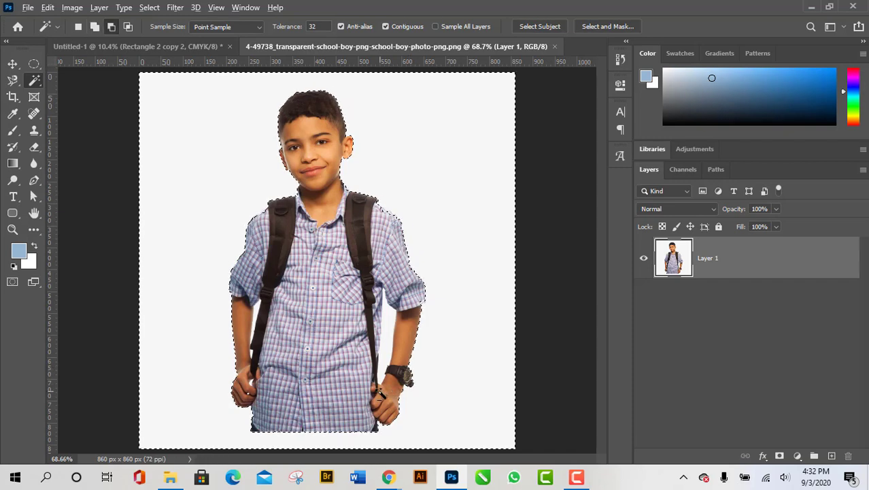
scroll(394, 371, up, 1)
scroll(380, 388, up, 1)
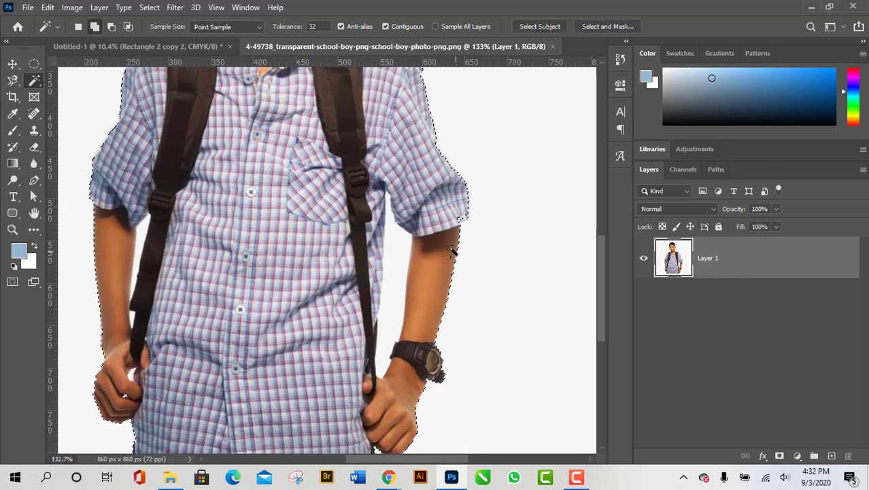
click(391, 250)
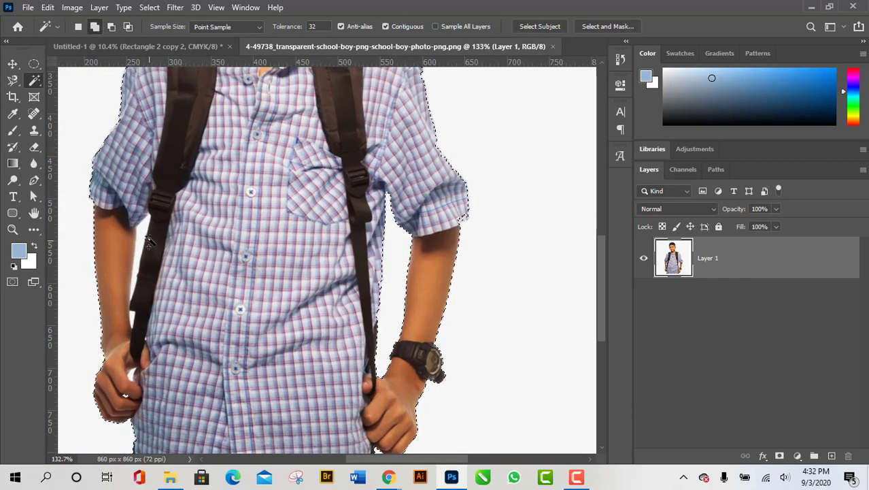
Step: Add the white gaps beside the other arm, under the bag strap and between the fingers to the selection
scroll(110, 349, up, 2)
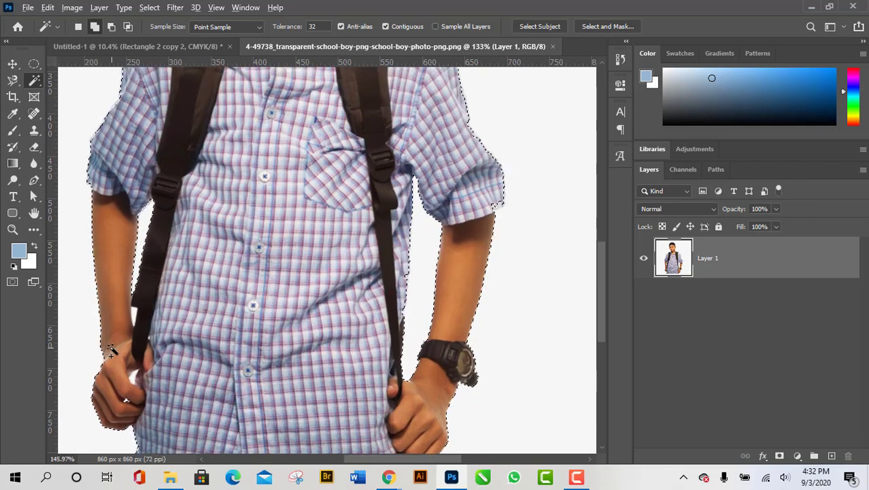
scroll(111, 349, up, 2)
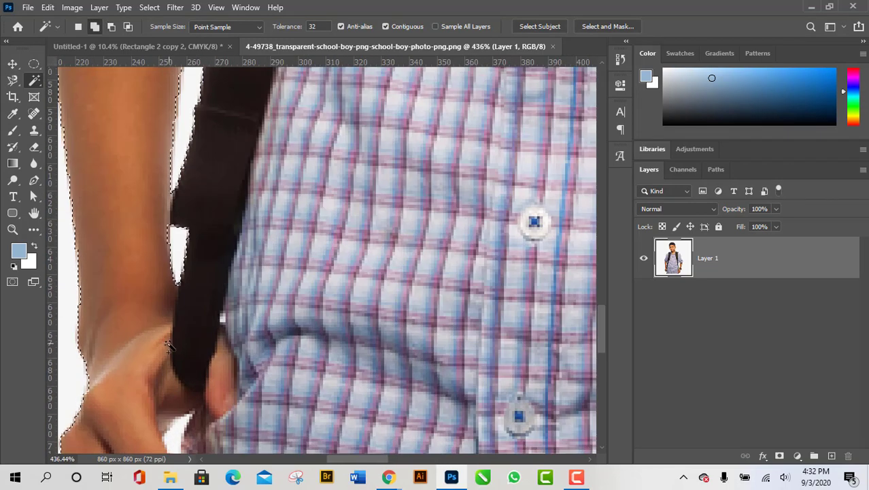
scroll(170, 306, down, 2)
scroll(168, 353, down, 2)
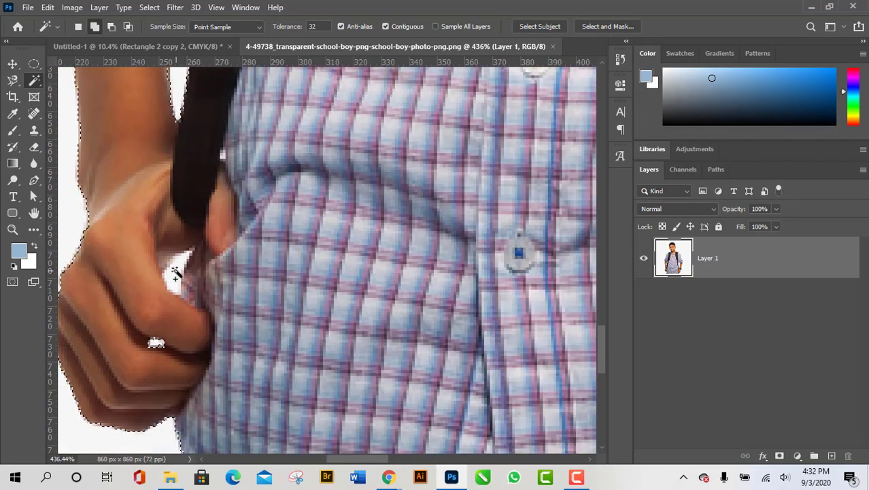
scroll(153, 354, down, 5)
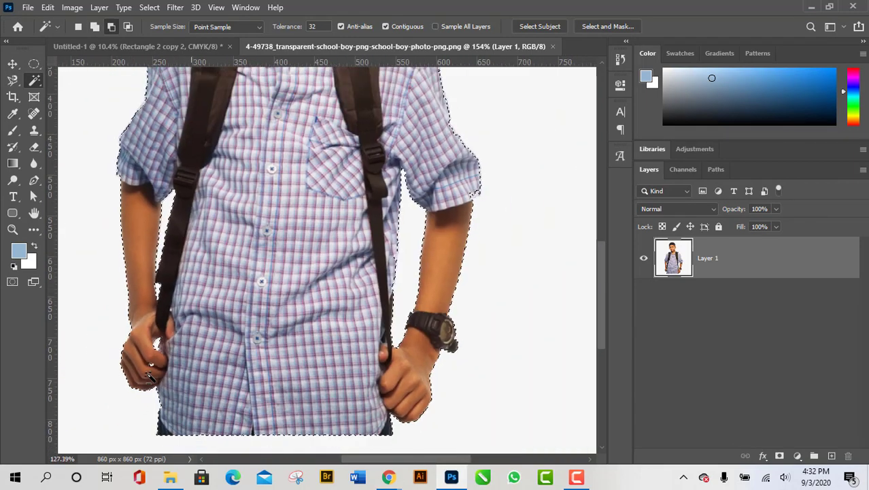
scroll(351, 370, up, 4)
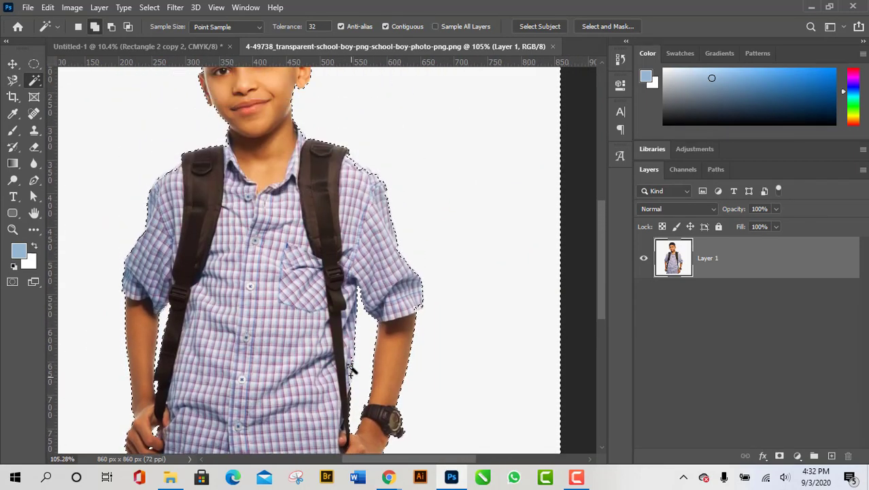
scroll(351, 369, down, 1)
scroll(350, 367, down, 2)
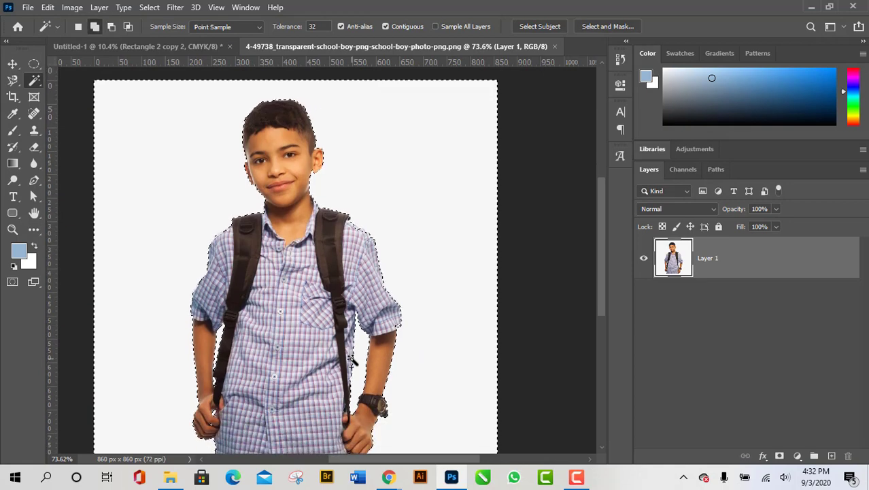
scroll(351, 367, down, 1)
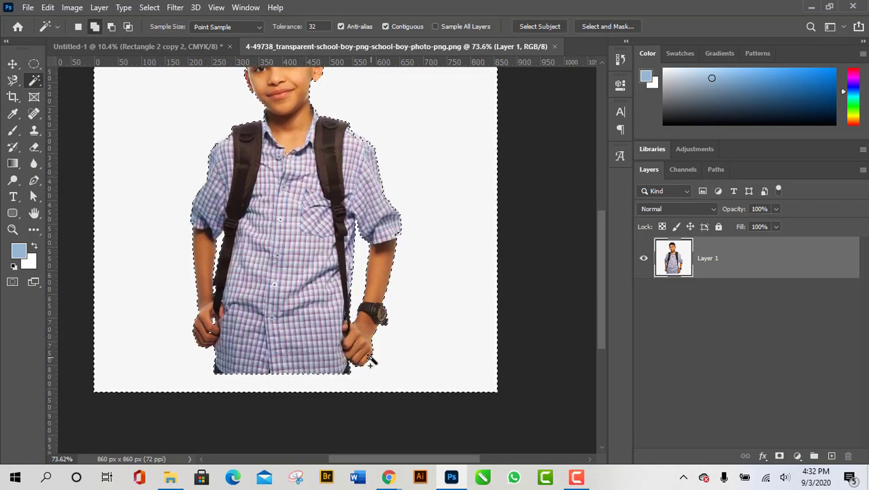
Step: Delete the selected white background, then deselect and move the boy cutout down to the canvas's lower edge
key(Delete)
scroll(442, 249, up, 2)
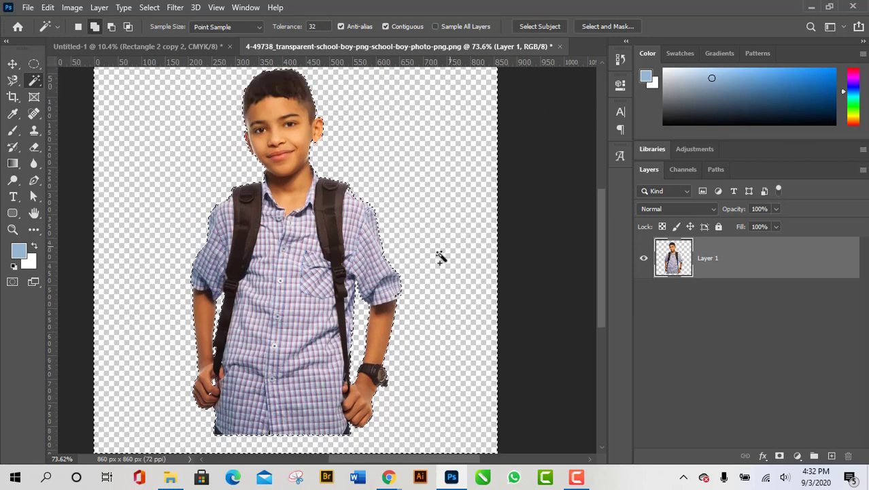
scroll(429, 257, up, 1)
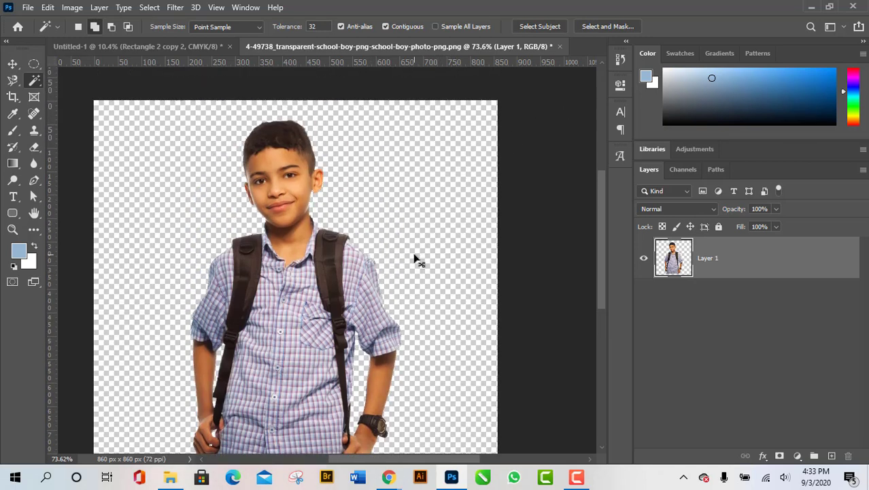
scroll(398, 255, down, 1)
scroll(397, 254, down, 3)
scroll(338, 292, up, 3)
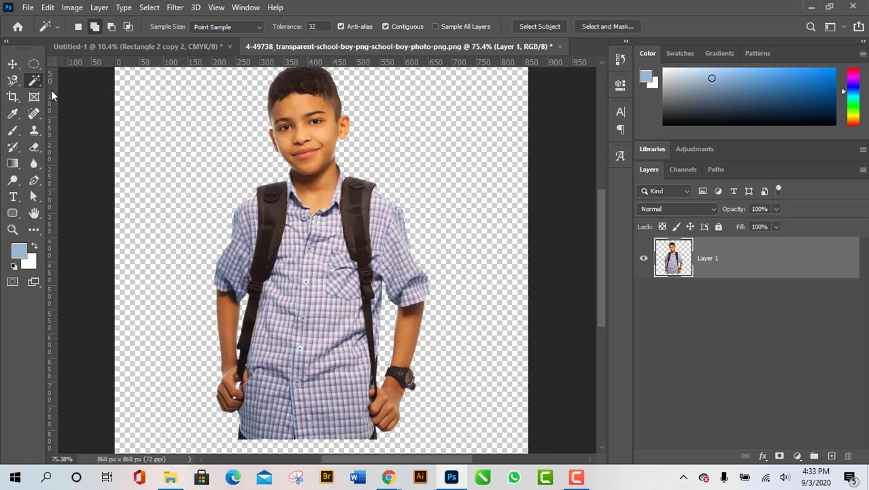
scroll(363, 253, down, 3)
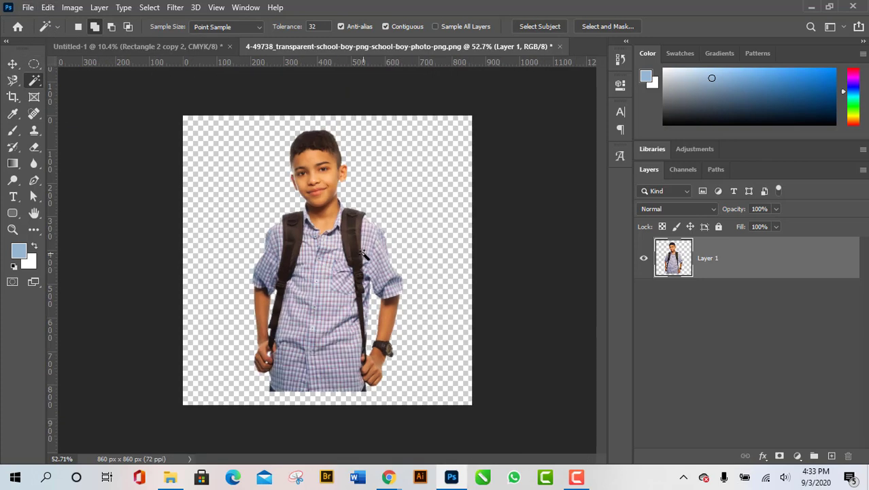
key(v)
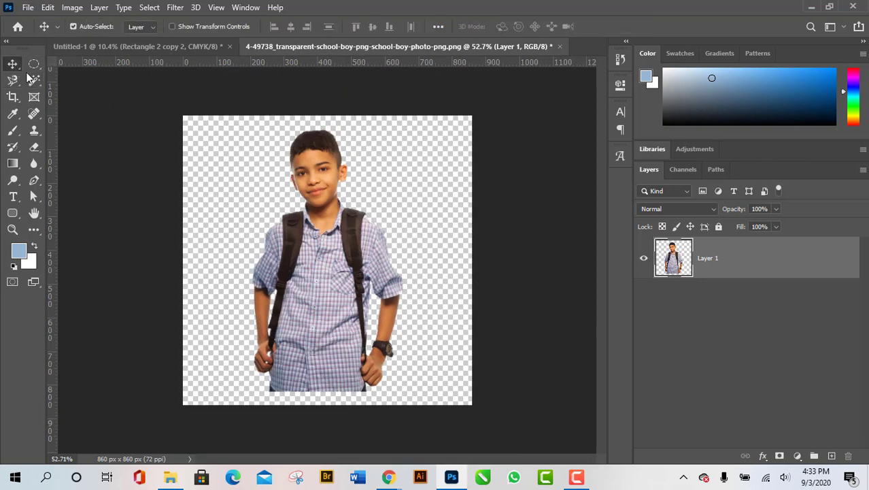
drag(331, 274, 338, 295)
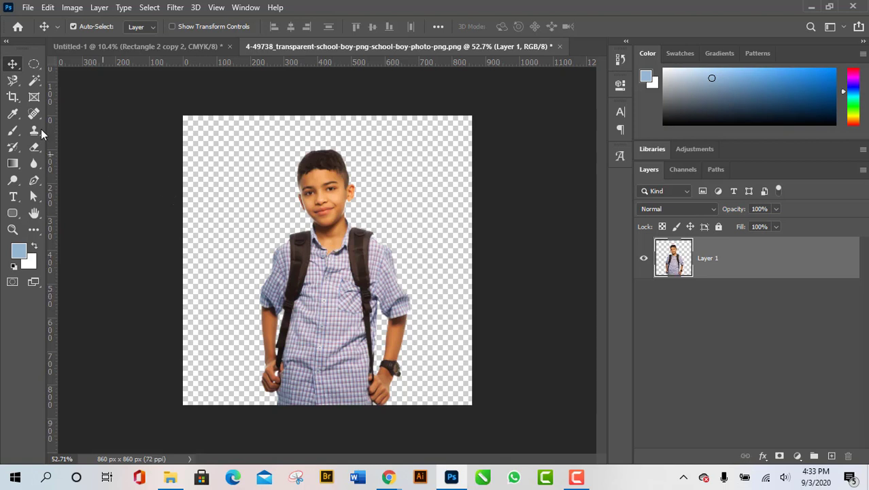
Step: Save the boy cutout as a PNG copy named B in the 10th Class folder, using the large file size option
click(28, 8)
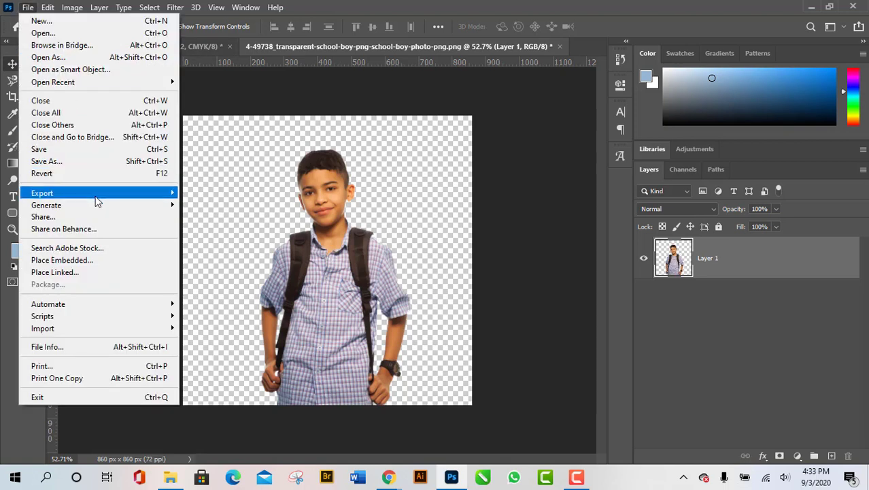
click(89, 167)
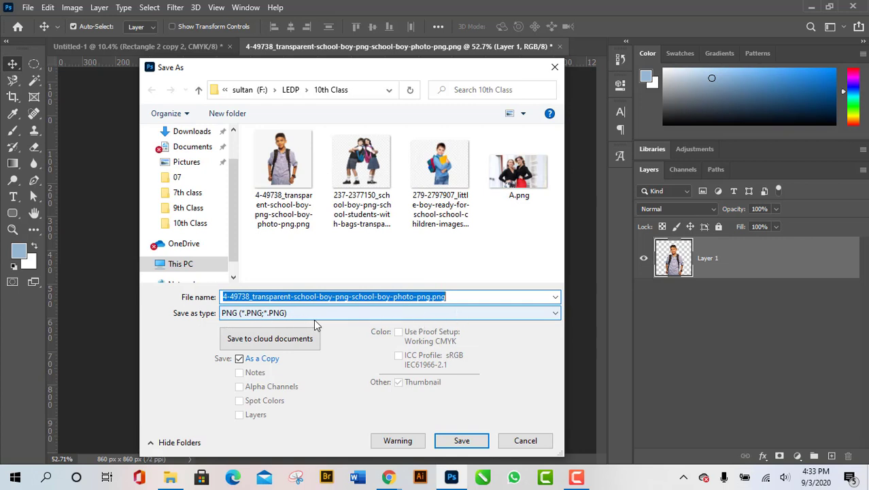
click(456, 294)
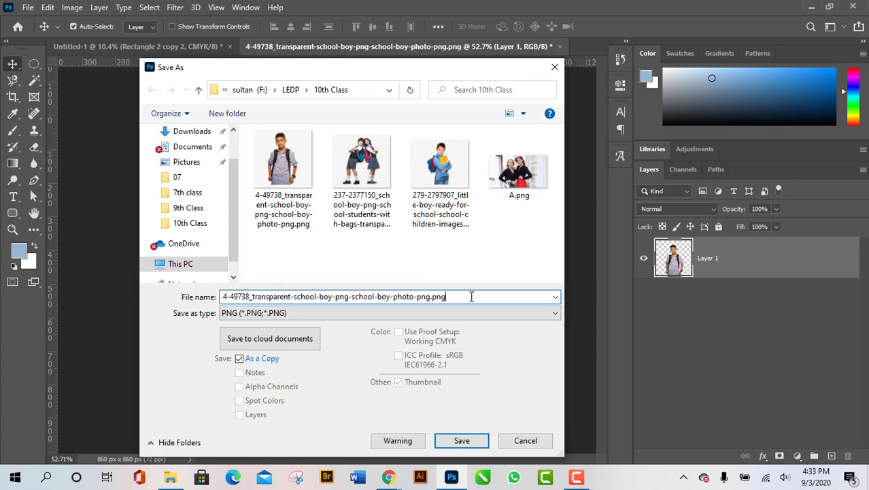
drag(471, 296, 250, 303)
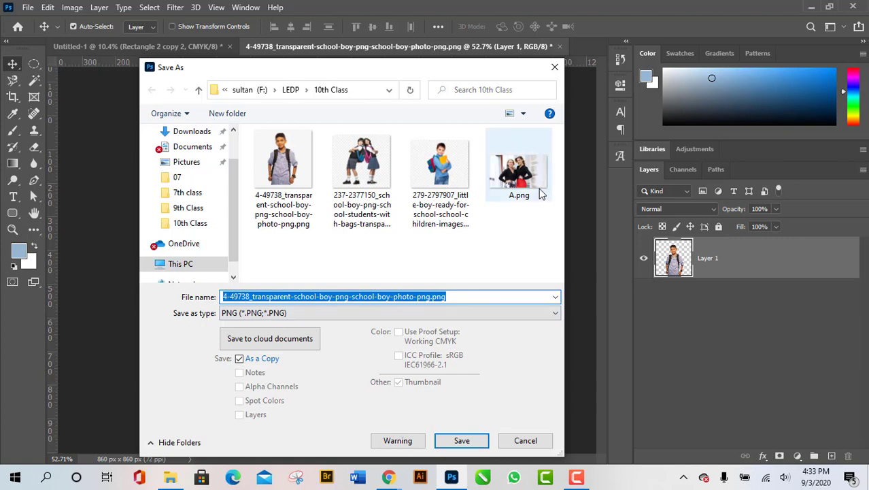
text(B)
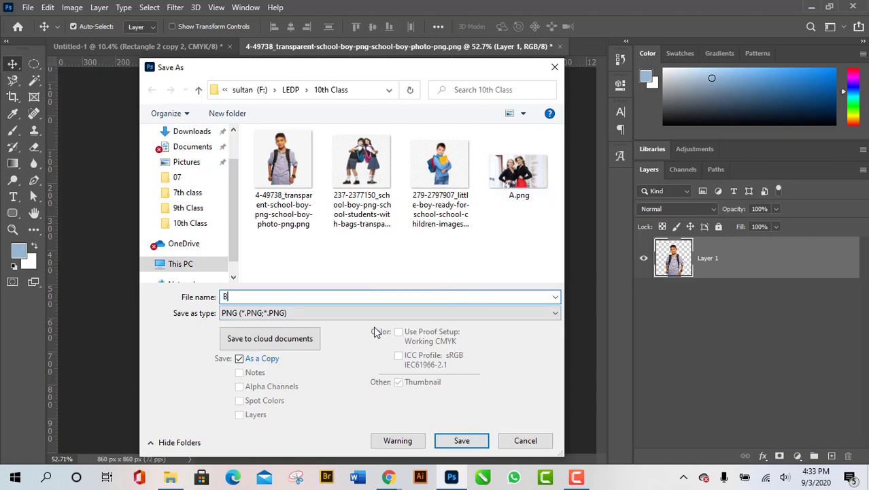
click(462, 440)
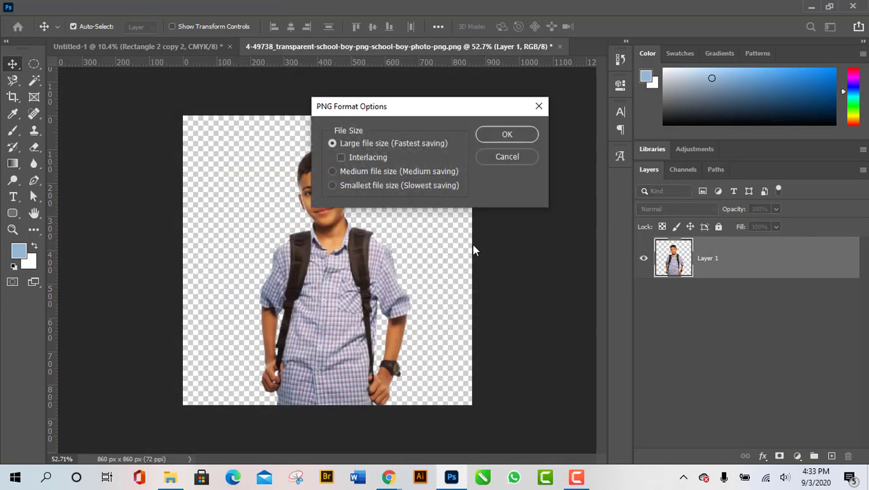
click(507, 134)
Step: Refresh the 10th Class folder and view B.png in the photo viewer to check its transparent background
click(170, 476)
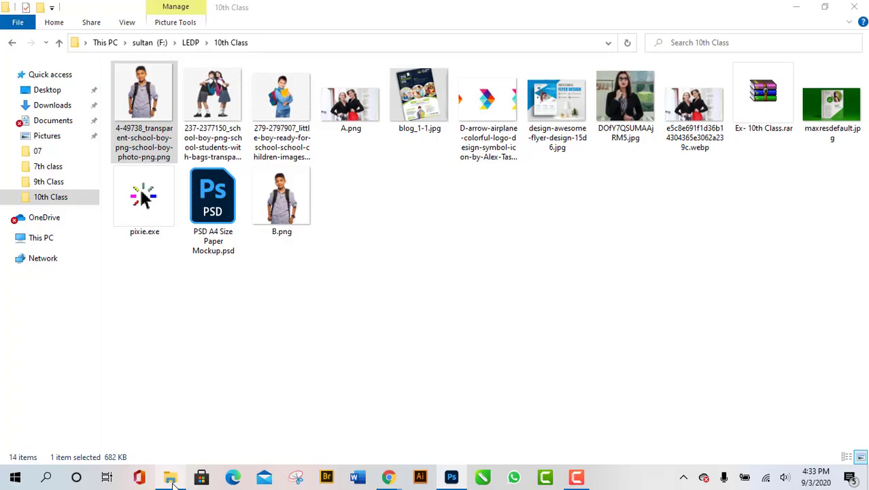
click(361, 306)
click(422, 98)
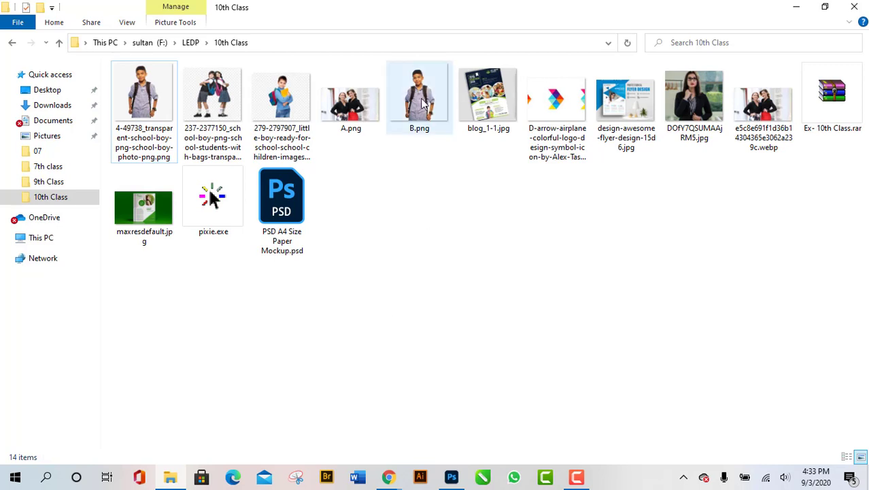
double_click(422, 97)
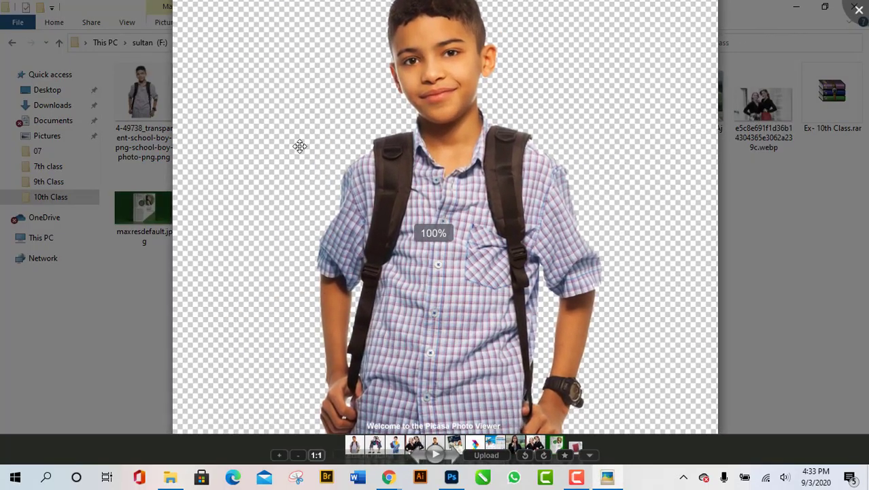
scroll(307, 225, down, 3)
scroll(307, 225, up, 2)
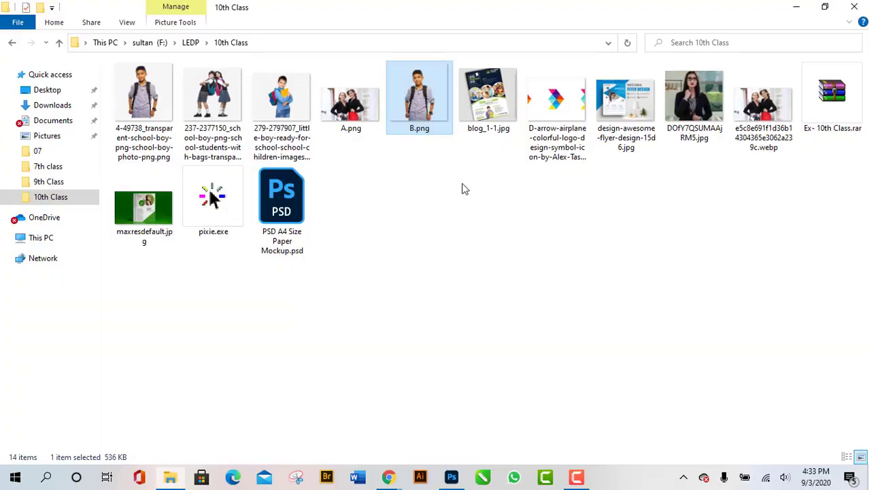
Step: Place B.png in the Untitled-1 flyer, scaled to about 33%, at the lower edge of the white area below the green rectangles
drag(417, 96, 334, 395)
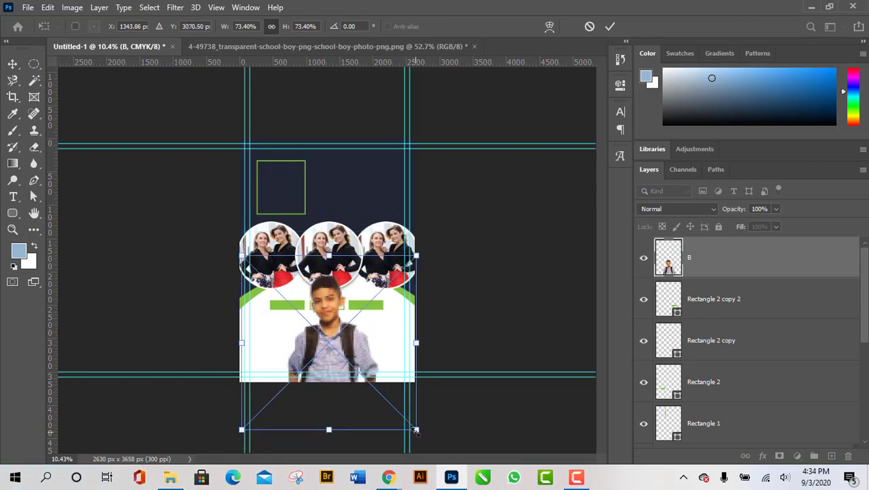
drag(415, 429, 359, 397)
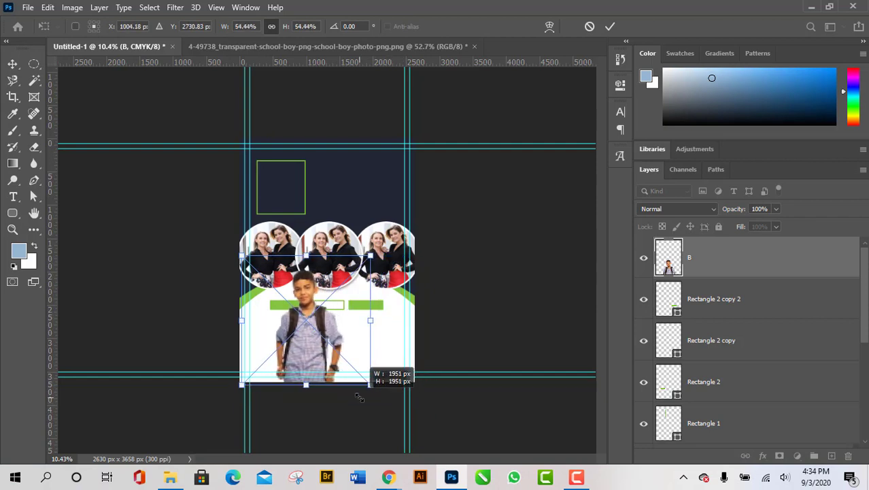
drag(315, 358, 342, 402)
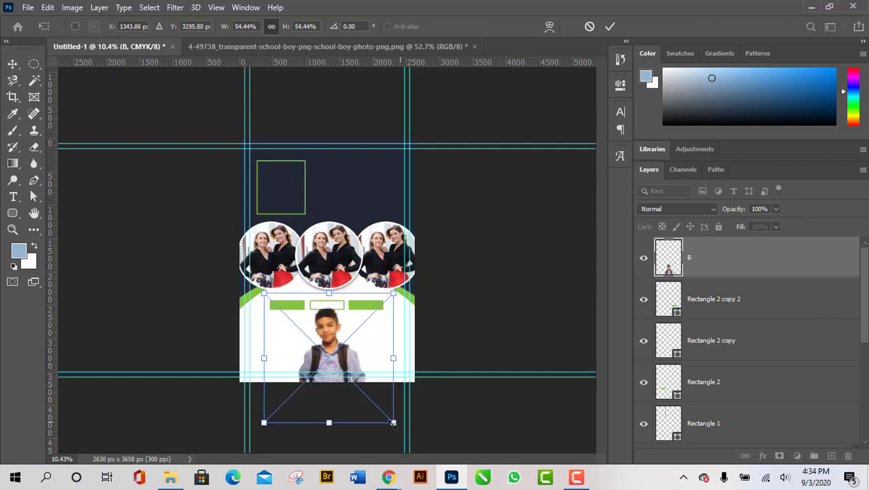
drag(392, 417, 365, 394)
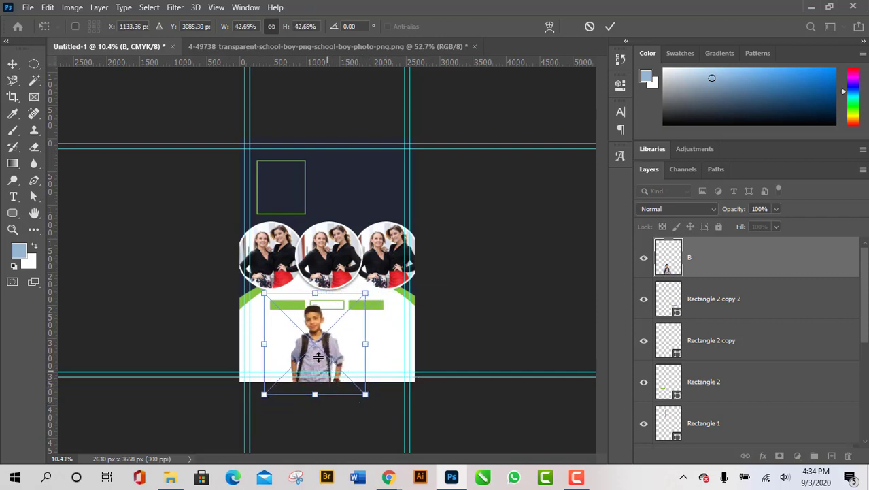
drag(320, 362, 320, 383)
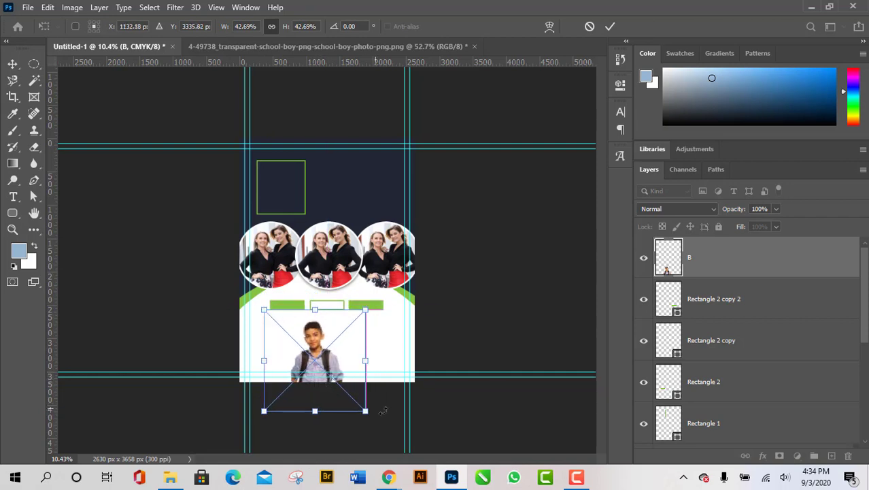
drag(366, 410, 332, 395)
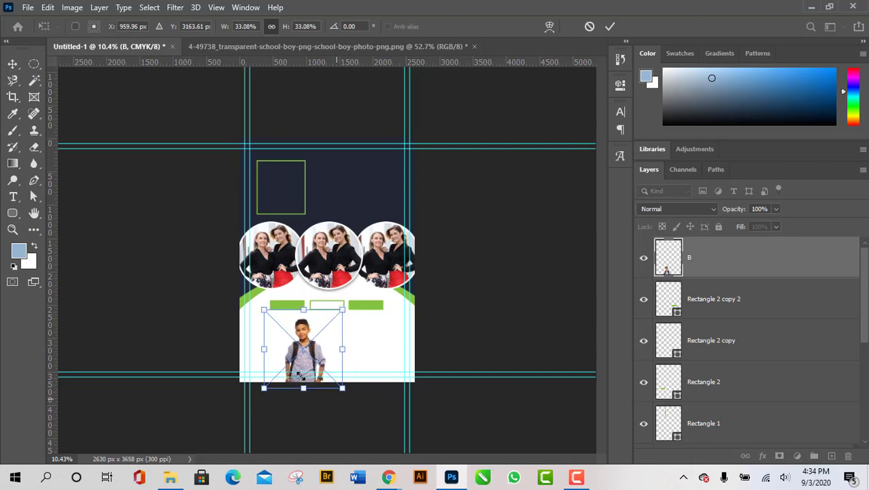
mouse_move(307, 368)
mouse_down()
mouse_move(326, 367)
mouse_move(317, 379)
mouse_up()
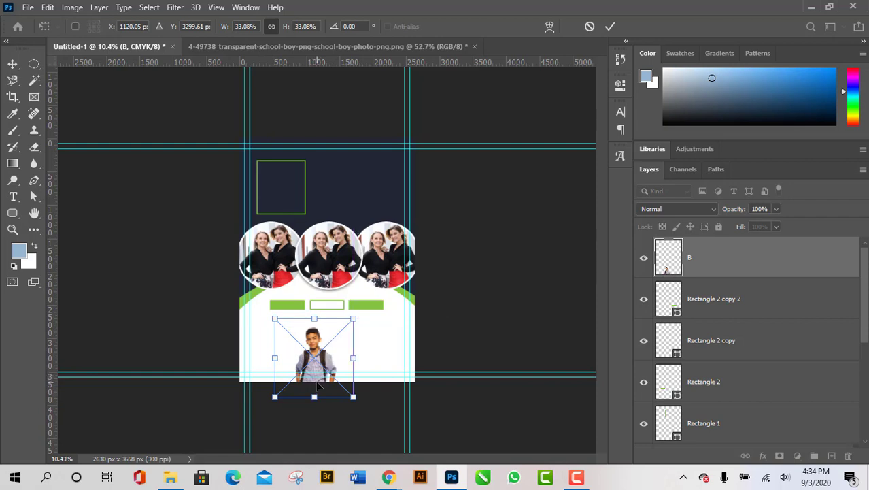
click(609, 27)
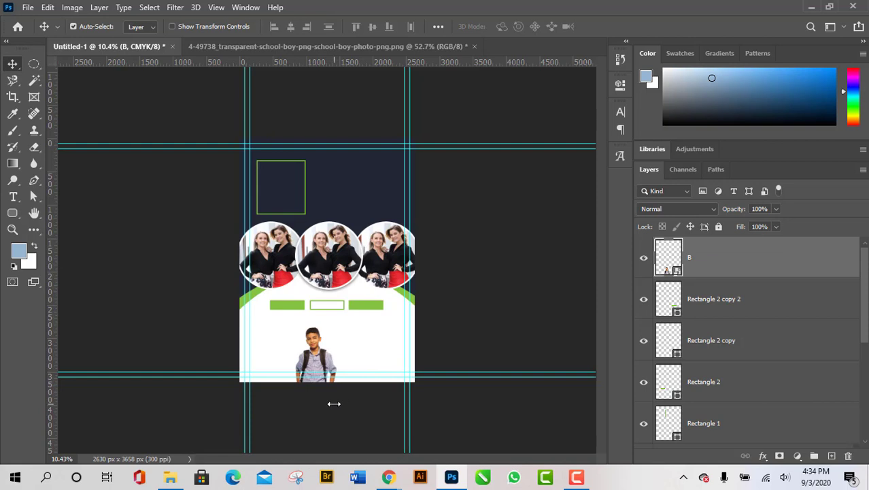
Step: Try the boy cutout on the flyer's dark header and bring it back to the bottom centre of the white area
key(ctrl)
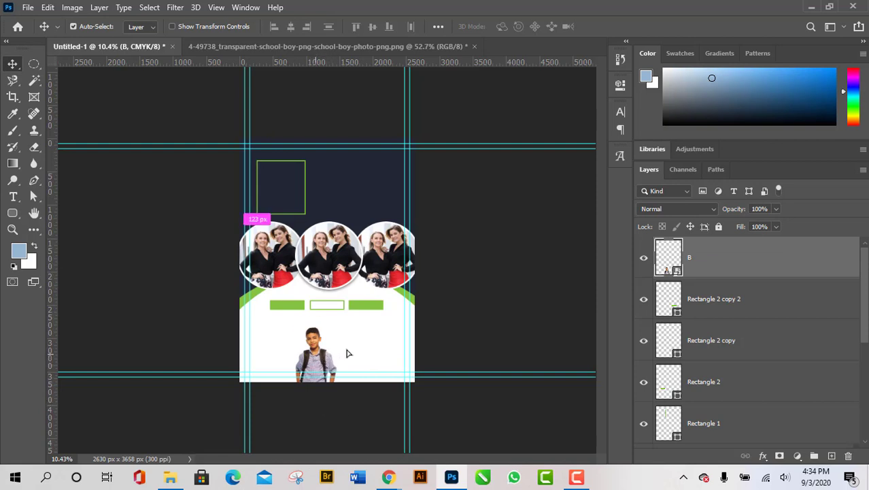
drag(346, 353, 349, 190)
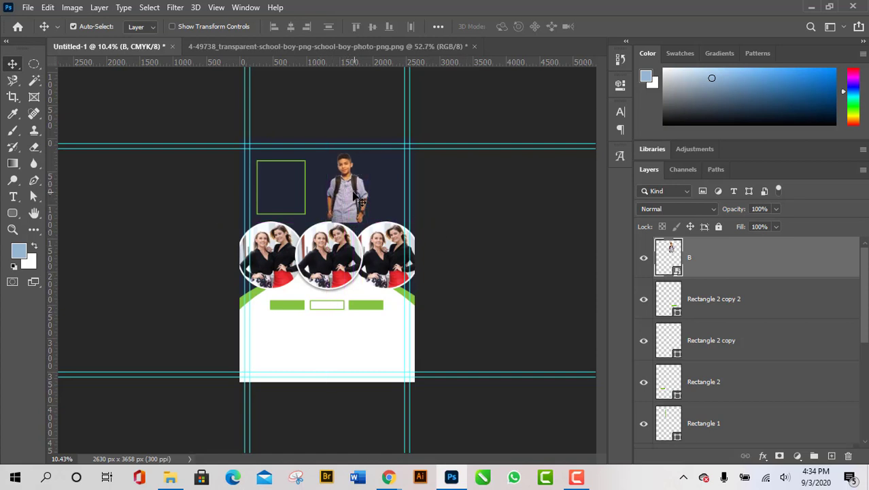
drag(351, 236, 324, 349)
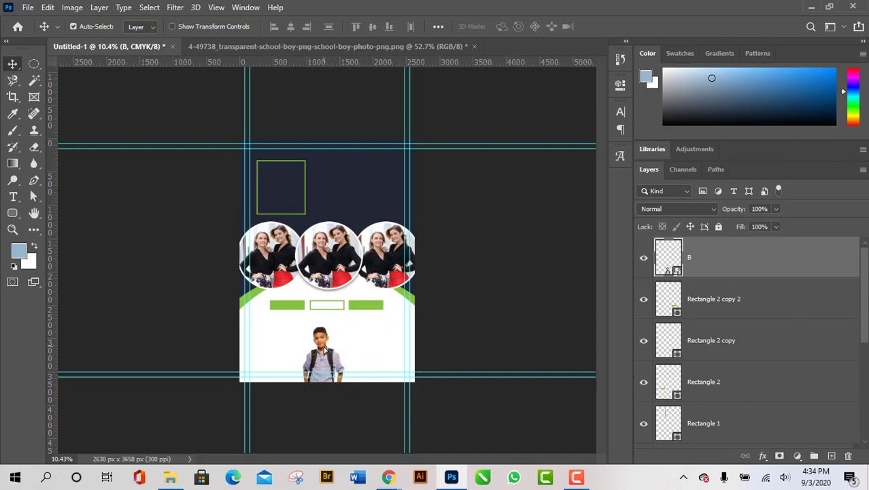
drag(325, 358, 331, 362)
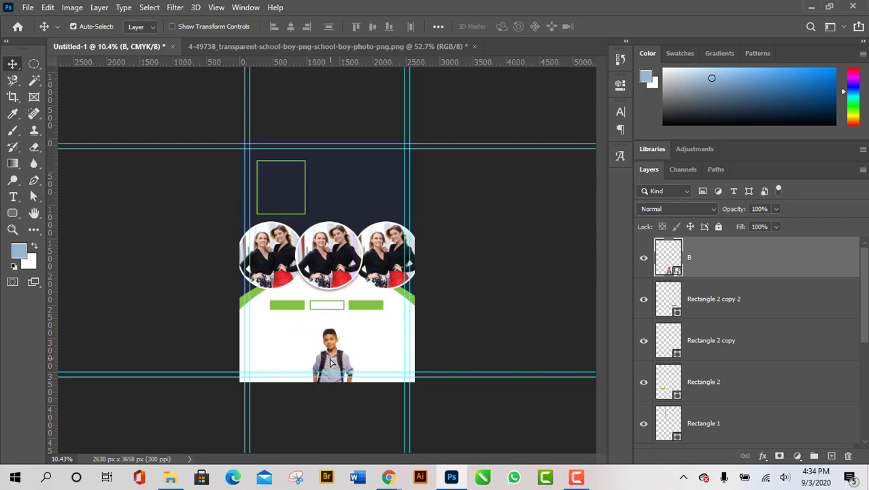
Step: Nudge the boy cutout slightly up and to the left so it sits centred beneath the outlined middle rectangle
key(shift+Up)
key(shift+Up)
key(shift+Up)
key(shift+Up)
key(shift+Up)
key(shift+Left)
key(shift+Left)
key(shift+Left)
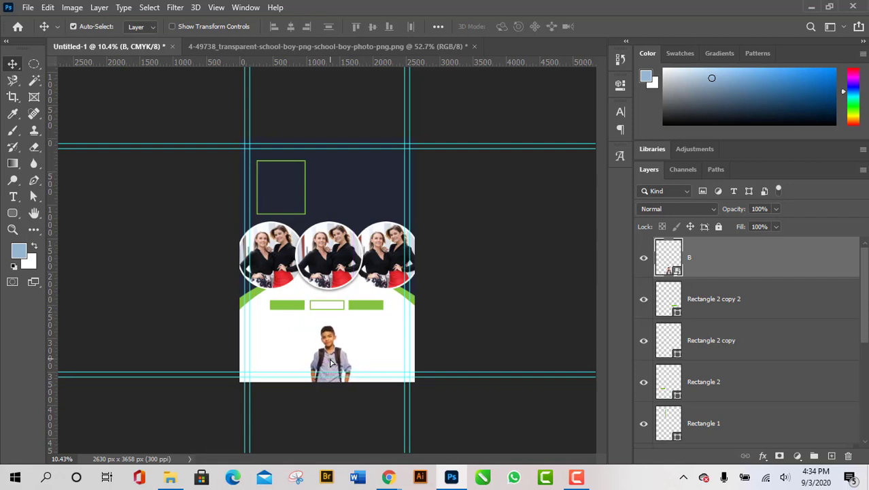
key(Left)
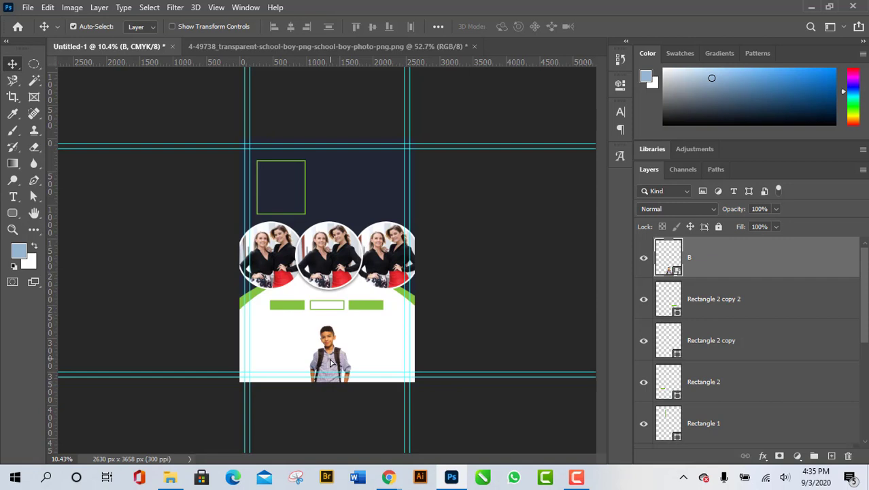
key(shift+Left)
key(shift+Left)
key(shift+Left)
key(shift+Up)
key(shift+Up)
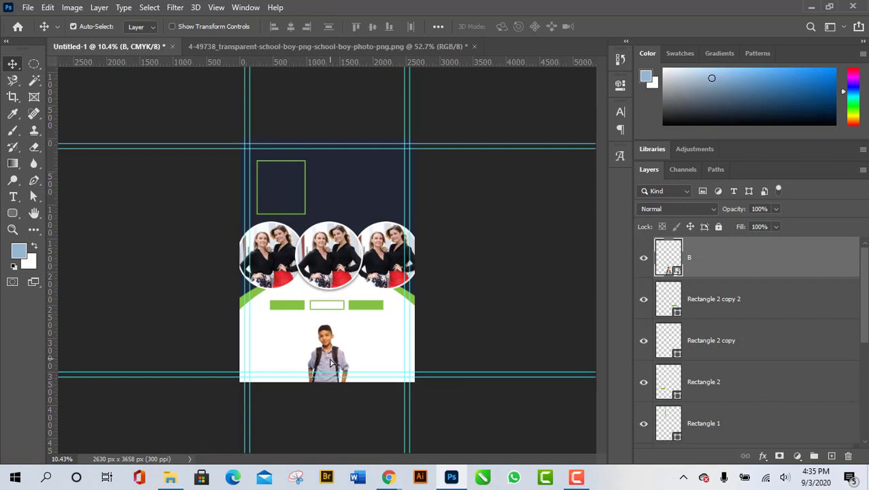
key(shift+Left)
key(shift+Left)
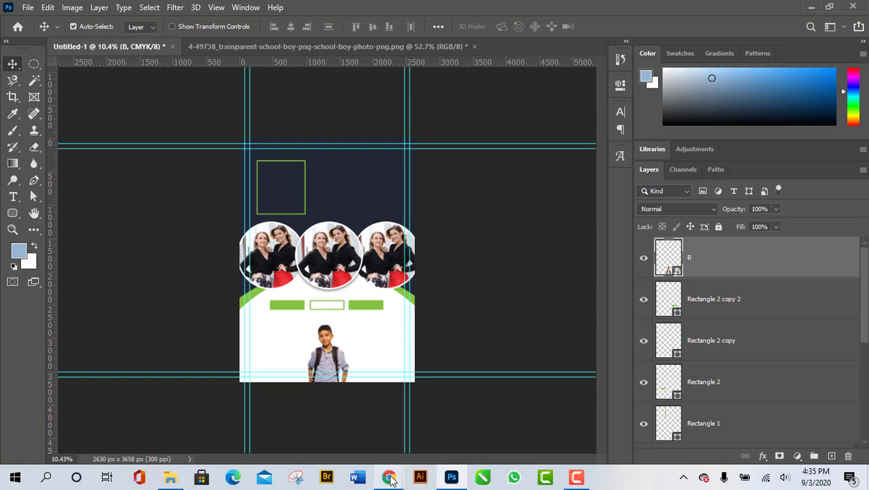
Step: Switch to Chrome and look over the "school boy png images" and "corporate girls image" search results
mouse_move(389, 478)
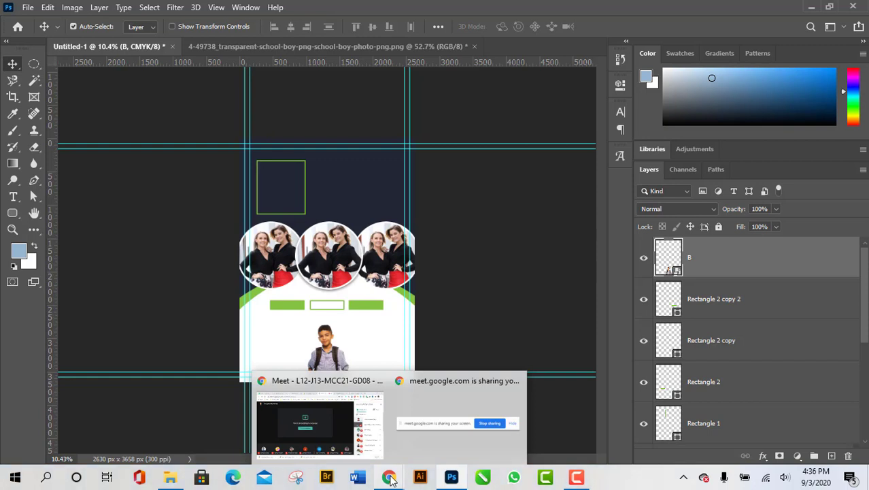
click(364, 419)
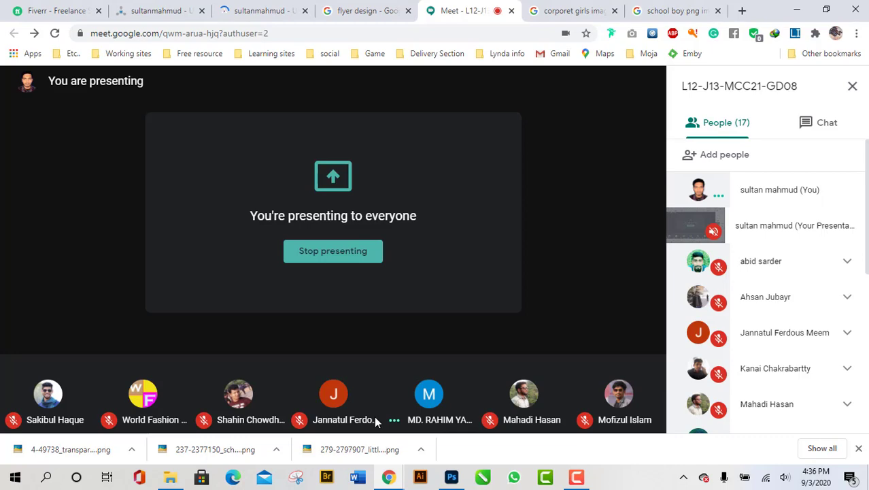
click(682, 5)
scroll(299, 293, up, 3)
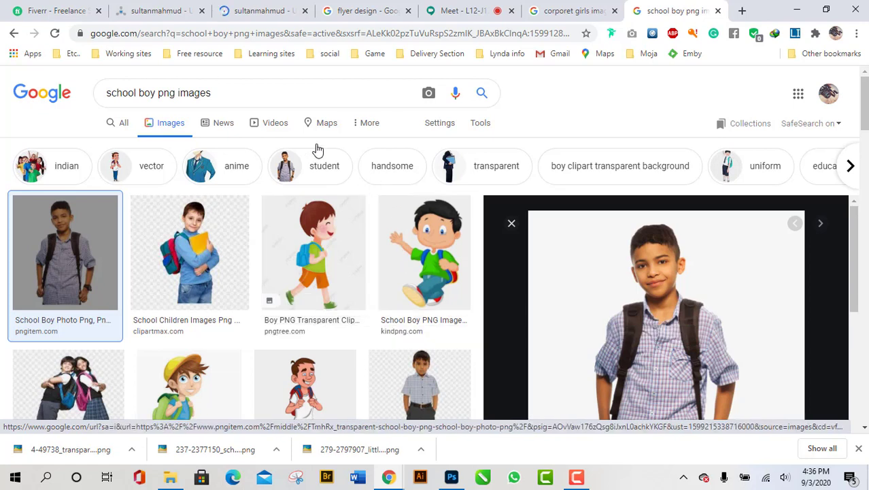
click(237, 96)
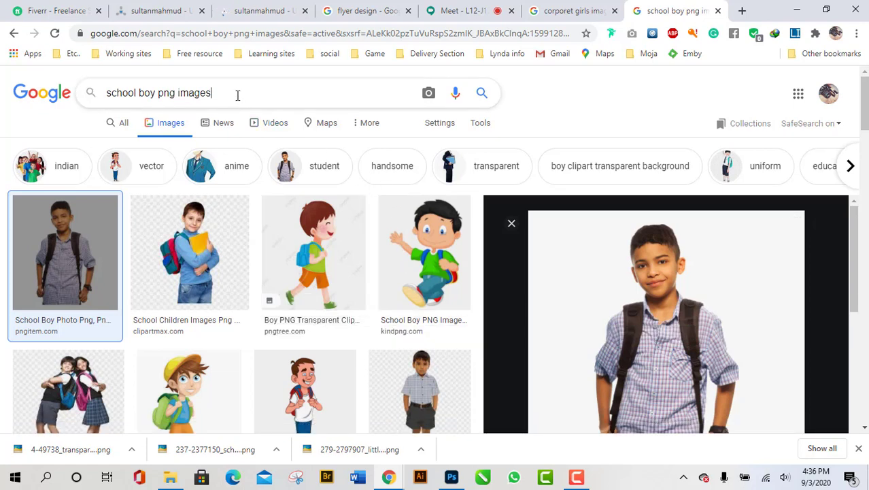
click(581, 9)
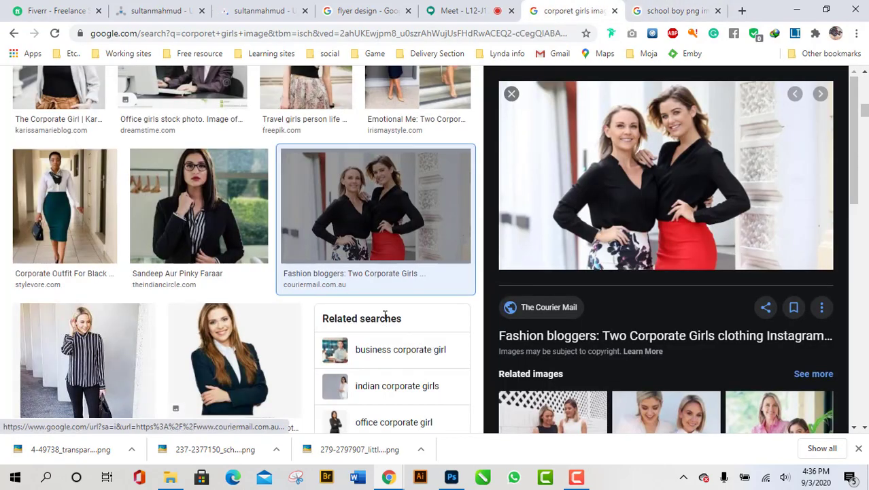
scroll(385, 314, down, 3)
scroll(384, 314, down, 2)
scroll(385, 317, up, 8)
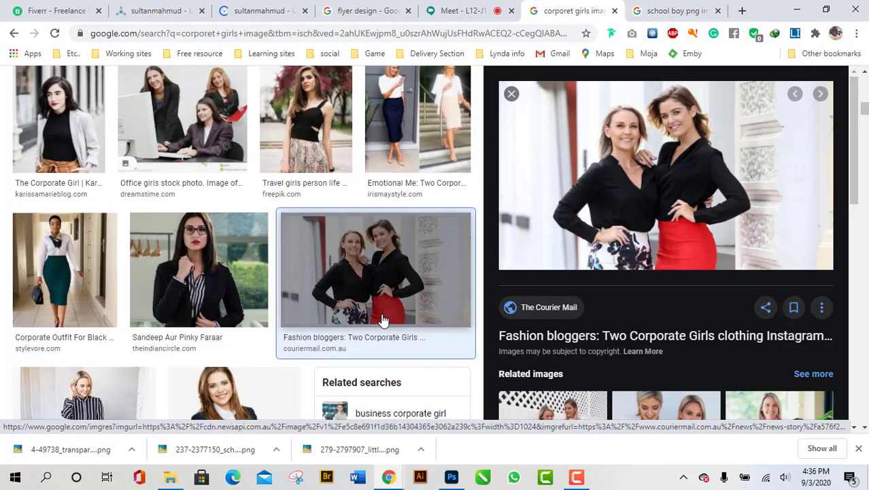
scroll(383, 320, up, 5)
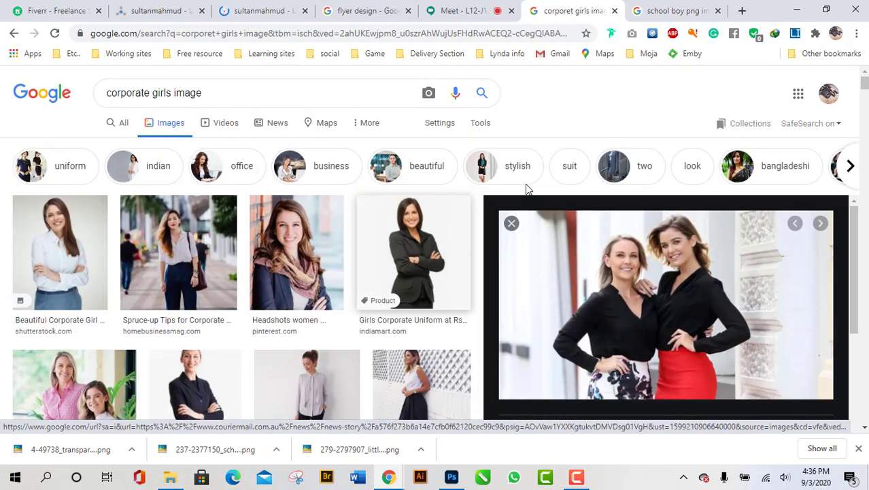
Step: Go back to the Google Meet call, check its chat and return to the participant list
click(463, 10)
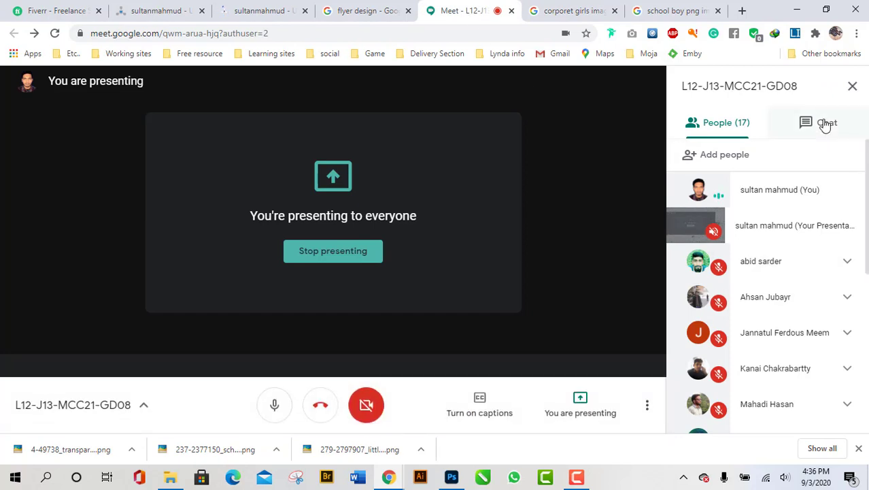
click(824, 122)
click(738, 127)
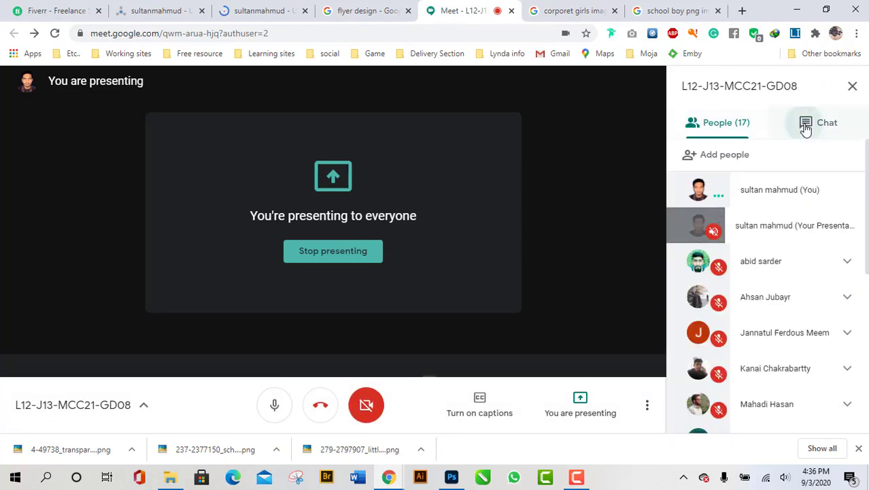
Step: Check the Google Meet chat for participants' messages, look briefly at the flyer and the Fiverr page, and return to Photoshop
click(808, 124)
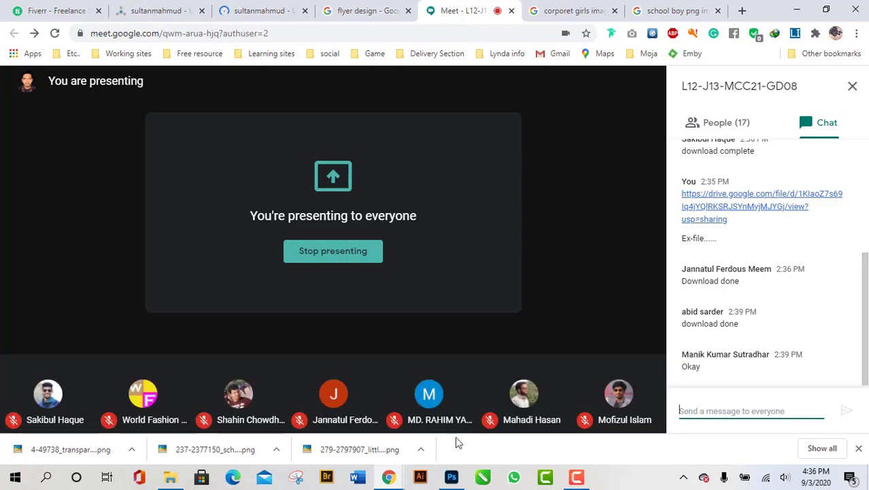
click(451, 477)
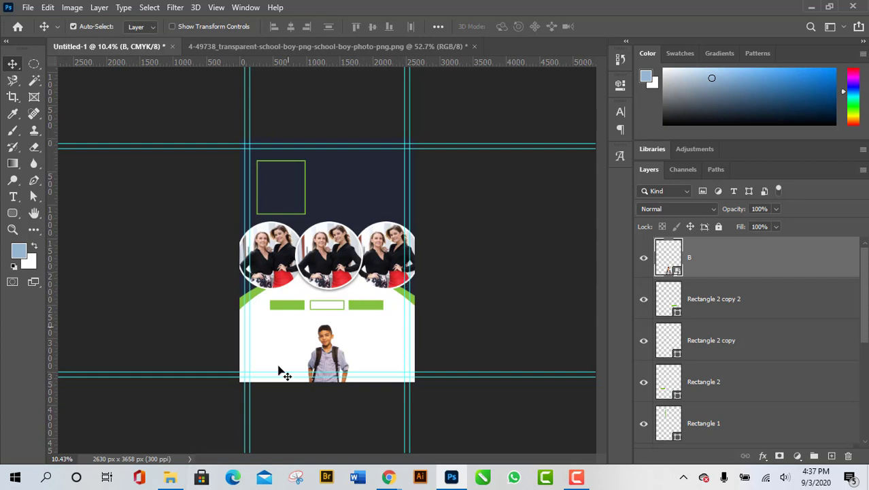
mouse_move(389, 476)
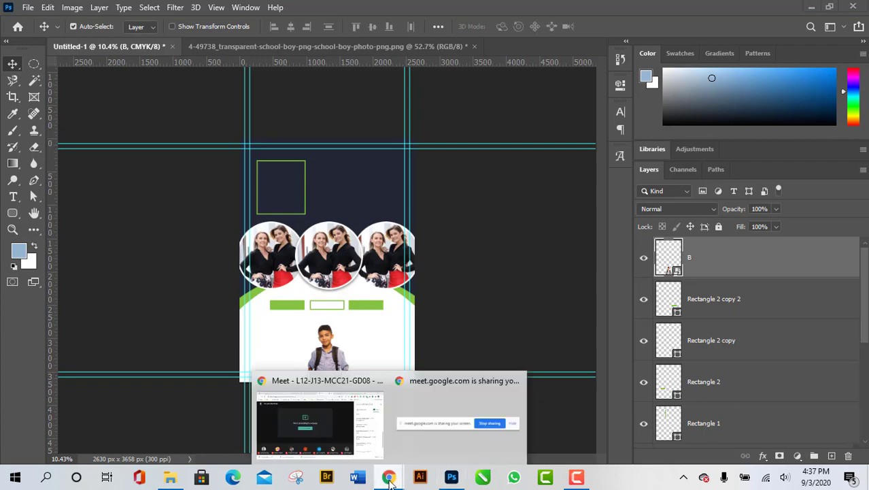
click(316, 428)
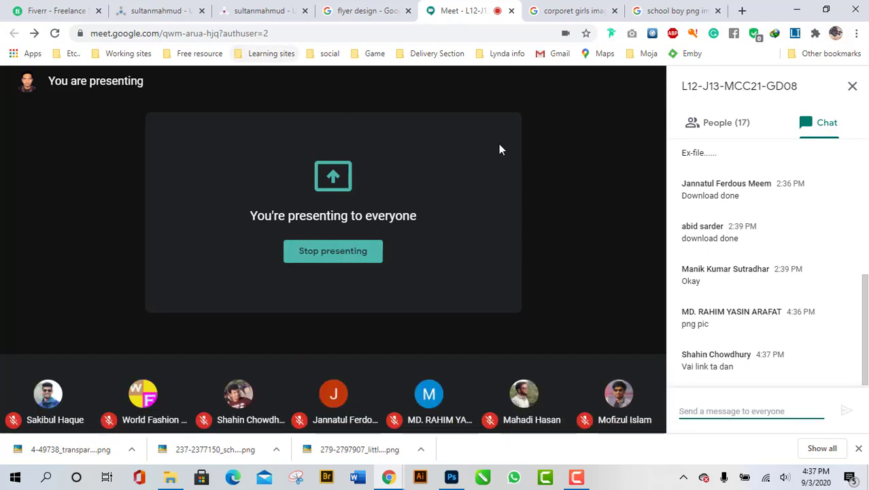
click(167, 9)
click(68, 10)
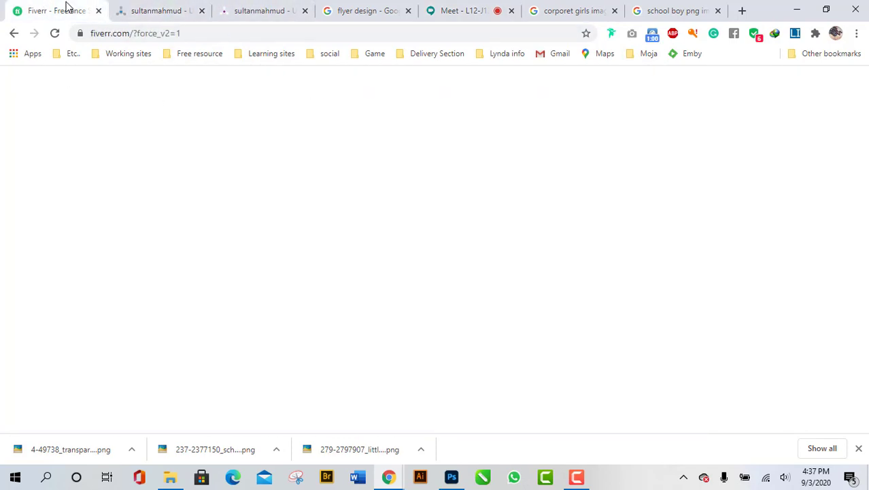
click(485, 6)
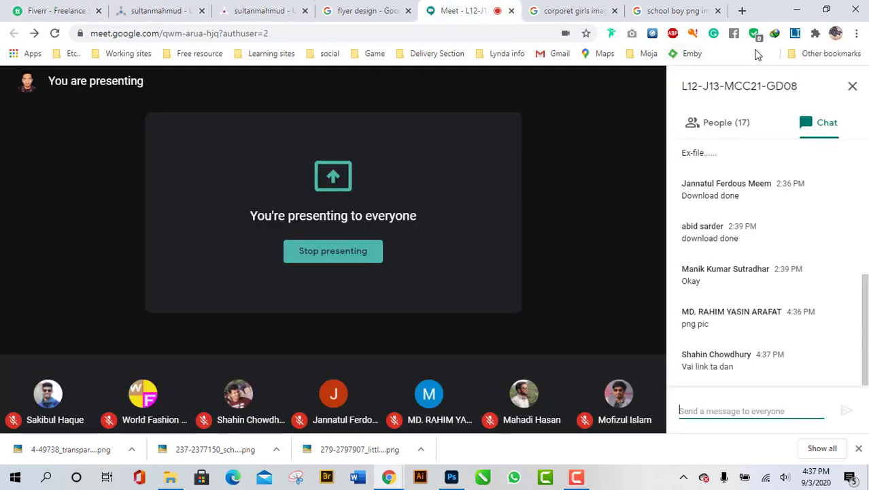
click(797, 9)
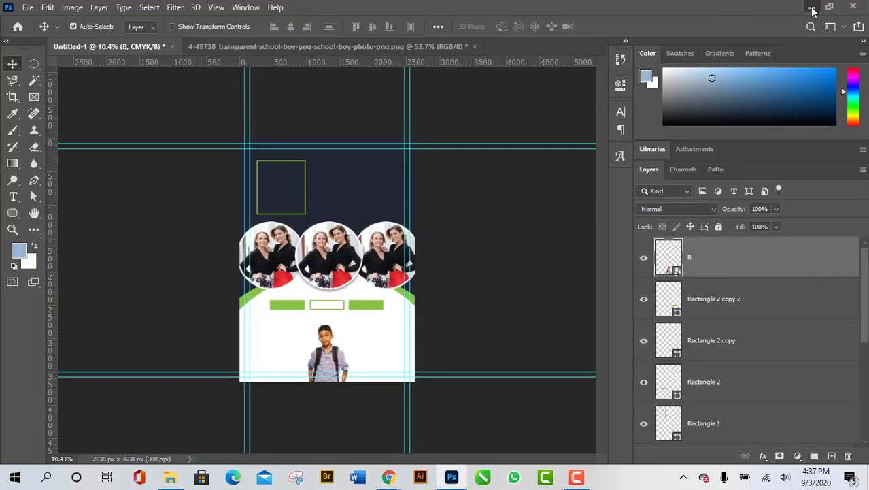
Step: Switch to the 10th Class folder and examine the flyer mockup maxresdefault.jpg in the photo viewer
click(811, 8)
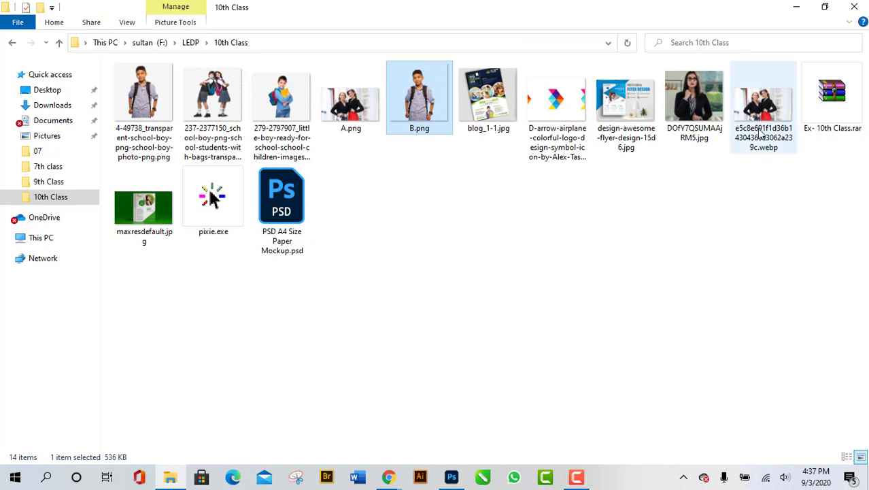
click(625, 102)
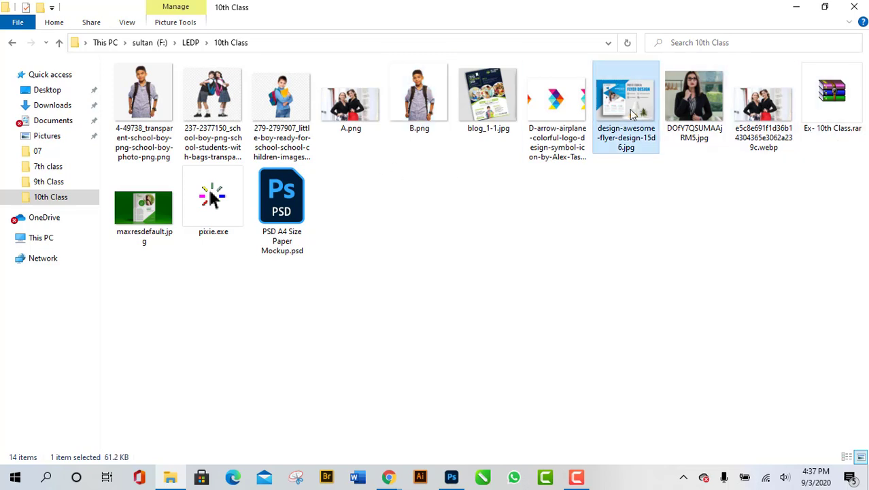
click(504, 106)
double_click(165, 212)
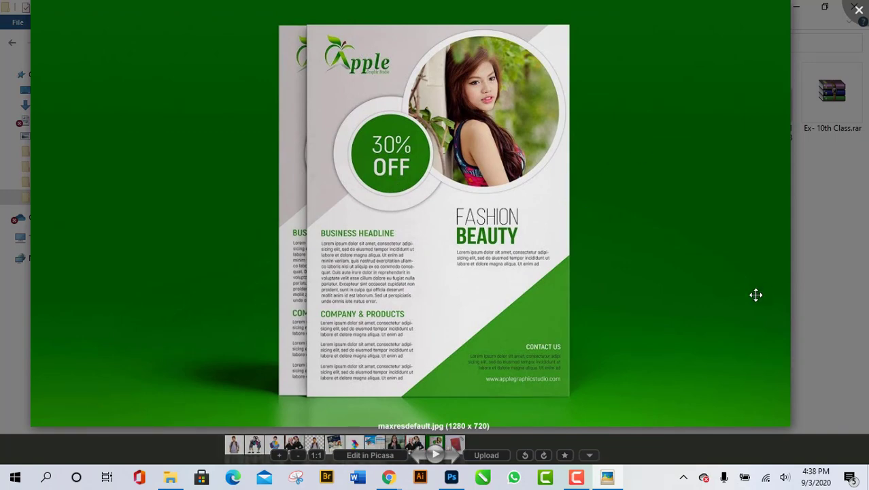
scroll(517, 344, up, 1)
scroll(517, 344, down, 2)
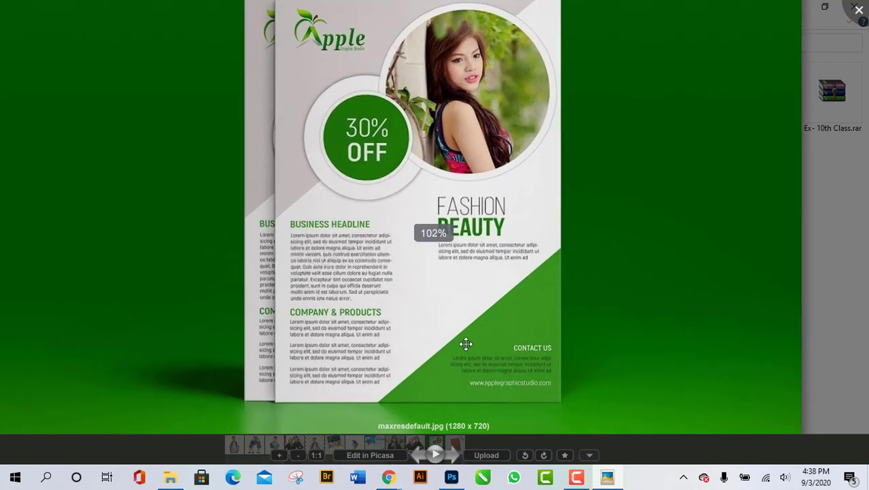
key(Escape)
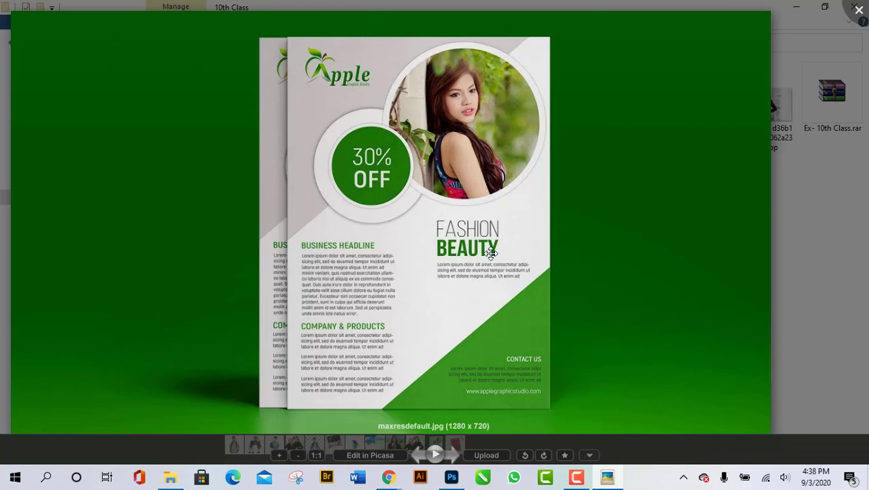
key(Escape)
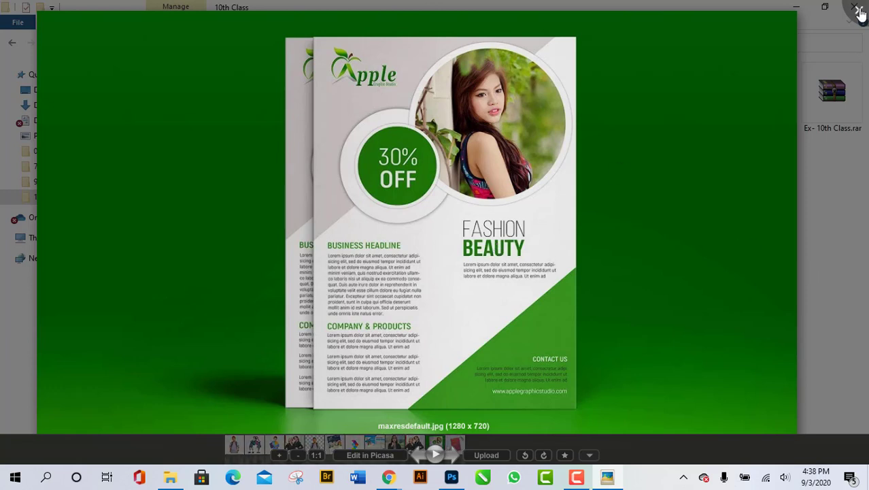
click(859, 14)
Step: View the school flyer reference blog_1-1.jpg and compare it with maxresdefault.jpg
click(626, 102)
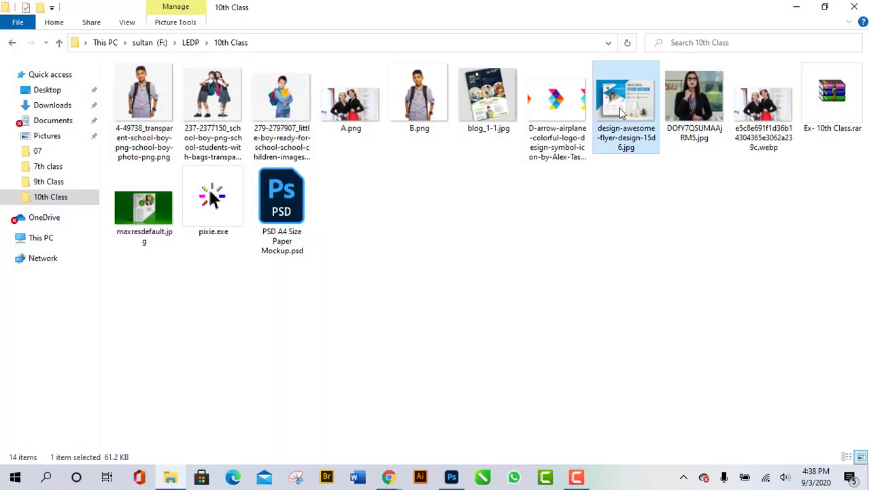
double_click(502, 121)
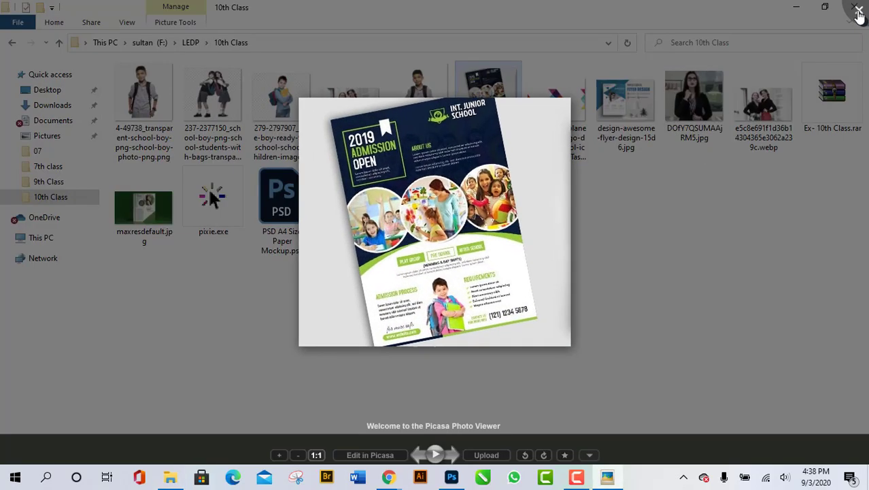
click(858, 13)
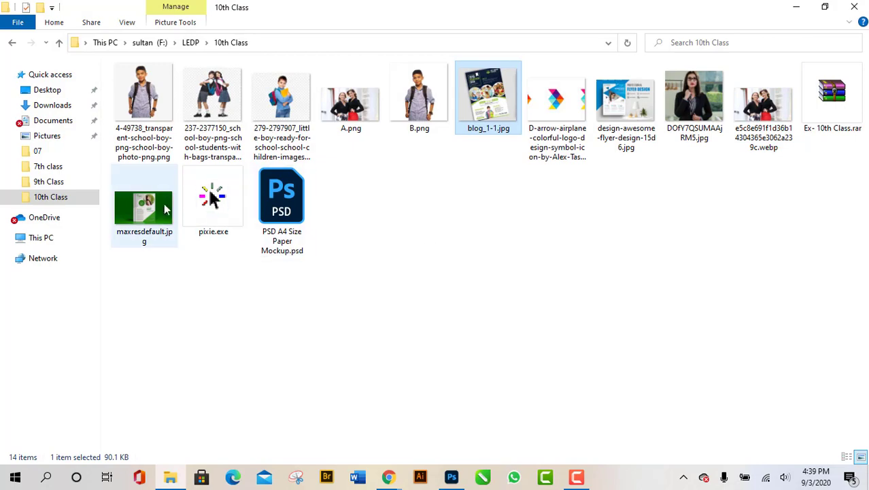
double_click(143, 208)
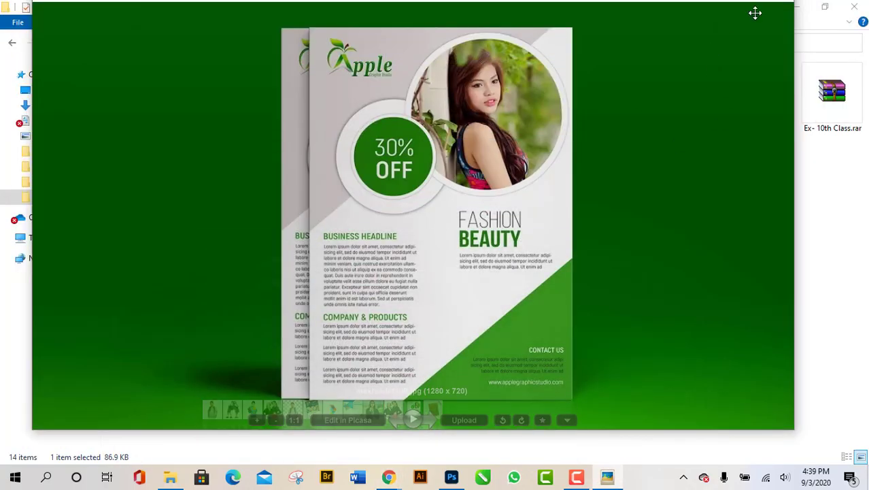
key(Escape)
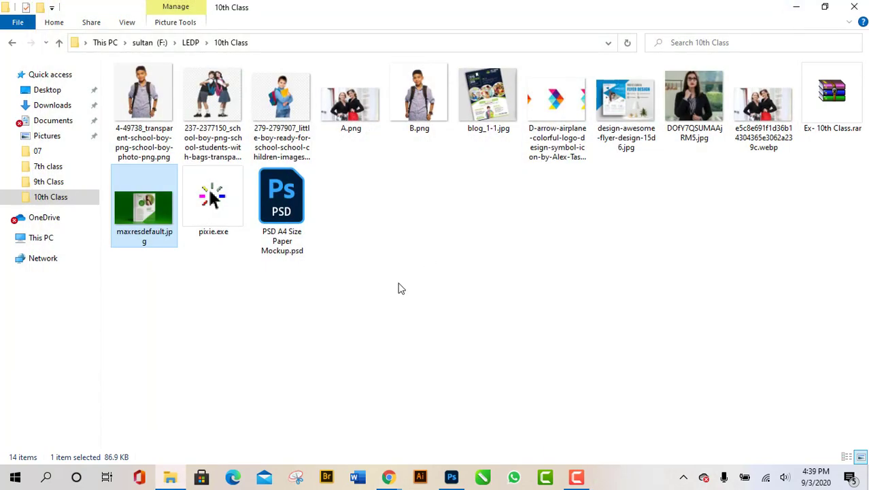
Step: Reopen maxresdefault.jpg, examine its layout at different magnifications and close the viewer
click(489, 341)
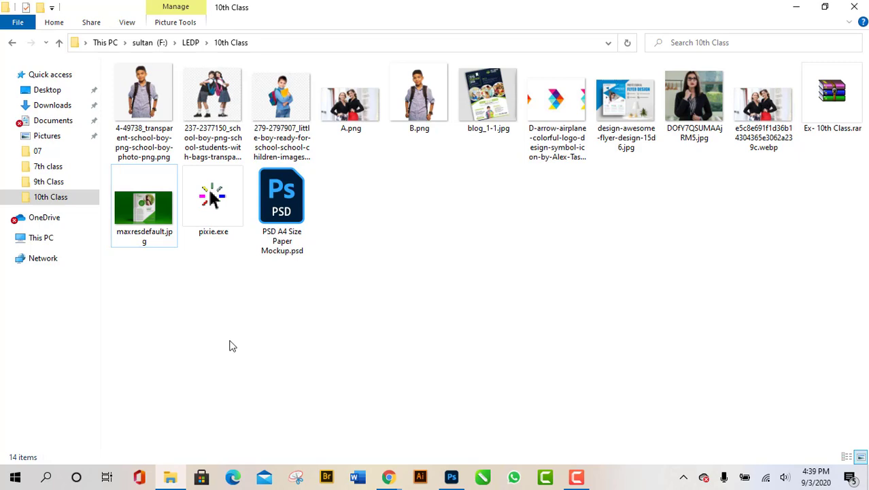
click(150, 217)
double_click(149, 217)
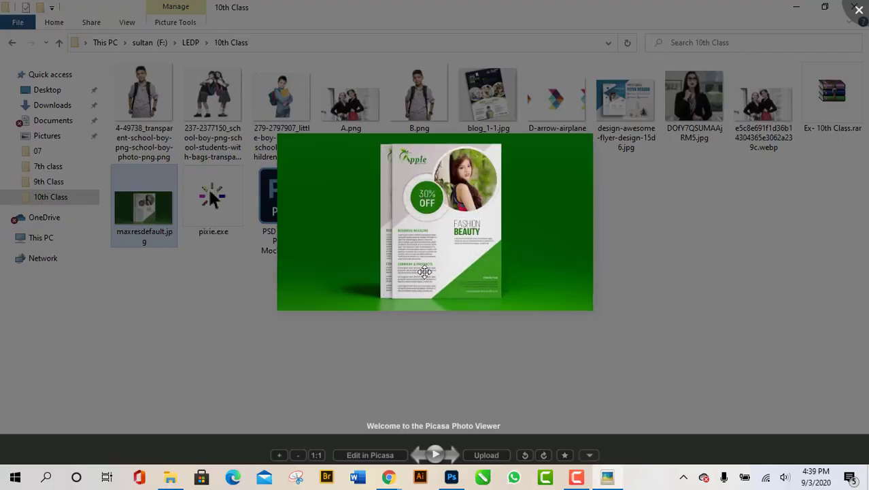
scroll(444, 313, up, 5)
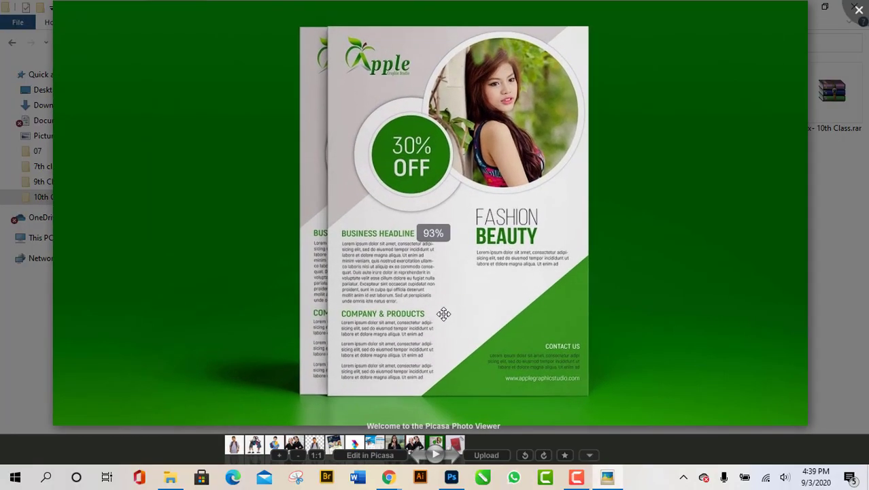
scroll(434, 321, down, 5)
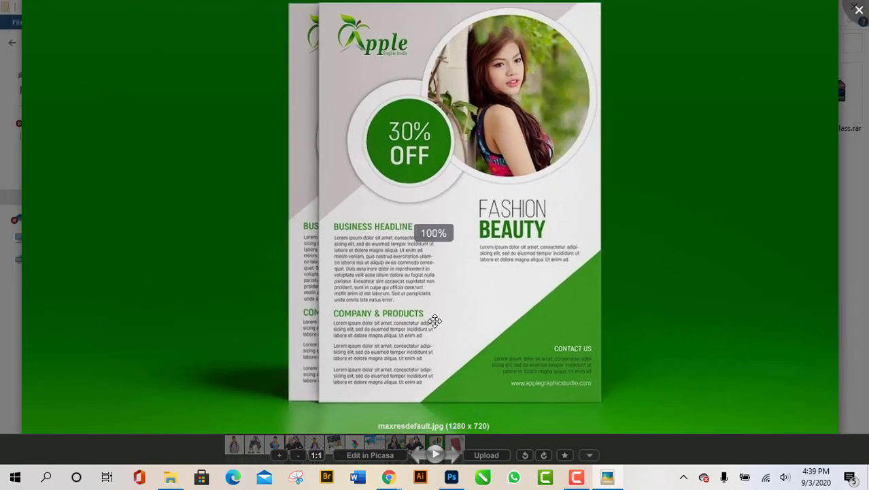
scroll(528, 242, up, 2)
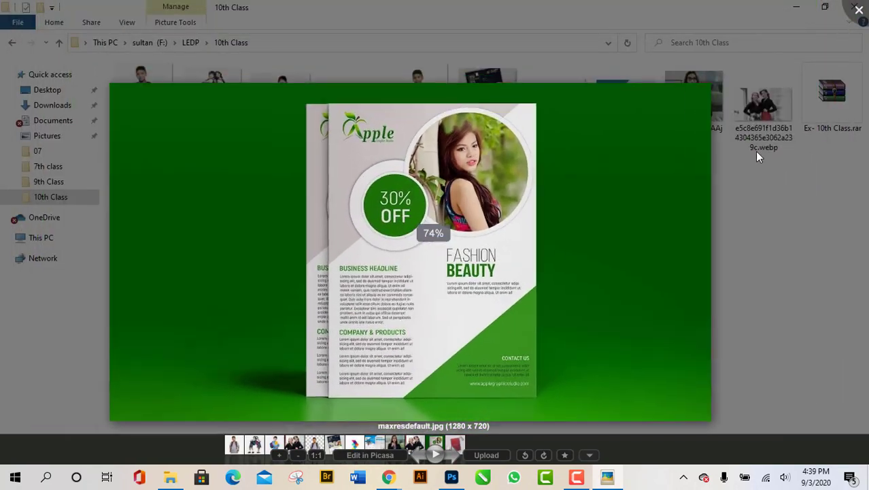
scroll(850, 28, down, 5)
click(862, 49)
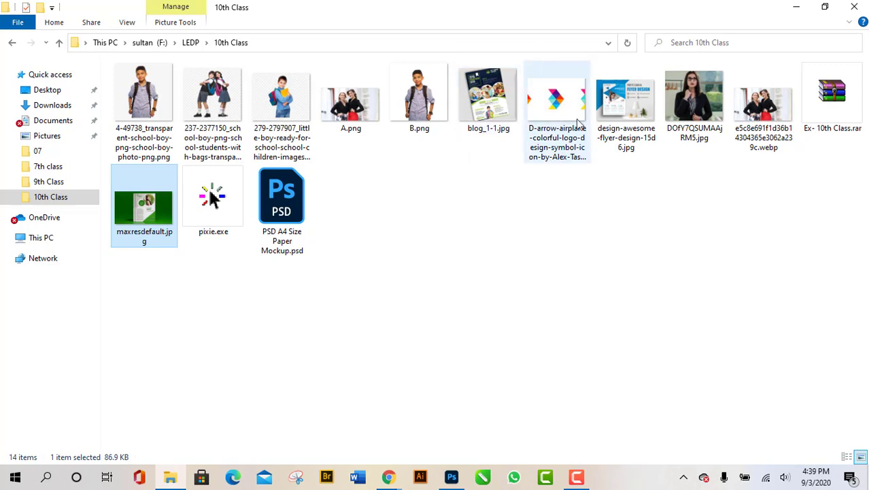
click(617, 120)
click(136, 219)
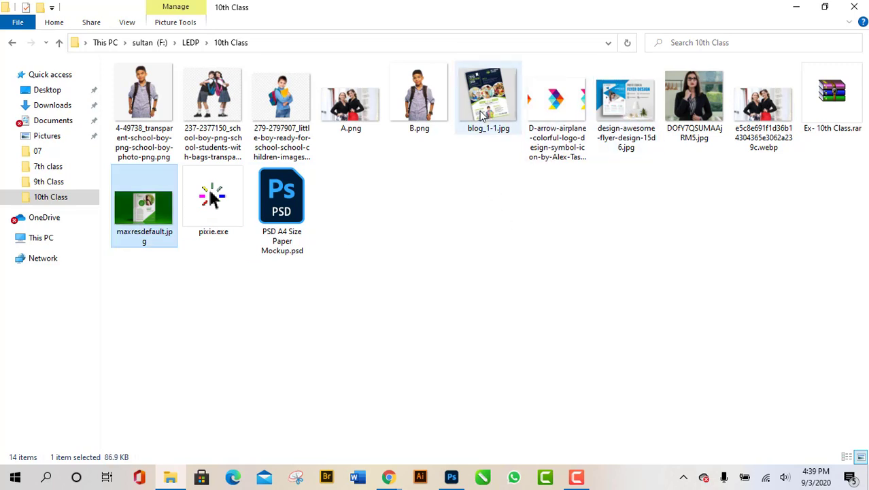
click(482, 115)
click(622, 122)
click(595, 236)
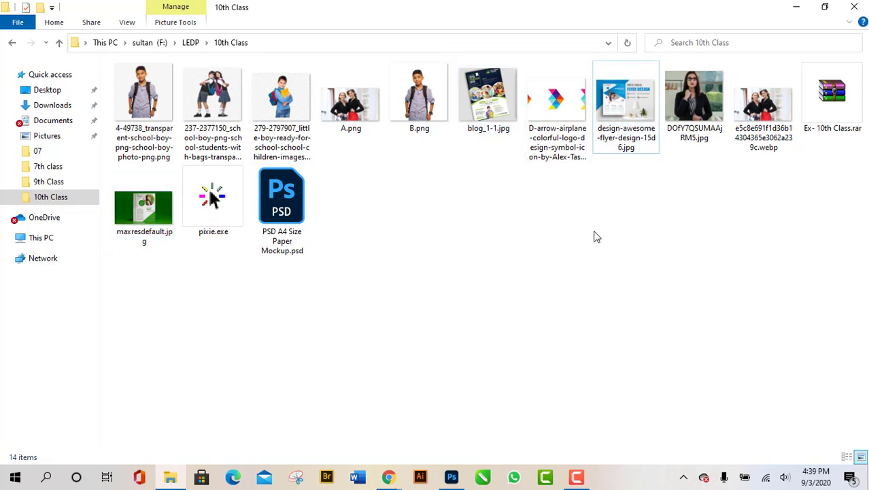
click(499, 109)
click(534, 249)
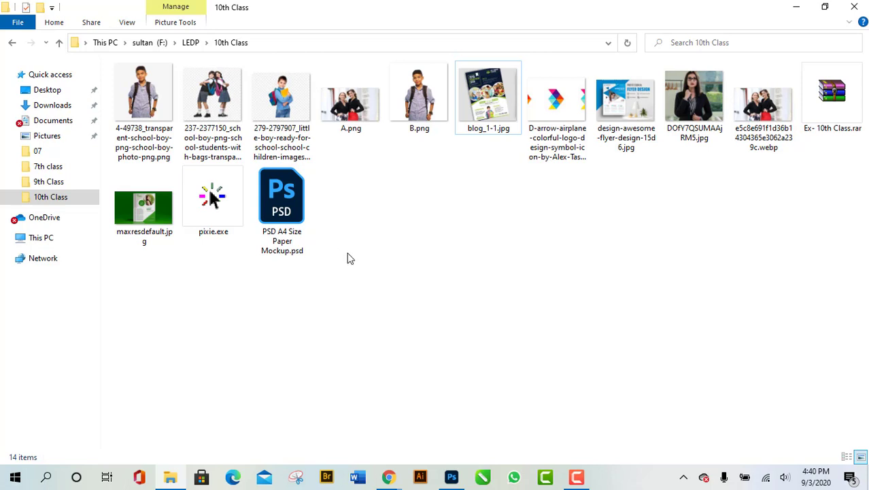
Step: Open PSD A4 Size Paper Mockup.psd in Photoshop and open the contents of its "Replace Artwork here" smart object
click(290, 219)
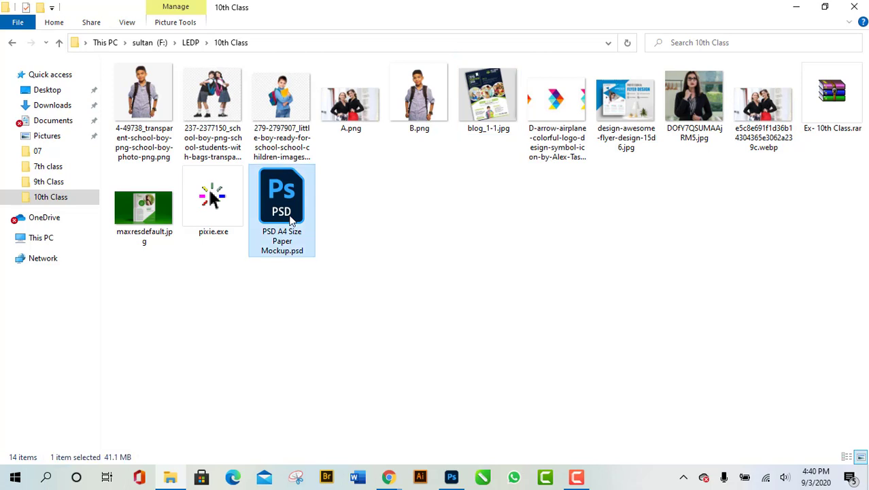
key(alt+Tab)
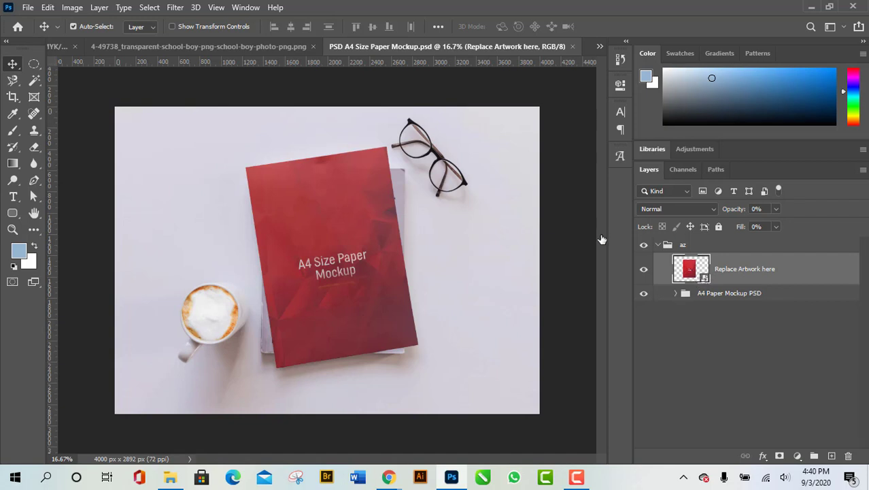
double_click(704, 282)
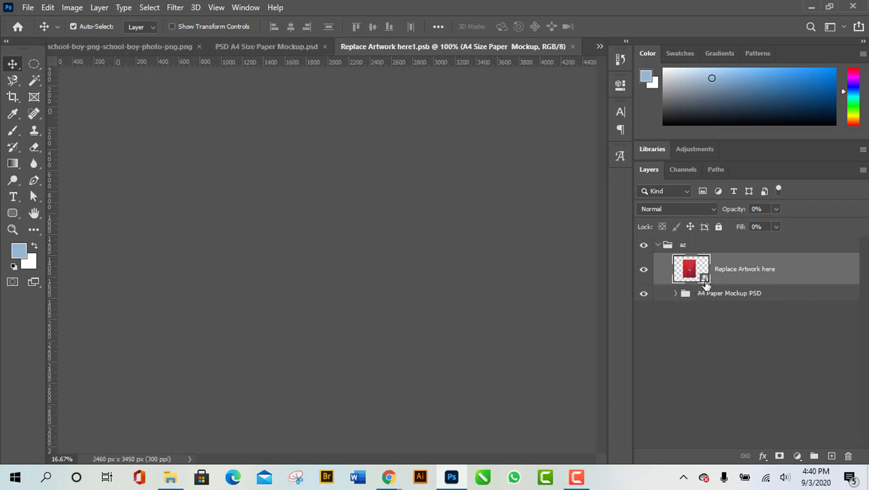
Step: Close the school boy PNG document without saving its changes
click(154, 47)
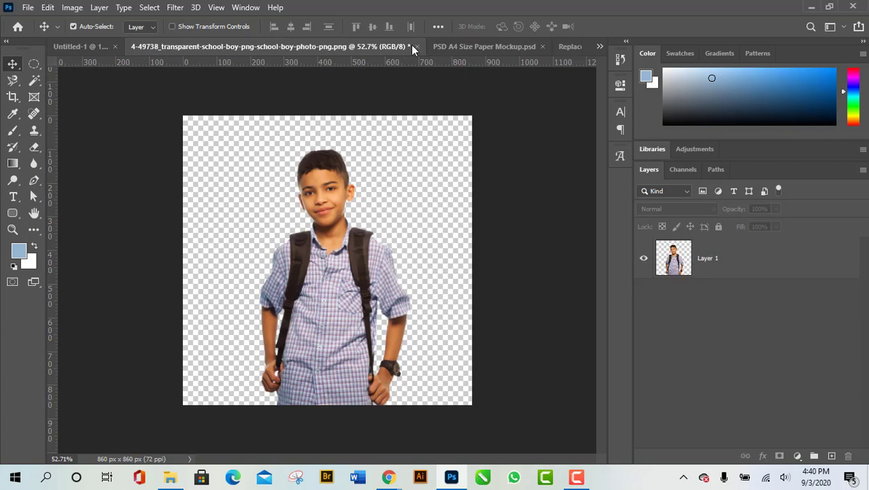
click(415, 46)
click(446, 188)
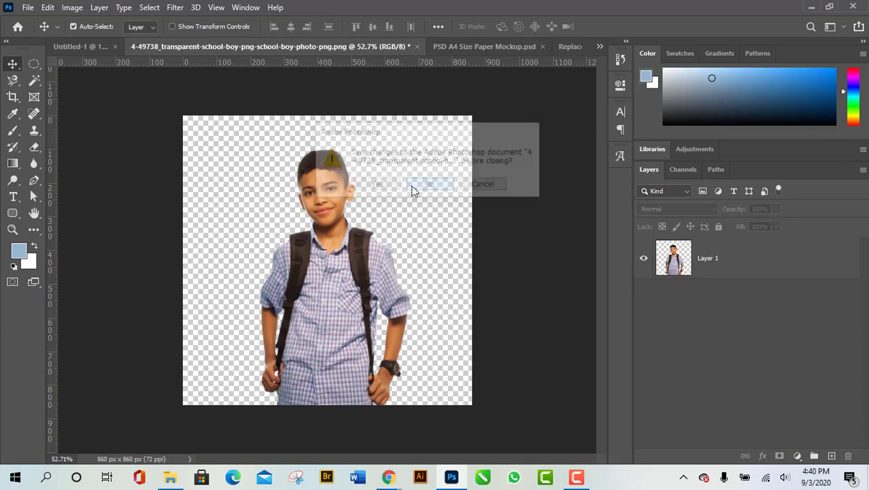
Step: Select the Untitled-1 flyer area inside the outer bleed guides with the Rectangular Marquee tool
click(130, 45)
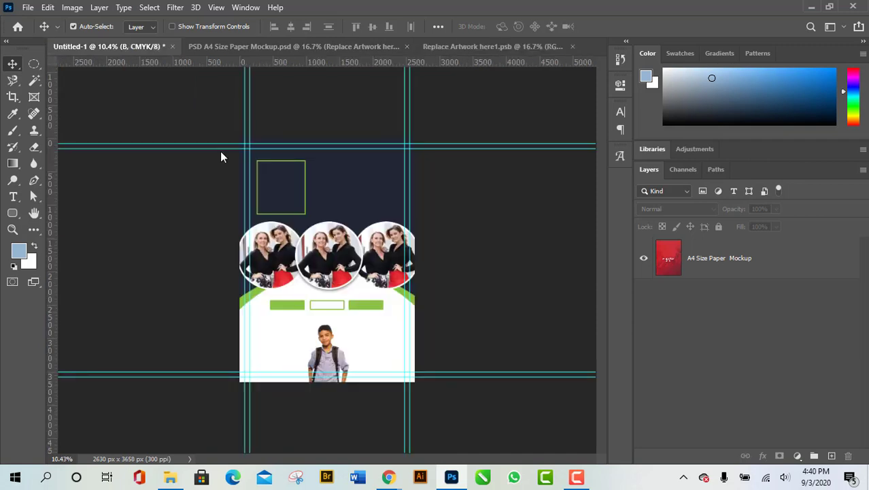
click(37, 64)
right_click(39, 64)
click(68, 65)
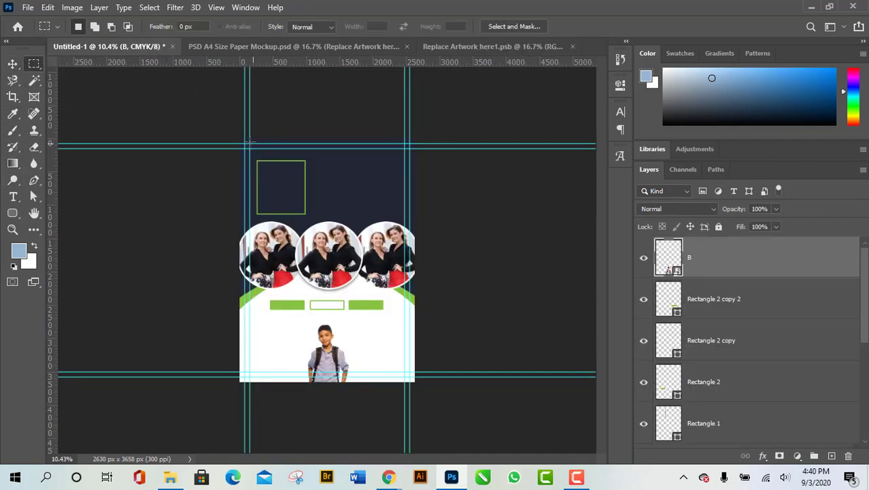
drag(244, 144, 410, 376)
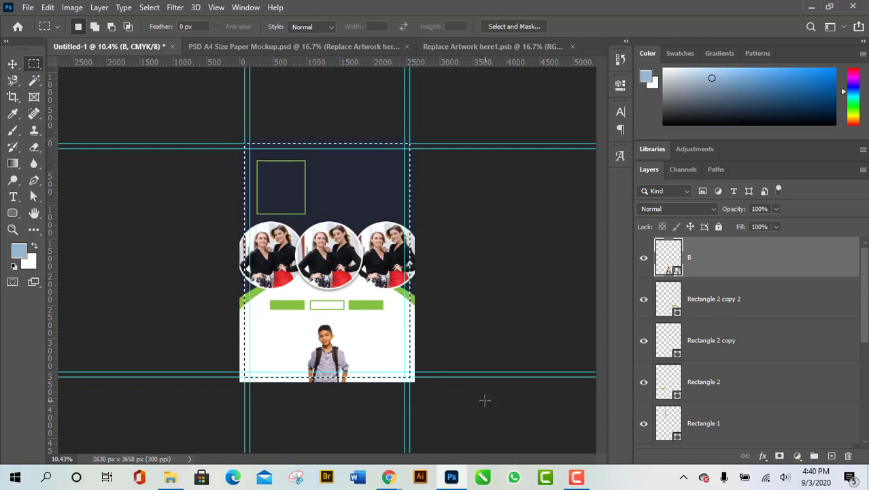
Step: Paste the copied flyer artwork into Replace Artwork here1.psb, save the smart object contents and display the A4 paper mockup
click(504, 46)
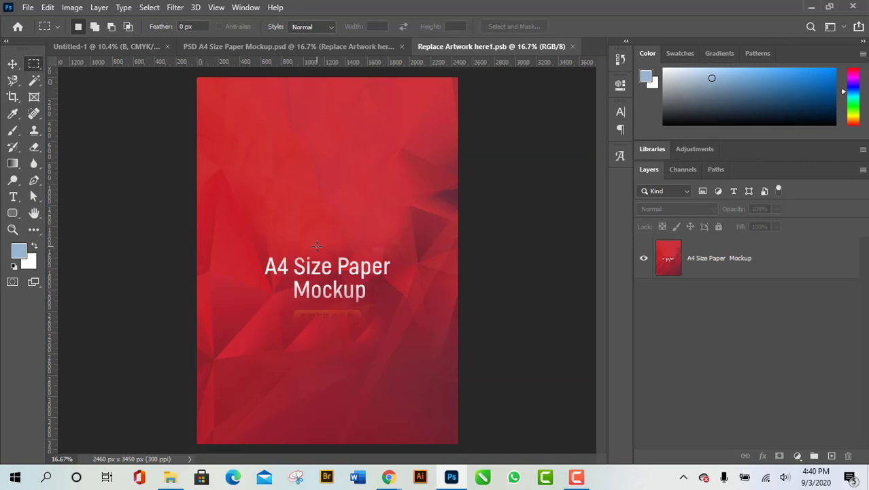
key(ctrl+v)
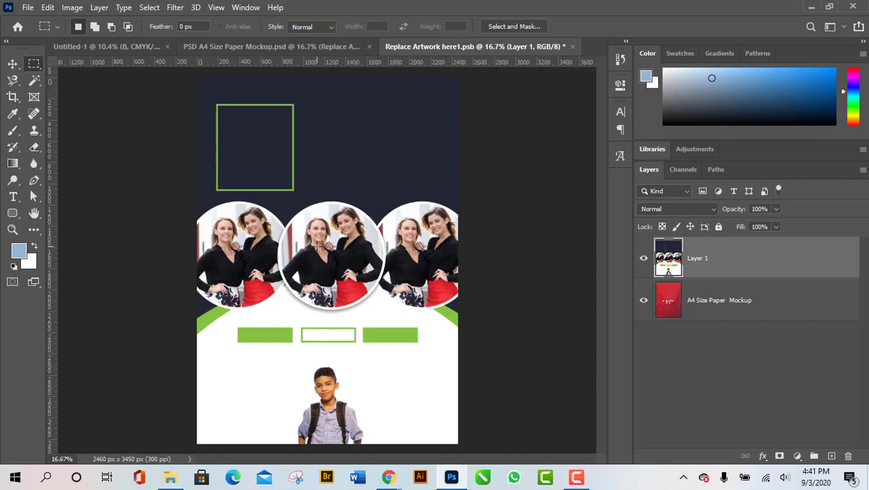
key(ctrl+s)
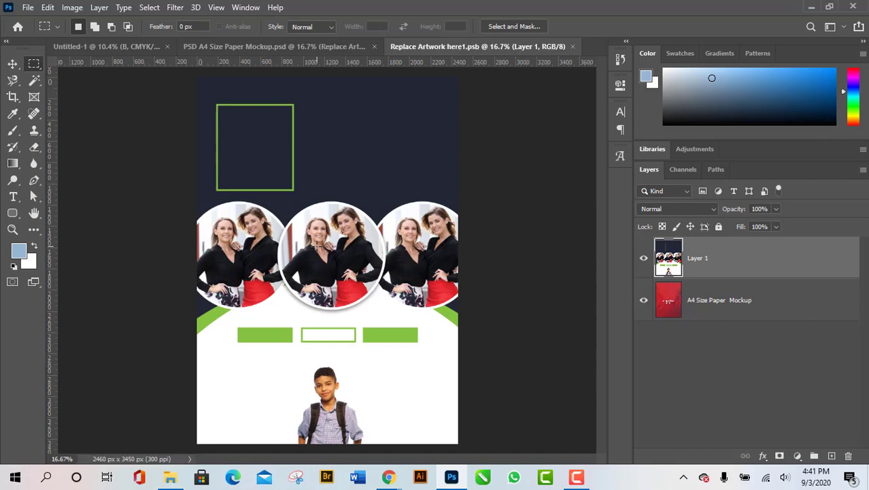
click(325, 47)
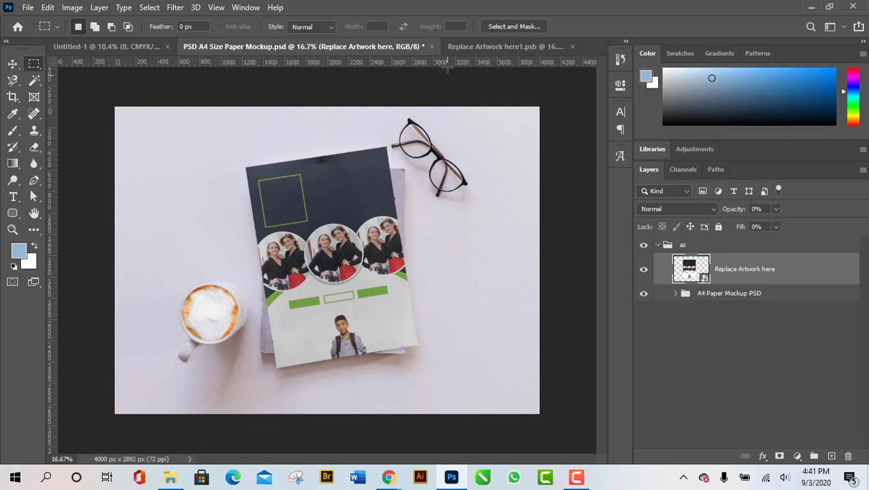
Step: Return to Replace Artwork here1.psb, activate the Move tool and look up the Save command without running it
click(483, 47)
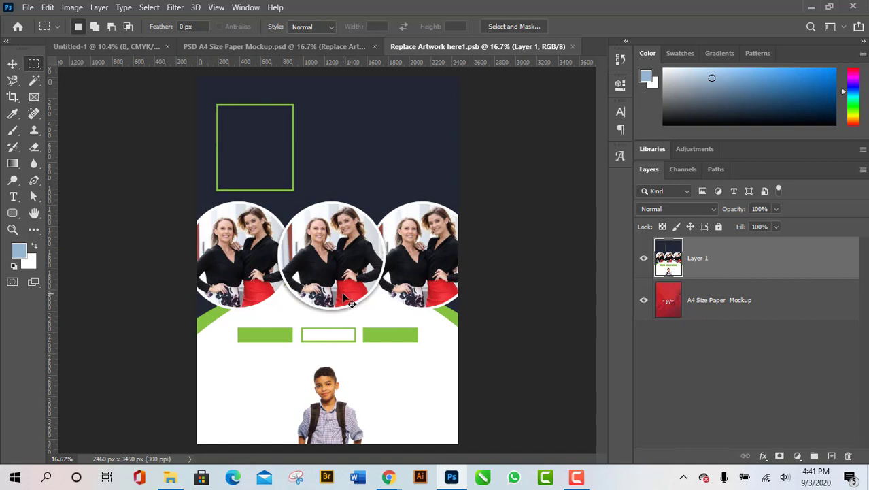
click(12, 63)
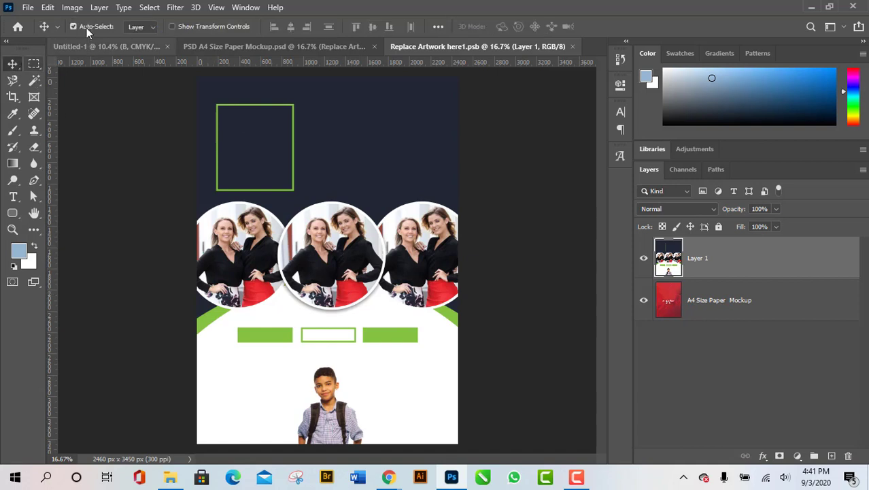
click(27, 7)
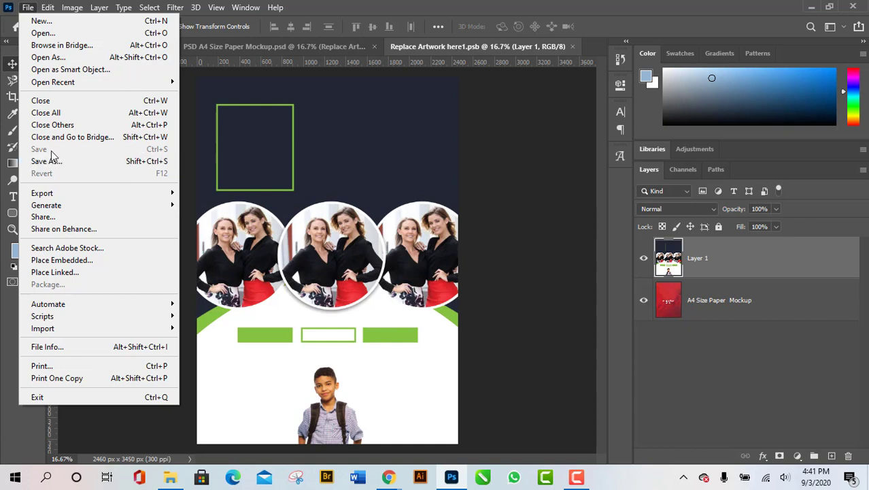
click(496, 161)
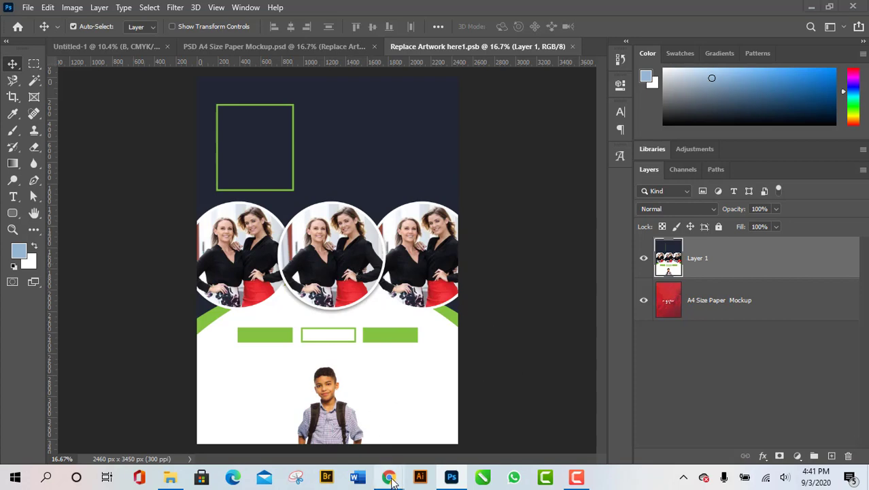
Step: Check the Google Meet chat in the browser, then return to Photoshop and view the A4 paper mockup document
mouse_move(389, 476)
click(346, 432)
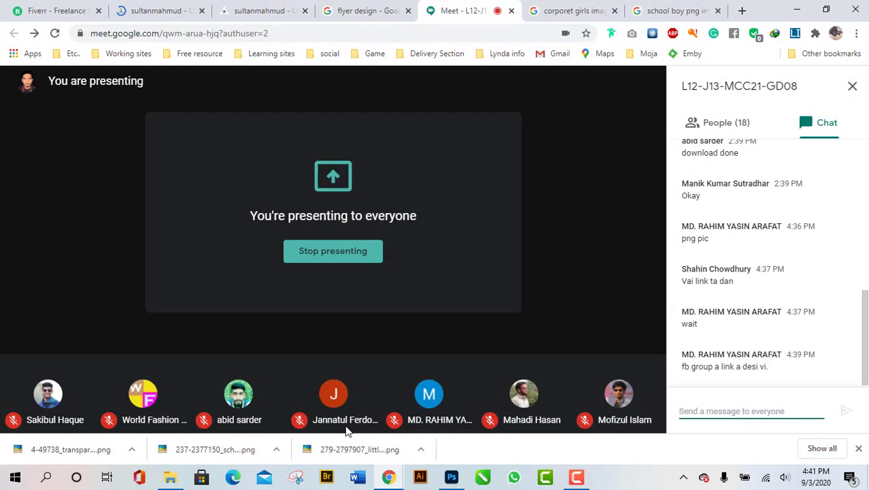
mouse_move(374, 324)
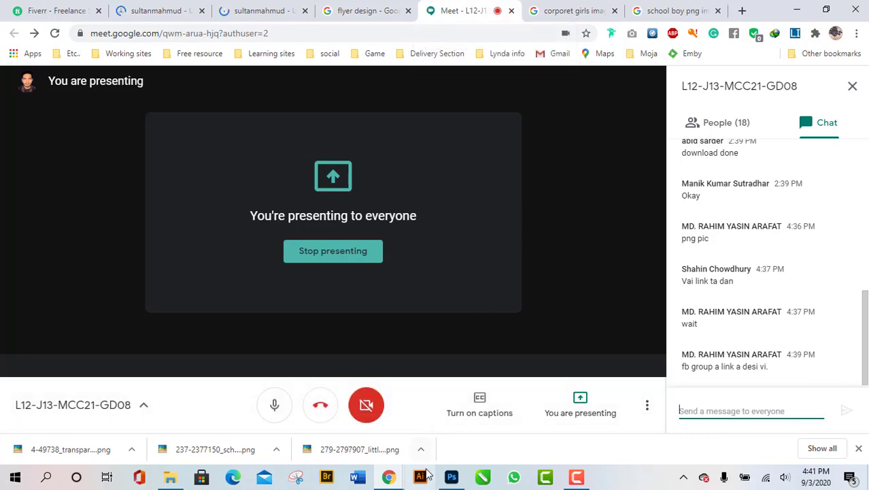
click(452, 477)
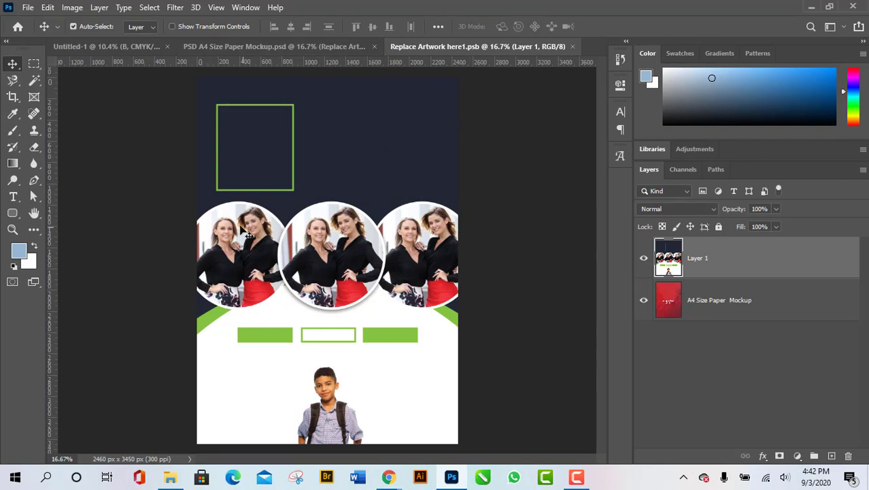
click(321, 46)
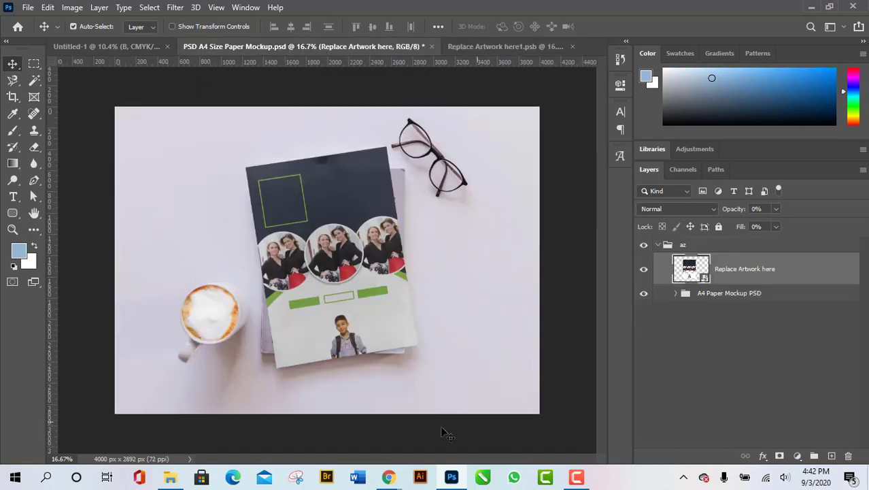
Step: Switch to the Google Meet window and minimize the browser to reach the 10th Class folder
mouse_move(388, 476)
click(334, 437)
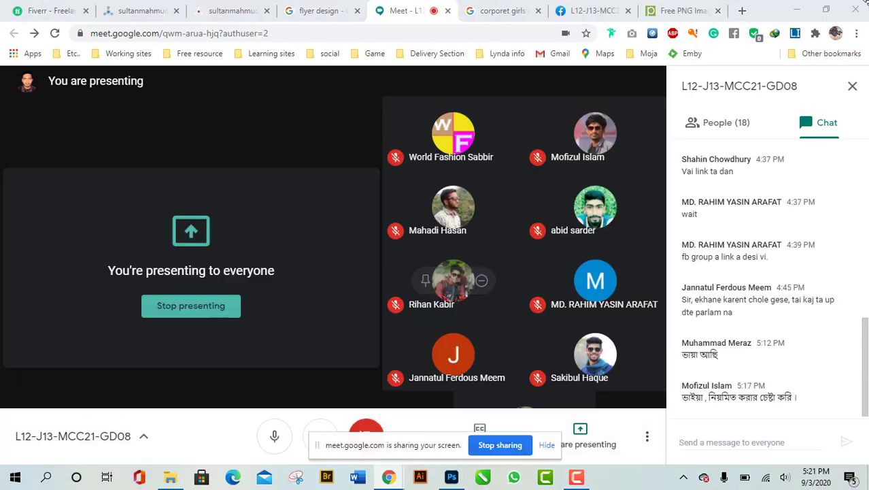
click(798, 10)
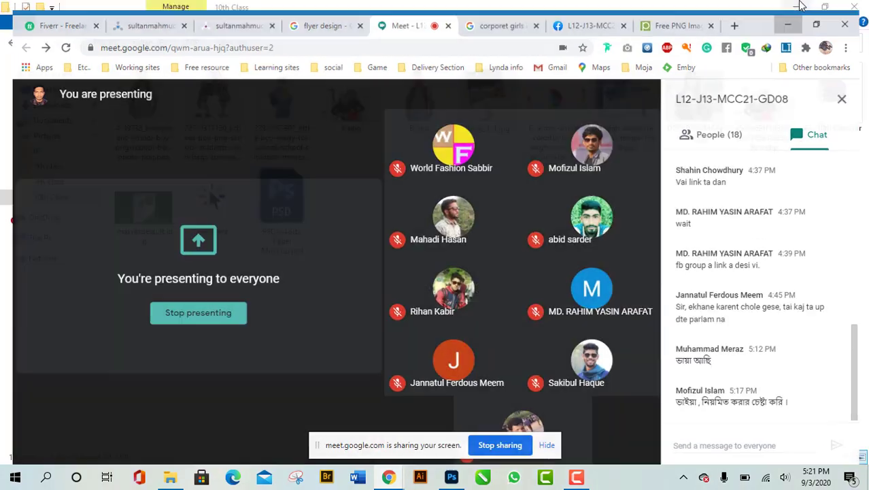
click(404, 364)
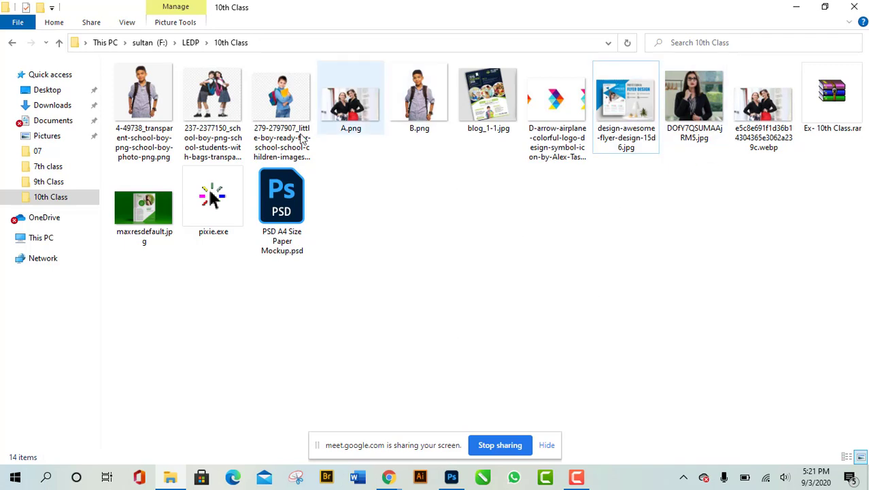
Step: Open the D-arrow airplane colorful logo image from the 10th Class folder and expand the photo viewer to full screen
click(564, 112)
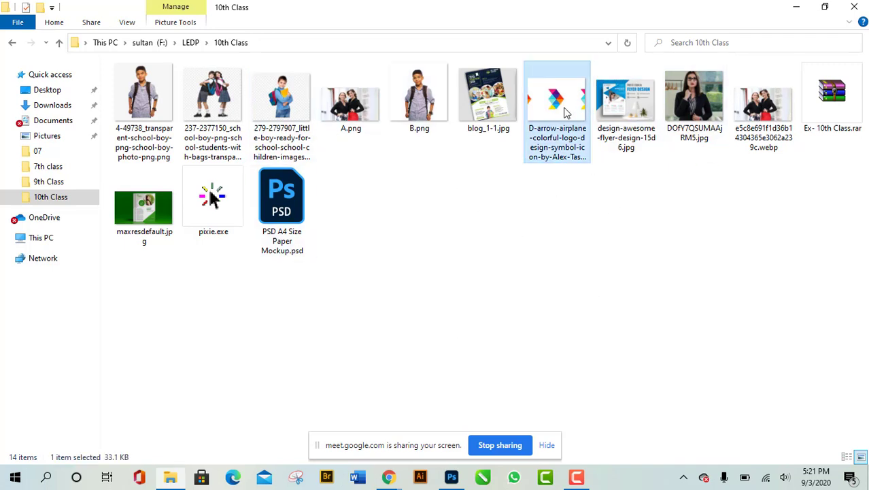
double_click(564, 112)
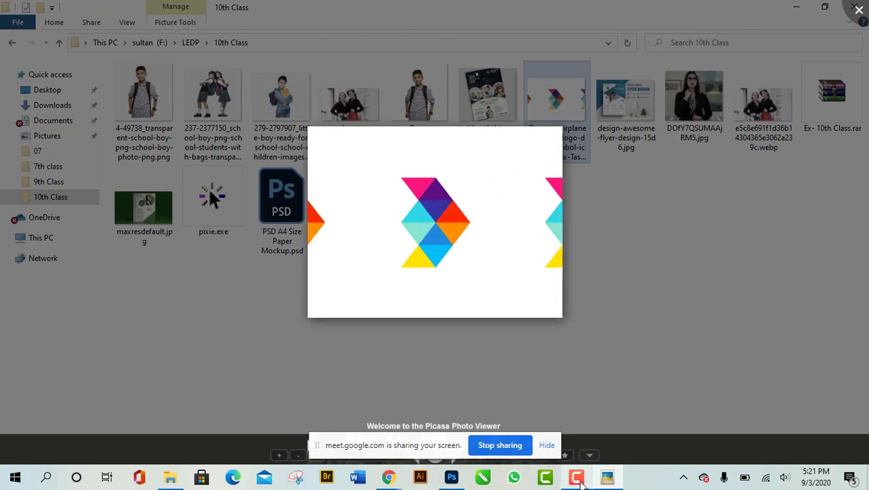
click(578, 478)
click(578, 480)
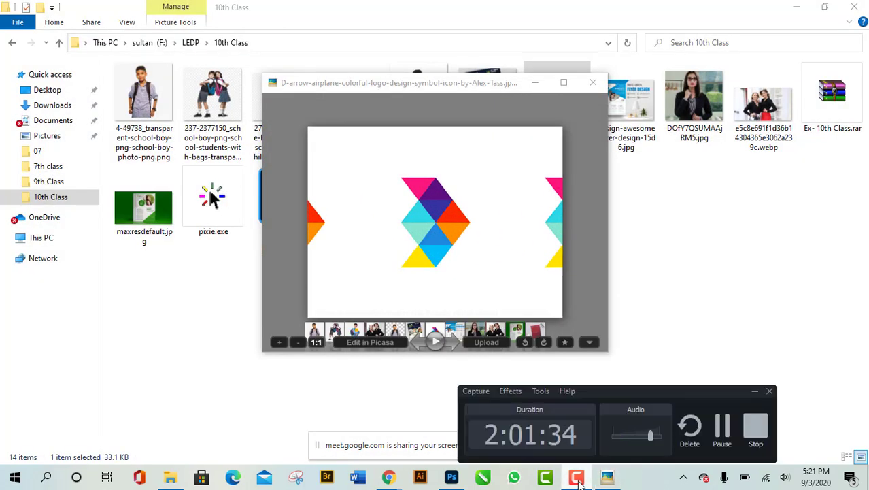
click(564, 82)
Step: Examine how the arrow logo is built from coloured triangles, viewing it at different magnifications
scroll(461, 265, up, 3)
scroll(460, 265, up, 3)
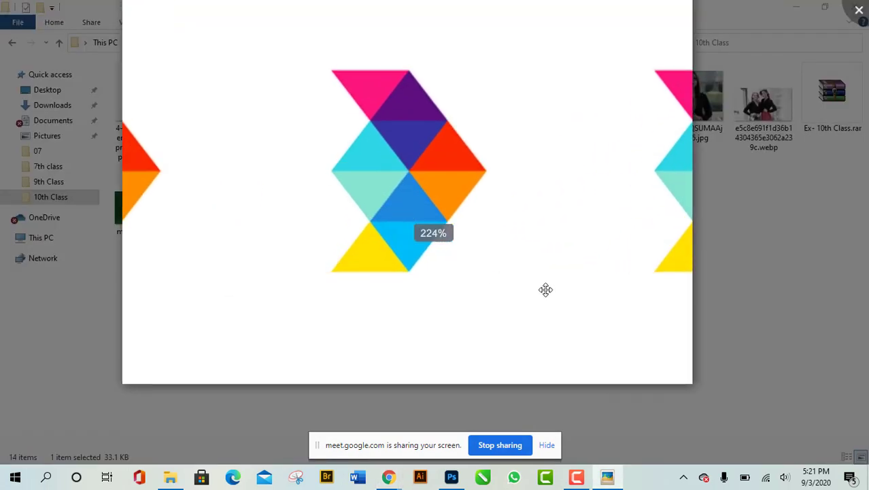
scroll(586, 279, down, 2)
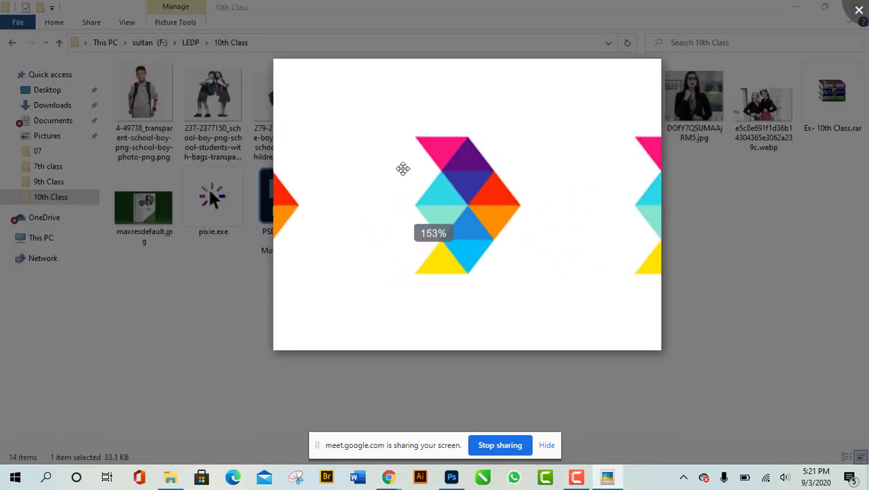
scroll(408, 170, up, 3)
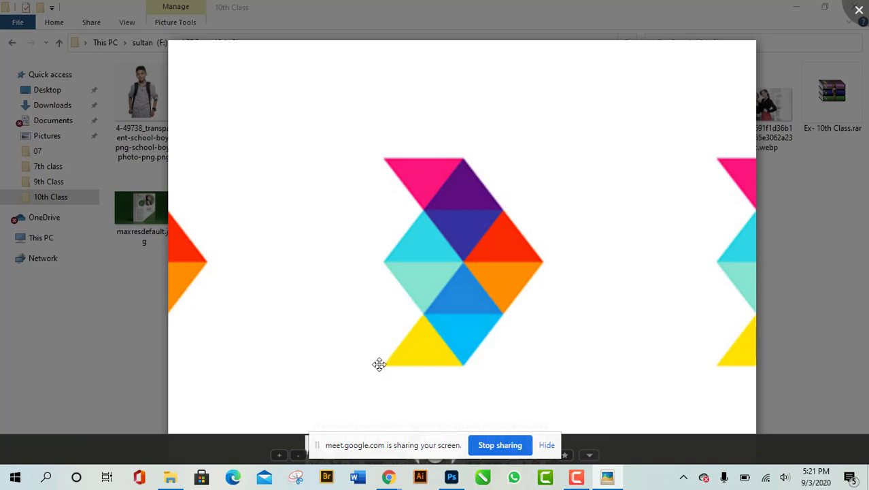
scroll(378, 364, down, 5)
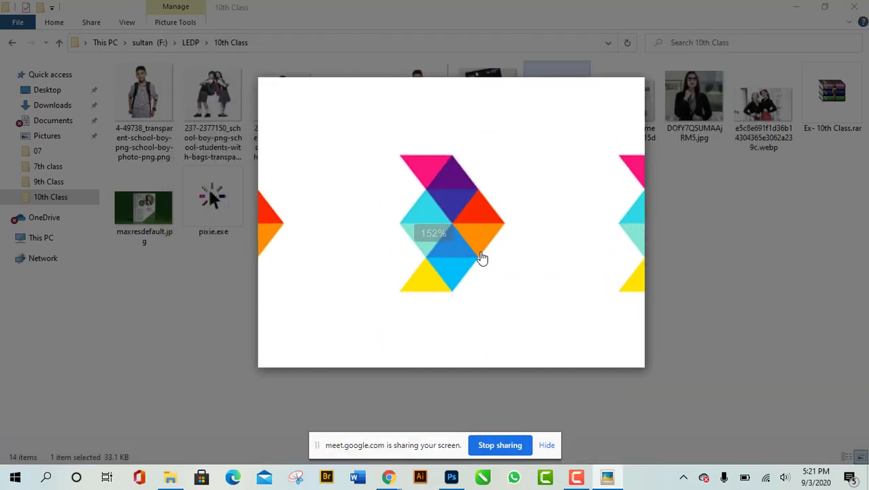
scroll(480, 257, up, 5)
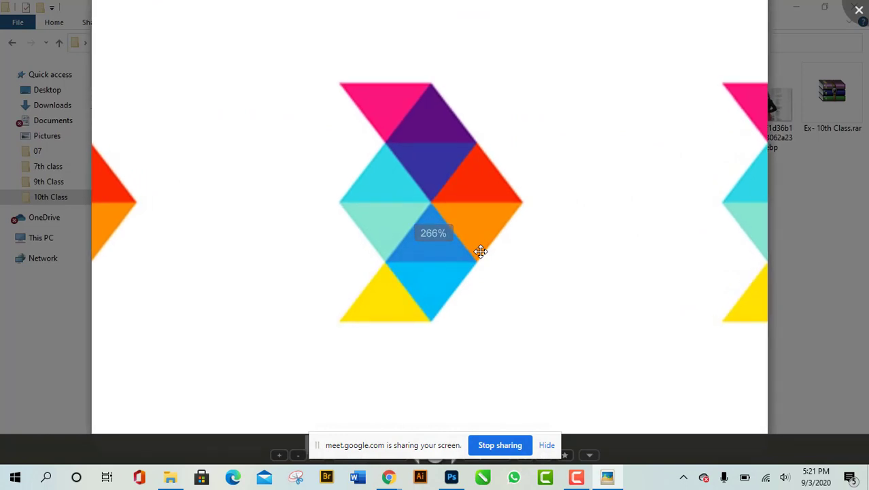
scroll(395, 250, up, 3)
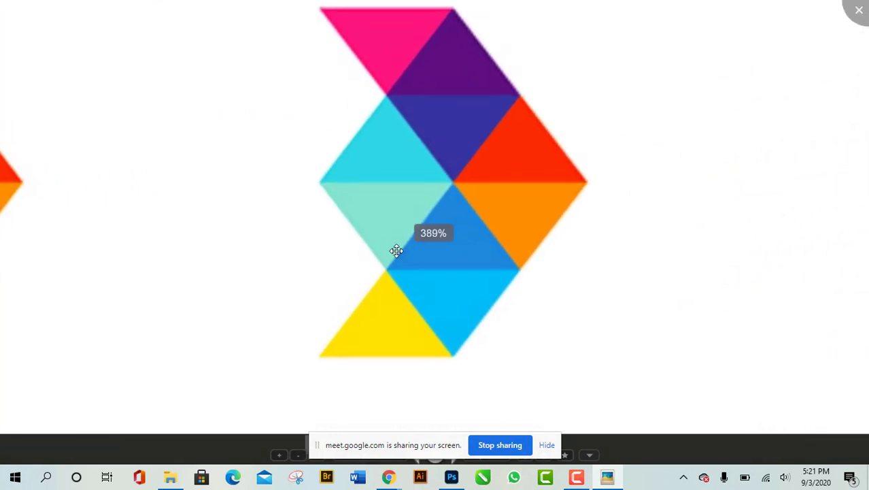
scroll(501, 279, up, 4)
scroll(501, 281, down, 4)
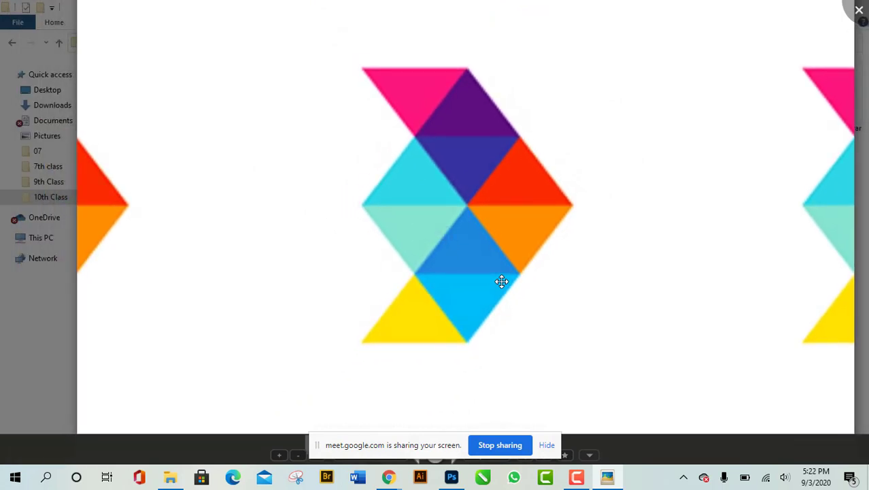
scroll(533, 291, up, 3)
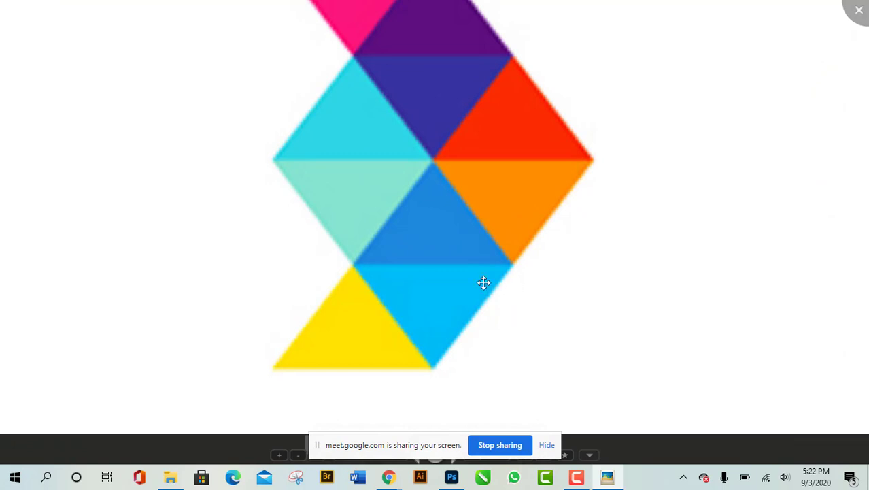
scroll(459, 277, down, 4)
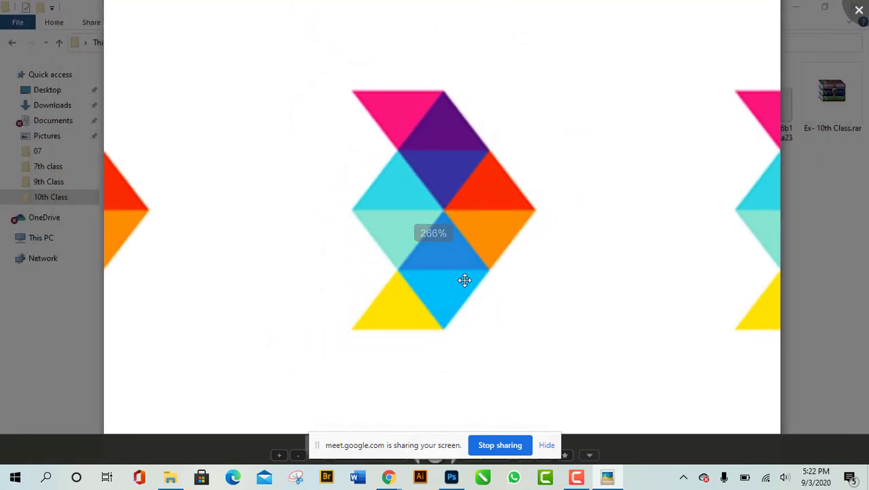
scroll(448, 277, up, 1)
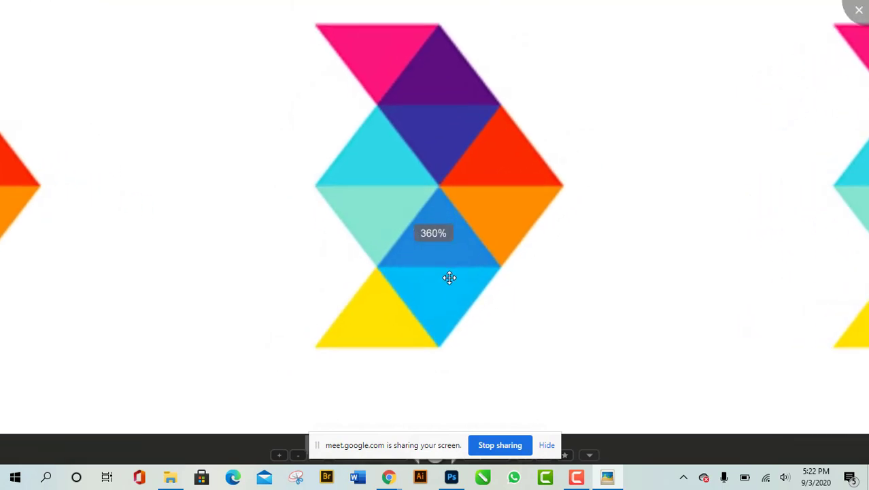
scroll(449, 277, up, 1)
scroll(436, 234, down, 2)
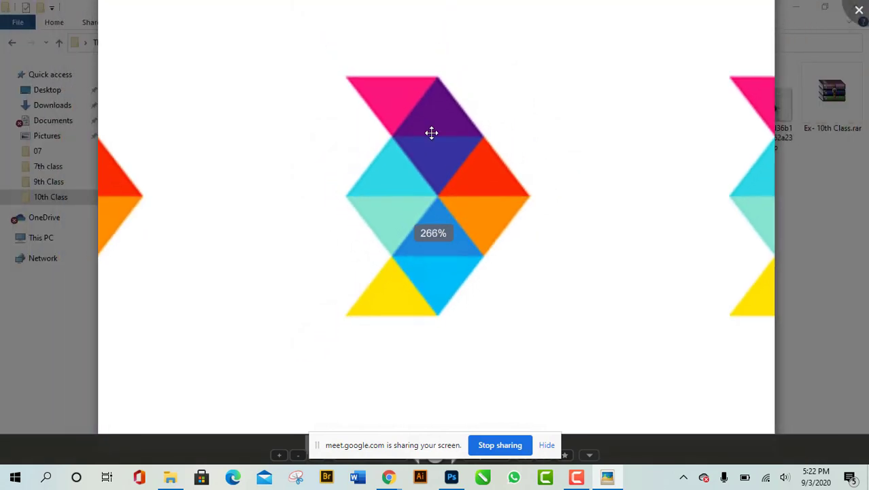
scroll(431, 133, up, 1)
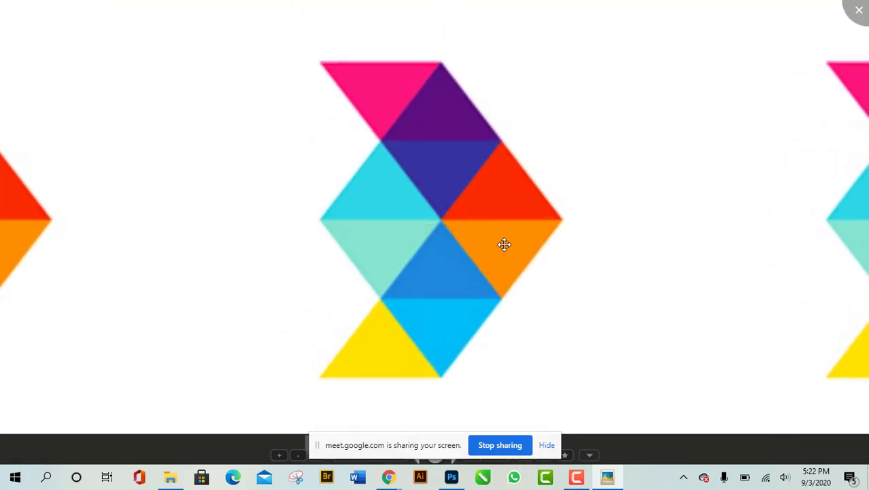
scroll(504, 243, down, 2)
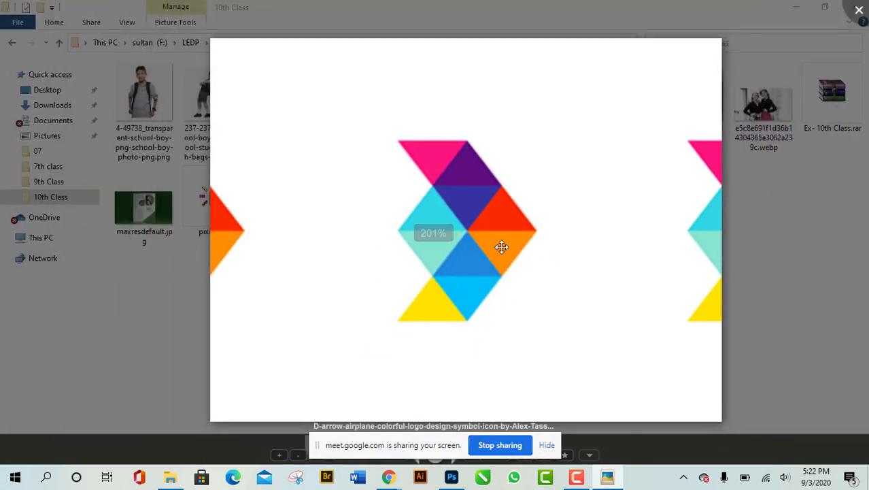
scroll(501, 247, up, 2)
scroll(501, 247, down, 2)
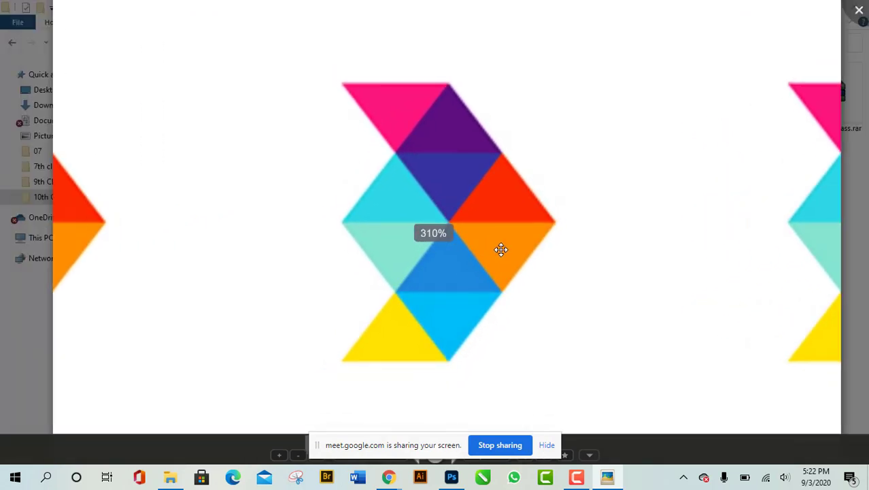
scroll(498, 249, up, 1)
scroll(497, 249, up, 1)
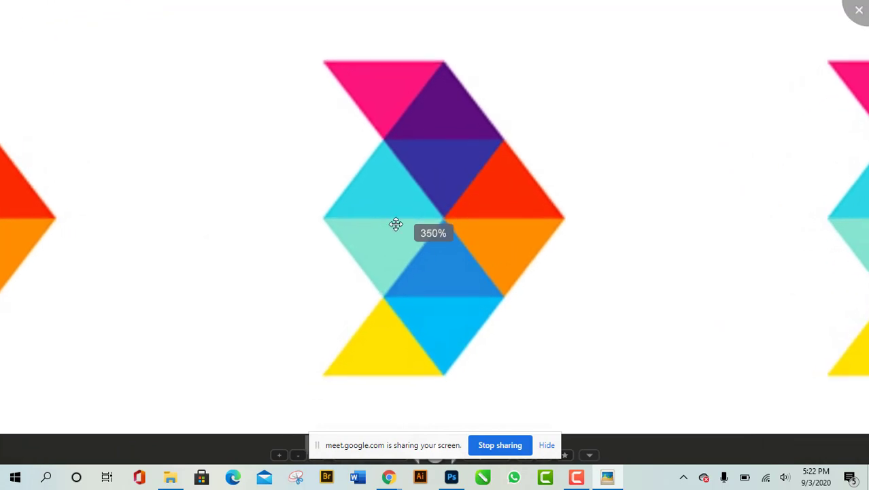
scroll(465, 253, up, 2)
scroll(465, 253, down, 1)
scroll(465, 253, down, 1)
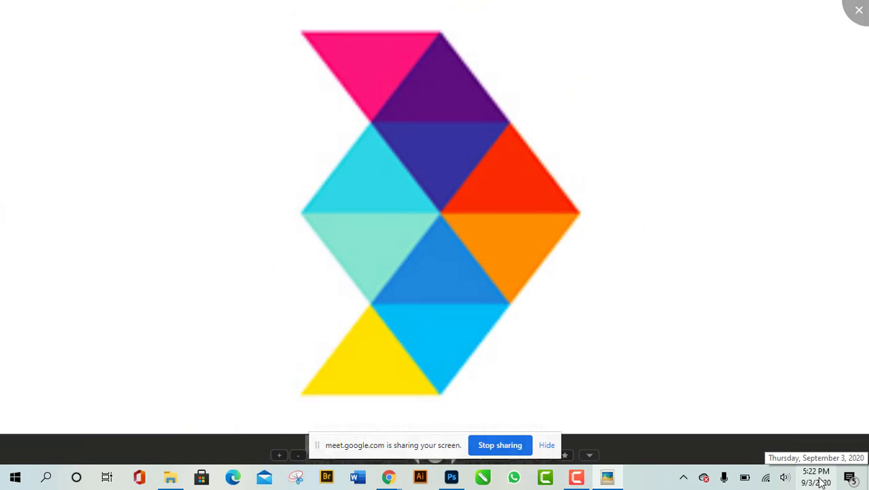
scroll(410, 237, down, 3)
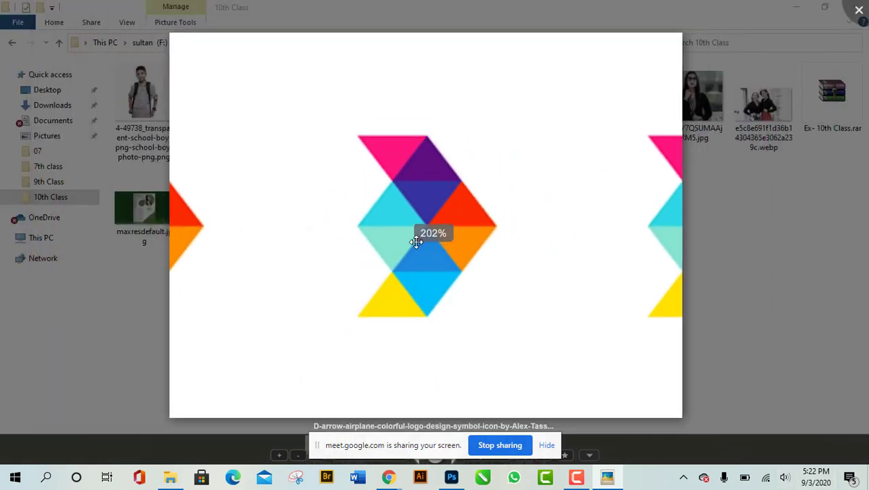
Step: Inspect the triangle pattern of the coloured arrow logo at several magnifications and close the photo viewer
scroll(416, 241, down, 1)
scroll(415, 237, up, 3)
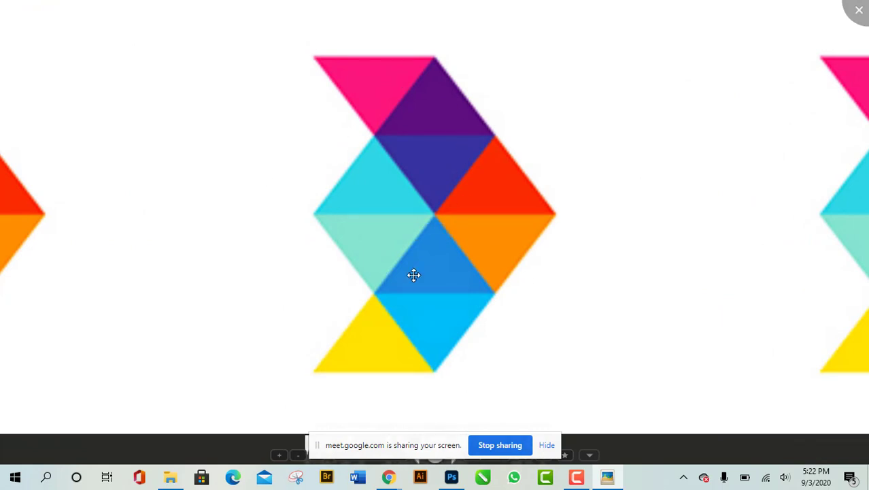
scroll(414, 274, down, 5)
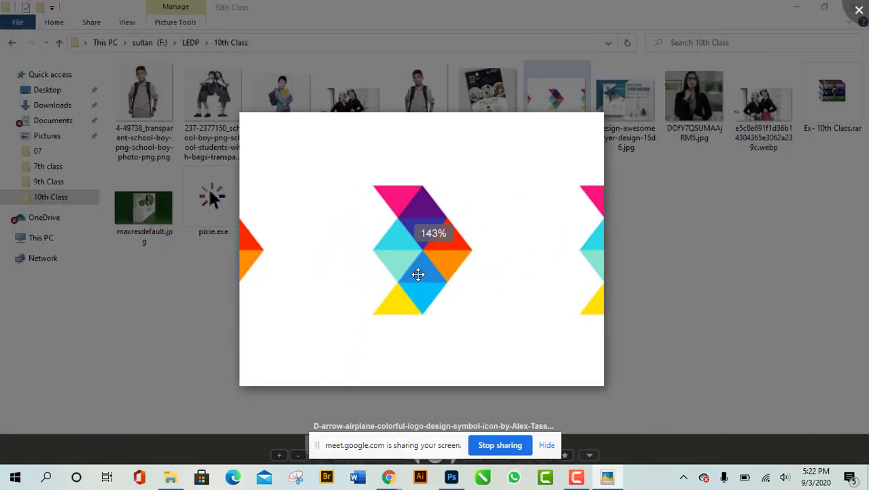
scroll(420, 275, up, 2)
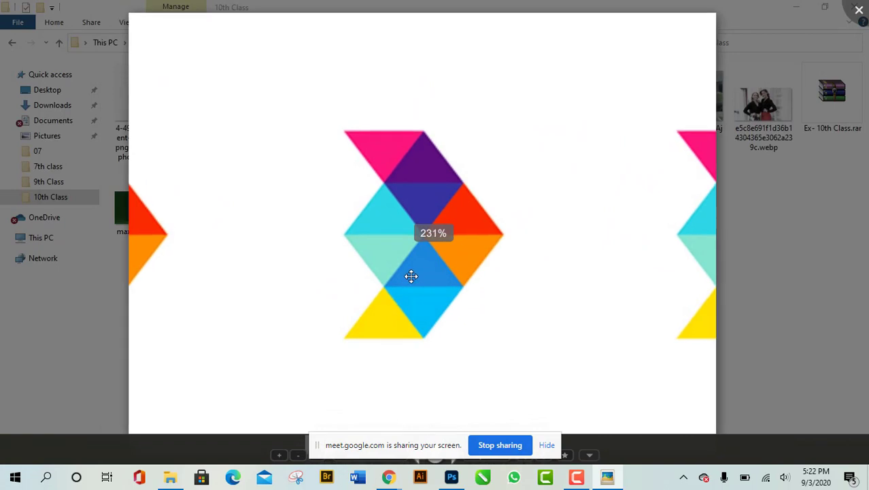
scroll(410, 276, up, 2)
scroll(423, 280, down, 3)
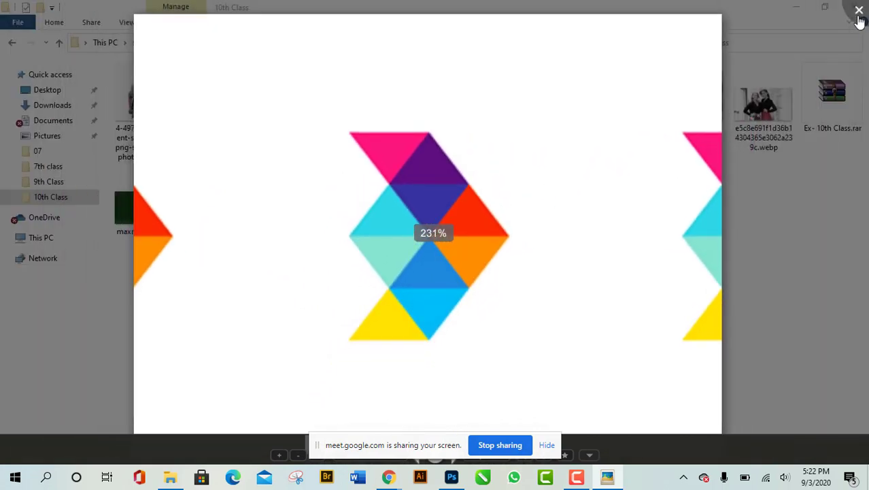
click(859, 11)
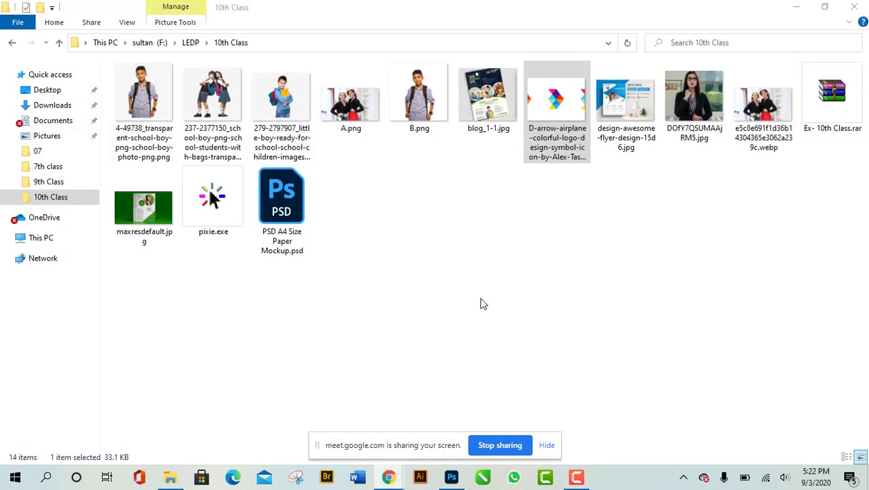
click(537, 322)
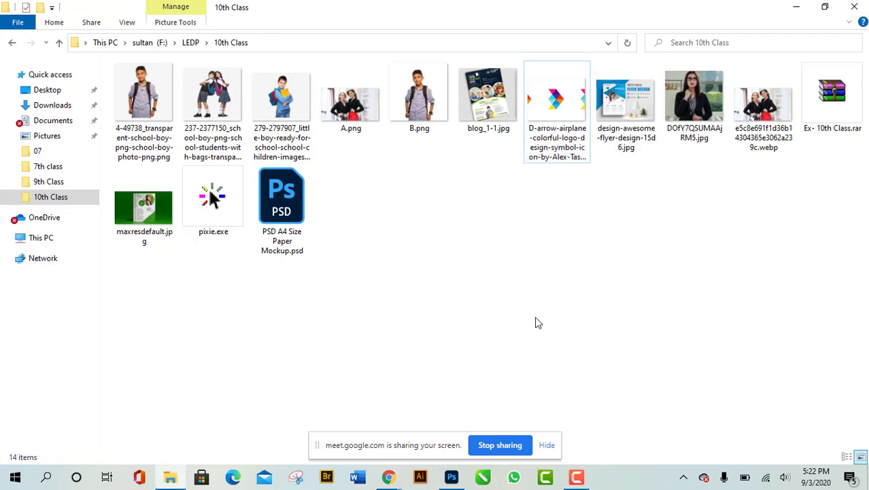
Step: Reopen the D-arrow airplane logo image, view its triangles enlarged, and close it to return to the 10th Class folder
click(570, 102)
double_click(570, 102)
scroll(468, 239, up, 6)
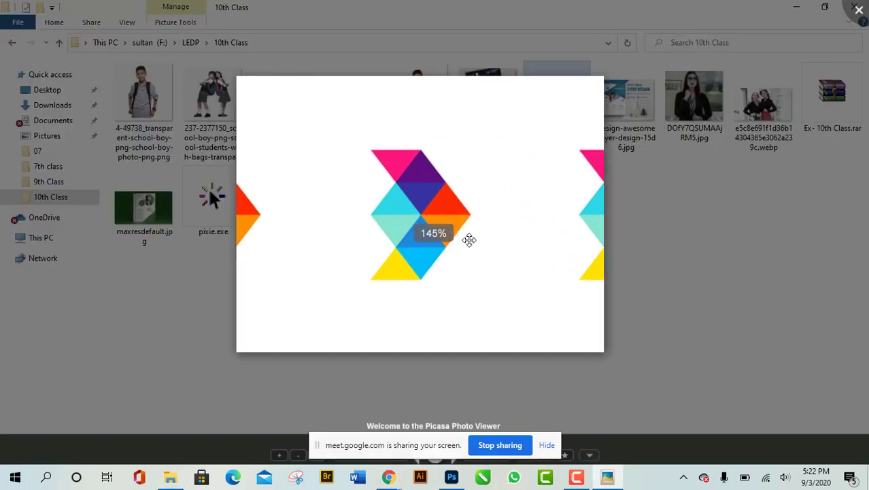
scroll(394, 178, up, 4)
scroll(408, 181, down, 6)
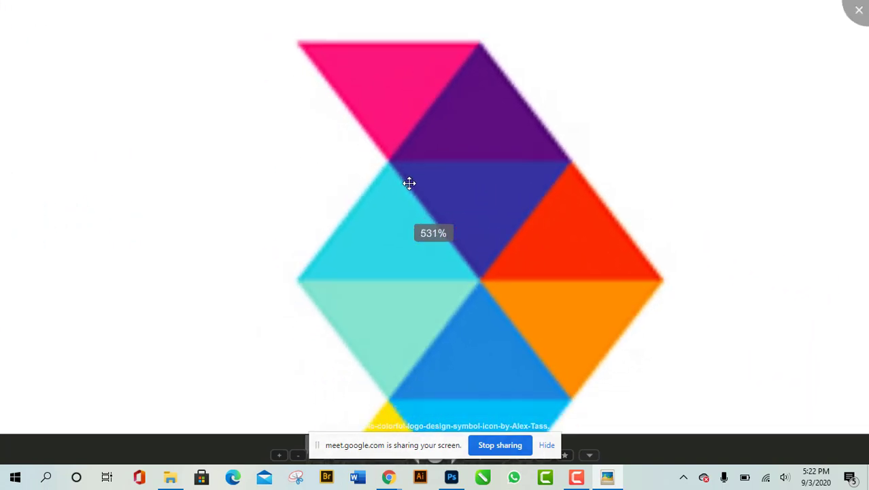
click(859, 10)
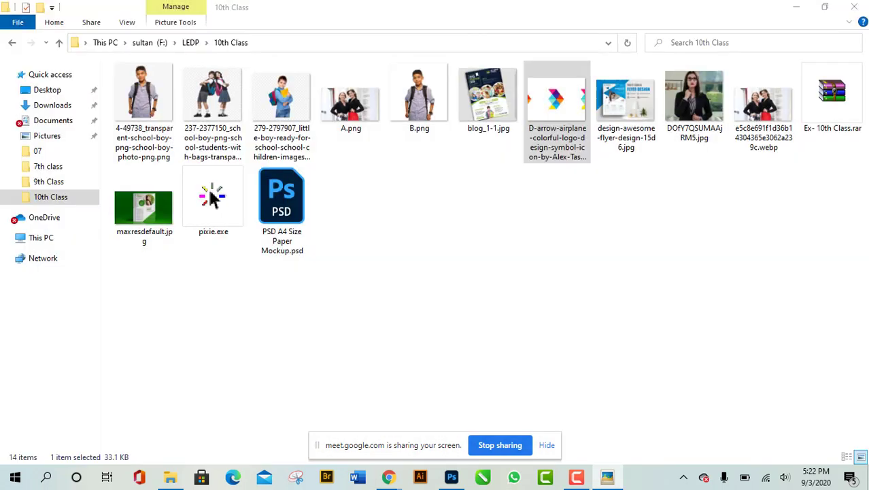
click(480, 273)
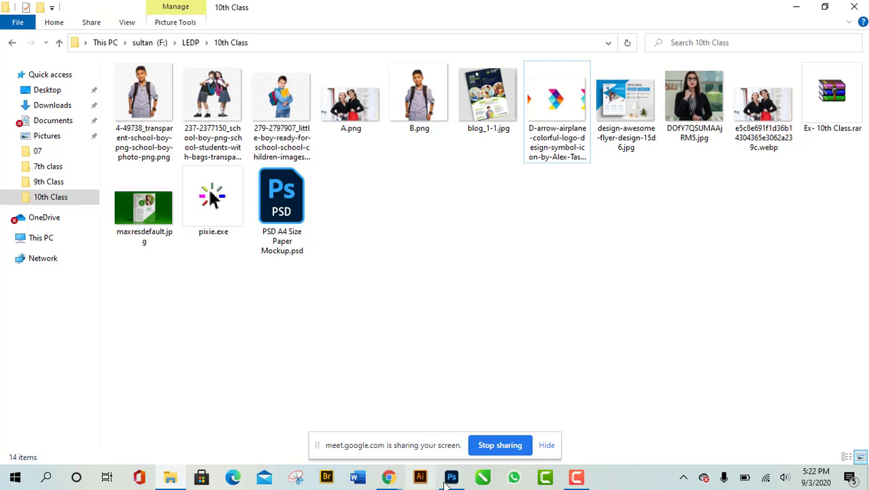
Step: Switch to Photoshop, bring up the Untitled-1 flyer document and remove its active selection
click(450, 479)
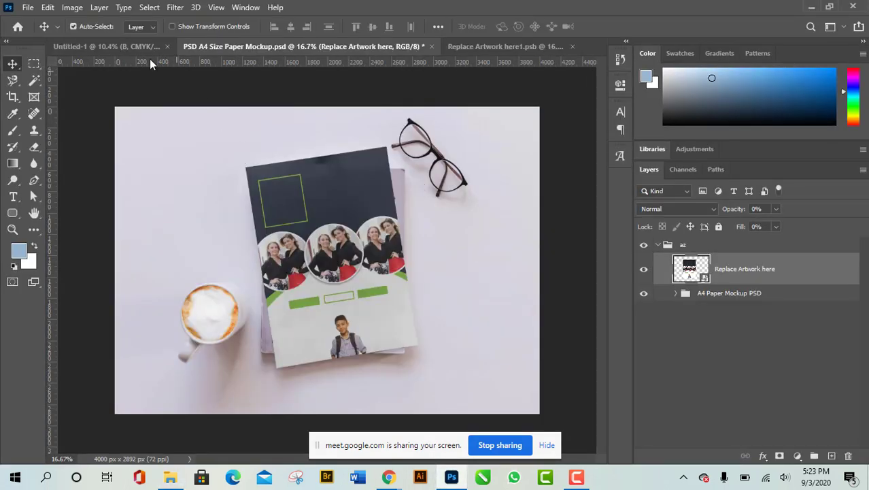
click(112, 48)
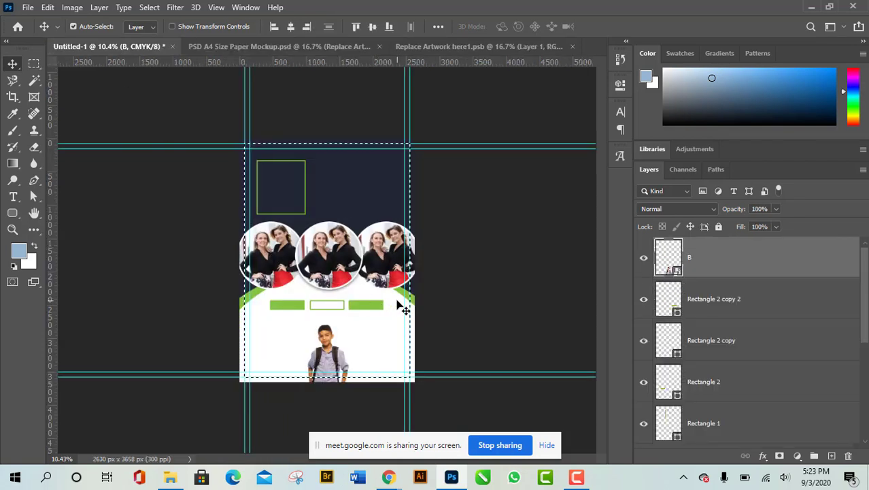
key(ctrl)
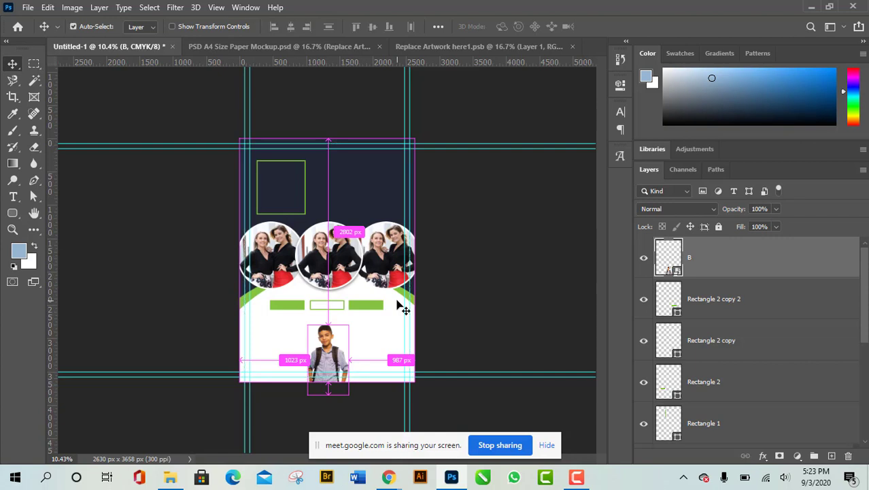
key(ctrl+d)
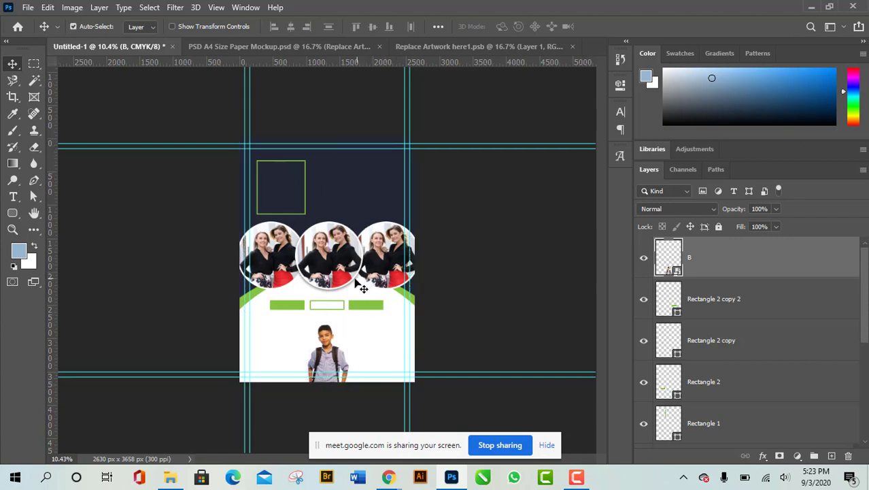
scroll(394, 273, up, 2)
scroll(398, 271, up, 2)
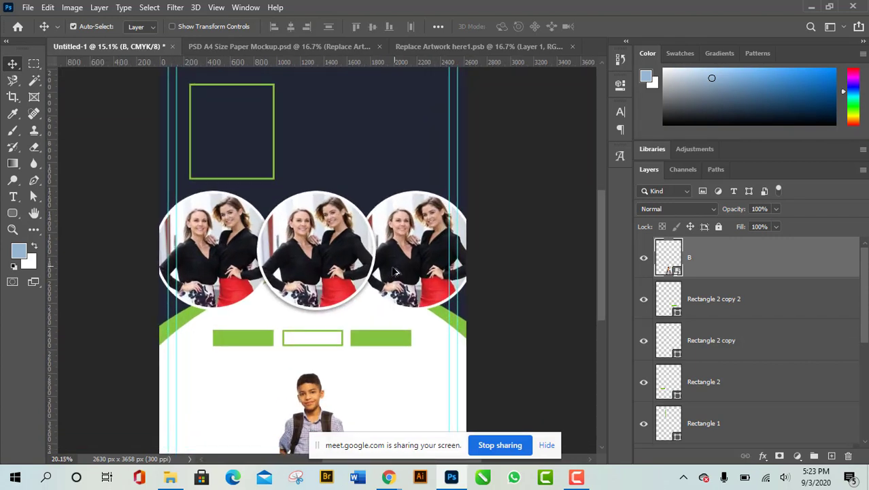
Step: Collapse the Image 2nd group of the middle circular photo and clear its layer style
click(335, 257)
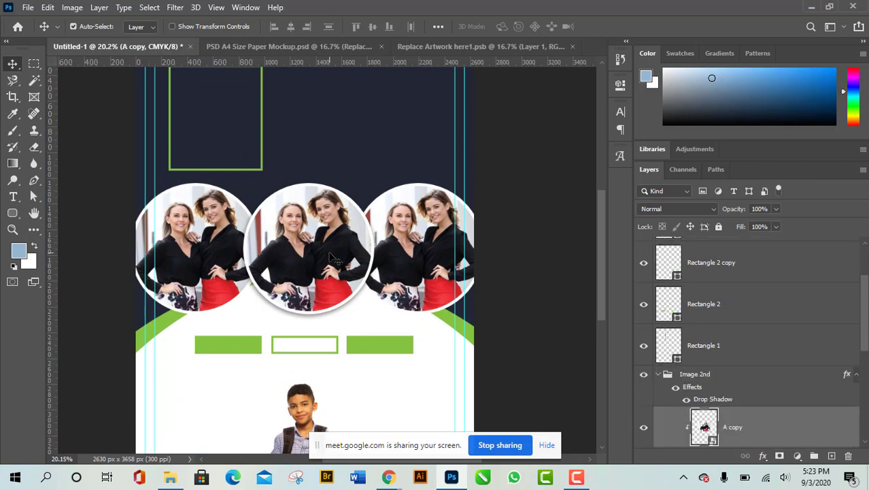
click(658, 375)
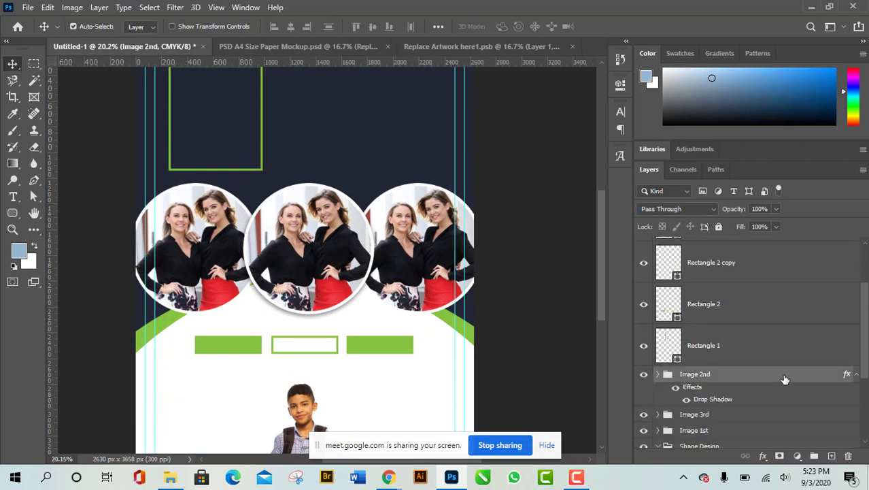
scroll(784, 379, down, 2)
right_click(792, 297)
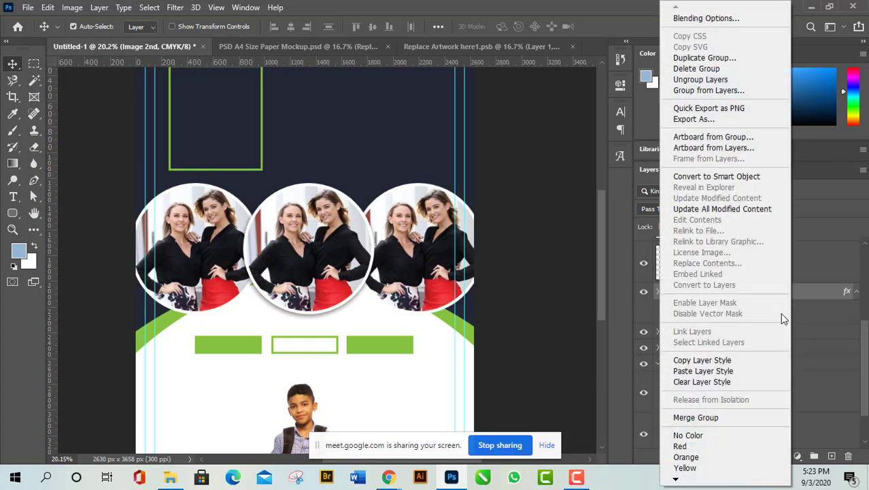
click(725, 388)
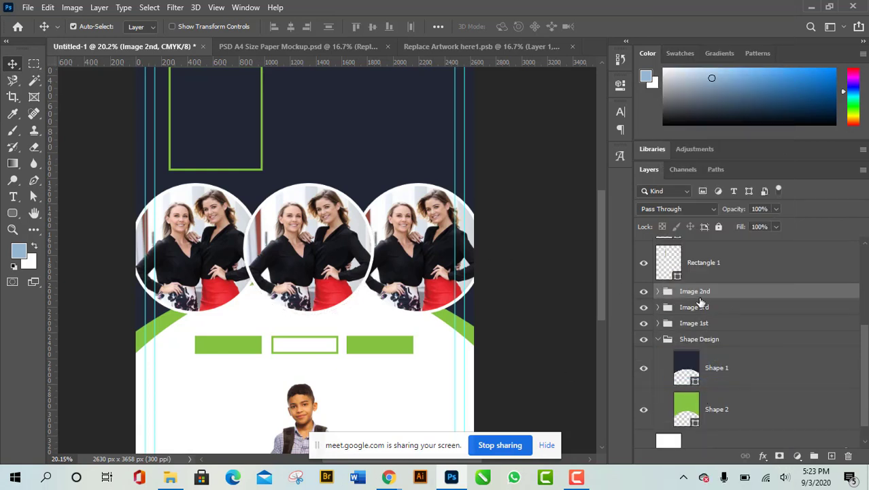
Step: Toggle the visibility of the Image 2nd group repeatedly to compare the flyer with and without the middle photo
click(644, 292)
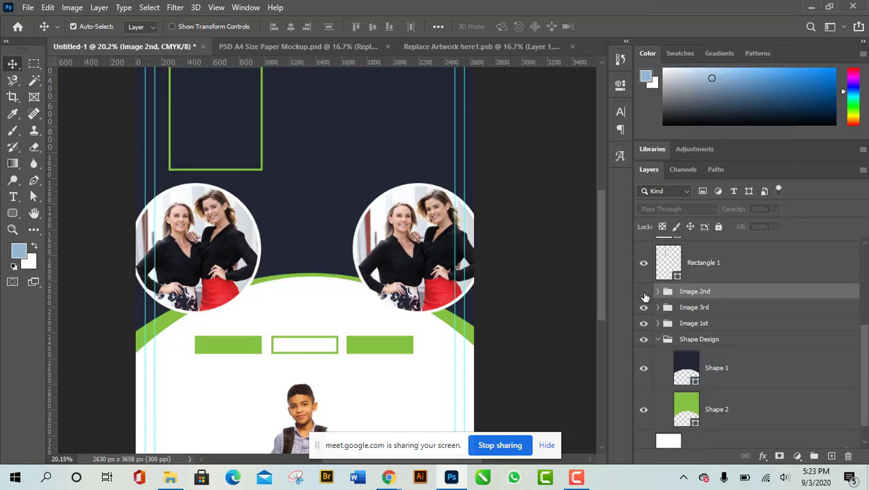
click(644, 293)
click(644, 293)
click(644, 293)
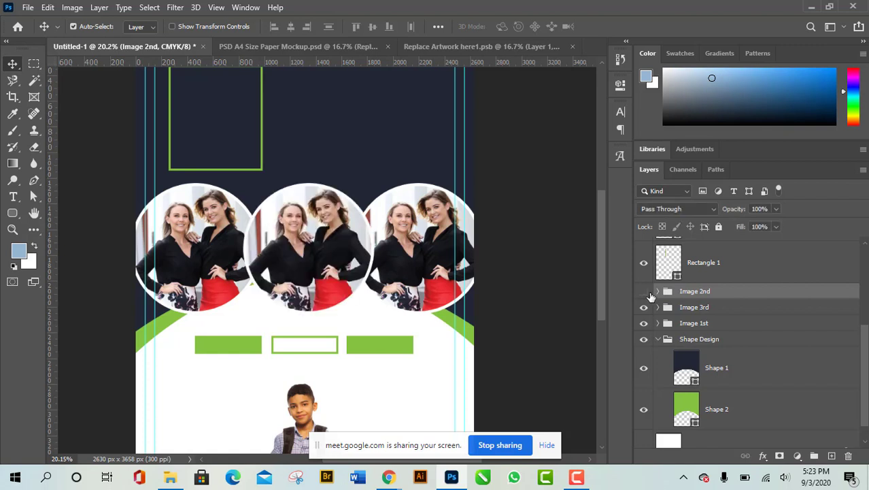
click(644, 292)
click(644, 293)
click(644, 293)
click(644, 292)
click(644, 292)
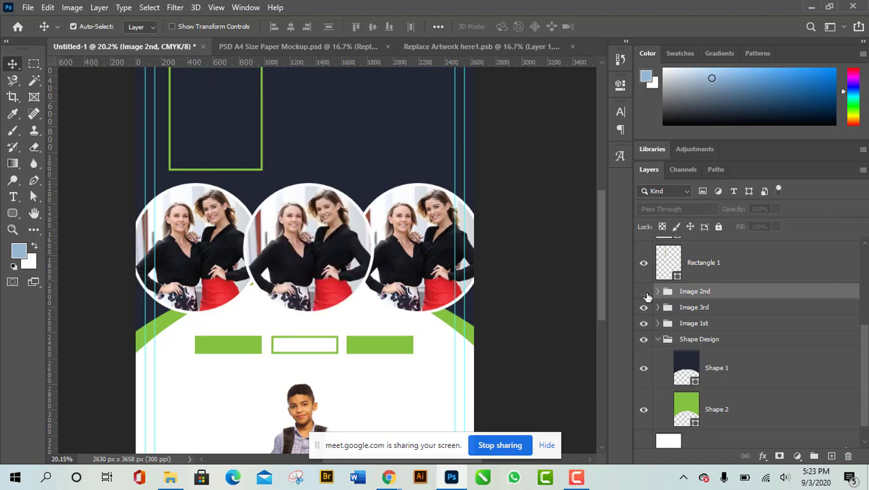
click(644, 292)
click(644, 293)
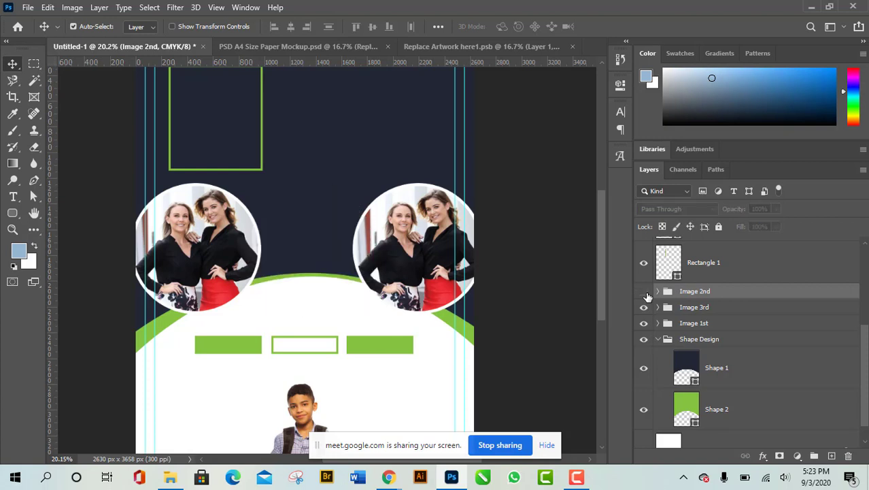
click(644, 293)
click(644, 292)
click(644, 292)
click(644, 293)
click(644, 292)
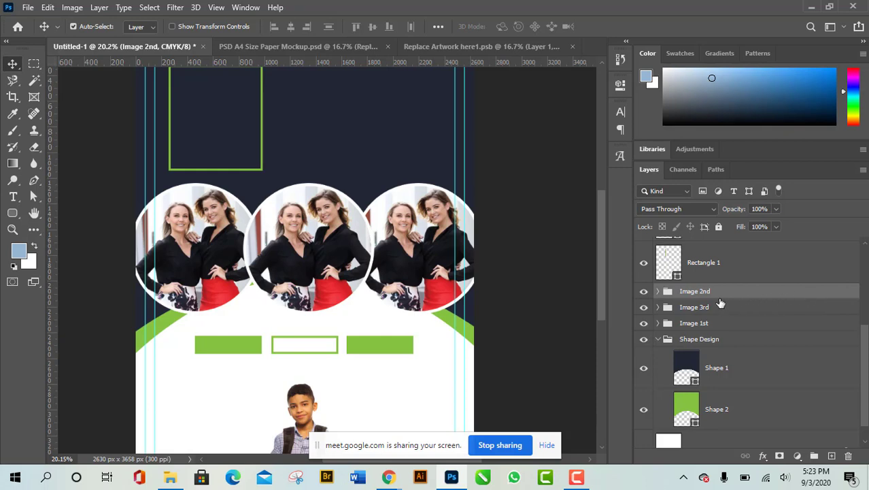
Step: View the Image 2nd group's blending options without changing them, and collapse the Shape Design group
double_click(699, 297)
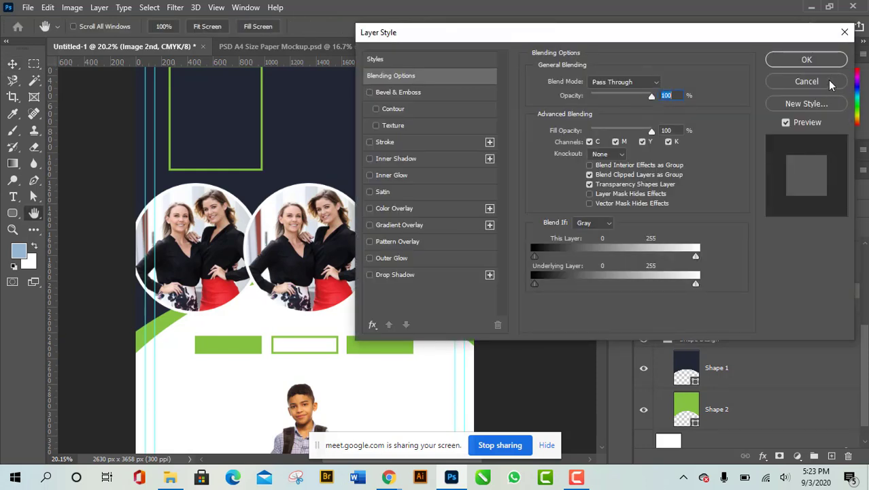
click(829, 83)
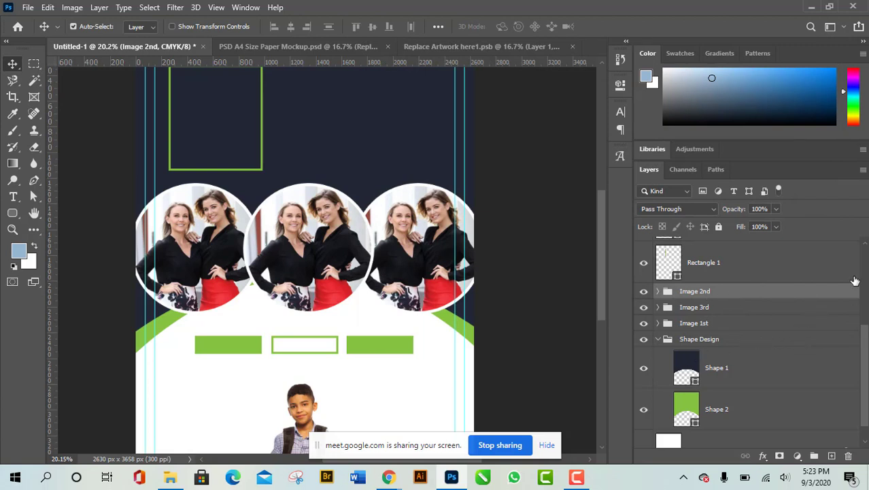
click(658, 339)
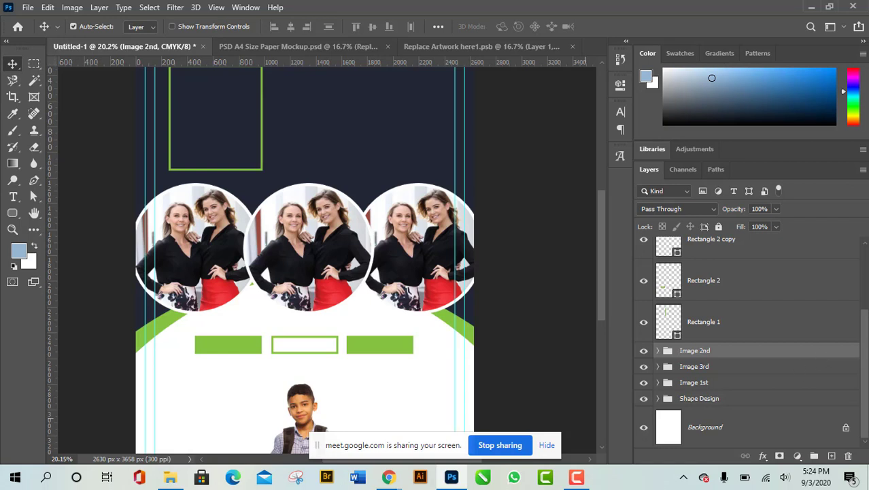
Step: Switch to the Google Meet window, pause the screen recording, and minimize the browser to return to Photoshop
mouse_move(389, 478)
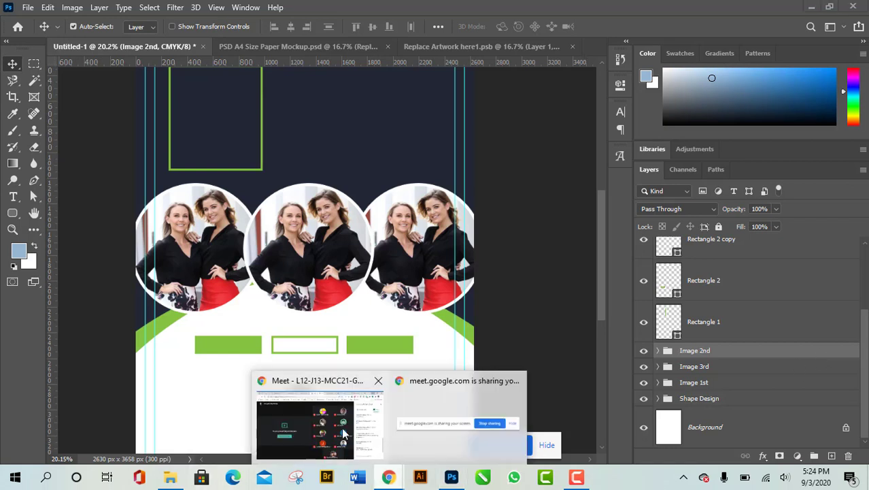
click(304, 405)
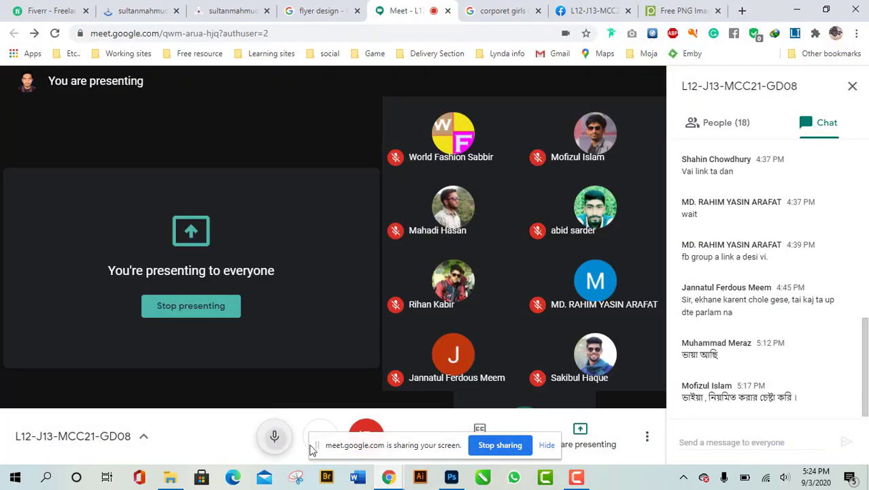
click(274, 436)
click(576, 477)
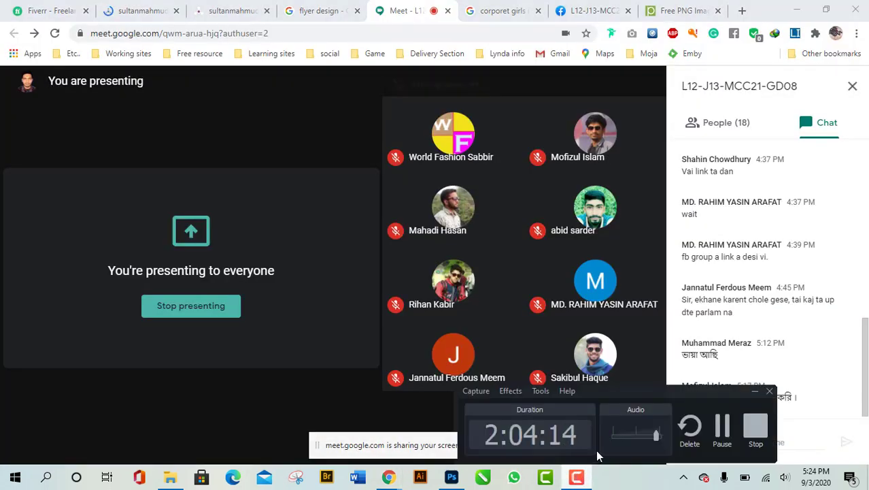
click(722, 430)
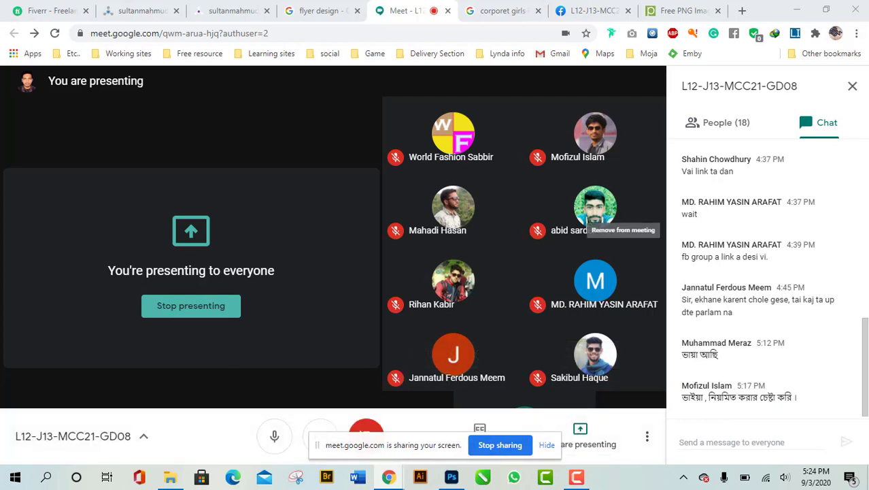
click(797, 10)
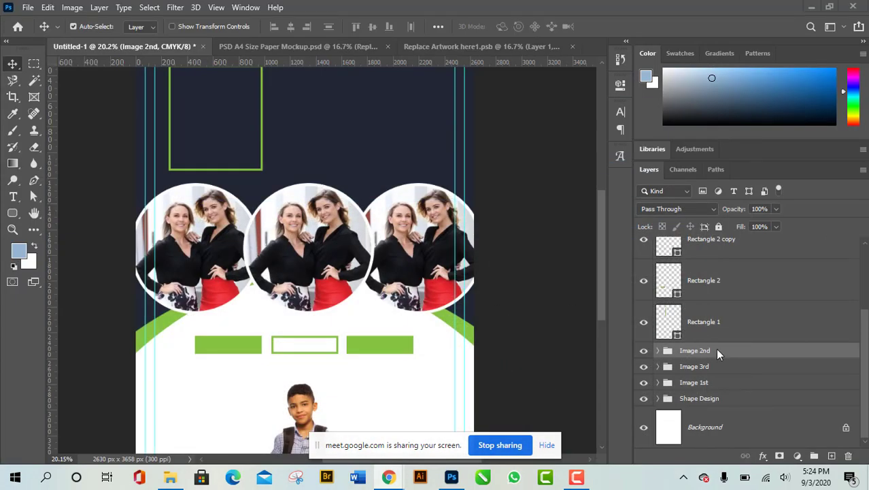
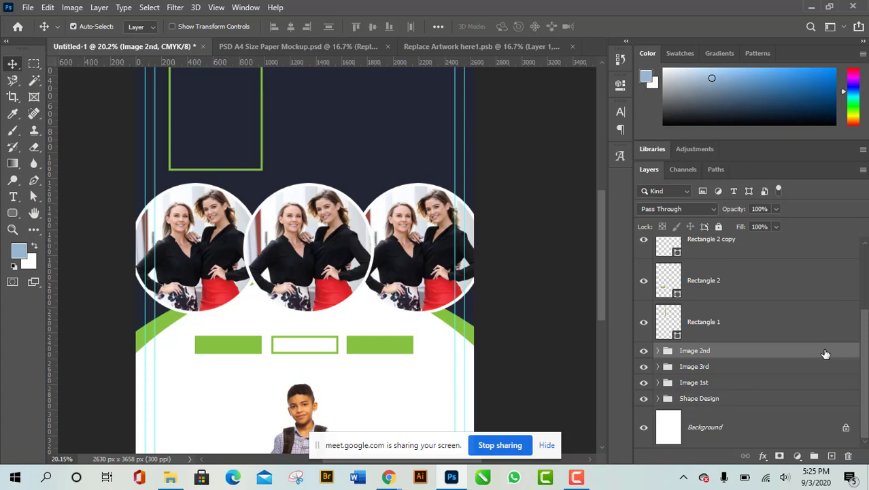
Step: Open the Layer Style settings for the Image 2nd group and cancel without applying an effect
double_click(825, 354)
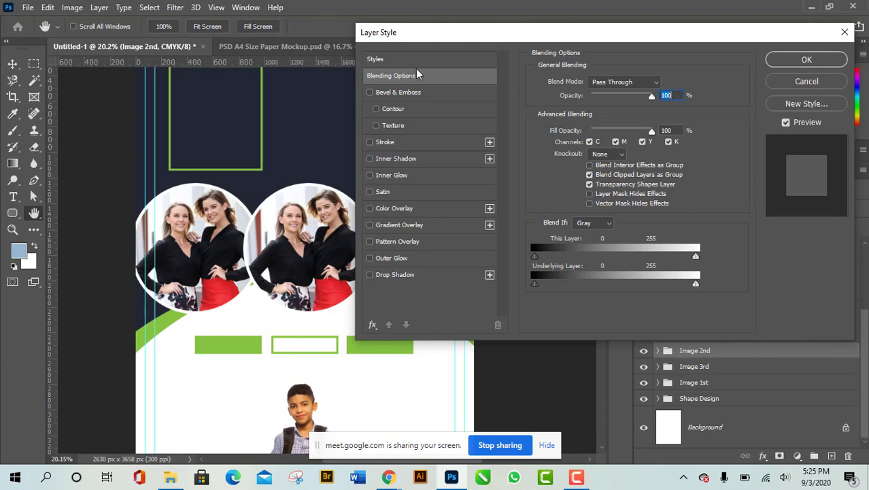
click(809, 81)
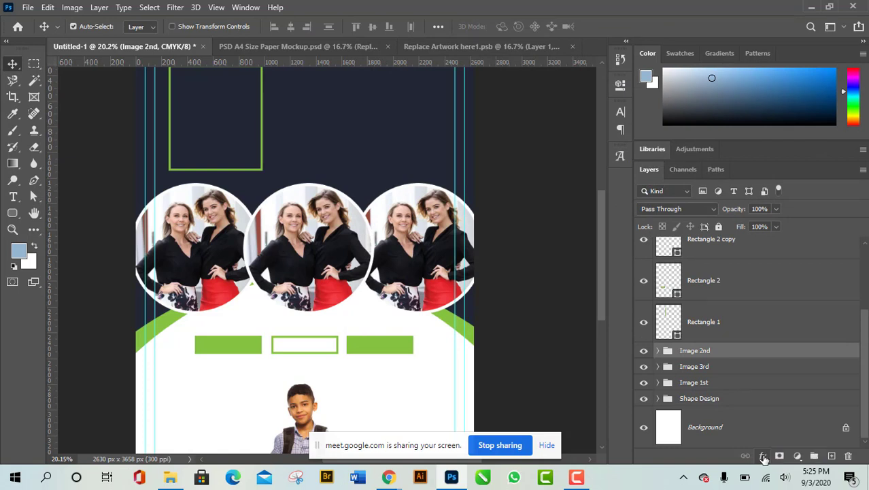
Step: Open the Layer Style settings for the Image 2nd group and toggle its Drop Shadow to compare, leaving it enabled
click(764, 457)
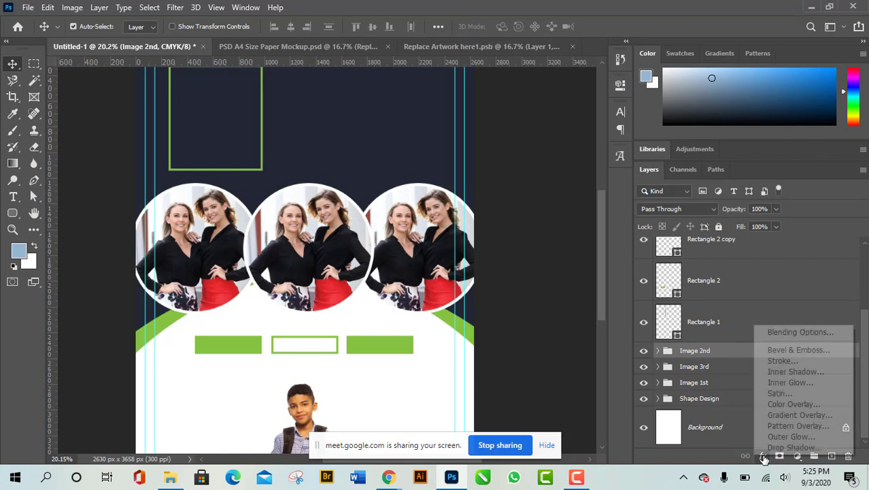
click(827, 332)
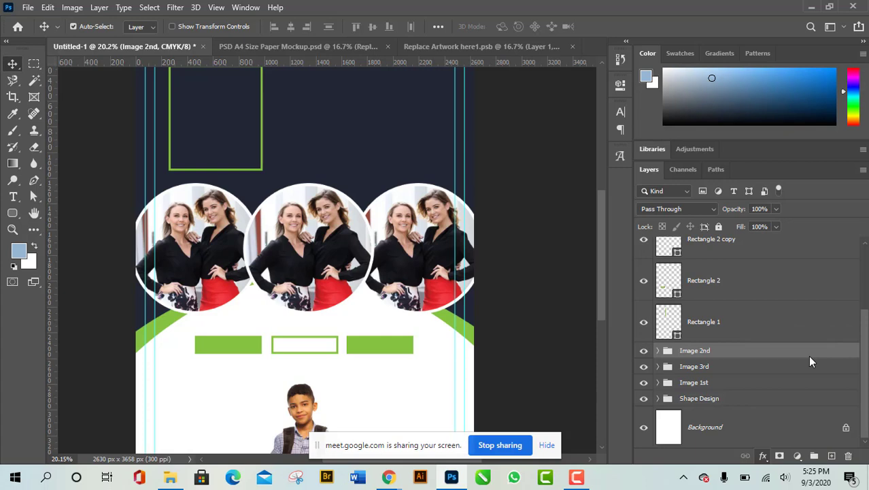
double_click(809, 356)
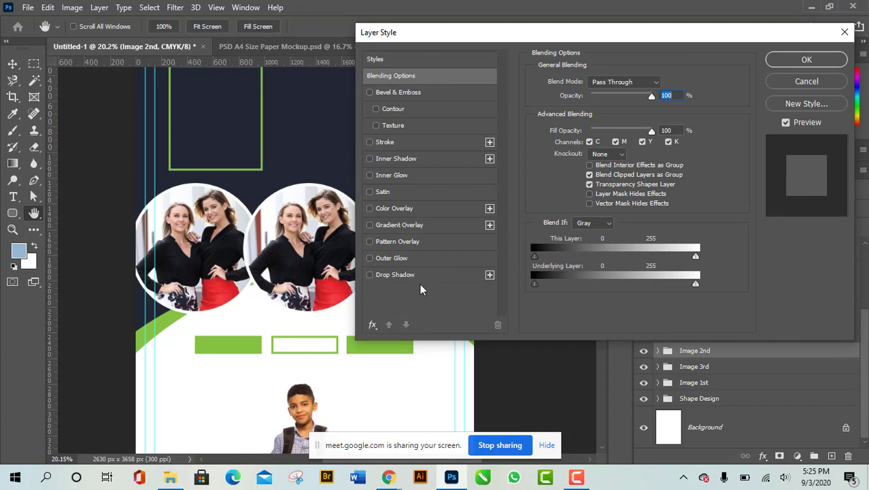
click(369, 275)
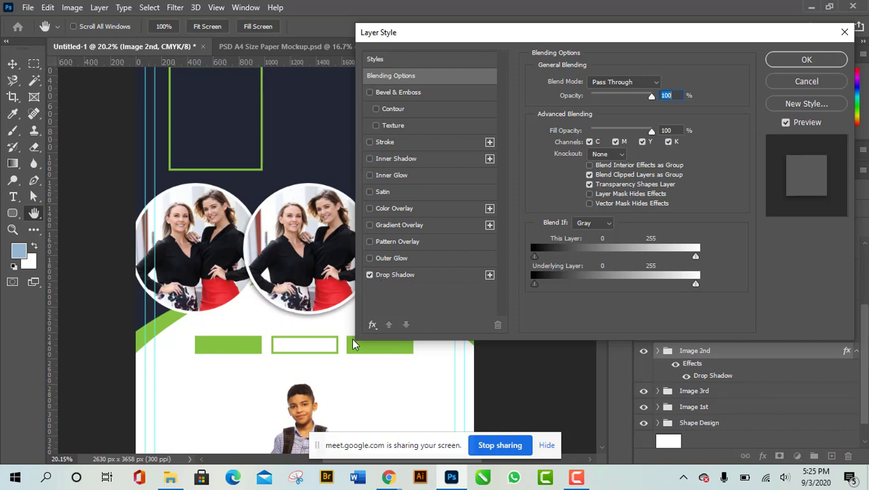
drag(519, 35, 599, 31)
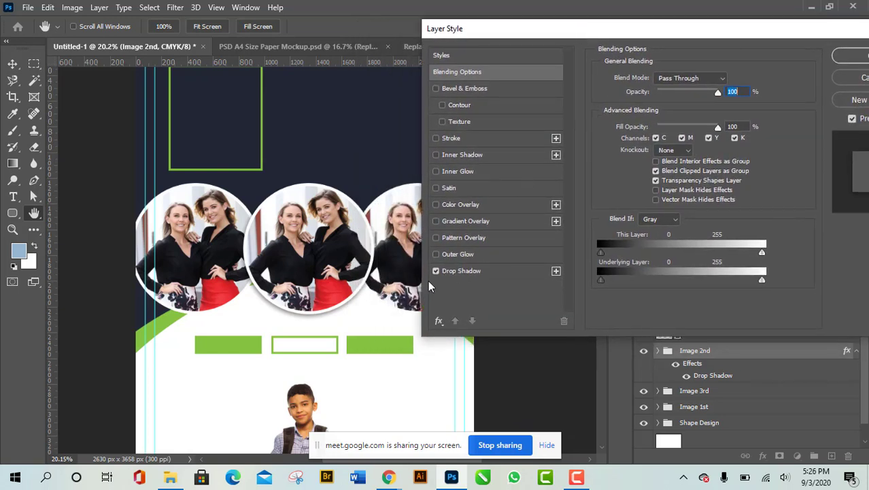
click(435, 270)
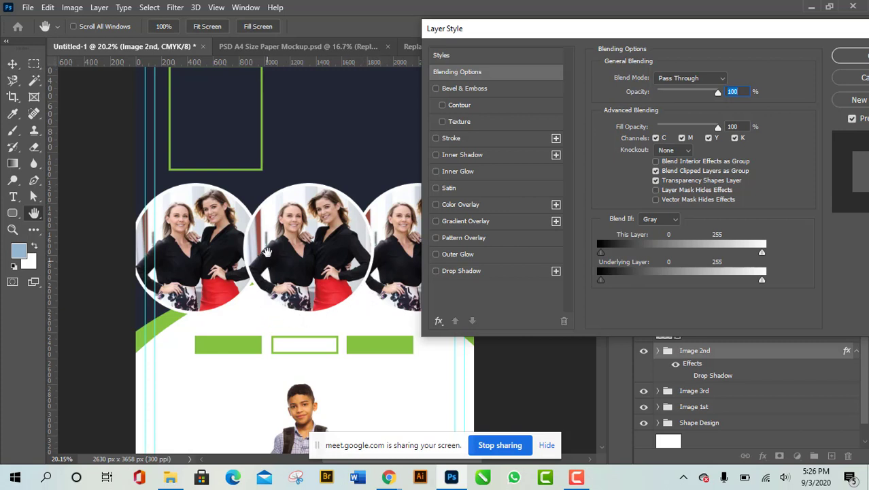
click(435, 271)
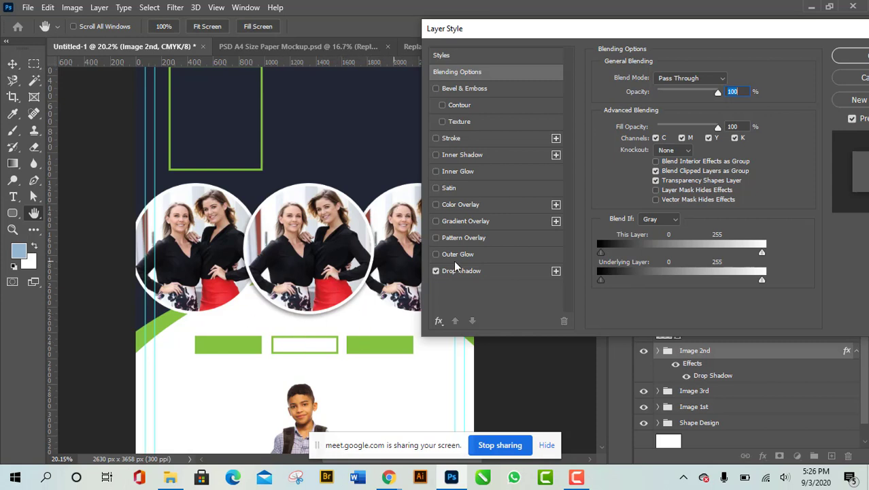
Step: Set the Image 2nd group's drop shadow opacity to 21% and its angle to 90°
click(508, 268)
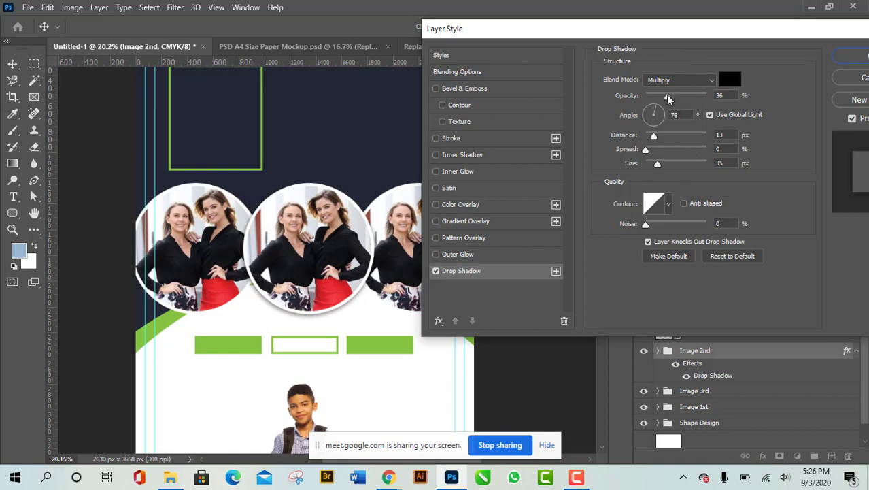
drag(667, 97, 657, 93)
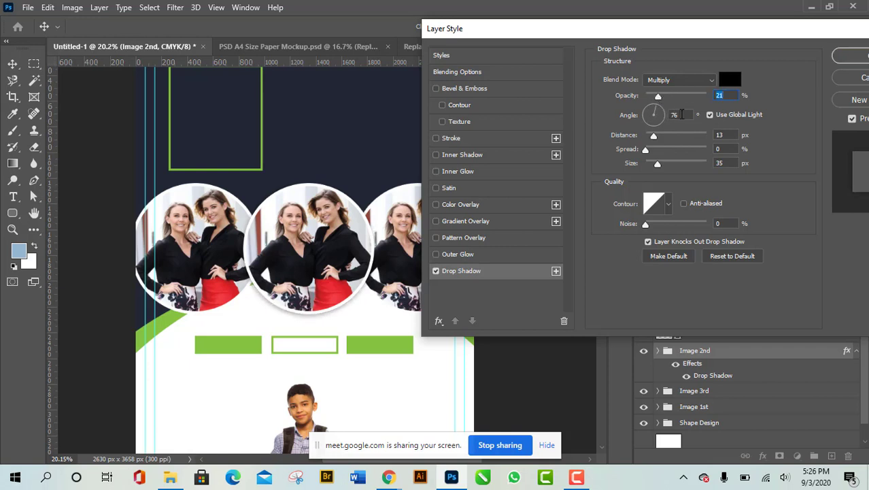
click(682, 114)
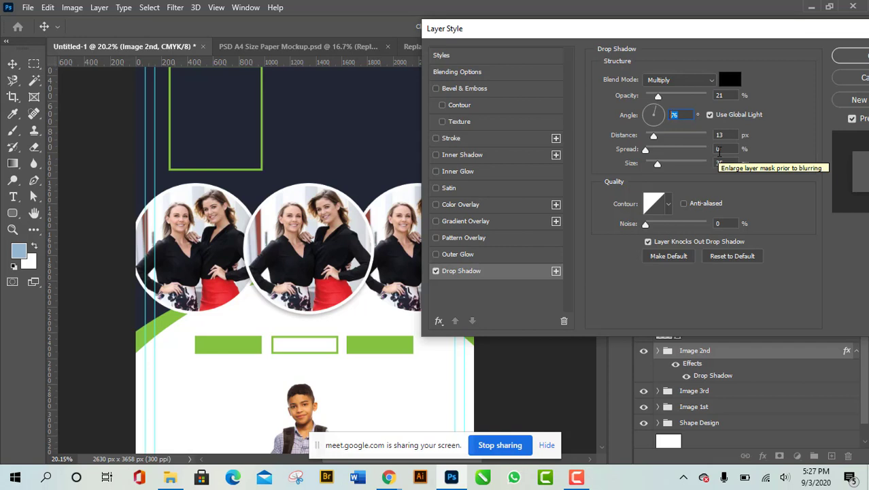
text(90)
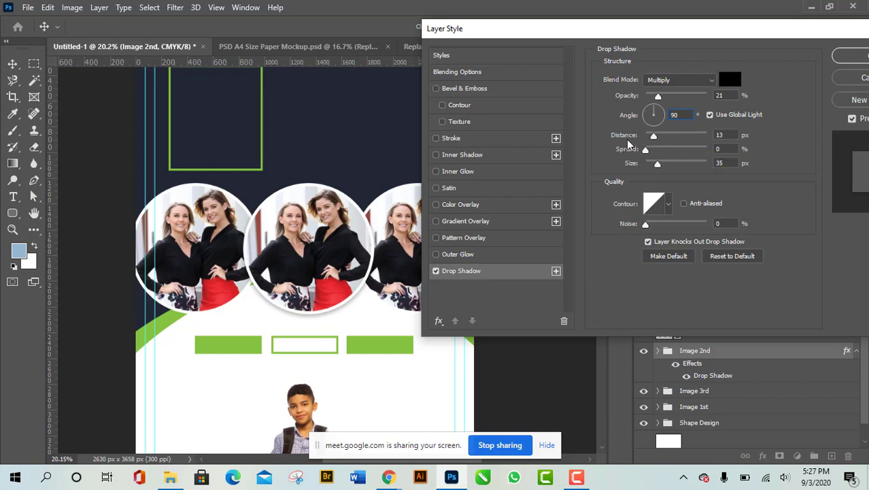
Step: Try offsetting the drop shadow to 1127 px at a 58° angle, and set its distance back to 13 px
drag(653, 135, 693, 137)
drag(278, 334, 259, 431)
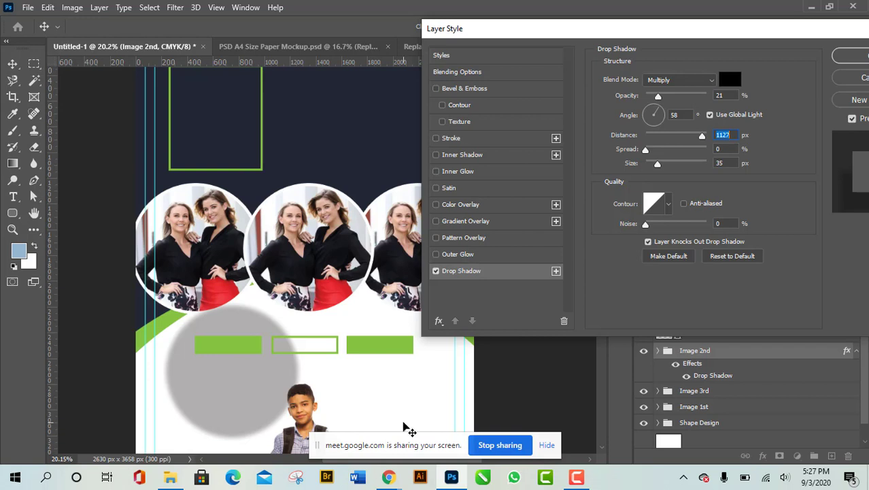
text(13)
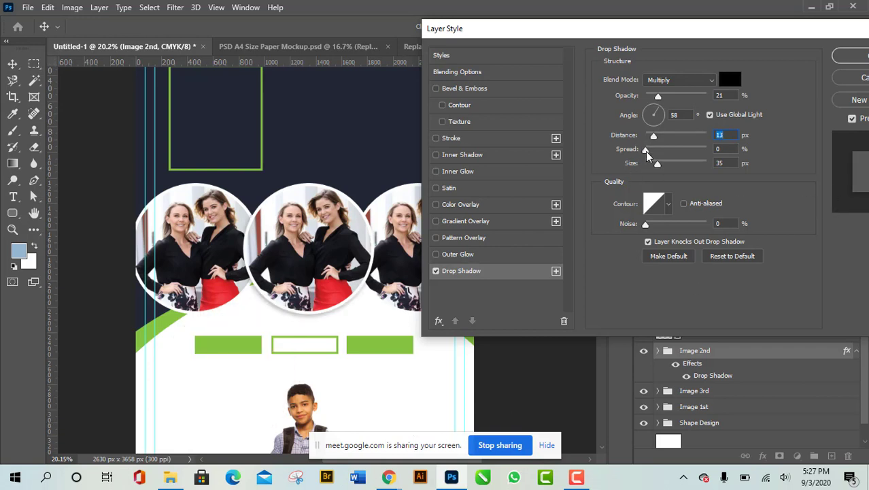
Step: Increase the drop shadow's size to 92 px with 0% spread, briefly showing the screen recorder's controls
mouse_move(655, 165)
mouse_down()
mouse_move(677, 167)
mouse_move(654, 169)
mouse_move(662, 170)
mouse_up()
click(577, 477)
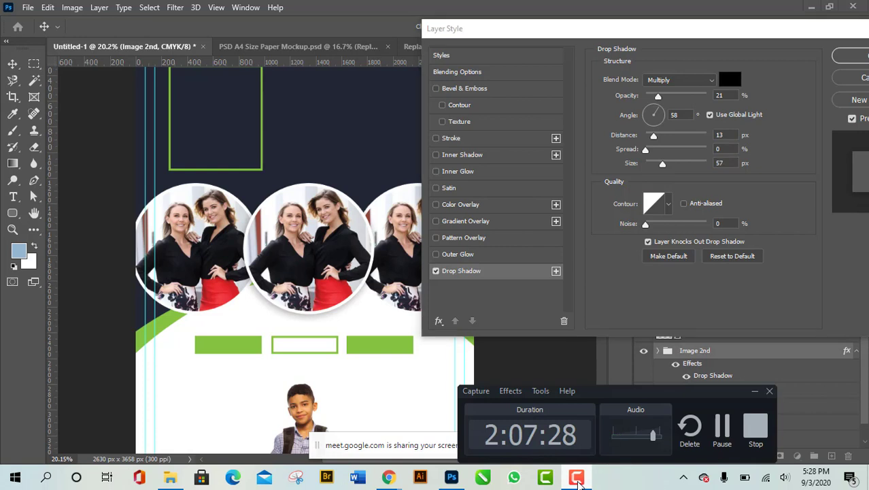
click(577, 477)
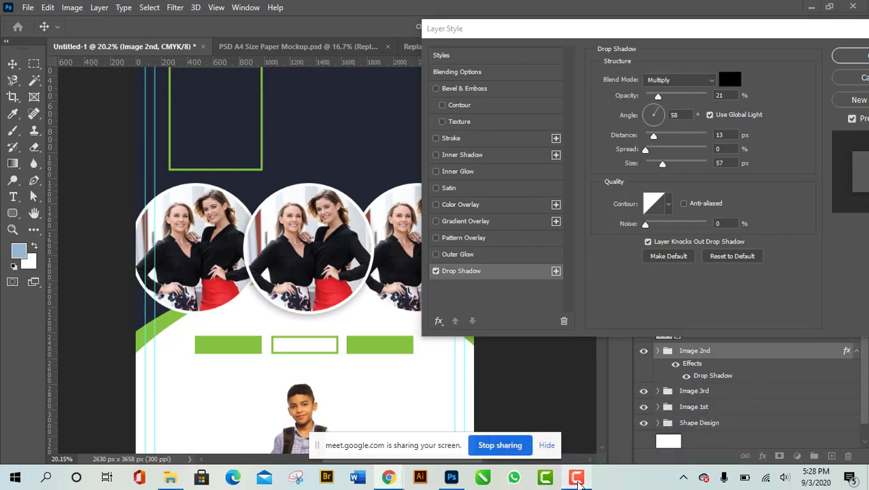
click(663, 164)
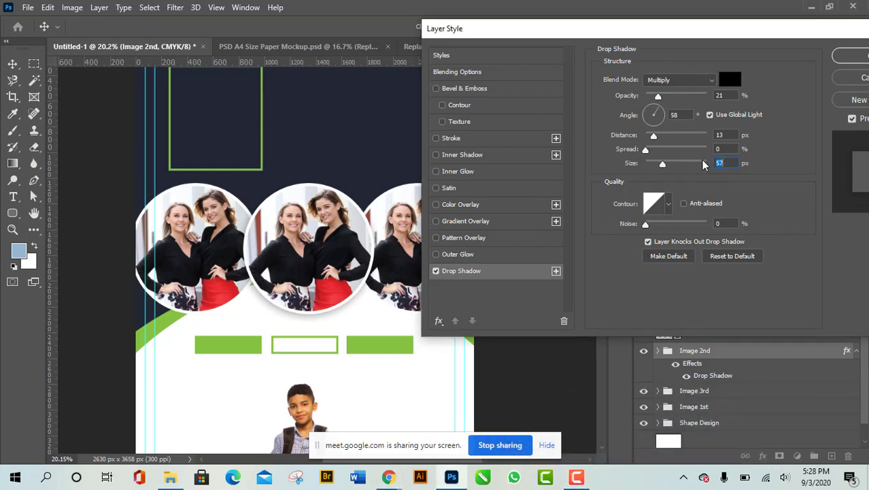
drag(661, 164, 629, 152)
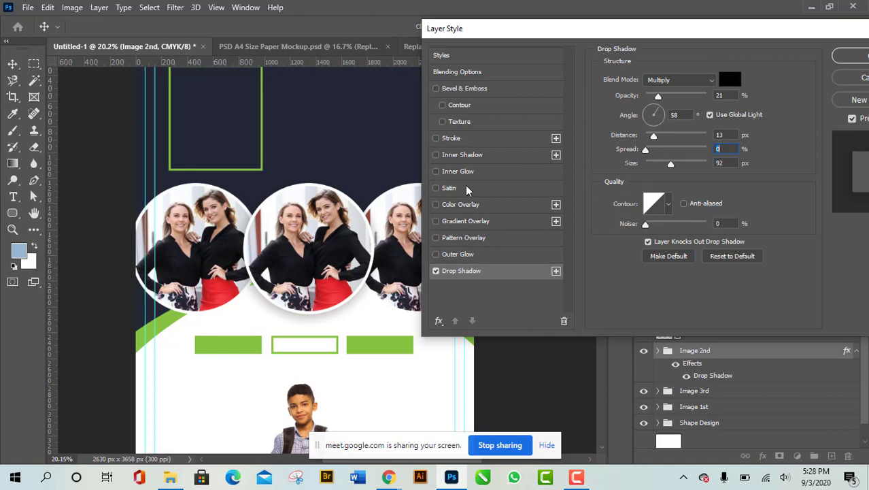
Step: Toggle the Stroke effect on the Image 2nd group repeatedly to compare the middle circle with and without it
click(435, 138)
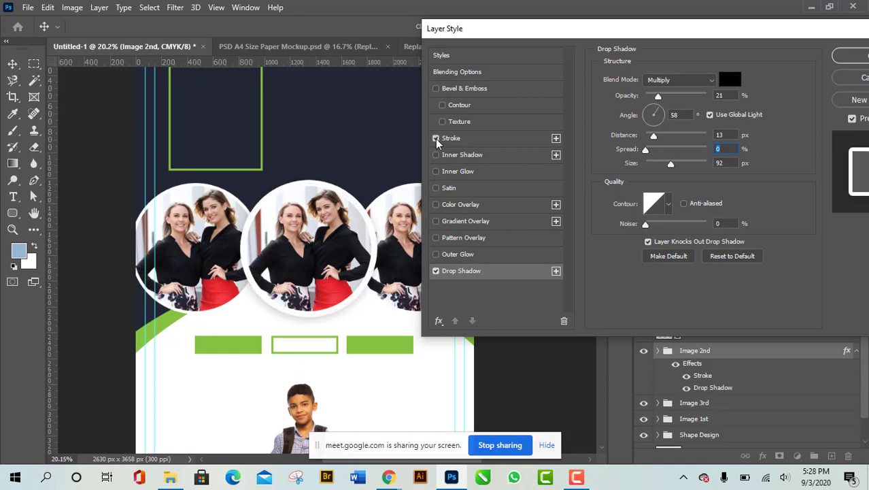
click(435, 138)
click(435, 138)
click(435, 138)
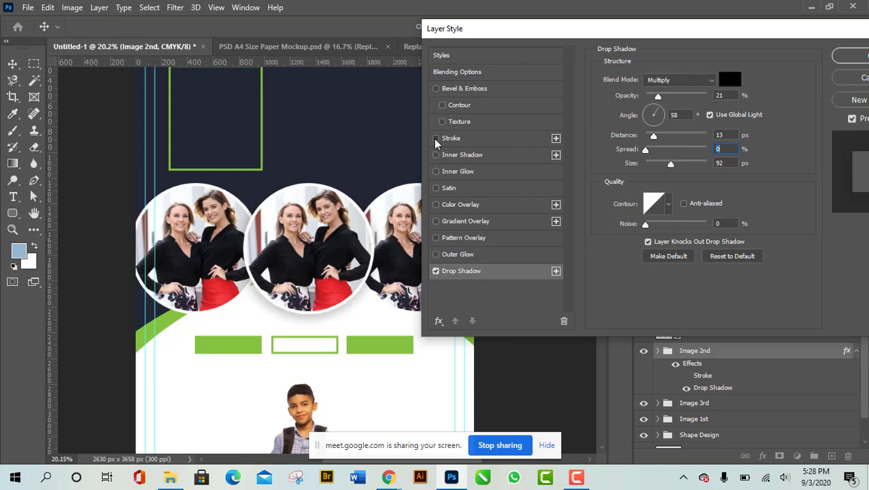
click(435, 138)
click(435, 138)
mouse_move(639, 32)
mouse_down()
mouse_move(608, 28)
mouse_move(622, 30)
mouse_up()
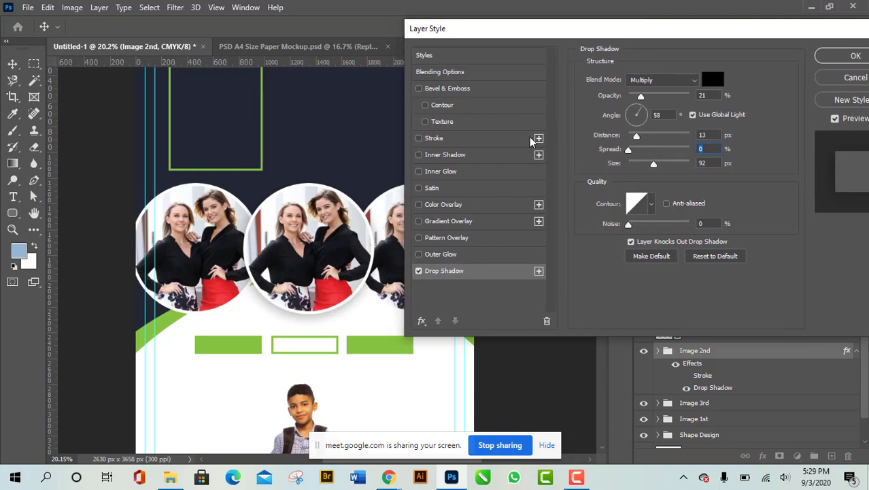
Step: Enable the Stroke effect on the Image 2nd group and set its size to 35 px
click(419, 138)
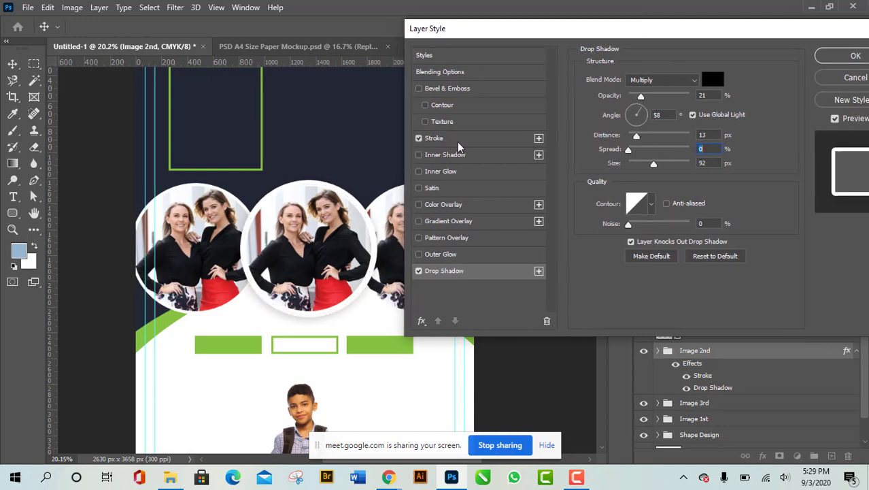
click(484, 139)
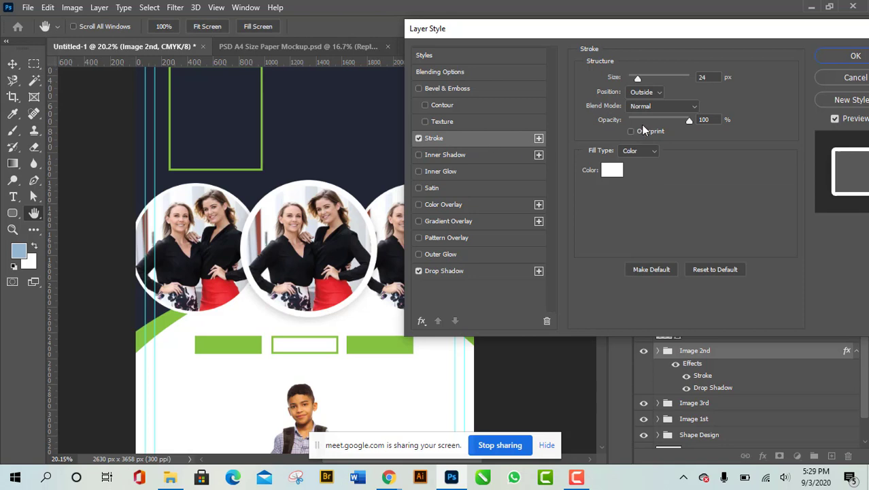
mouse_move(635, 76)
mouse_down()
mouse_move(688, 79)
mouse_move(667, 78)
mouse_up()
click(638, 78)
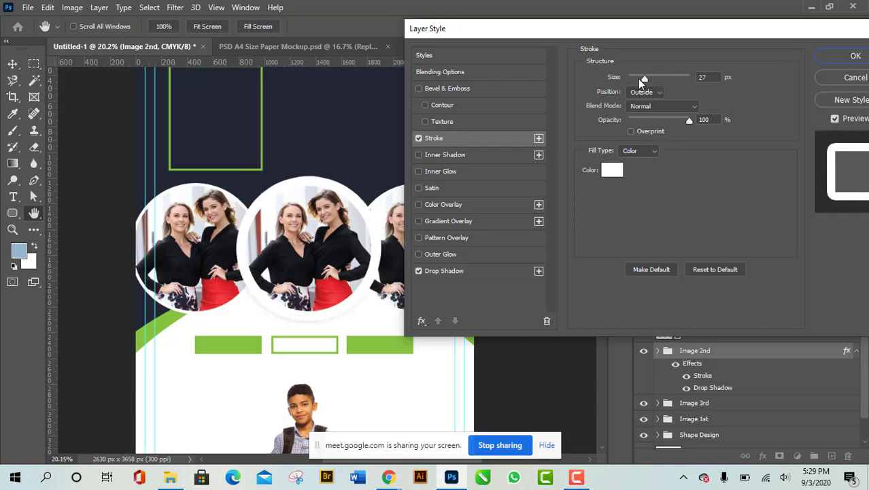
Step: Try the Inside, Outside and Center positions for the white stroke around the middle circle
click(651, 91)
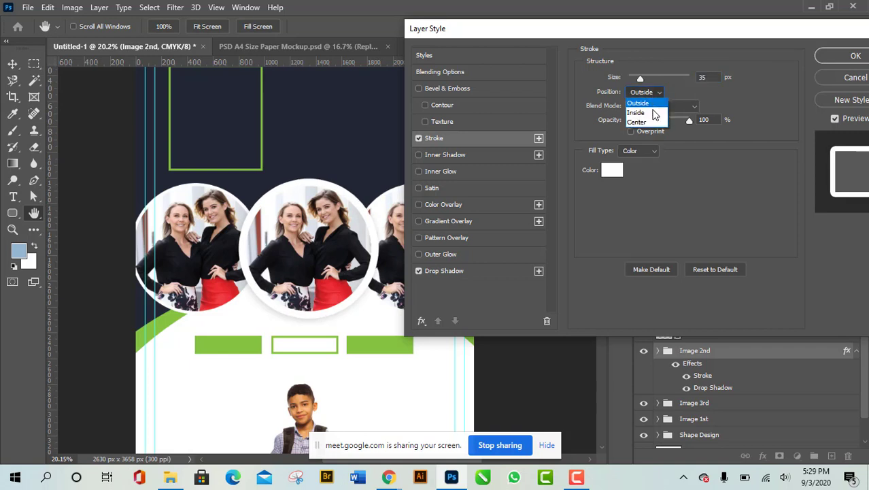
click(652, 119)
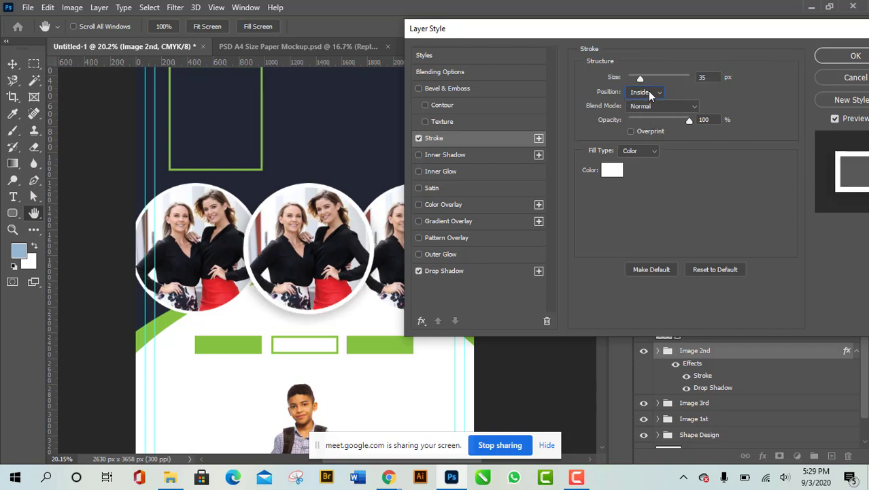
click(641, 92)
click(646, 105)
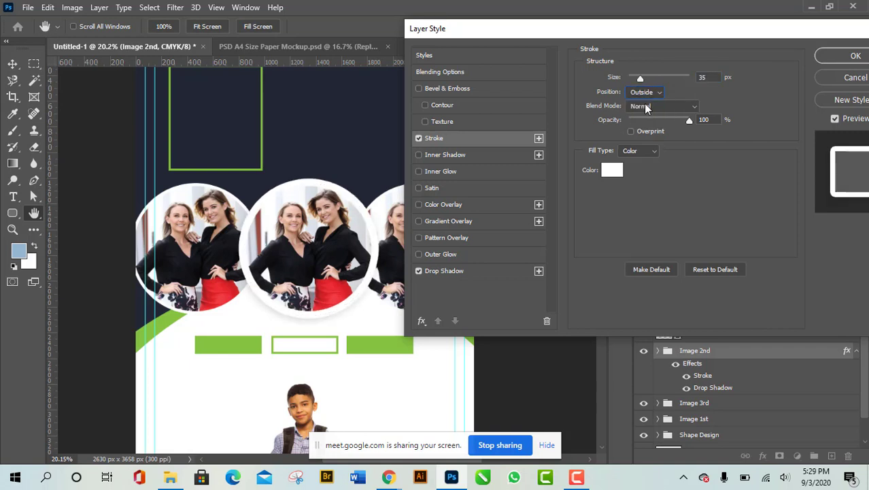
click(649, 95)
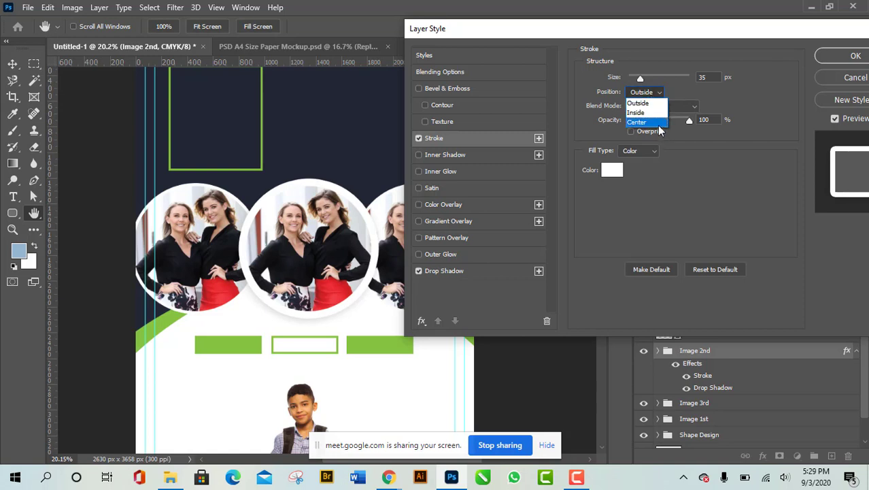
click(658, 126)
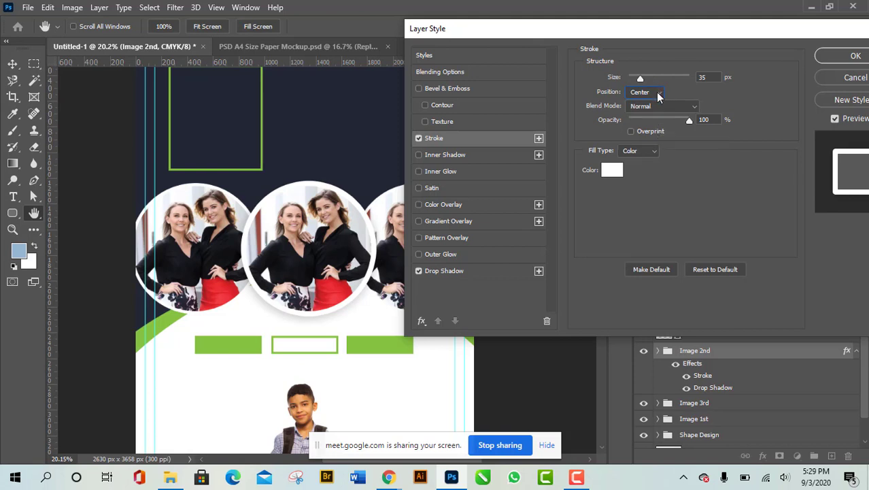
Step: Set the stroke position to Outside and its size to 3 px, and cancel all the layer style changes
click(657, 95)
drag(640, 79, 629, 77)
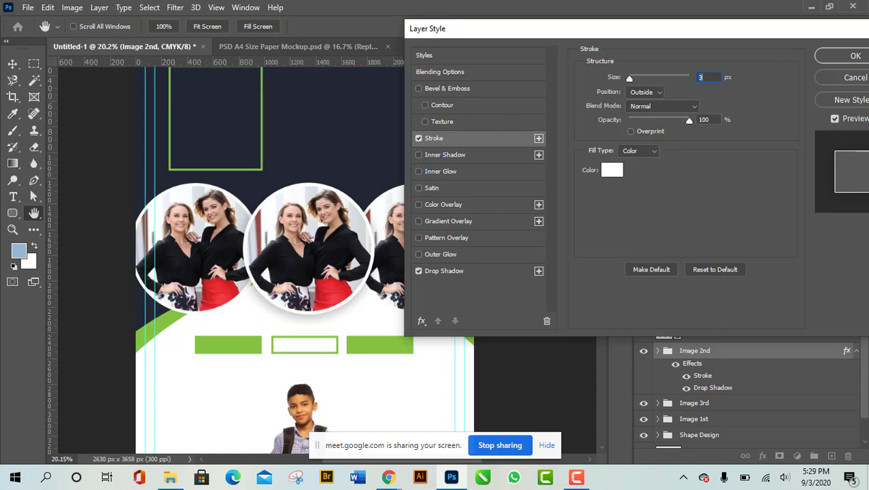
click(854, 77)
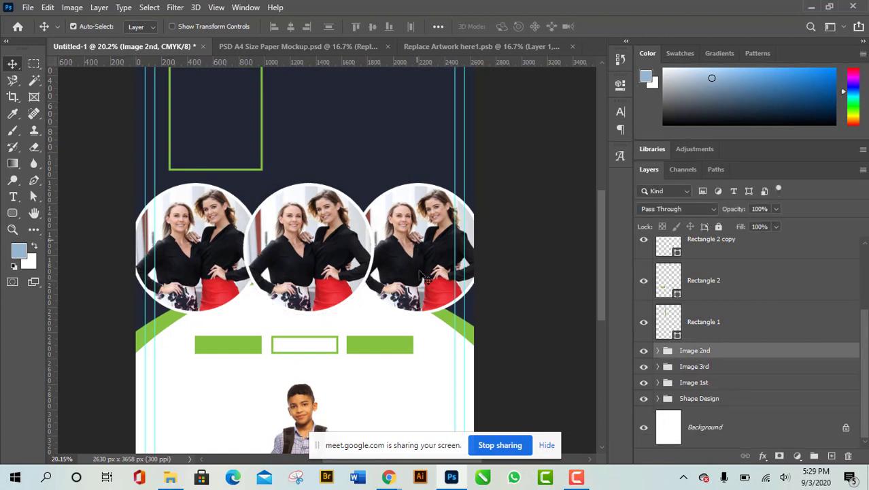
Step: Apply a Drop Shadow effect to the Image 2nd group containing the middle circle photo
click(353, 272)
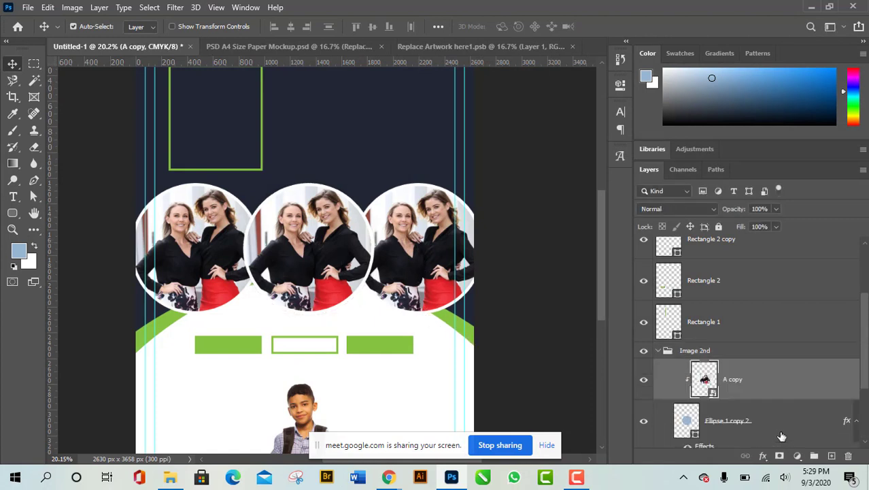
click(655, 355)
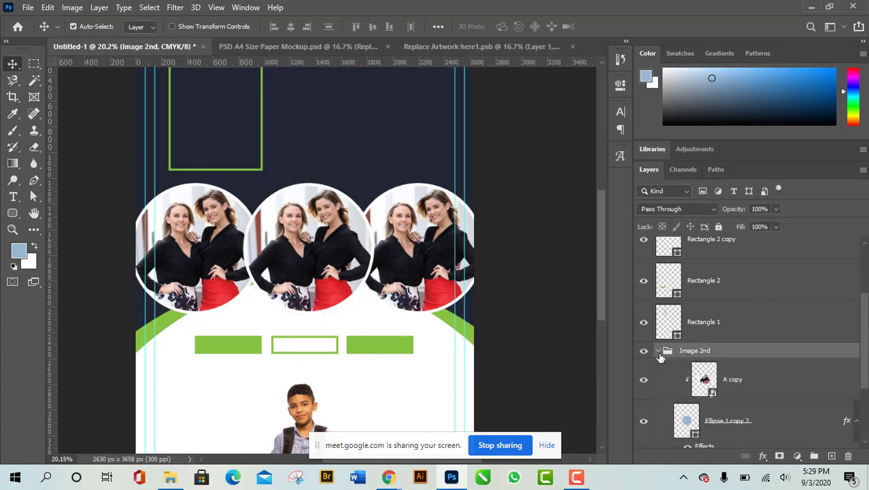
click(658, 352)
click(770, 371)
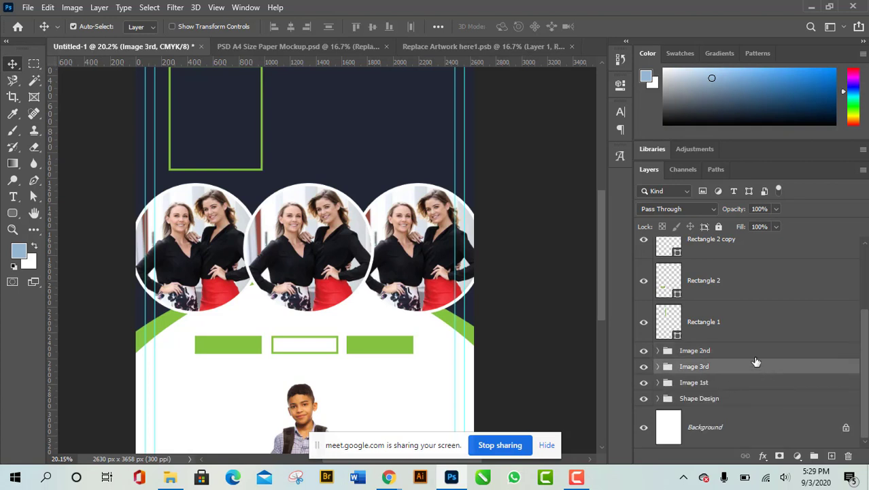
click(816, 357)
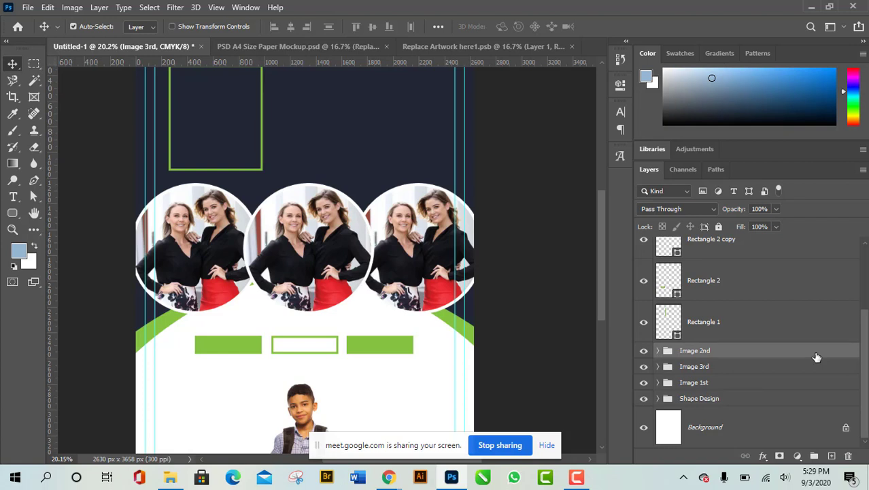
key(h)
double_click(827, 354)
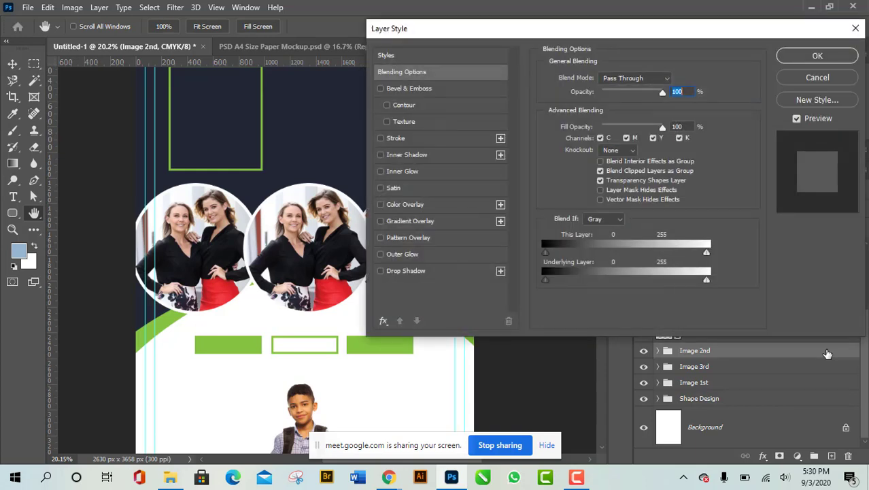
click(381, 271)
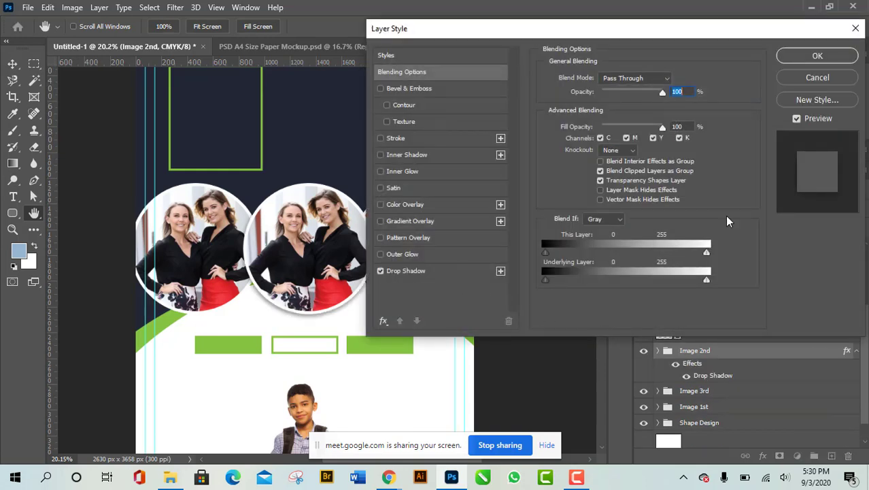
click(817, 56)
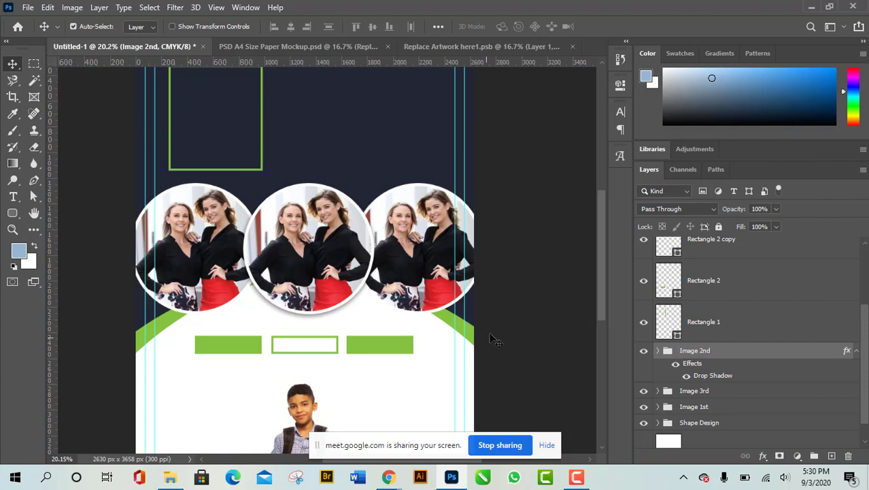
Step: Close the Replace Artwork here1.psb artwork and the PSD A4 Size Paper Mockup.psd document without saving the mockup
click(300, 38)
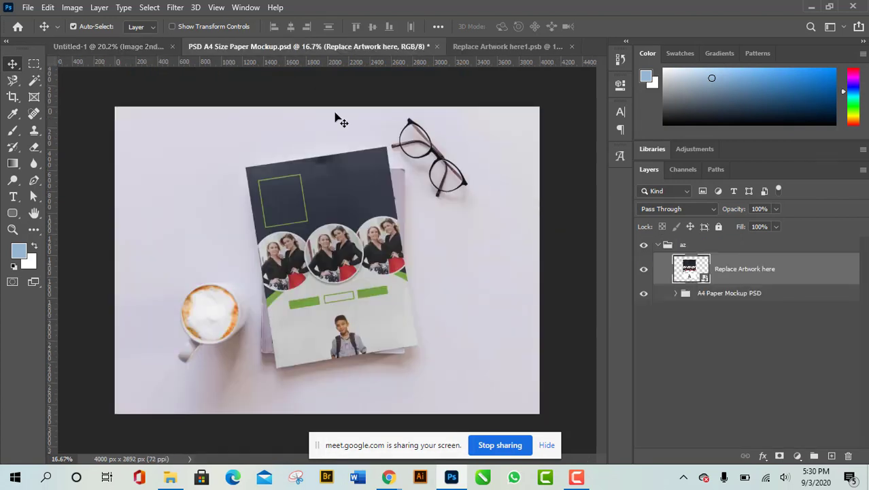
click(530, 47)
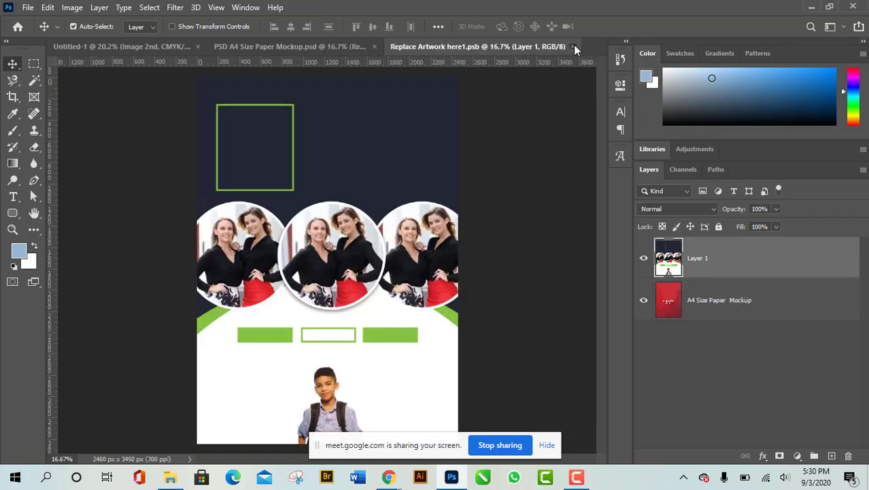
click(573, 46)
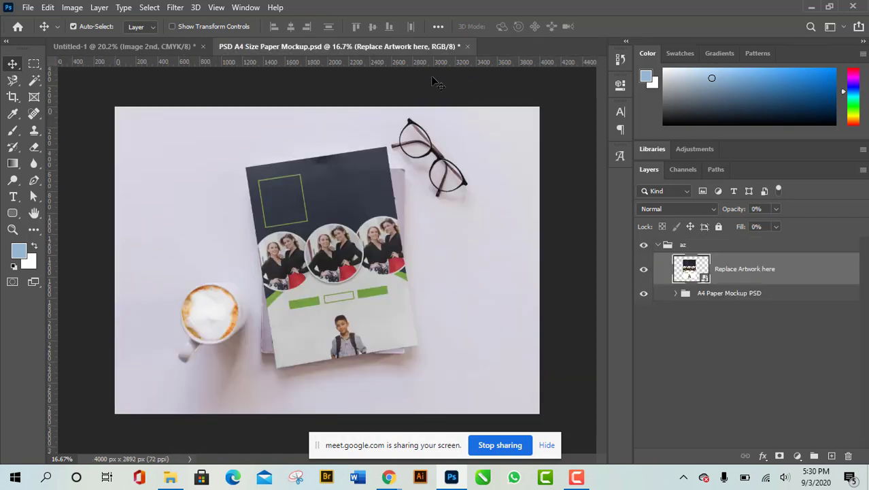
click(468, 47)
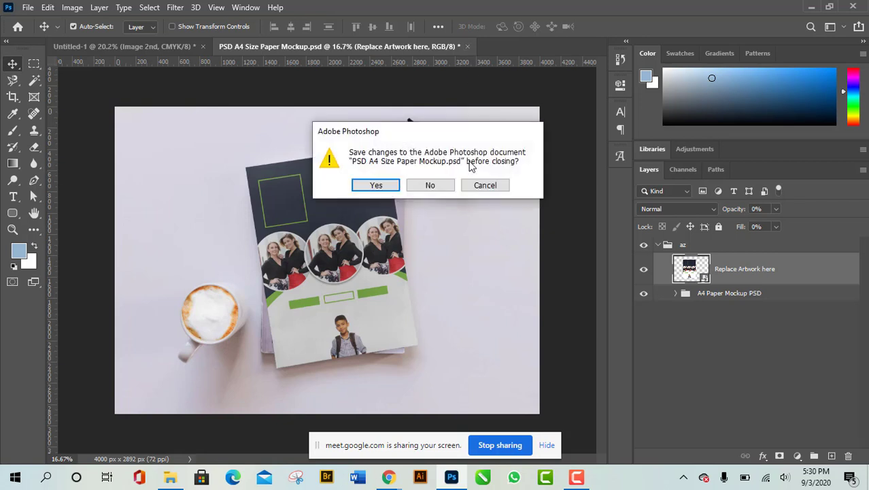
click(438, 187)
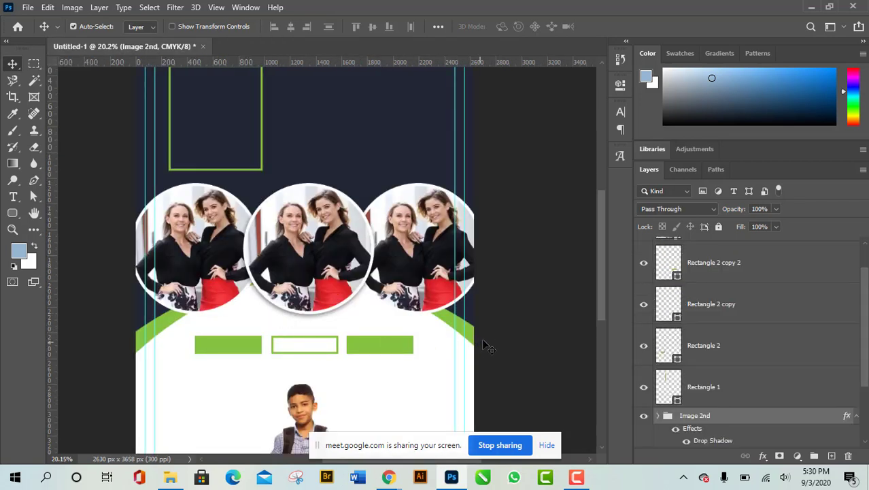
Step: Release the clipping mask between photo layer A and Ellipse 1 copy in the Image 1st group
scroll(407, 286, down, 4)
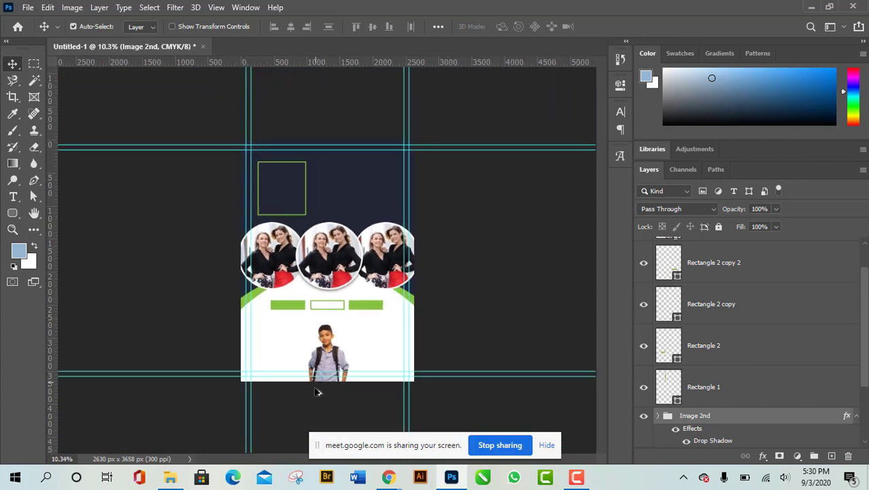
scroll(340, 365, up, 4)
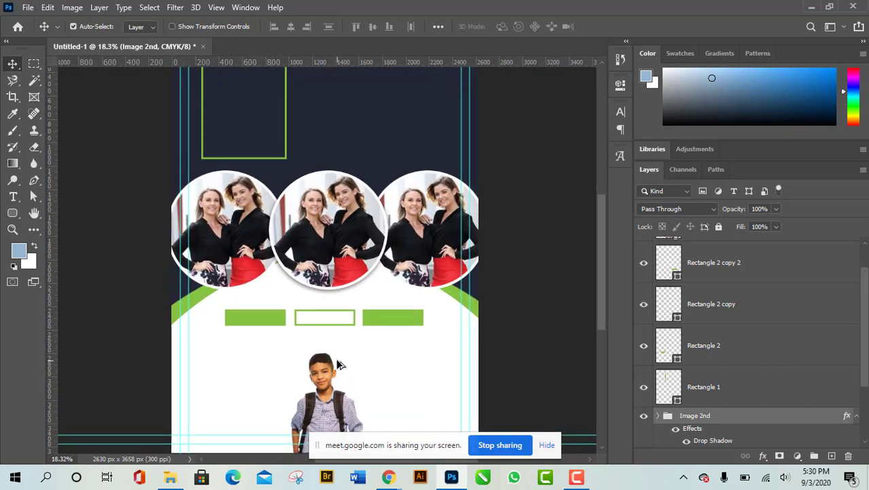
click(234, 216)
scroll(755, 385, down, 3)
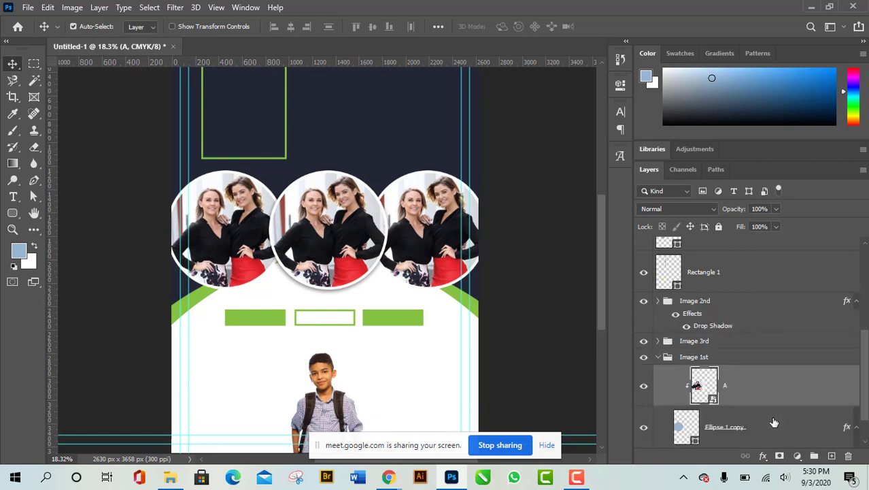
scroll(750, 348, up, 1)
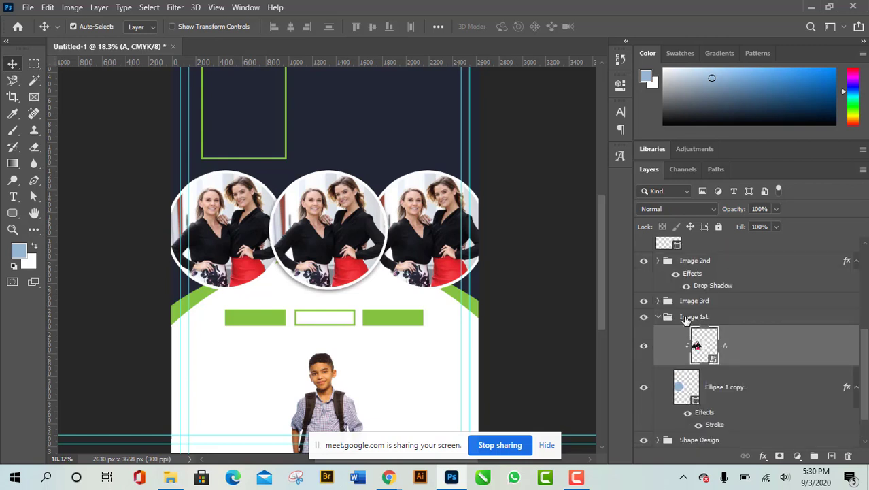
click(658, 316)
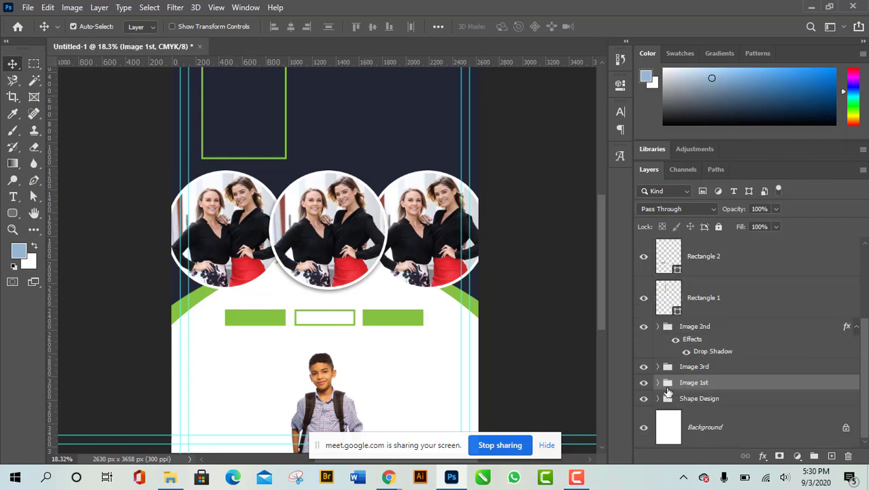
click(658, 382)
scroll(745, 413, down, 2)
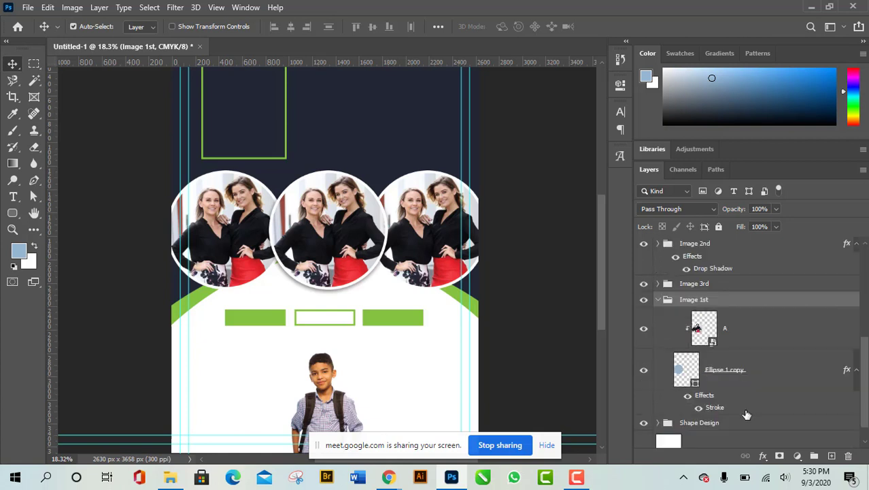
alt+click(758, 347)
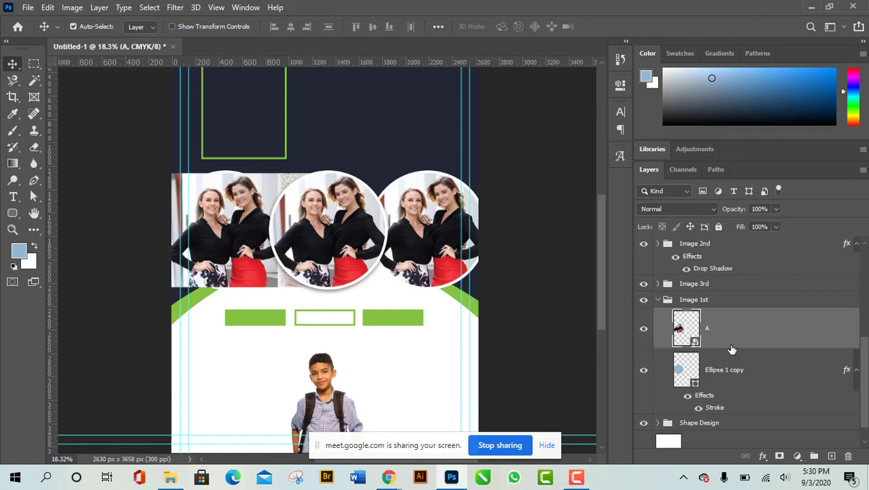
Step: Toggle the visibility of photo layer A and Ellipse 1 copy to inspect the photo and circle separately
click(644, 330)
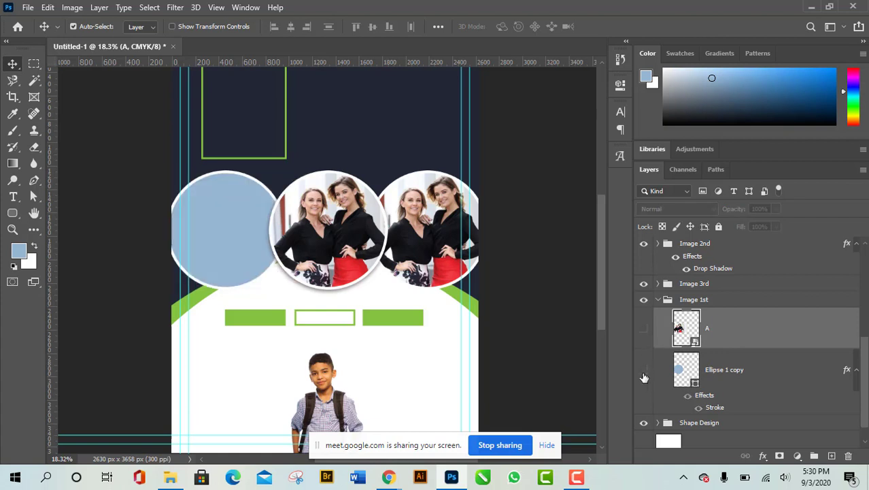
click(644, 370)
click(644, 370)
click(644, 329)
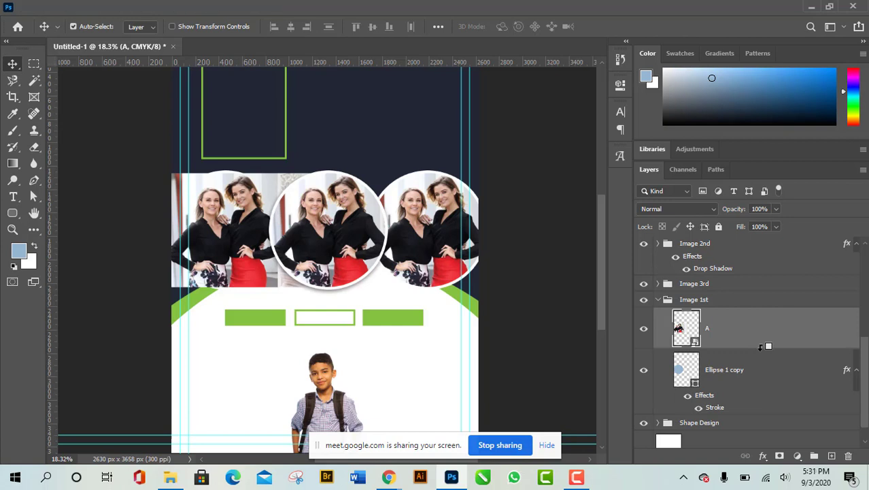
Step: Clip photo layer A to Ellipse 1 copy again and collapse the Image 1st group
alt+click(763, 347)
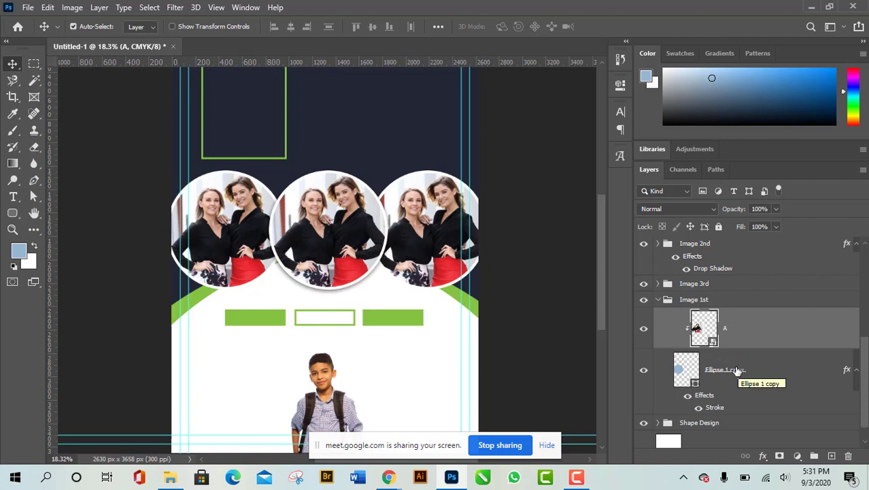
click(663, 304)
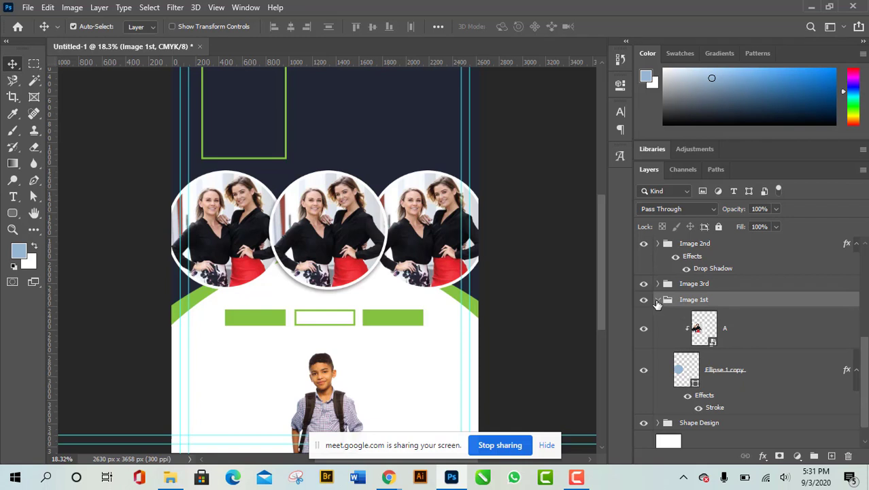
click(658, 303)
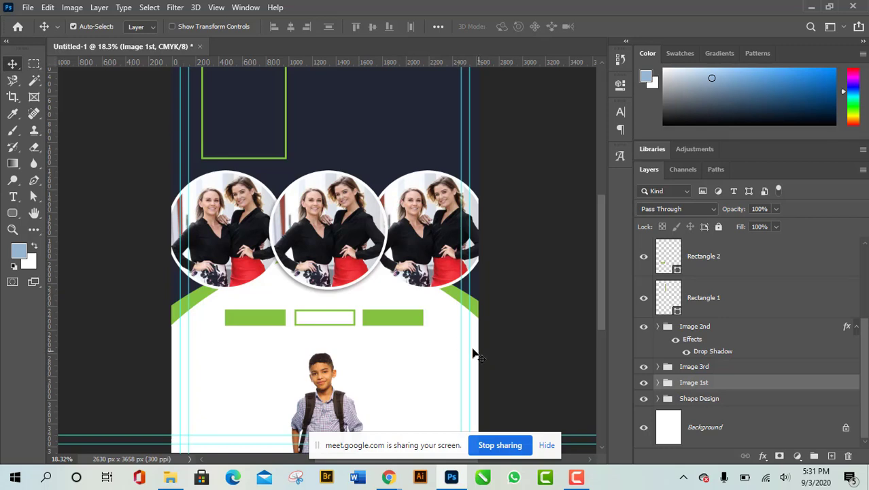
Step: Open design-awesome-flyer-design-15d6.jpg from the 10th Class folder, examine the reference flyer's layout up close, and close it
click(170, 478)
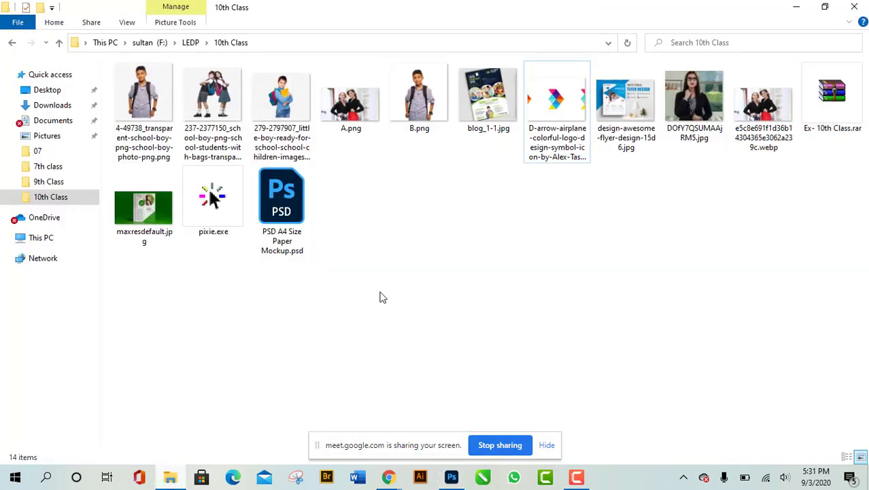
click(641, 117)
double_click(640, 117)
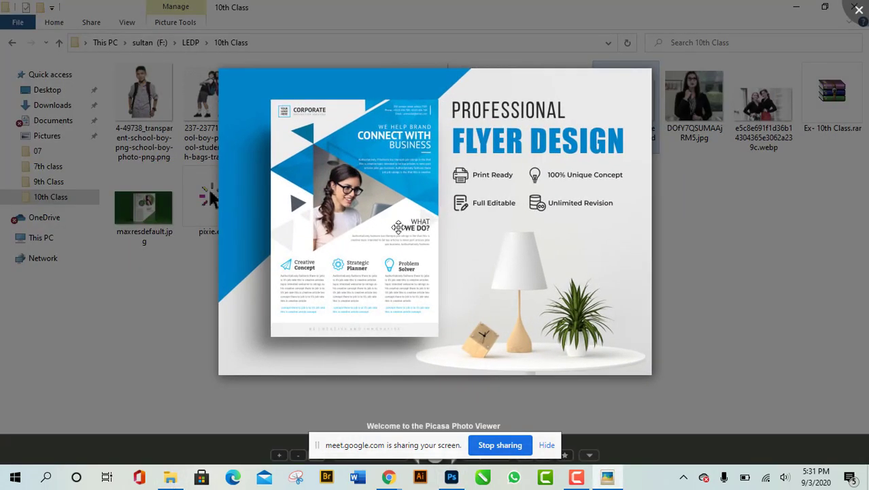
scroll(374, 234, up, 1)
scroll(373, 234, up, 1)
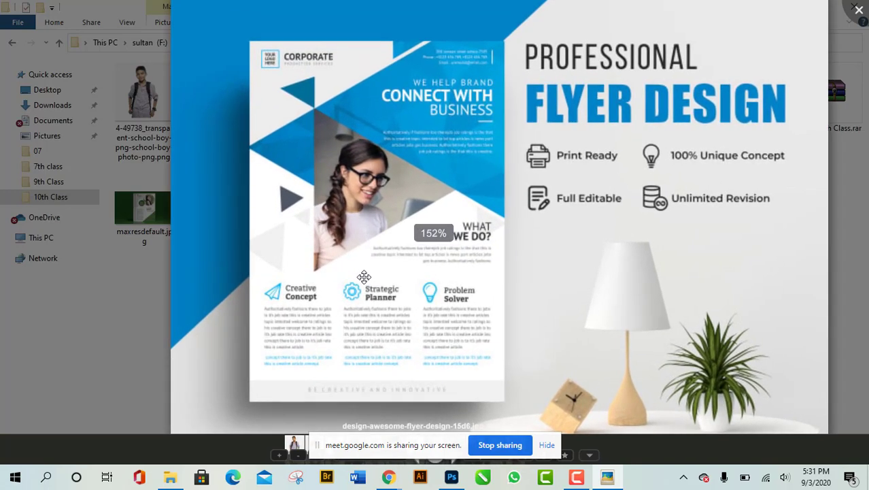
scroll(361, 277, down, 3)
scroll(370, 276, up, 2)
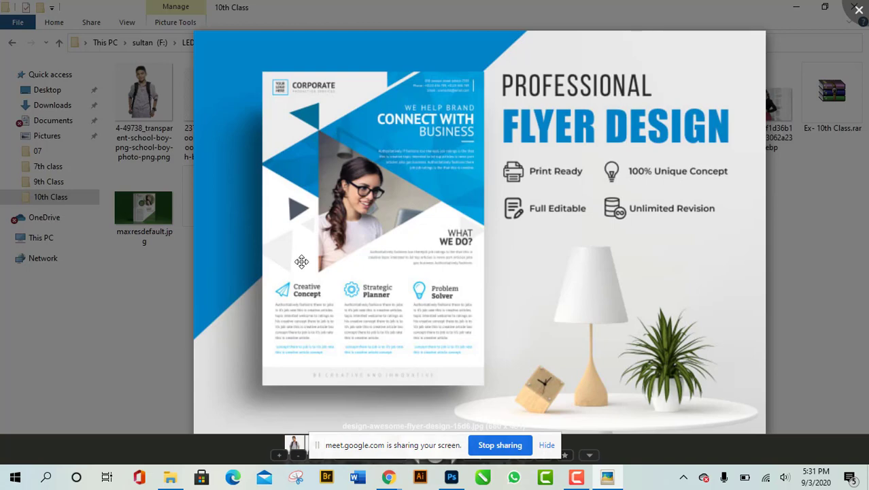
scroll(325, 295, down, 2)
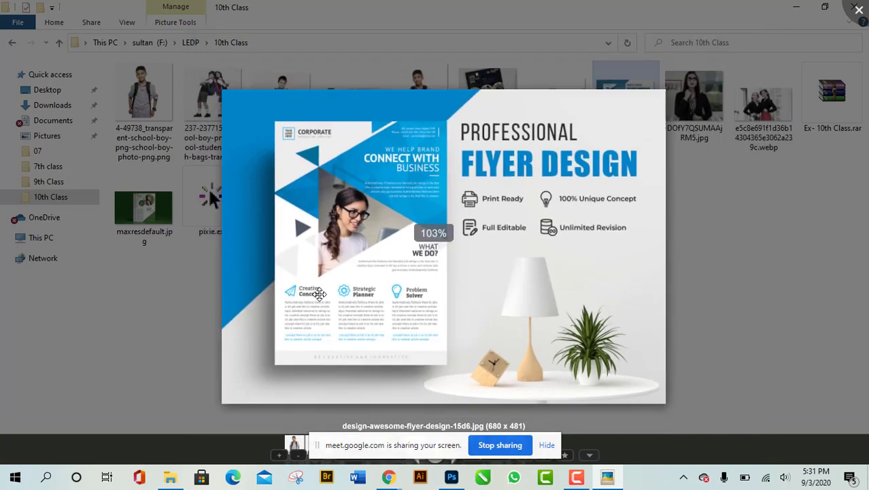
scroll(325, 294, up, 2)
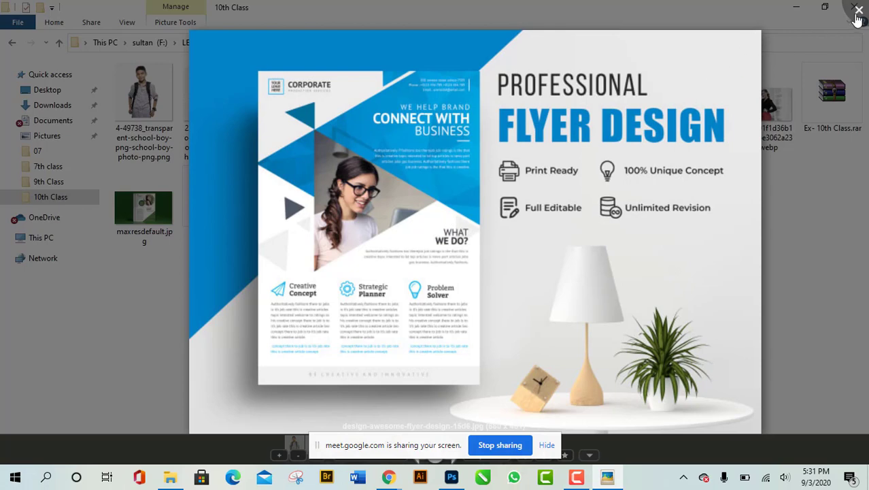
click(859, 15)
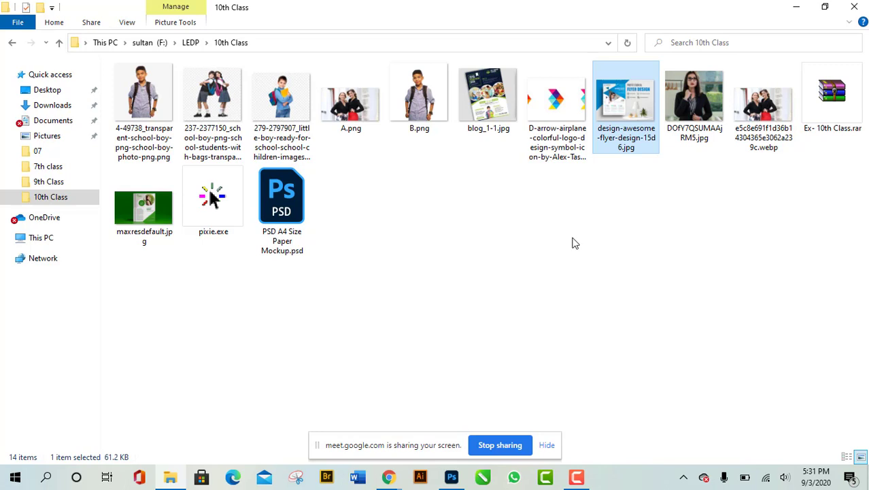
Step: Launch pixie.exe from the 10th Class folder to view its colour read-out, close it, and return to Photoshop
click(216, 202)
double_click(215, 202)
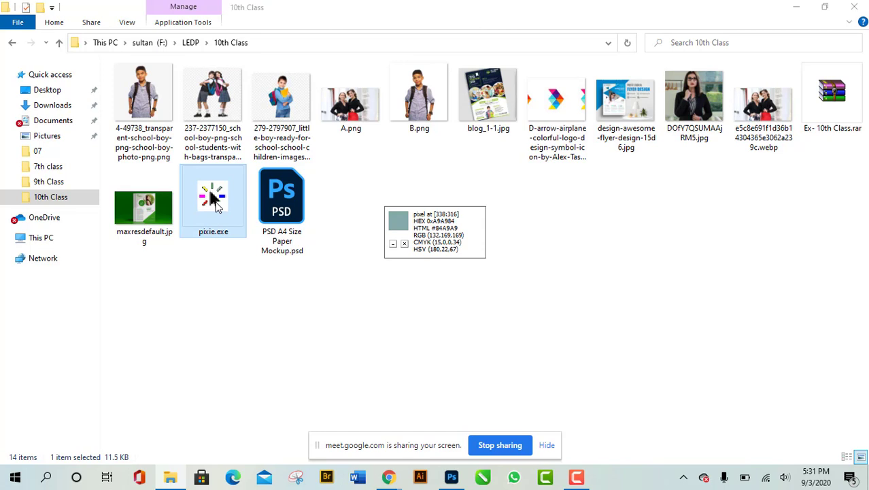
click(405, 245)
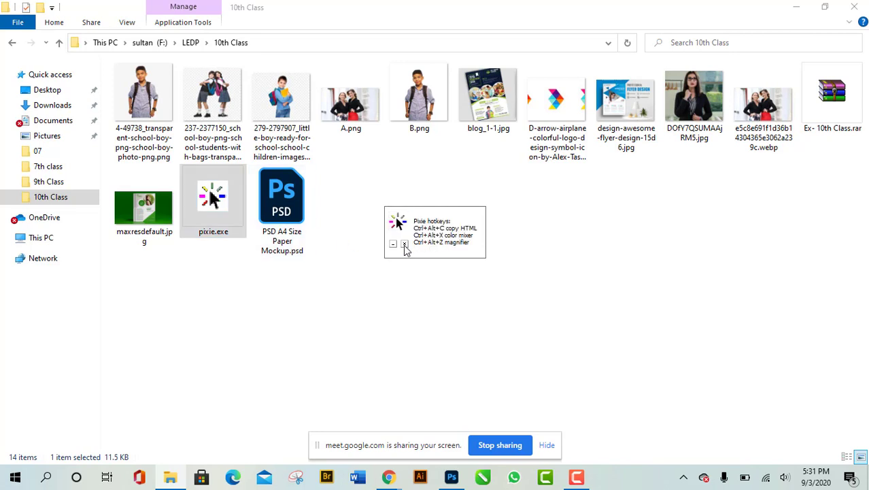
click(405, 245)
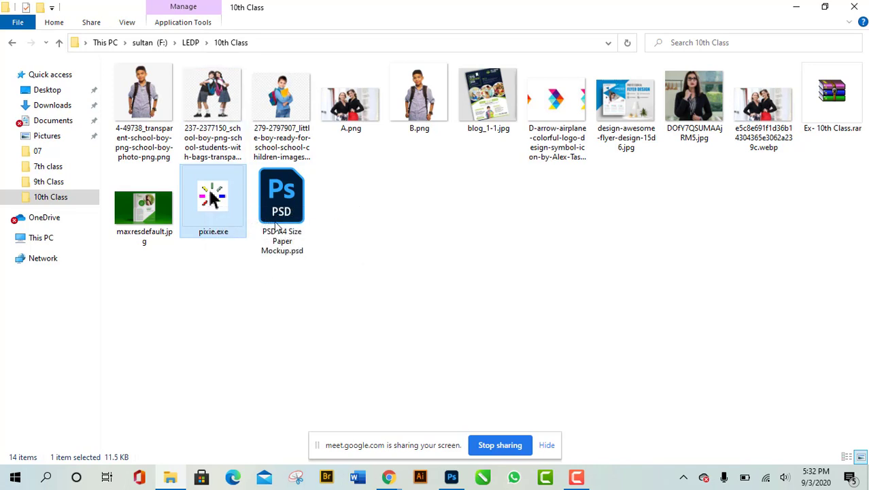
click(800, 8)
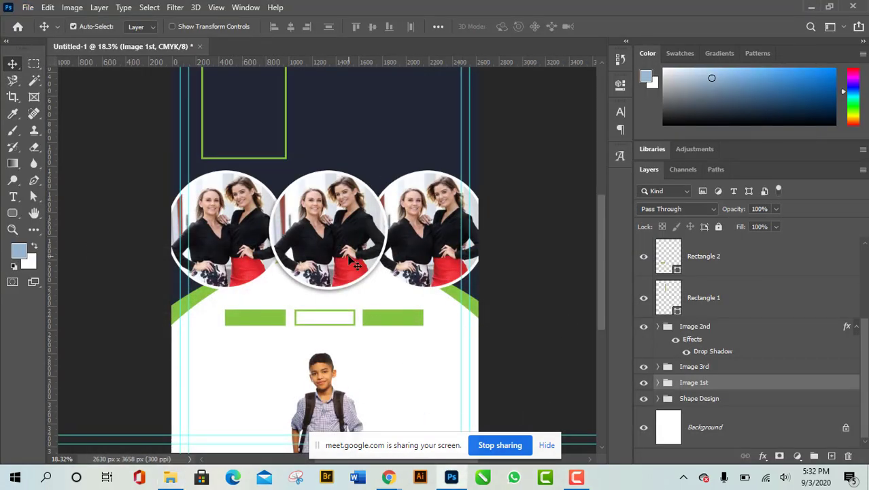
Step: Switch to the Google Meet call in Chrome, stop sharing the screen, and mute the microphone briefly before unmuting it
click(811, 6)
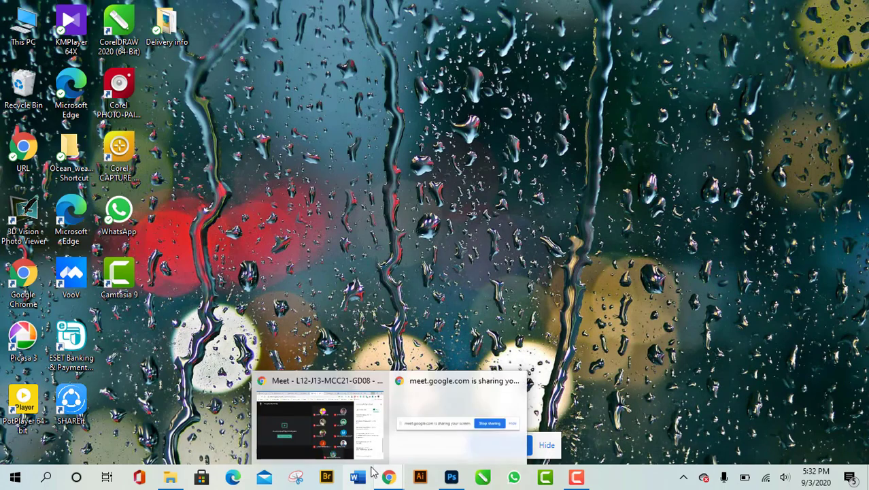
key(alt+Tab)
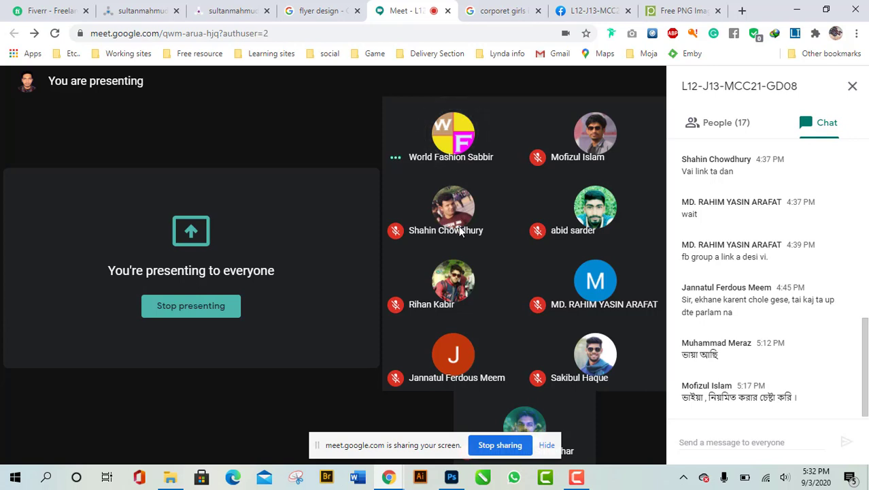
click(492, 446)
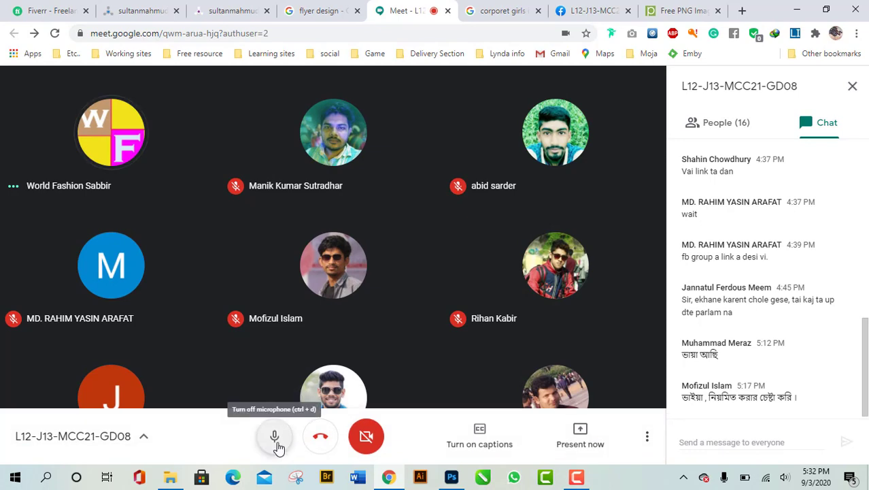
click(278, 442)
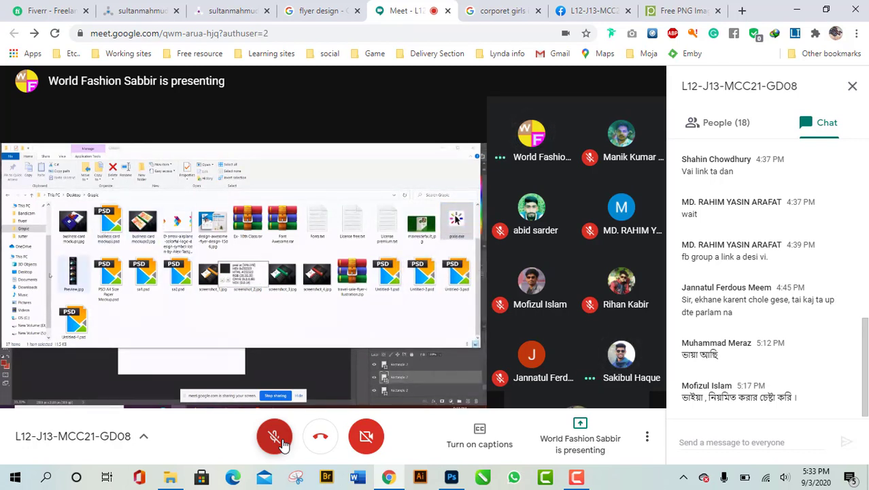
click(283, 440)
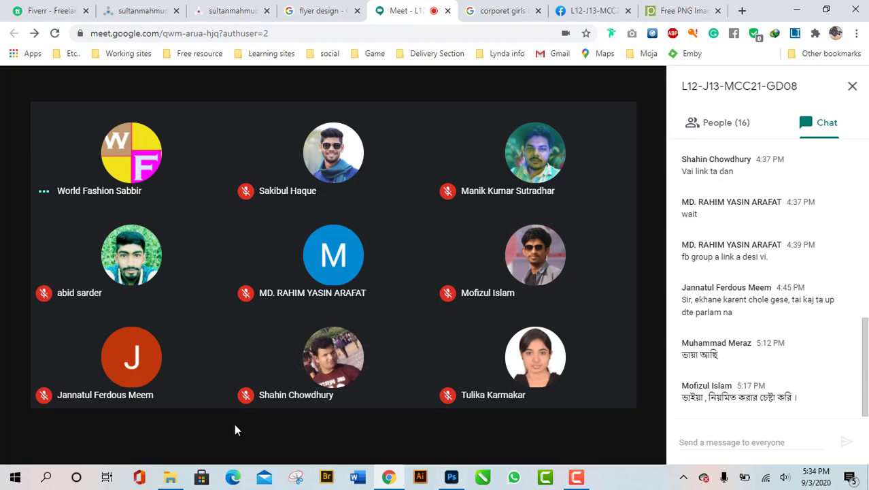
Step: Open the 10th Class folder in File Explorer and launch pixie.exe
click(170, 476)
click(476, 295)
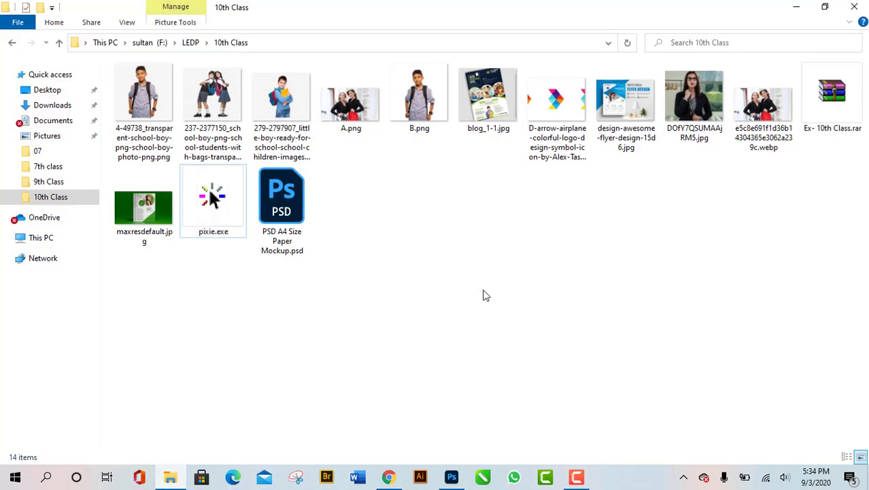
click(212, 197)
double_click(222, 204)
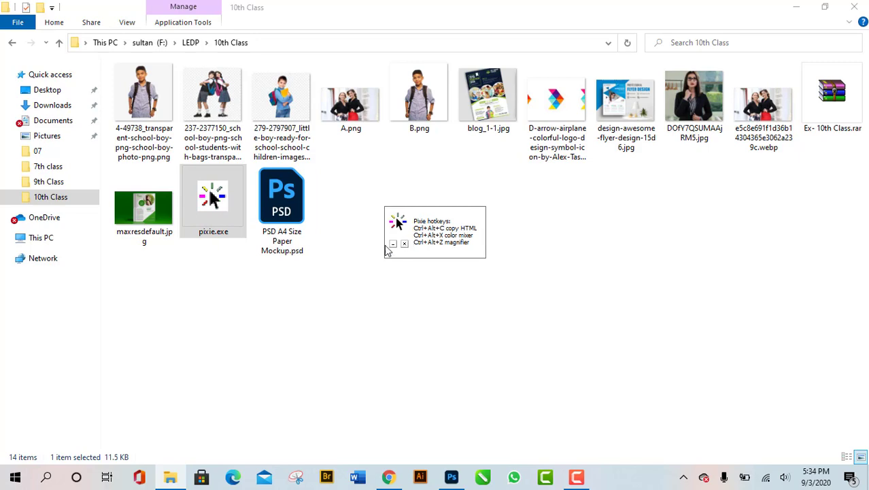
Step: Return to the Google Meet call in Chrome and present the entire screen to the participants
click(389, 477)
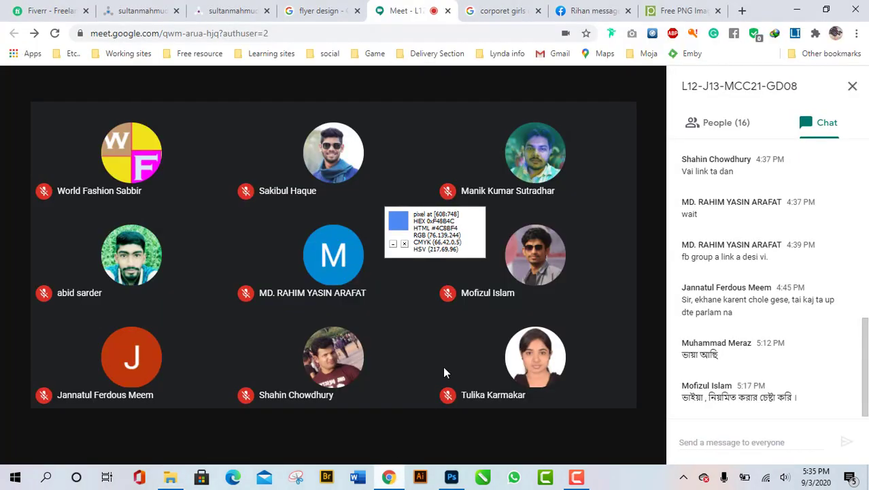
mouse_move(385, 337)
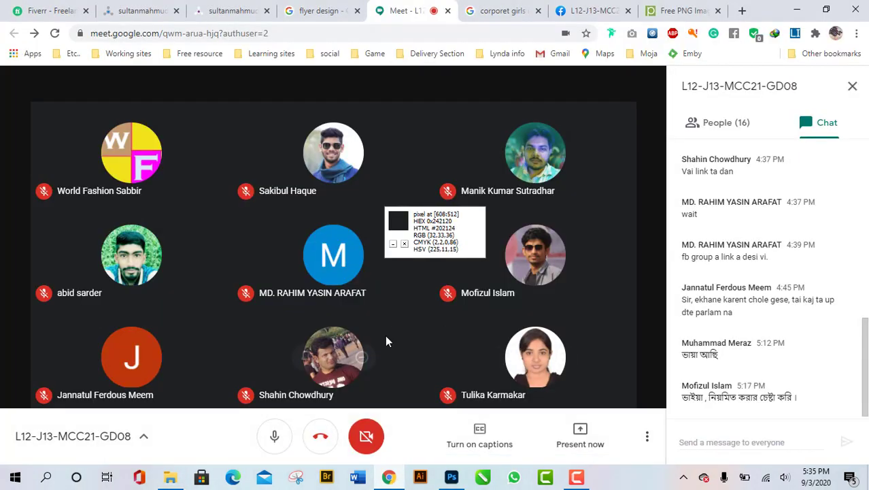
click(572, 443)
click(574, 332)
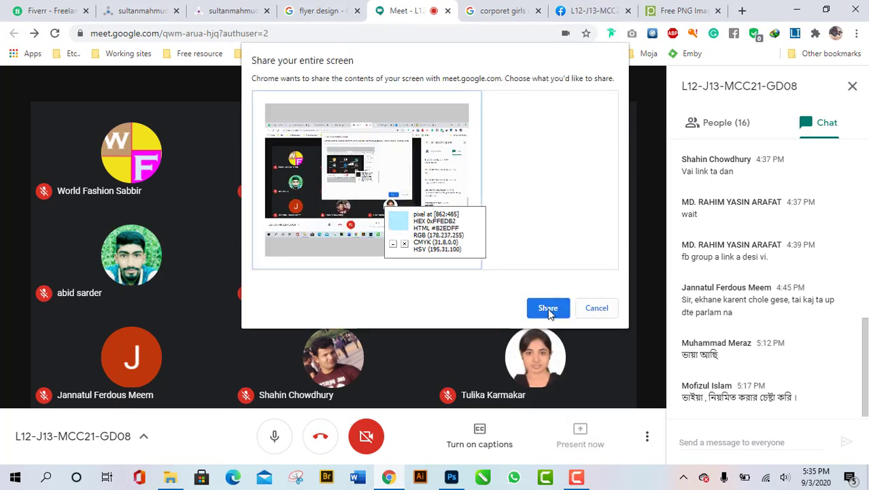
click(548, 309)
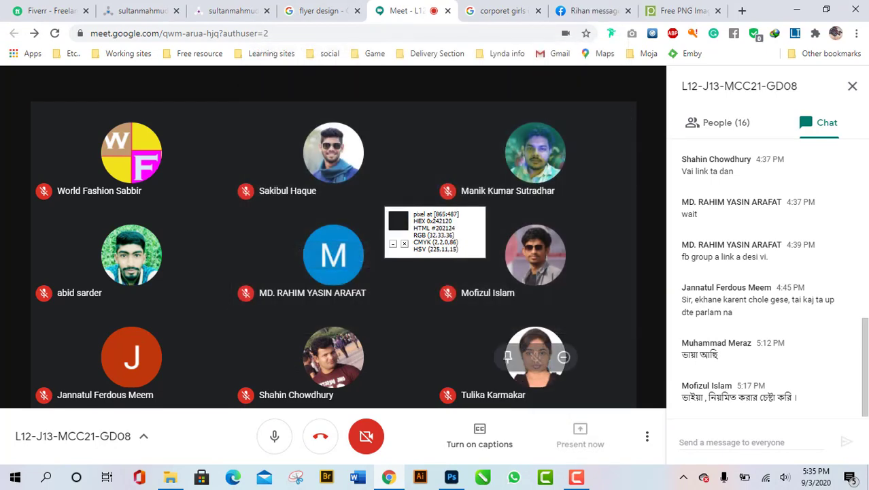
click(577, 479)
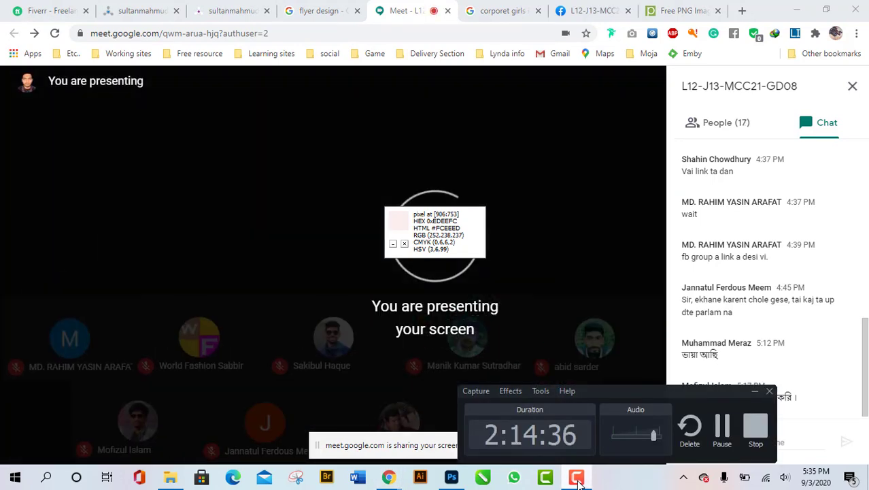
click(576, 479)
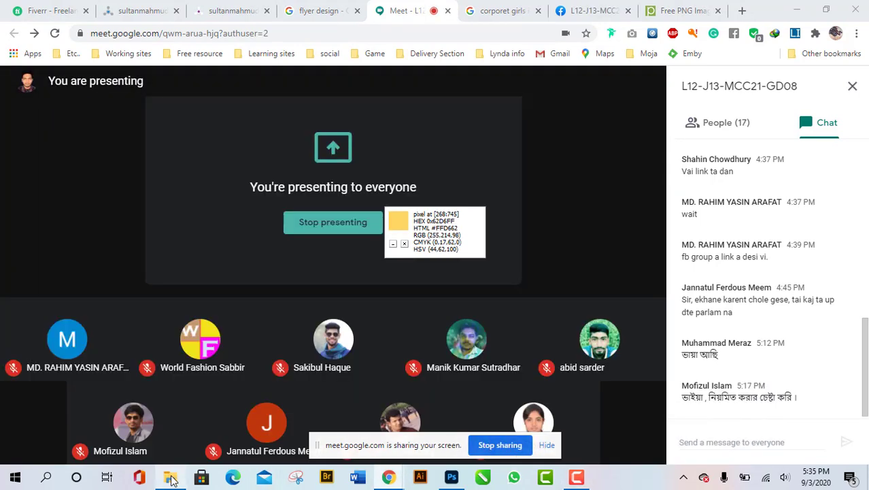
Step: Go back to the 10th Class folder, close the running Pixie window, and relaunch pixie.exe
click(170, 477)
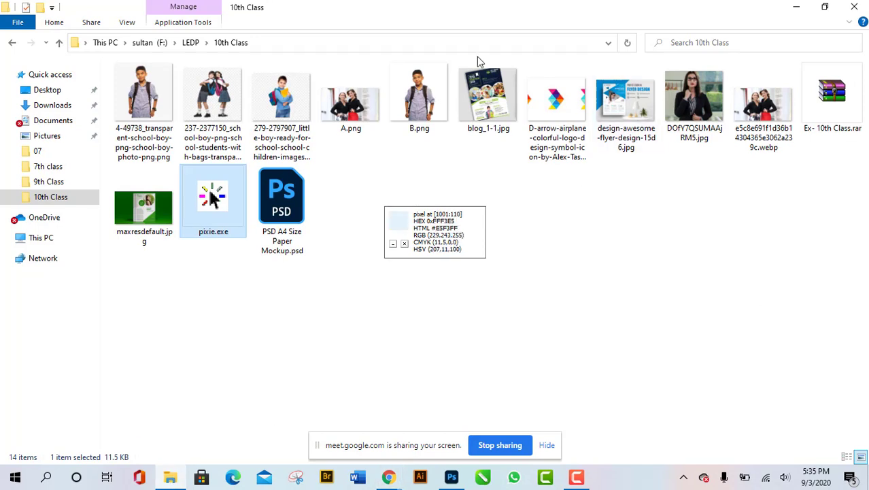
click(404, 244)
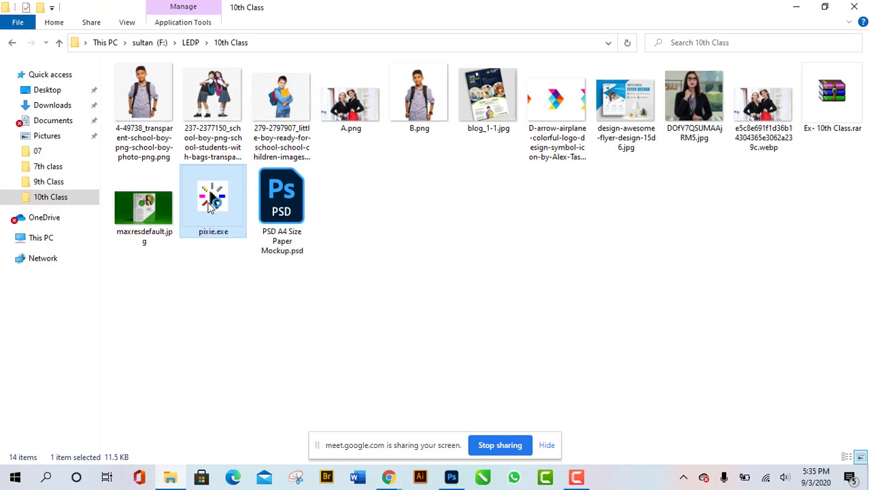
double_click(210, 204)
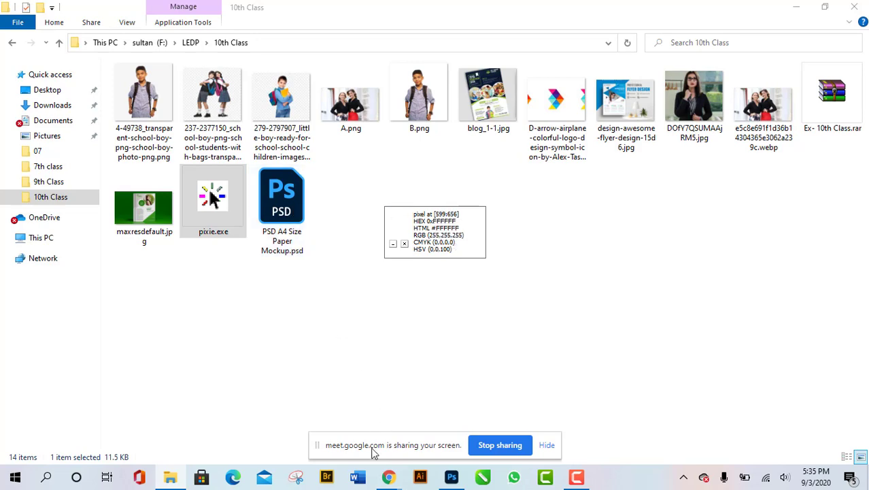
Step: Examine colours across the free PNG images on the Pngtree page in Chrome with Pixie's read-out, and close Pixie
click(388, 477)
click(328, 414)
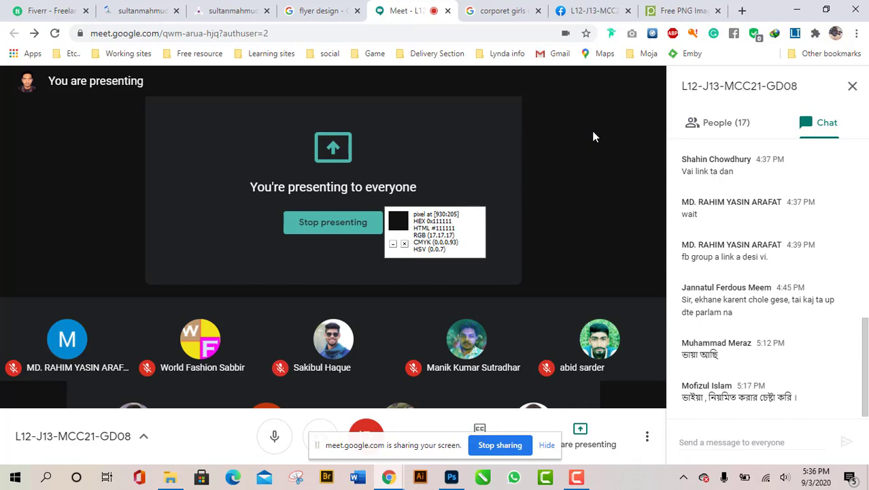
click(660, 8)
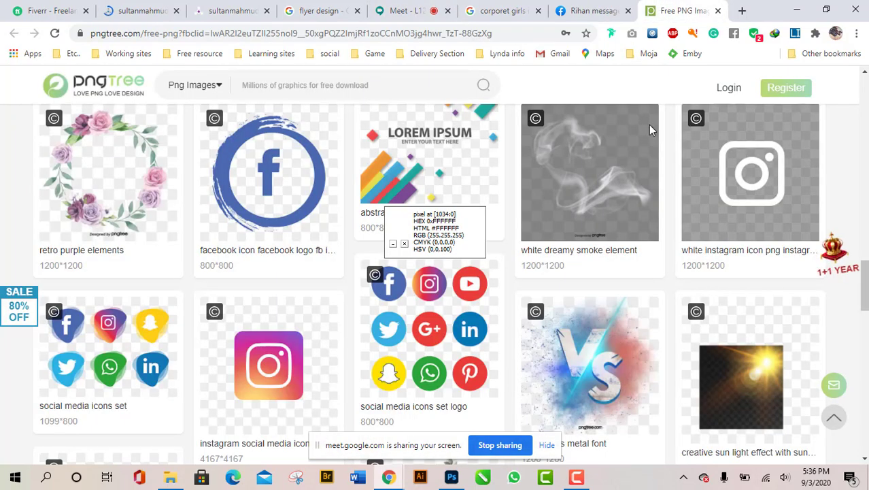
scroll(573, 307, down, 5)
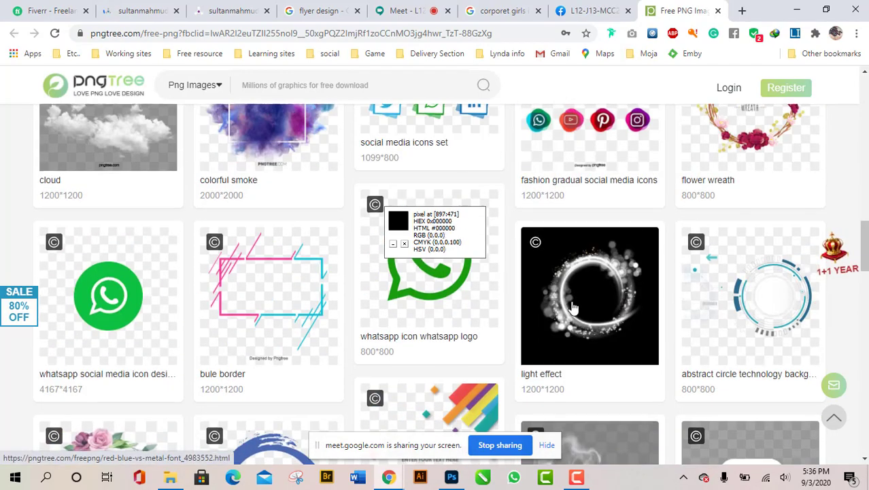
scroll(571, 306, up, 4)
scroll(571, 306, down, 6)
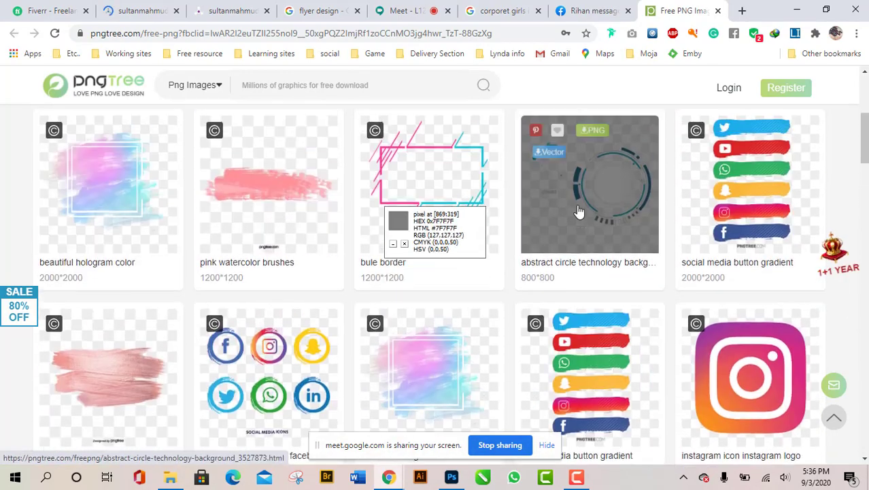
scroll(578, 211, up, 5)
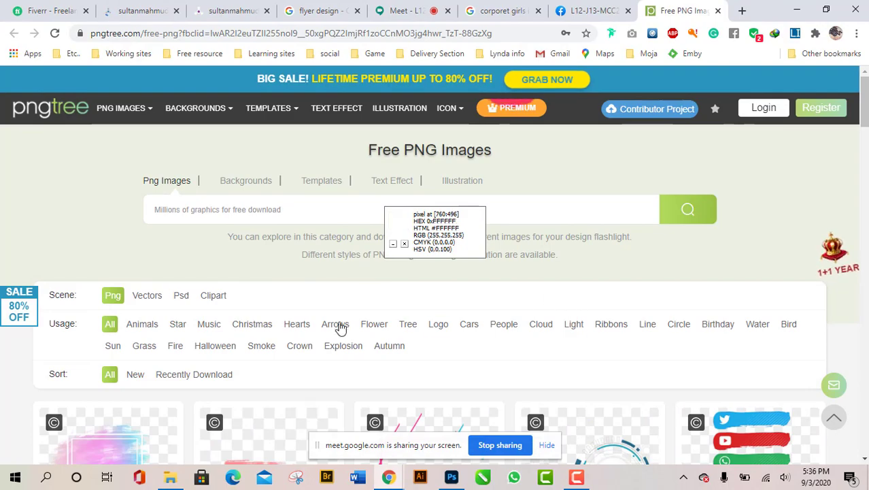
scroll(273, 323, down, 10)
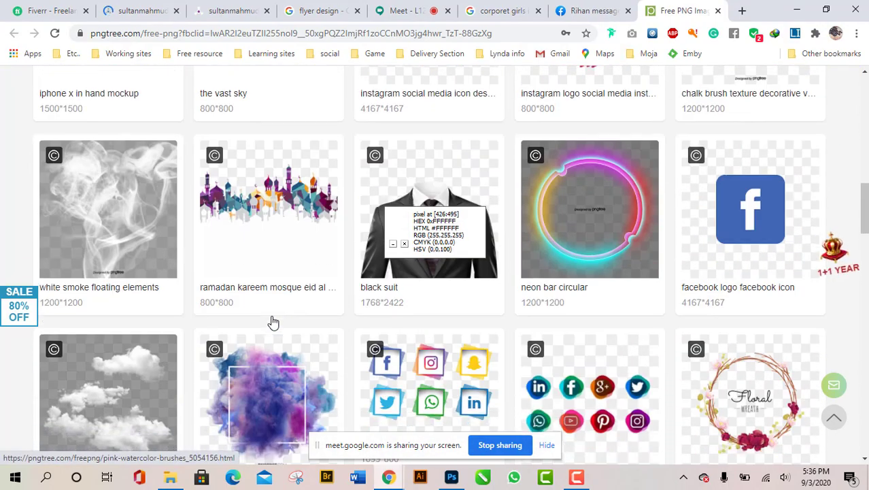
scroll(272, 322, down, 12)
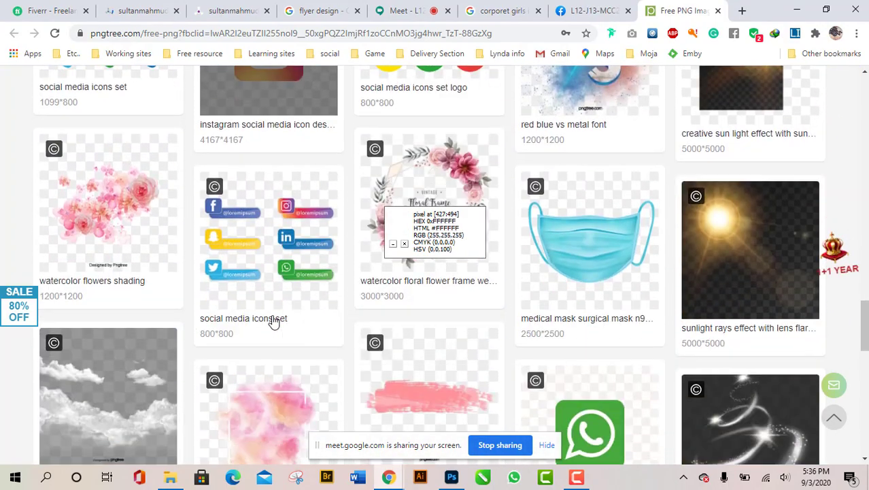
scroll(273, 322, down, 4)
mouse_move(544, 130)
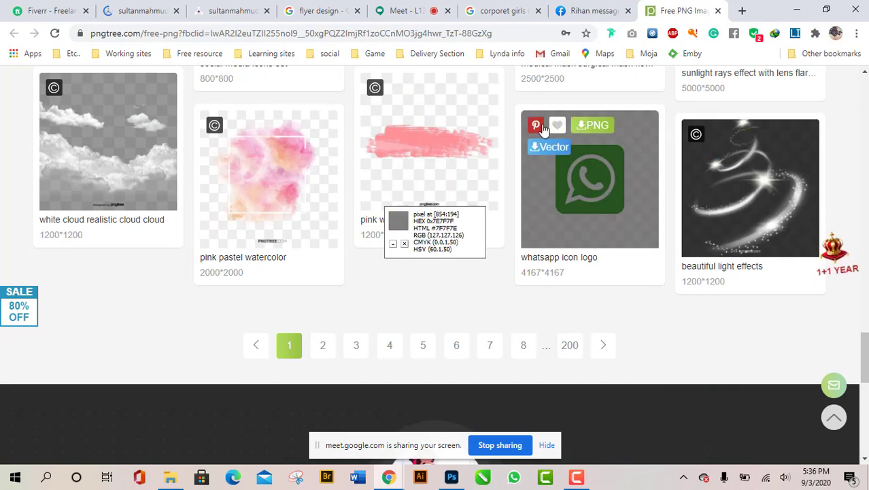
scroll(571, 163, up, 3)
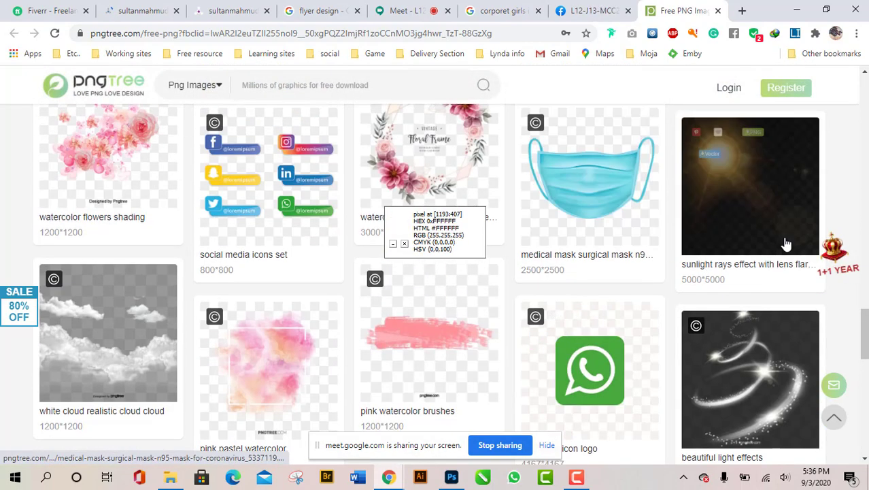
scroll(785, 243, up, 3)
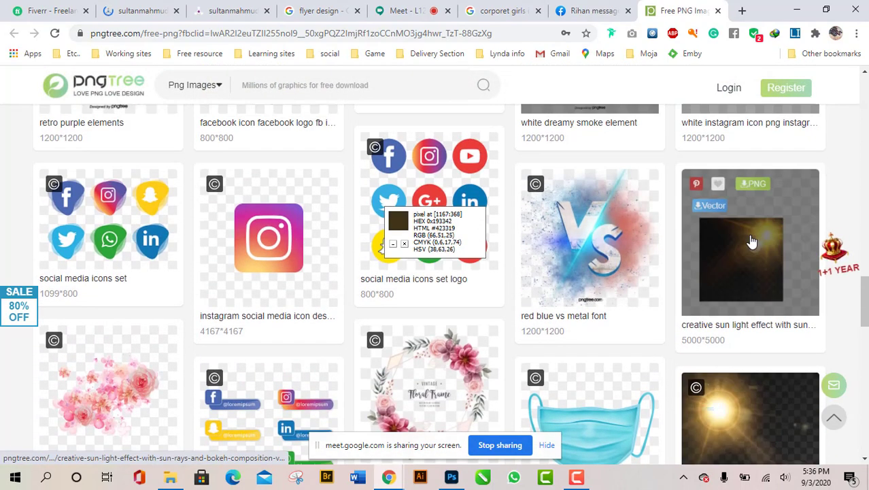
scroll(698, 272, up, 3)
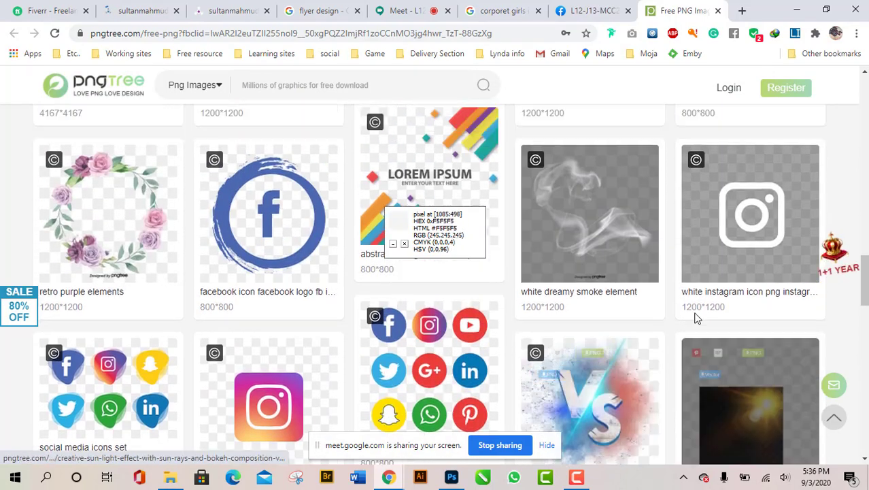
scroll(690, 316, up, 10)
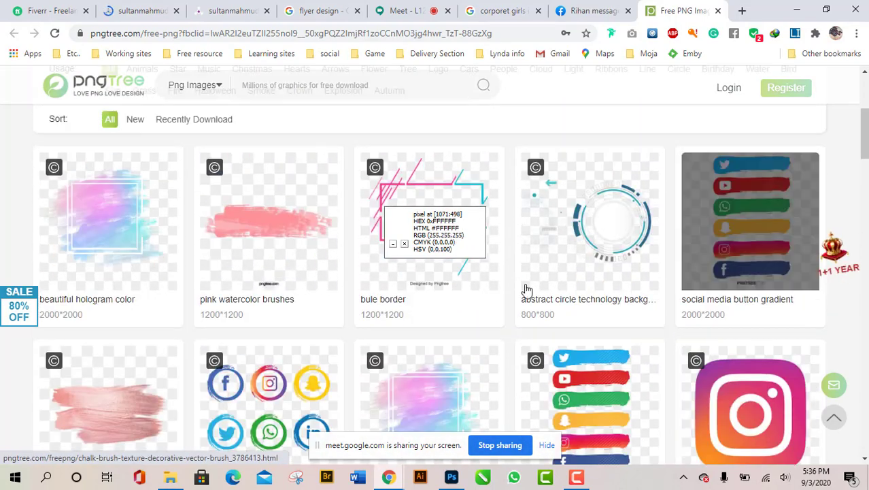
scroll(724, 314, down, 1)
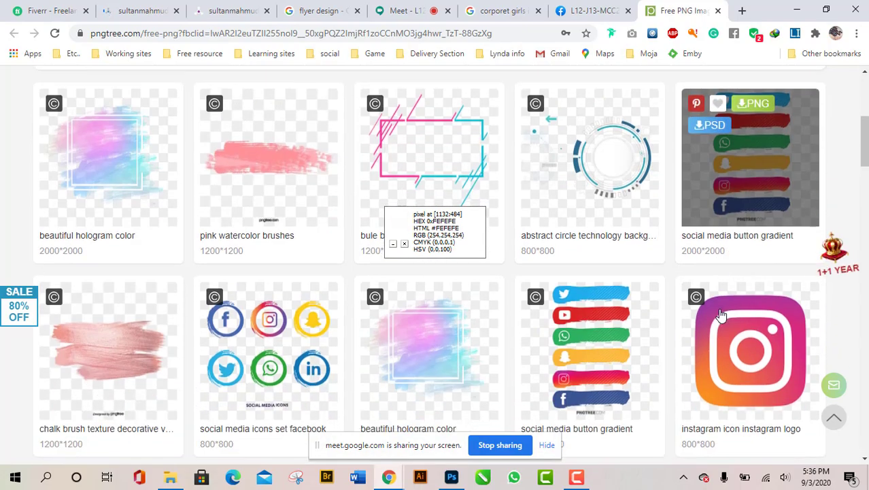
scroll(723, 315, up, 3)
scroll(714, 306, down, 7)
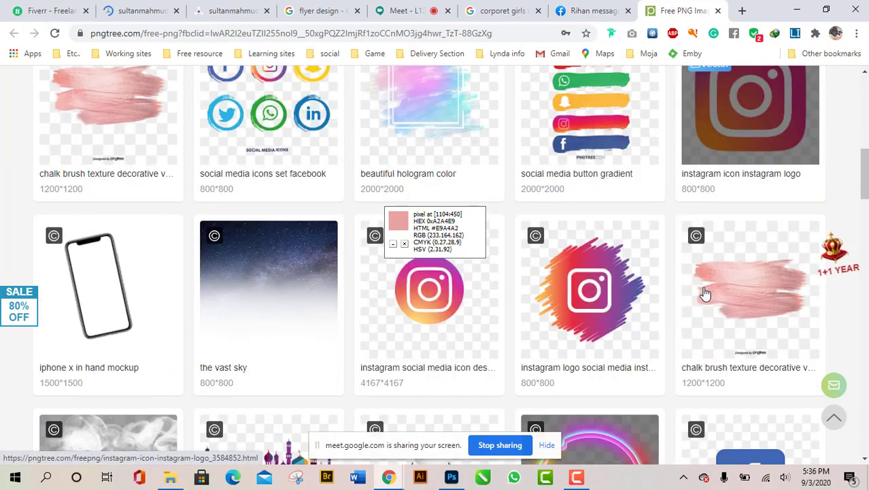
scroll(635, 275, down, 9)
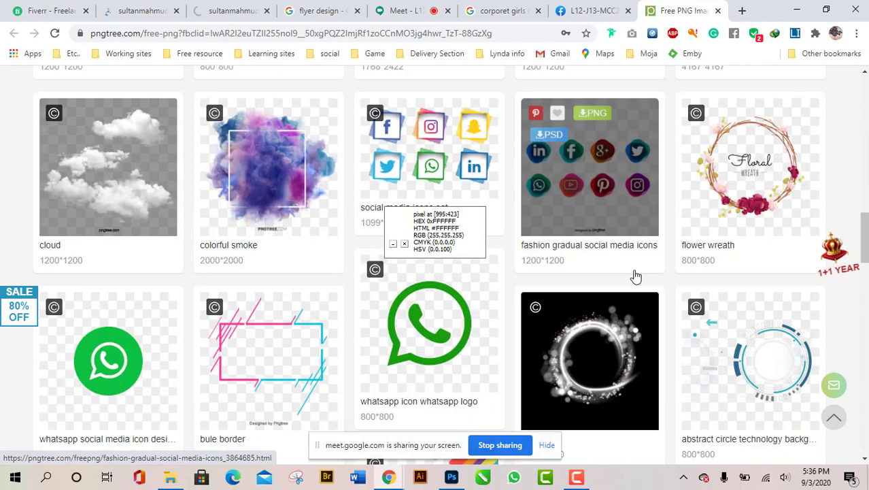
scroll(636, 275, down, 8)
scroll(636, 279, up, 3)
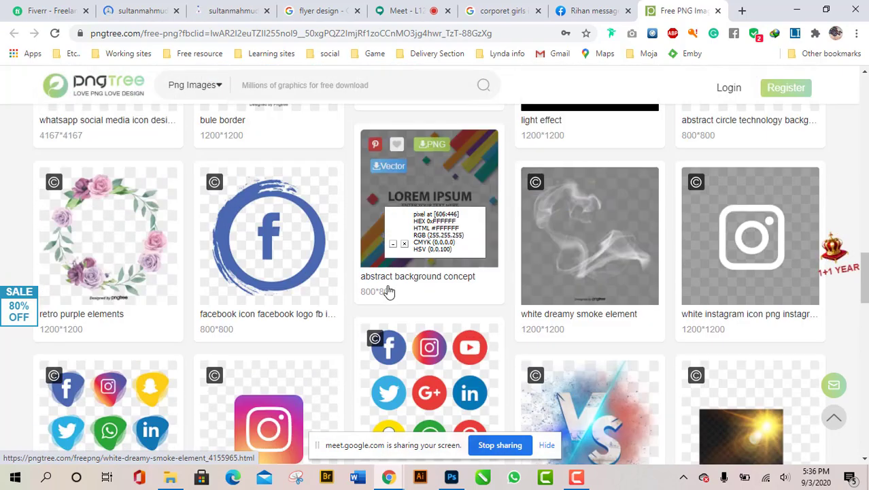
scroll(388, 291, up, 1)
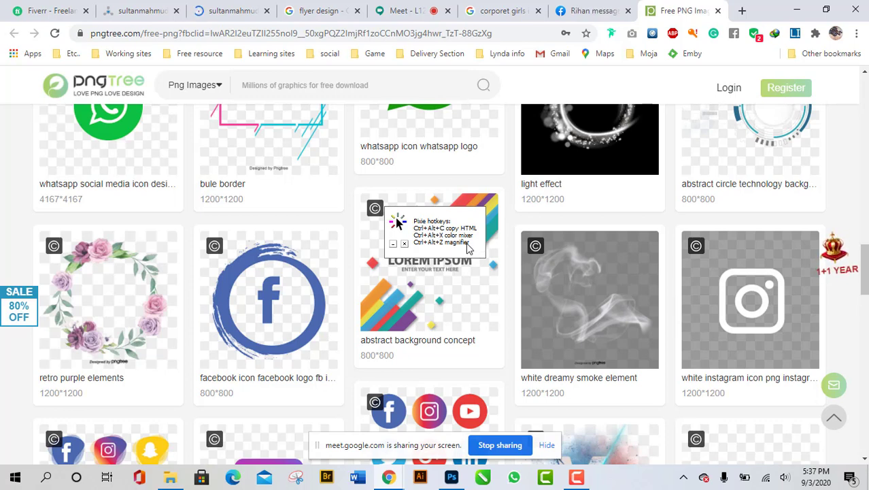
click(404, 246)
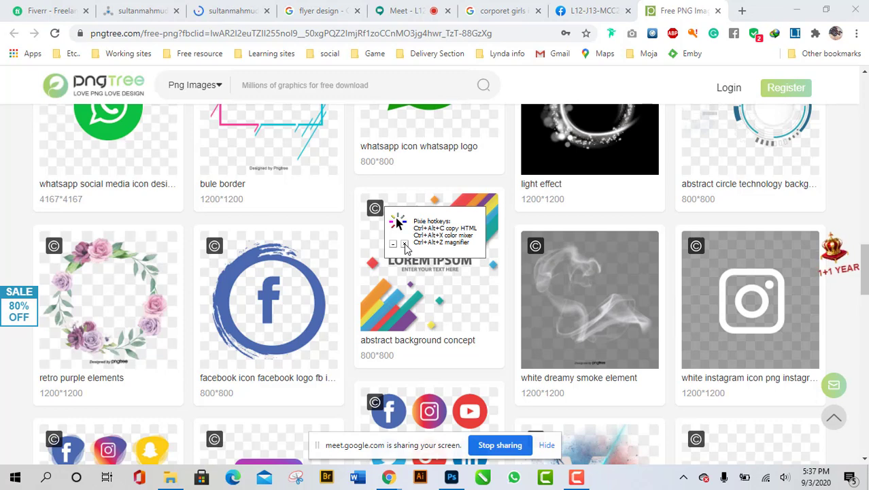
click(405, 246)
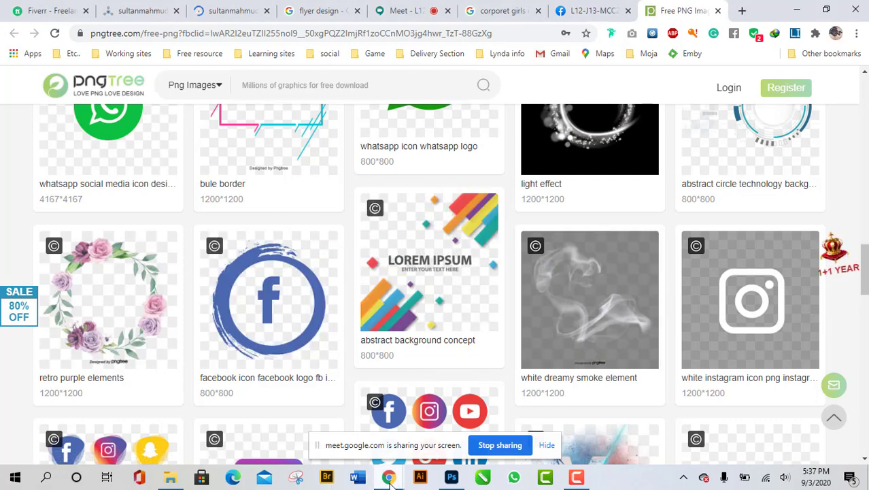
Step: Switch to Photoshop and set the fill colour of Shape 1 in the Shape Design group to #3E2549
click(451, 477)
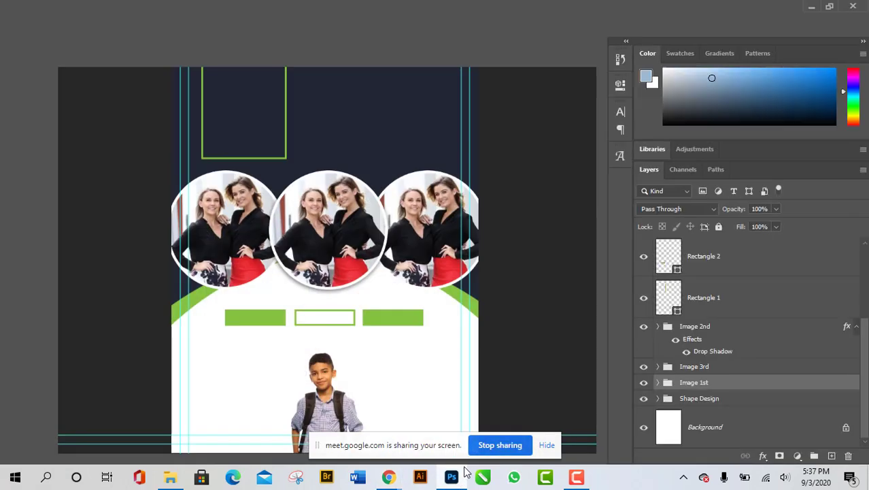
click(423, 111)
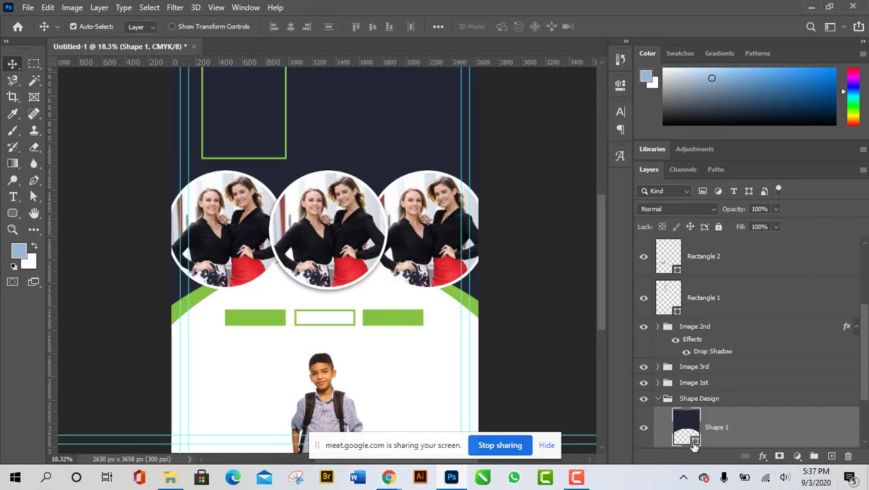
double_click(693, 443)
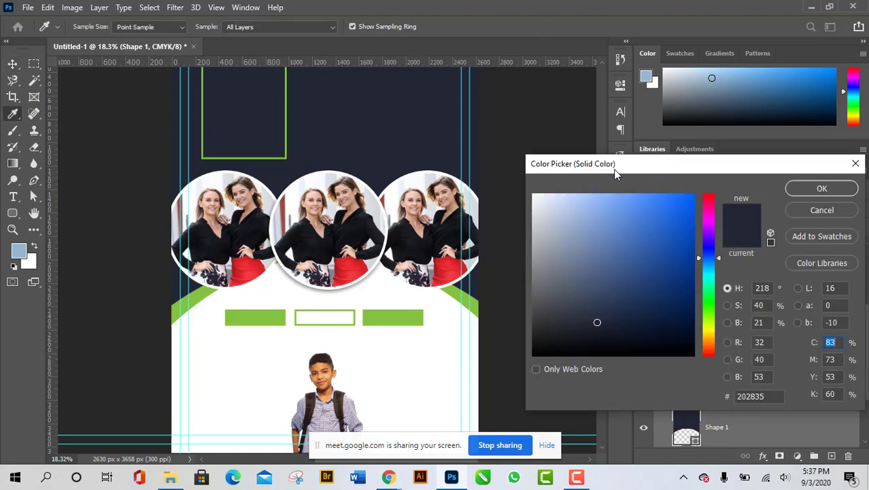
double_click(774, 395)
click(736, 400)
mouse_move(736, 400)
mouse_down()
mouse_move(785, 398)
mouse_move(735, 404)
mouse_up()
click(779, 395)
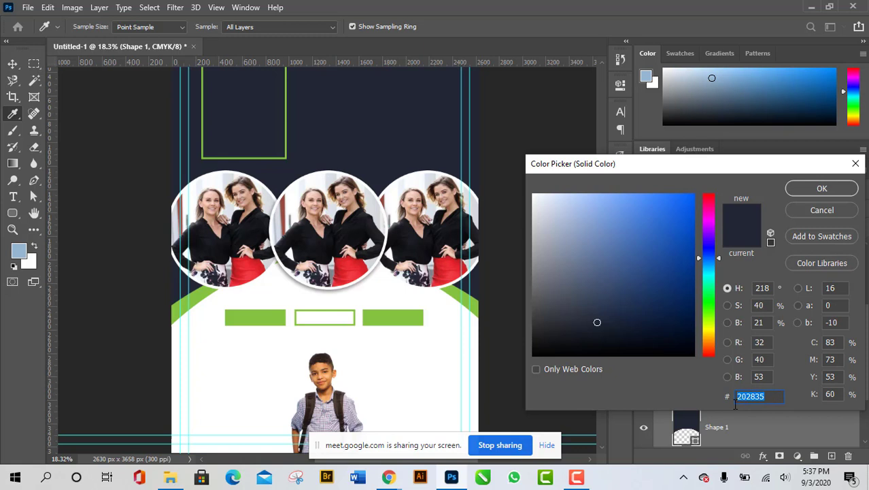
text(3E2549)
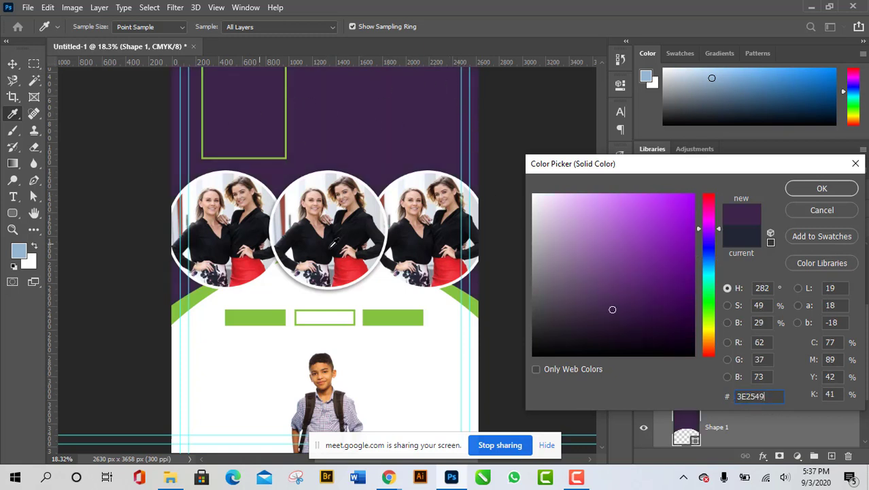
drag(793, 168, 716, 170)
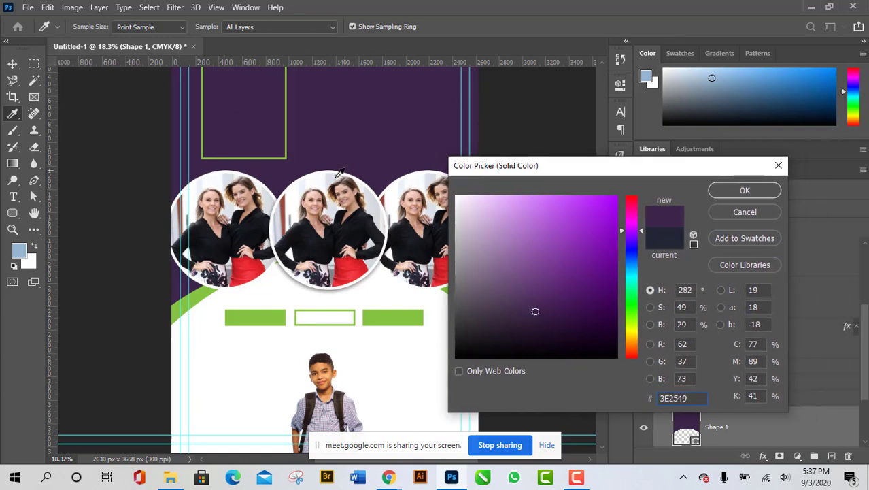
click(744, 191)
scroll(569, 328, up, 1)
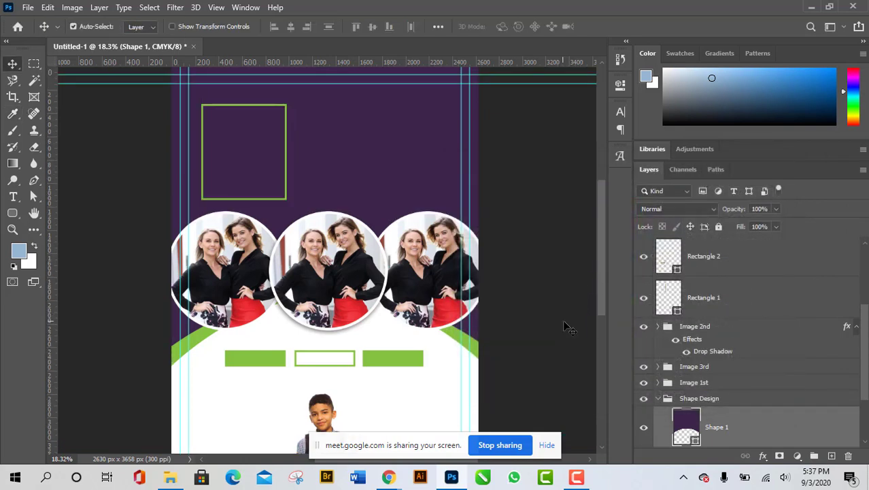
scroll(527, 326, up, 2)
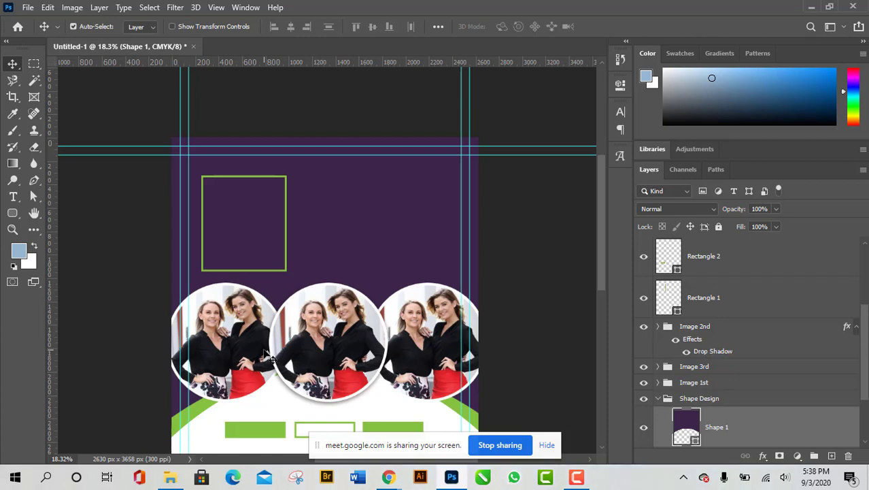
Step: Undo the fill colour change on Shape 1
key(ctrl)
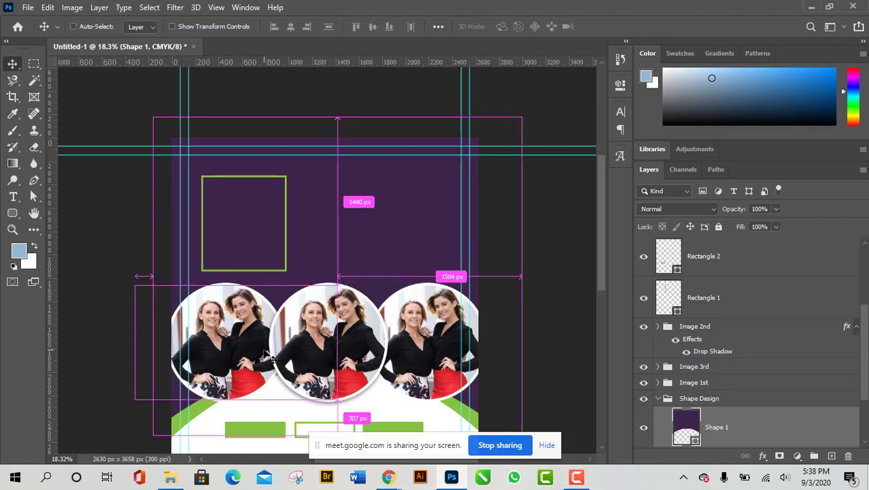
key(ctrl+z)
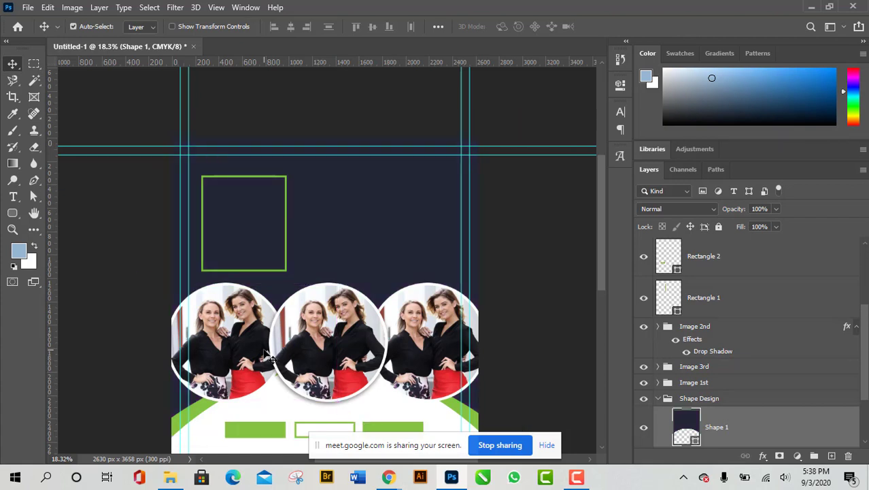
scroll(428, 304, down, 2)
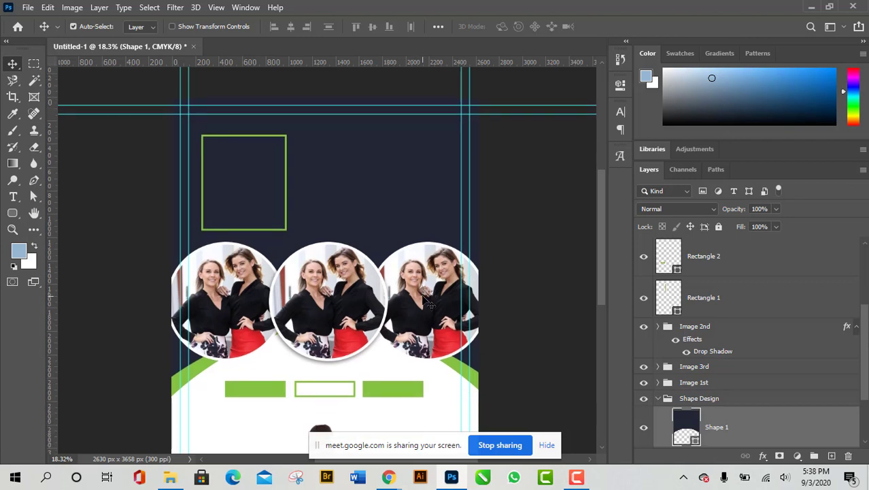
scroll(438, 306, down, 2)
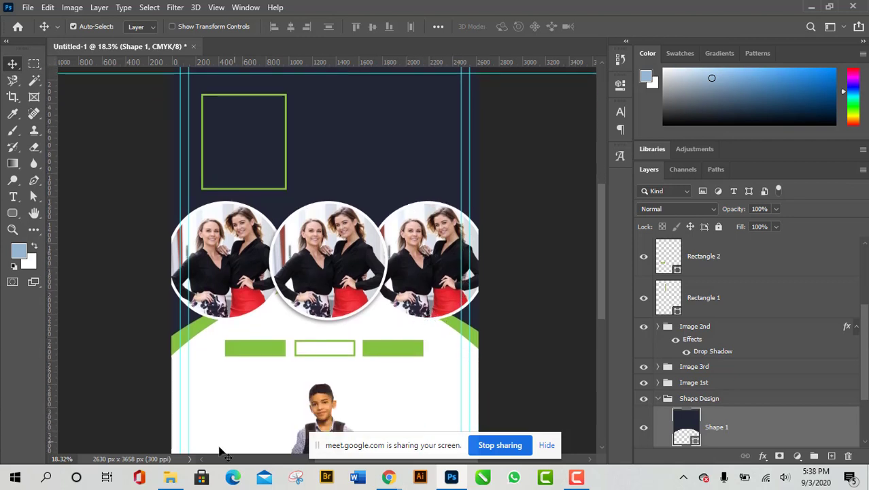
Step: Switch through the 10th Class folder to the Google Meet call in Chrome, and check the chat and the participant list
click(170, 477)
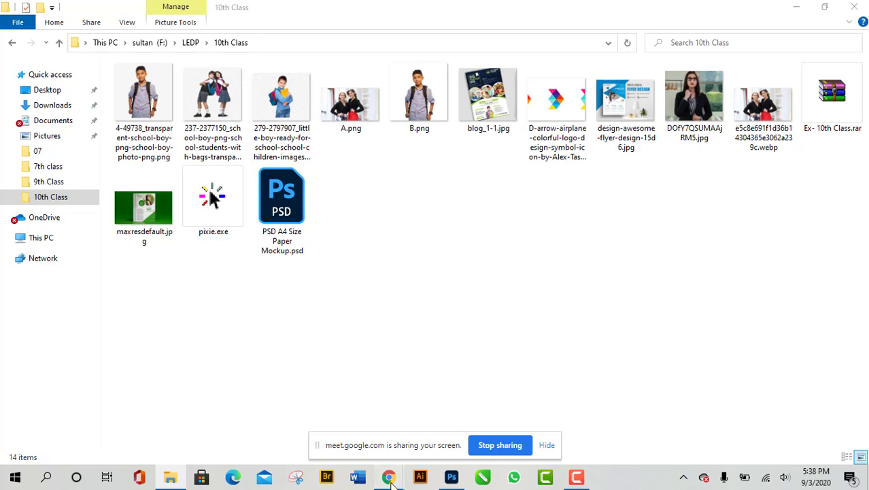
mouse_move(389, 478)
click(356, 427)
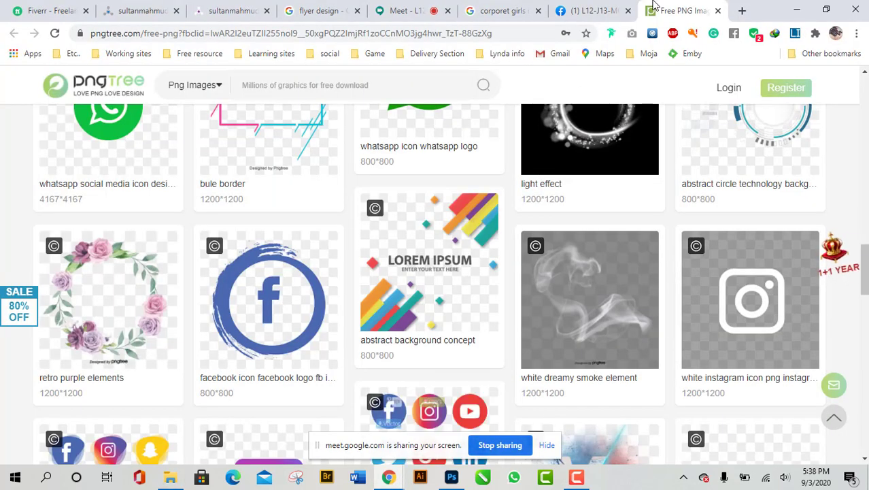
click(407, 8)
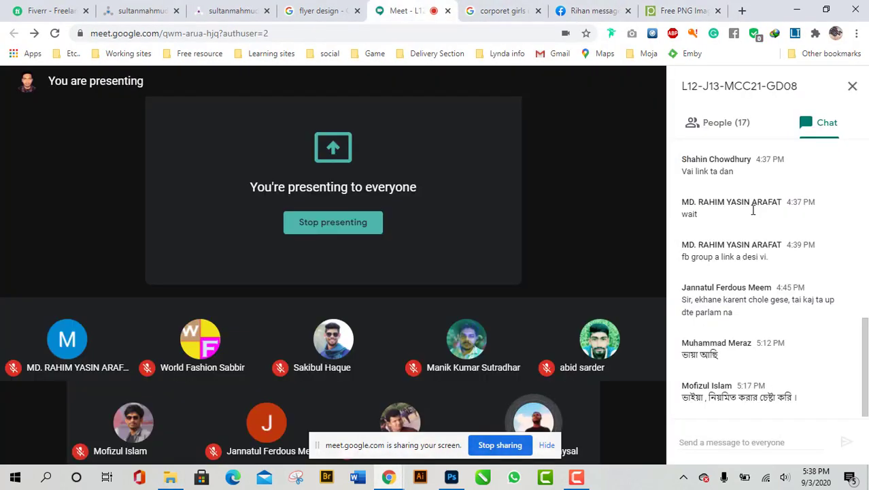
click(741, 127)
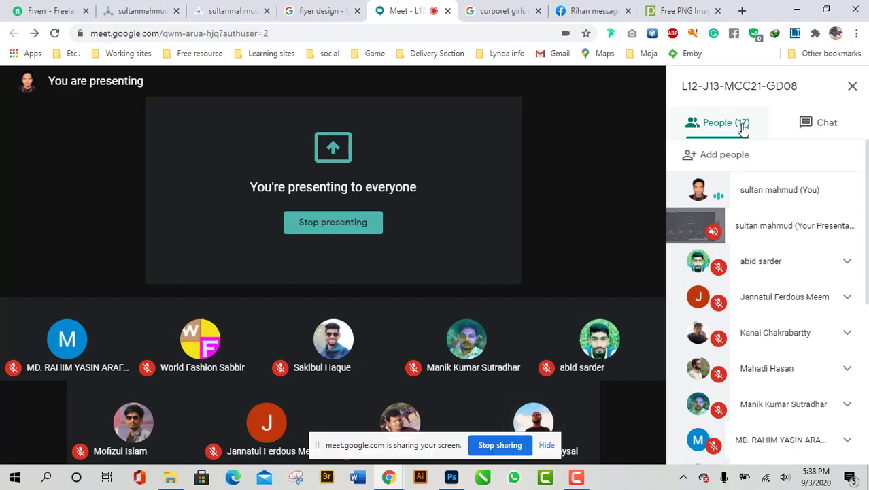
Step: Check the notifications on the course's Facebook group page and close the group chat window
click(589, 8)
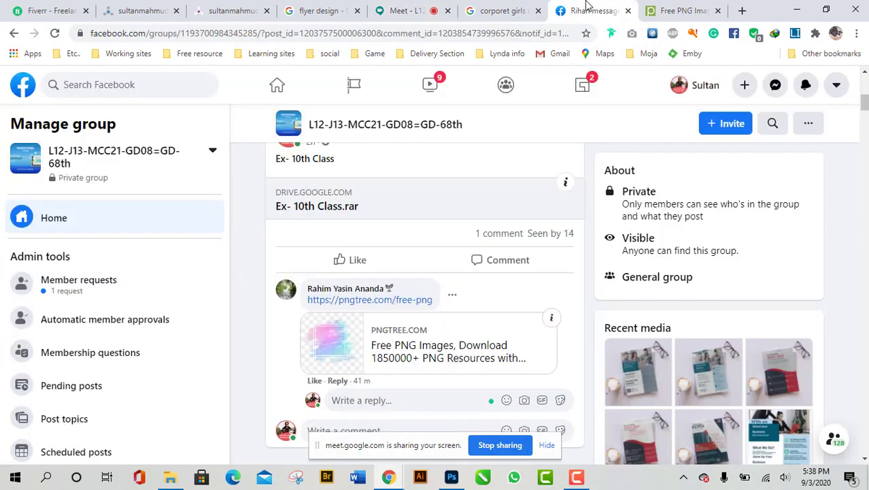
click(810, 87)
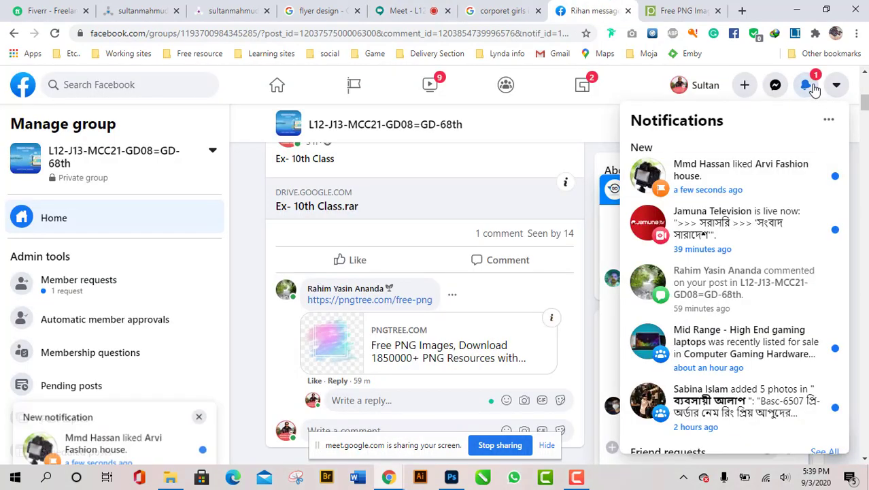
click(814, 89)
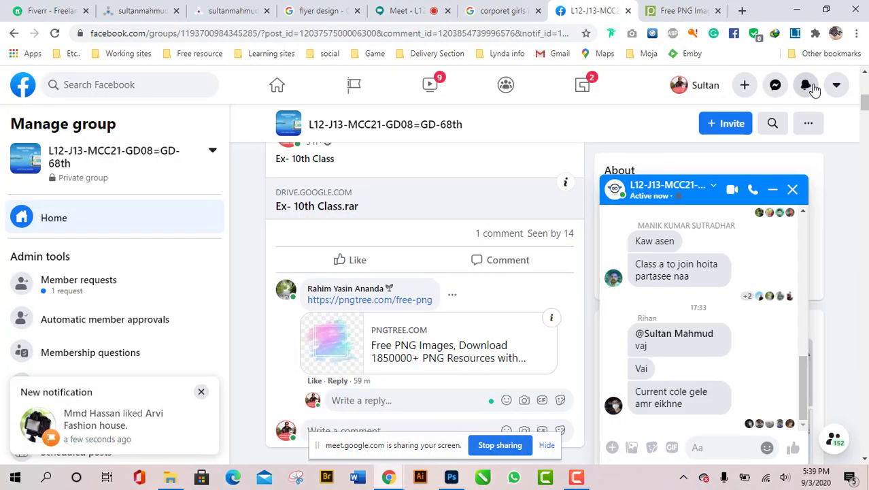
click(792, 189)
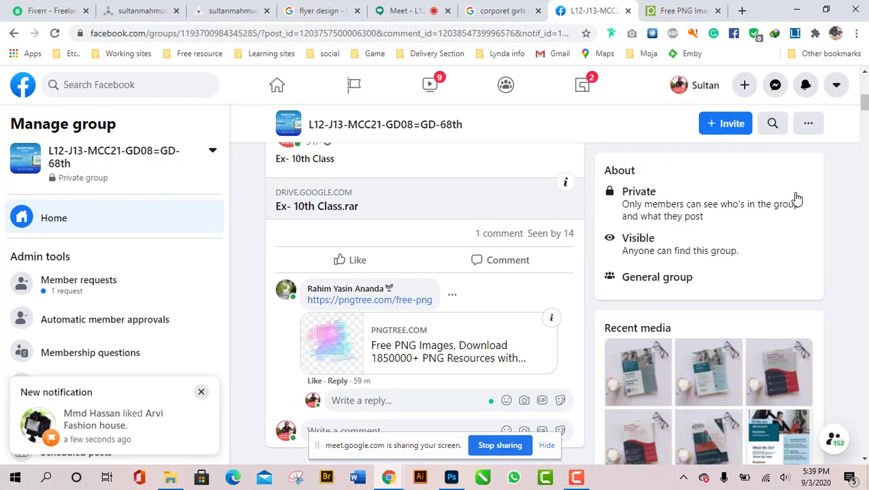
Step: Look over the Facebook group's recent posts and header, and check the notifications again
scroll(474, 303, down, 4)
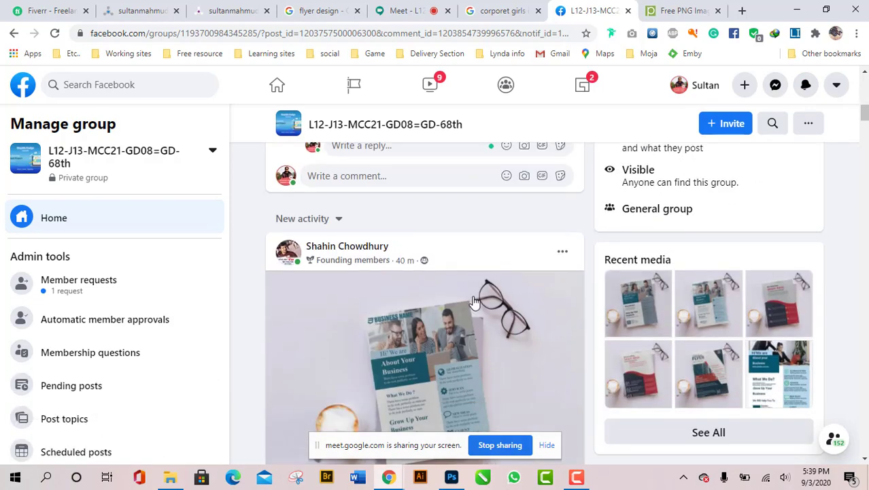
scroll(474, 303, up, 4)
scroll(474, 303, up, 6)
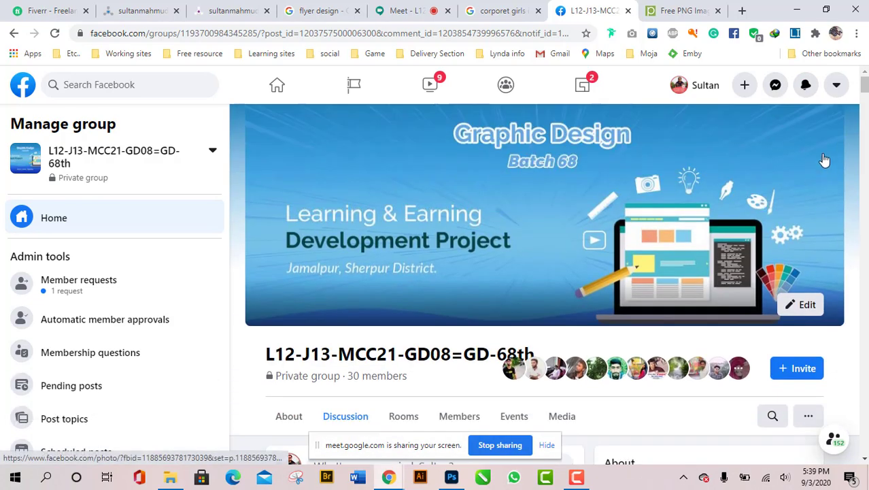
click(805, 87)
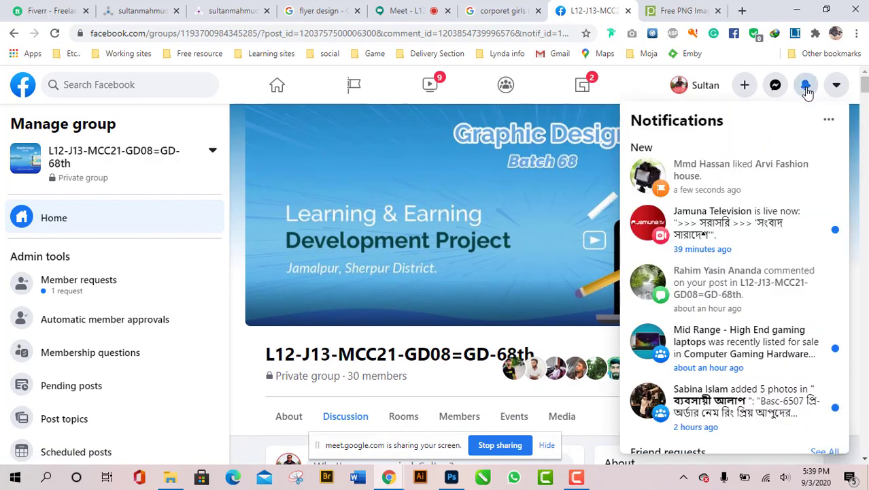
click(806, 87)
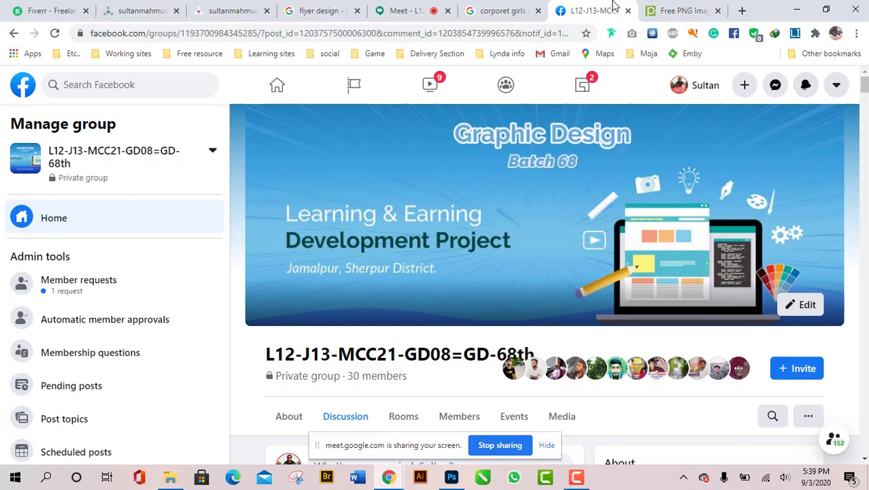
Step: Return to the Meet call, minimize Chrome, and preview blog_1-1.jpg from the 10th Class folder before closing the viewer
click(408, 10)
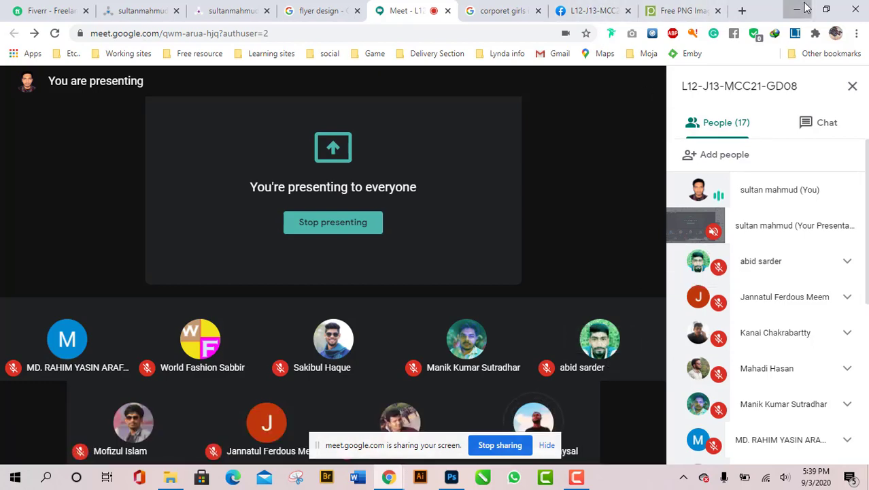
click(794, 8)
click(502, 122)
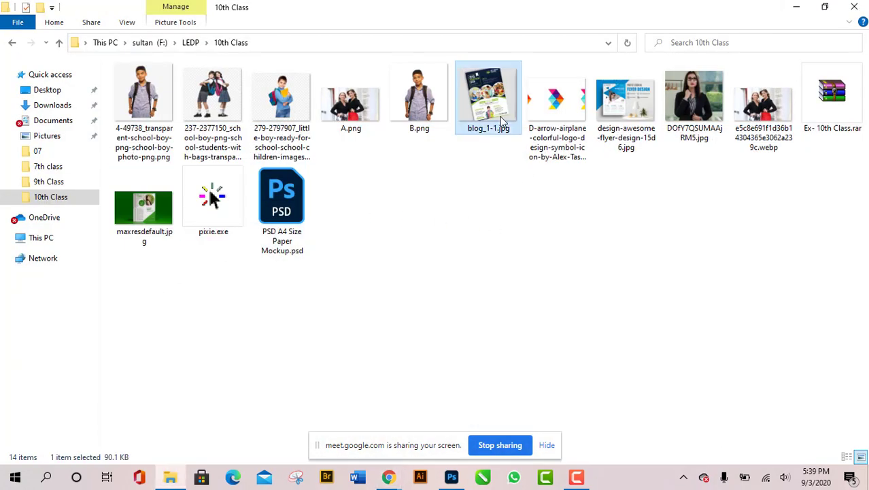
double_click(501, 121)
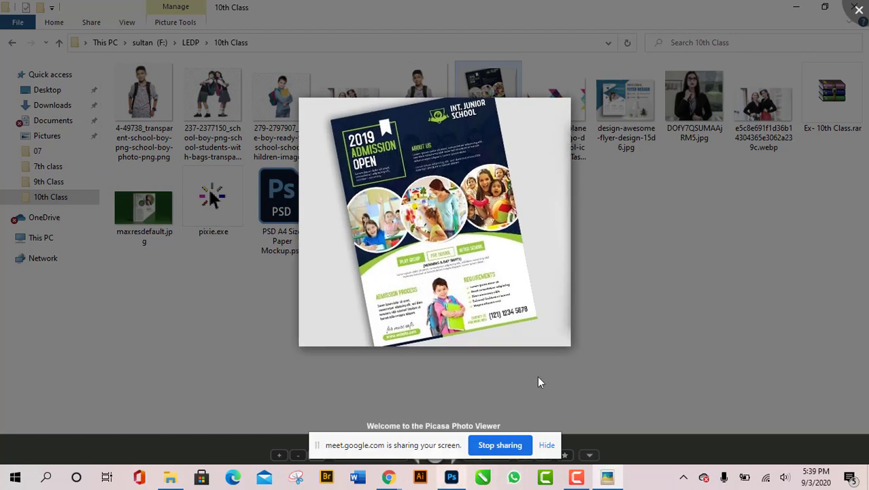
click(858, 12)
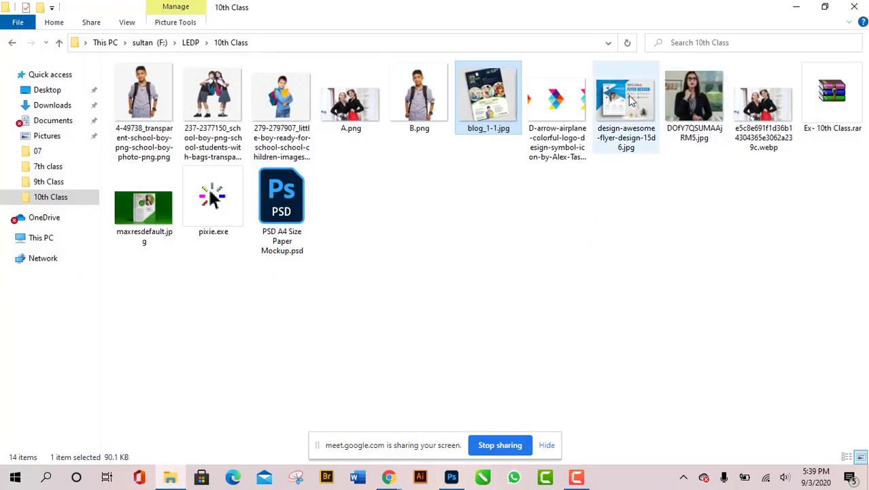
Step: Preview the reference flyers design-awesome-flyer-design-15d6.jpg and maxresdefault.jpg, closing the viewer after each
click(631, 101)
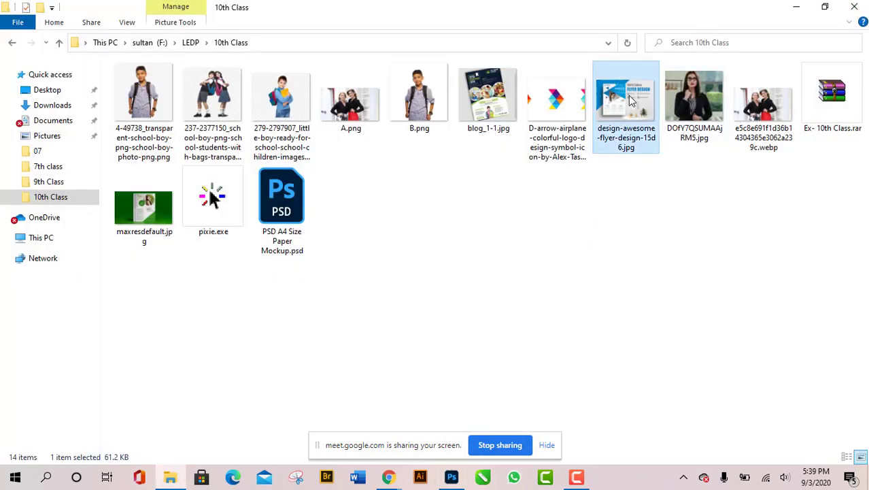
double_click(631, 100)
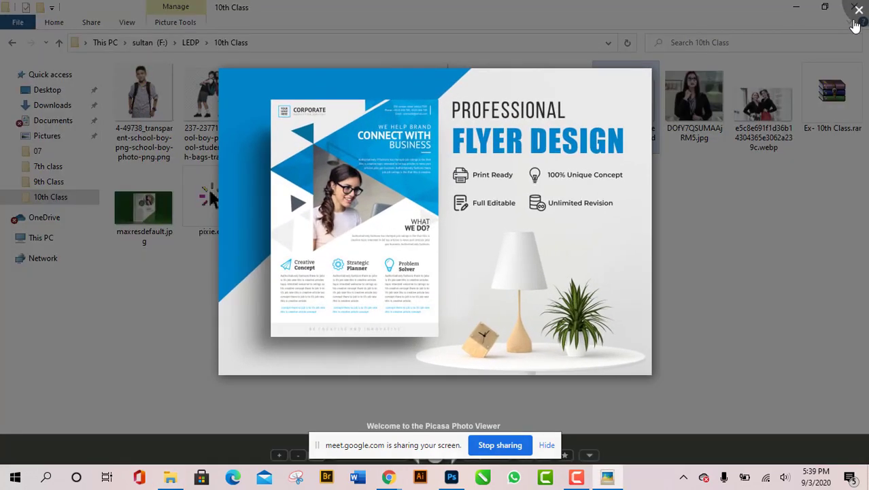
click(858, 11)
click(146, 210)
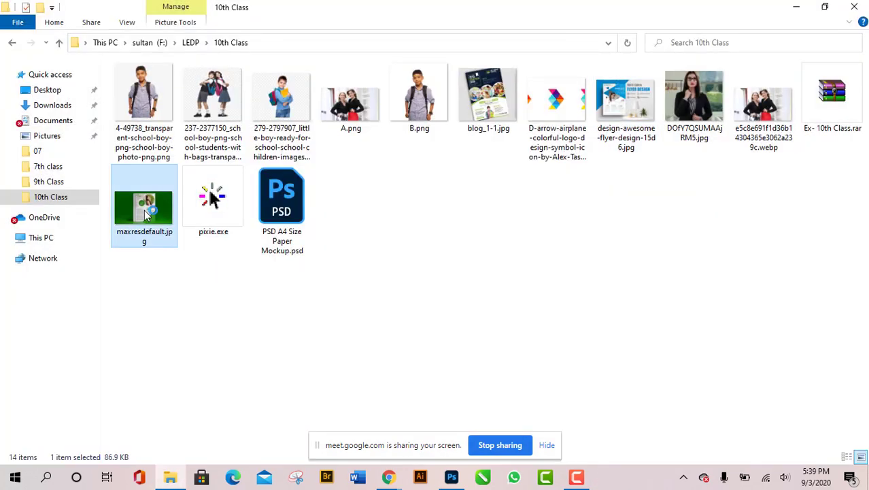
double_click(145, 214)
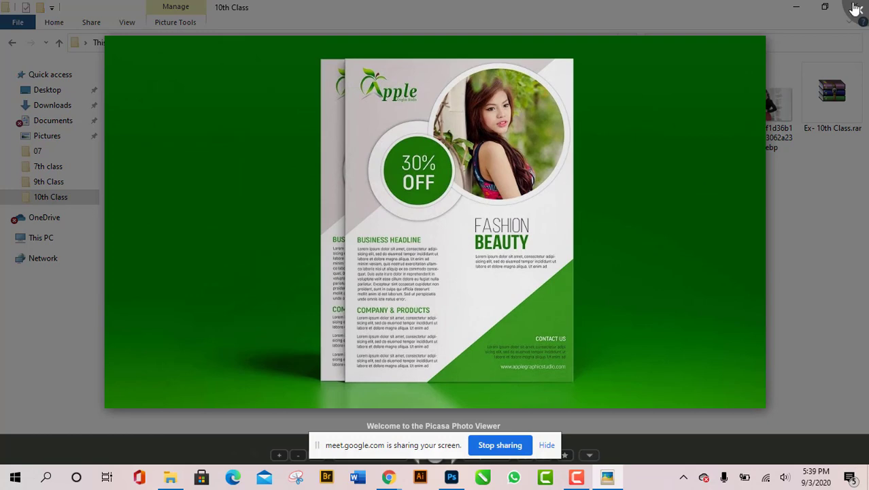
click(856, 8)
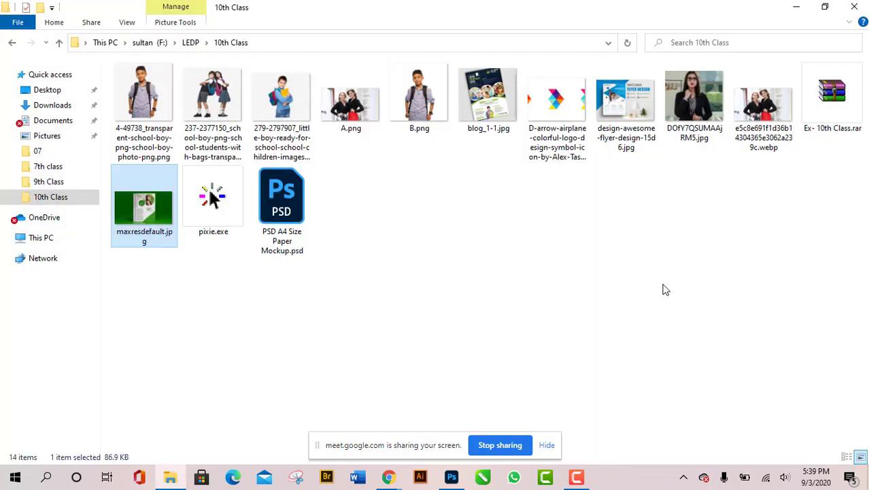